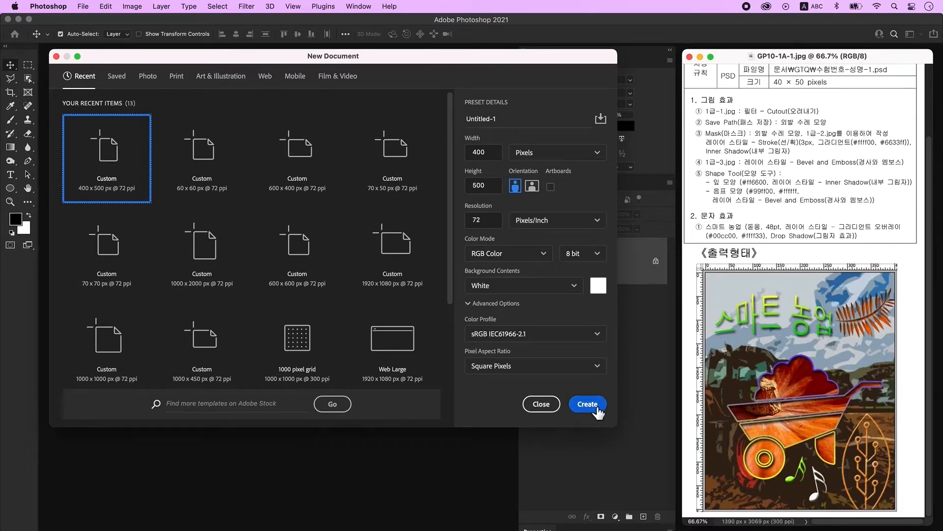
# - Create the 400 × 500 px document, zoom in, and show the rulers
pyautogui.click(587, 404)
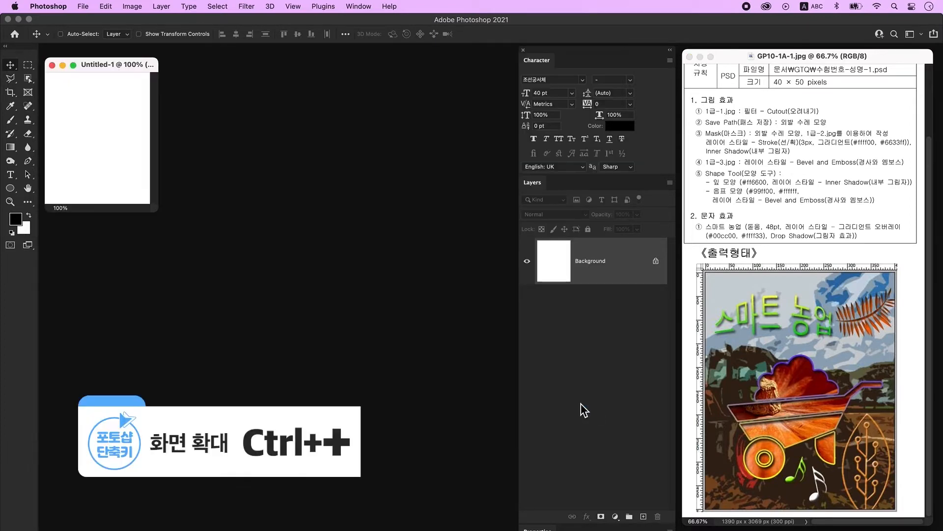
pyautogui.press('super+plus')
pyautogui.press('super+plus')
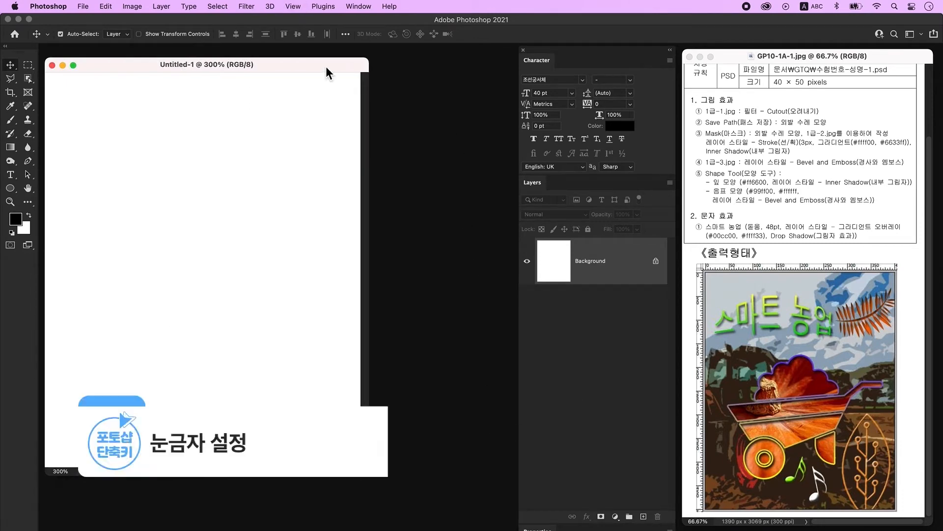
pyautogui.press('super+r')
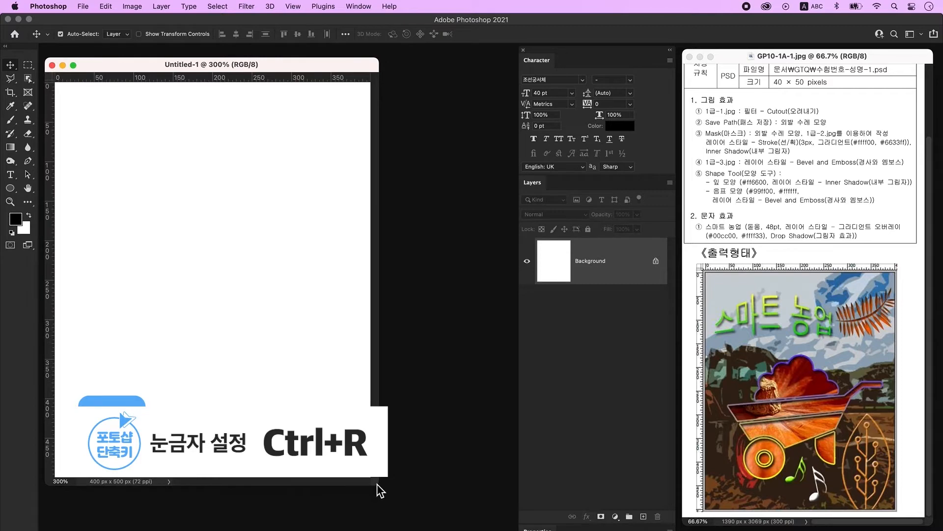
pyautogui.moveTo(376, 484); pyautogui.dragTo(420, 486)
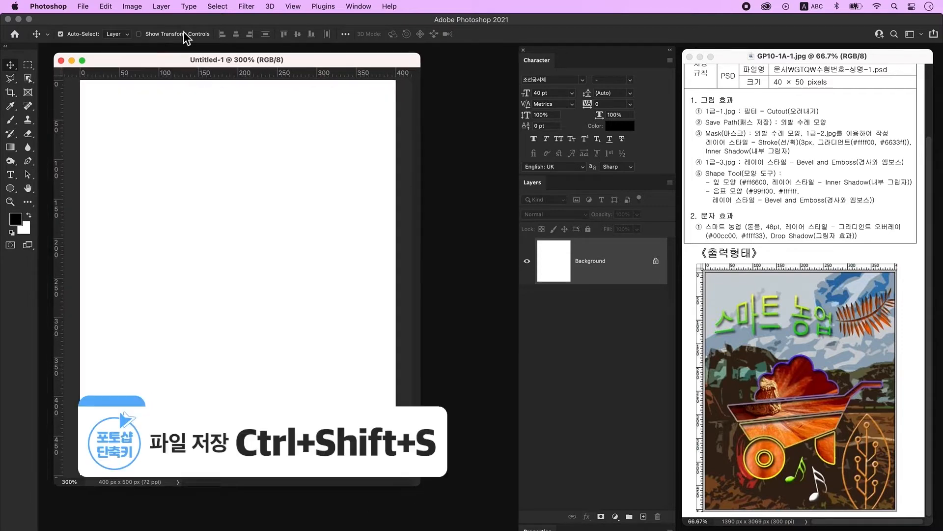
# - Begin a Save As to the Desktop on this computer, entering the file name
pyautogui.click(82, 6)
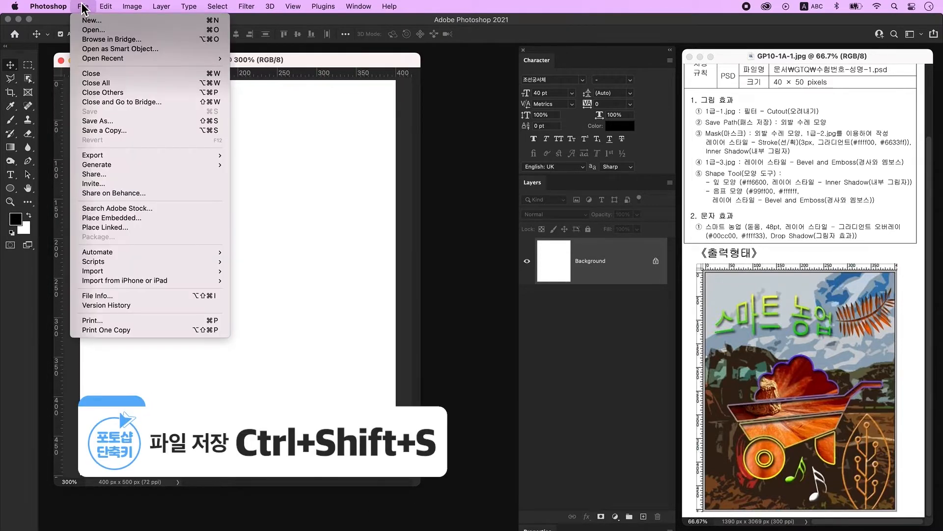
pyautogui.click(119, 121)
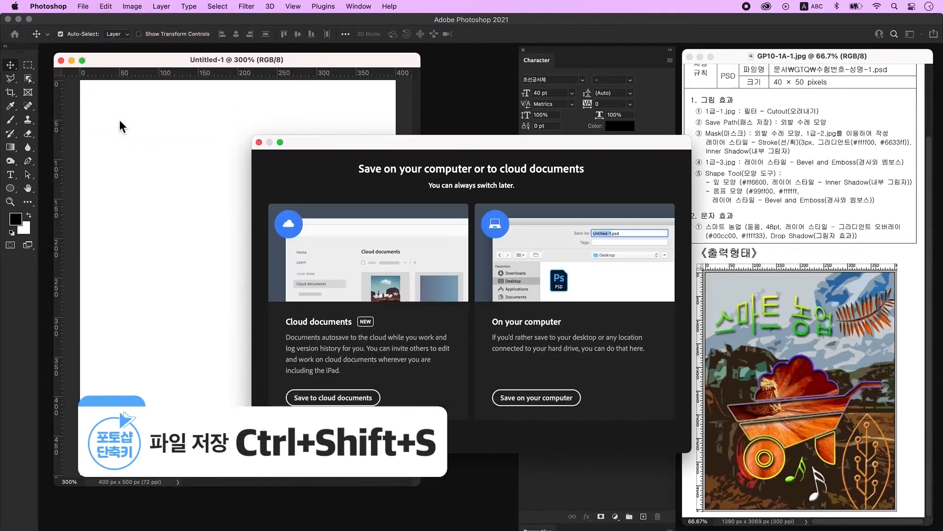
pyautogui.click(588, 326)
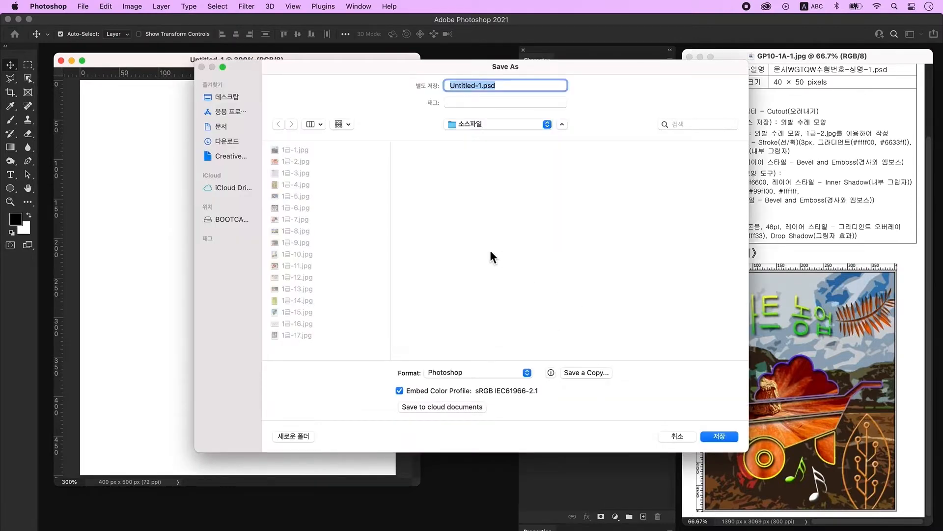
pyautogui.click(231, 96)
pyautogui.write('12345')
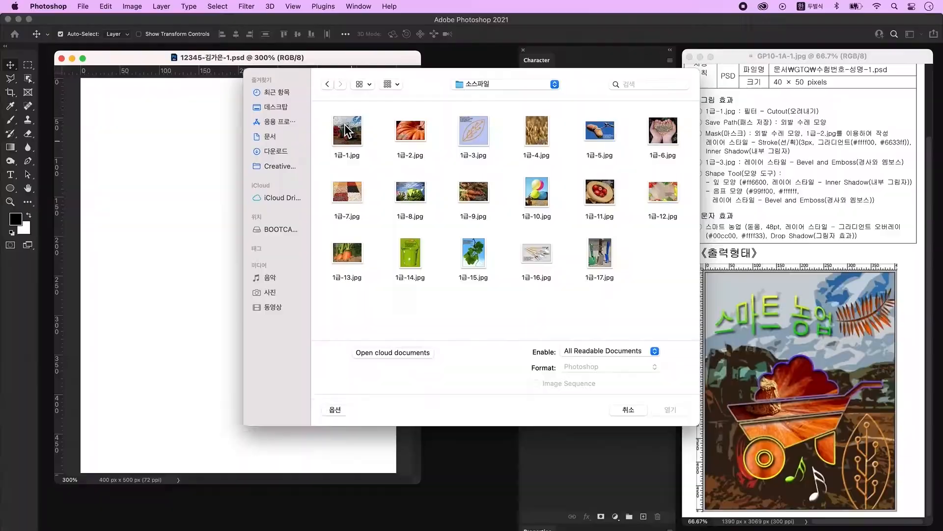
# - Open 1급-1.jpg, drag it into the PSD as Layer 1, and scale it to fill the canvas
pyautogui.click(346, 130)
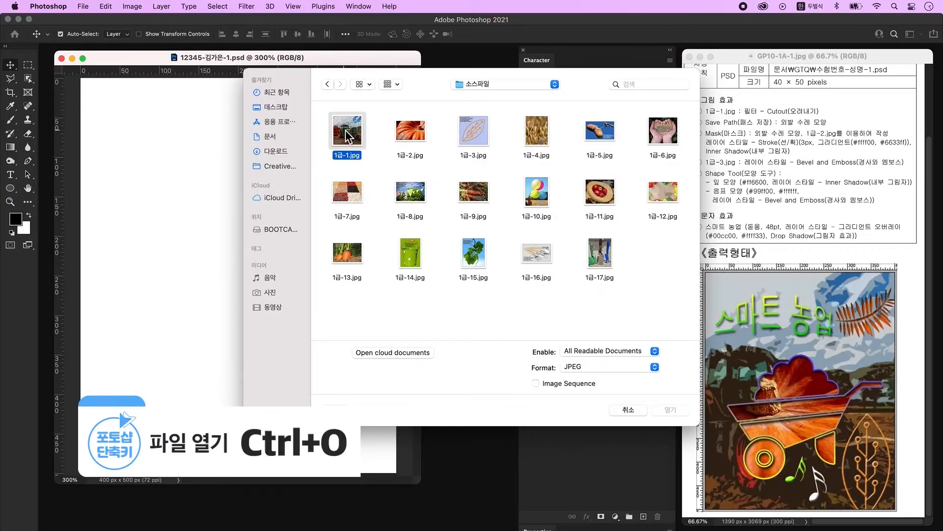
pyautogui.click(673, 410)
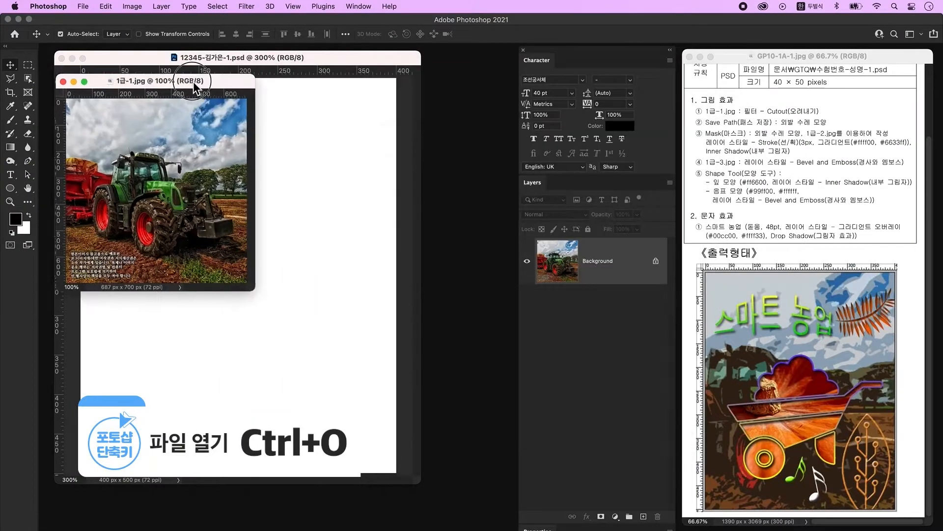
pyautogui.moveTo(452, 207); pyautogui.dragTo(174, 216)
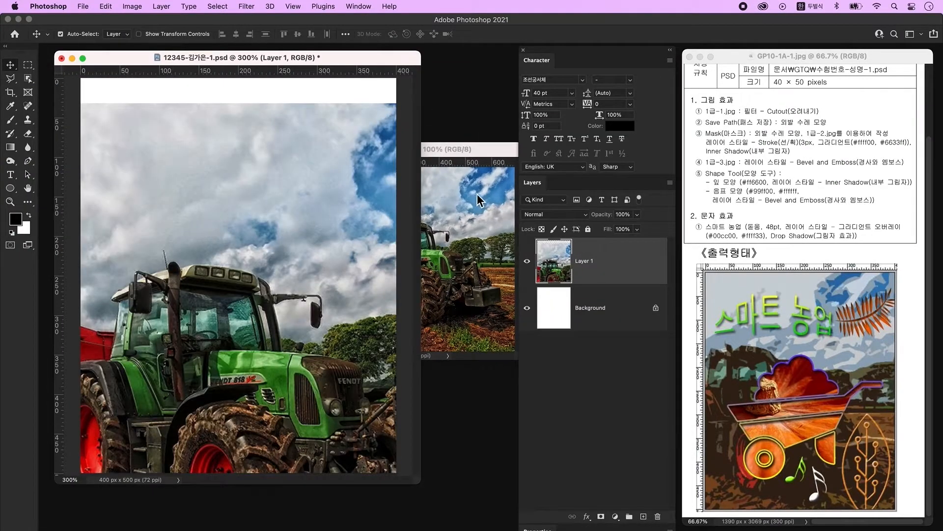
pyautogui.hotkey('ctrl', 't')
pyautogui.moveTo(248, 108); pyautogui.dragTo(249, 202)
pyautogui.moveTo(241, 256); pyautogui.dragTo(178, 141)
pyautogui.press('Return')
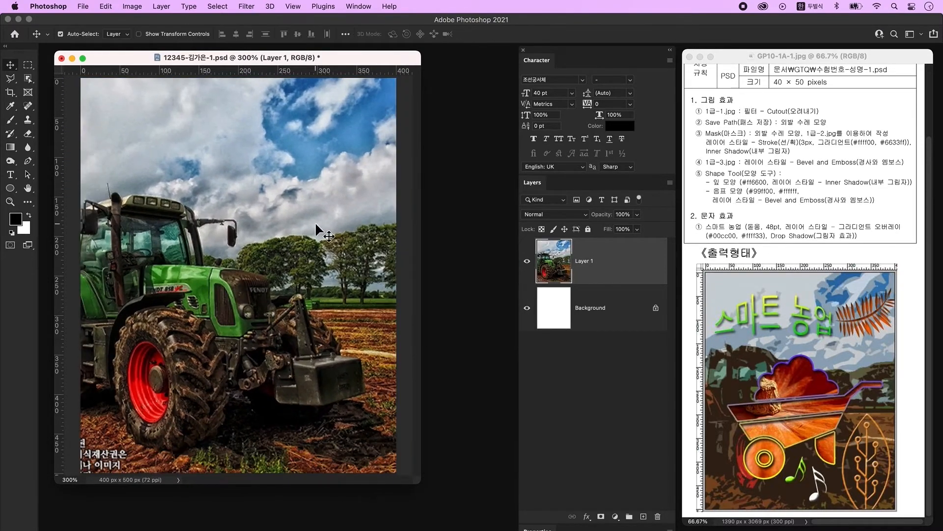
# - Apply the Filter Gallery's Artistic > Cutout filter to the tractor layer
pyautogui.click(245, 7)
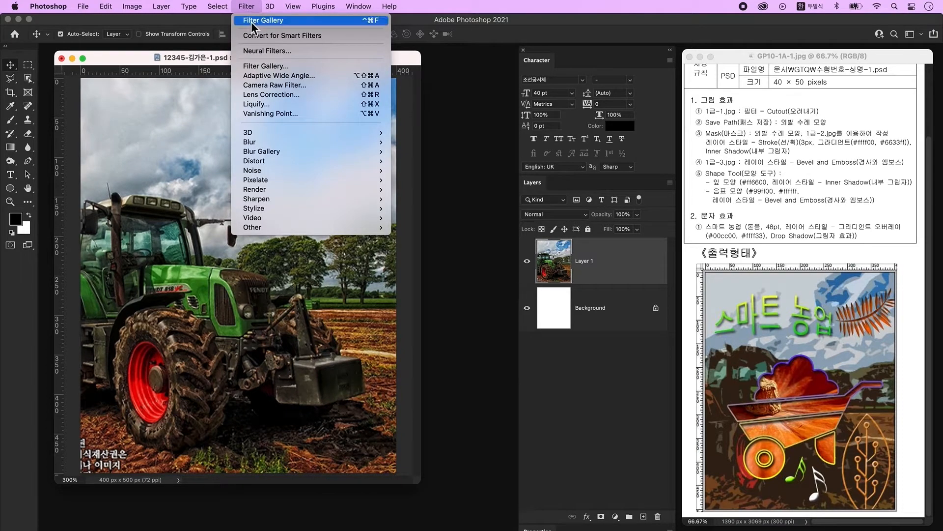
pyautogui.click(266, 67)
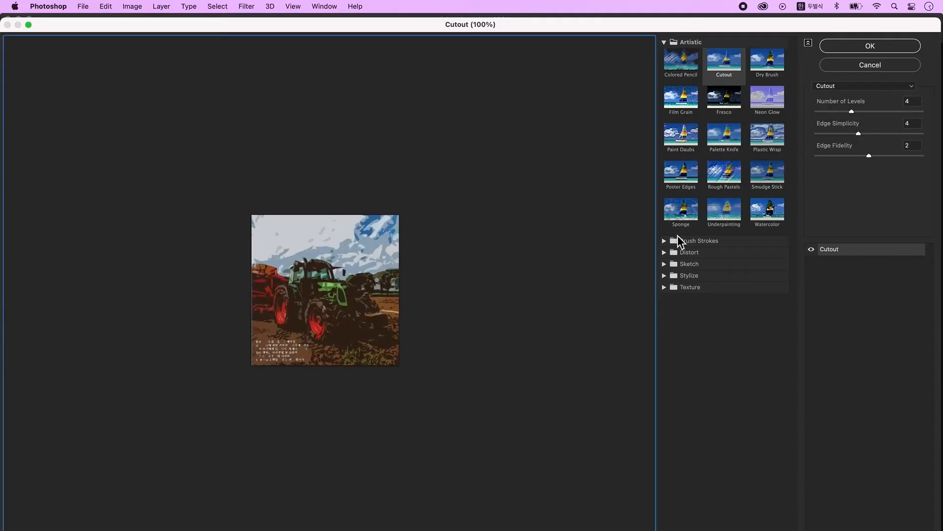
pyautogui.click(879, 86)
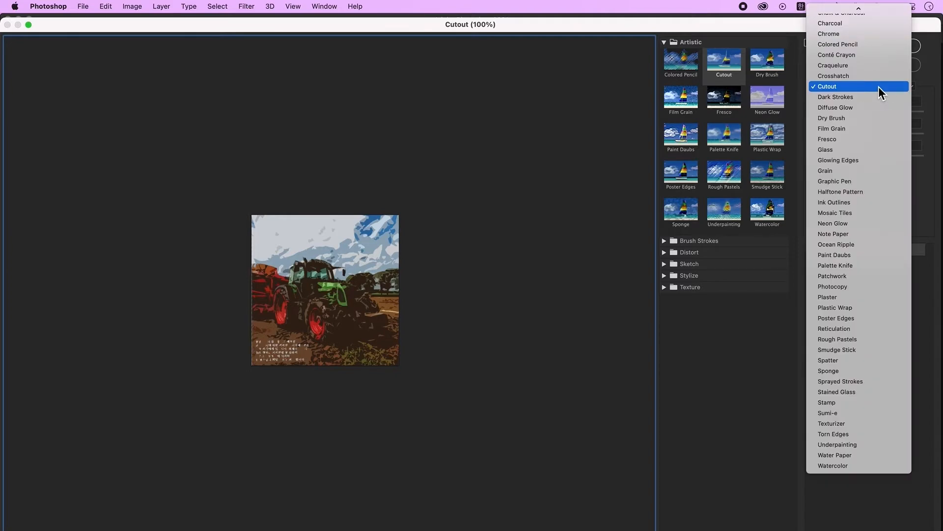
pyautogui.click(850, 87)
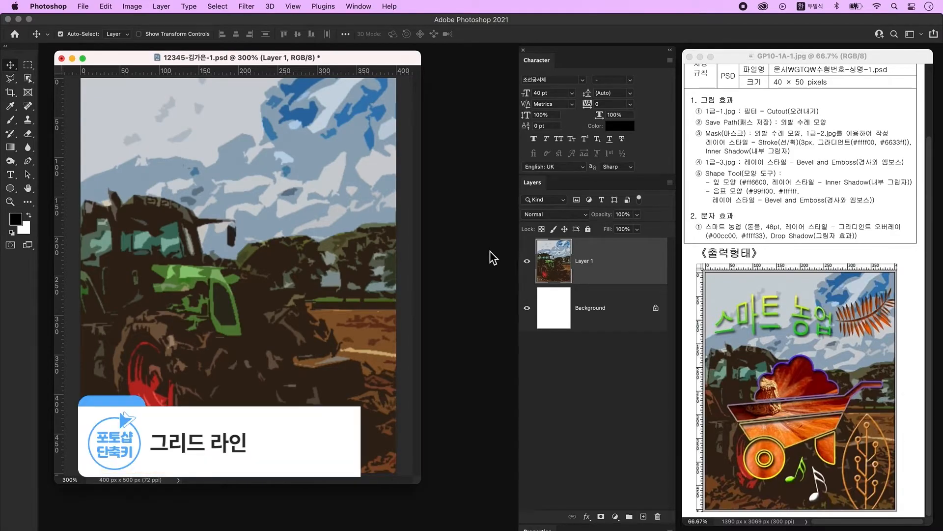
# - Turn on the grid and draw a 194 × 113 px yellow-filled rectangle over the tractor
pyautogui.press('super+apostrophe')
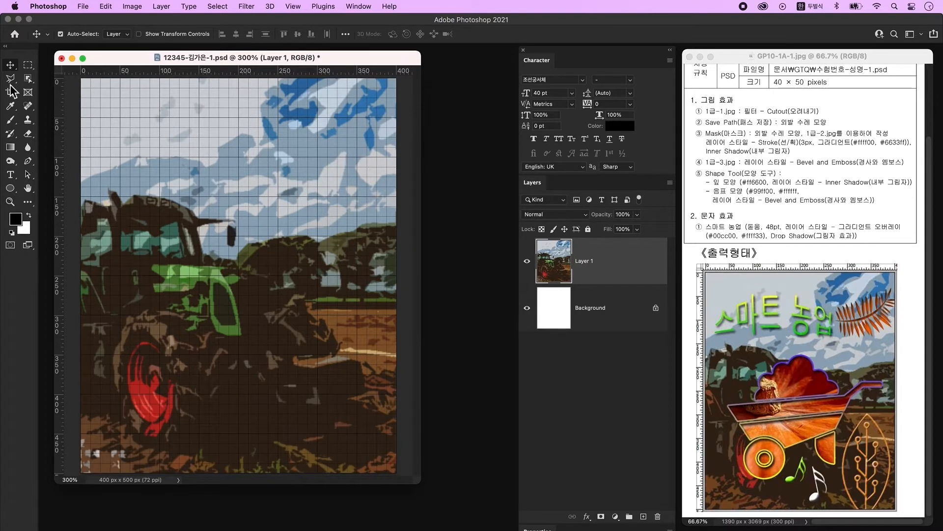
pyautogui.click(11, 190)
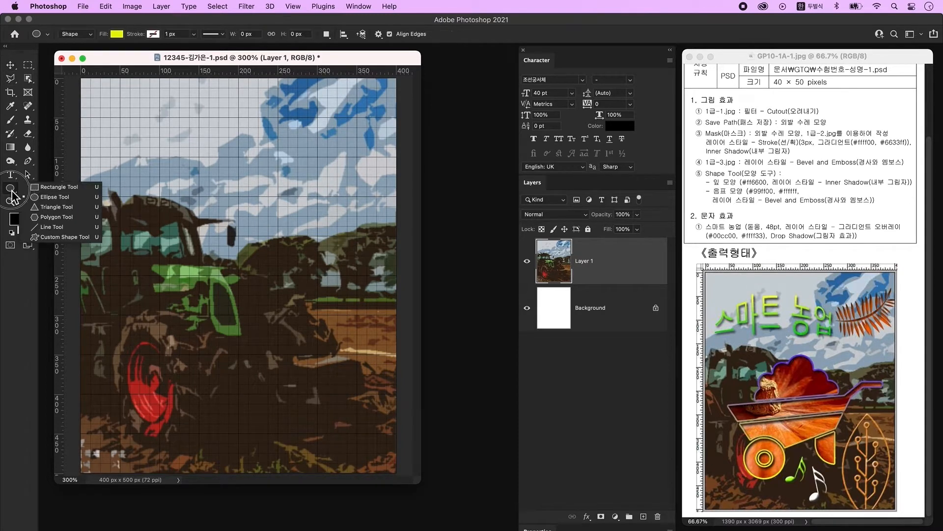
pyautogui.click(53, 189)
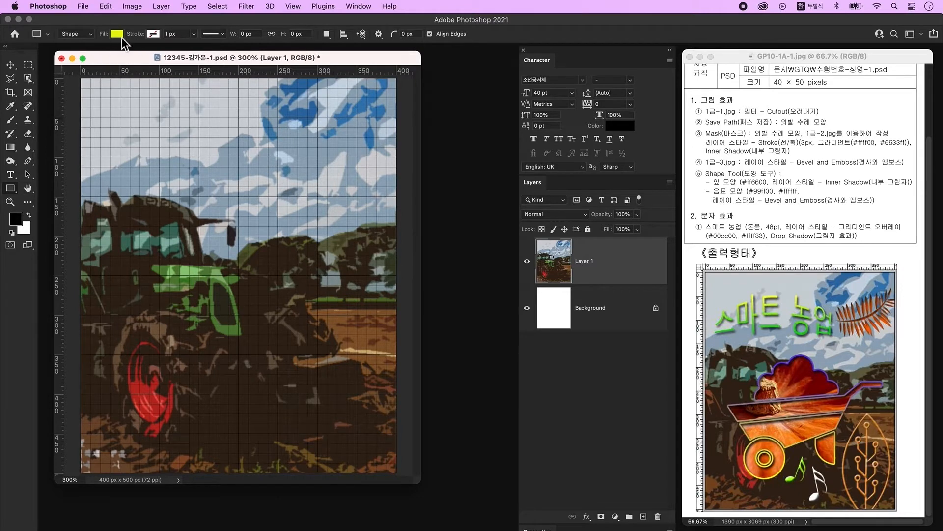
pyautogui.click(119, 34)
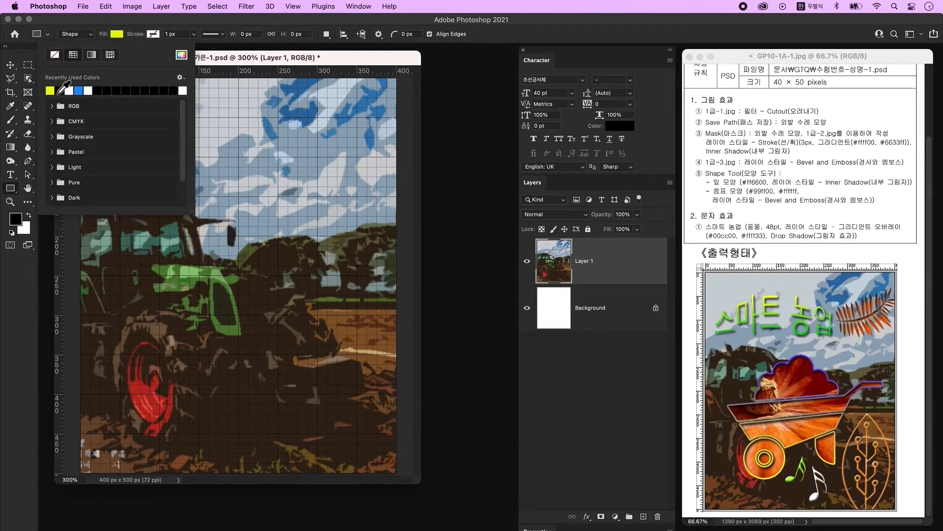
pyautogui.click(221, 58)
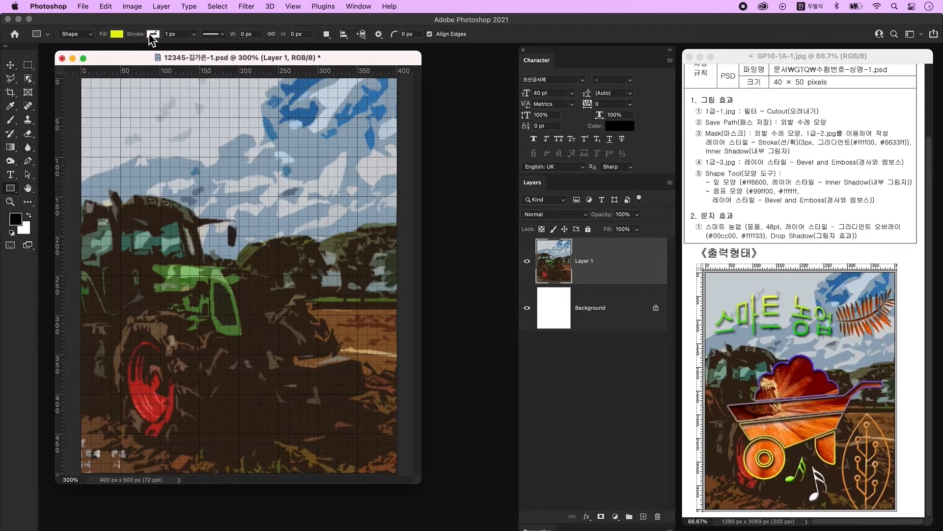
pyautogui.moveTo(145, 265); pyautogui.dragTo(304, 360)
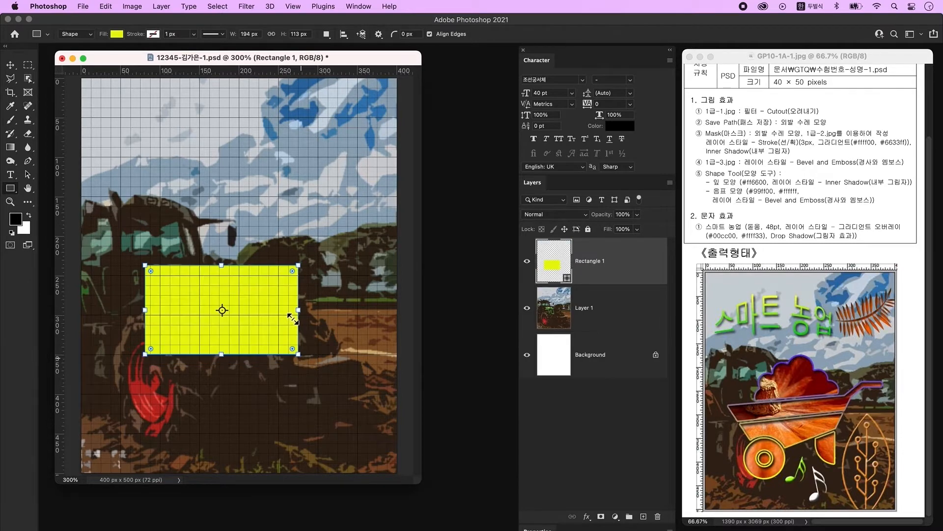
# - Drag the rectangle's four corner anchors into a slanted yellow quadrilateral
pyautogui.click(28, 175)
pyautogui.moveTo(30, 180); pyautogui.dragTo(69, 184)
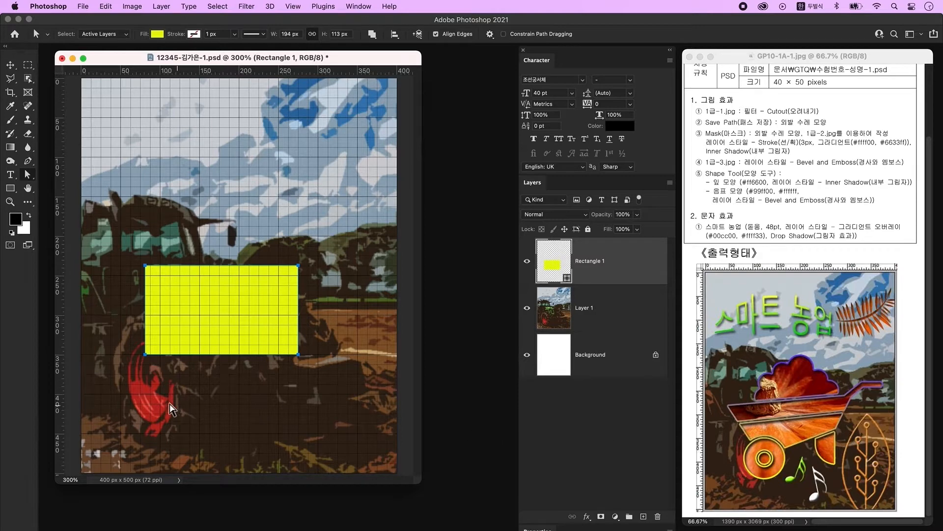
pyautogui.moveTo(145, 265); pyautogui.dragTo(121, 295)
pyautogui.moveTo(145, 354); pyautogui.dragTo(160, 384)
pyautogui.moveTo(298, 354); pyautogui.dragTo(299, 315)
pyautogui.moveTo(299, 265); pyautogui.dragTo(312, 256)
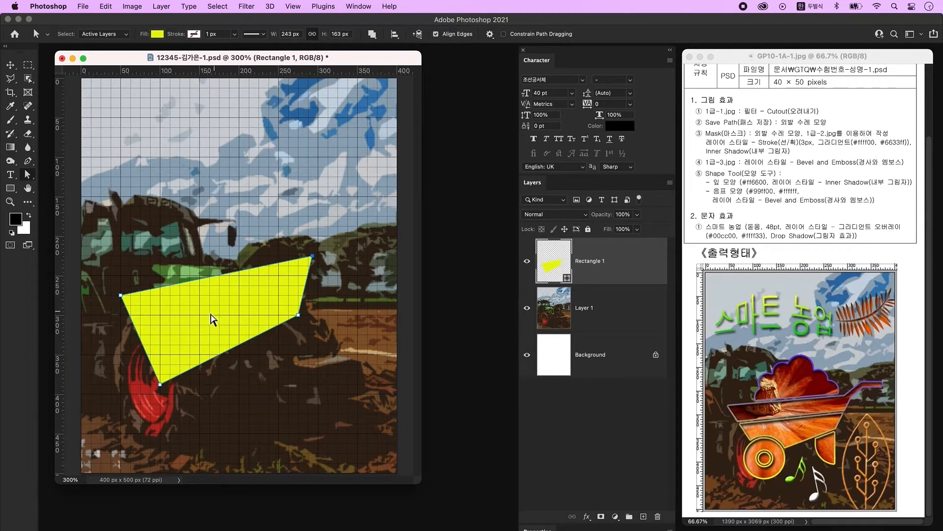
# - Draw a thin 251 × 14 px bar across the middle of the yellow shape
pyautogui.click(121, 295)
pyautogui.click(11, 188)
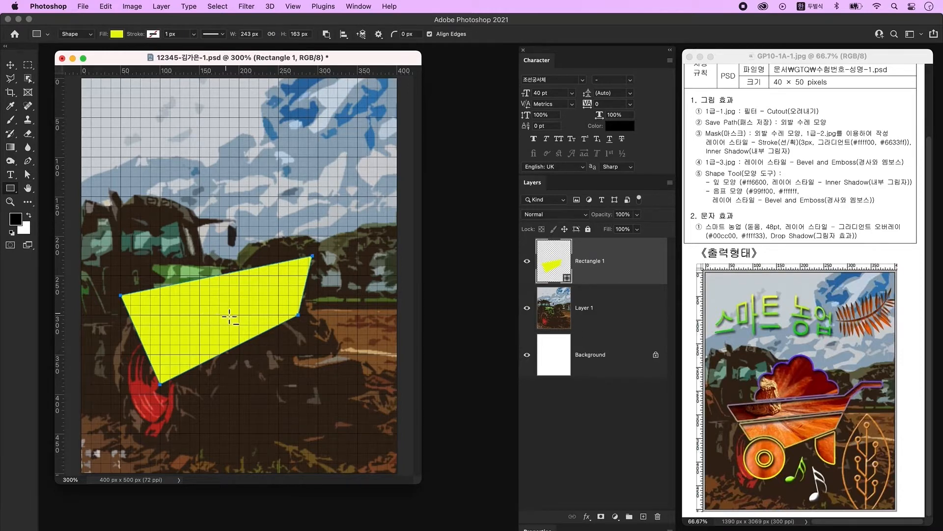
pyautogui.moveTo(217, 312); pyautogui.dragTo(308, 320)
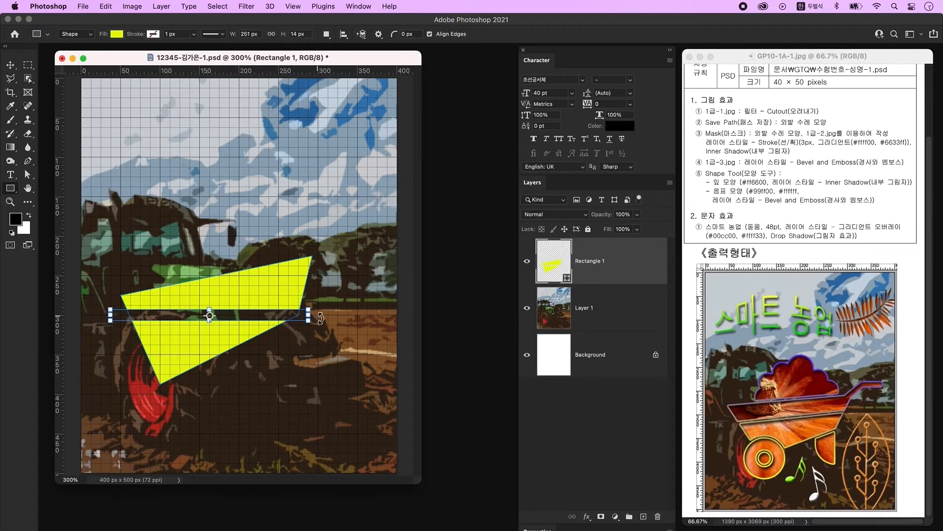
# - Transform the bar into a roughly 2.7 px line tilted about 15° across the tray
pyautogui.hotkey('ctrl', 't')
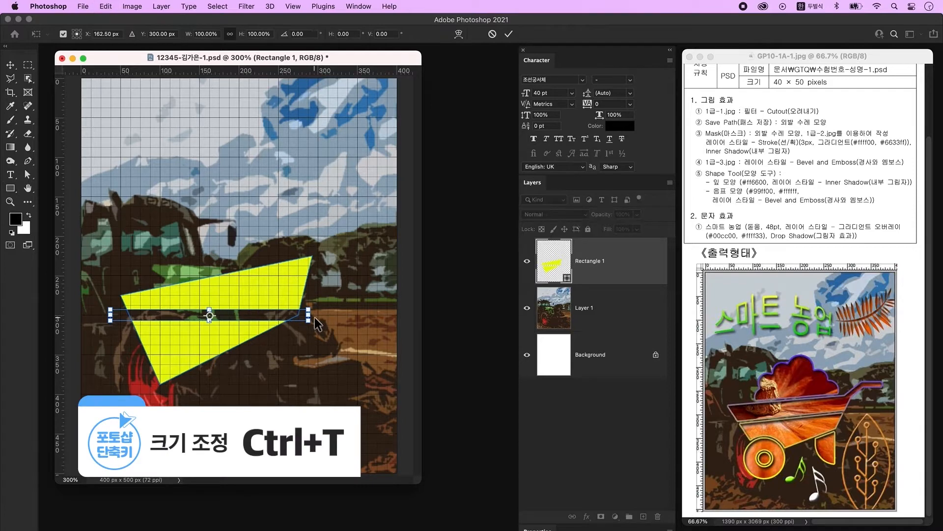
pyautogui.moveTo(217, 323); pyautogui.dragTo(221, 322)
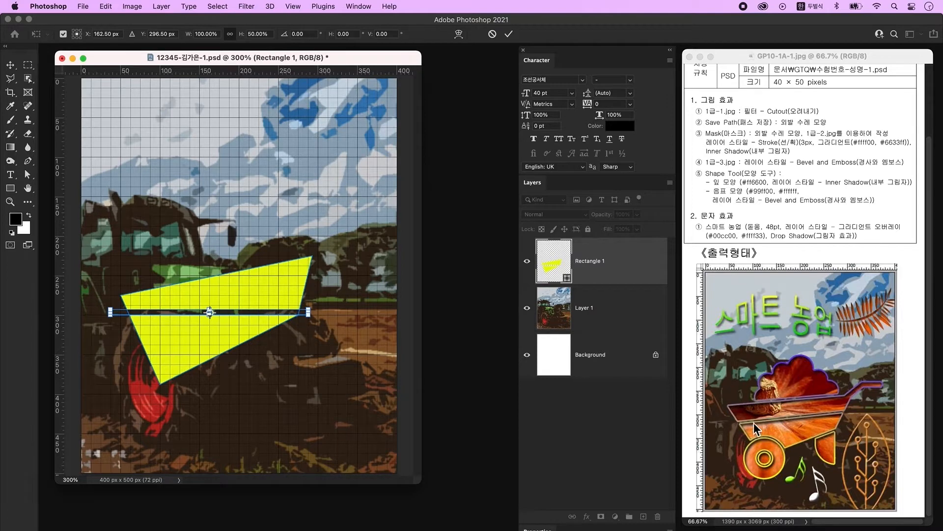
pyautogui.moveTo(321, 318); pyautogui.dragTo(274, 292)
pyautogui.moveTo(340, 290); pyautogui.dragTo(340, 285)
pyautogui.moveTo(220, 311); pyautogui.dragTo(219, 308)
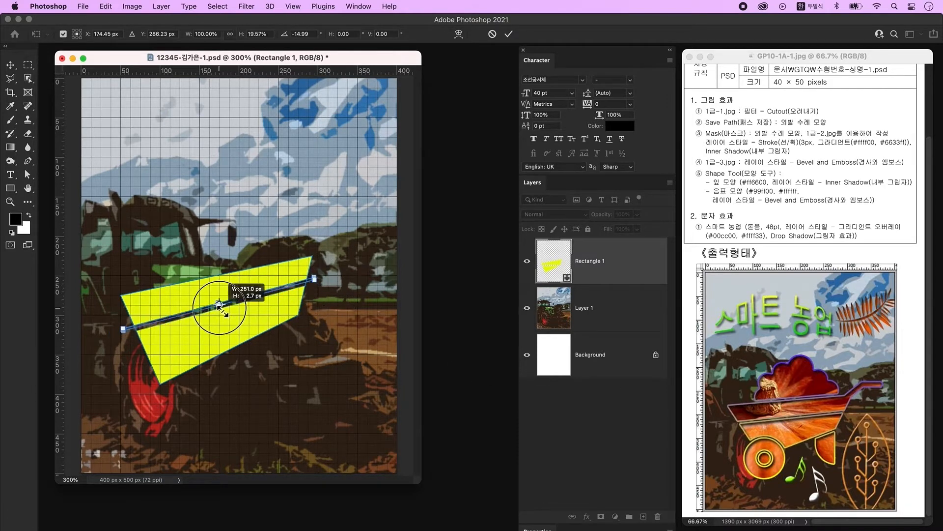
pyautogui.press('Return')
# - Select the yellow tray's path with Direct Selection and bring up the shape tool list
pyautogui.rightClick(27, 175)
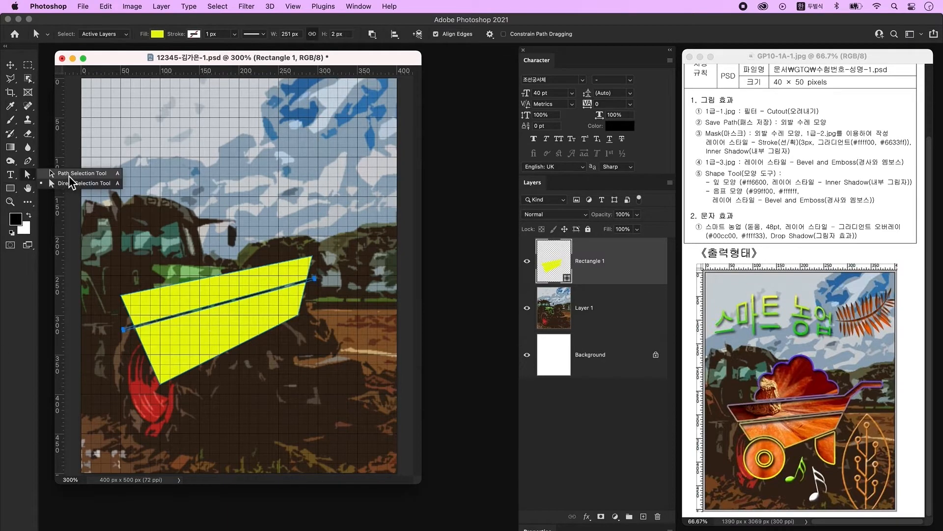
pyautogui.click(70, 177)
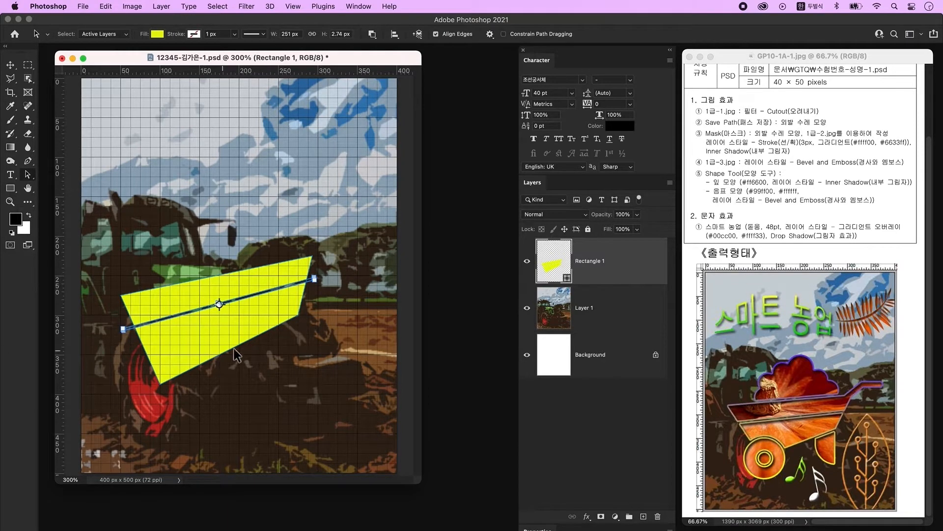
pyautogui.click(216, 336)
pyautogui.click(9, 188)
pyautogui.rightClick(10, 188)
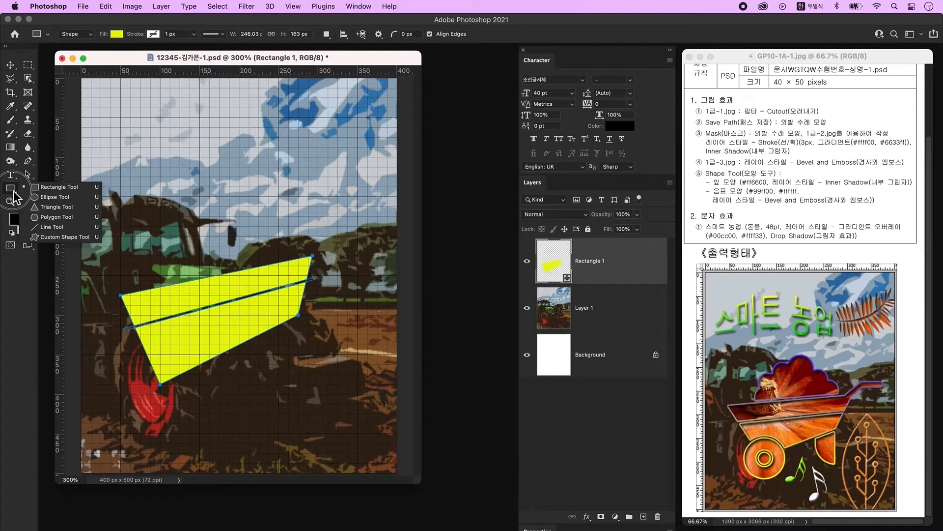
# - Draw a circle over the red wheel to subtract a round notch from the tray
pyautogui.click(55, 196)
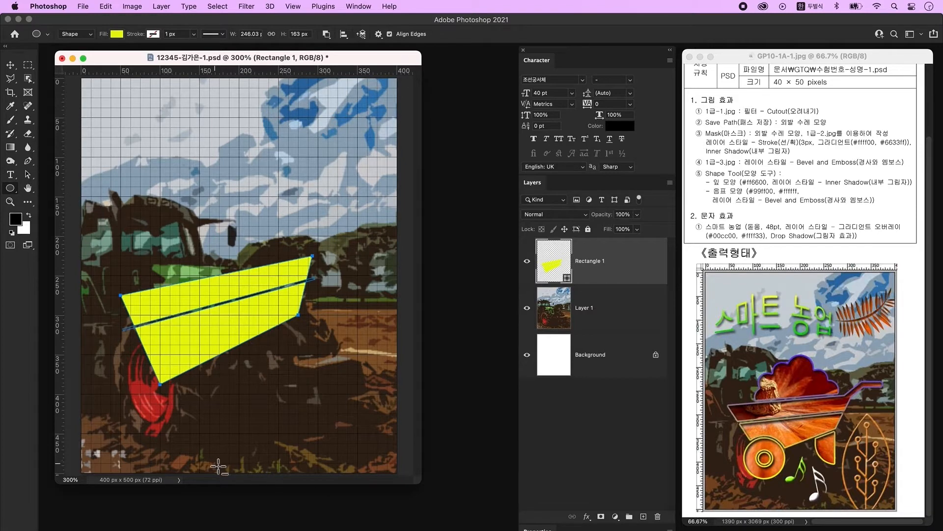
pyautogui.moveTo(130, 339); pyautogui.dragTo(181, 395)
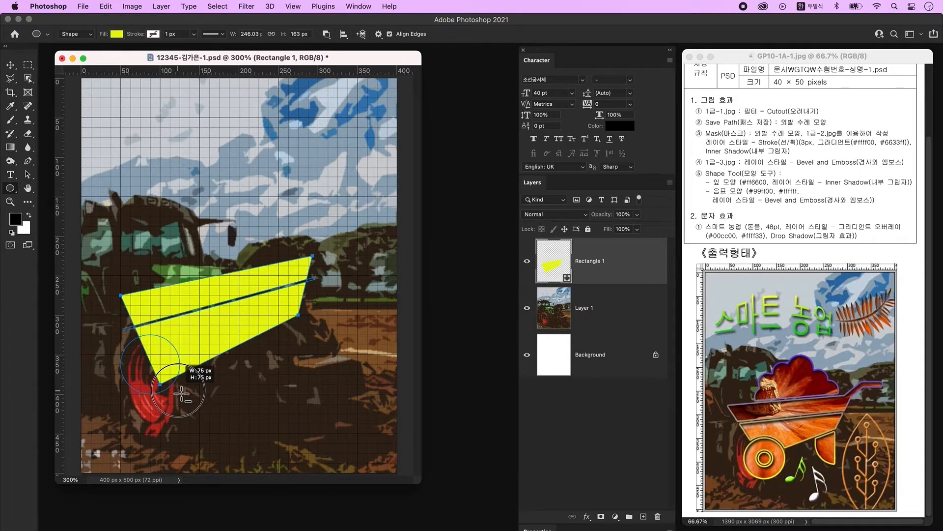
pyautogui.moveTo(181, 394); pyautogui.dragTo(183, 395)
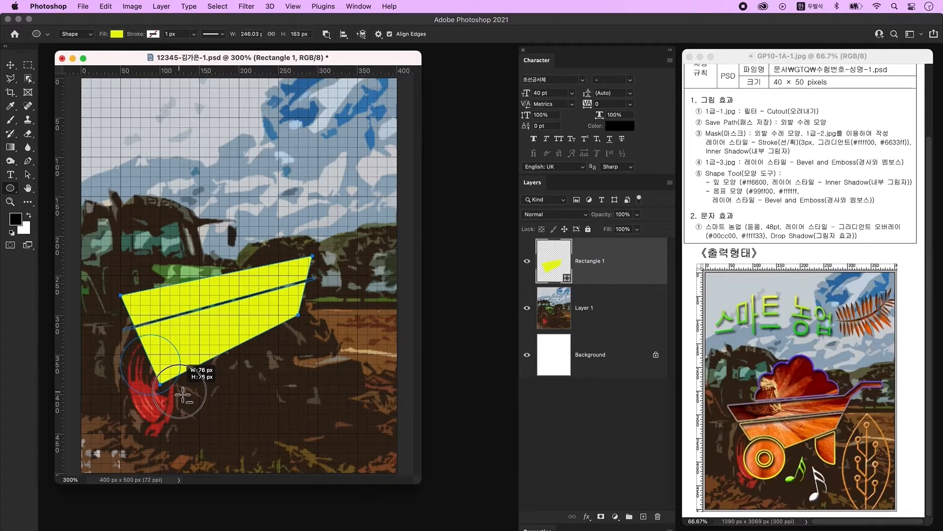
pyautogui.moveTo(183, 395); pyautogui.dragTo(162, 397)
# - Enlarge the notch to about 80 px, nudge it down, and add empty Layer 2
pyautogui.press('a')
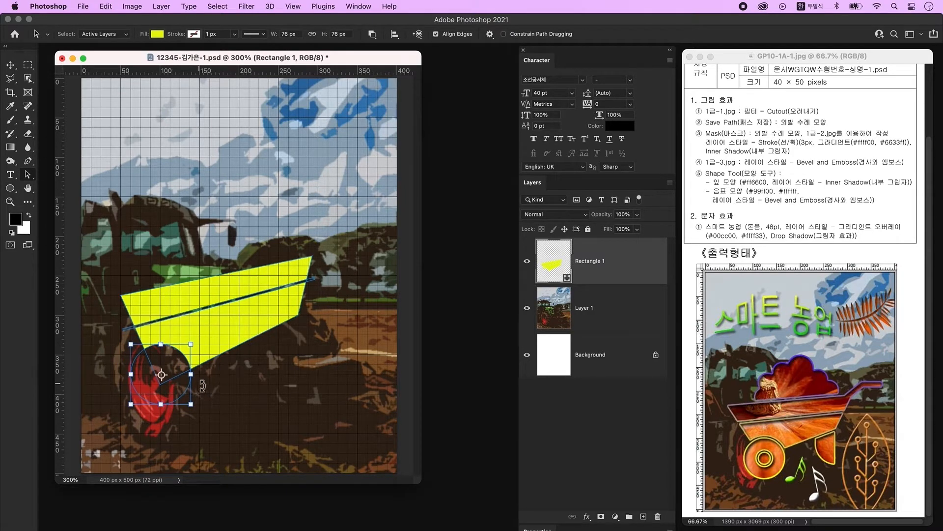
pyautogui.moveTo(190, 373); pyautogui.dragTo(194, 374)
pyautogui.press('Return')
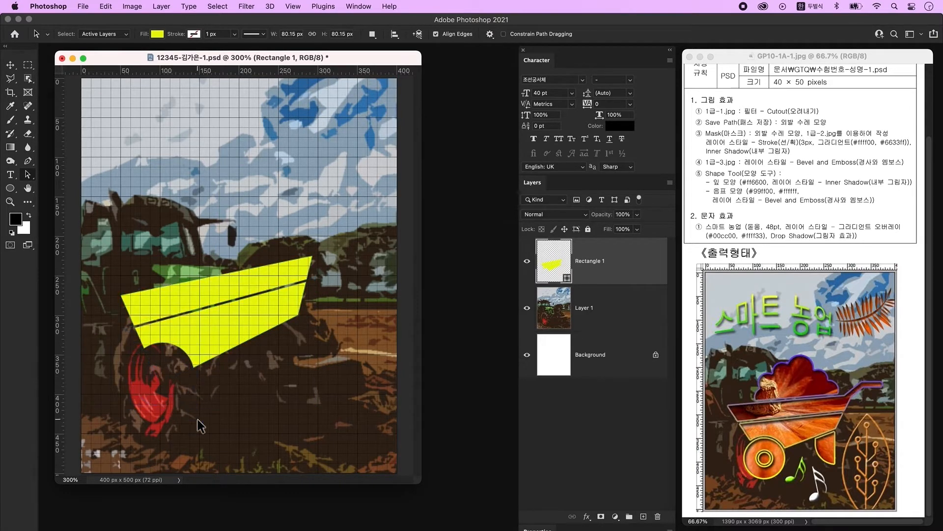
pyautogui.click(168, 362)
pyautogui.press('super+t')
pyautogui.moveTo(193, 378); pyautogui.dragTo(210, 416)
pyautogui.moveTo(183, 382); pyautogui.dragTo(183, 387)
pyautogui.press('Return')
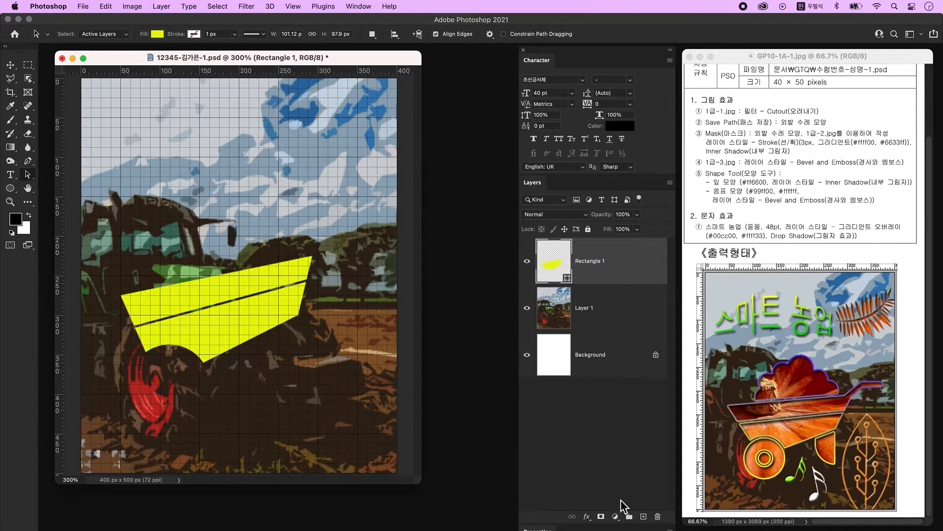
pyautogui.click(643, 516)
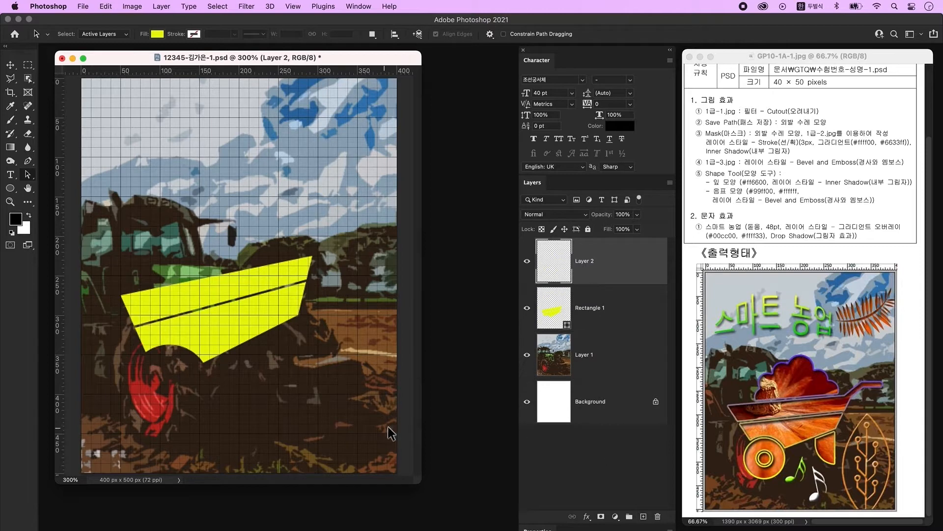
# - Draw an 88 px yellow ring: a circle with a centred hole, merged into one shape
pyautogui.click(11, 189)
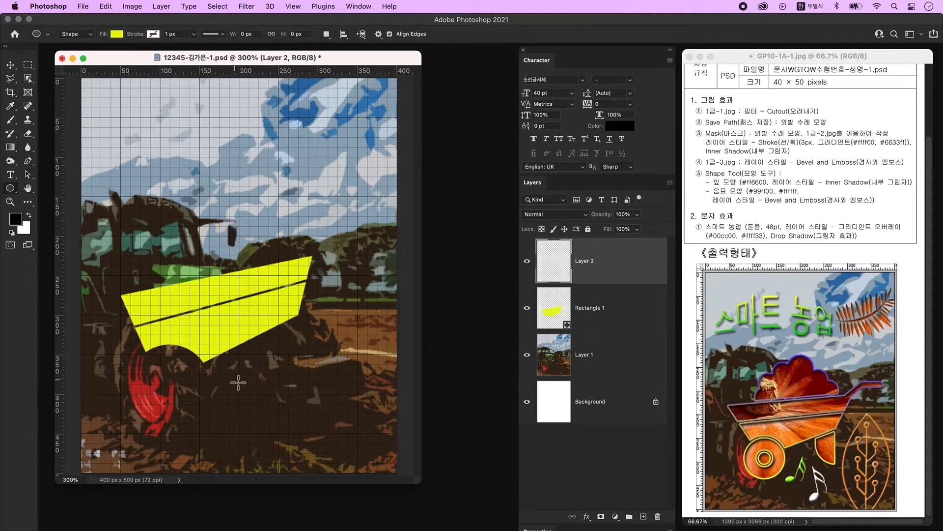
pyautogui.moveTo(141, 365); pyautogui.dragTo(213, 438)
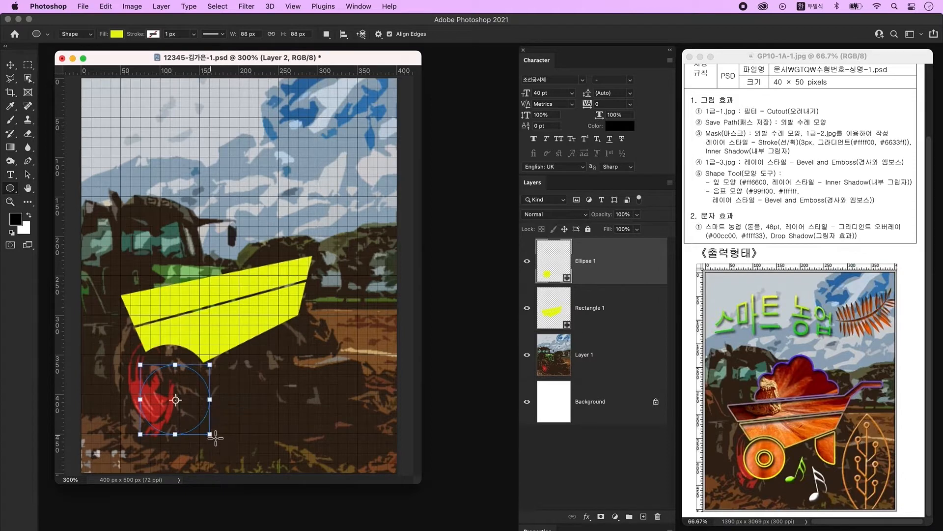
pyautogui.press('alt')
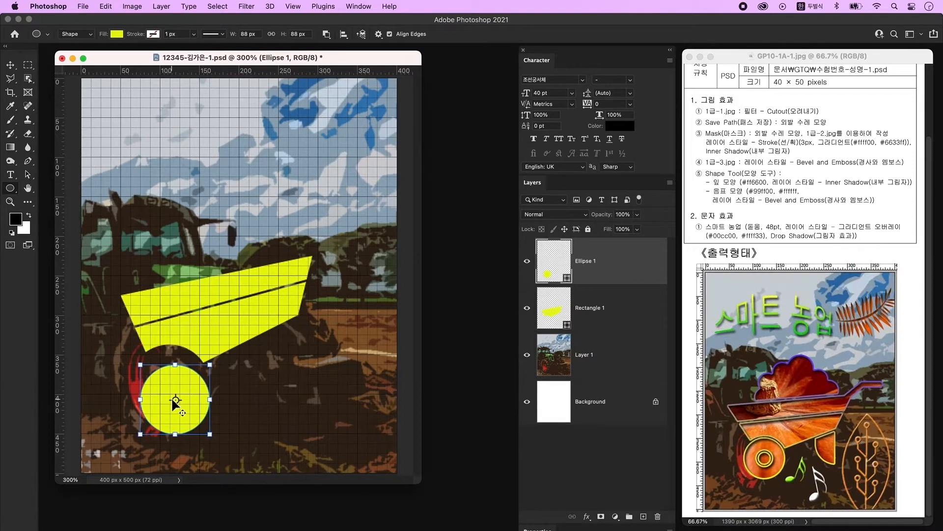
pyautogui.moveTo(171, 397); pyautogui.dragTo(187, 413)
pyautogui.click(28, 176)
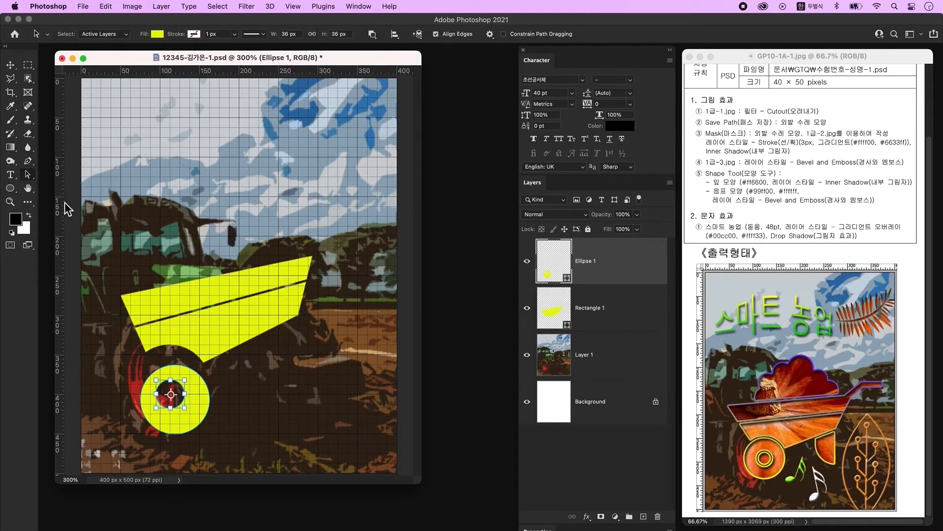
pyautogui.keyDown('shift'); pyautogui.click(202, 419); pyautogui.keyUp('shift')
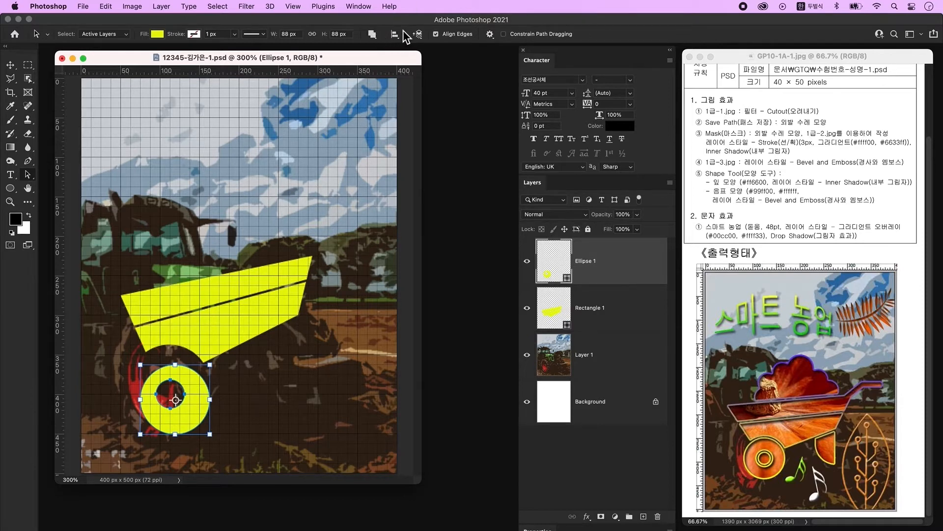
pyautogui.click(395, 35)
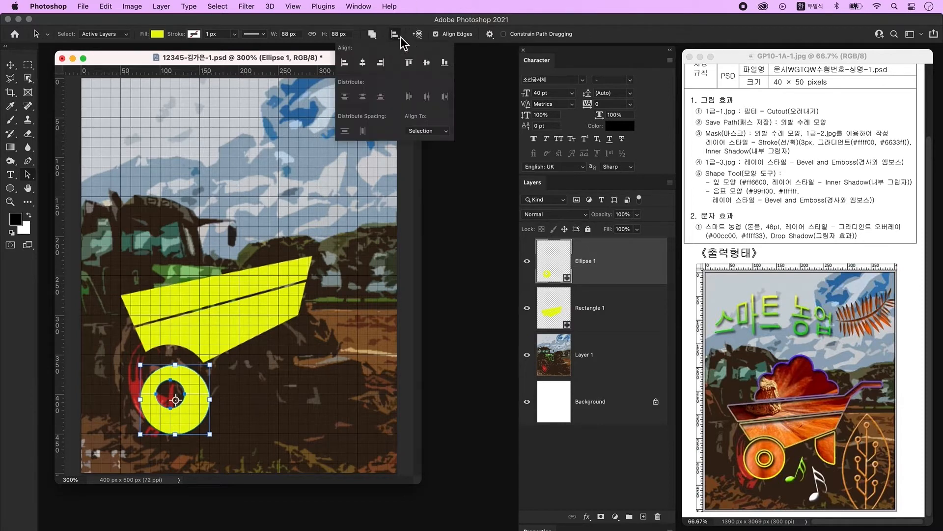
pyautogui.click(367, 65)
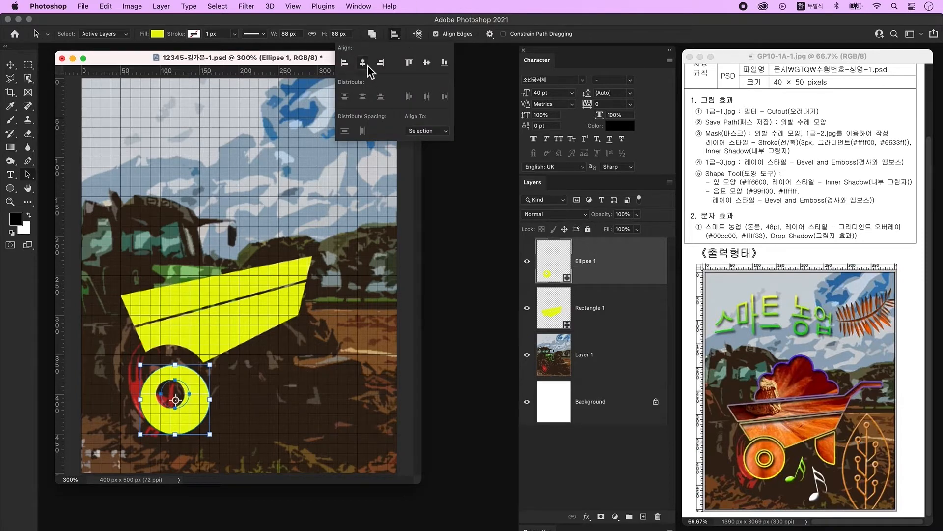
pyautogui.click(431, 63)
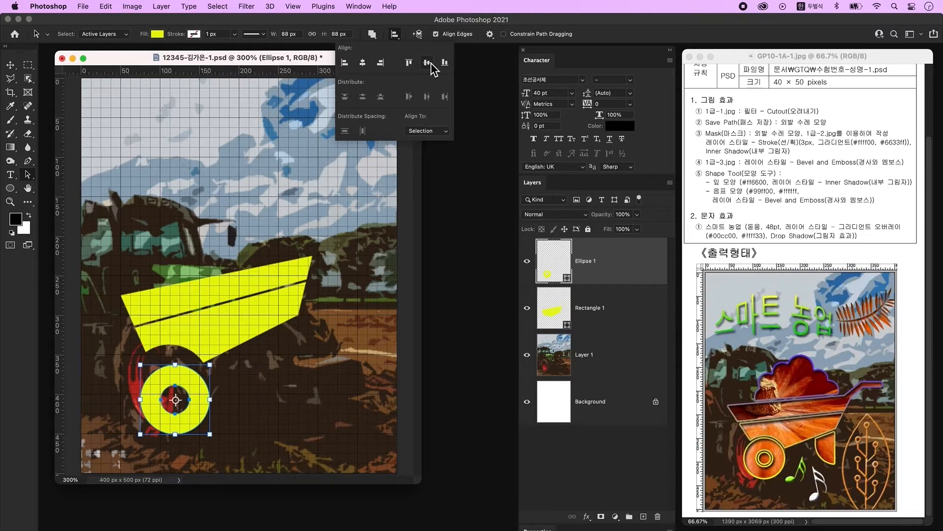
pyautogui.click(222, 399)
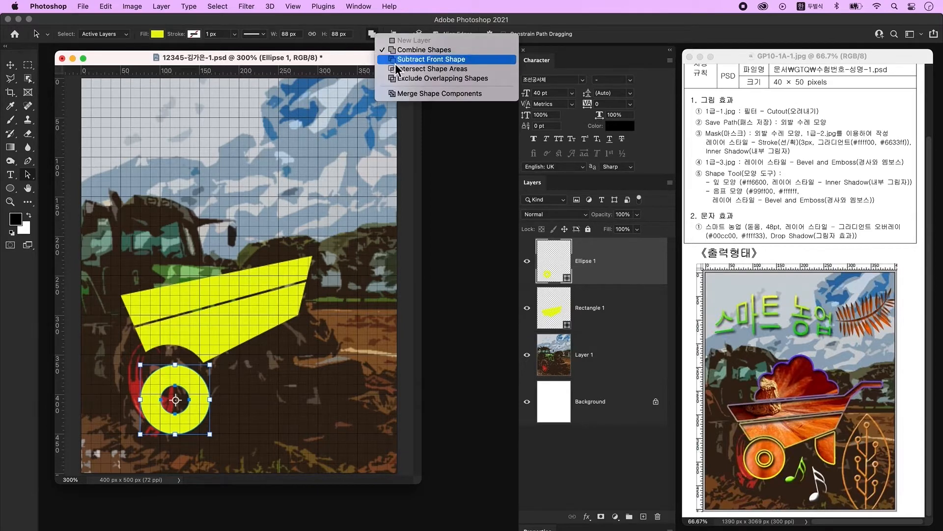
pyautogui.click(410, 95)
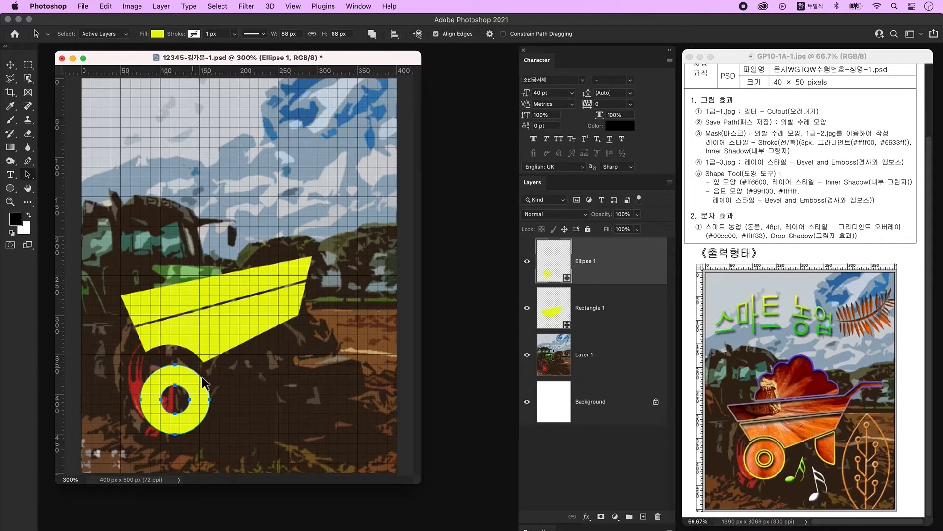
pyautogui.click(249, 396)
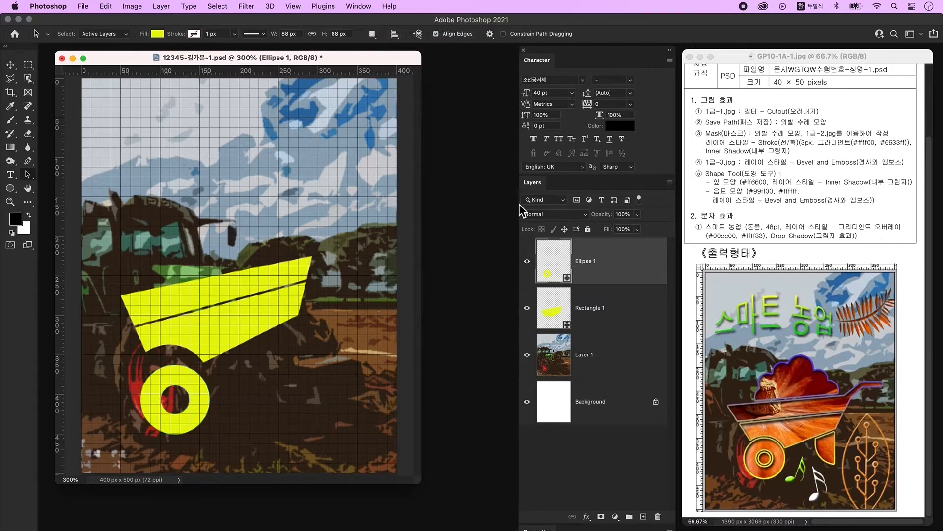
# - On a new layer, draw a small circle centred in the ring and merge both into Ellipse 2
pyautogui.click(643, 516)
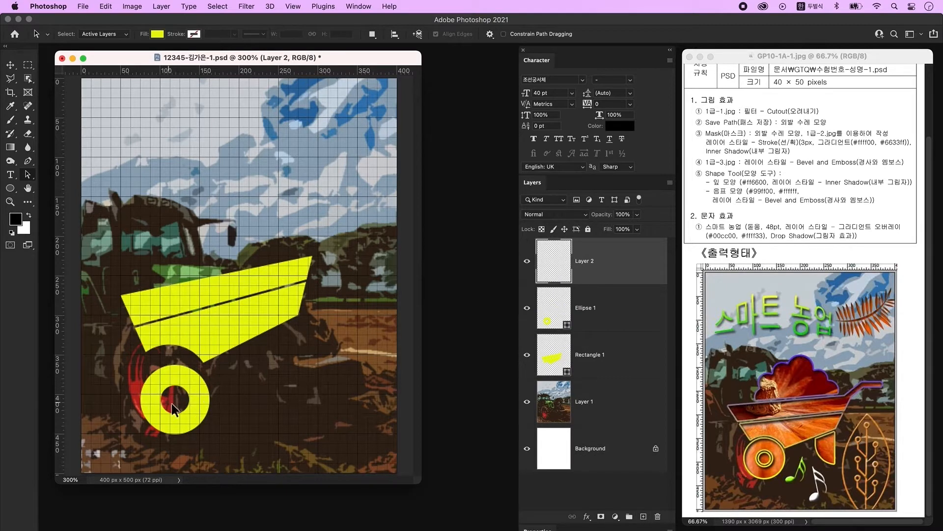
pyautogui.click(9, 189)
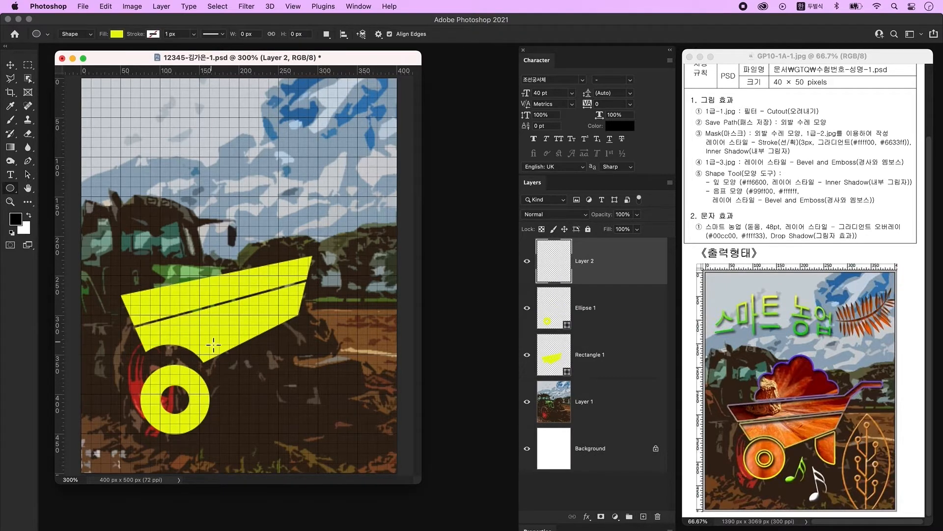
pyautogui.moveTo(170, 396); pyautogui.dragTo(190, 417)
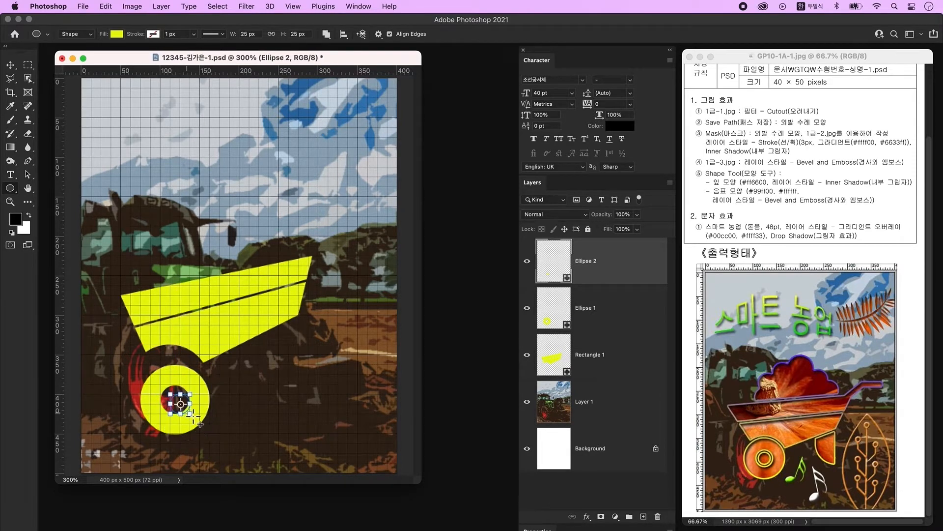
pyautogui.press('v')
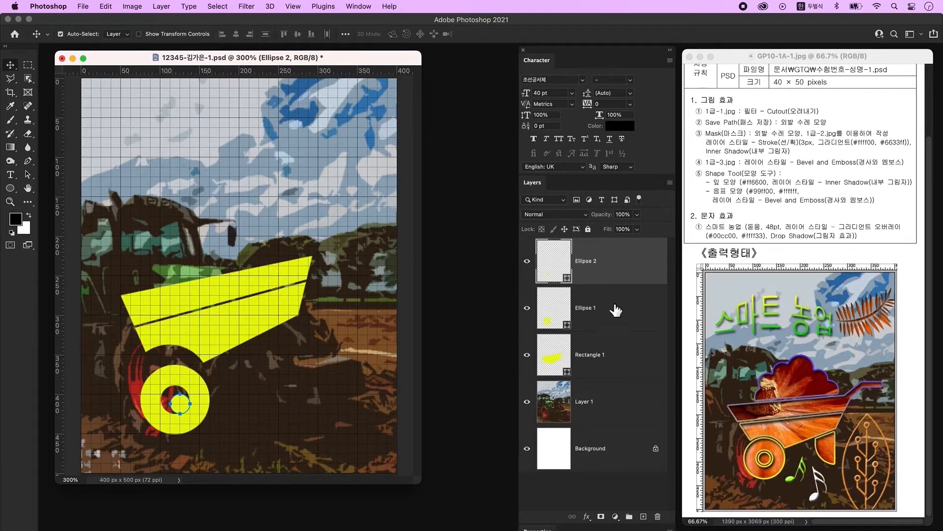
pyautogui.keyDown('shift'); pyautogui.click(629, 300); pyautogui.keyUp('shift')
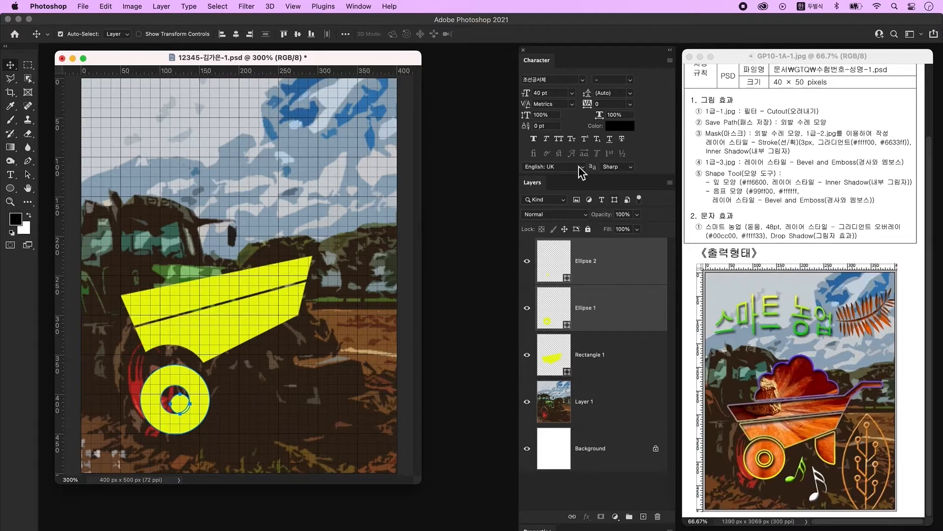
pyautogui.click(236, 35)
pyautogui.click(297, 34)
pyautogui.rightClick(652, 260)
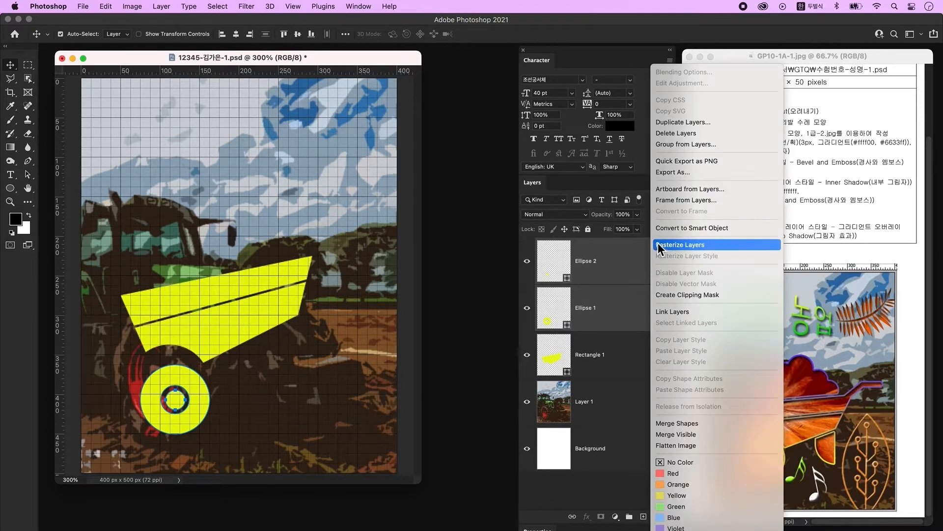
pyautogui.click(711, 420)
# - Move the yellow wheel up and left under the tray and add an empty layer
pyautogui.click(211, 422)
pyautogui.click(192, 417)
pyautogui.moveTo(194, 418); pyautogui.dragTo(189, 405)
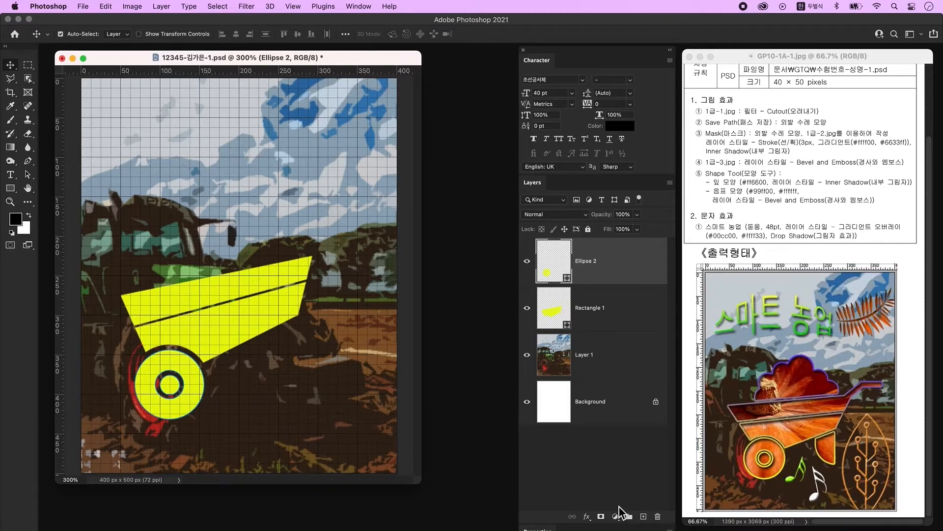
pyautogui.click(643, 517)
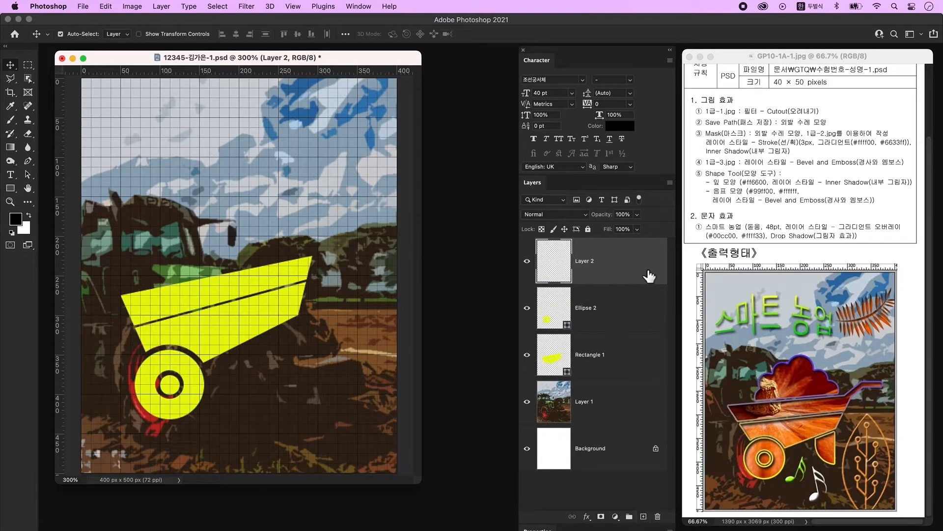
# - Draw a 75 px yellow circle at right and subtract a rectangle from its lower-right quarter
pyautogui.click(10, 188)
pyautogui.click(46, 199)
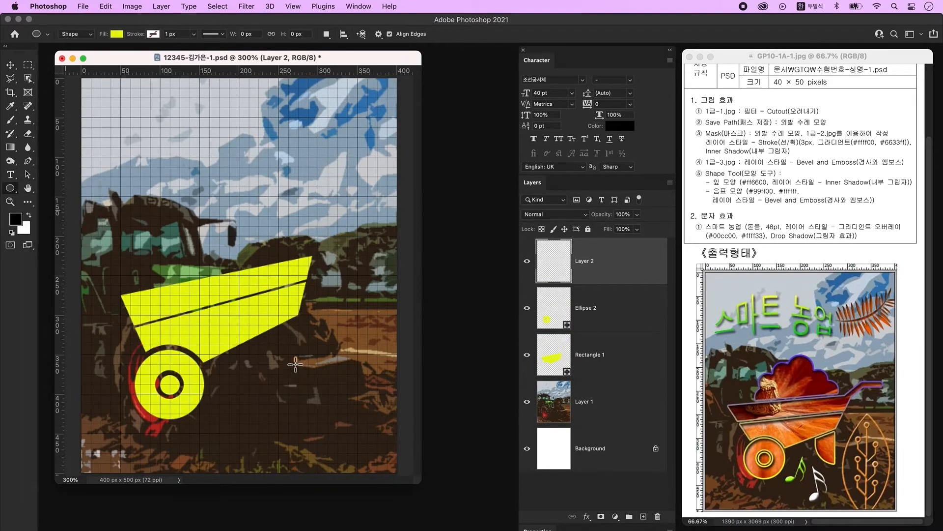
pyautogui.moveTo(301, 357); pyautogui.dragTo(359, 417)
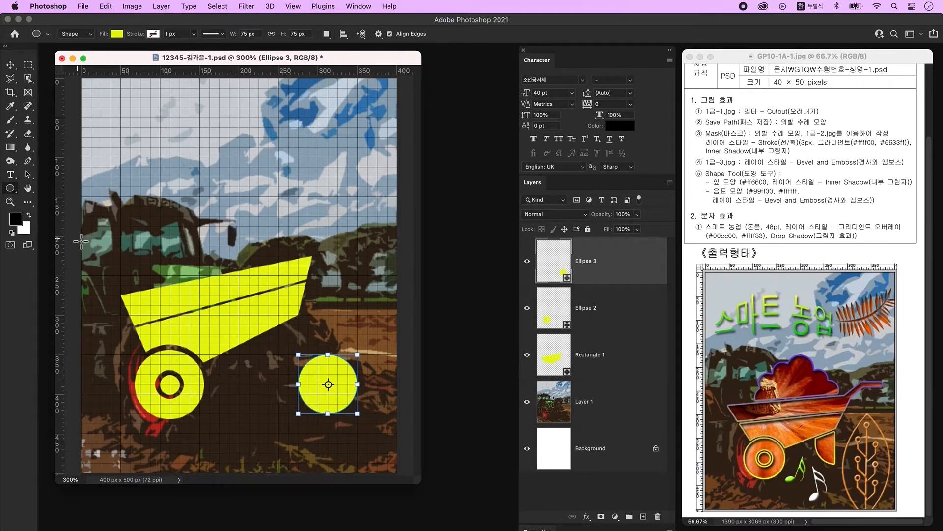
pyautogui.click(10, 188)
pyautogui.click(46, 186)
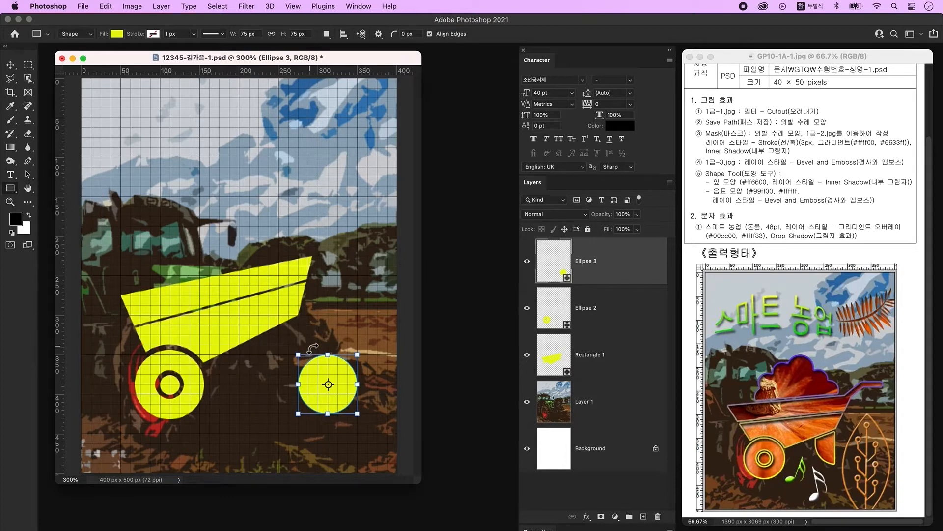
pyautogui.moveTo(318, 348); pyautogui.dragTo(353, 364)
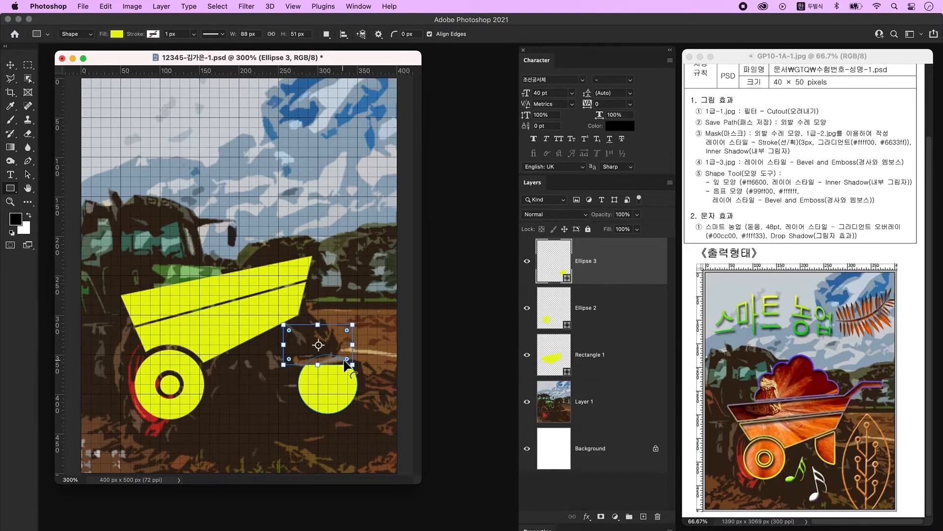
pyautogui.moveTo(345, 356); pyautogui.dragTo(360, 386)
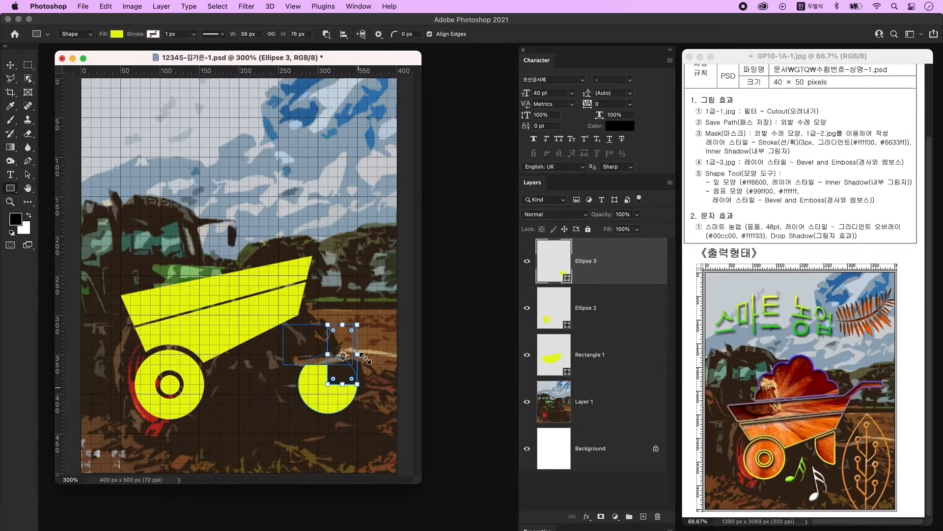
pyautogui.click(28, 179)
pyautogui.moveTo(352, 346); pyautogui.dragTo(329, 388)
# - Tilt the cutting rectangle about -15° and merge the paths into one half-round shape
pyautogui.press('super+z')
pyautogui.press('super+t')
pyautogui.click(370, 405)
pyautogui.click(341, 356)
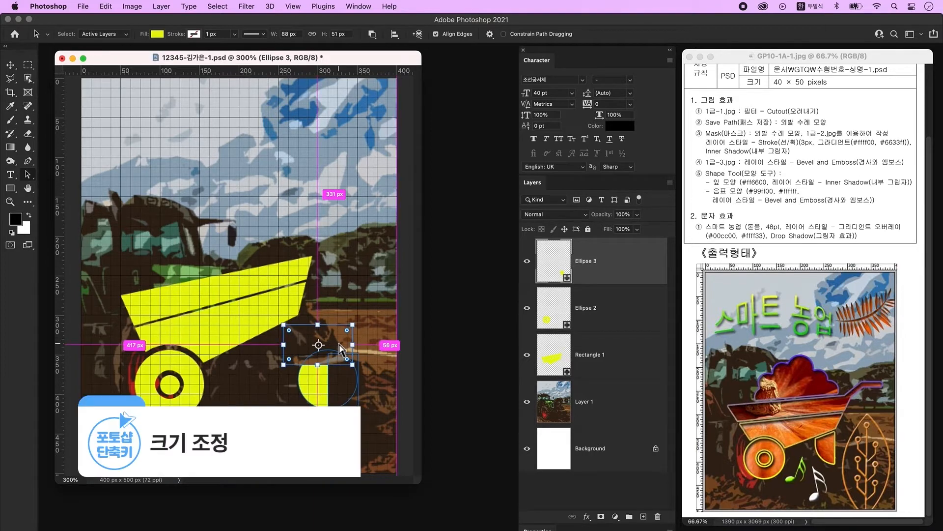
pyautogui.press('super+t')
pyautogui.moveTo(376, 371); pyautogui.dragTo(395, 356)
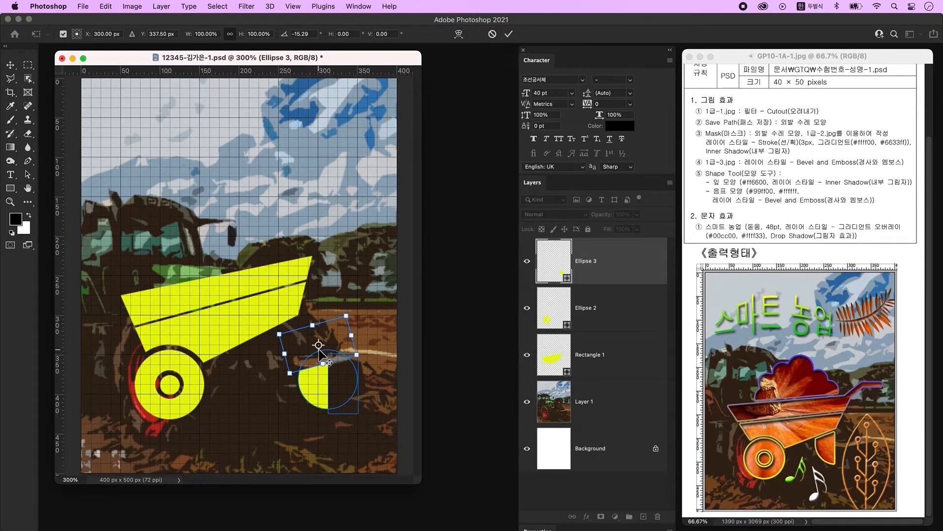
pyautogui.press('Return')
pyautogui.click(322, 361)
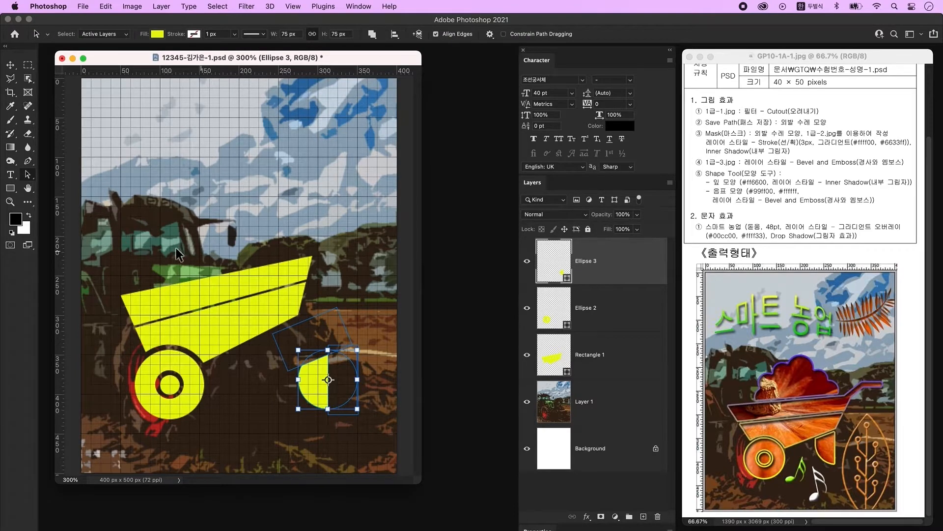
pyautogui.press('super+a')
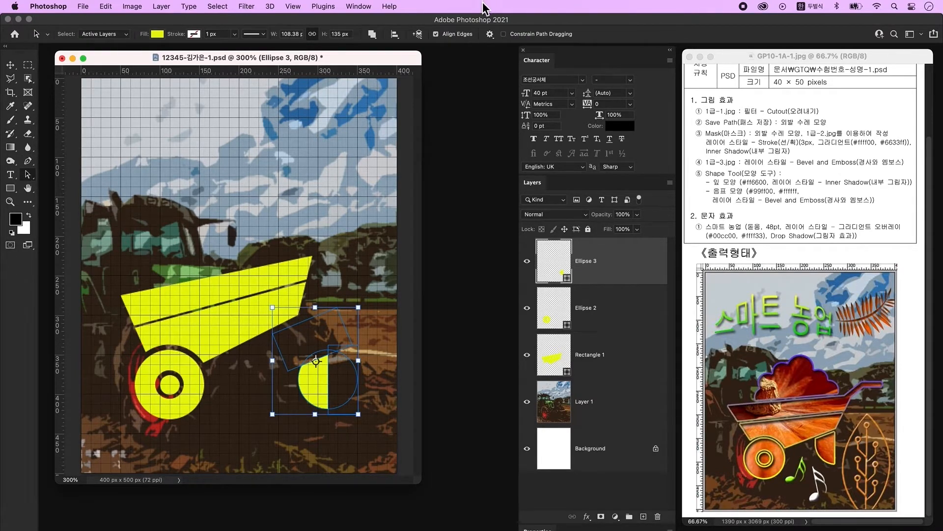
pyautogui.click(377, 37)
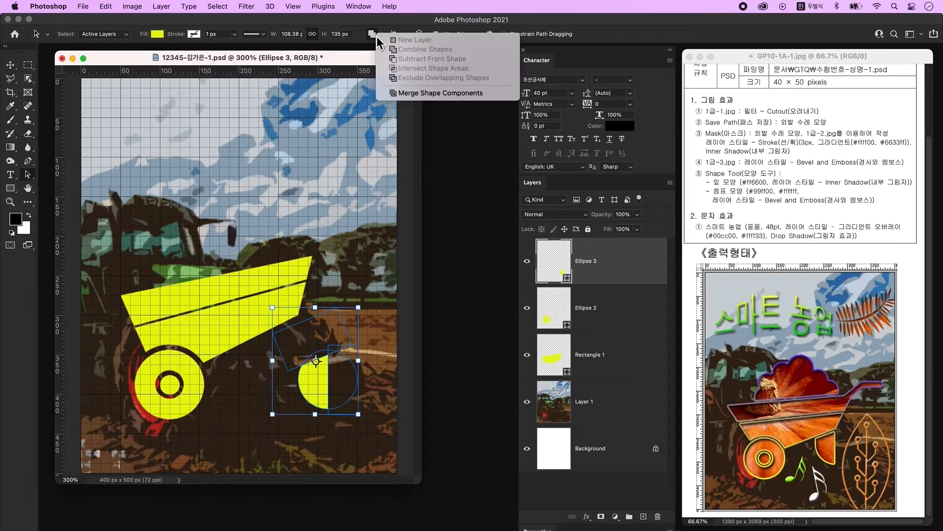
pyautogui.click(441, 94)
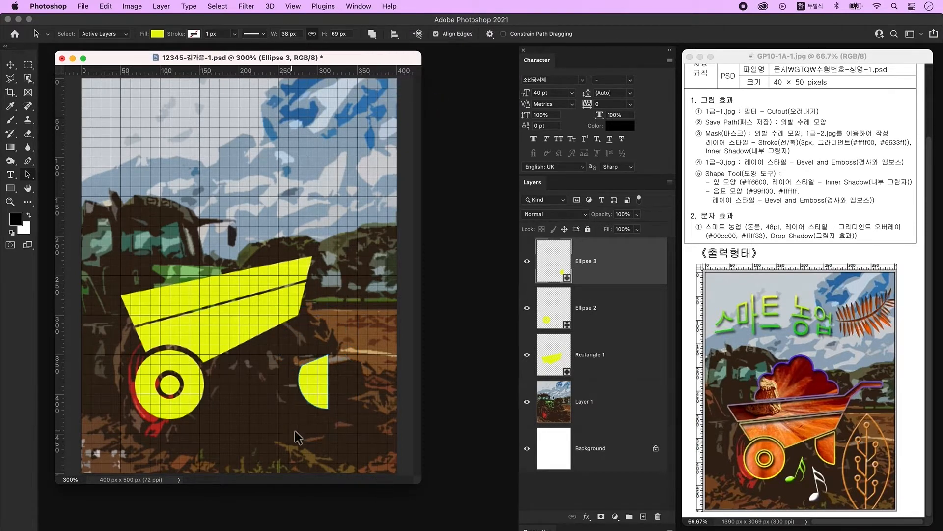
# - Move the half-round Ellipse 3 piece up under the tray's right end
pyautogui.click(10, 65)
pyautogui.moveTo(317, 371); pyautogui.dragTo(287, 336)
pyautogui.click(344, 334)
pyautogui.click(14, 187)
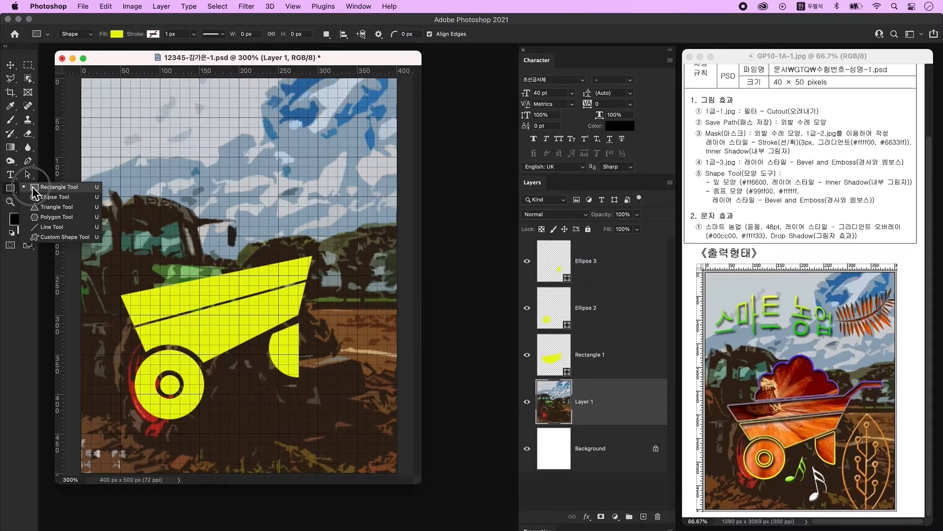
# - Draw a 10 px-radius rounded bar as the handle grip above the tray's right end
pyautogui.click(60, 188)
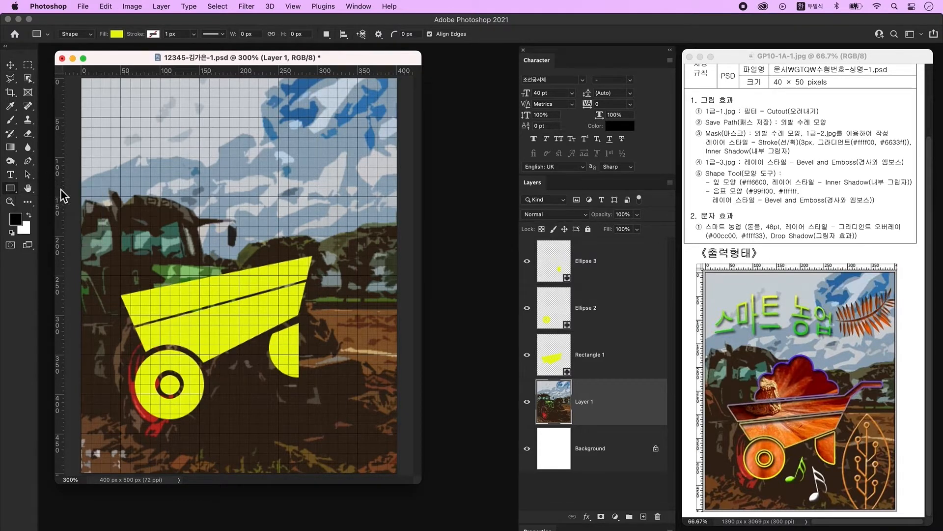
pyautogui.click(394, 34)
pyautogui.write('10')
pyautogui.moveTo(309, 239); pyautogui.dragTo(341, 244)
pyautogui.moveTo(340, 240); pyautogui.dragTo(351, 242)
pyautogui.press('Return')
pyautogui.press('v')
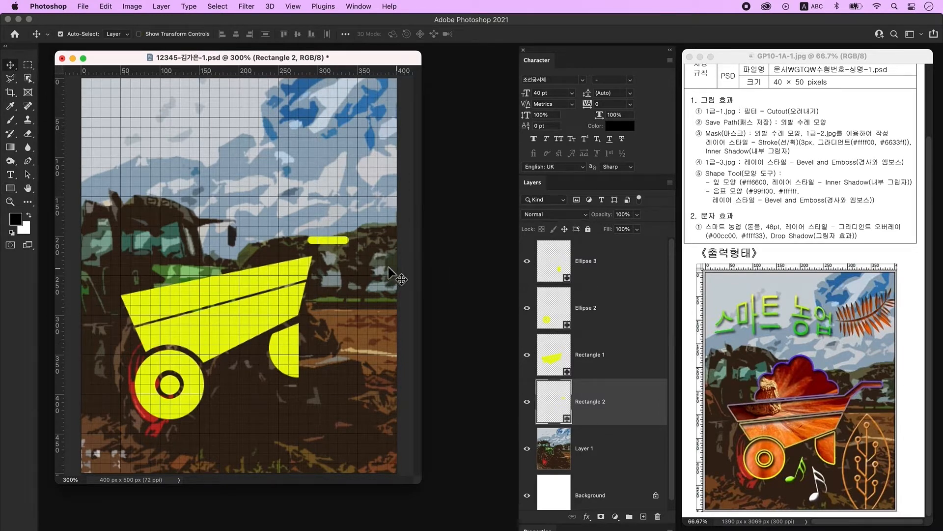
pyautogui.moveTo(337, 243); pyautogui.dragTo(358, 247)
# - Draw a thin 0 px-radius bar and tilt it about 21° into the handle arm
pyautogui.click(10, 190)
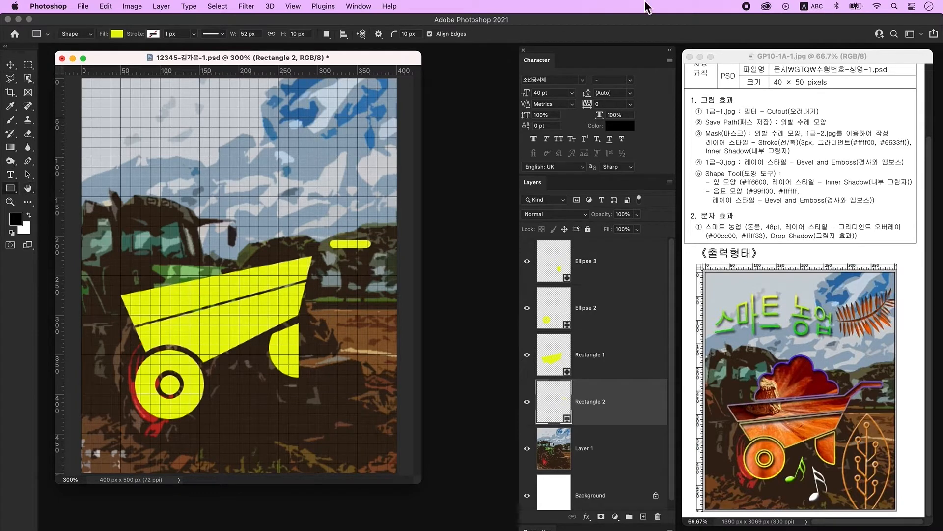
pyautogui.click(407, 34)
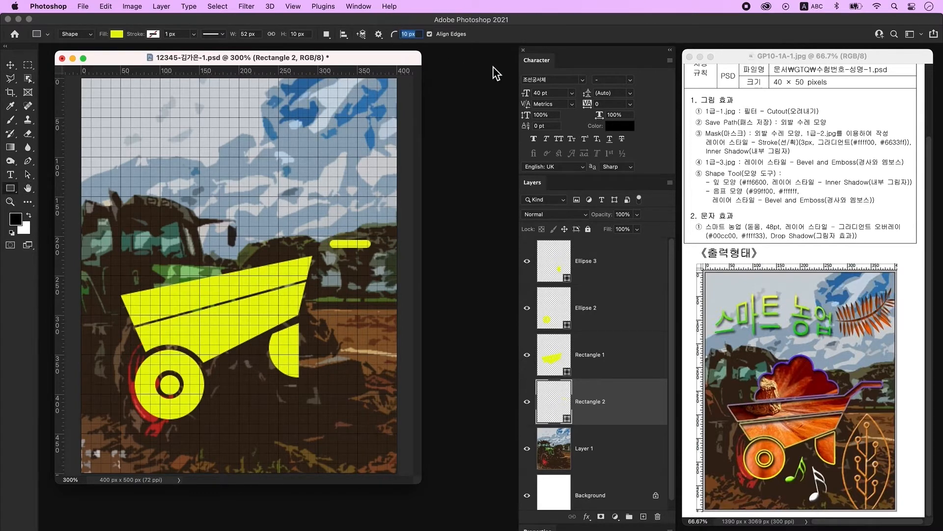
pyautogui.write('0')
pyautogui.press('Return')
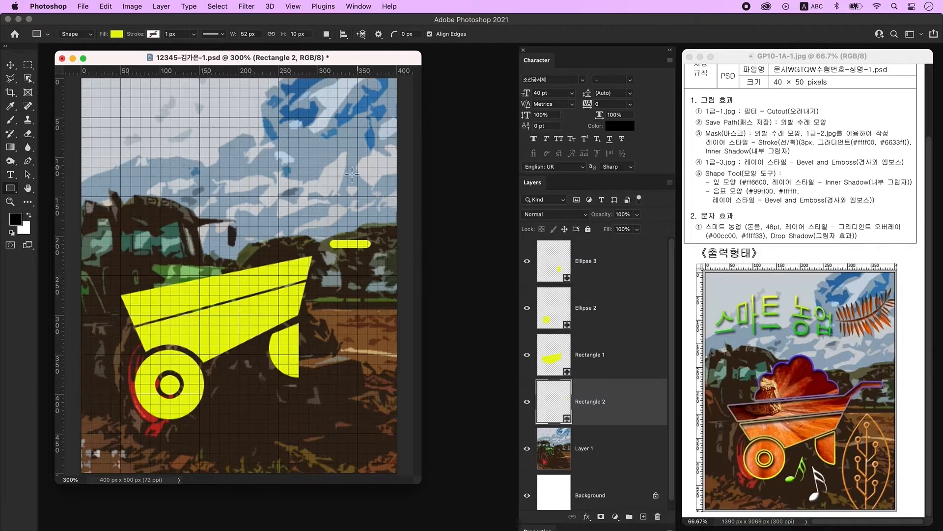
pyautogui.moveTo(292, 229); pyautogui.dragTo(301, 257)
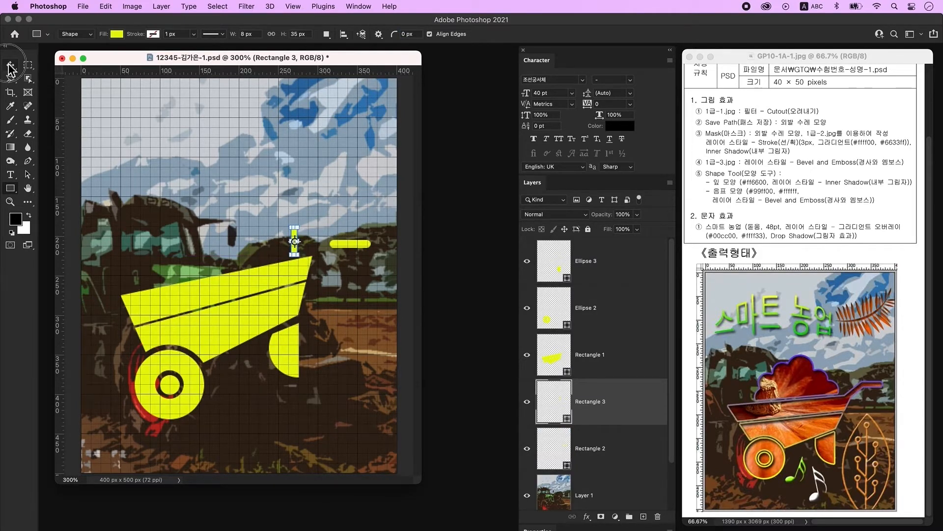
pyautogui.hotkey('ctrl', 't')
pyautogui.moveTo(314, 219); pyautogui.dragTo(326, 246)
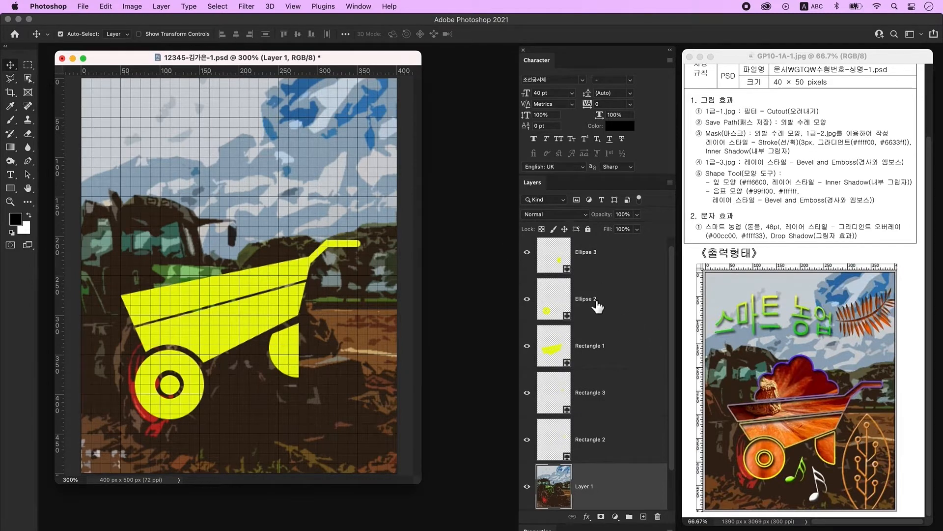
pyautogui.click(625, 258)
pyautogui.scroll(-1, 634, 295)
pyautogui.scroll(1, 636, 297)
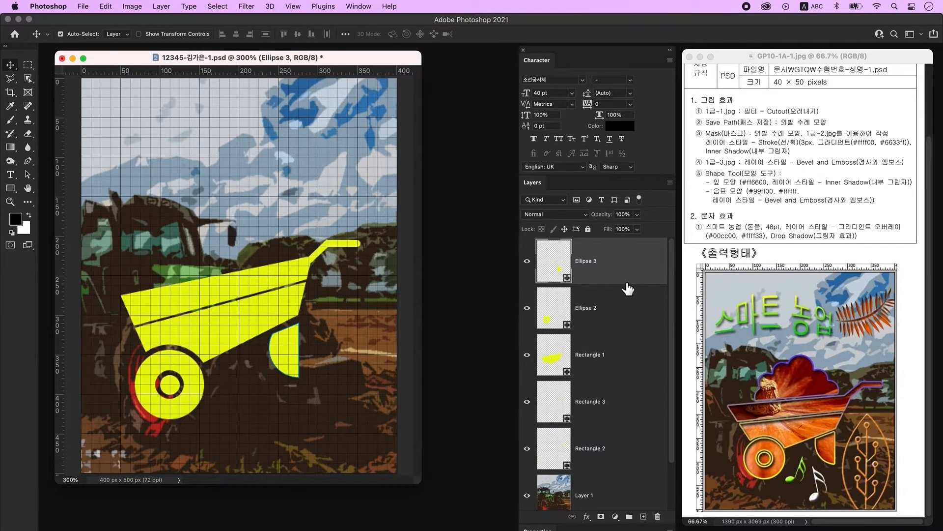
# - On a new layer, draw a 48 px circle, Ellipse 4, in the sky and place a copy down-left
pyautogui.click(645, 517)
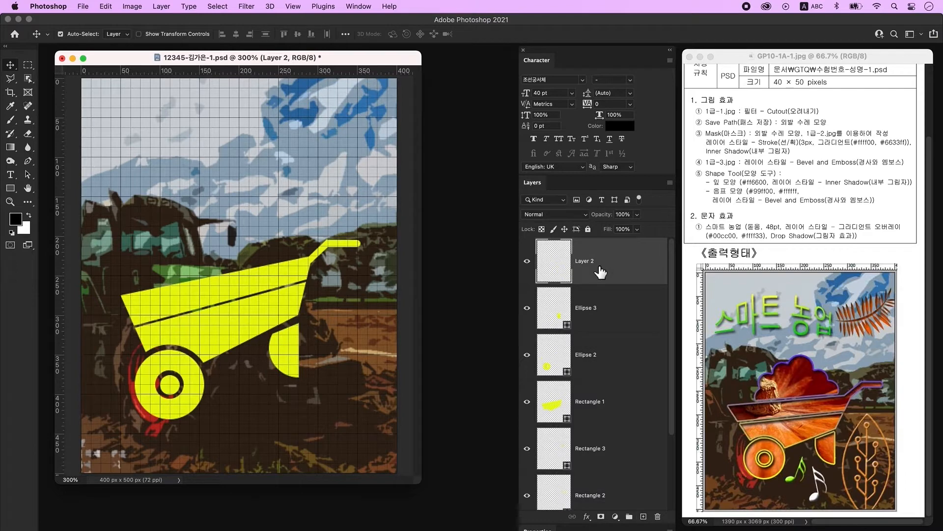
pyautogui.click(11, 190)
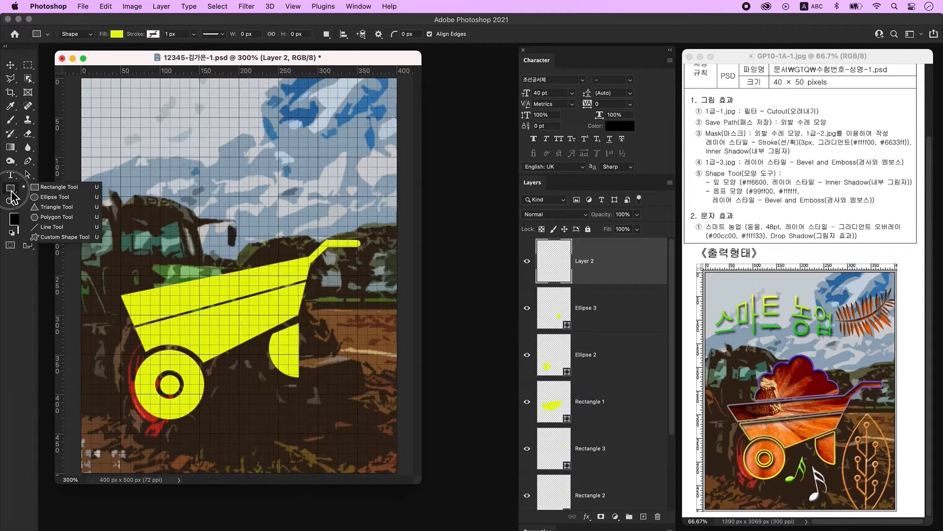
pyautogui.click(57, 199)
pyautogui.moveTo(204, 152); pyautogui.dragTo(248, 197)
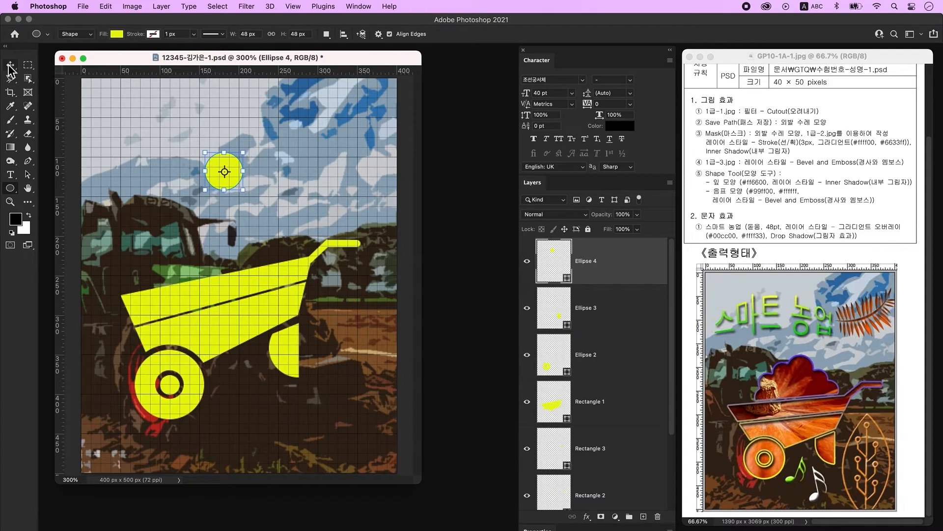
pyautogui.press('v')
pyautogui.moveTo(228, 167); pyautogui.dragTo(205, 197)
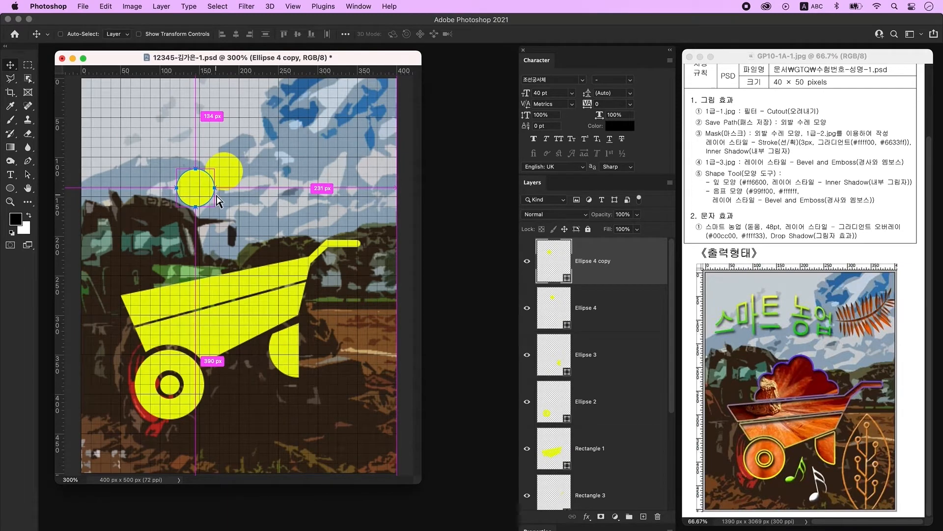
pyautogui.keyDown('super'); pyautogui.click(570, 301); pyautogui.keyUp('super')
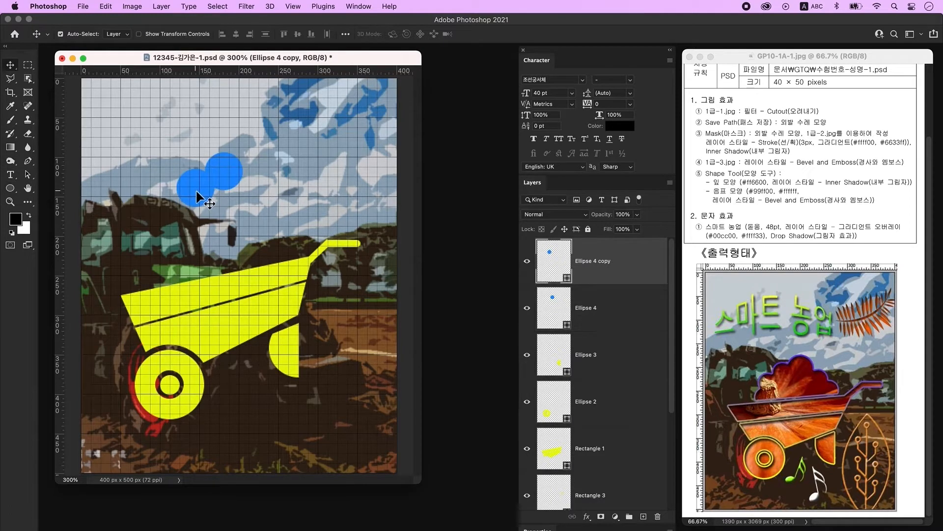
pyautogui.moveTo(195, 188); pyautogui.dragTo(190, 204)
pyautogui.press('super+t')
pyautogui.press('Return')
# - Duplicate more circles left, right and below, shrinking the last one, to form the cloud
pyautogui.moveTo(199, 191); pyautogui.dragTo(182, 207)
pyautogui.moveTo(183, 207); pyautogui.dragTo(248, 191)
pyautogui.moveTo(249, 191)
pyautogui.mouseDown()
pyautogui.moveTo(269, 200)
pyautogui.moveTo(271, 191)
pyautogui.moveTo(248, 180)
pyautogui.mouseUp()
pyautogui.click(270, 202)
pyautogui.moveTo(180, 203); pyautogui.dragTo(172, 229)
pyautogui.press('super+t')
pyautogui.moveTo(161, 229); pyautogui.dragTo(171, 231)
pyautogui.press('Return')
# - Draw a blue rectangle, Rectangle 4, under the cloud, then tilt it and stretch it wider
pyautogui.click(140, 215)
pyautogui.click(10, 188)
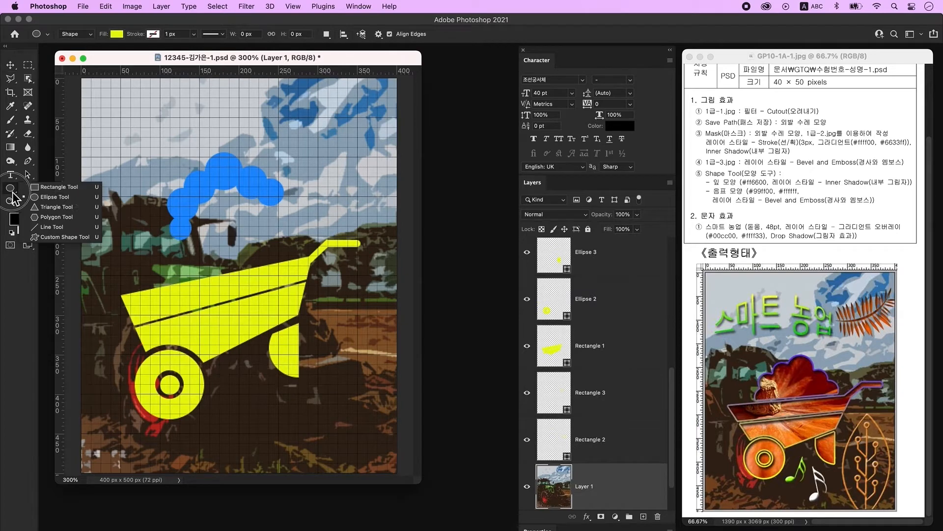
pyautogui.click(59, 187)
pyautogui.click(117, 34)
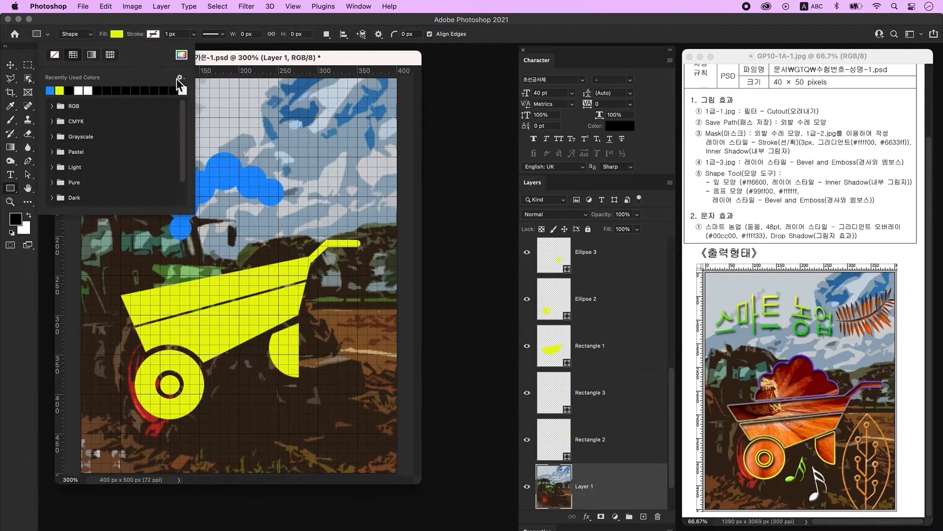
pyautogui.click(52, 91)
pyautogui.click(241, 61)
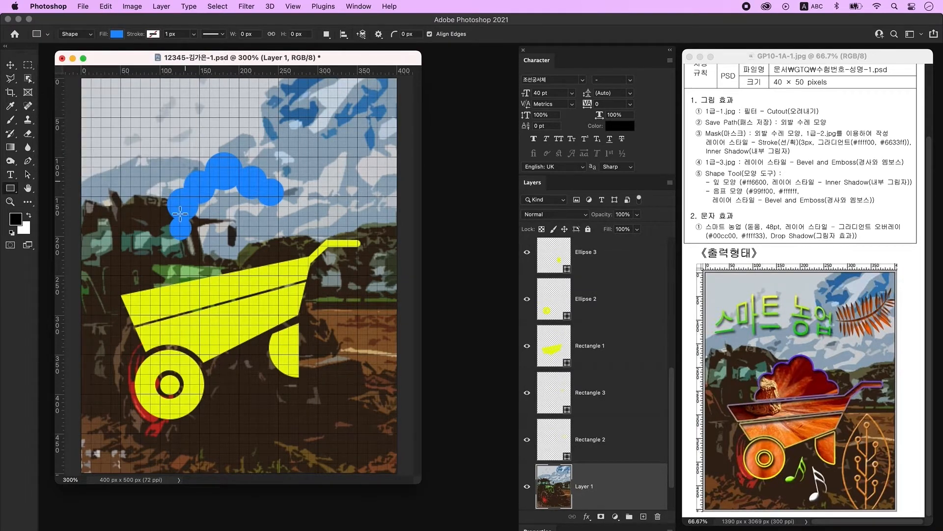
pyautogui.moveTo(183, 199); pyautogui.dragTo(271, 218)
pyautogui.press('super+t')
pyautogui.moveTo(202, 224); pyautogui.dragTo(201, 215)
pyautogui.moveTo(254, 203); pyautogui.dragTo(268, 193)
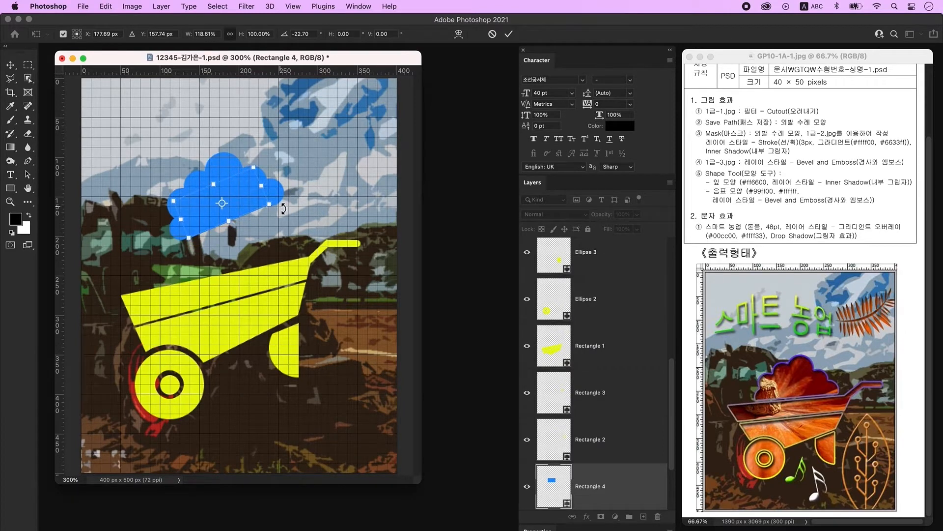
pyautogui.press('Return')
pyautogui.click(246, 221)
# - Select all the cloud ellipse layers through Rectangle 4 in the Layers panel
pyautogui.click(261, 200)
pyautogui.click(263, 192)
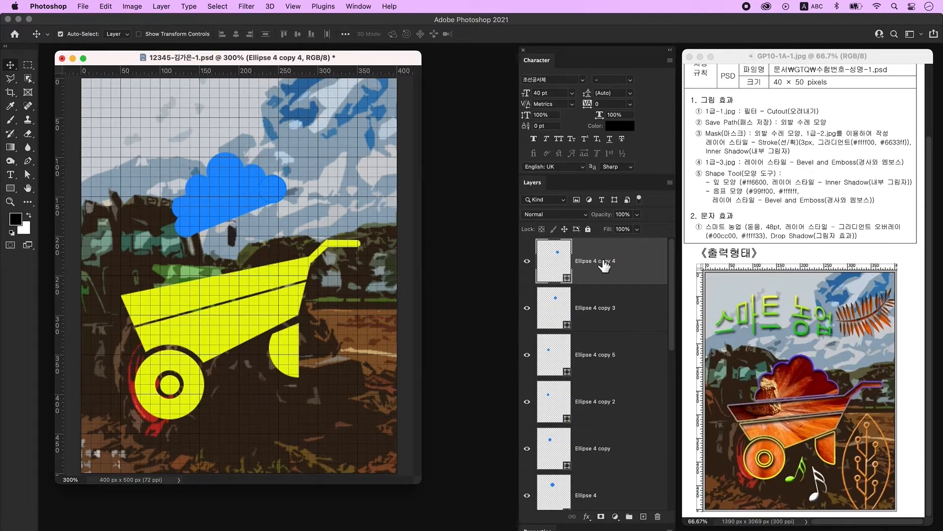
pyautogui.scroll(-3, 604, 266)
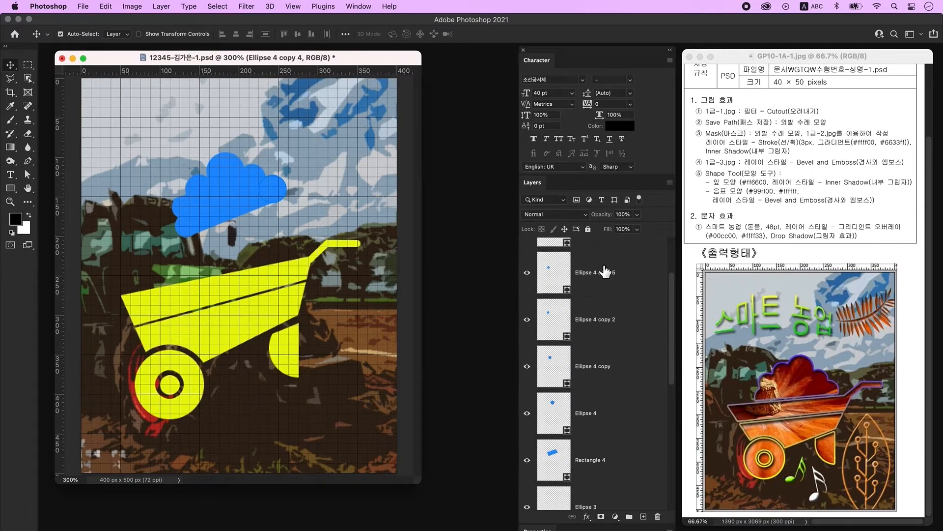
pyautogui.keyDown('shift'); pyautogui.click(615, 462); pyautogui.keyUp('shift')
pyautogui.scroll(2, 655, 313)
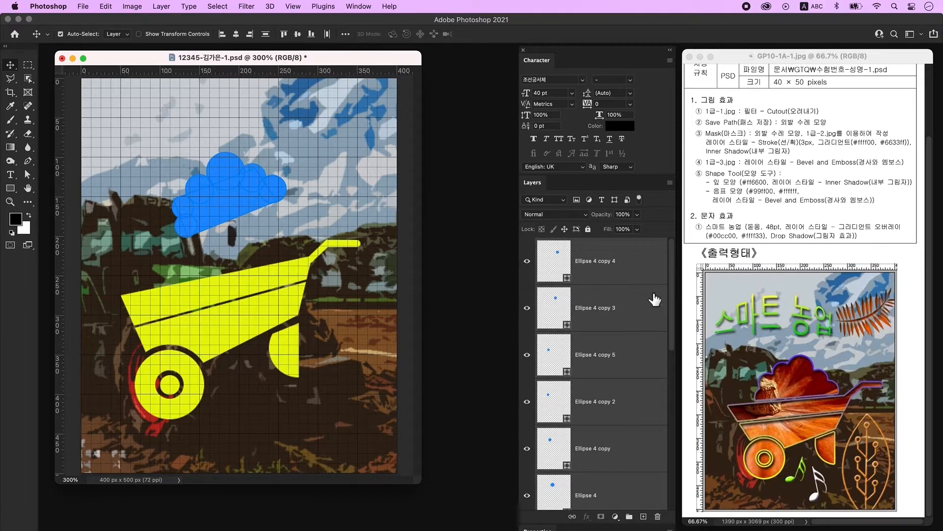
# - Merge the cloud ellipse layers into one shape and combine their overlapping components
pyautogui.rightClick(648, 257)
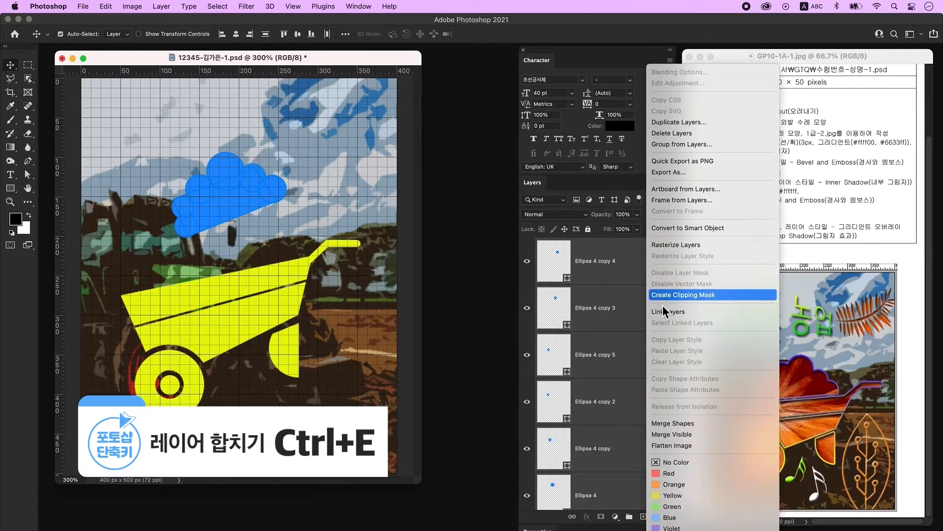
pyautogui.click(685, 426)
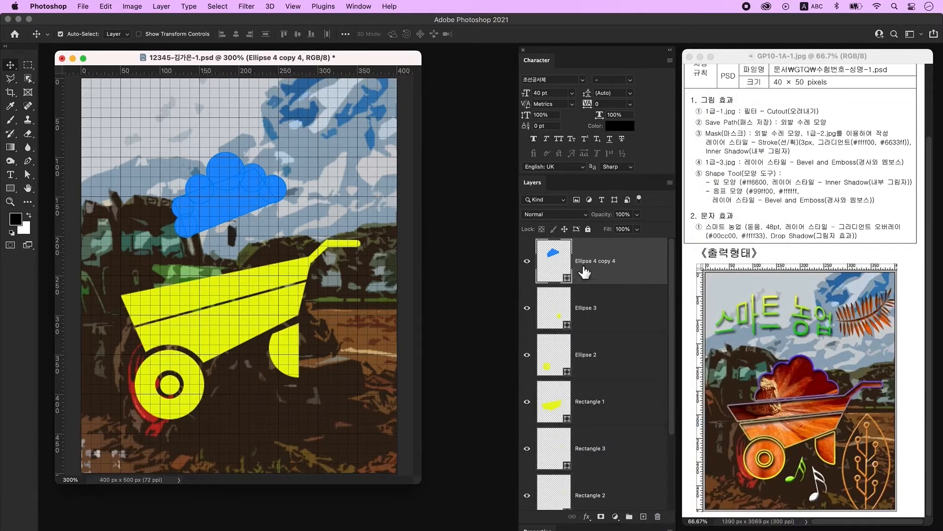
pyautogui.click(28, 175)
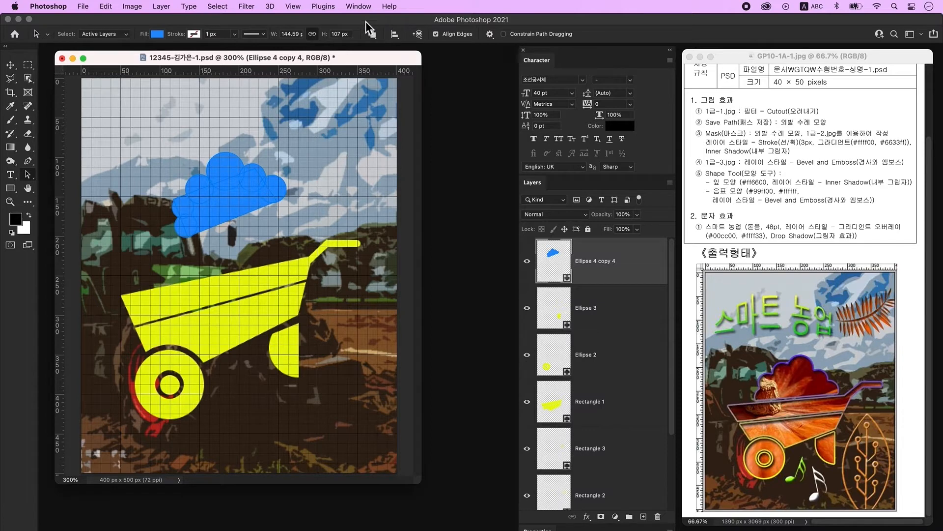
pyautogui.click(372, 36)
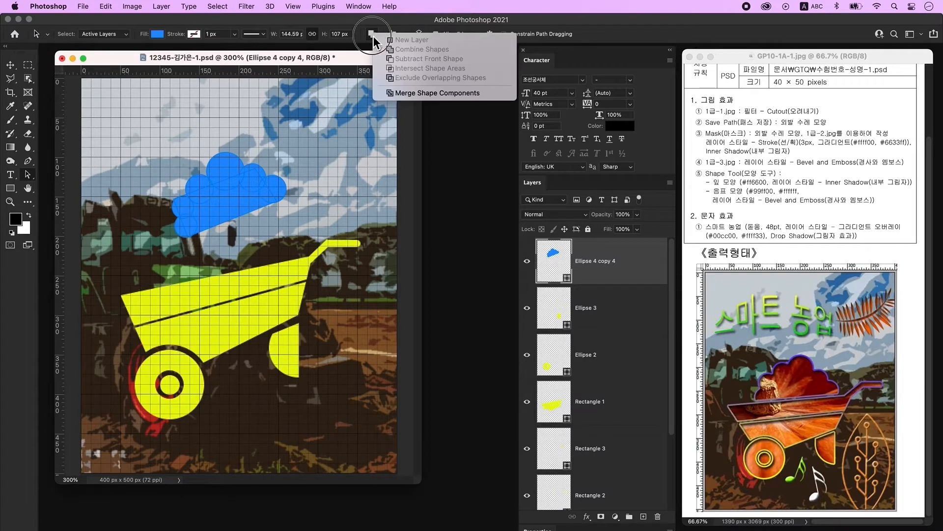
pyautogui.click(432, 92)
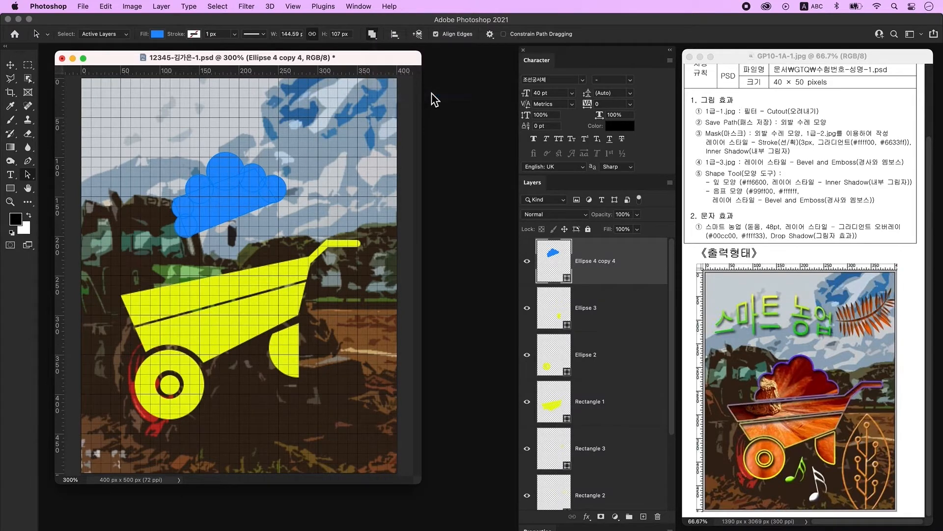
# - Move the cloud down onto the wheelbarrow and rotate it about 6 degrees
pyautogui.click(220, 204)
pyautogui.moveTo(226, 192); pyautogui.dragTo(221, 237)
pyautogui.hotkey('ctrl', 't')
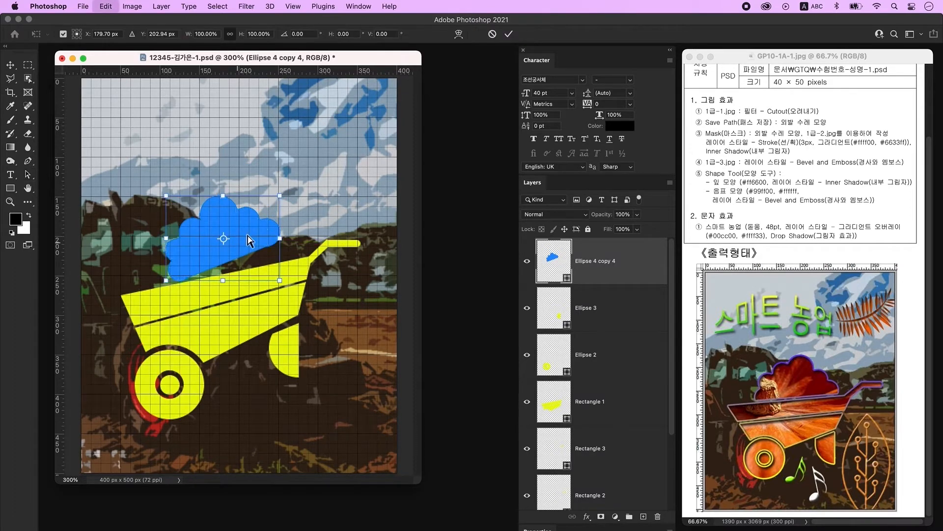
pyautogui.moveTo(294, 195); pyautogui.dragTo(298, 201)
pyautogui.click(590, 402)
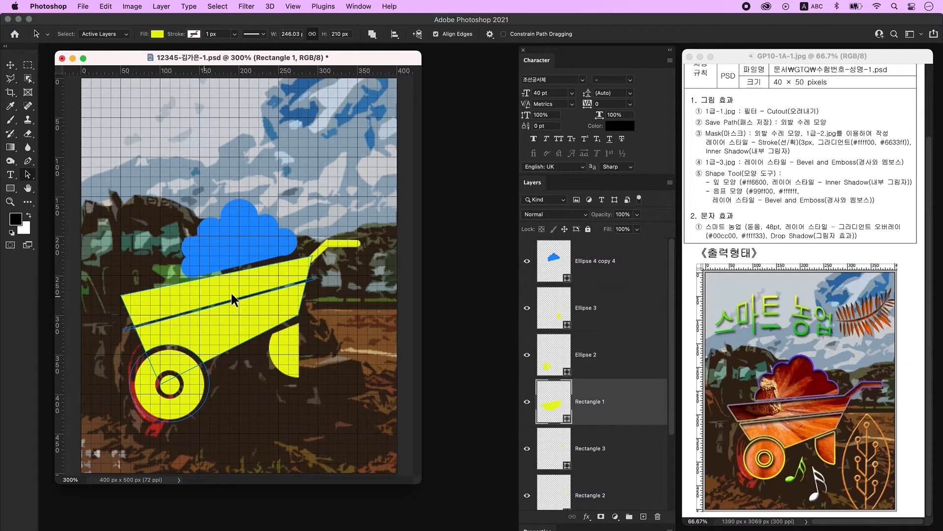
# - Merge the Rectangle 1 barrow body and wheel outlines into one shape component
pyautogui.click(528, 402)
pyautogui.click(527, 402)
pyautogui.click(30, 176)
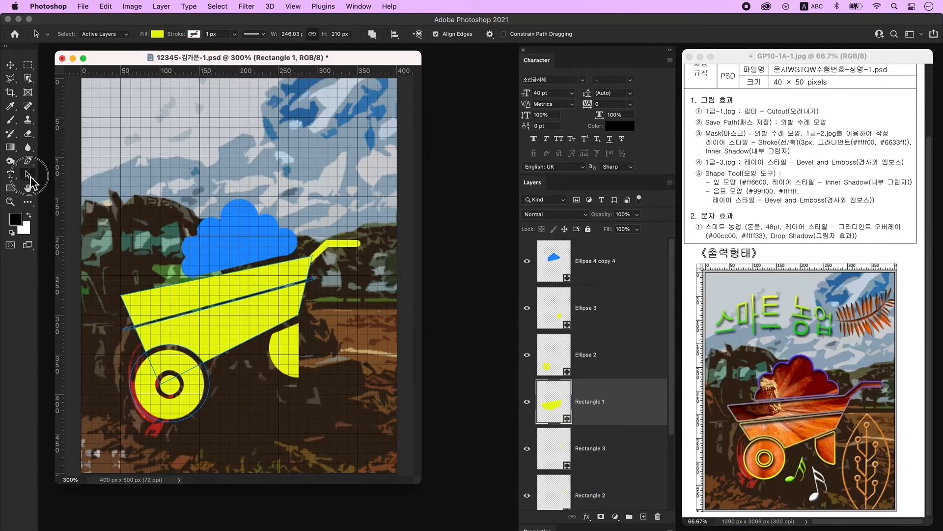
pyautogui.click(378, 37)
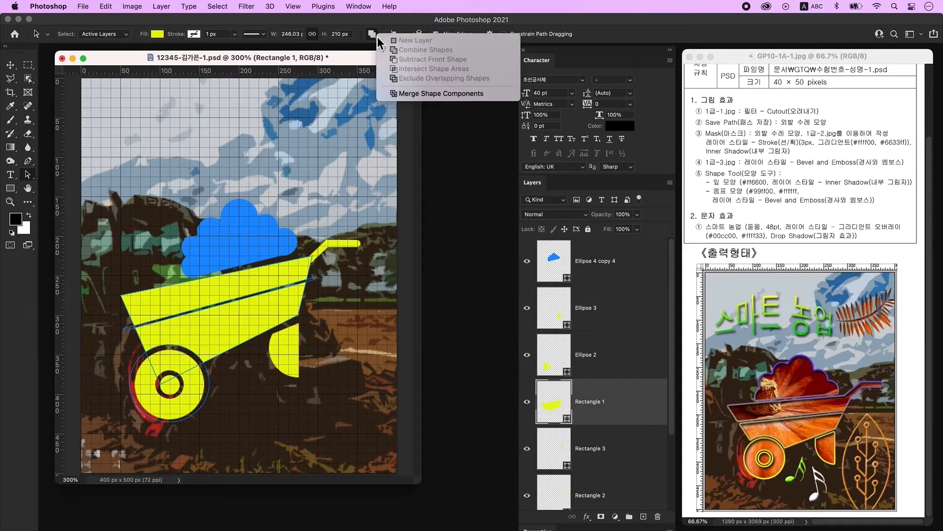
pyautogui.click(430, 101)
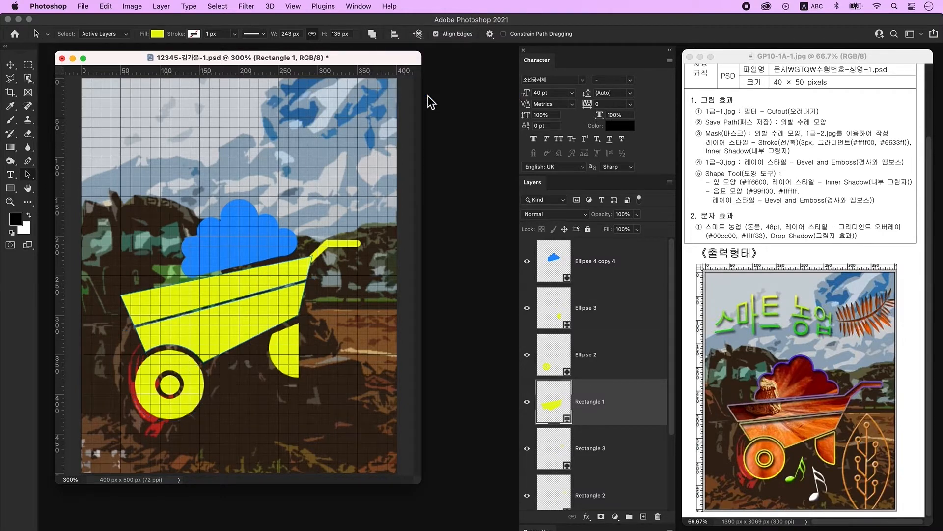
pyautogui.click(636, 268)
pyautogui.scroll(-5, 638, 301)
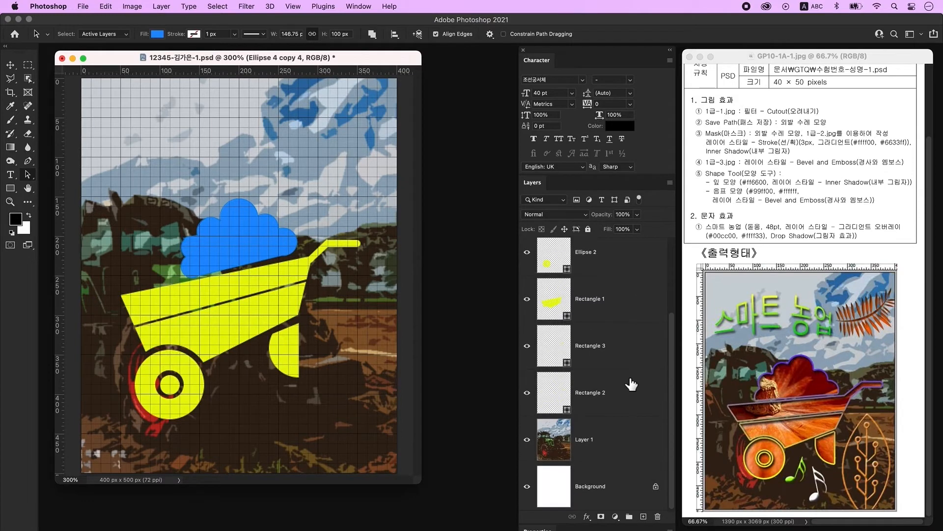
# - Merge Ellipse 2, Rectangle 1, Rectangle 3 and Rectangle 2 into Ellipse 4 copy 4
pyautogui.keyDown('shift'); pyautogui.click(628, 401); pyautogui.keyUp('shift')
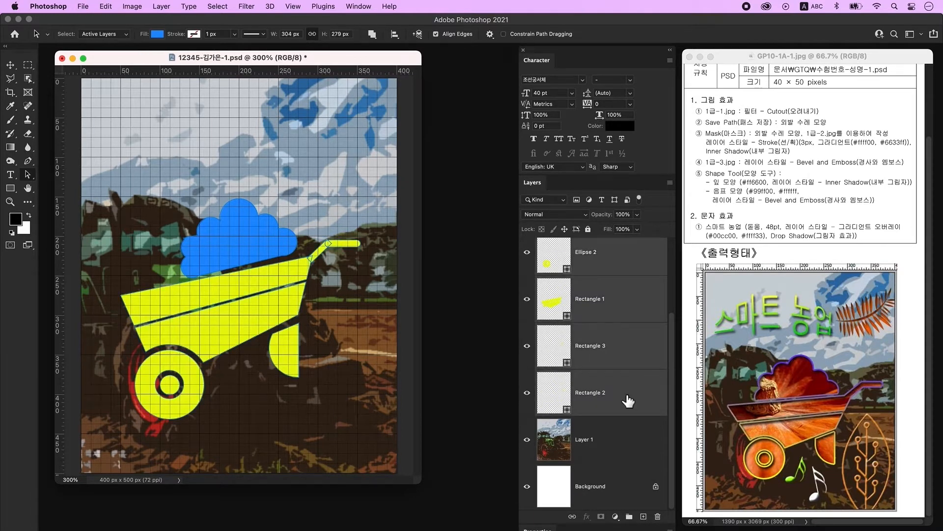
pyautogui.rightClick(629, 310)
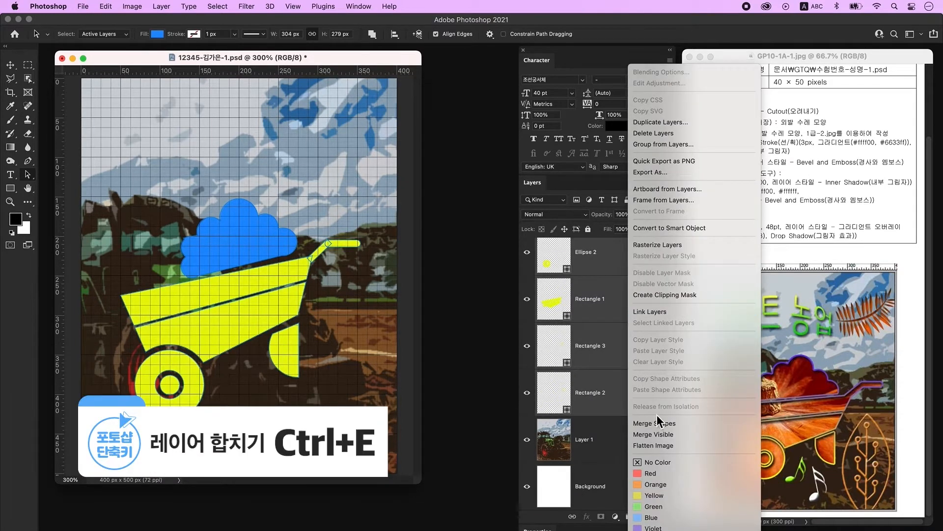
pyautogui.click(659, 424)
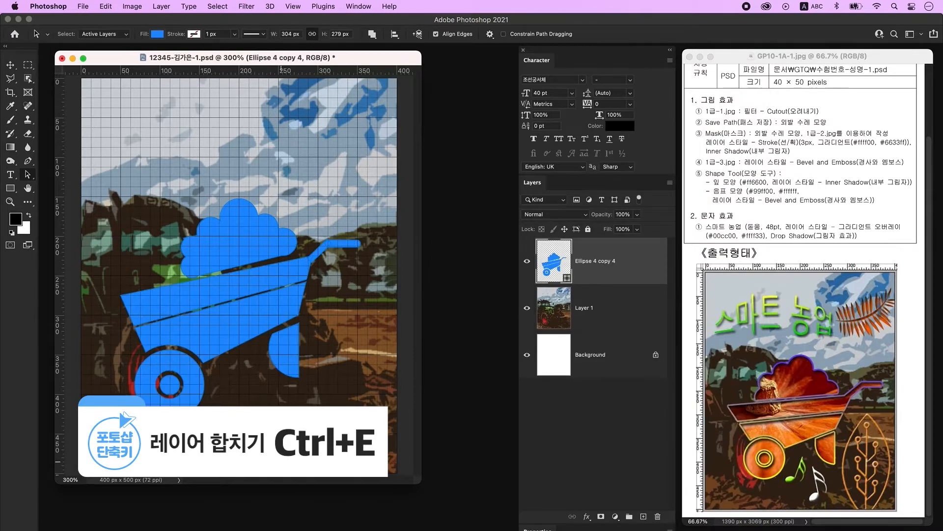
# - Move the merged blue wheelbarrow lower on the picture and hide the canvas grid
pyautogui.click(9, 66)
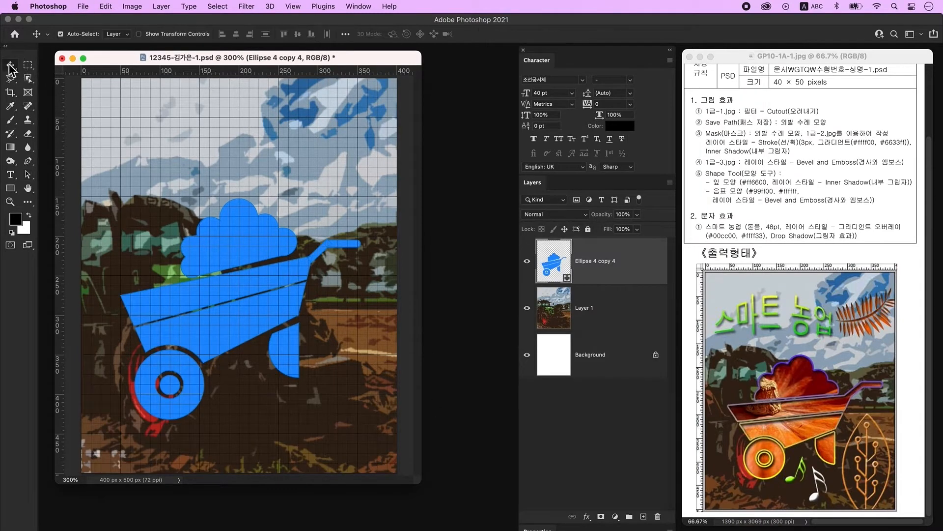
pyautogui.moveTo(269, 321); pyautogui.dragTo(273, 339)
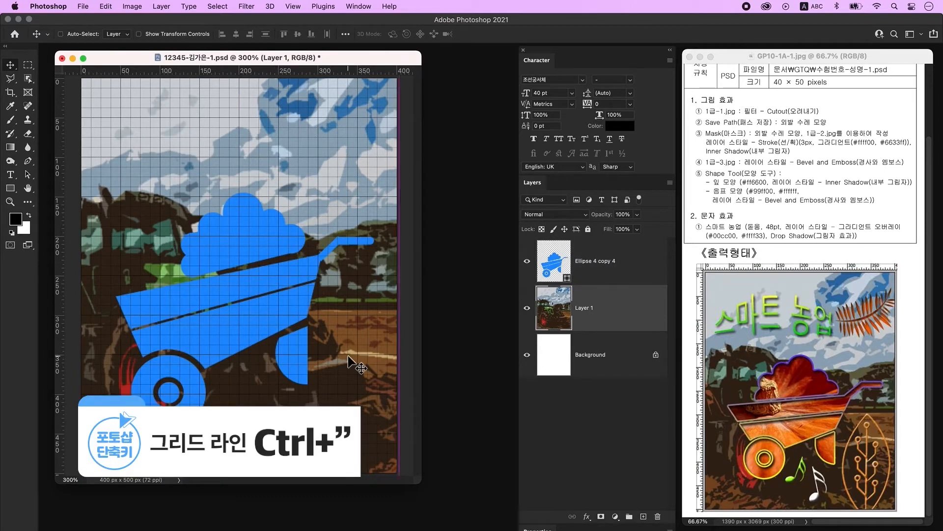
pyautogui.press('super+apostrophe')
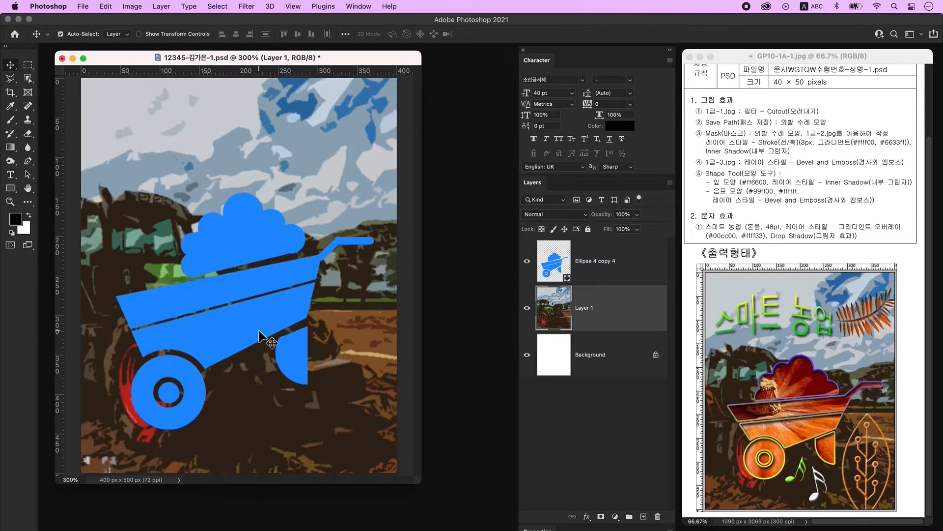
pyautogui.click(246, 322)
pyautogui.click(527, 261)
pyautogui.click(527, 261)
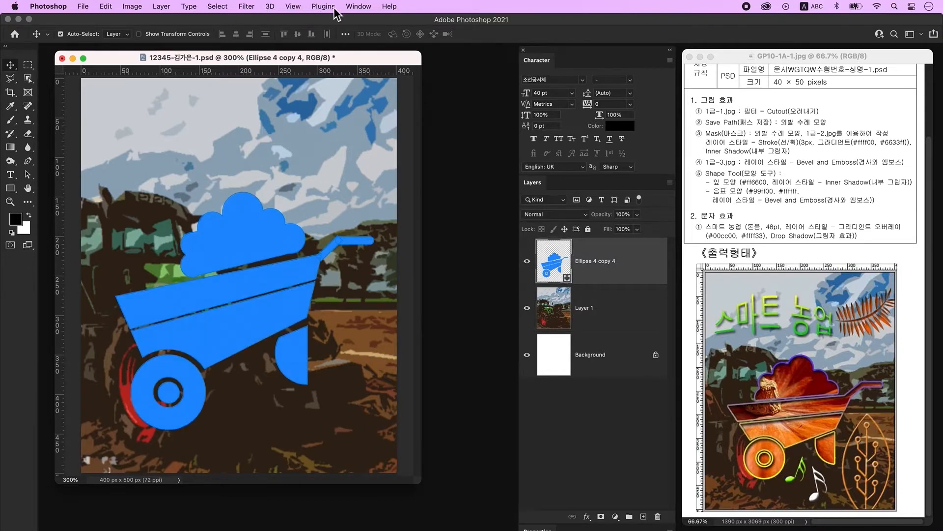
# - In the Paths panel, save the wheelbarrow shape path as '외발 수레 모양'
pyautogui.click(359, 7)
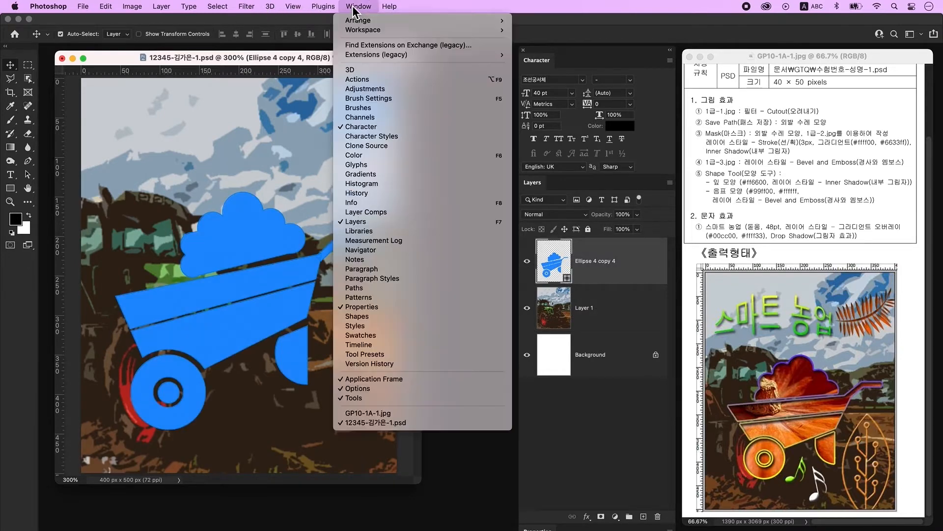
pyautogui.click(377, 289)
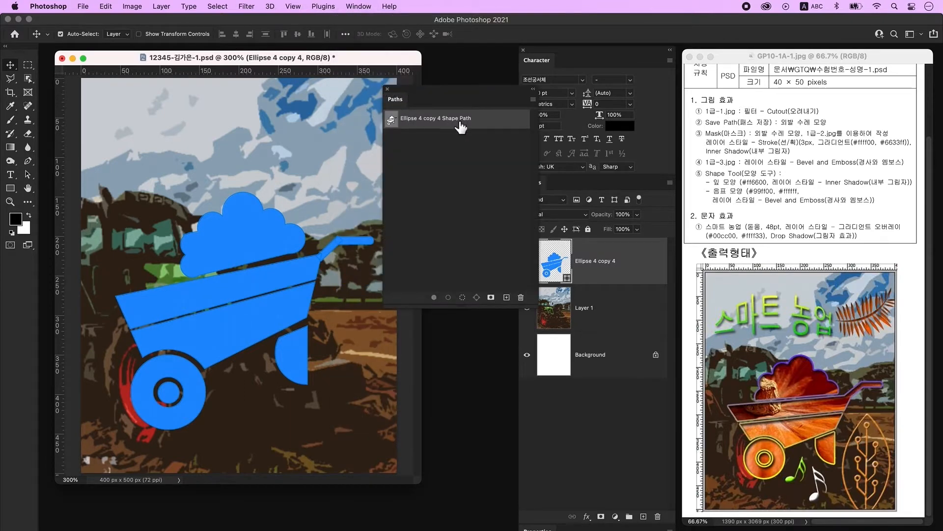
pyautogui.doubleClick(502, 120)
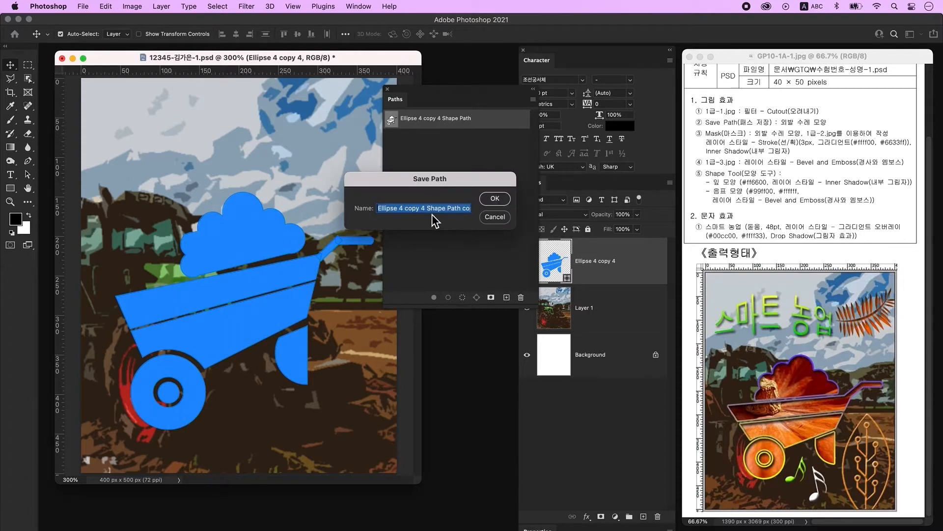
pyautogui.press('BackSpace')
pyautogui.hotkey('ctrl', 'space')
pyautogui.write('외발 수레 모양')
pyautogui.press('Return')
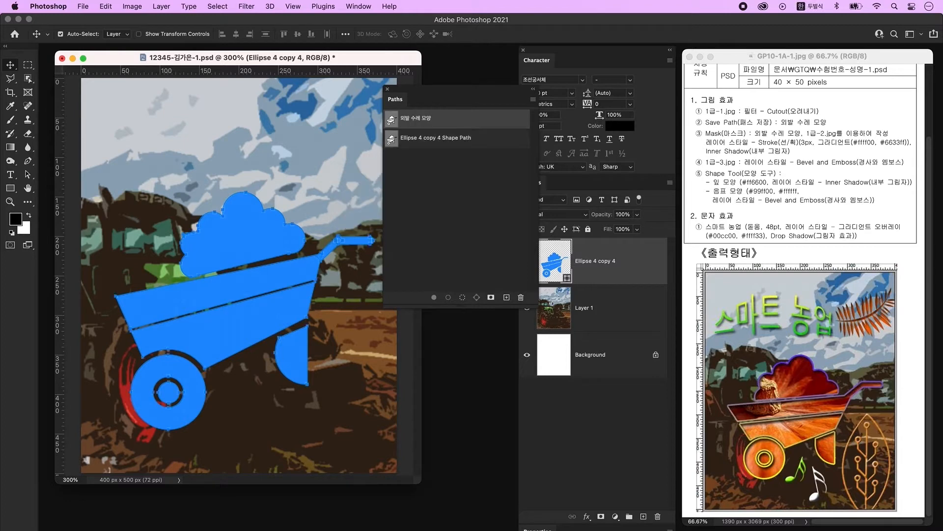
pyautogui.click(473, 234)
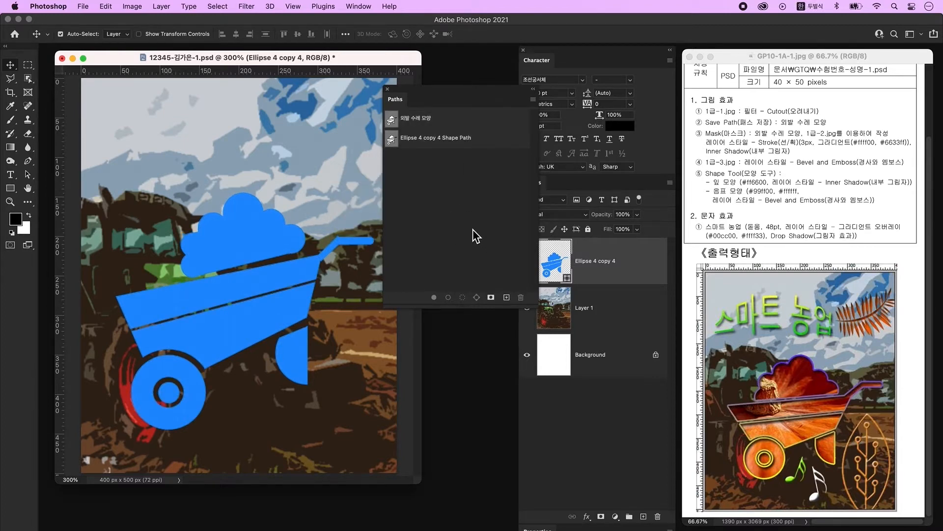
# - Open 1급-2.jpg, drag it into the composite and clip it to the wheelbarrow shape
pyautogui.click(387, 90)
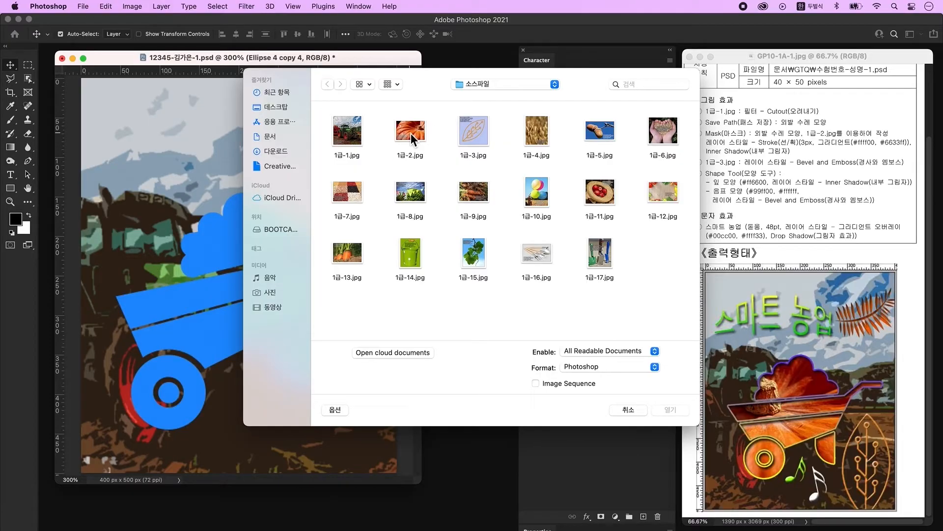
pyautogui.click(411, 134)
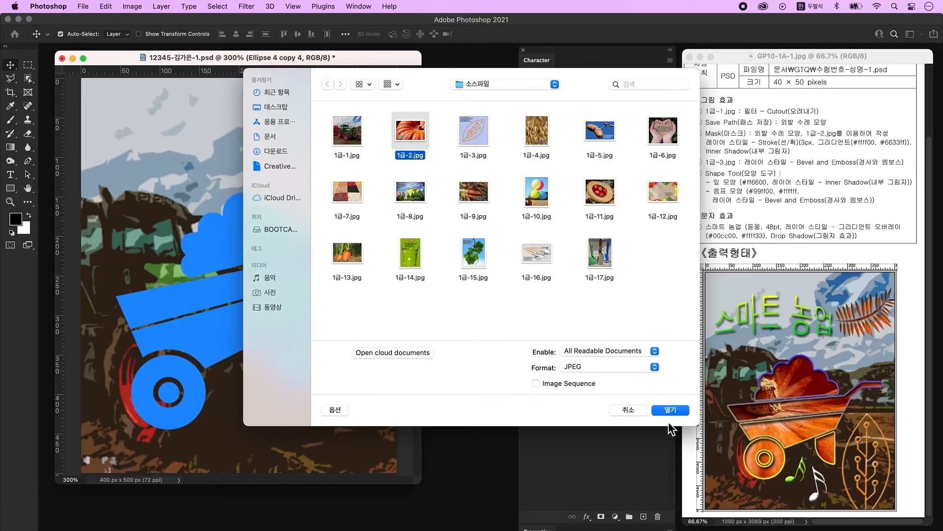
pyautogui.click(671, 409)
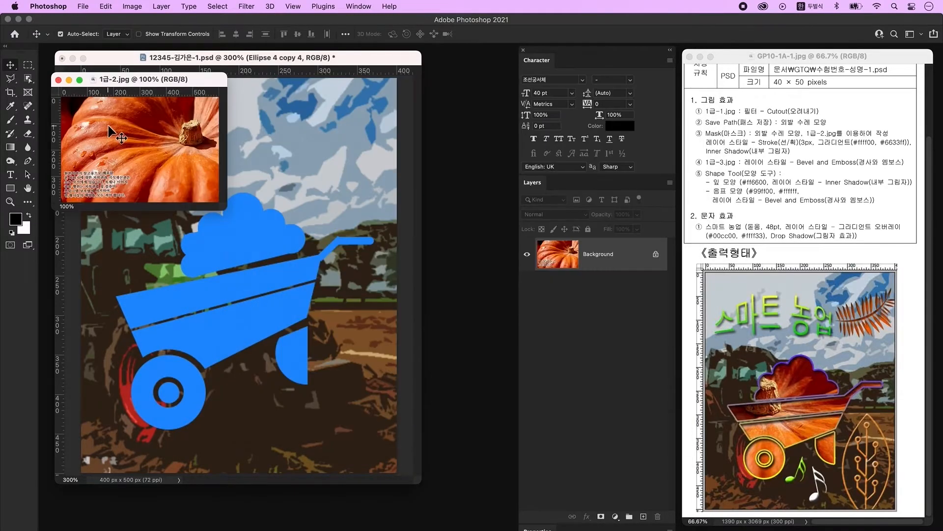
pyautogui.moveTo(212, 258); pyautogui.dragTo(250, 222)
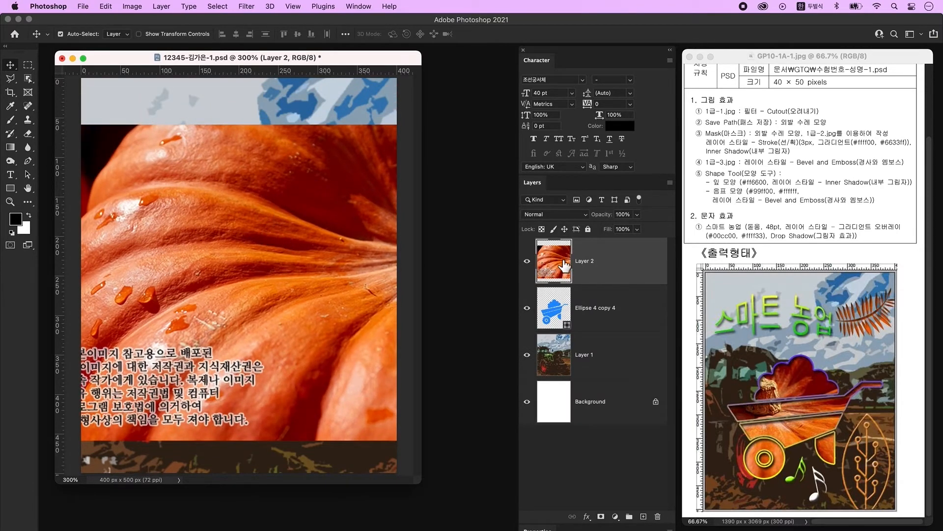
pyautogui.keyDown('alt'); pyautogui.click(585, 284); pyautogui.keyUp('alt')
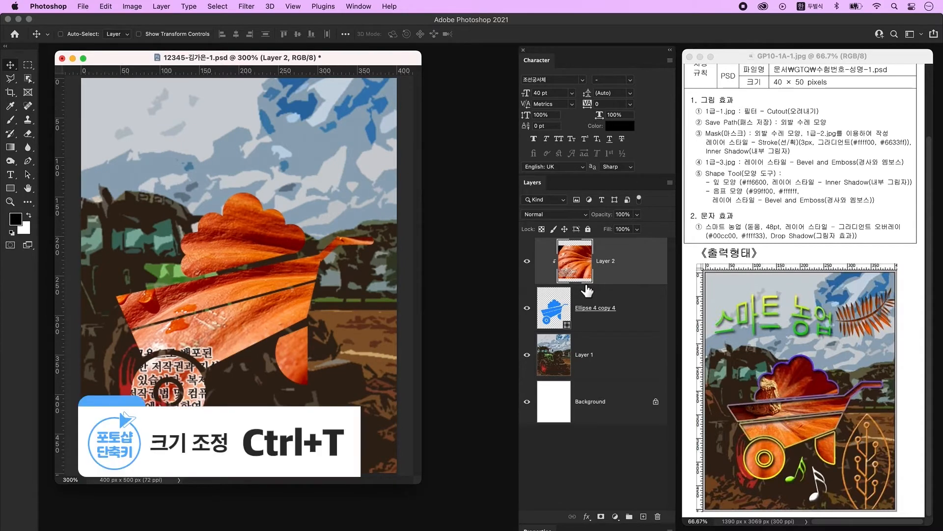
# - Shrink the photo to about 90%, flip it horizontally and position it inside the wheelbarrow
pyautogui.press('super+t')
pyautogui.moveTo(296, 128); pyautogui.dragTo(295, 219)
pyautogui.moveTo(271, 317); pyautogui.dragTo(246, 305)
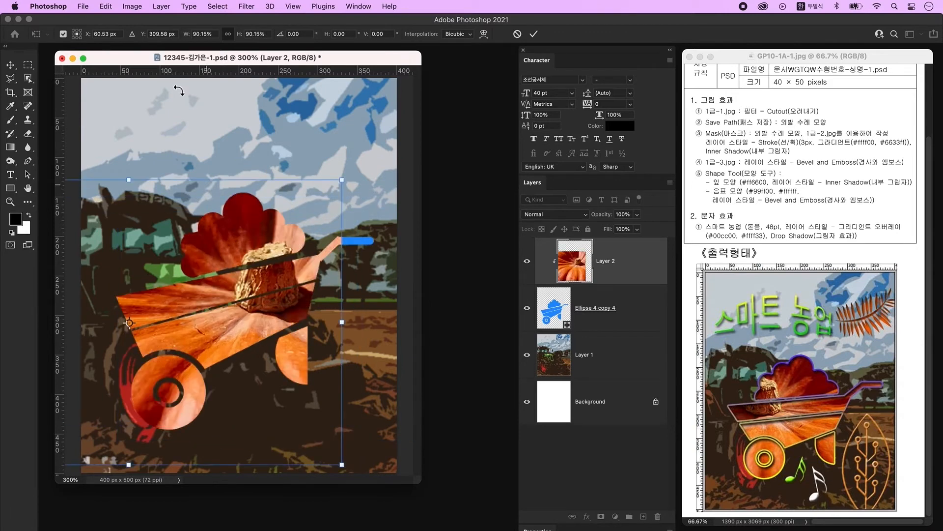
pyautogui.rightClick(232, 315)
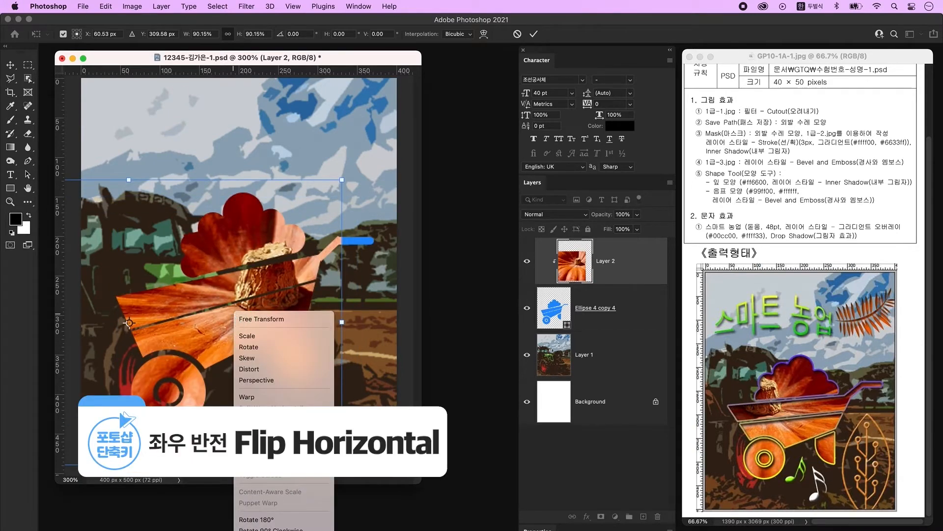
pyautogui.click(255, 456)
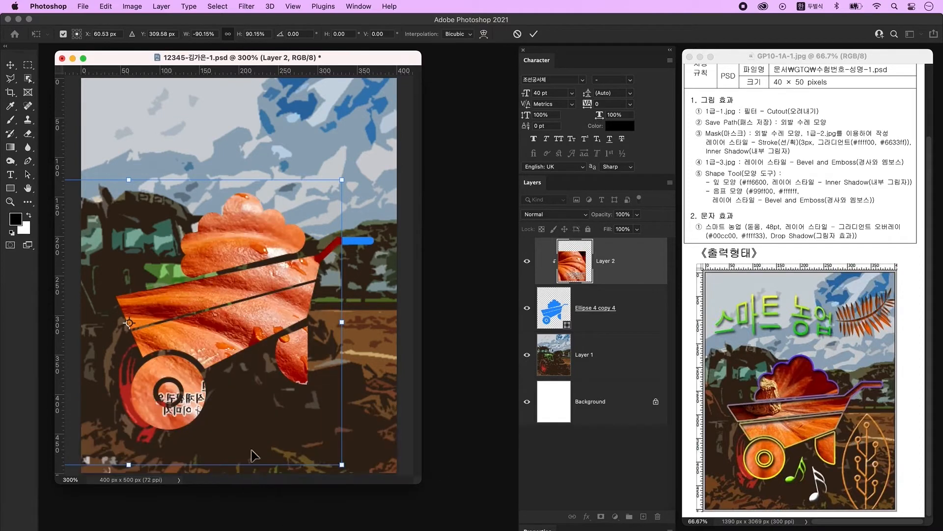
pyautogui.moveTo(212, 332); pyautogui.dragTo(304, 330)
pyautogui.press('Return')
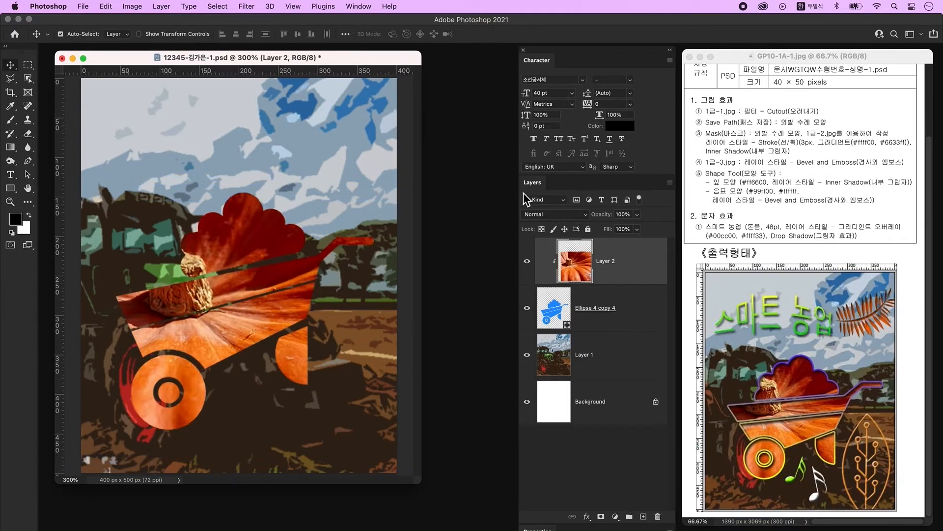
pyautogui.click(566, 319)
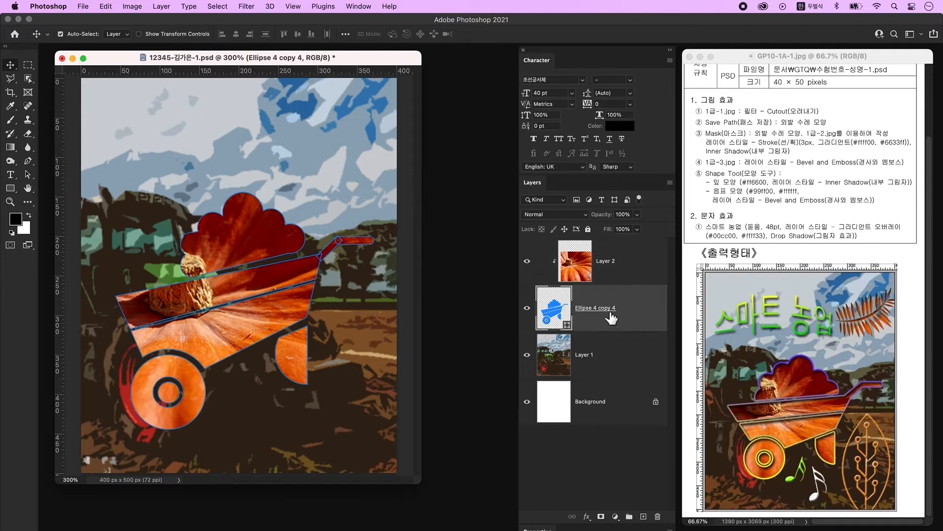
# - Add a 3 px gradient-fill stroke to the Ellipse 4 copy 4 layer style
pyautogui.click(664, 320)
pyautogui.doubleClick(664, 320)
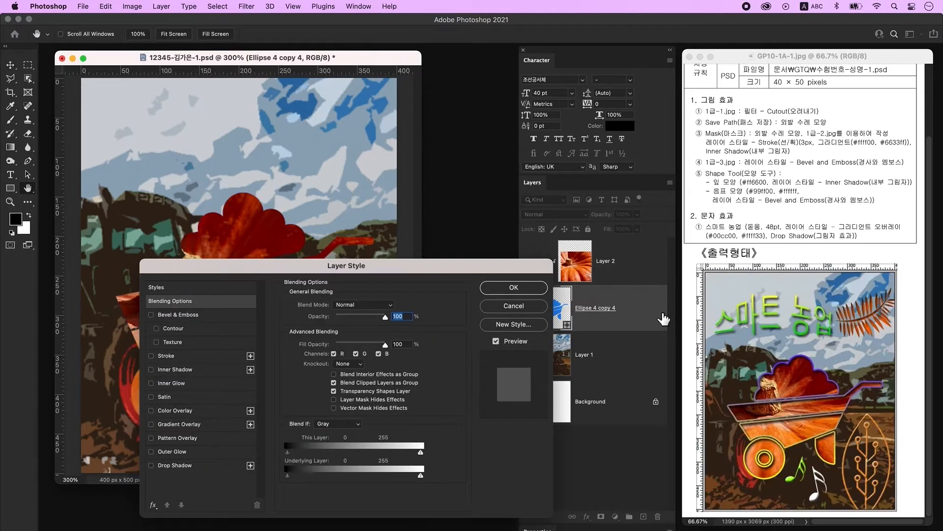
pyautogui.moveTo(431, 267); pyautogui.dragTo(449, 94)
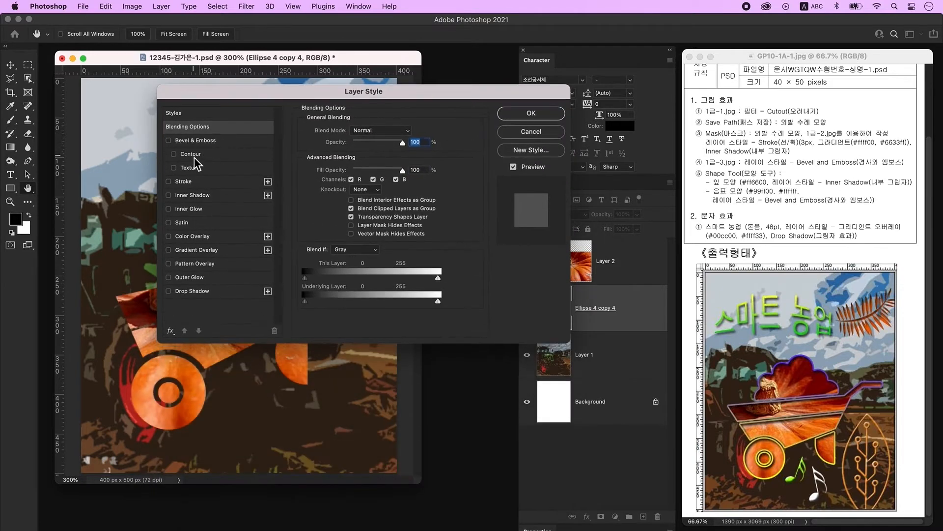
pyautogui.click(200, 184)
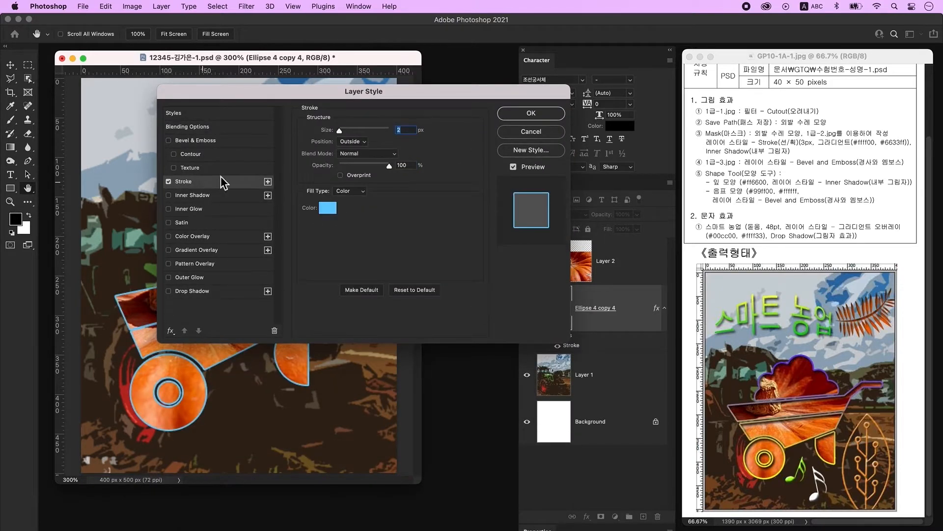
pyautogui.write('3')
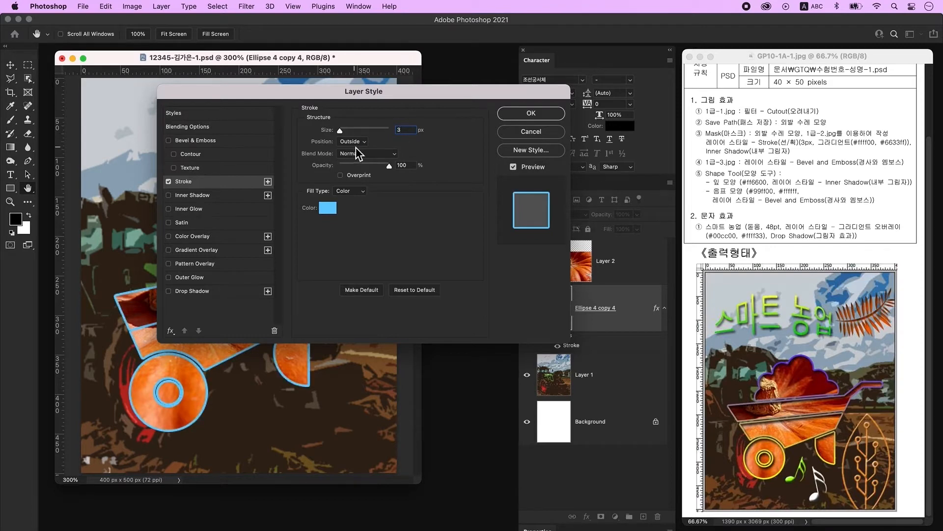
pyautogui.click(352, 193)
pyautogui.click(363, 204)
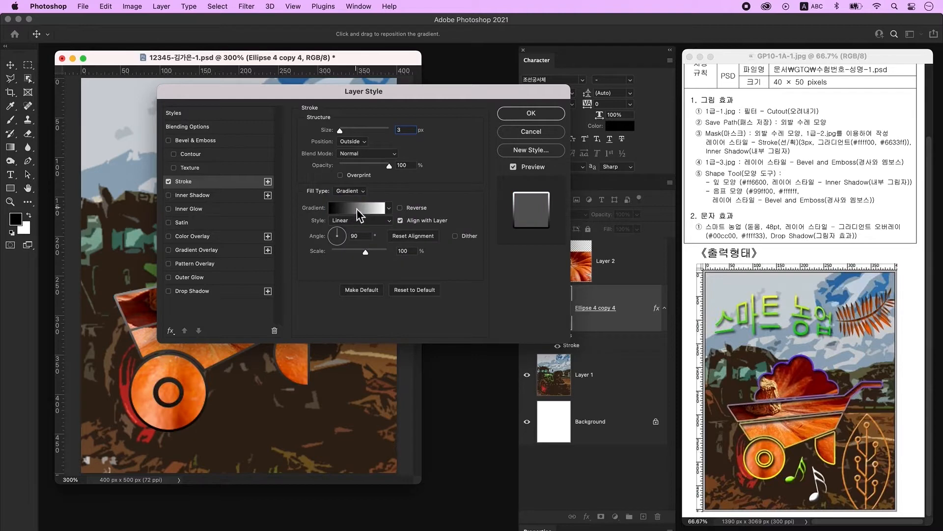
pyautogui.click(362, 209)
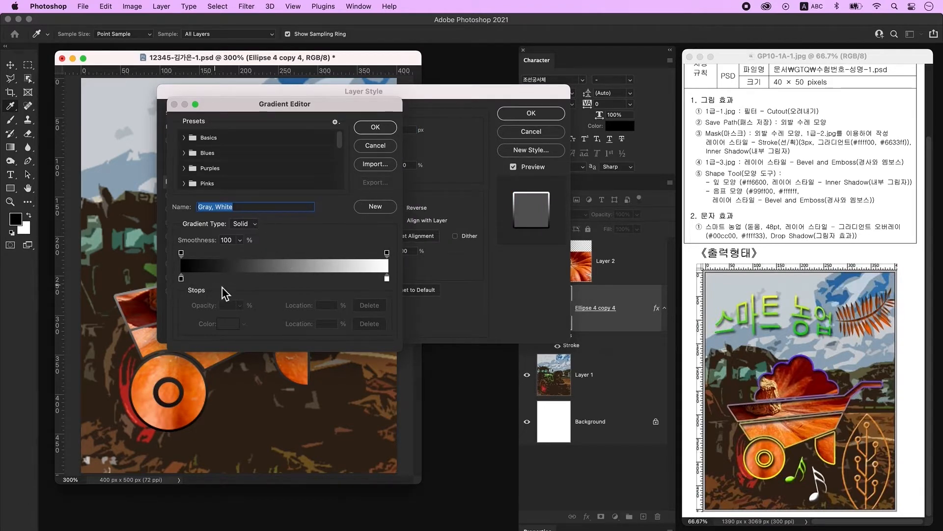
# - Set the stroke gradient from #ffff00 to #6633ff, add Inner Shadow and apply
pyautogui.doubleClick(182, 280)
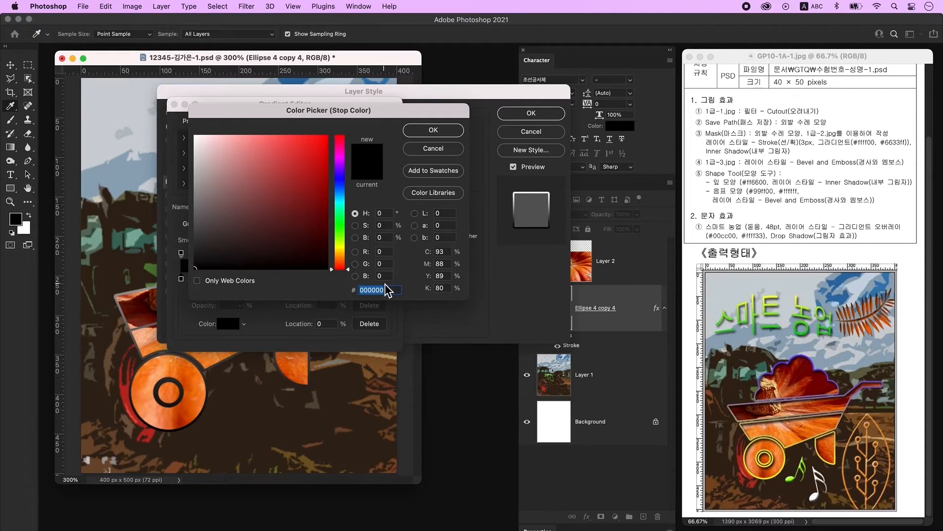
pyautogui.write('ffff00')
pyautogui.press('Return')
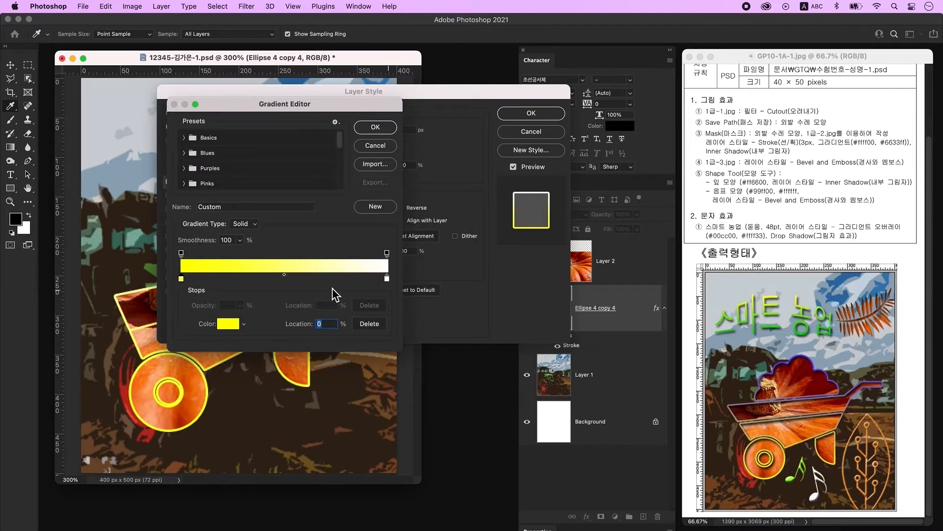
pyautogui.doubleClick(388, 279)
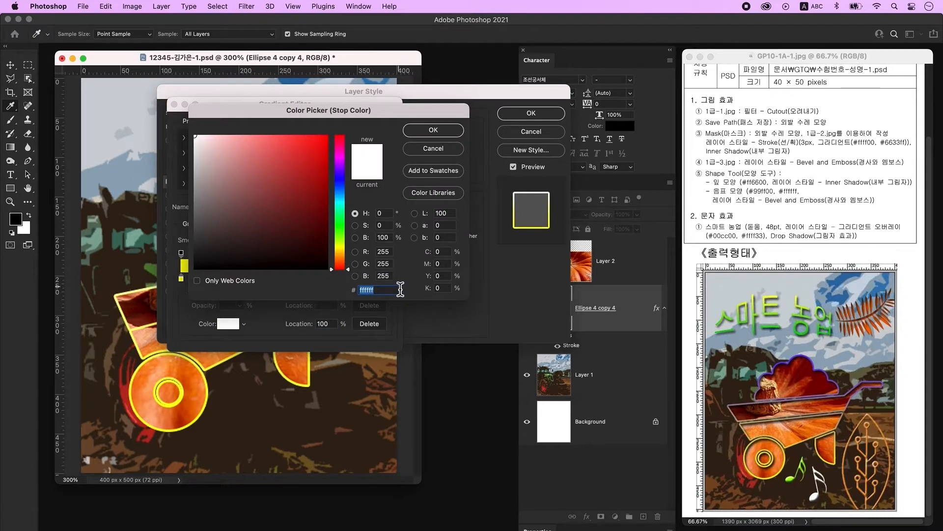
pyautogui.write('6633ff')
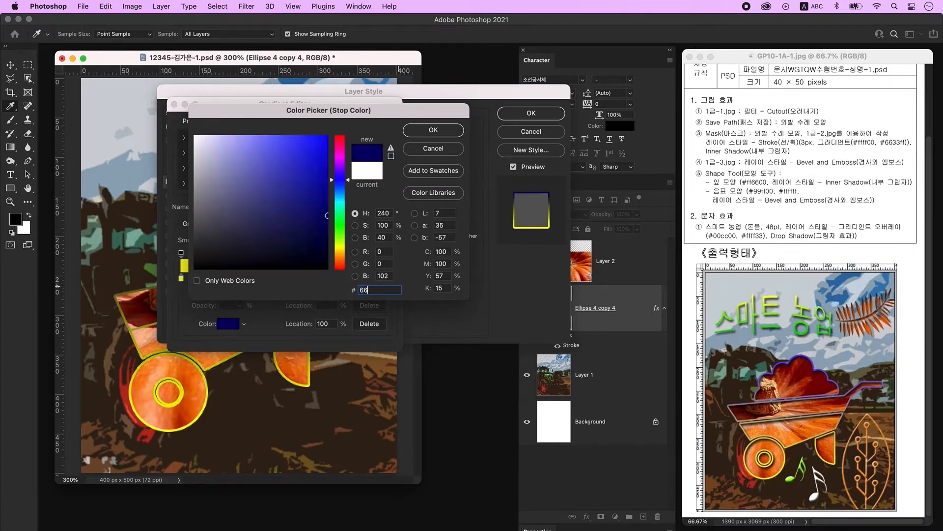
pyautogui.press('Return')
pyautogui.press('Return')
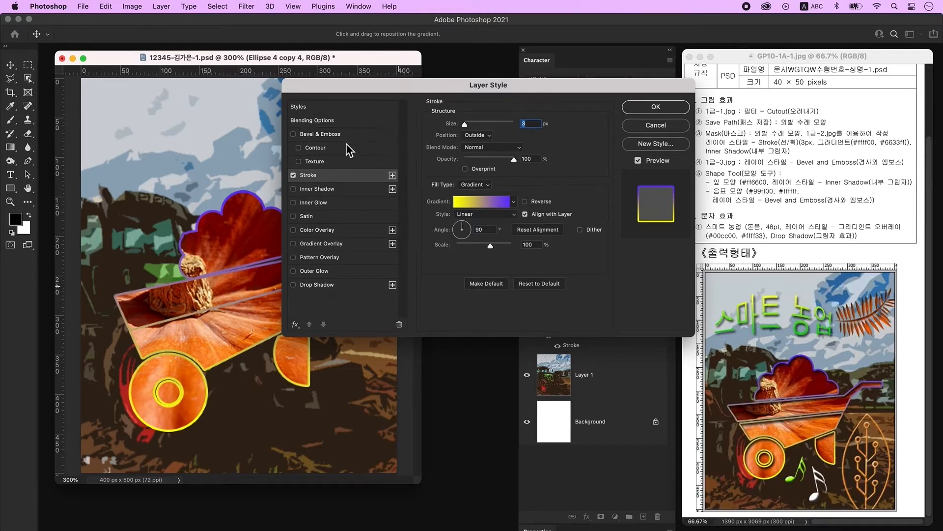
pyautogui.click(324, 190)
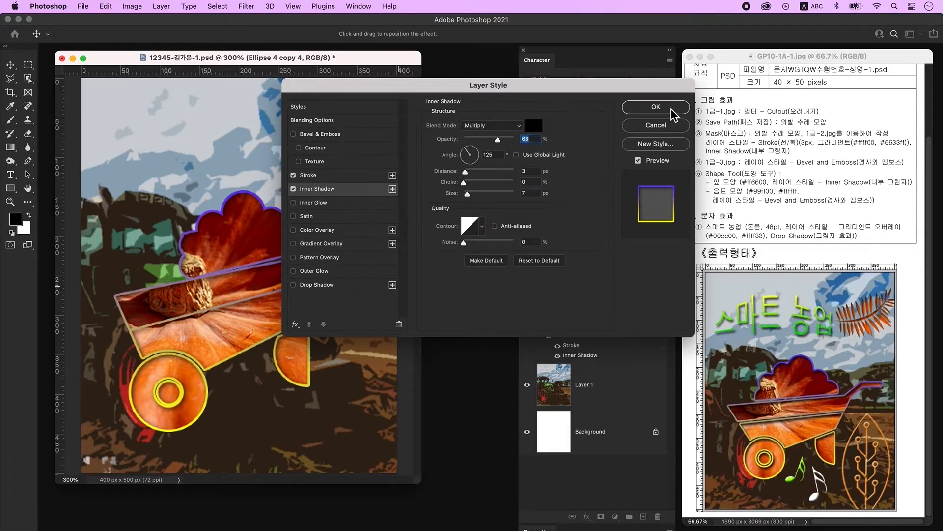
pyautogui.click(673, 110)
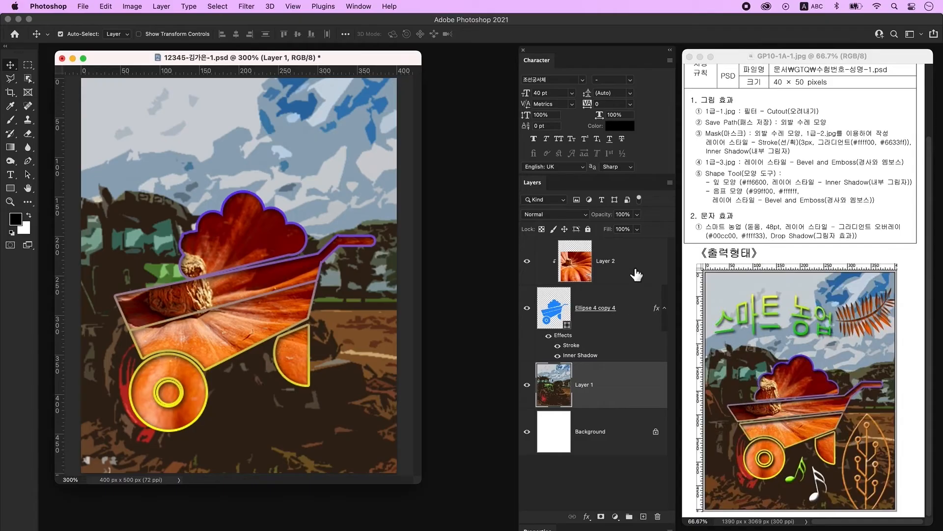
# - Open 1급-3.jpg and convert its locked Background into Layer 0
pyautogui.press('super+alt+g')
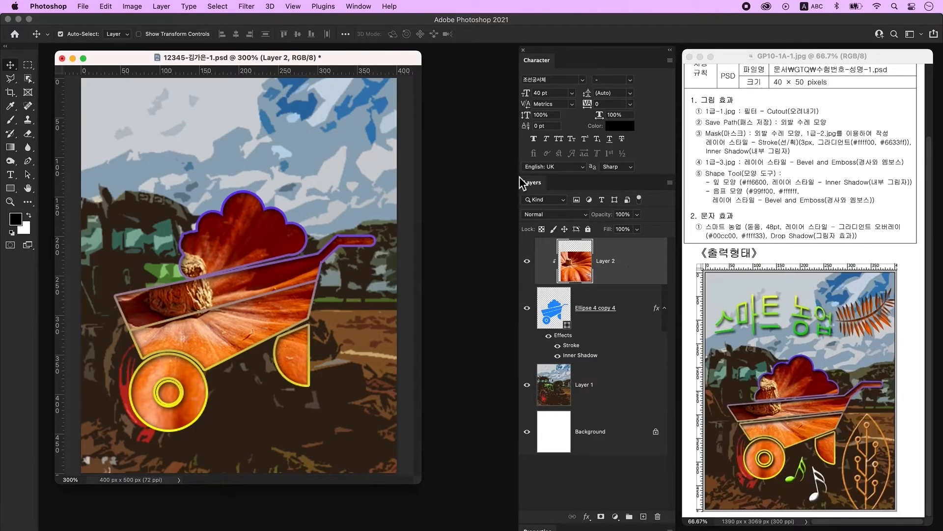
pyautogui.press('super+o')
pyautogui.click(470, 131)
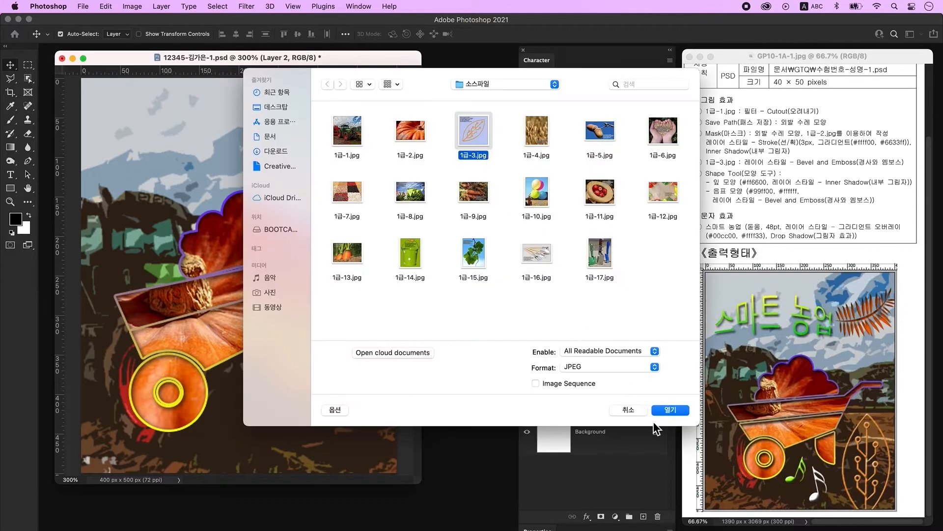
pyautogui.click(677, 409)
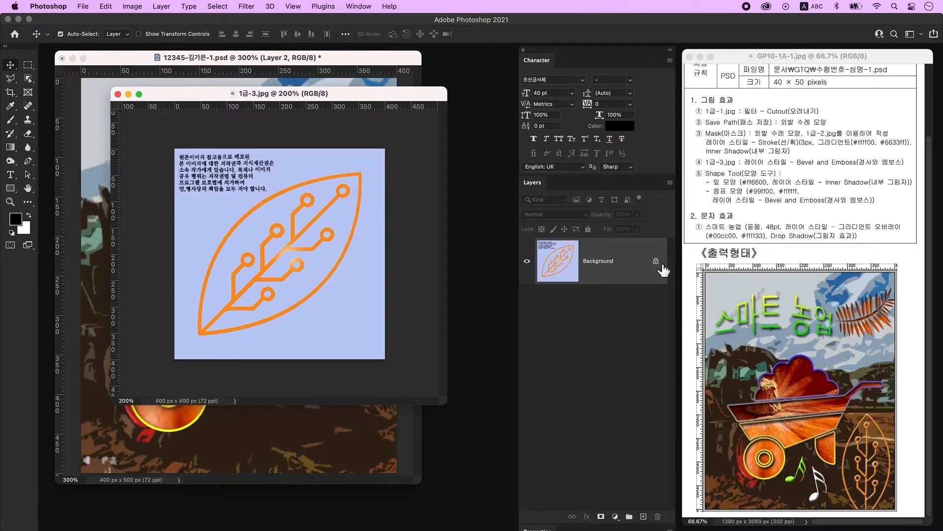
pyautogui.doubleClick(639, 267)
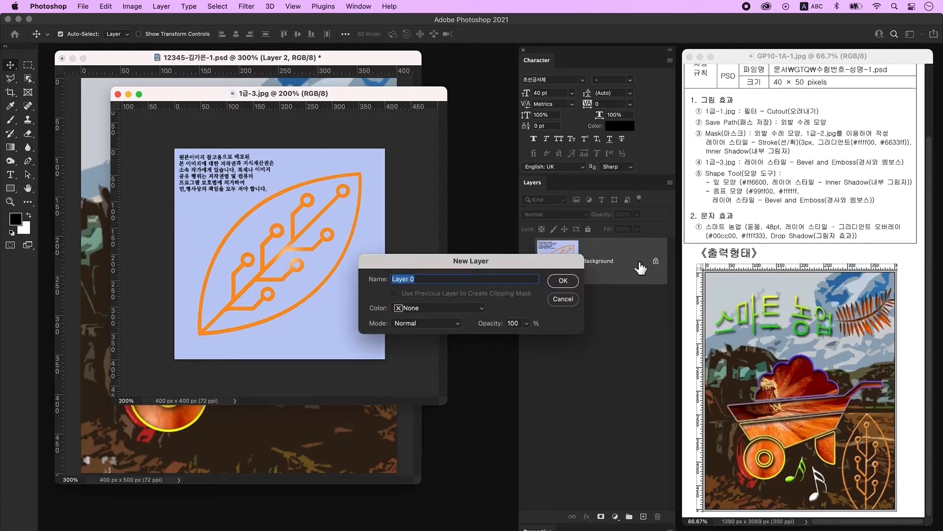
pyautogui.click(564, 281)
# - With the Magic Wand, delete the light-blue background and the leaf's blue interior
pyautogui.click(28, 78)
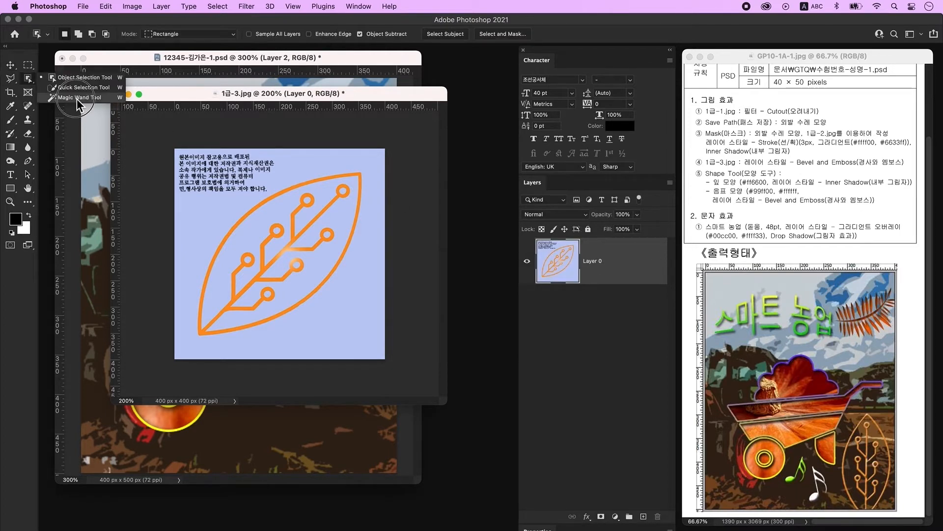
pyautogui.click(76, 99)
pyautogui.click(358, 312)
pyautogui.press('Delete')
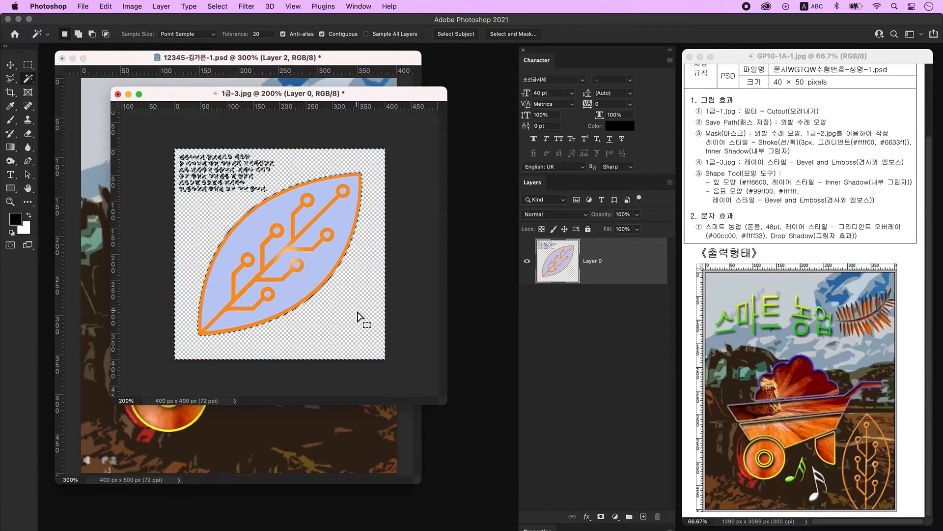
pyautogui.click(322, 270)
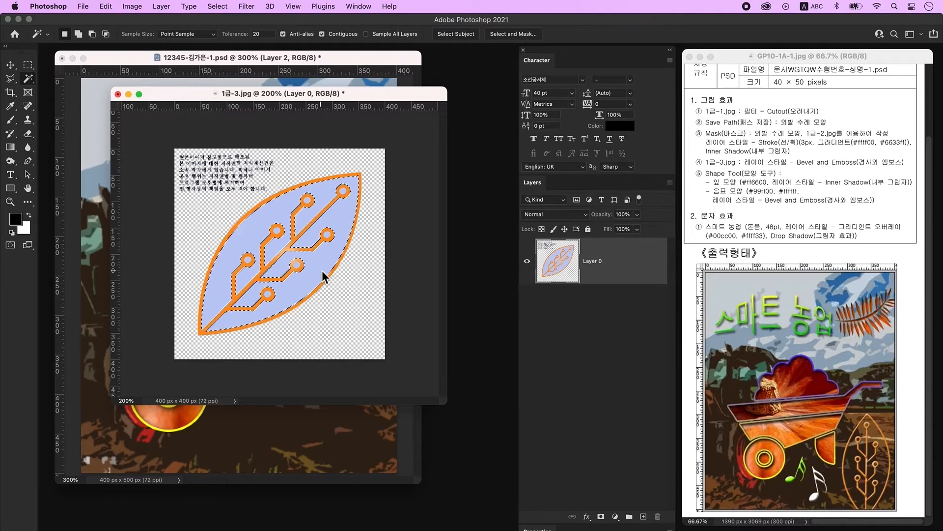
pyautogui.press('Delete')
# - Select the seven circle fills inside the leaf with the Magic Wand
pyautogui.click(343, 191)
pyautogui.keyDown('shift'); pyautogui.click(307, 200); pyautogui.keyUp('shift')
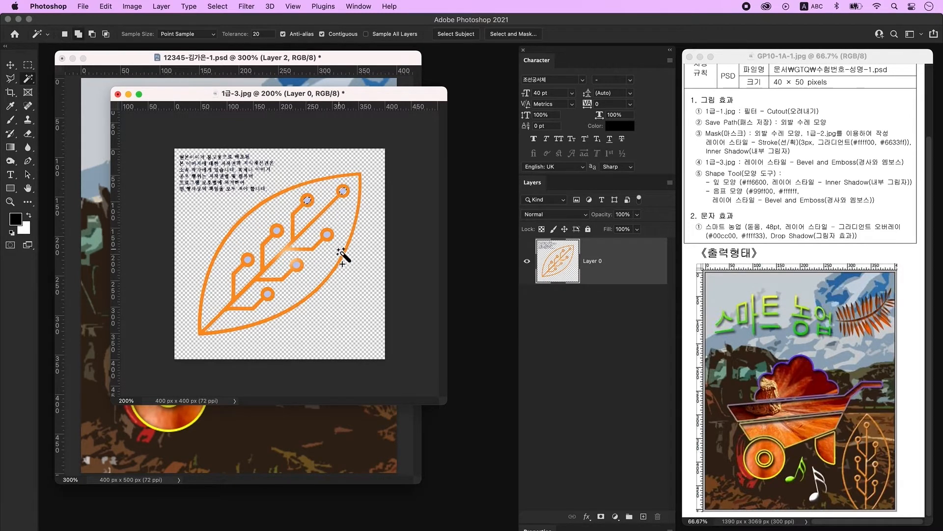
pyautogui.keyDown('shift'); pyautogui.click(328, 236); pyautogui.keyUp('shift')
pyautogui.keyDown('shift'); pyautogui.click(297, 266); pyautogui.keyUp('shift')
pyautogui.keyDown('shift'); pyautogui.click(277, 230); pyautogui.keyUp('shift')
pyautogui.keyDown('shift'); pyautogui.click(248, 260); pyautogui.keyUp('shift')
pyautogui.keyDown('shift'); pyautogui.click(268, 294); pyautogui.keyUp('shift')
pyautogui.moveTo(265, 96); pyautogui.dragTo(394, 176)
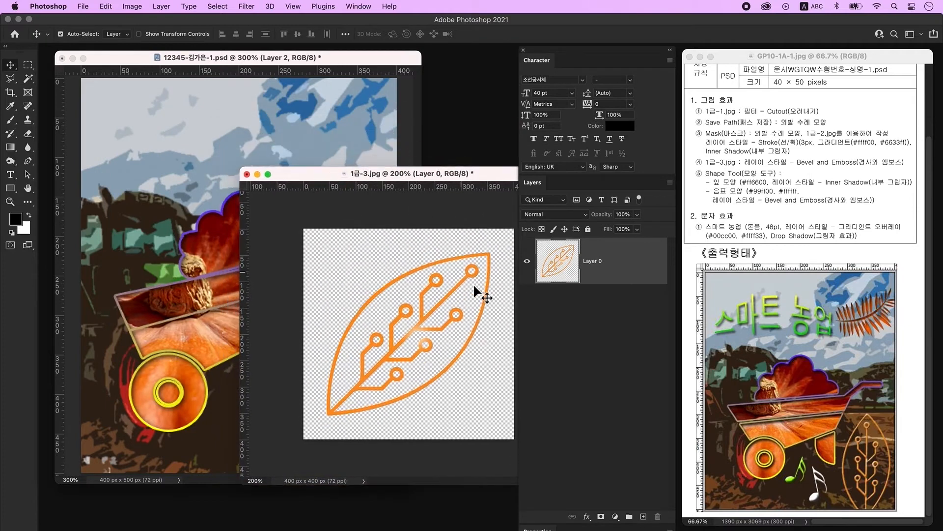
# - Bring the leaf in as Layer 3, rotate it about -42°, halve it, place lower right
pyautogui.moveTo(435, 281); pyautogui.dragTo(273, 361)
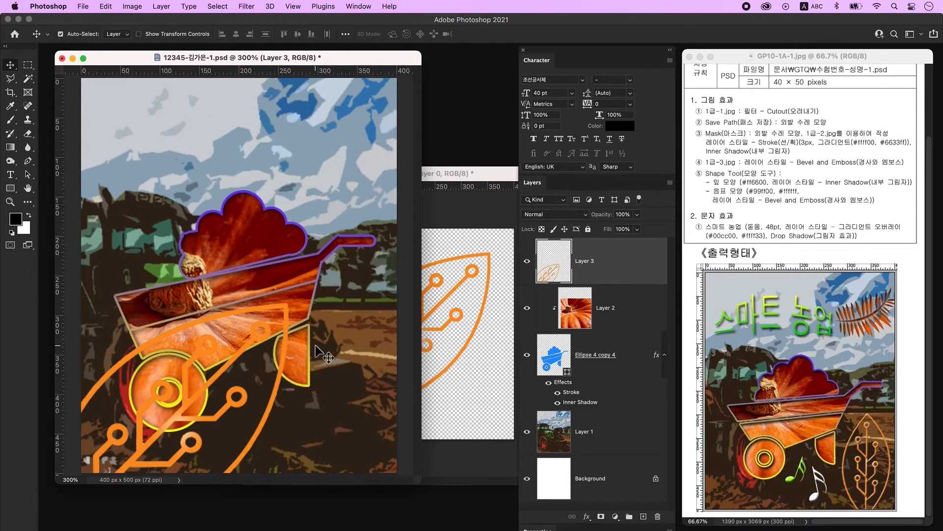
pyautogui.hotkey('ctrl', 't')
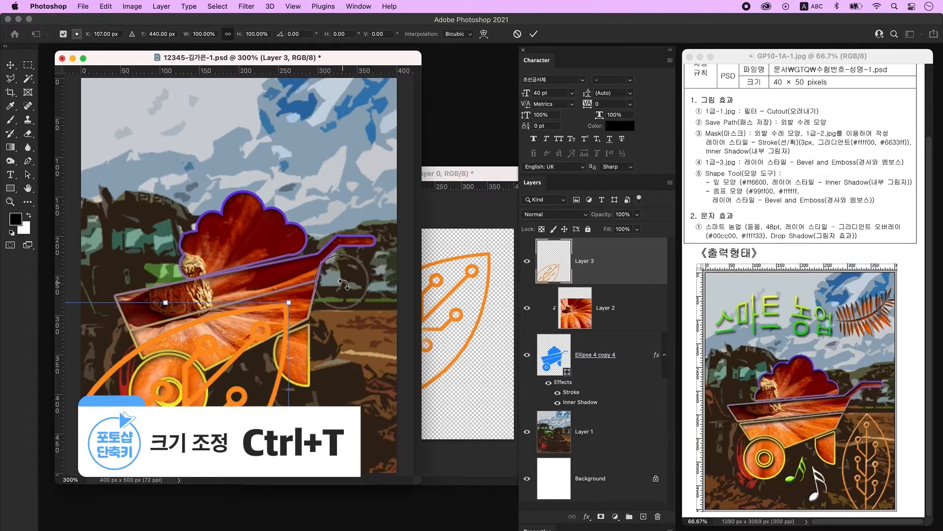
pyautogui.moveTo(352, 301); pyautogui.dragTo(220, 208)
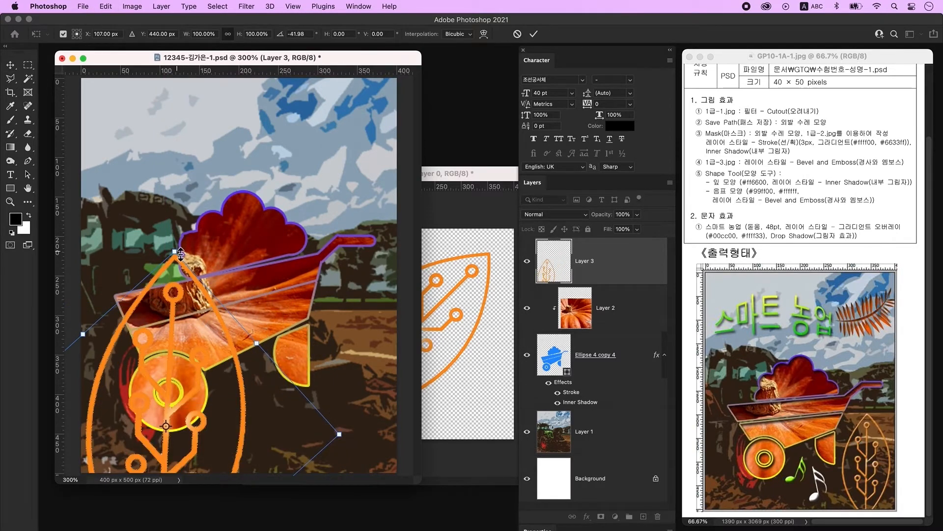
pyautogui.moveTo(220, 249); pyautogui.dragTo(168, 397)
pyautogui.moveTo(172, 425); pyautogui.dragTo(329, 282)
pyautogui.moveTo(334, 366); pyautogui.dragTo(360, 396)
pyautogui.press('Return')
pyautogui.click(375, 371)
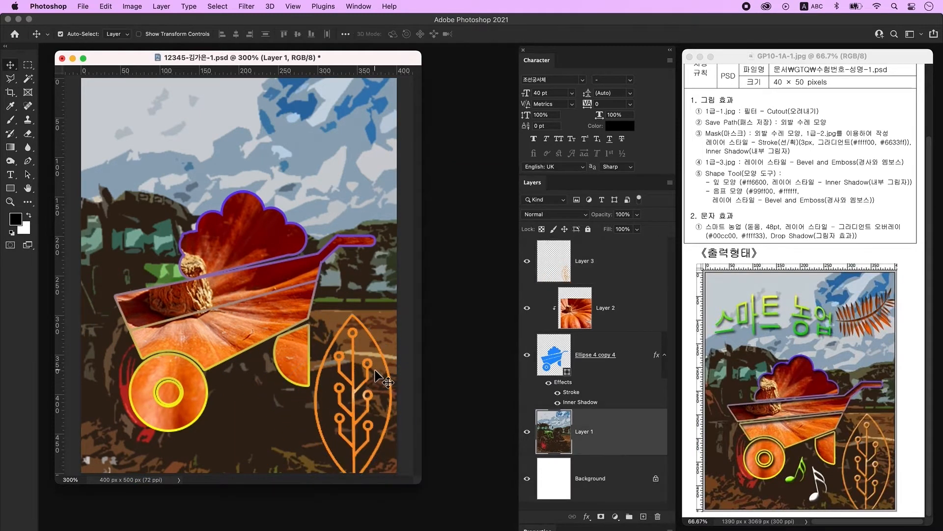
# - Apply a Bevel & Emboss layer style to Layer 3
pyautogui.click(647, 266)
pyautogui.doubleClick(646, 266)
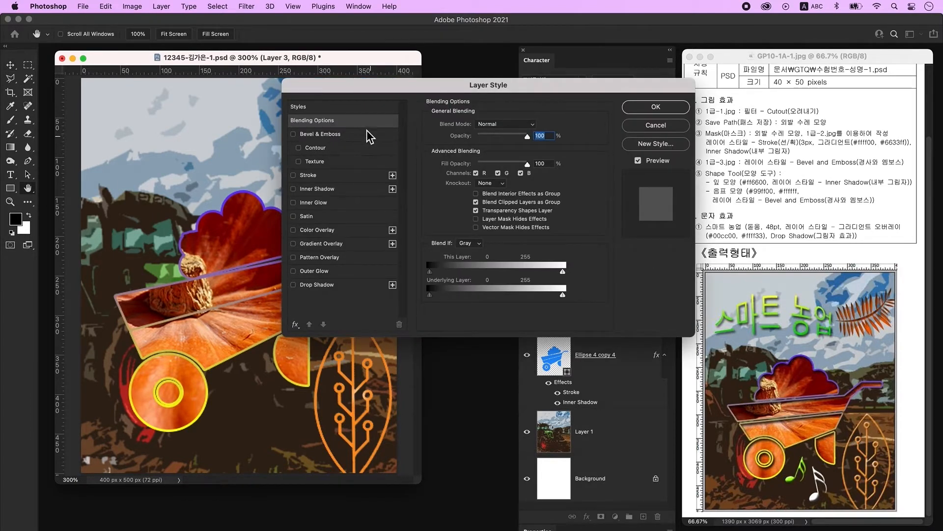
pyautogui.click(336, 135)
pyautogui.click(674, 109)
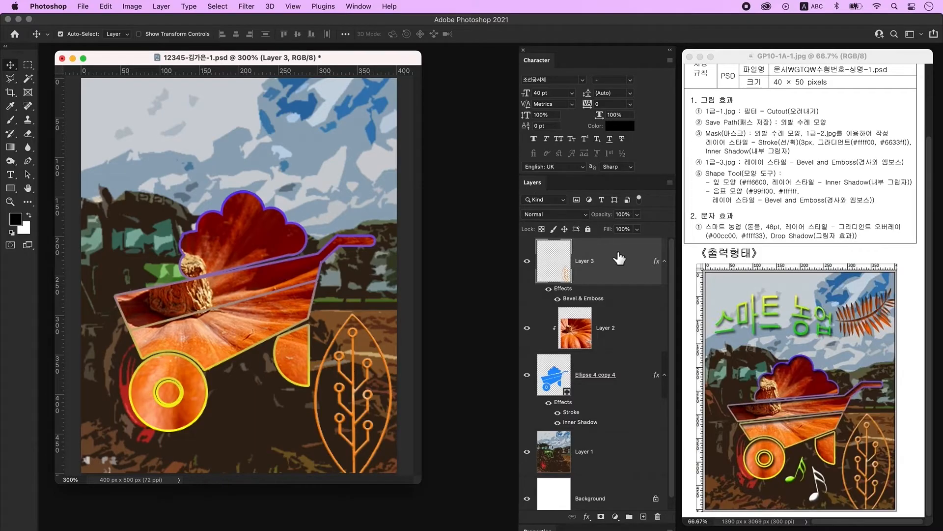
# - Add a new layer and draw a Fern custom shape in the sky above the wheelbarrow
pyautogui.click(644, 516)
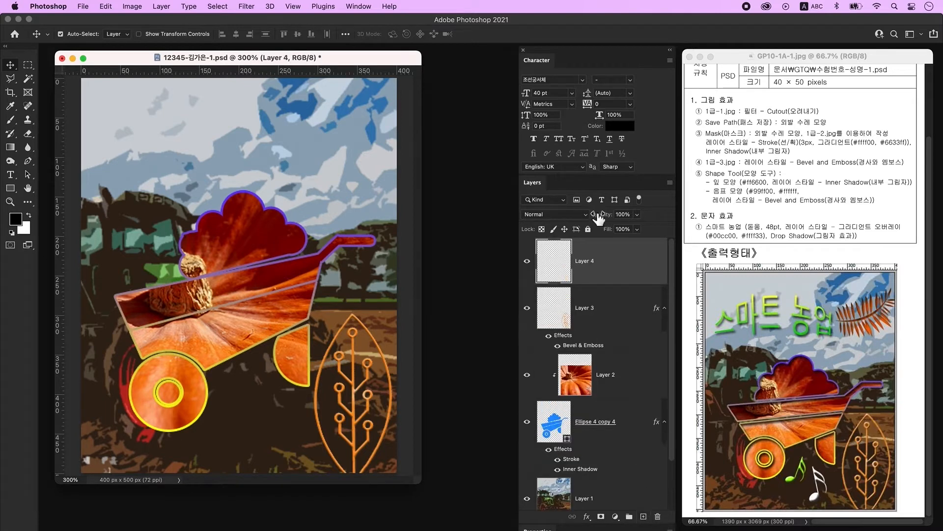
pyautogui.click(10, 189)
pyautogui.click(64, 236)
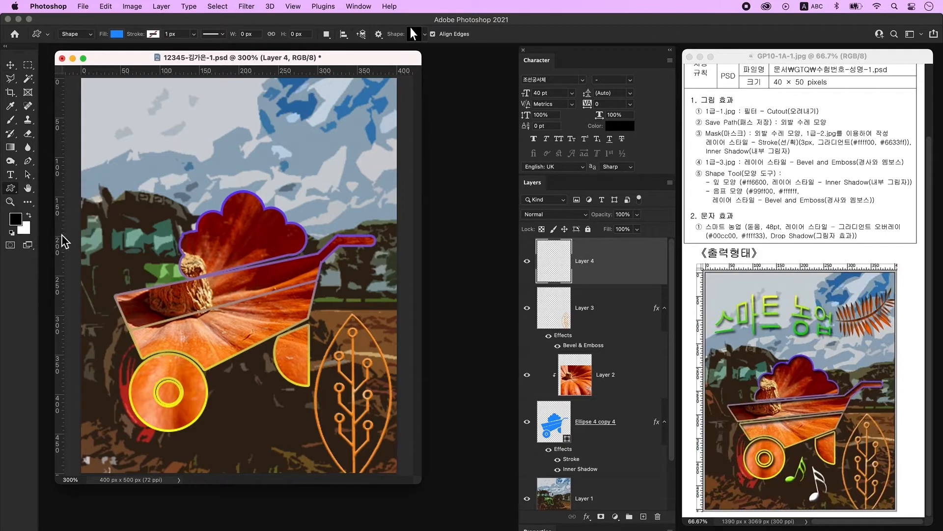
pyautogui.click(116, 34)
pyautogui.click(51, 91)
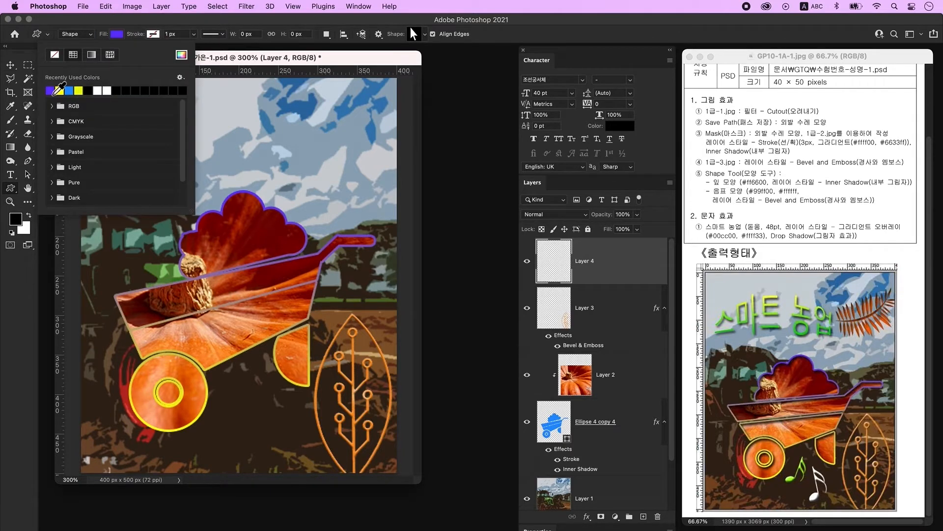
pyautogui.click(230, 62)
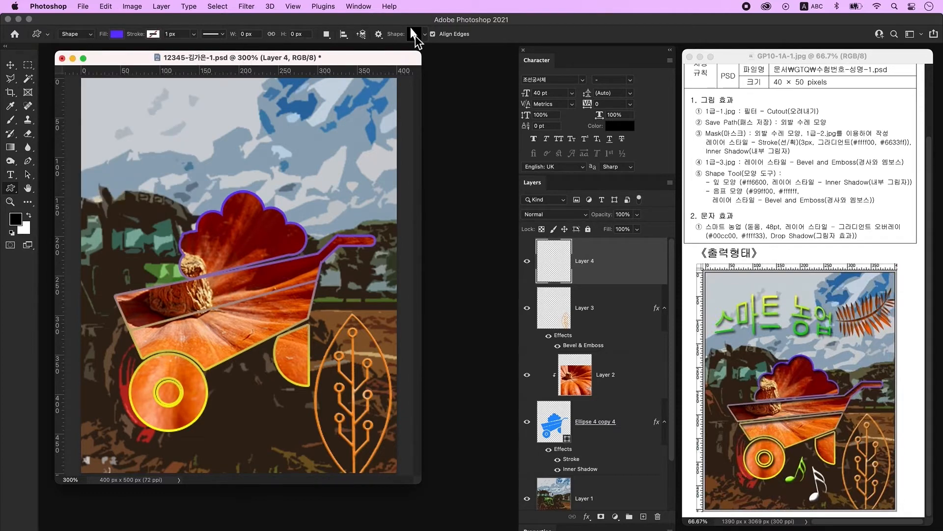
pyautogui.click(415, 36)
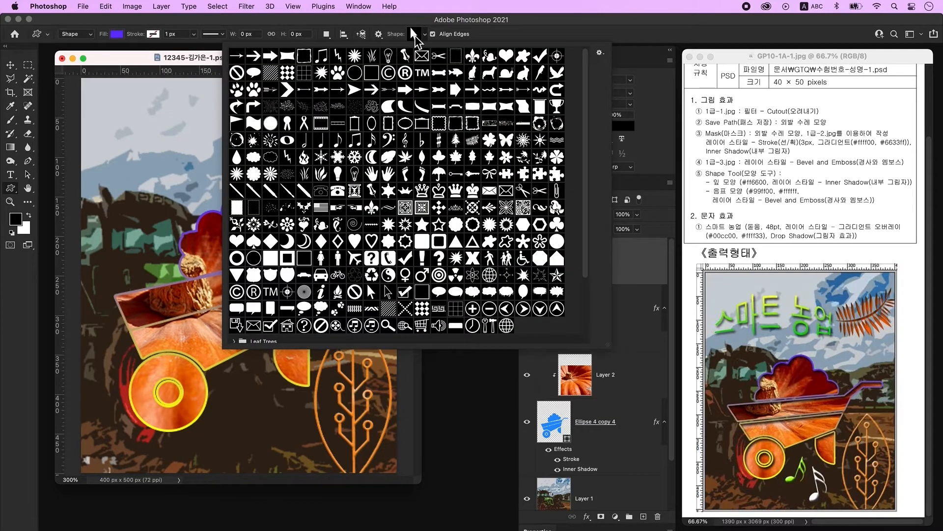
pyautogui.click(472, 140)
pyautogui.click(143, 62)
pyautogui.moveTo(268, 116); pyautogui.dragTo(371, 213)
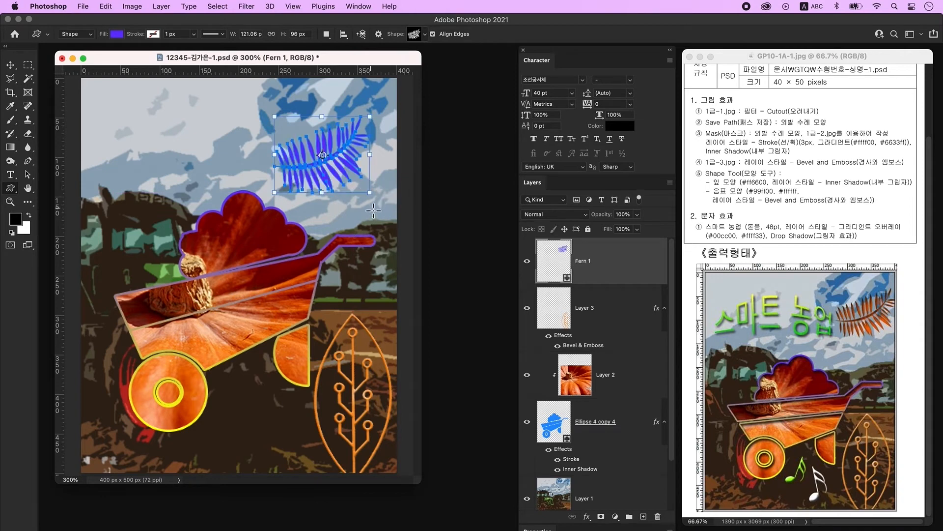
# - Fill the fern with orange ff6600, add an Inner Shadow, and add an empty layer on top
pyautogui.doubleClick(564, 257)
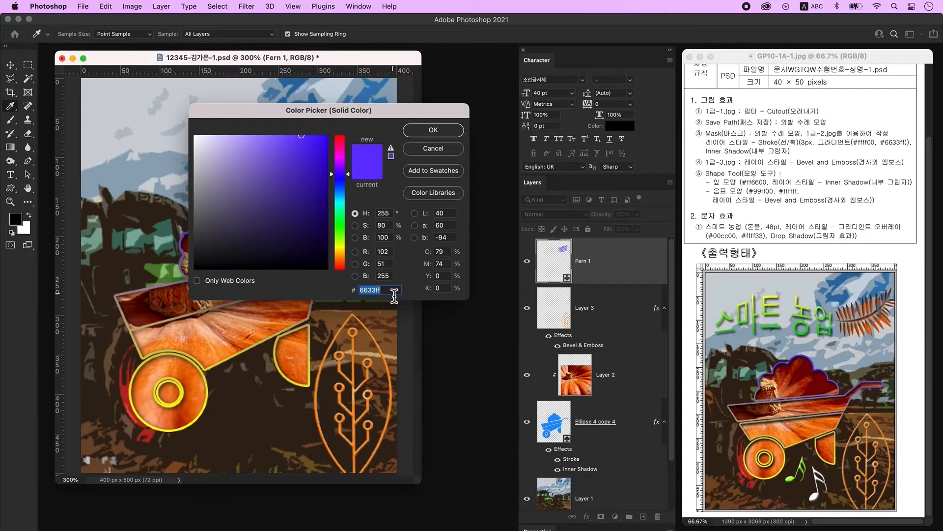
pyautogui.write('ff6600')
pyautogui.press('Return')
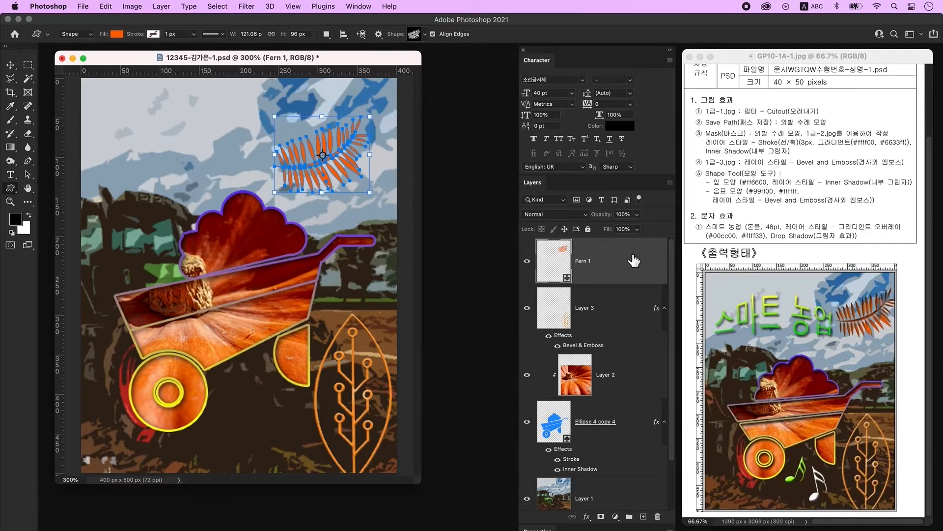
pyautogui.doubleClick(636, 266)
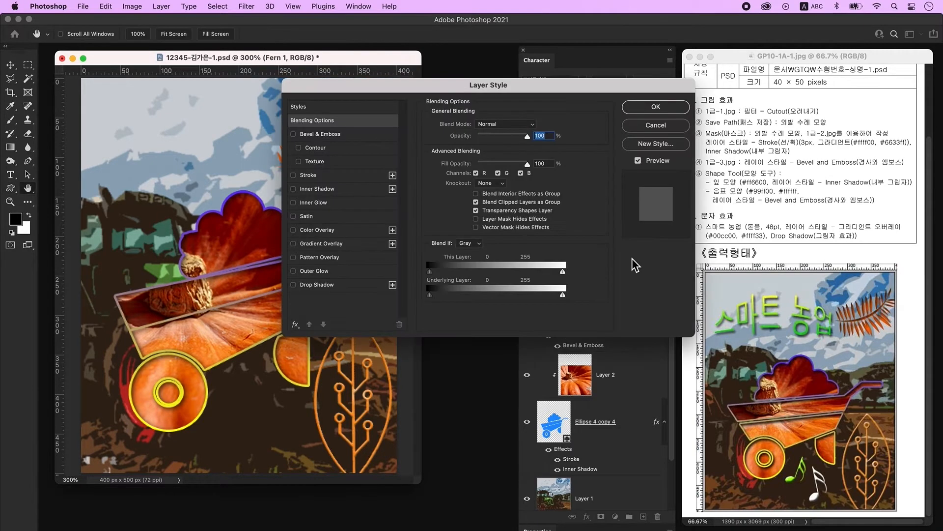
pyautogui.press('Escape')
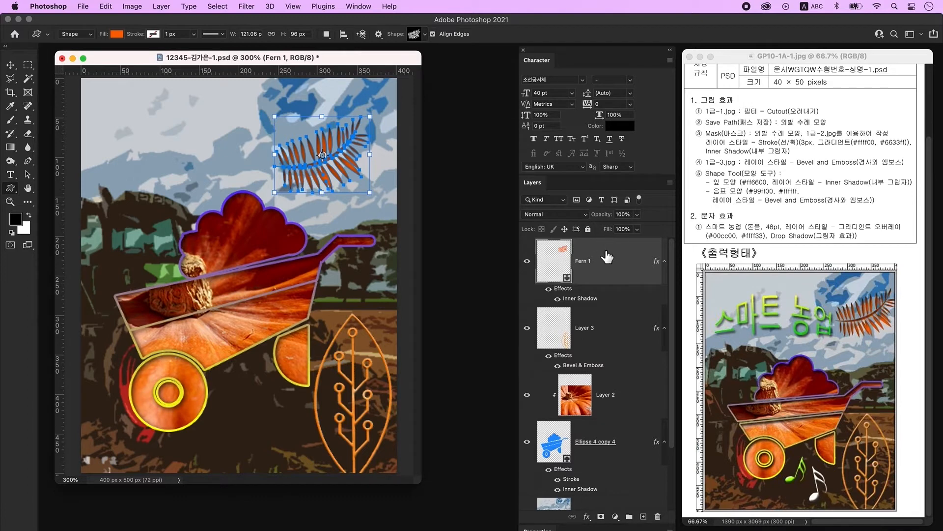
pyautogui.click(644, 517)
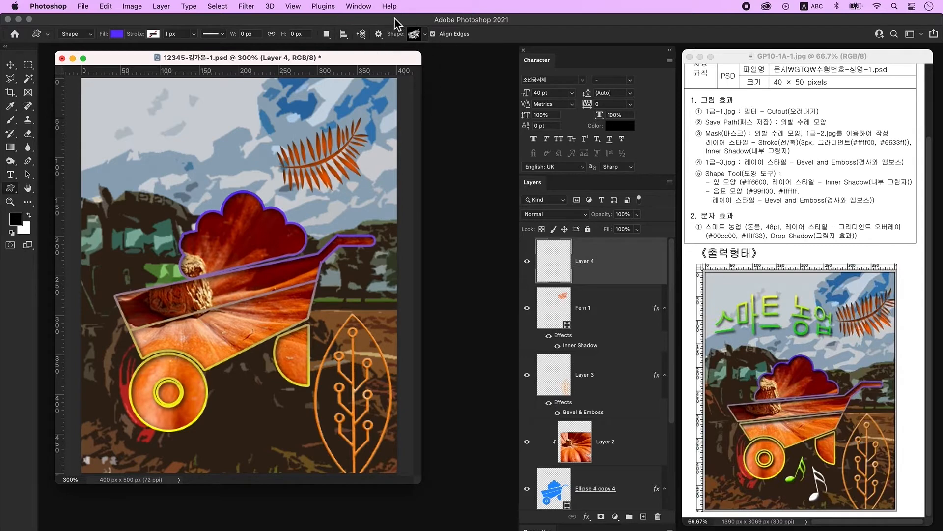
# - Draw a Sixteenth Note shape below the wheelbarrow, fill it green 99ff00, and add Bevel & Emboss
pyautogui.click(421, 45)
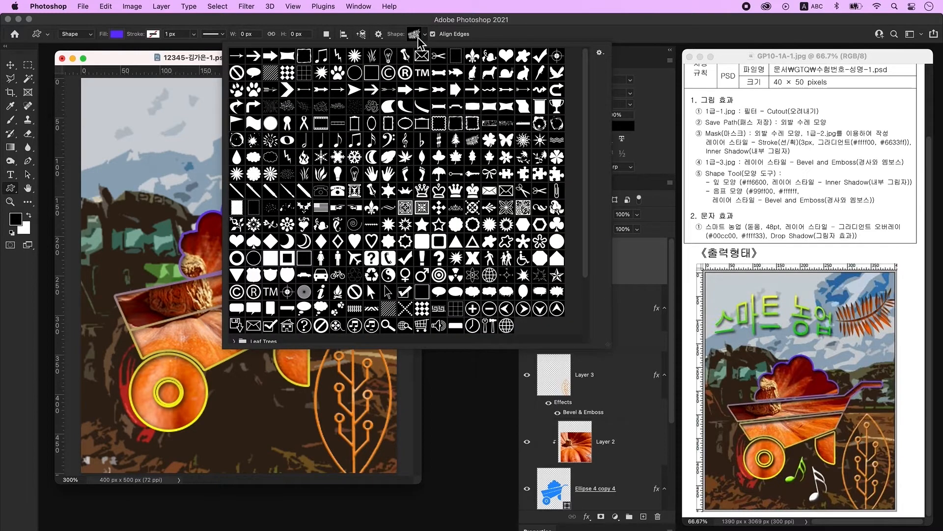
pyautogui.click(372, 140)
pyautogui.click(206, 75)
pyautogui.moveTo(256, 404); pyautogui.dragTo(315, 470)
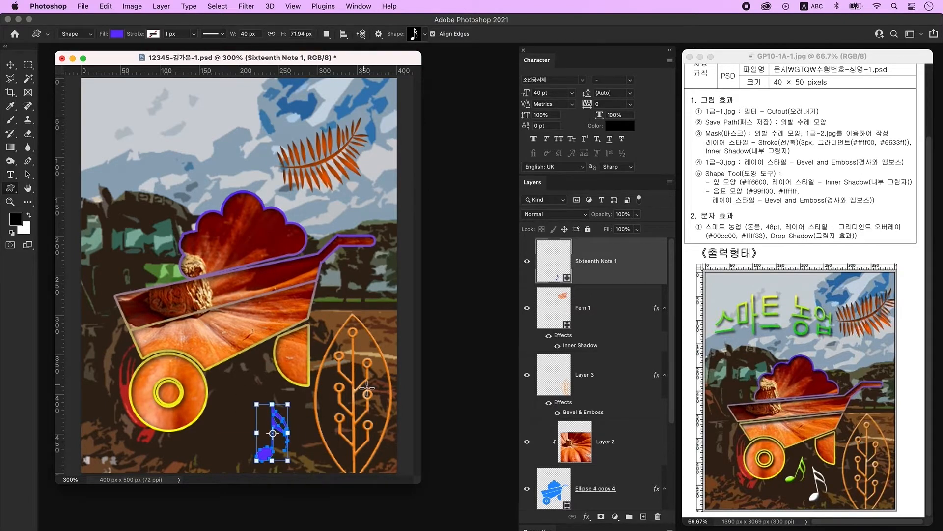
pyautogui.doubleClick(559, 272)
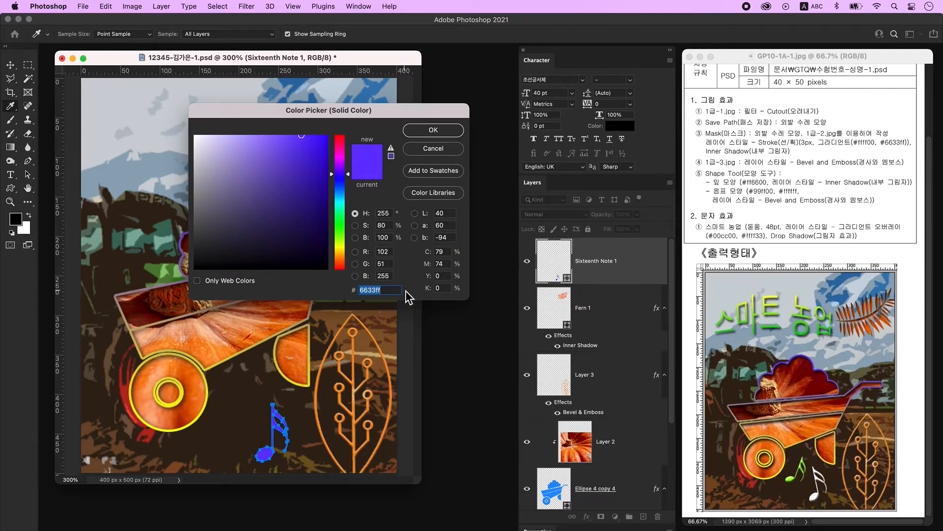
pyautogui.write('99ff00')
pyautogui.press('Return')
pyautogui.doubleClick(643, 261)
pyautogui.click(314, 134)
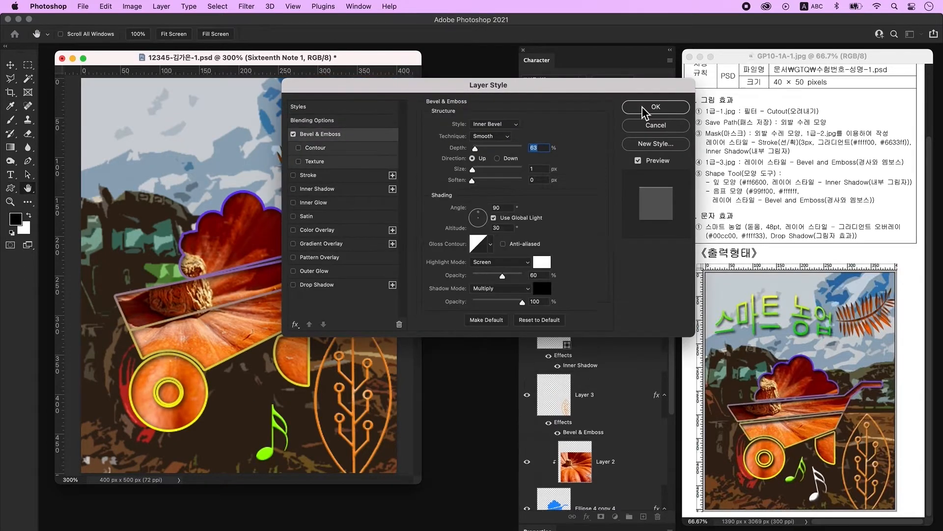
pyautogui.click(669, 109)
# - Move the green note up beside the wheel, then shrink and tilt it
pyautogui.press('v')
pyautogui.moveTo(278, 430); pyautogui.dragTo(244, 407)
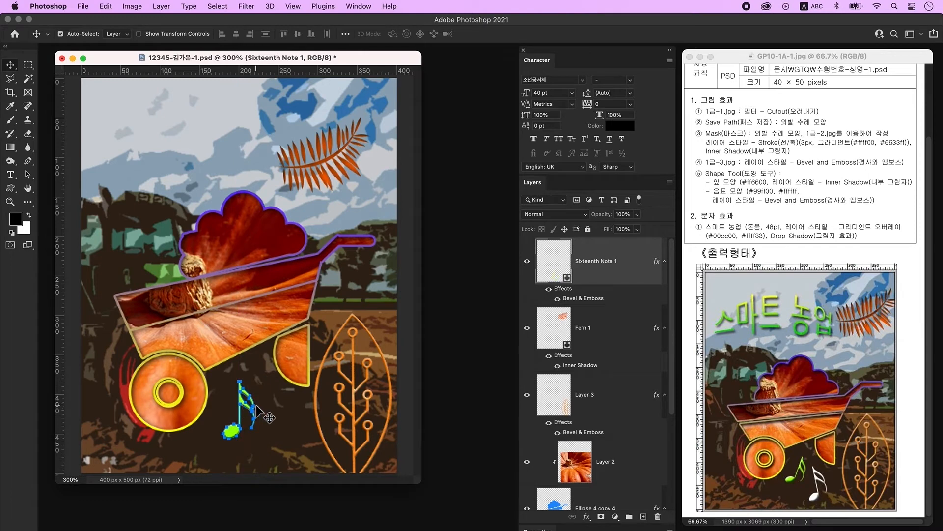
pyautogui.hotkey('ctrl', 't')
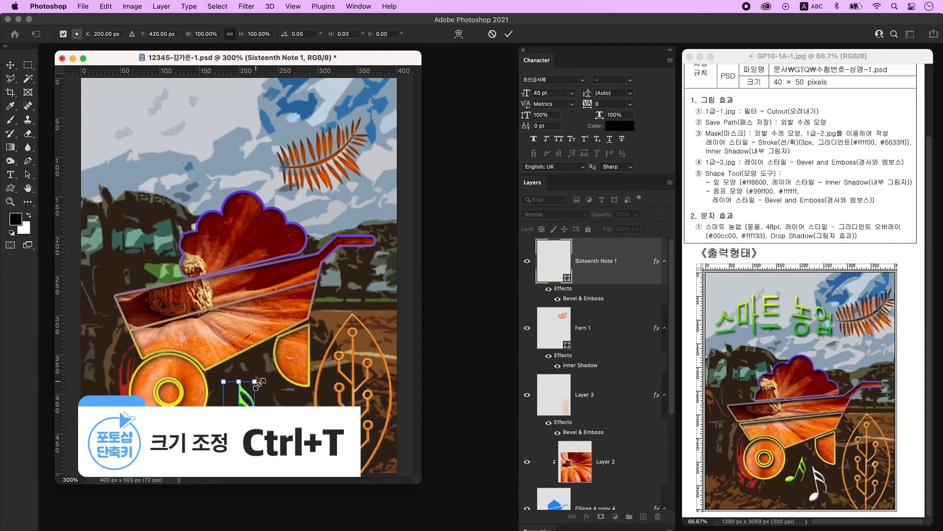
pyautogui.moveTo(258, 382)
pyautogui.mouseDown()
pyautogui.moveTo(251, 394)
pyautogui.moveTo(265, 392)
pyautogui.mouseUp()
pyautogui.press('Return')
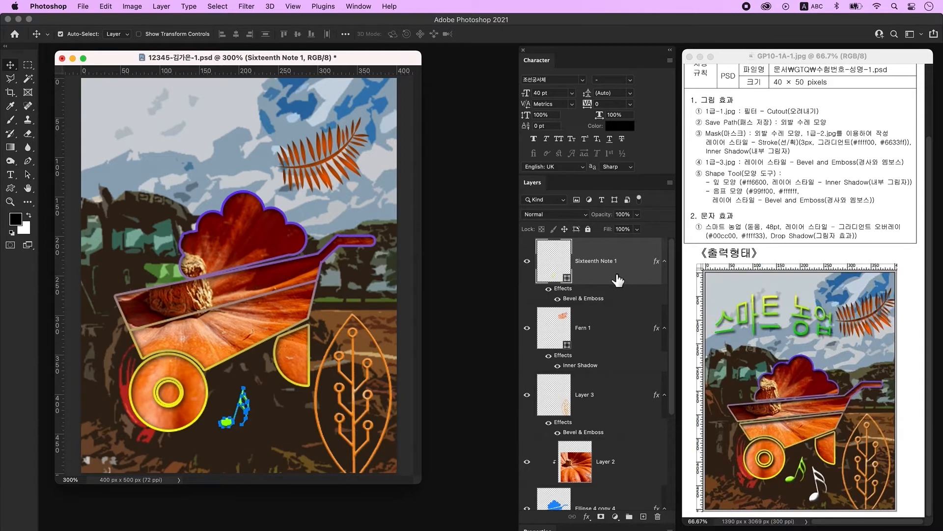
# - Duplicate the note, shift and tilt the copy right, recolour it white ffffff, and add a new layer
pyautogui.hotkey('ctrl', 'j')
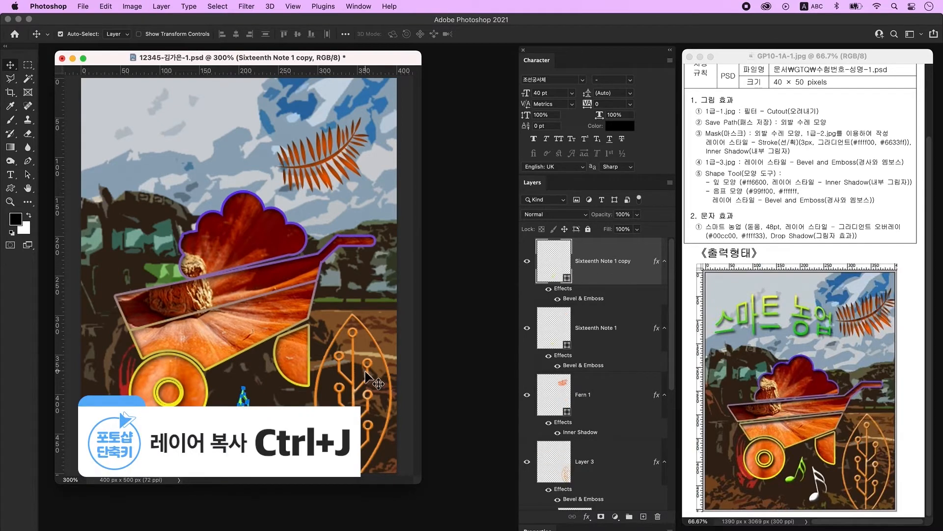
pyautogui.hotkey('ctrl', 't')
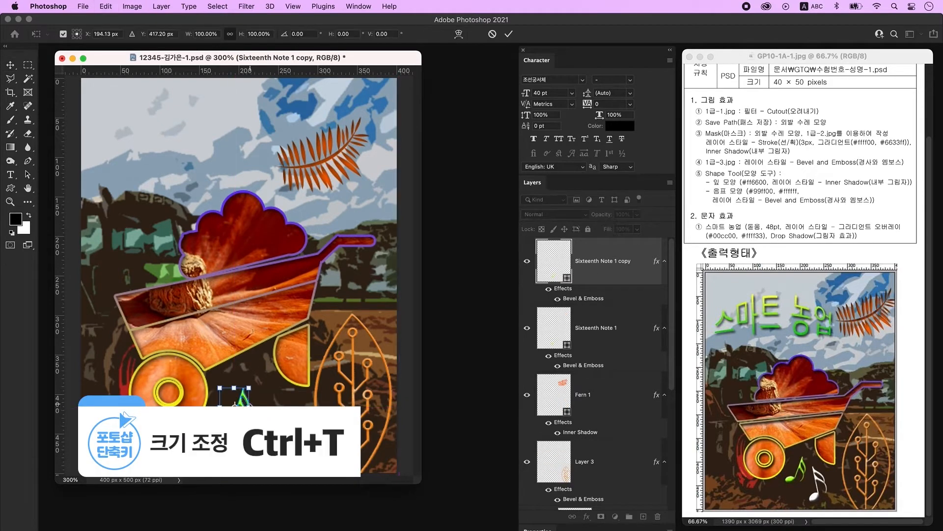
pyautogui.moveTo(239, 410); pyautogui.dragTo(300, 399)
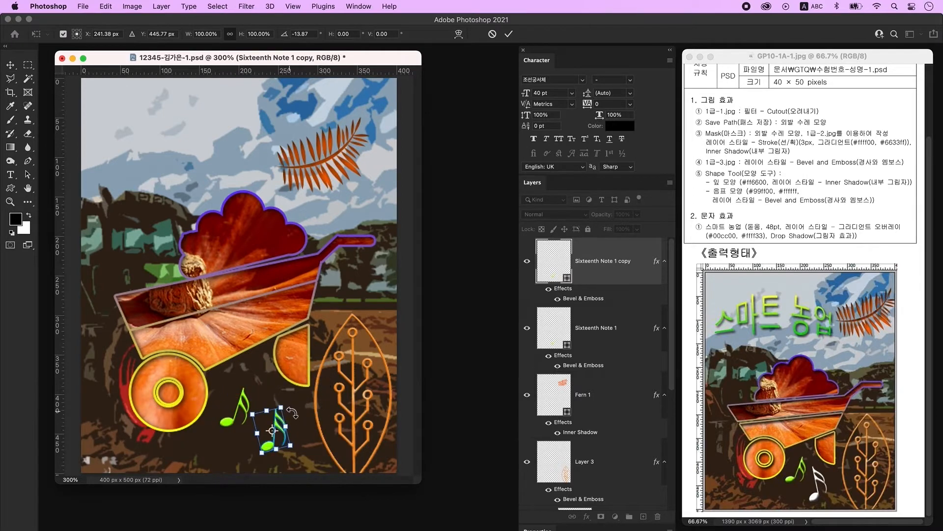
pyautogui.press('Return')
pyautogui.doubleClick(563, 269)
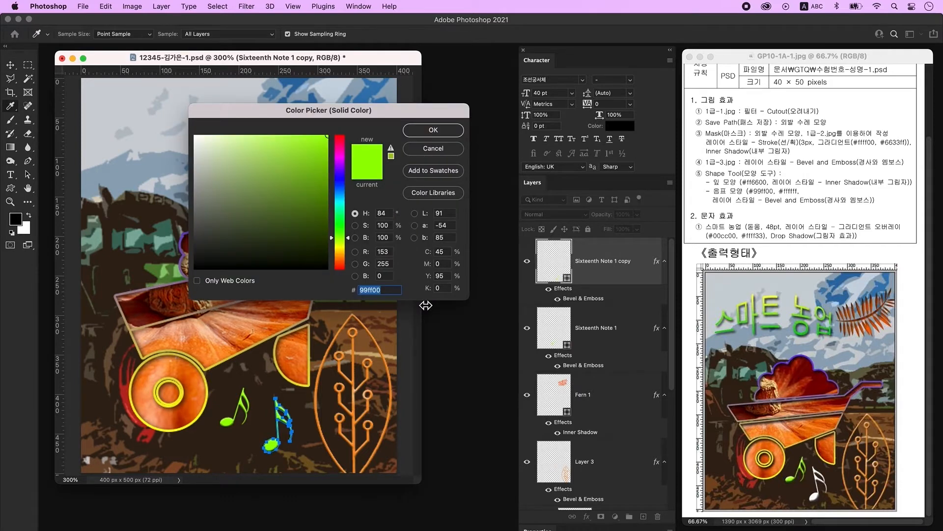
pyautogui.write('fffff')
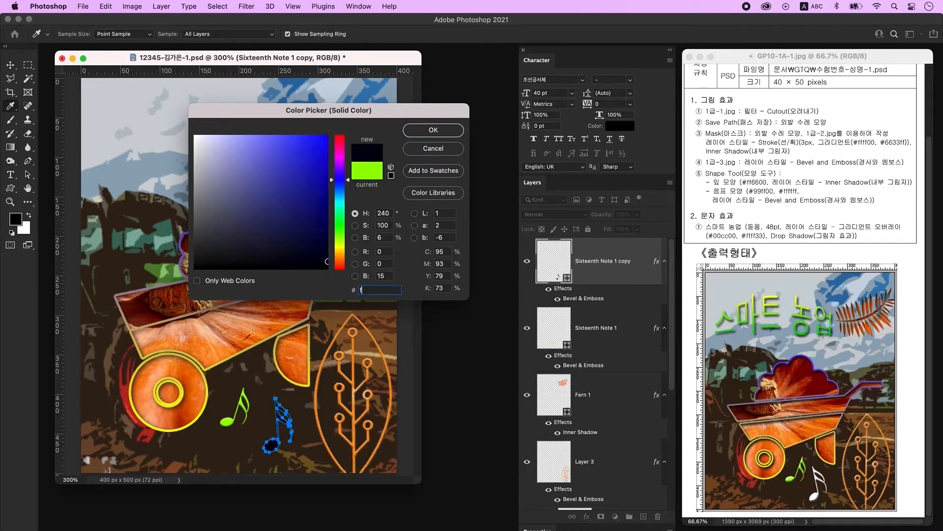
pyautogui.write('f')
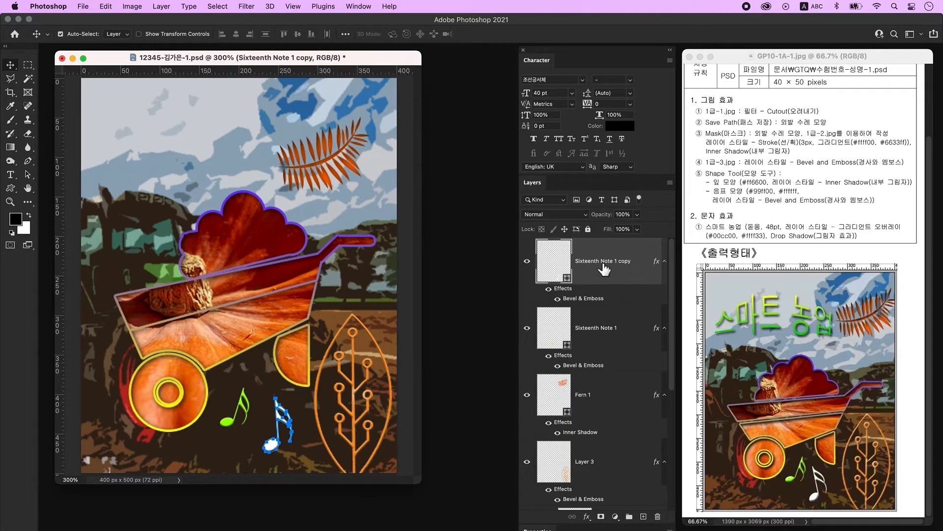
pyautogui.click(645, 516)
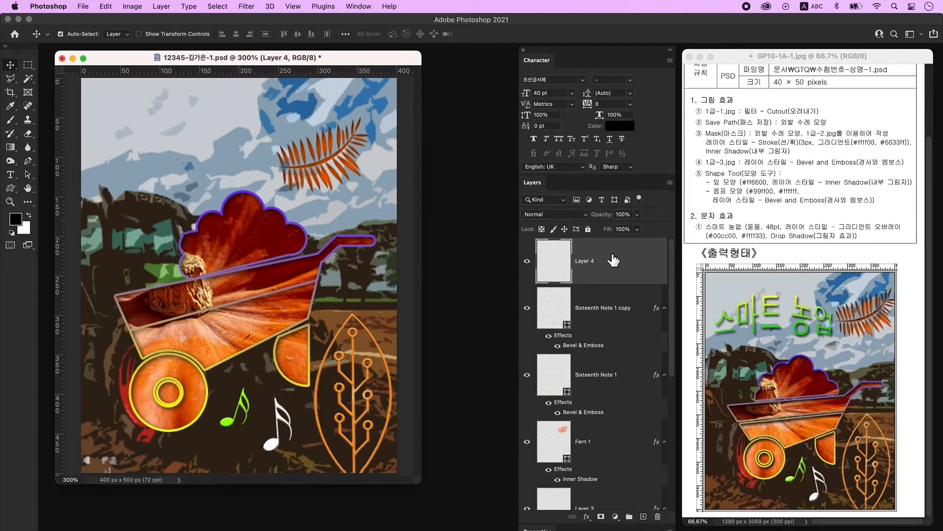
# - Type the title '스마트 농업' at the image's upper left
pyautogui.click(11, 175)
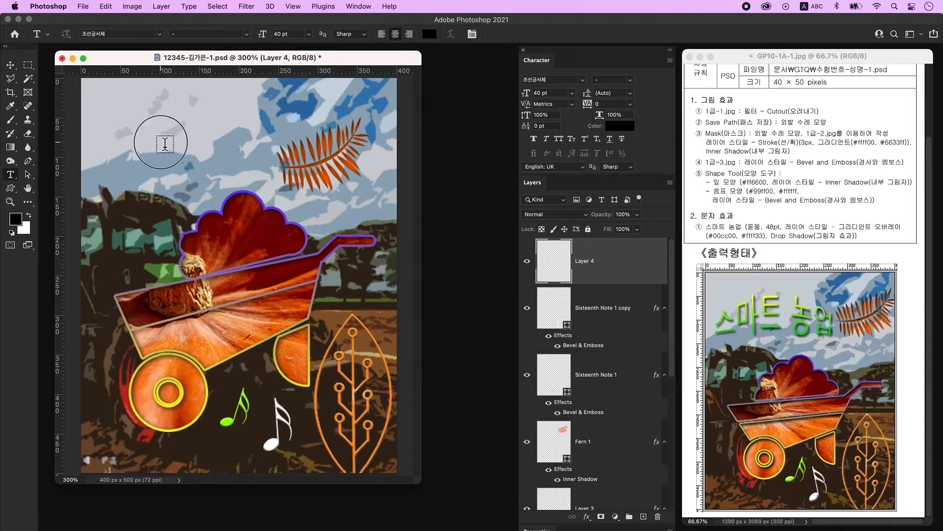
pyautogui.click(166, 143)
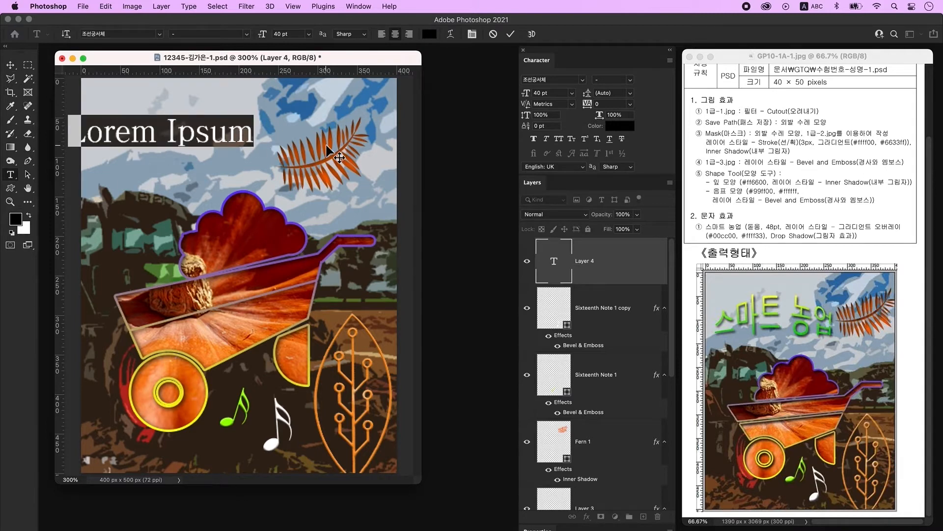
pyautogui.hotkey('ctrl', 'space')
pyautogui.write('스마트 농업')
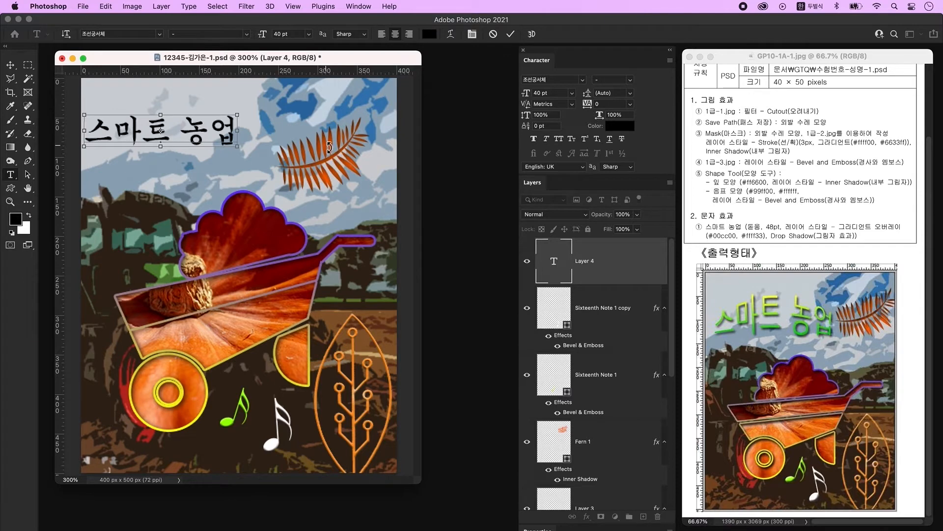
pyautogui.click(330, 149)
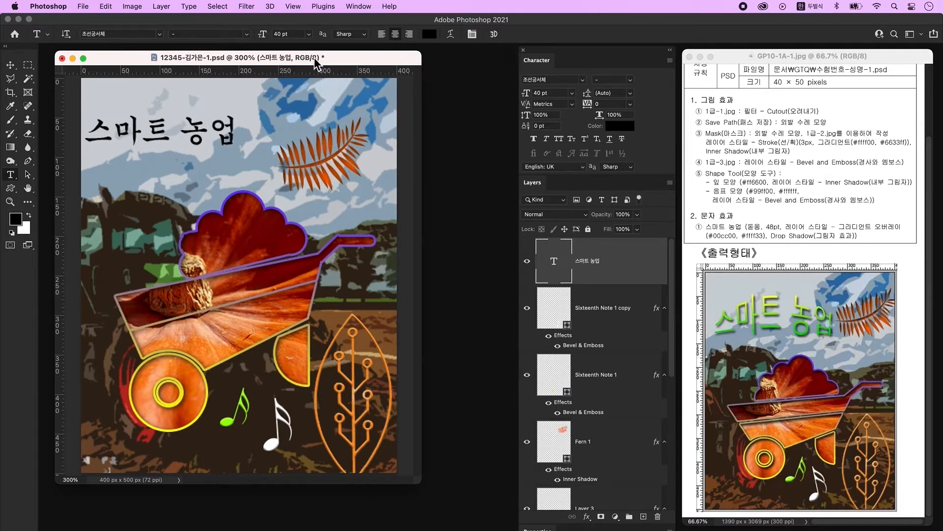
# - Set the title's font size to 48 pt in the Character panel
pyautogui.click(359, 7)
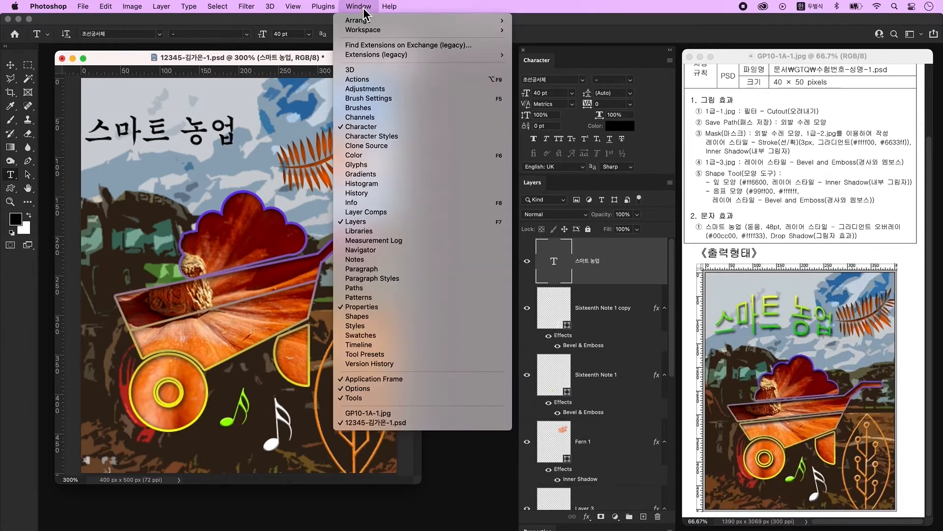
pyautogui.click(571, 58)
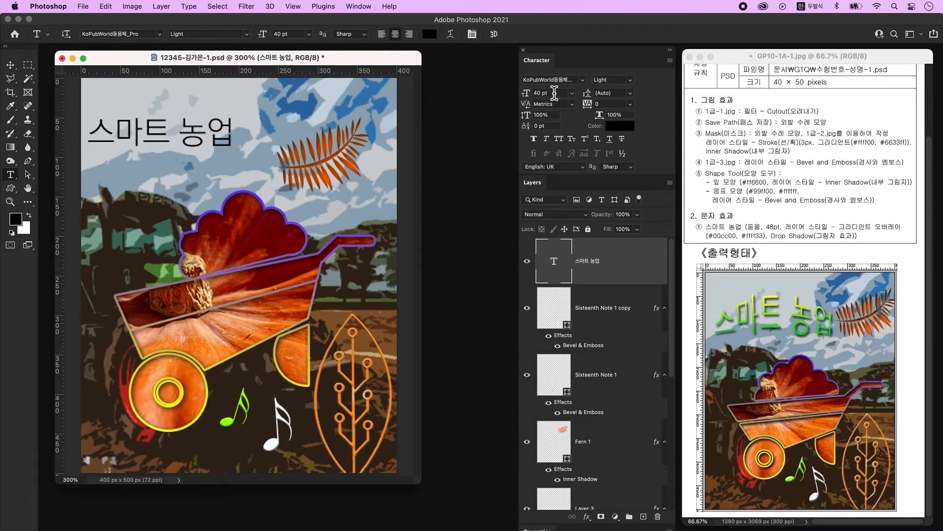
pyautogui.click(525, 93)
pyautogui.hotkey('ctrl', 'space')
pyautogui.write('48')
pyautogui.press('Return')
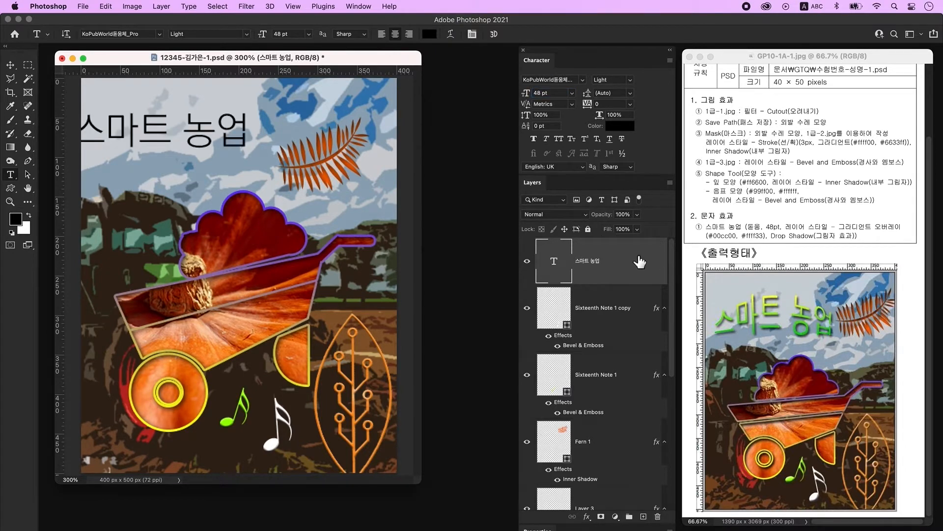
# - Give the title a Gradient Overlay running from green 00cc00 to yellow ffff33
pyautogui.doubleClick(640, 261)
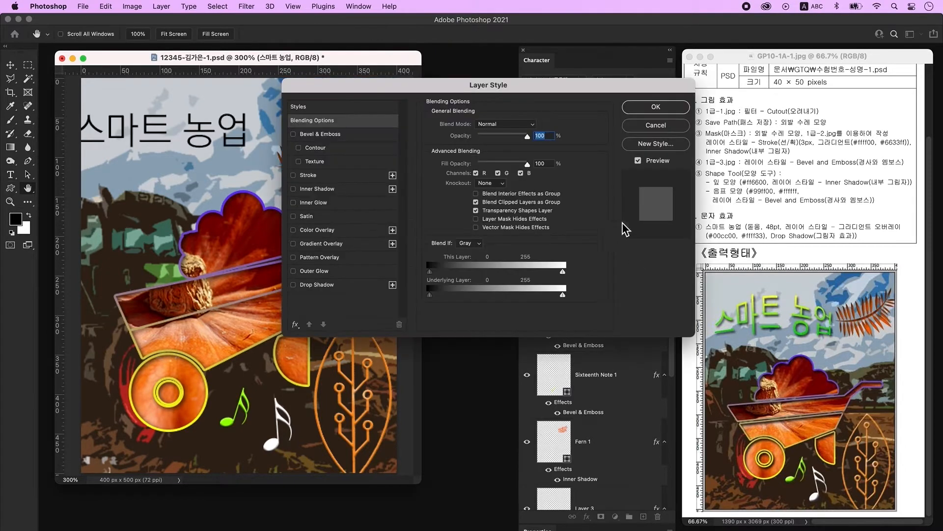
pyautogui.click(332, 245)
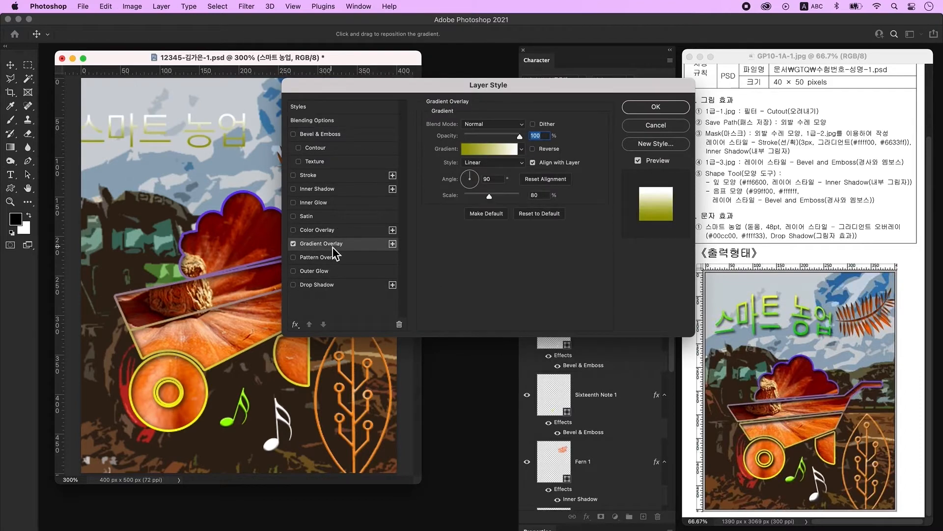
pyautogui.click(498, 150)
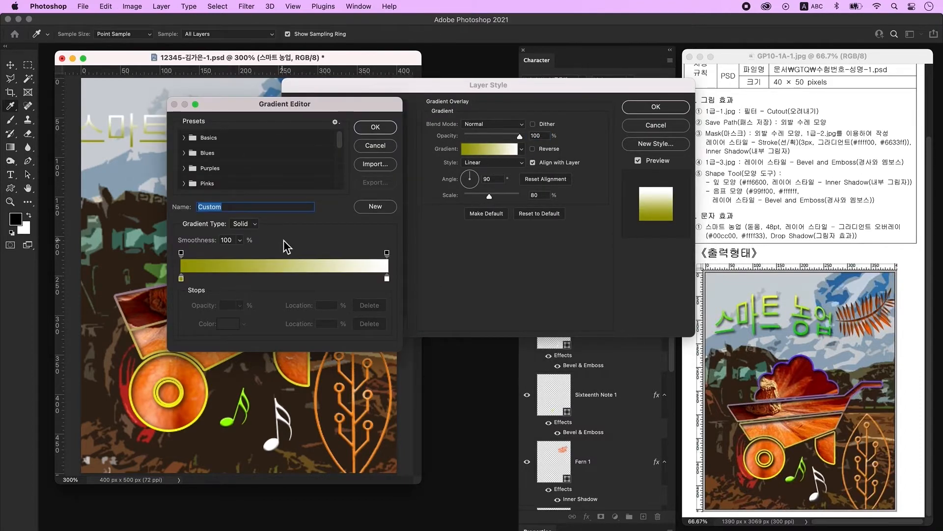
pyautogui.click(182, 280)
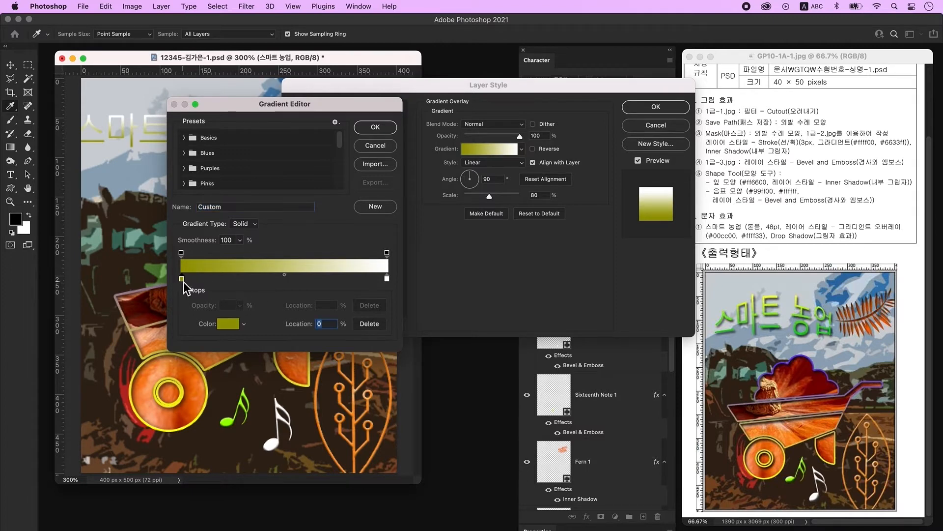
pyautogui.doubleClick(182, 279)
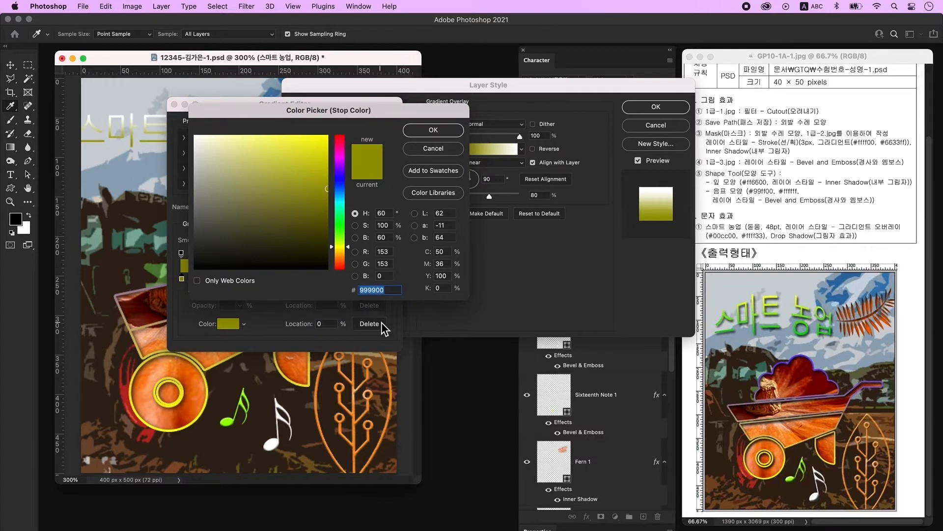
pyautogui.write('00cc00')
pyautogui.press('Return')
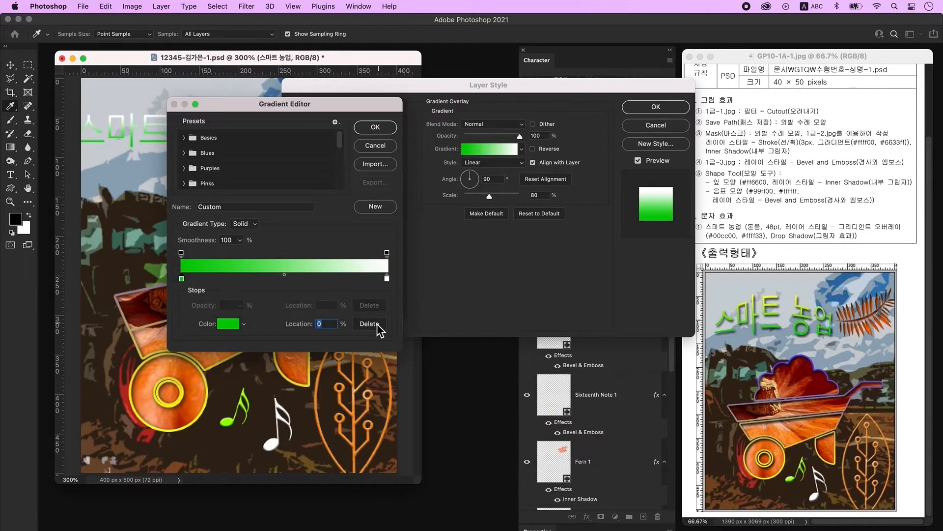
pyautogui.doubleClick(387, 279)
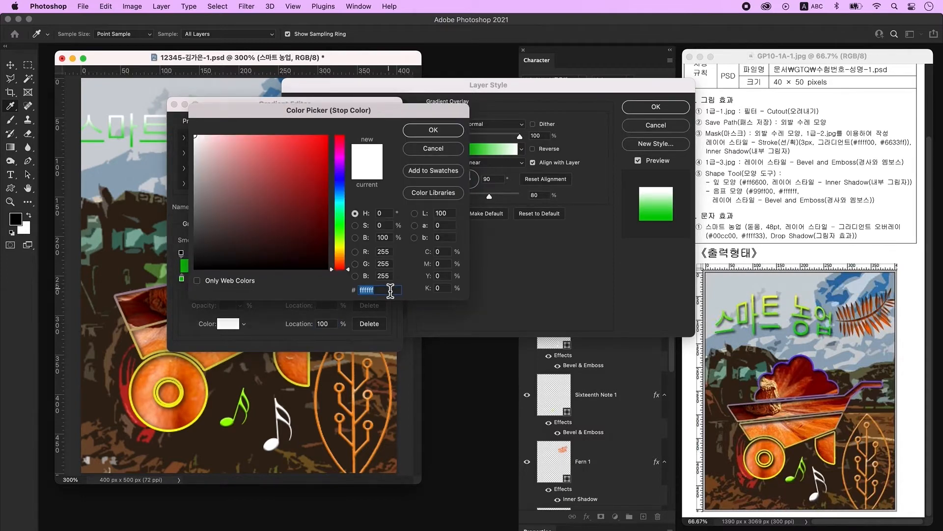
pyautogui.write('ffff33')
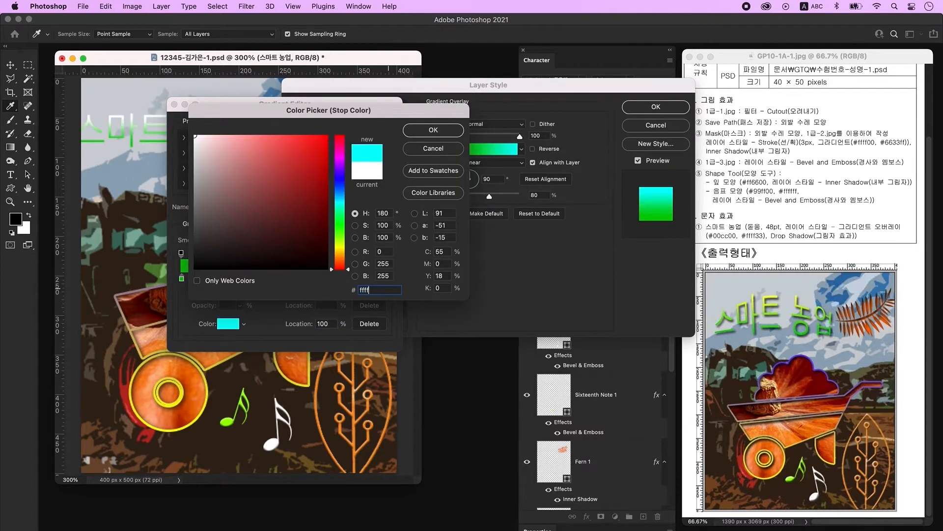
pyautogui.press('Return')
pyautogui.press('Return')
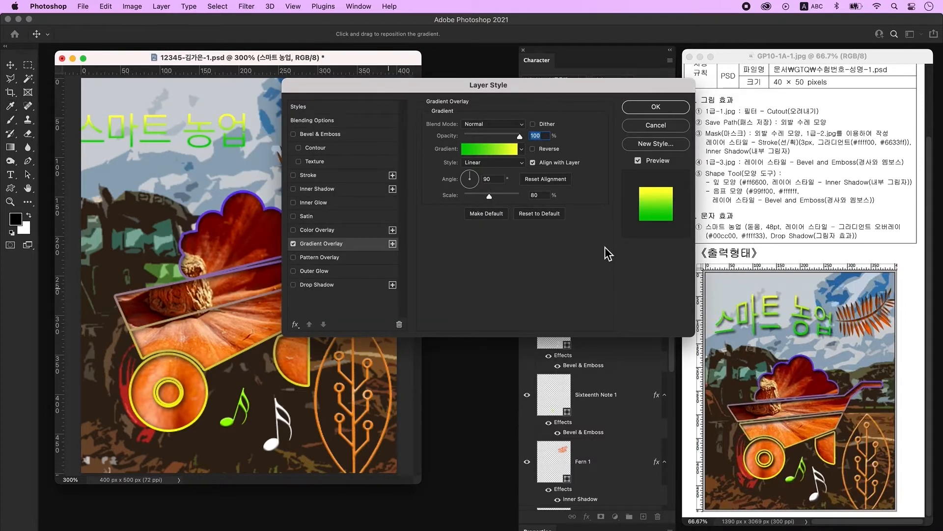
# - Add a Drop Shadow to the title and apply the layer effects
pyautogui.click(338, 287)
pyautogui.press('Return')
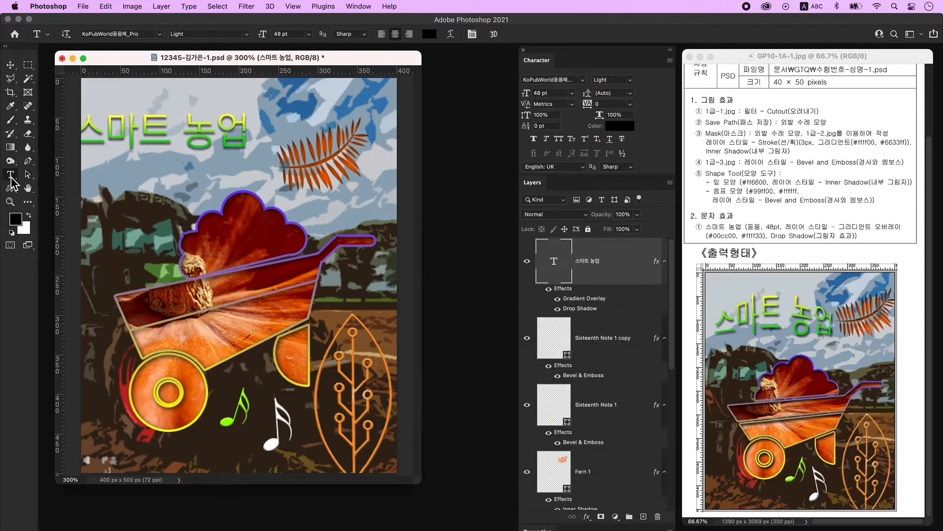
pyautogui.click(450, 34)
# - Warp the title with Arc Upper at about +35 bend and move it toward the top centre
pyautogui.click(526, 92)
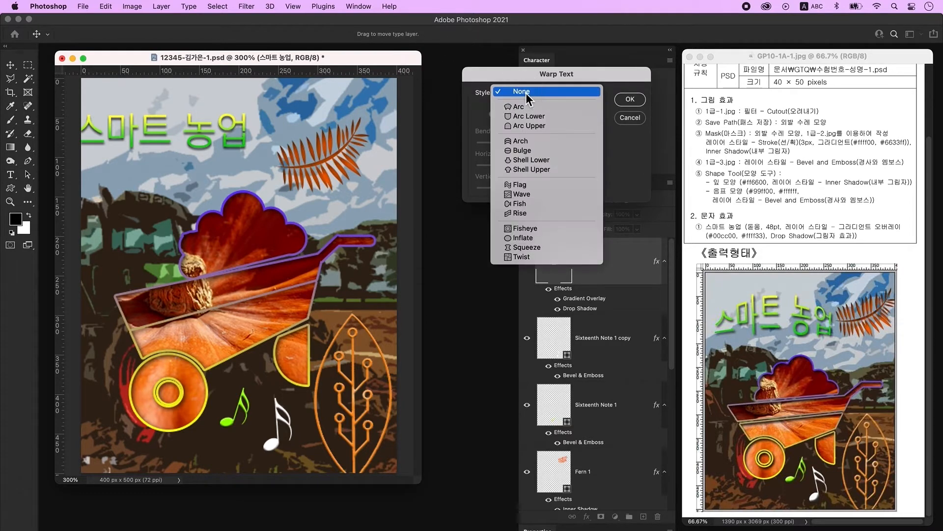
pyautogui.click(541, 130)
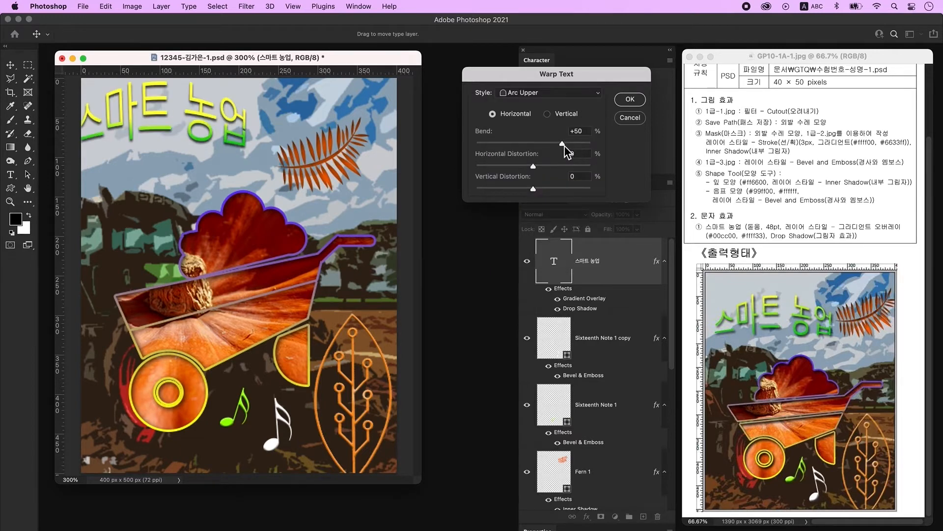
pyautogui.moveTo(561, 145); pyautogui.dragTo(557, 146)
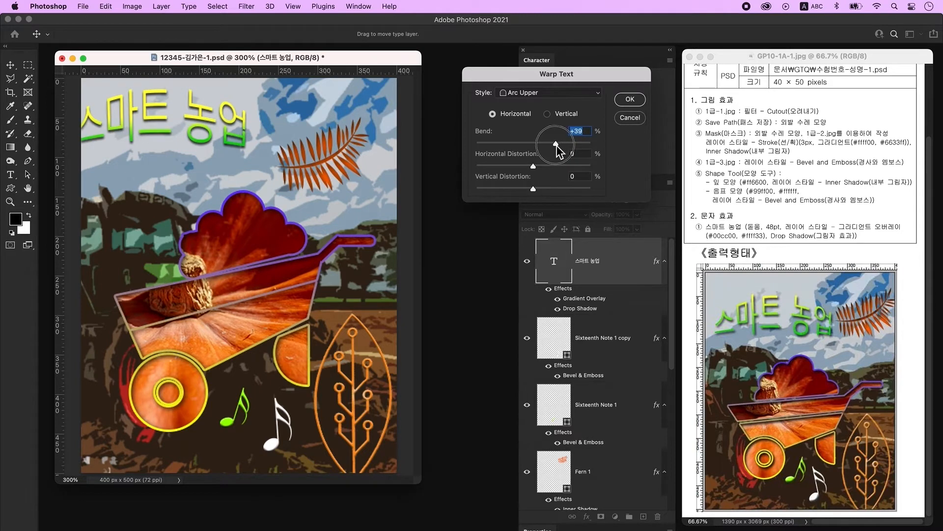
pyautogui.moveTo(556, 145); pyautogui.dragTo(555, 145)
pyautogui.click(630, 100)
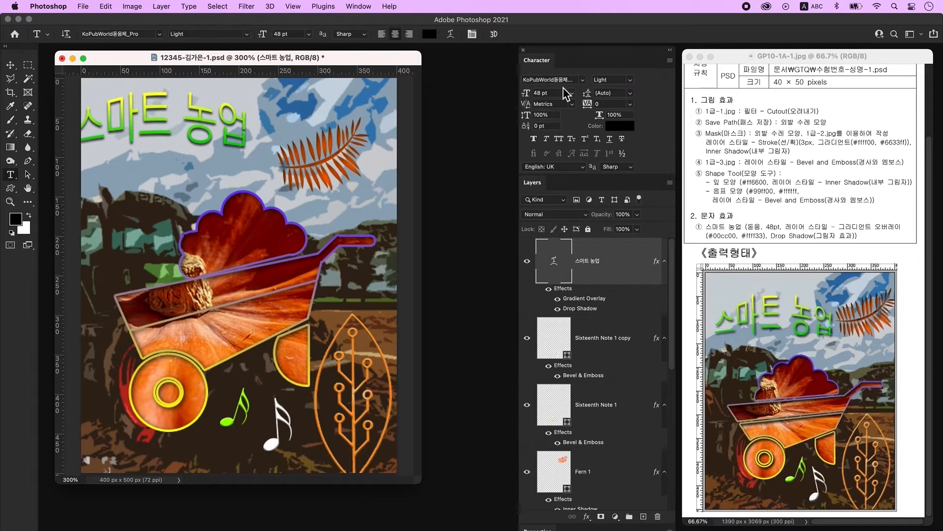
pyautogui.moveTo(223, 127); pyautogui.dragTo(210, 147)
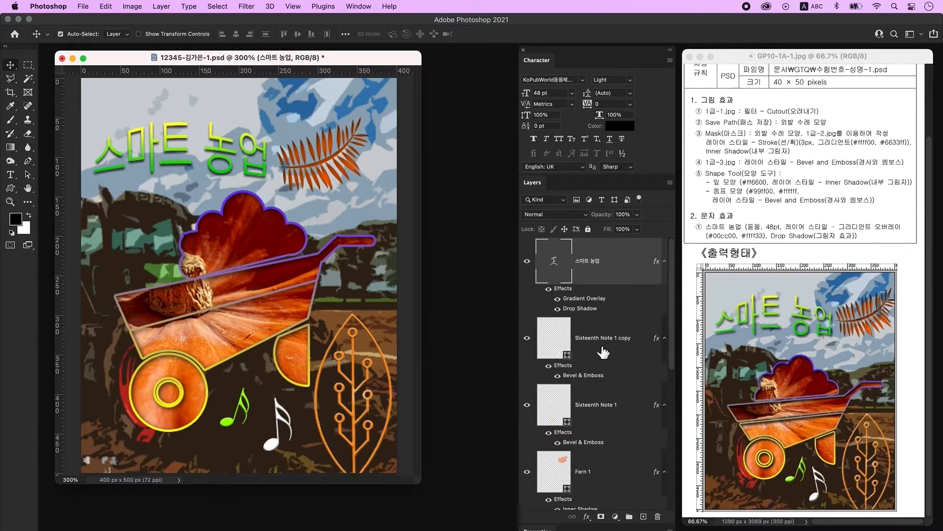
# - Select the pumpkin and wheelbarrow layers together and shift them slightly left
pyautogui.click(178, 323)
pyautogui.scroll(-5, 568, 387)
pyautogui.click(602, 495)
pyautogui.click(649, 347)
pyautogui.keyDown('shift'); pyautogui.click(638, 407); pyautogui.keyUp('shift')
pyautogui.press('super+t')
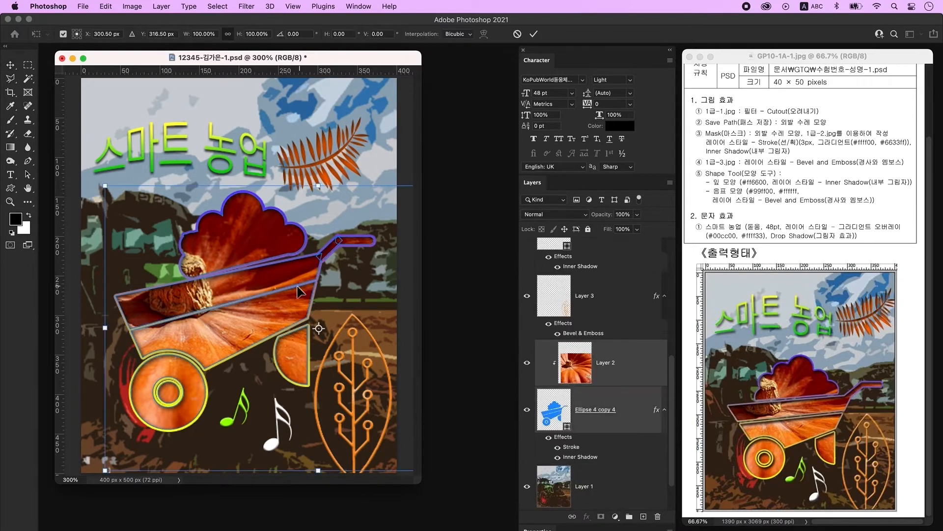
pyautogui.moveTo(292, 292); pyautogui.dragTo(281, 293)
pyautogui.press('Return')
pyautogui.click(28, 176)
# - Move the cloud shape up slightly and adjust its lower-right anchor point
pyautogui.press('super+t')
pyautogui.press('Return')
pyautogui.moveTo(266, 241); pyautogui.dragTo(265, 237)
pyautogui.press('super+t')
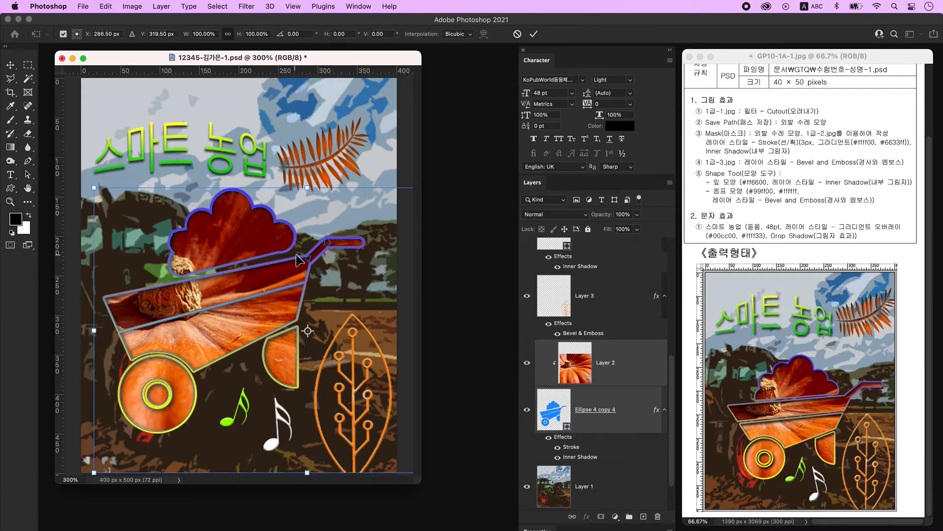
pyautogui.press('Return')
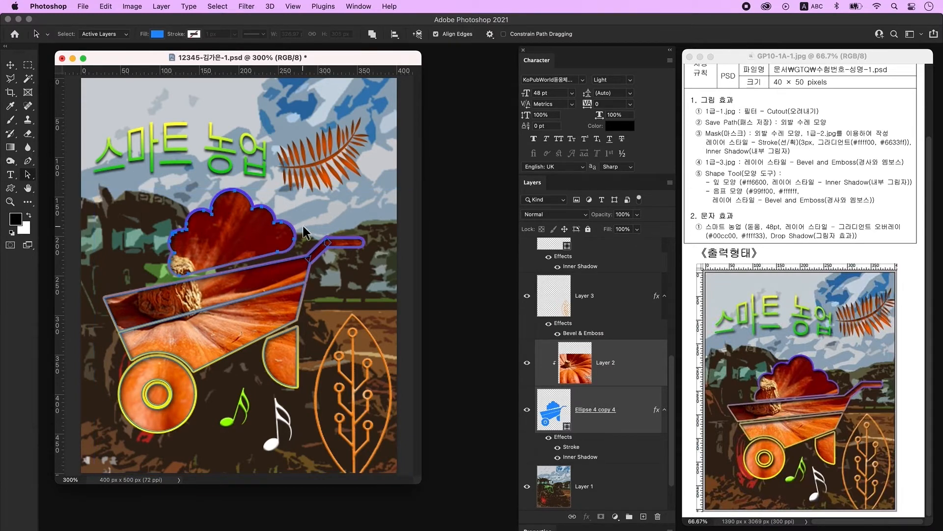
pyautogui.rightClick(28, 175)
pyautogui.click(51, 183)
pyautogui.click(321, 267)
pyautogui.moveTo(278, 252); pyautogui.dragTo(273, 256)
# - Shrink the wheelbarrow and pumpkin to about 94%, move the leaf right, and nudge the title down
pyautogui.press('Return')
pyautogui.press('super+t')
pyautogui.moveTo(308, 188); pyautogui.dragTo(308, 205)
pyautogui.press('Return')
pyautogui.click(318, 220)
pyautogui.moveTo(332, 155); pyautogui.dragTo(356, 158)
pyautogui.moveTo(218, 161); pyautogui.dragTo(227, 164)
pyautogui.click(330, 270)
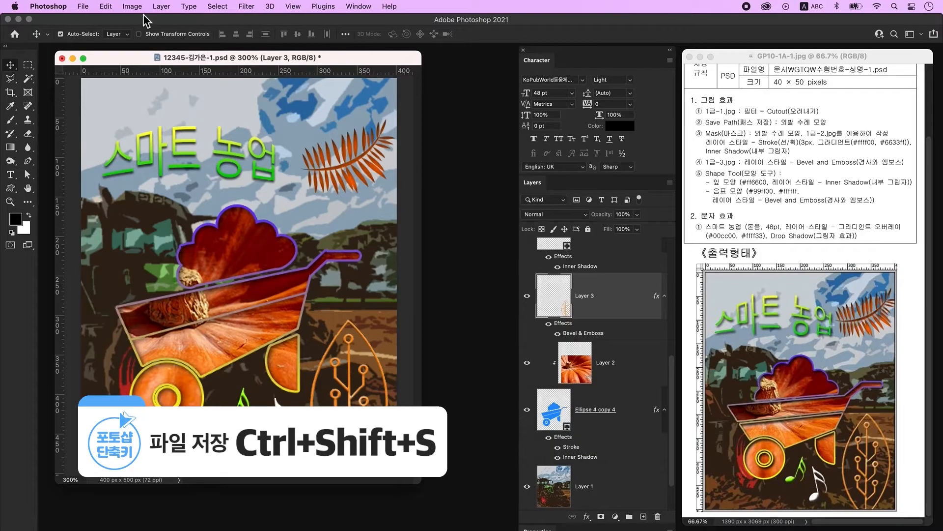
# - Save a JPEG copy of the first composite, accepting the quality settings
pyautogui.click(81, 6)
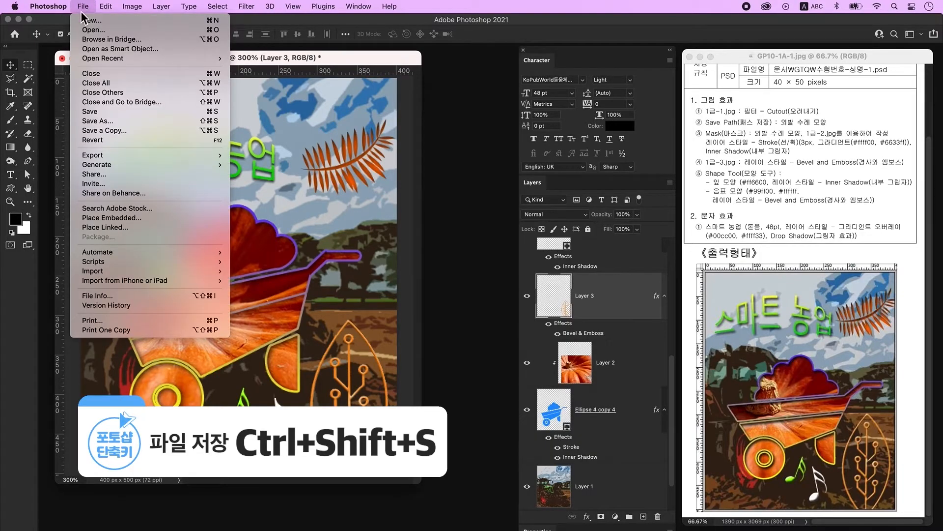
pyautogui.click(94, 121)
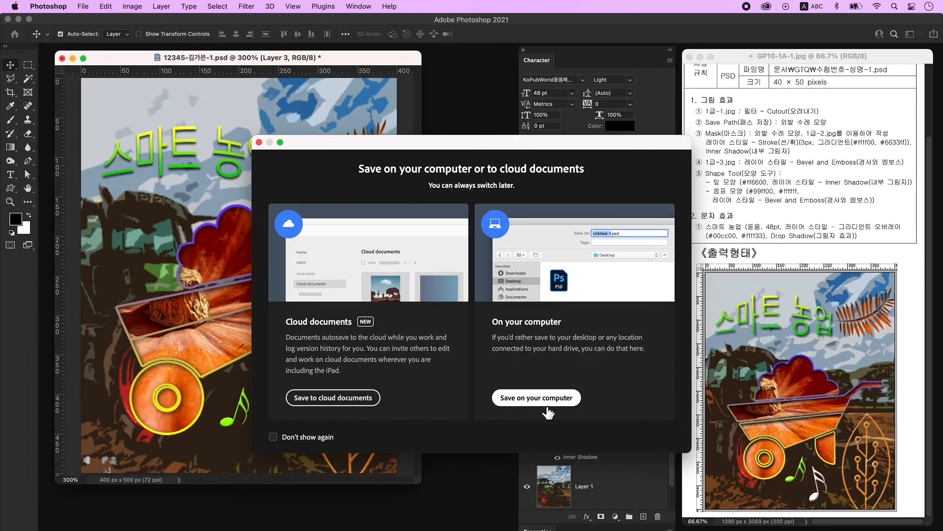
pyautogui.click(545, 404)
pyautogui.click(518, 328)
pyautogui.click(456, 409)
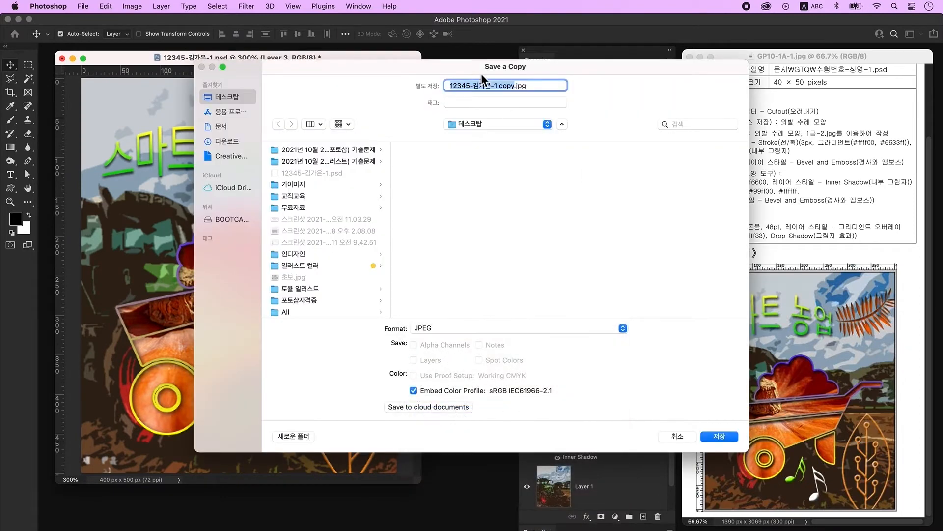
pyautogui.press('Return')
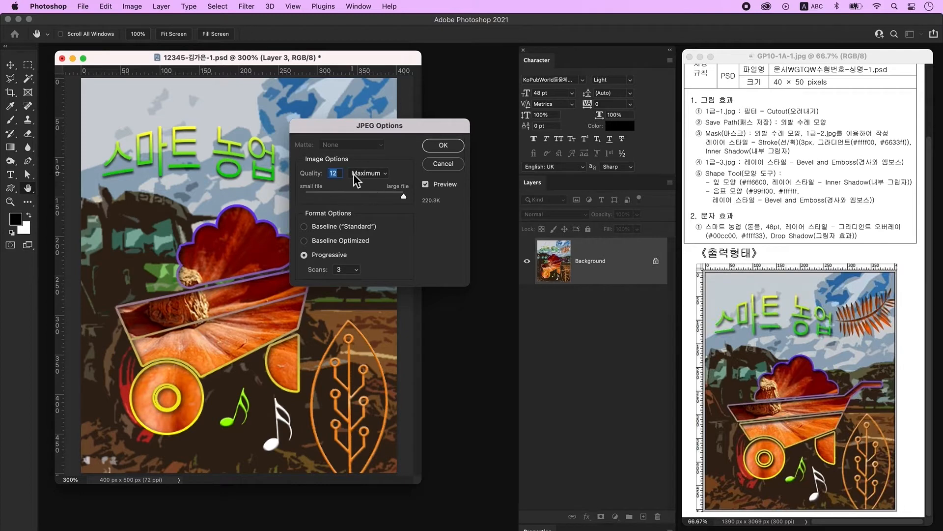
pyautogui.click(452, 146)
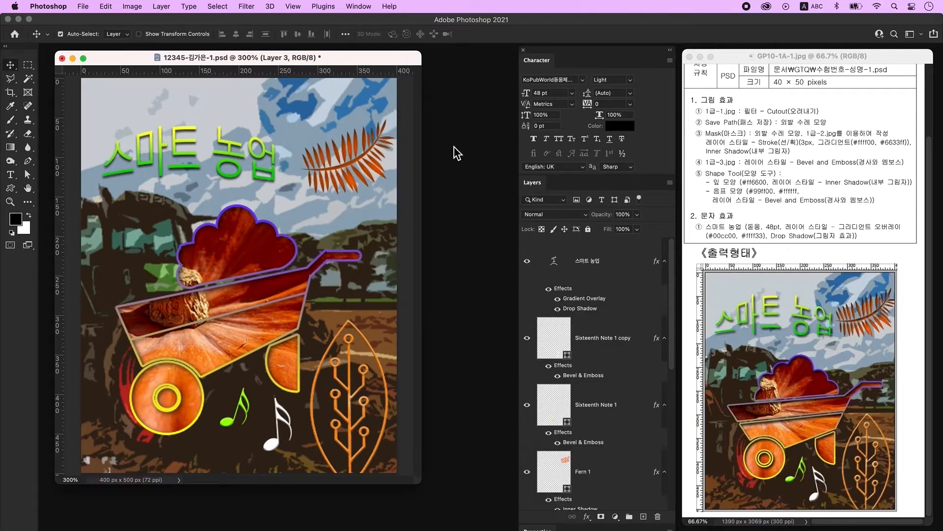
# - Resize the image to 40 × 50 pixels and save the composite as a PSD
pyautogui.click(130, 8)
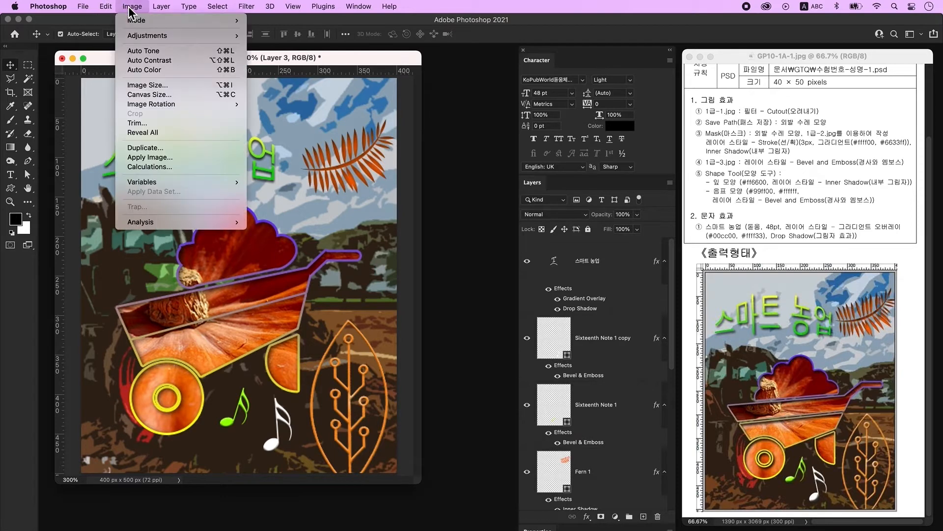
pyautogui.click(137, 86)
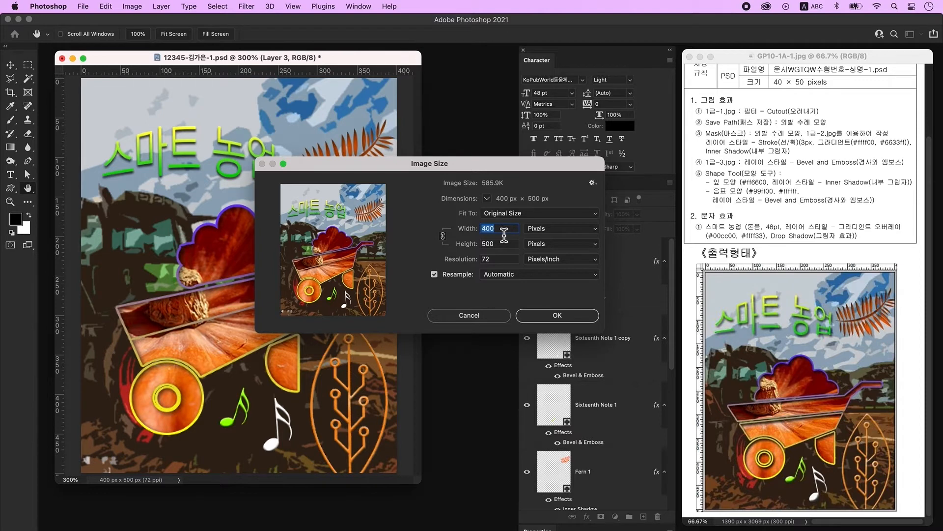
pyautogui.write('40')
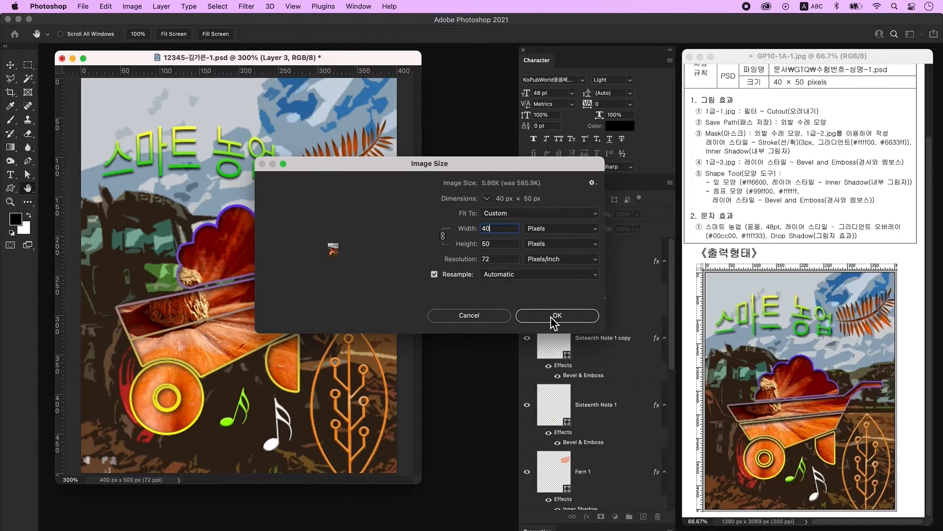
pyautogui.click(552, 317)
pyautogui.click(84, 6)
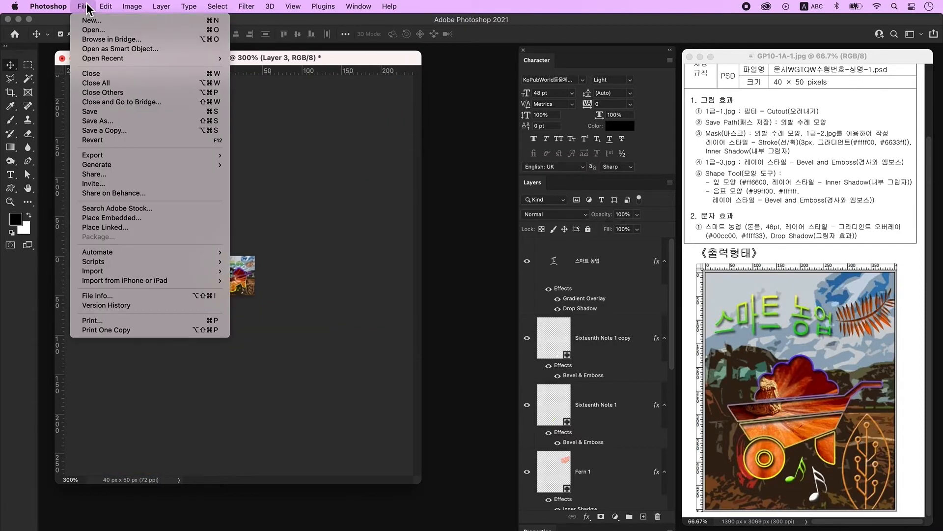
pyautogui.click(100, 113)
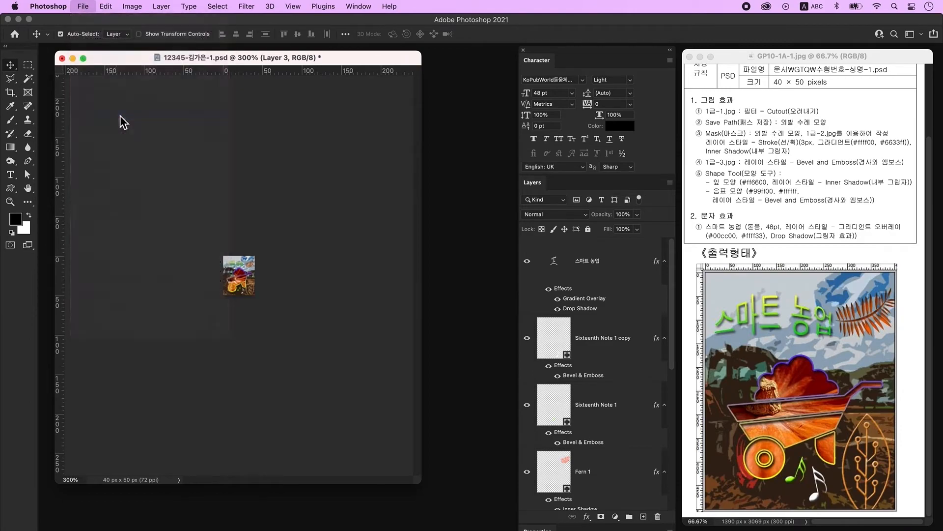
pyautogui.click(608, 267)
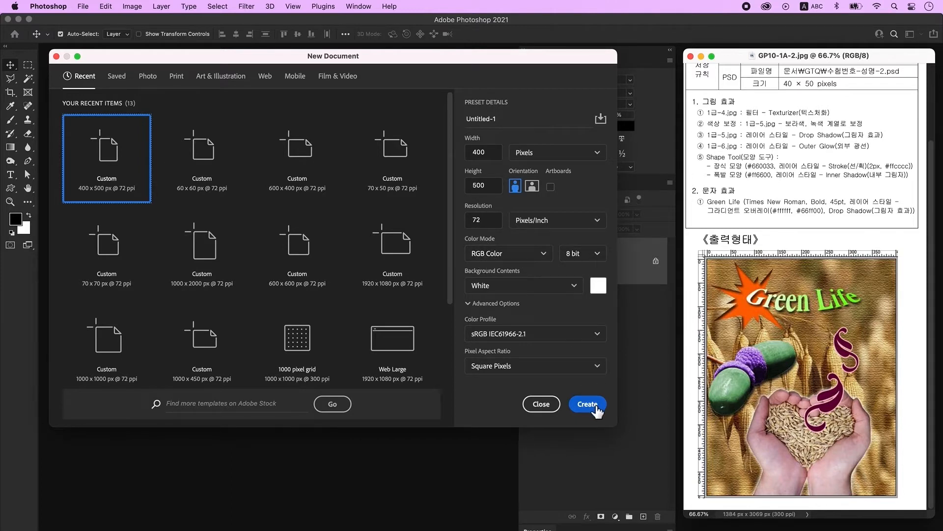
# - Create the 400 × 500 px document, zoom to 300%, and show rulers
pyautogui.click(587, 404)
pyautogui.press('super+plus')
pyautogui.press('super+plus')
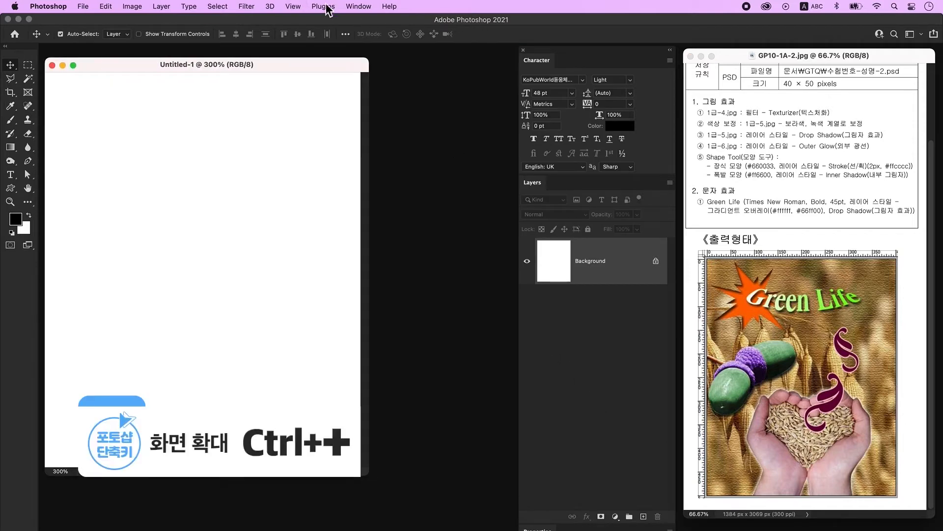
pyautogui.moveTo(298, 66); pyautogui.dragTo(305, 58)
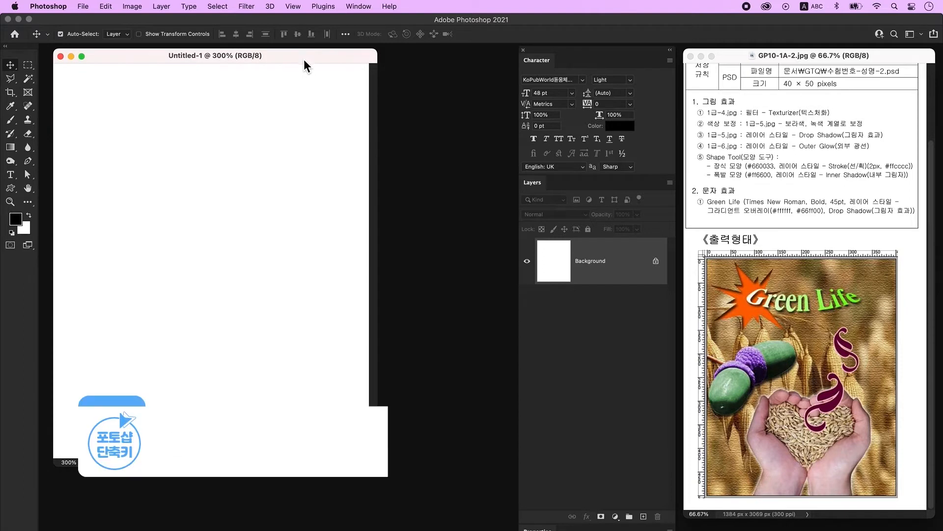
pyautogui.press('super+r')
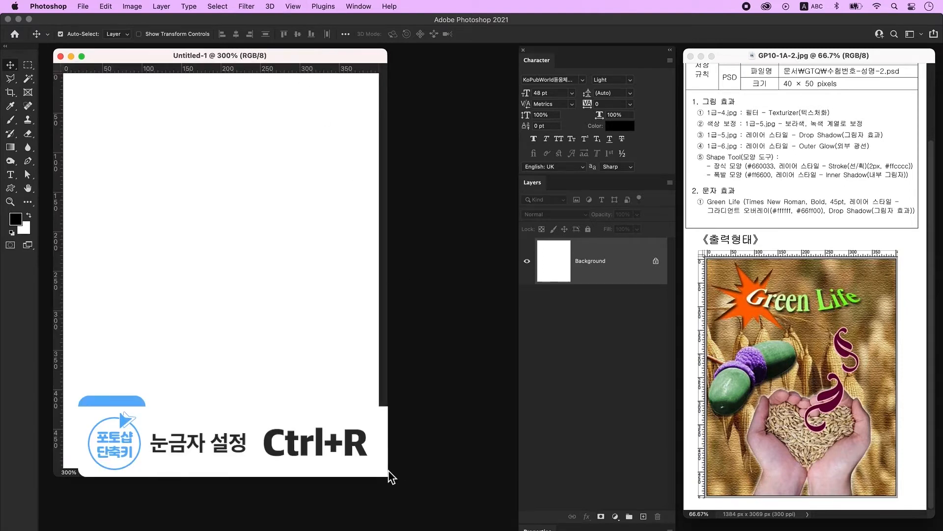
pyautogui.moveTo(389, 469); pyautogui.dragTo(431, 484)
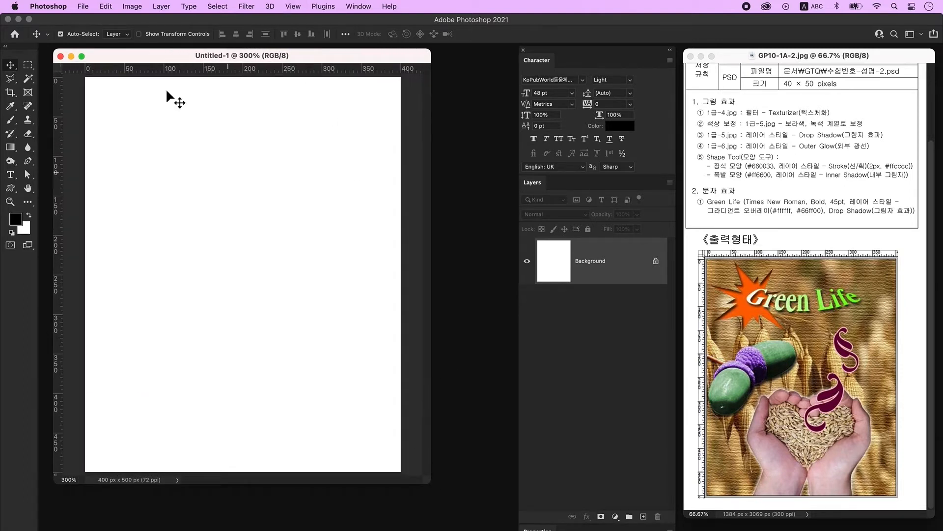
# - Save the new document on the computer as '12345-성명-2'
pyautogui.click(83, 7)
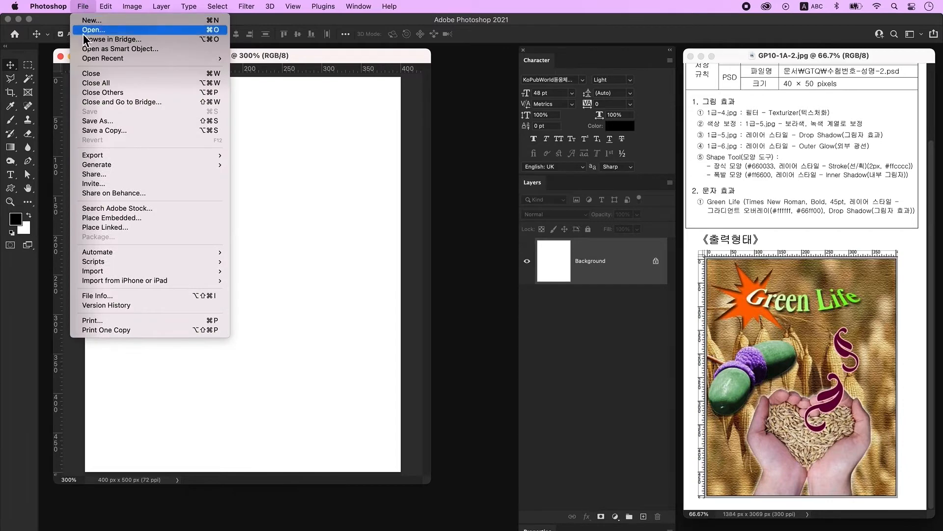
pyautogui.click(102, 123)
pyautogui.click(539, 393)
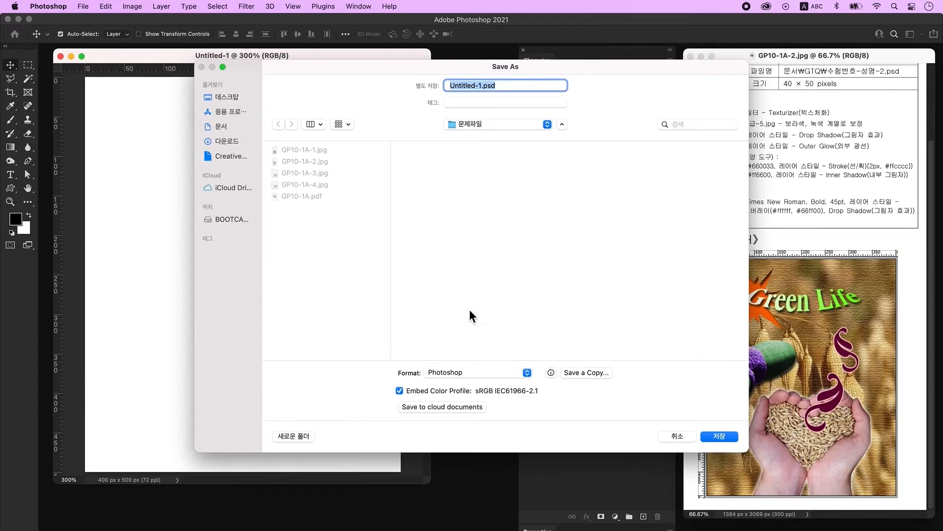
pyautogui.click(227, 97)
pyautogui.write('12345-성명-2')
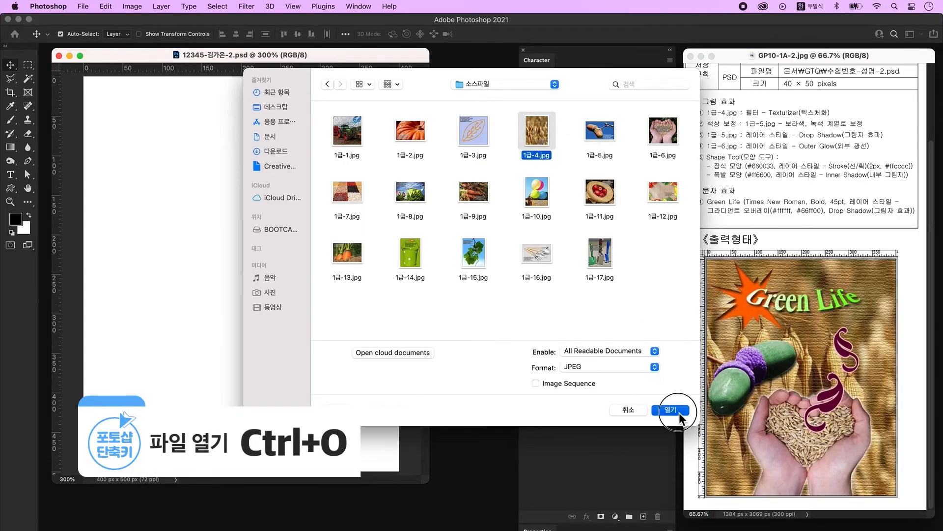
# - Bring the 1급-4.jpg oat photo into the PSD, scale it to about 88%, and align it to the canvas
pyautogui.click(671, 409)
pyautogui.moveTo(109, 81); pyautogui.dragTo(376, 143)
pyautogui.moveTo(377, 200); pyautogui.dragTo(252, 208)
pyautogui.click(428, 206)
pyautogui.press('super+w')
pyautogui.press('super+t')
pyautogui.moveTo(111, 327); pyautogui.dragTo(165, 326)
pyautogui.moveTo(288, 250); pyautogui.dragTo(177, 242)
pyautogui.moveTo(251, 254); pyautogui.dragTo(219, 253)
pyautogui.press('Return')
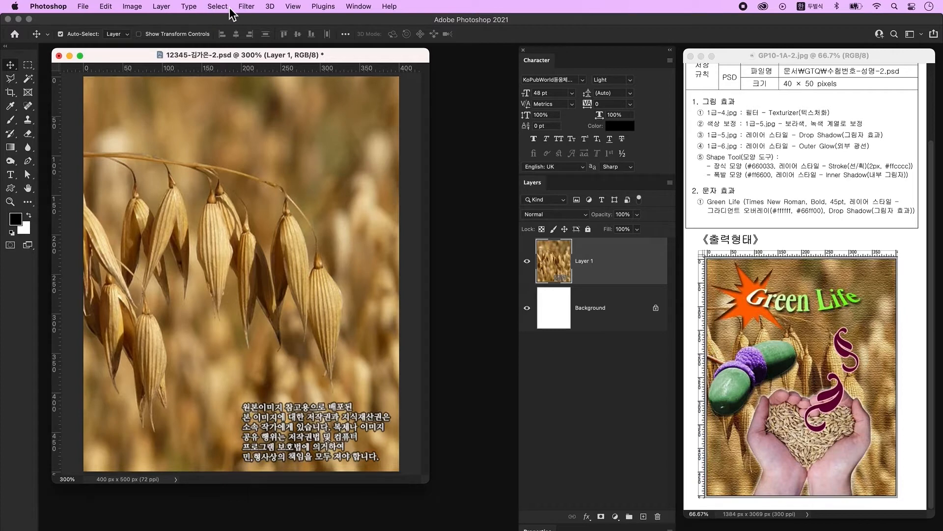
# - Open the Filter Gallery on the oat image and choose the Texturizer filter
pyautogui.click(248, 7)
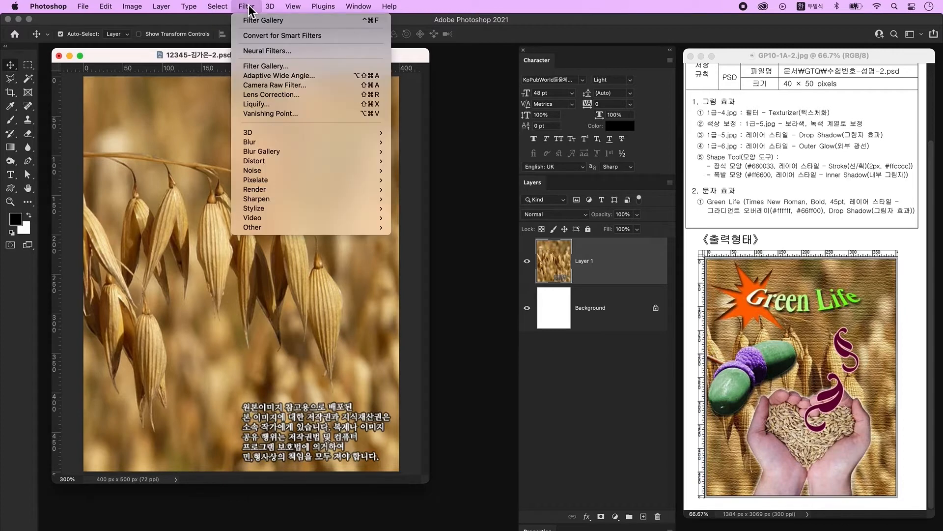
pyautogui.click(278, 66)
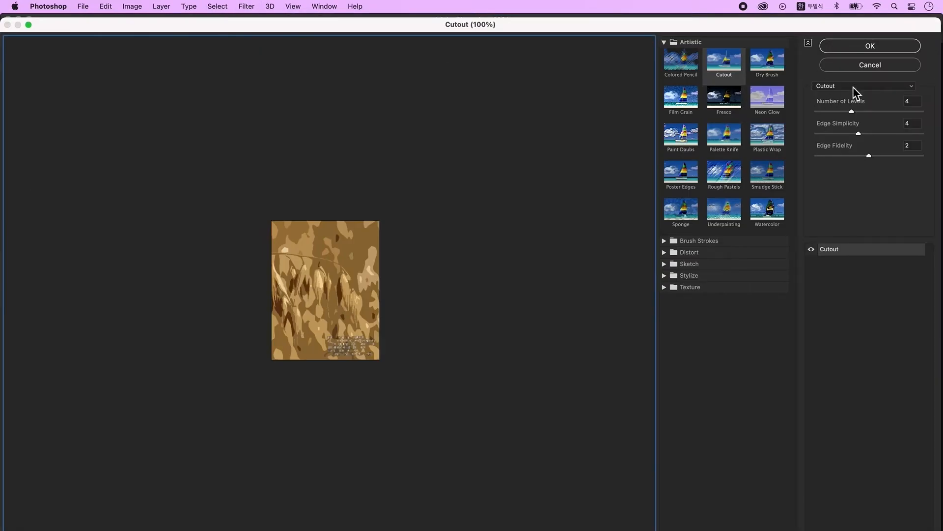
pyautogui.click(856, 87)
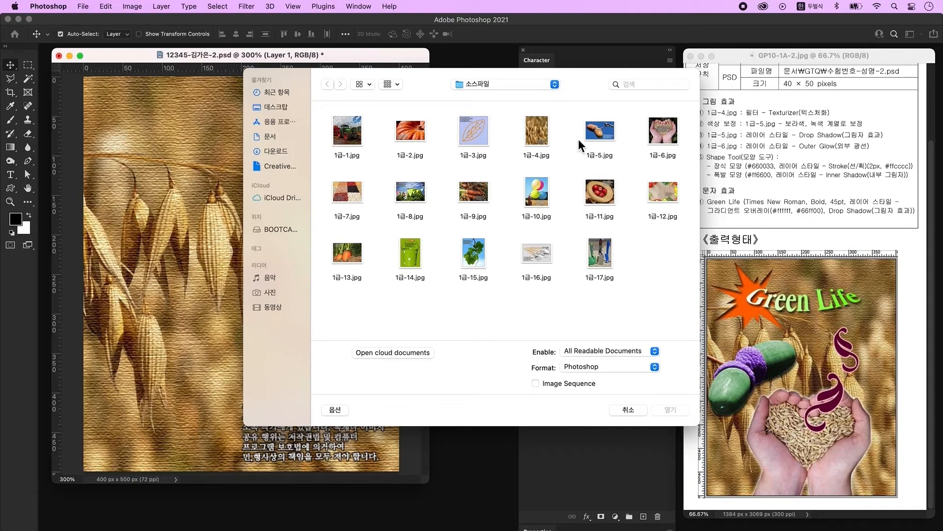
# - Open 1급-5.jpg and convert its locked Background into Layer 0
pyautogui.click(603, 137)
pyautogui.click(681, 405)
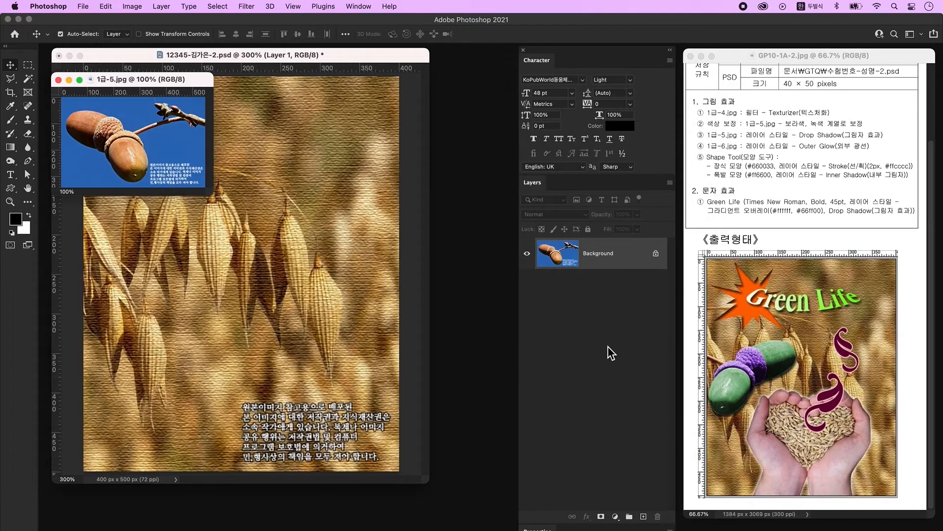
pyautogui.doubleClick(645, 256)
pyautogui.click(572, 278)
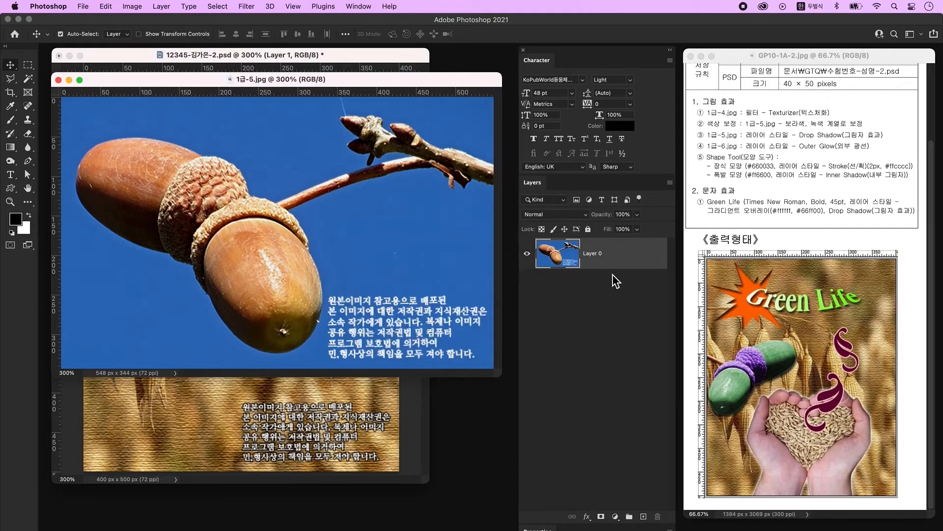
# - Magic Wand the blue sky around the acorn and delete it to transparency
pyautogui.click(29, 80)
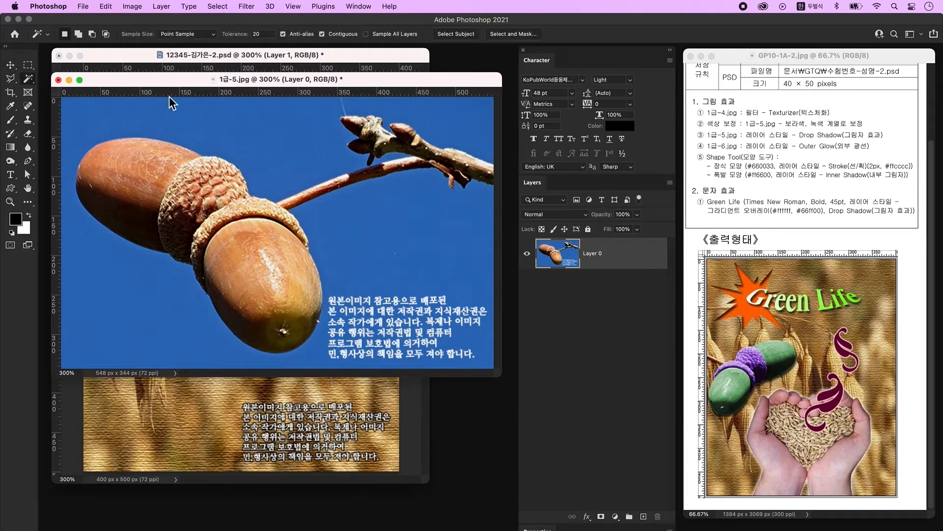
pyautogui.click(281, 126)
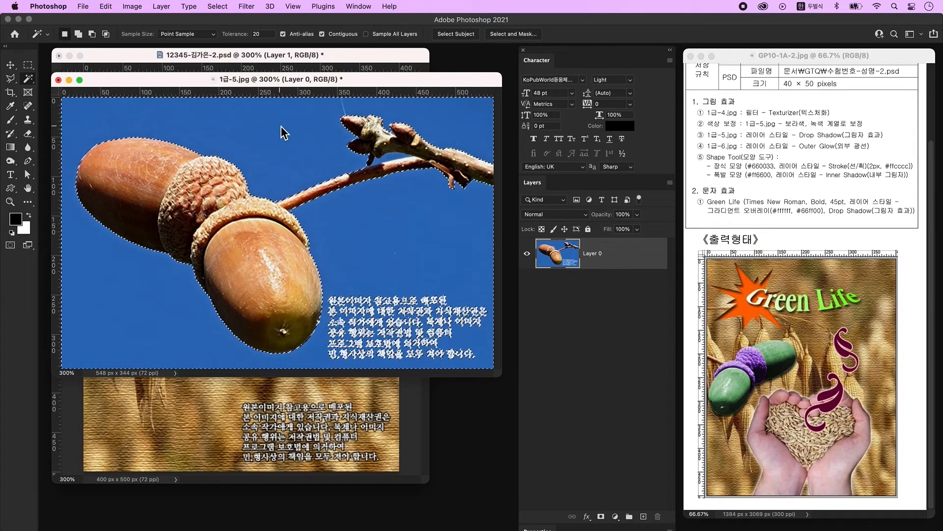
pyautogui.press('Delete')
pyautogui.press('super+d')
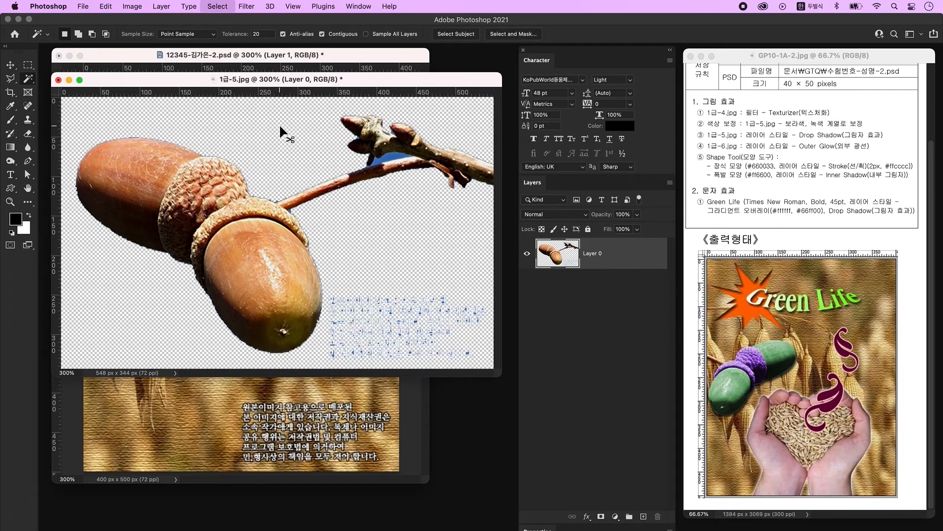
# - Outline the watermark text with the Polygonal Lasso and delete it
pyautogui.click(10, 79)
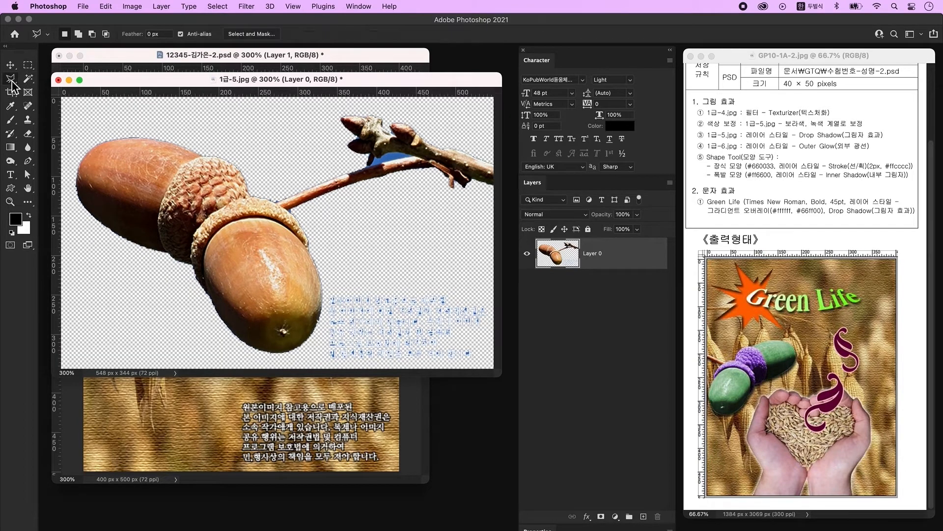
pyautogui.click(333, 277)
pyautogui.click(319, 365)
pyautogui.click(492, 366)
pyautogui.click(497, 287)
pyautogui.click(334, 277)
pyautogui.press('Delete')
# - Outline the branch twig with the Polygonal Lasso, delete it and deselect
pyautogui.click(306, 121)
pyautogui.click(359, 199)
pyautogui.click(497, 215)
pyautogui.click(495, 98)
pyautogui.click(306, 121)
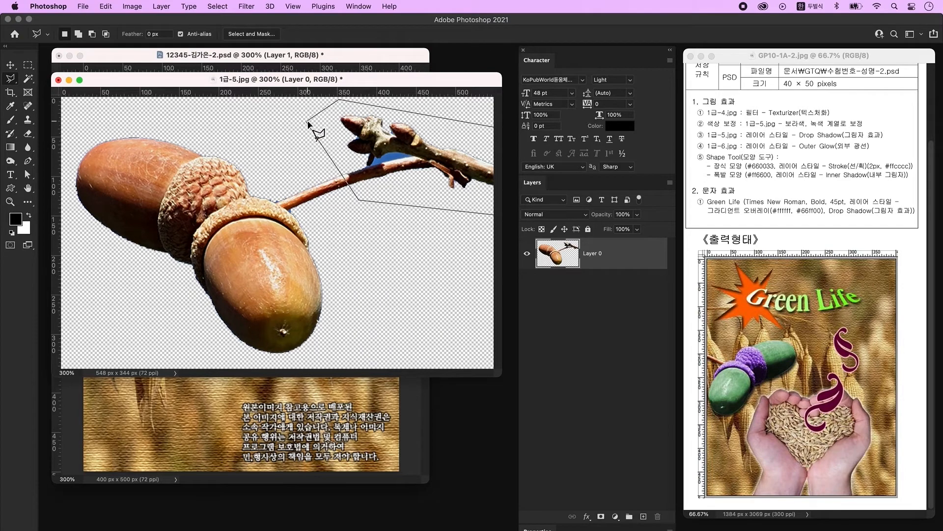
pyautogui.press('Delete')
pyautogui.hotkey('ctrl', 'd')
# - Drag the cut-out acorn into the composite PSD as Layer 2
pyautogui.press('v')
pyautogui.moveTo(315, 78); pyautogui.dragTo(457, 197)
pyautogui.moveTo(344, 334); pyautogui.dragTo(137, 256)
pyautogui.click(455, 250)
pyautogui.moveTo(370, 198); pyautogui.dragTo(356, 221)
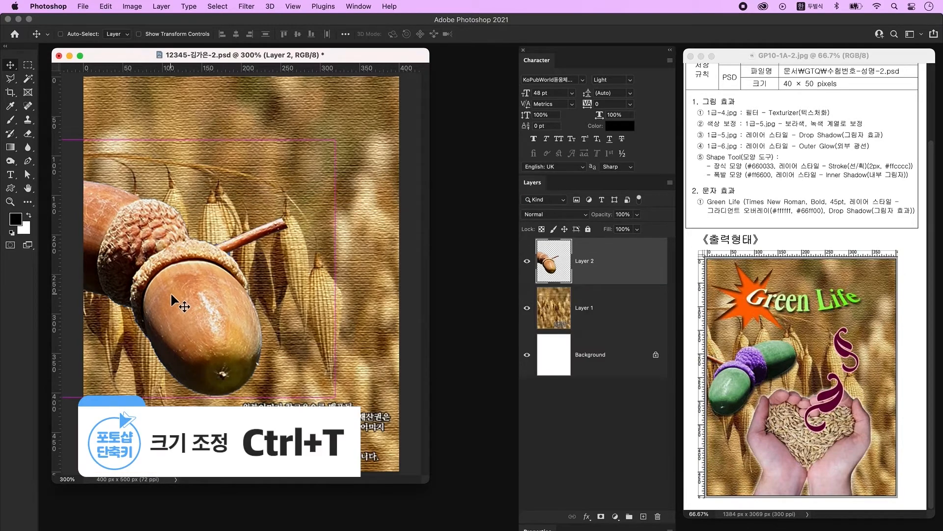
# - Flip the acorn horizontally, scale it to about 62% and place it left-middle
pyautogui.hotkey('ctrl', 't')
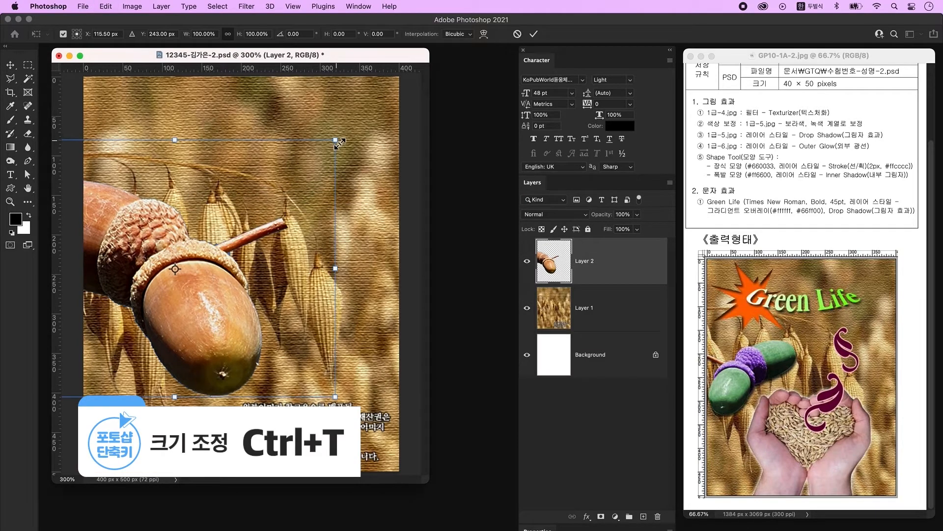
pyautogui.rightClick(217, 250)
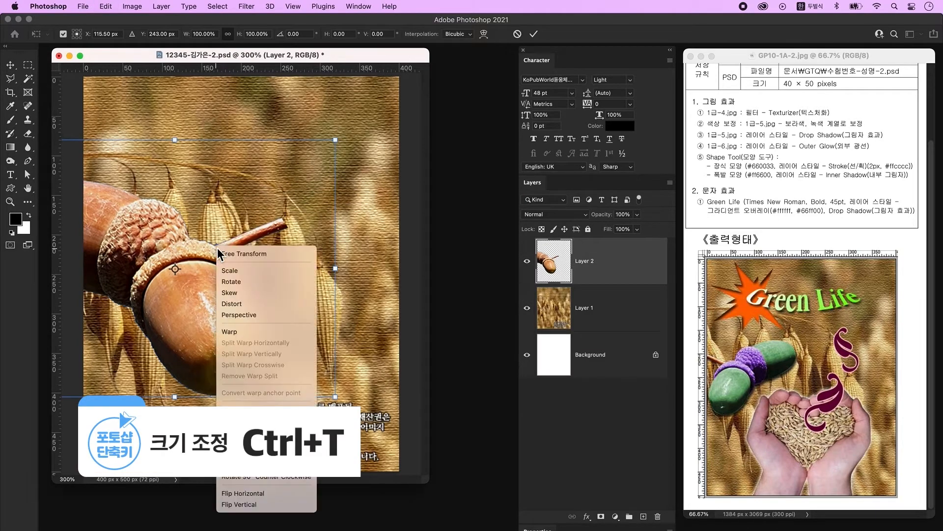
pyautogui.click(273, 493)
pyautogui.moveTo(332, 269); pyautogui.dragTo(256, 267)
pyautogui.moveTo(167, 278); pyautogui.dragTo(193, 275)
pyautogui.moveTo(284, 265); pyautogui.dragTo(210, 286)
pyautogui.press('Return')
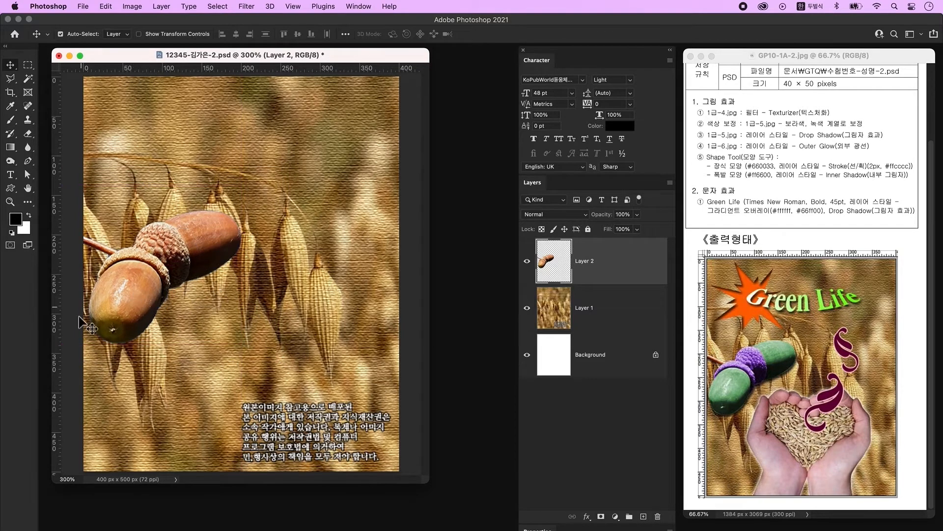
# - Select the back and front acorns with the Quick Selection Tool
pyautogui.moveTo(28, 78); pyautogui.dragTo(81, 89)
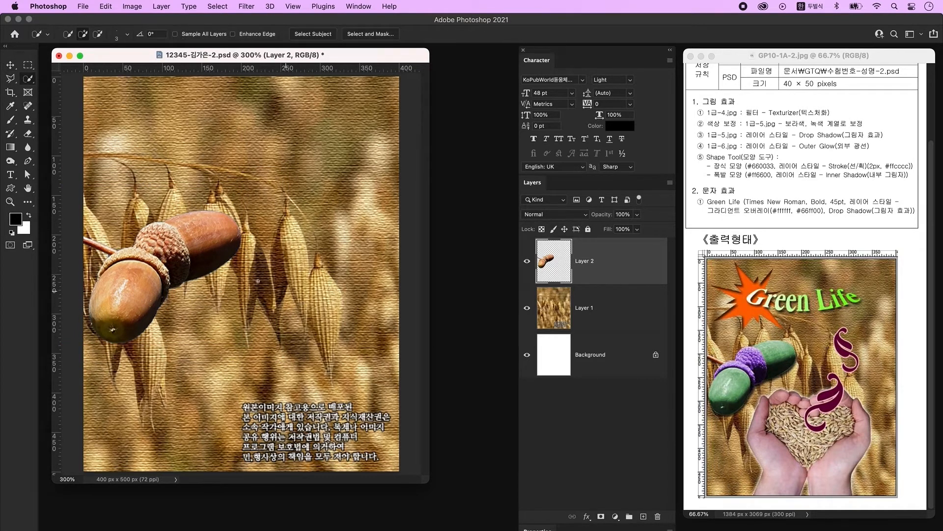
pyautogui.moveTo(200, 226)
pyautogui.mouseDown()
pyautogui.moveTo(226, 221)
pyautogui.moveTo(217, 255)
pyautogui.moveTo(172, 235)
pyautogui.mouseUp()
pyautogui.moveTo(128, 286)
pyautogui.mouseDown()
pyautogui.moveTo(143, 293)
pyautogui.moveTo(130, 314)
pyautogui.mouseUp()
pyautogui.press('alt')
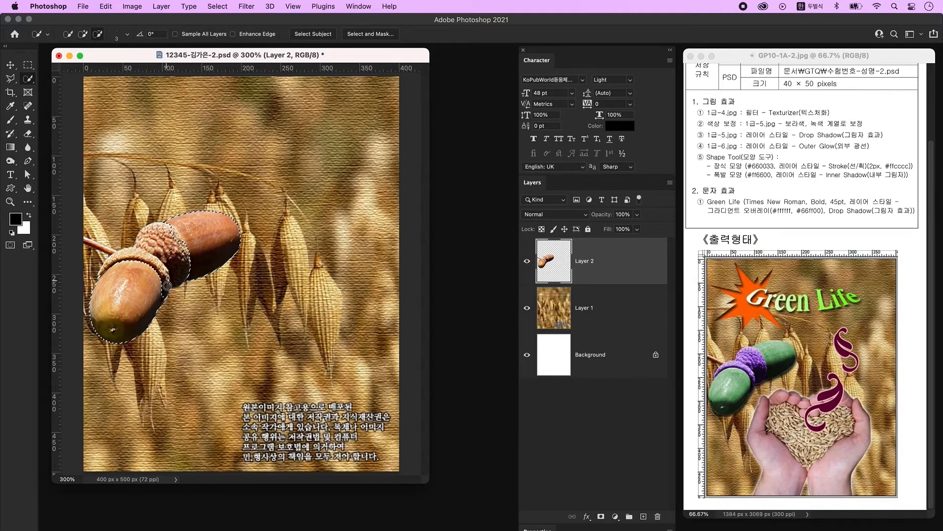
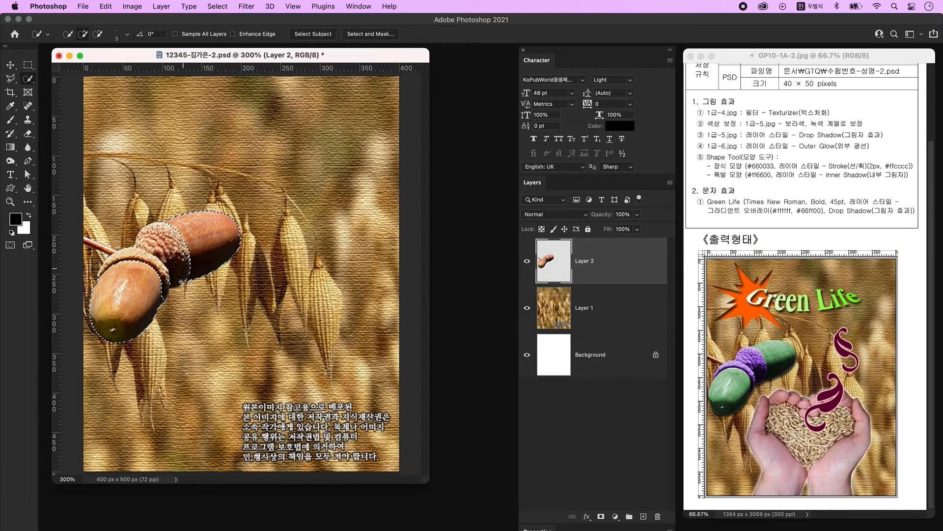
# - Colorize the selected acorns green with Hue/Saturation at saturation 49
pyautogui.hotkey('ctrl', 'u')
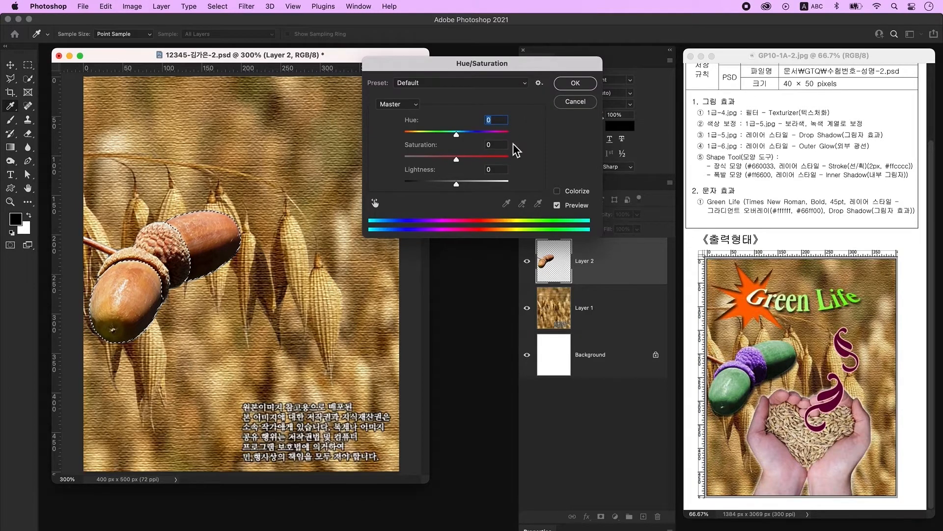
pyautogui.click(574, 193)
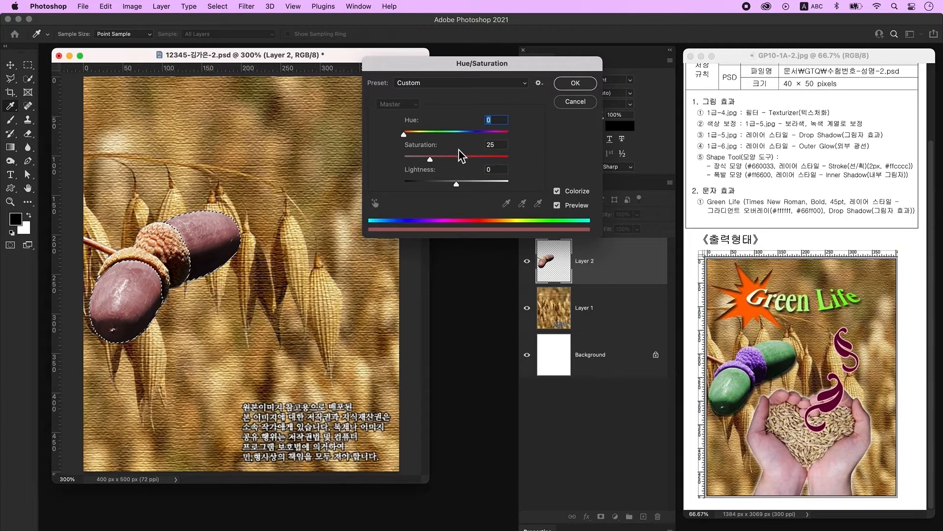
pyautogui.moveTo(430, 159); pyautogui.dragTo(453, 158)
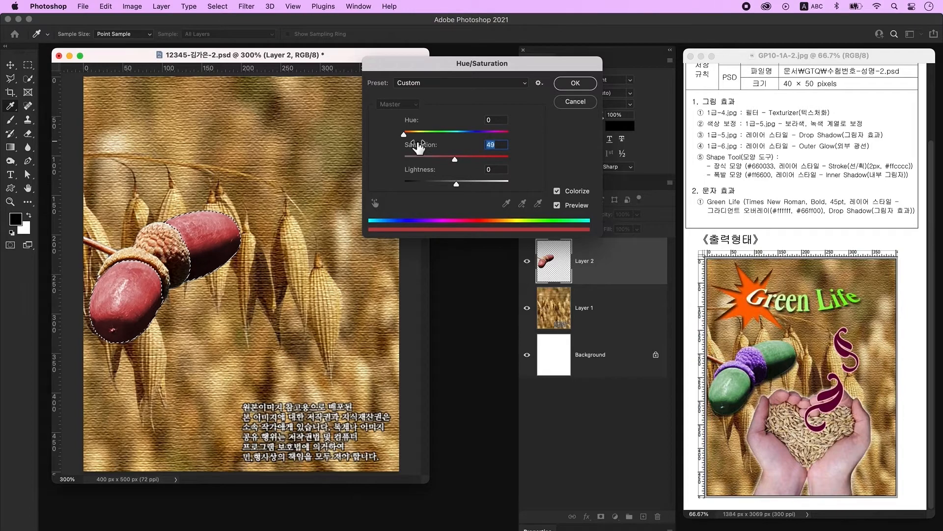
pyautogui.press('Return')
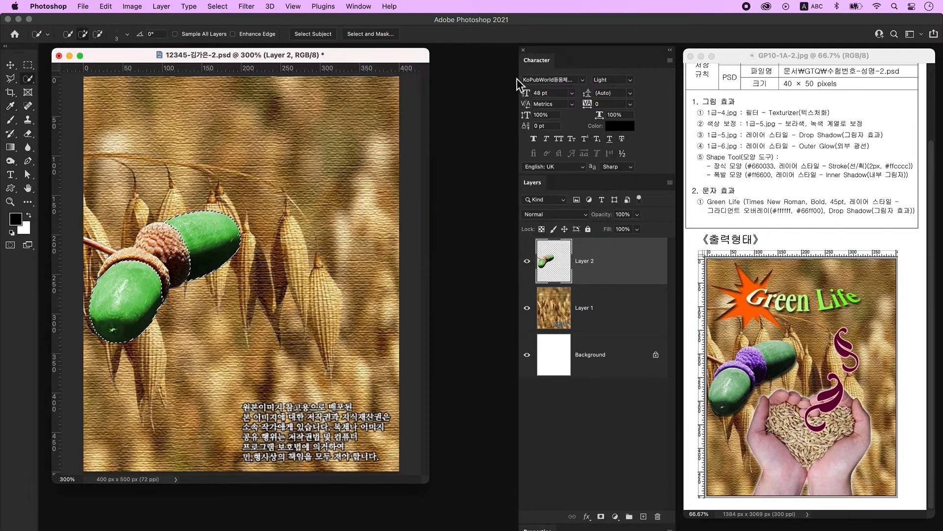
pyautogui.hotkey('ctrl', 'd')
# - Select the acorn caps and stem and colorize them purple
pyautogui.press('w')
pyautogui.moveTo(162, 242)
pyautogui.mouseDown()
pyautogui.moveTo(132, 239)
pyautogui.moveTo(155, 228)
pyautogui.moveTo(175, 243)
pyautogui.mouseUp()
pyautogui.hotkey('ctrl', 'u')
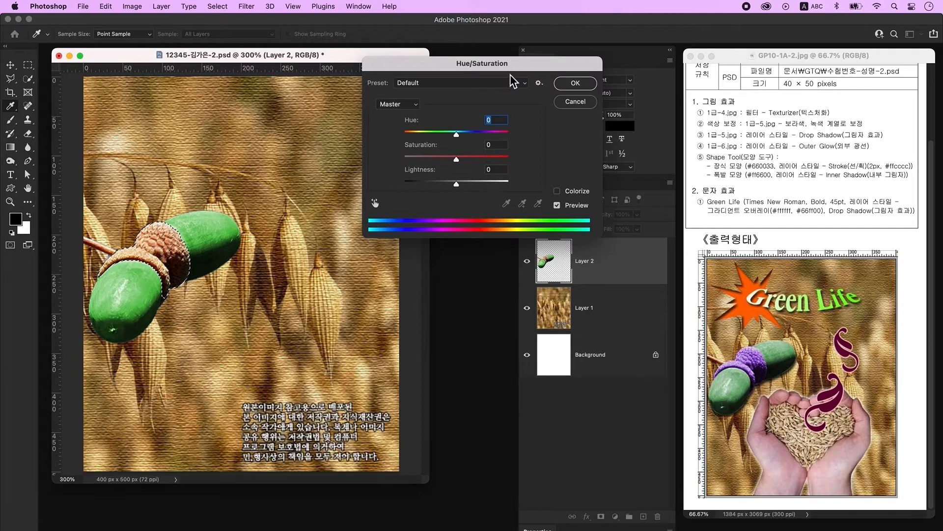
pyautogui.click(575, 192)
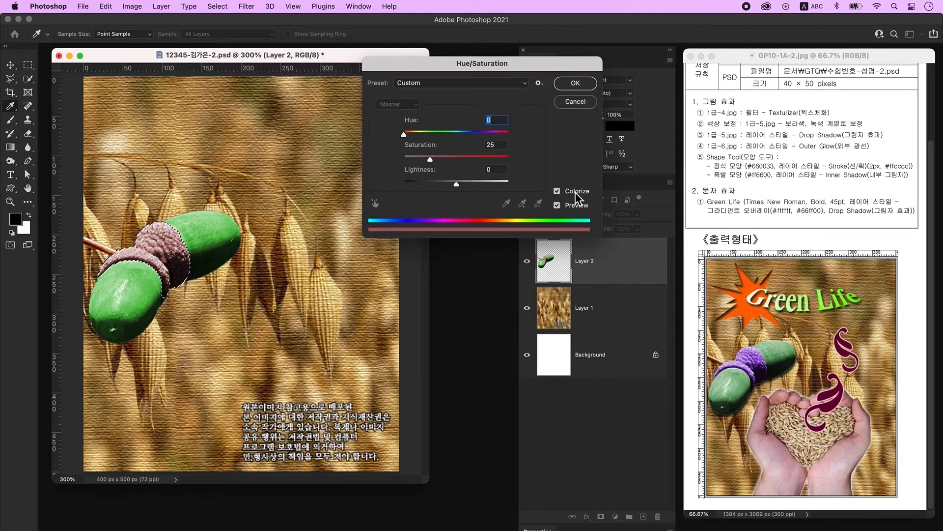
pyautogui.click(494, 133)
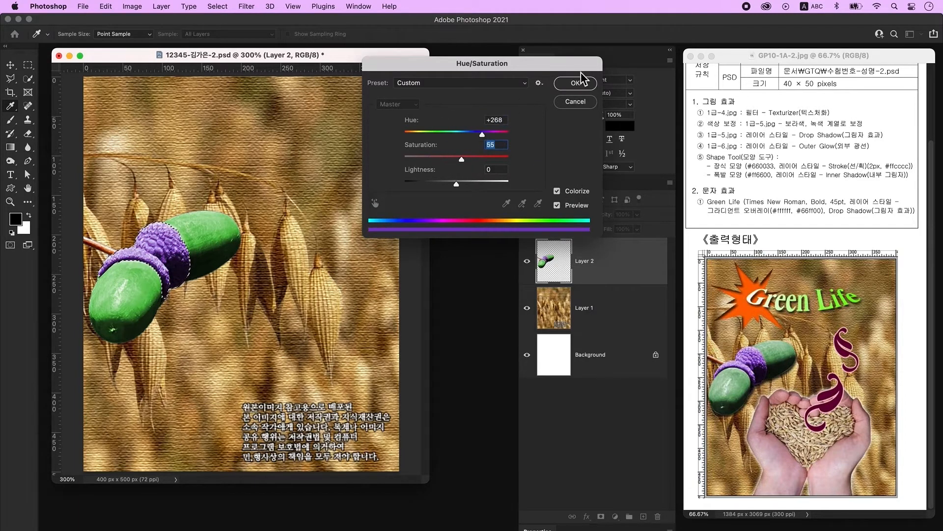
pyautogui.click(576, 83)
pyautogui.hotkey('ctrl', 'd')
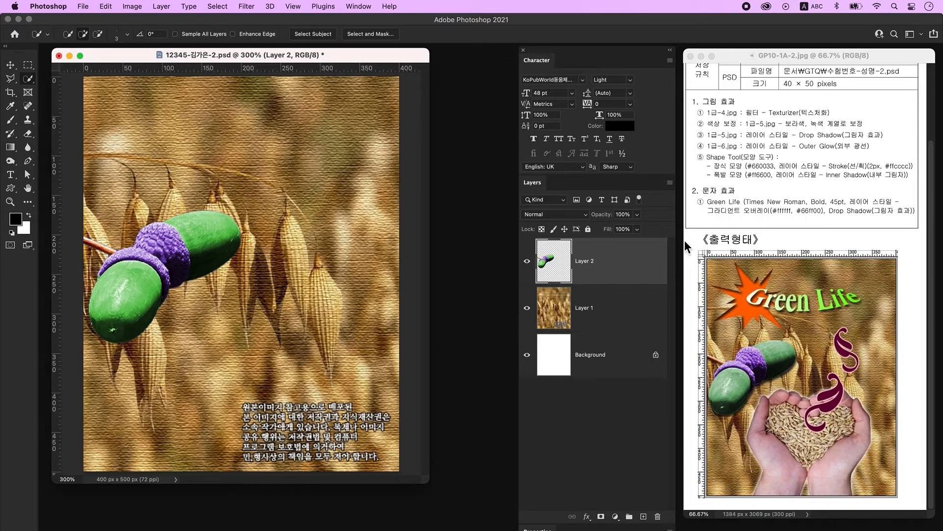
# - Add a Drop Shadow layer effect to the acorn layer
pyautogui.doubleClick(636, 274)
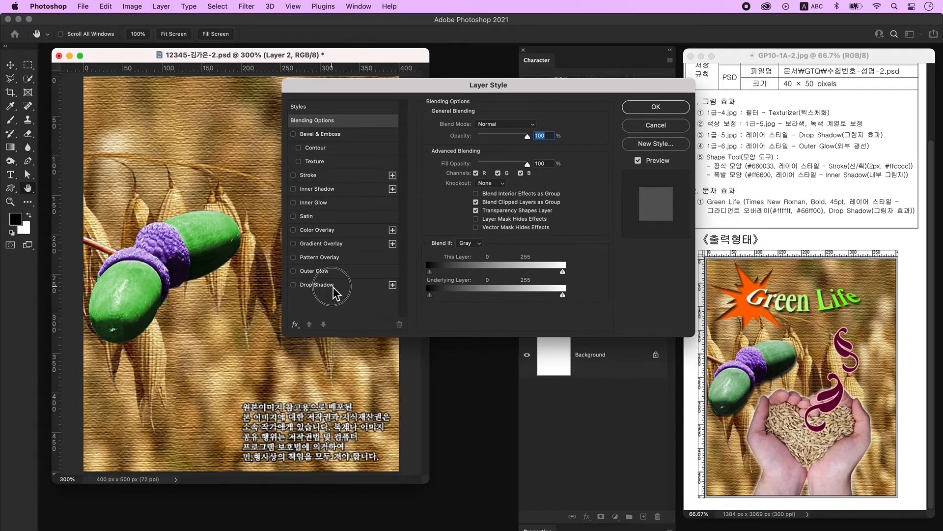
pyautogui.click(317, 285)
pyautogui.click(651, 111)
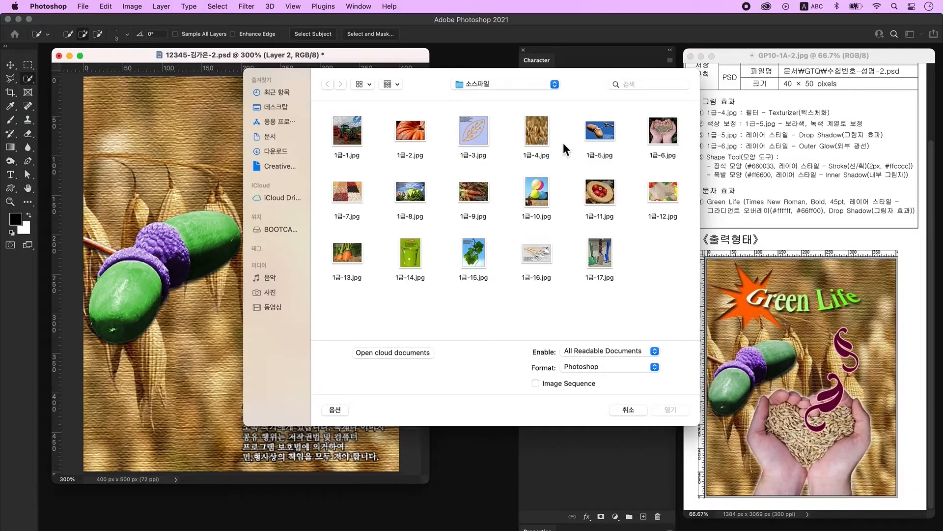
# - Open 1급-6.jpg and cut the hands holding grain onto their own layer
pyautogui.click(663, 132)
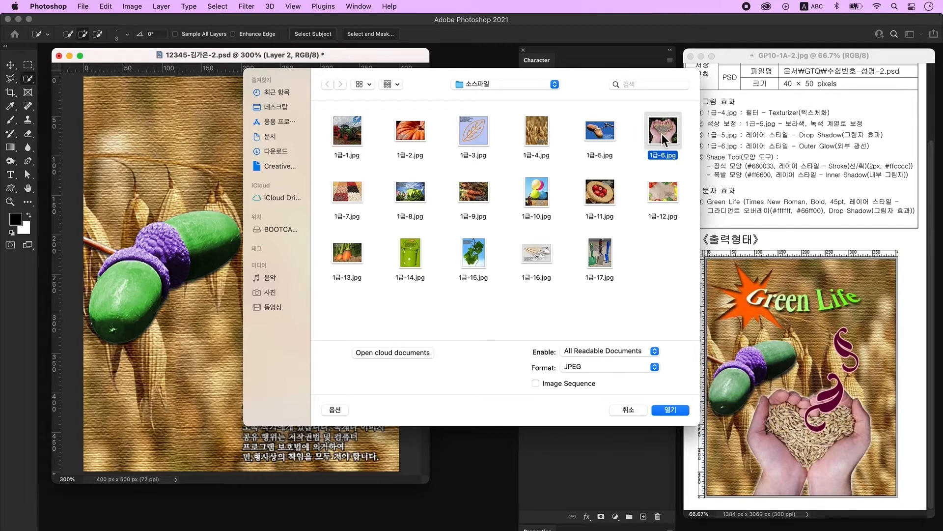
pyautogui.click(666, 413)
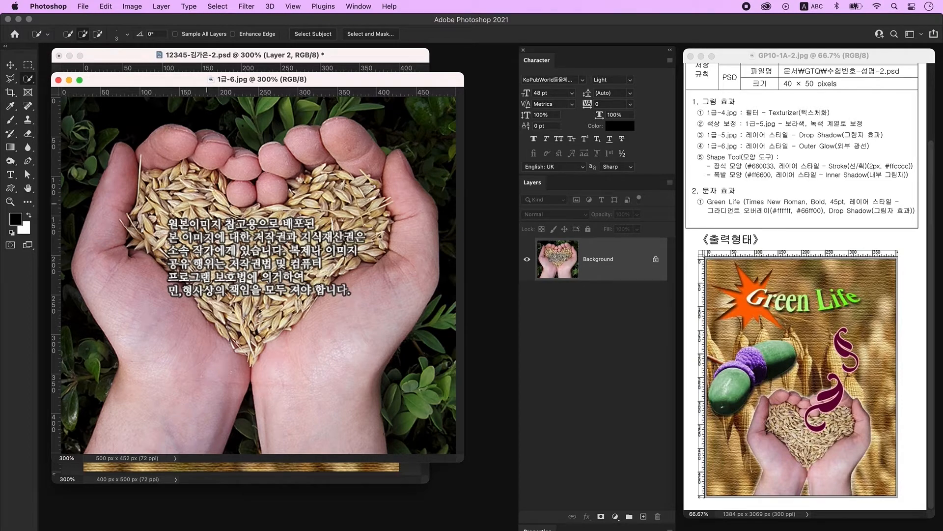
pyautogui.moveTo(138, 183)
pyautogui.mouseDown()
pyautogui.moveTo(110, 376)
pyautogui.moveTo(285, 421)
pyautogui.moveTo(322, 147)
pyautogui.moveTo(207, 158)
pyautogui.moveTo(188, 201)
pyautogui.moveTo(312, 197)
pyautogui.moveTo(306, 283)
pyautogui.mouseUp()
pyautogui.press(']')
pyautogui.press(']')
pyautogui.press(']')
pyautogui.press(']')
pyautogui.press(']')
pyautogui.press(']')
pyautogui.press(']')
pyautogui.press(']')
pyautogui.press(']')
pyautogui.moveTo(171, 207); pyautogui.dragTo(265, 294)
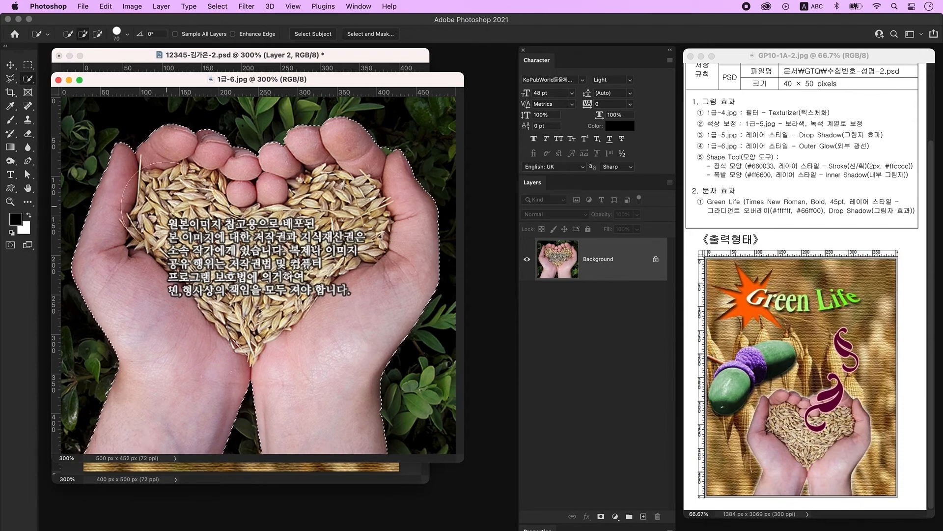
pyautogui.press('[')
pyautogui.press('[')
pyautogui.press('[')
pyautogui.press('[')
pyautogui.press('[')
pyautogui.press('[')
pyautogui.press('[')
pyautogui.press('[')
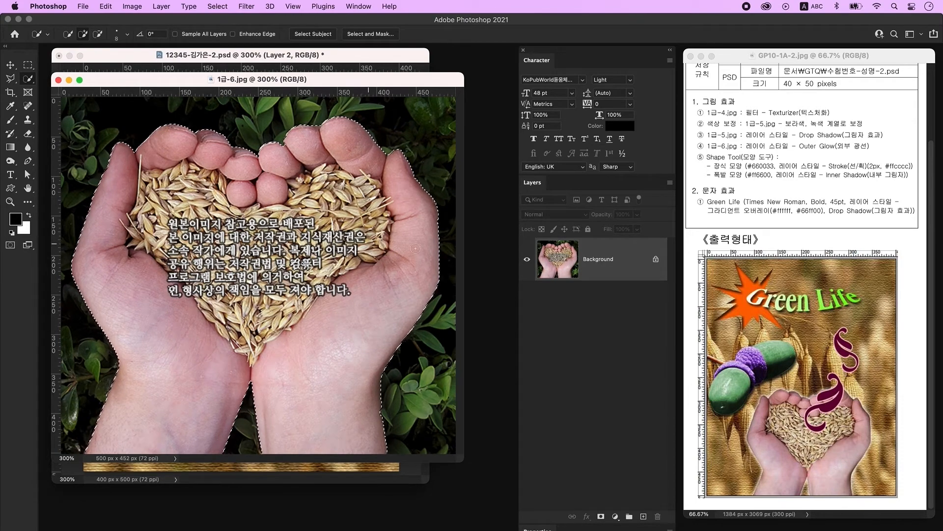
pyautogui.press('super+j')
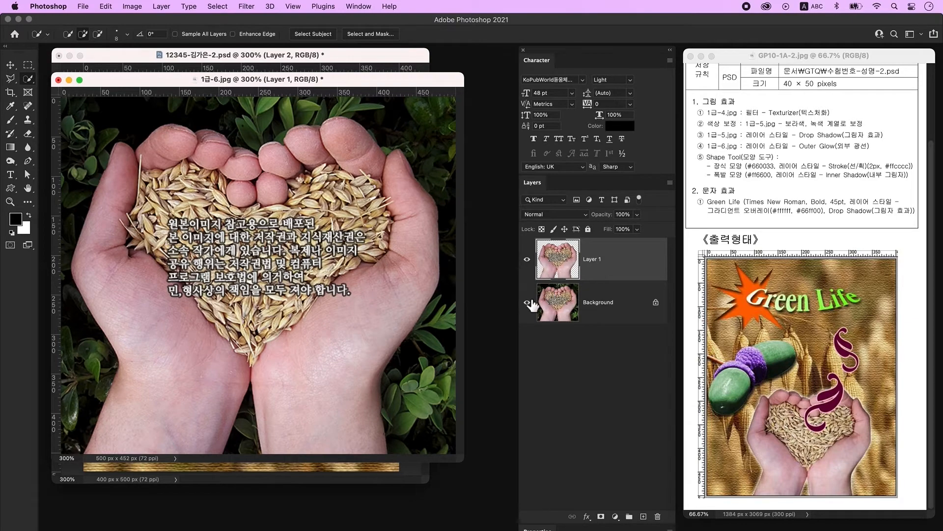
# - Drag the hands cut-out into the poster and close the hands photo
pyautogui.click(527, 302)
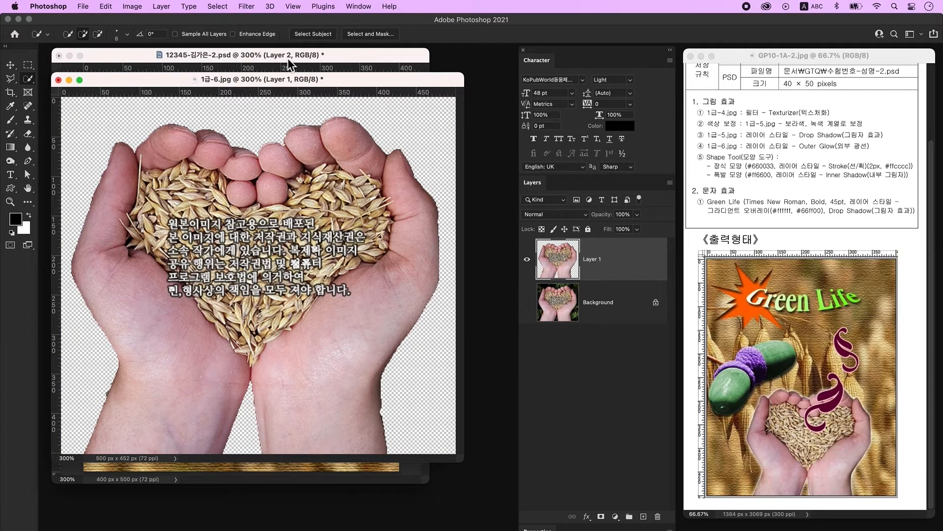
pyautogui.moveTo(270, 75); pyautogui.dragTo(309, 333)
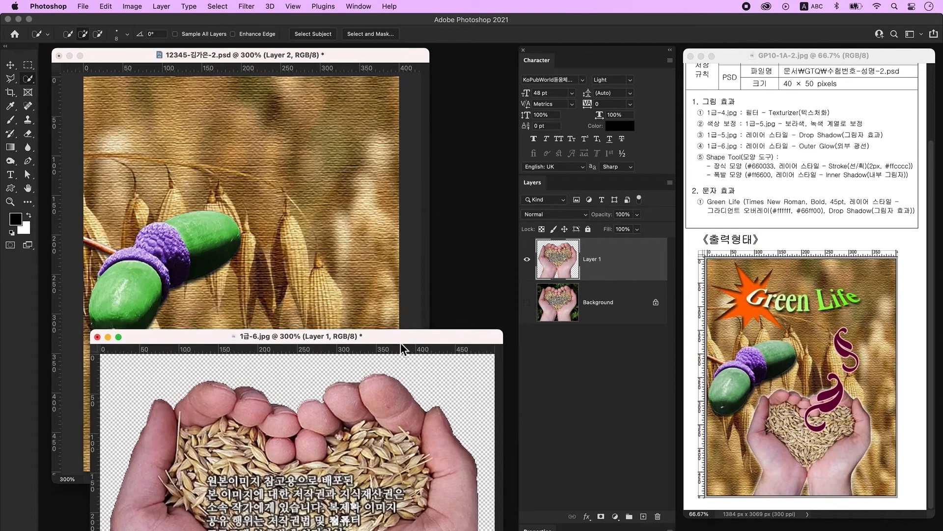
pyautogui.click(10, 64)
pyautogui.moveTo(558, 259); pyautogui.dragTo(371, 260)
pyautogui.click(368, 520)
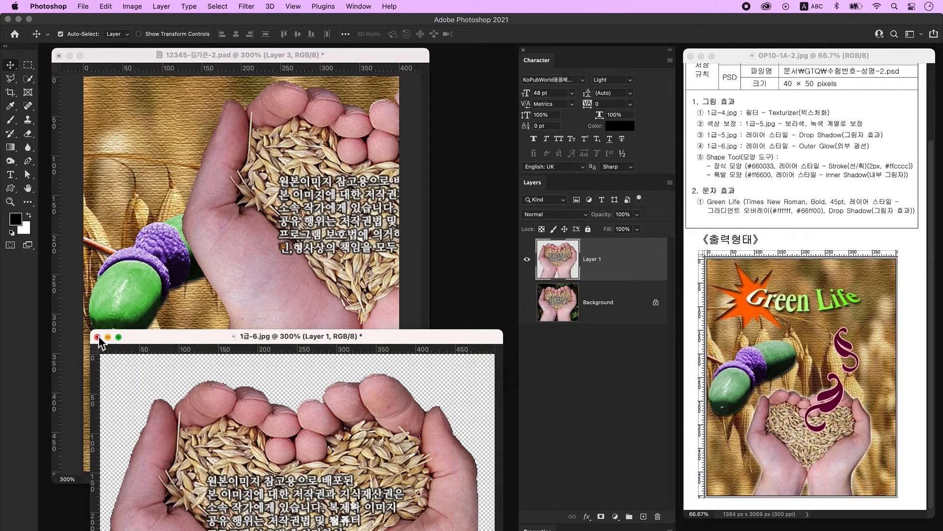
pyautogui.click(98, 336)
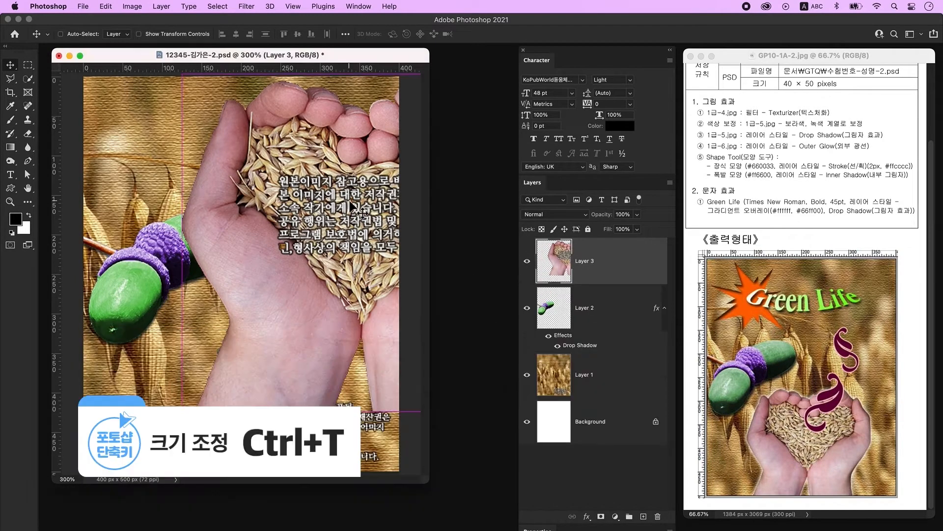
# - Scale the hands to about 66% and place them at the poster's bottom centre
pyautogui.press('super+t')
pyautogui.moveTo(353, 209); pyautogui.dragTo(277, 244)
pyautogui.moveTo(286, 116); pyautogui.dragTo(287, 221)
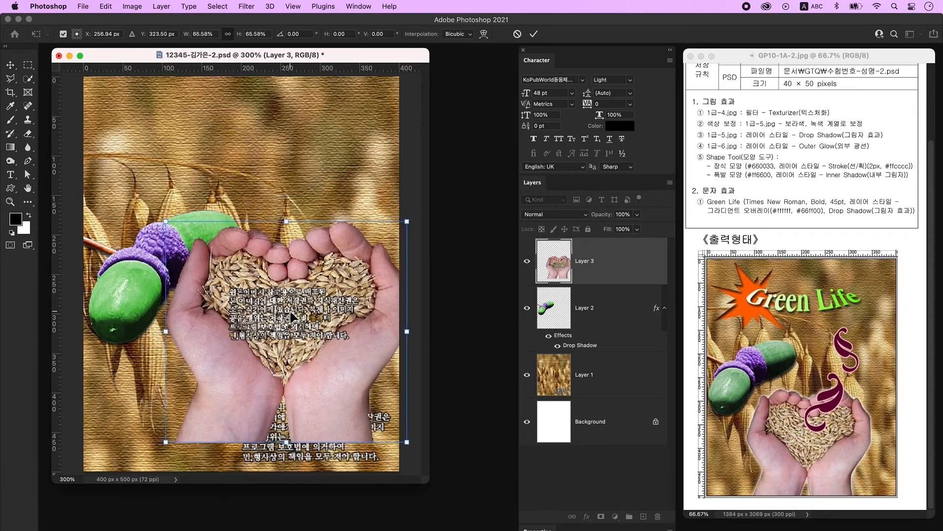
pyautogui.moveTo(294, 314); pyautogui.dragTo(275, 346)
pyautogui.moveTo(268, 250); pyautogui.dragTo(269, 292)
pyautogui.moveTo(299, 322); pyautogui.dragTo(284, 321)
pyautogui.press('Return')
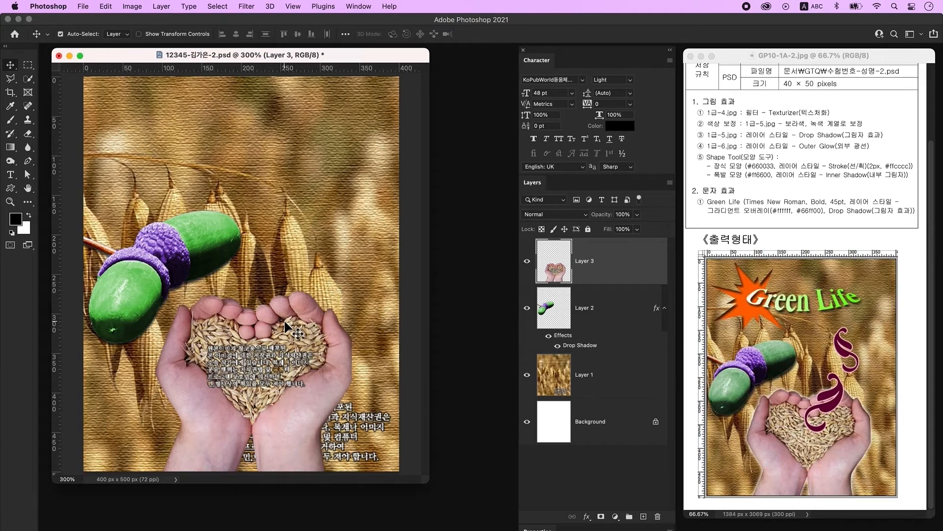
# - Give the hands layer an Outer Glow and add a new empty layer
pyautogui.doubleClick(632, 257)
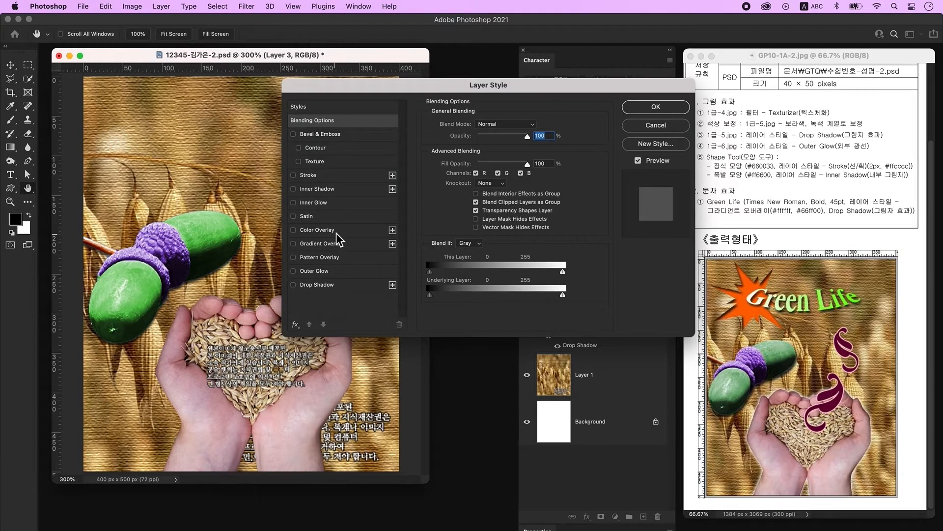
pyautogui.click(315, 270)
pyautogui.click(656, 106)
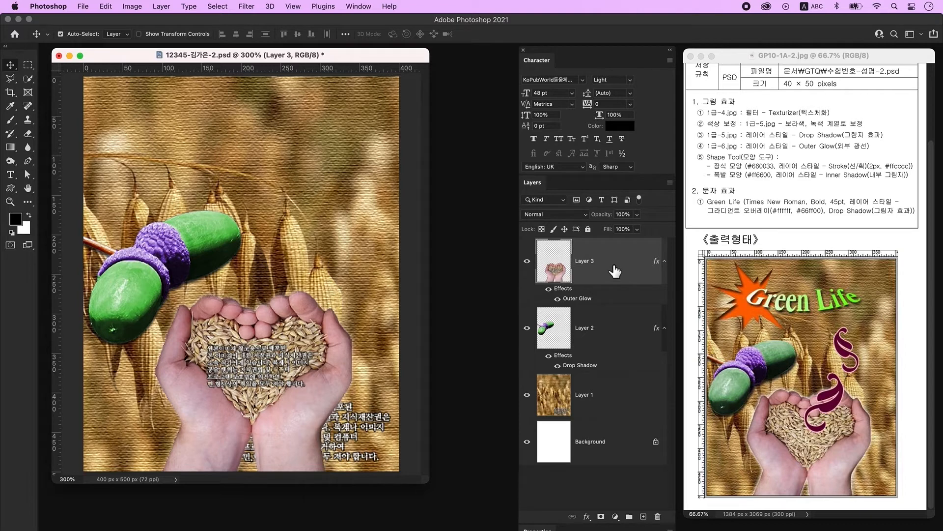
pyautogui.click(644, 516)
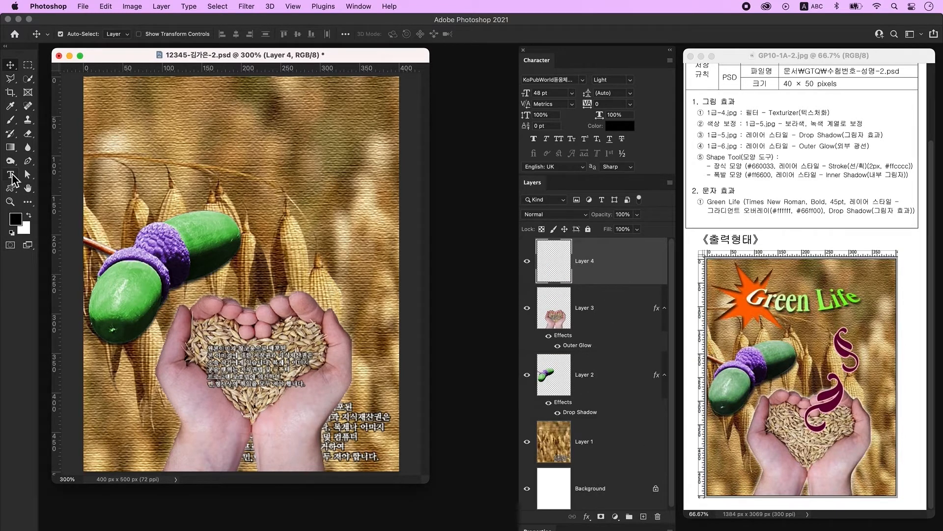
# - Draw a Leaf Ornament custom shape above the hands, filled #660033
pyautogui.click(10, 187)
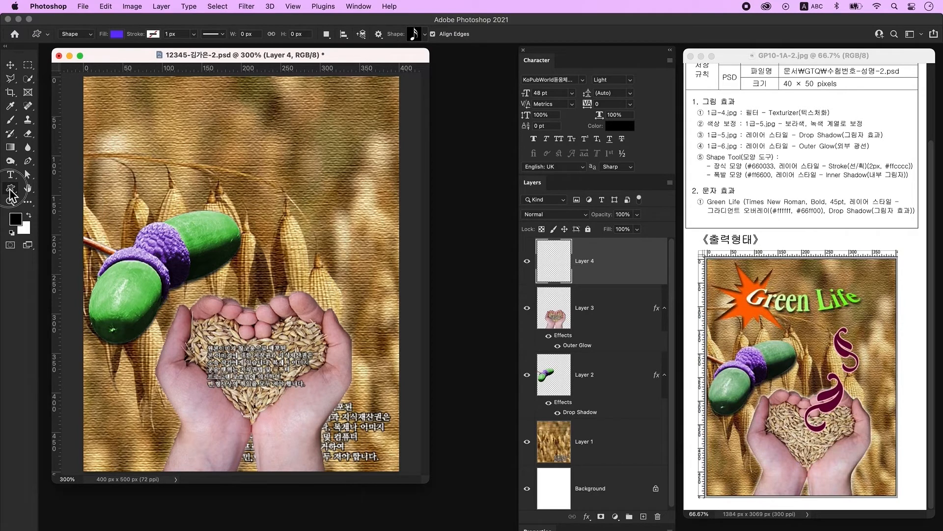
pyautogui.click(120, 37)
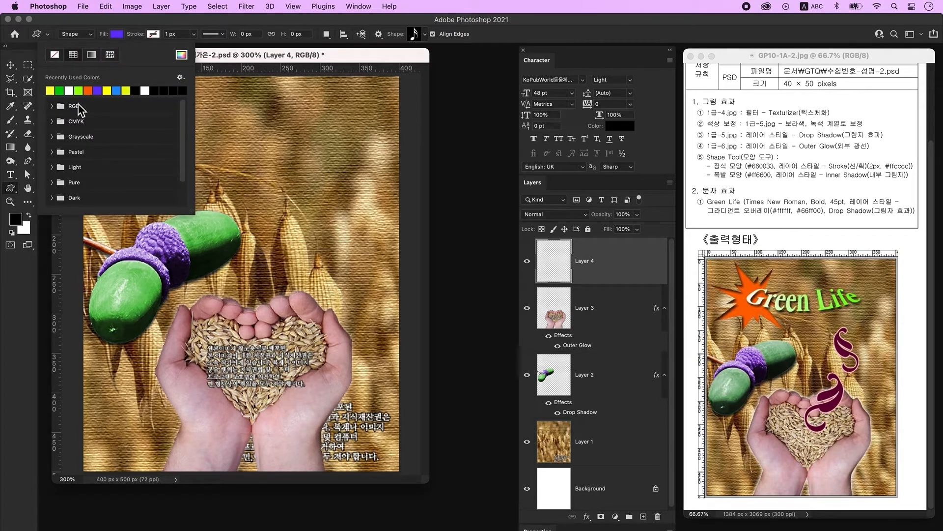
pyautogui.click(88, 91)
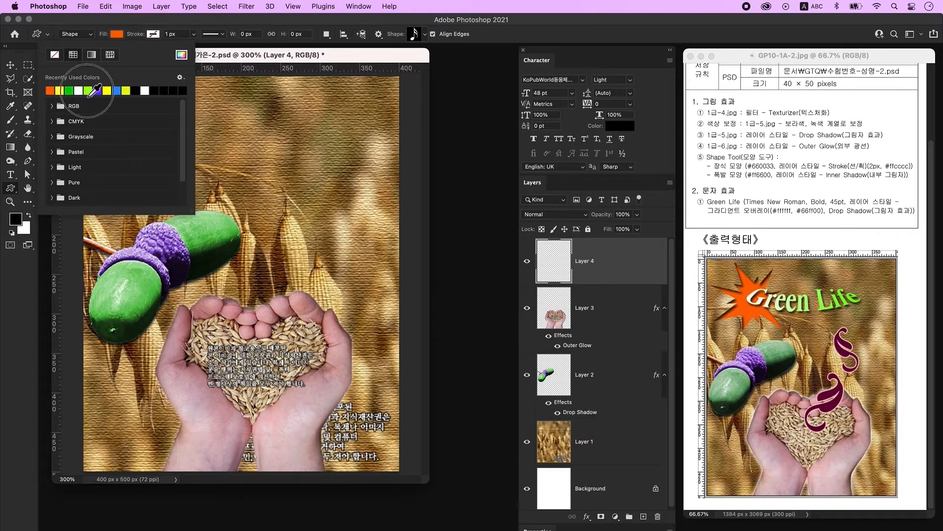
pyautogui.click(230, 54)
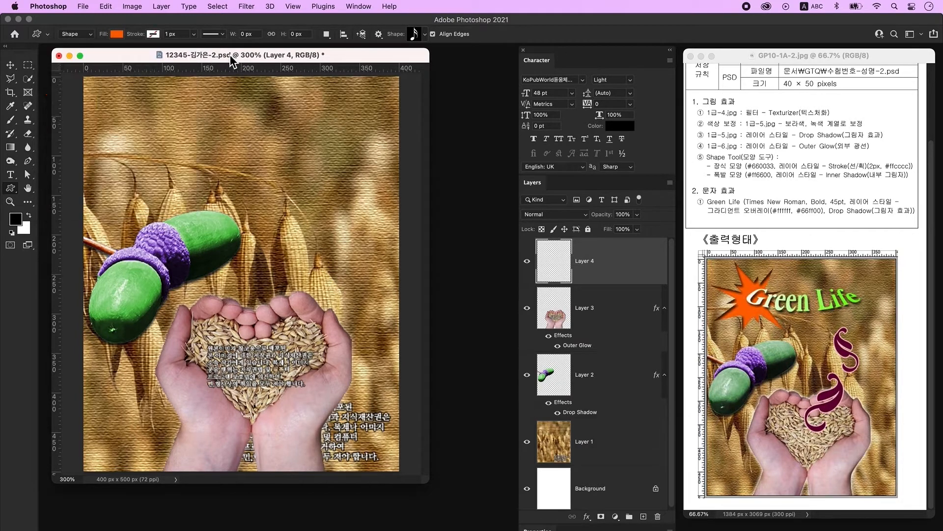
pyautogui.click(414, 37)
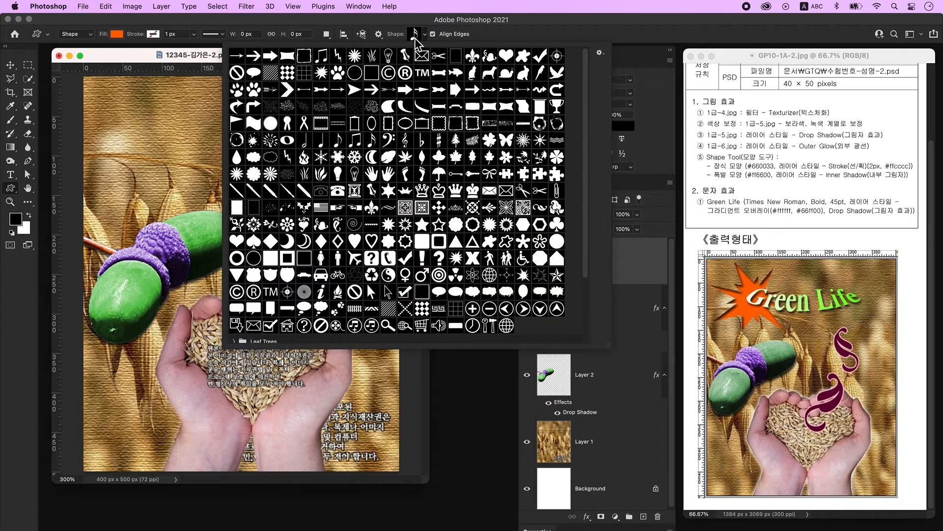
pyautogui.click(540, 208)
pyautogui.click(194, 54)
pyautogui.moveTo(255, 257); pyautogui.dragTo(350, 360)
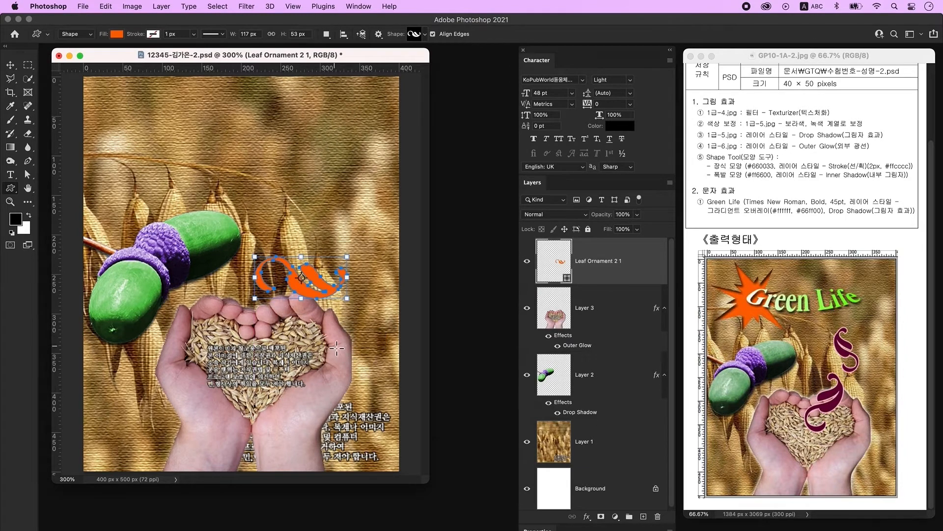
pyautogui.doubleClick(560, 265)
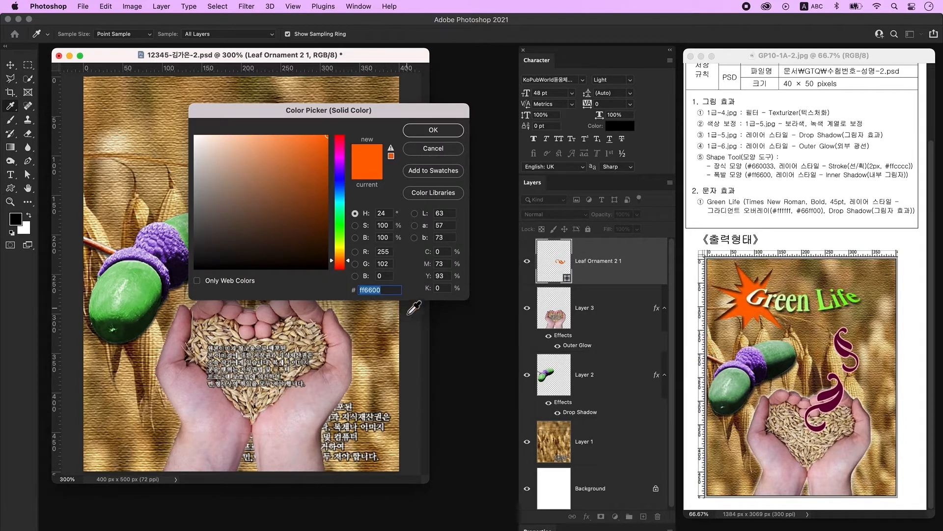
pyautogui.write('660033')
pyautogui.press('Return')
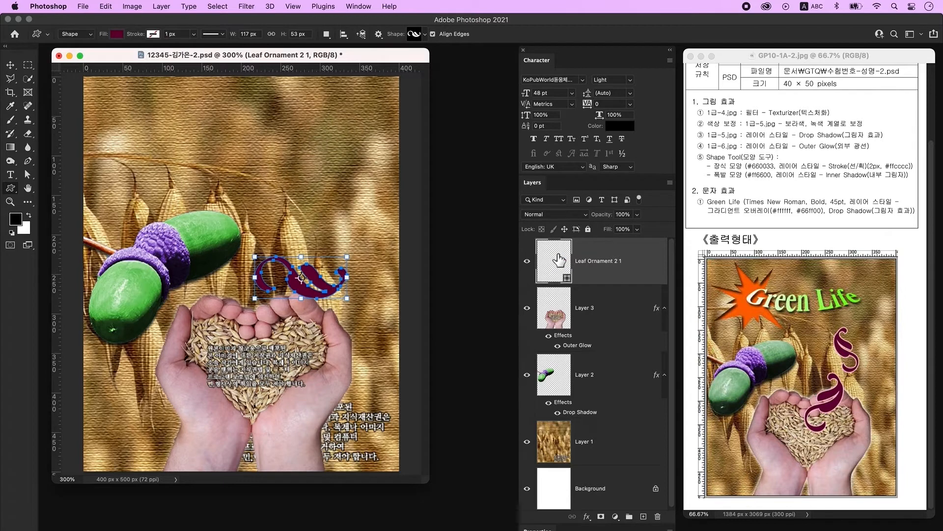
# - Give the ornament a 2 px solid-colour #ffcccc stroke
pyautogui.doubleClick(649, 265)
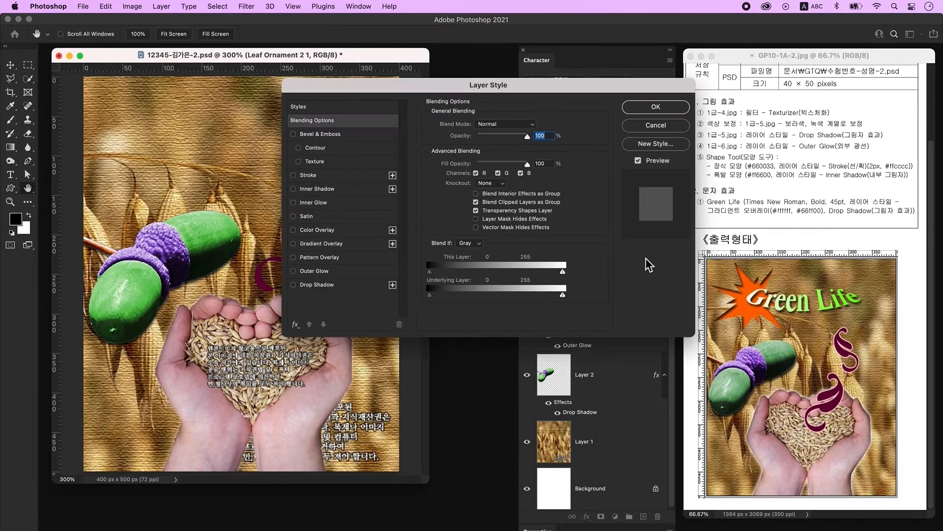
pyautogui.click(308, 175)
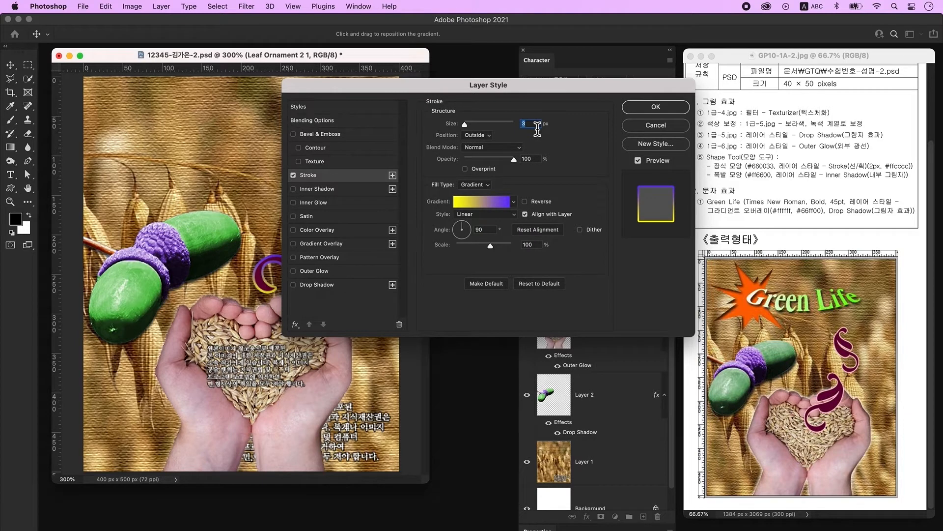
pyautogui.write('2')
pyautogui.click(482, 185)
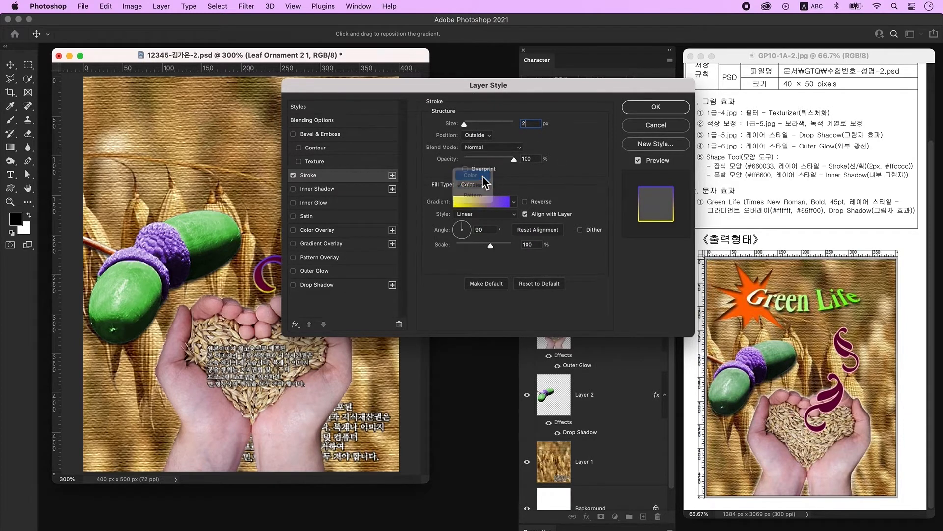
pyautogui.click(482, 176)
pyautogui.click(452, 202)
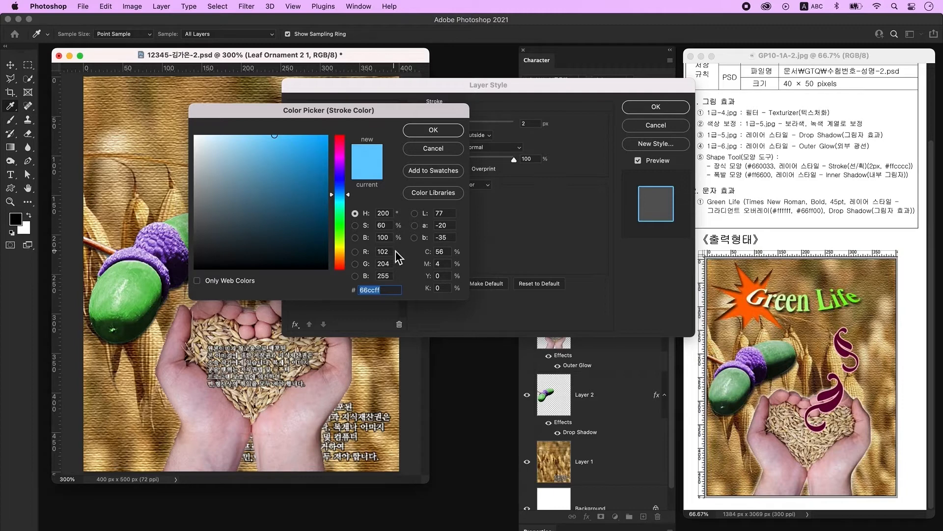
pyautogui.write('ffcccc')
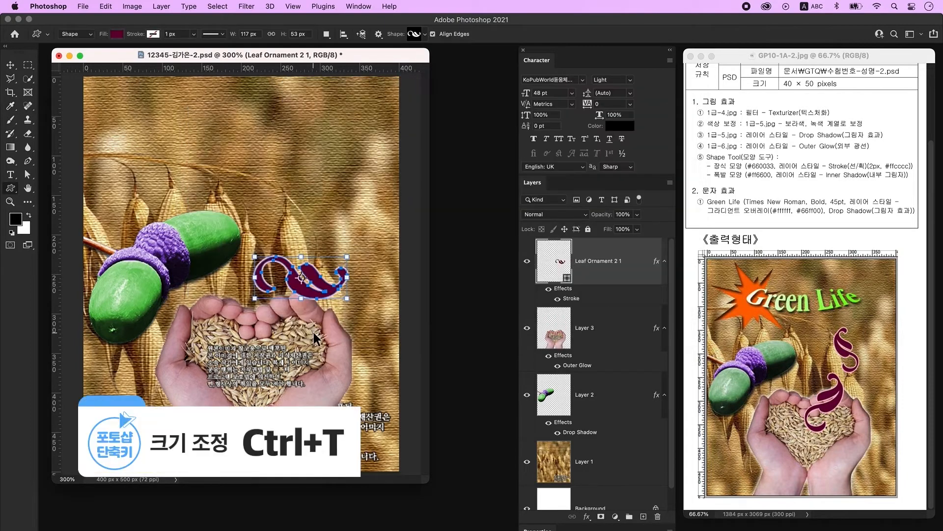
# - Rotate the leaf ornament and move it onto the cupped hands
pyautogui.press('super+t')
pyautogui.moveTo(370, 307); pyautogui.dragTo(351, 233)
pyautogui.moveTo(323, 265); pyautogui.dragTo(305, 287)
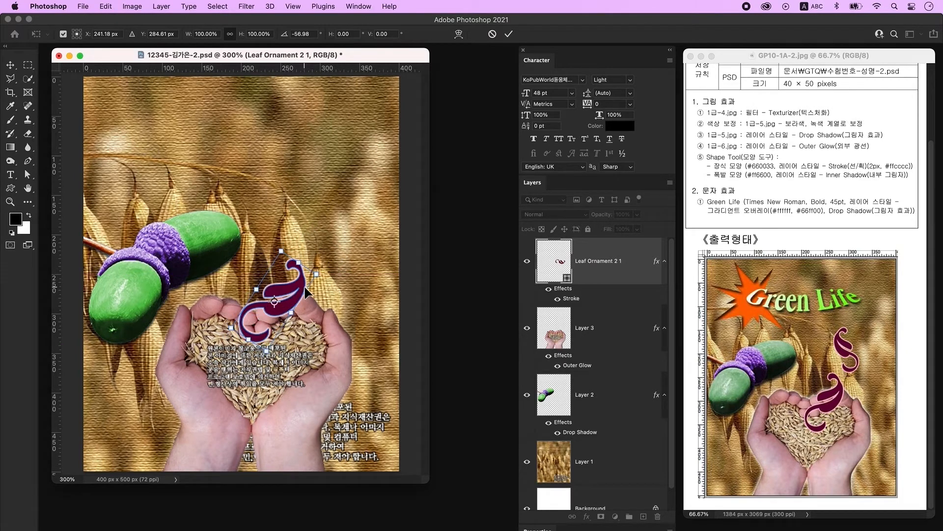
# - Duplicate the ornament, rotating the copy about -48° at 77% scale, up and right
pyautogui.press('Return')
pyautogui.hotkey('ctrl', 'j')
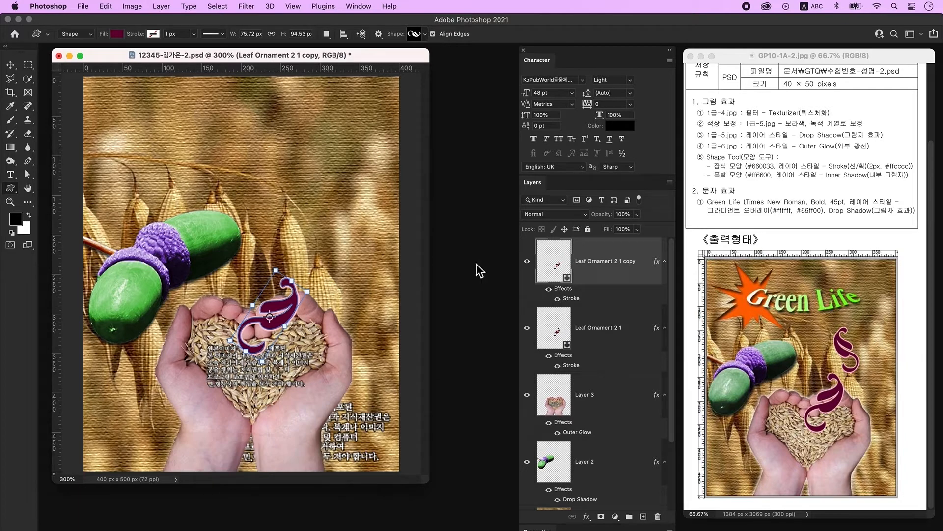
pyautogui.hotkey('ctrl', 't')
pyautogui.moveTo(291, 308); pyautogui.dragTo(334, 256)
pyautogui.moveTo(362, 310); pyautogui.dragTo(383, 257)
pyautogui.moveTo(304, 214); pyautogui.dragTo(307, 234)
pyautogui.moveTo(319, 260); pyautogui.dragTo(335, 252)
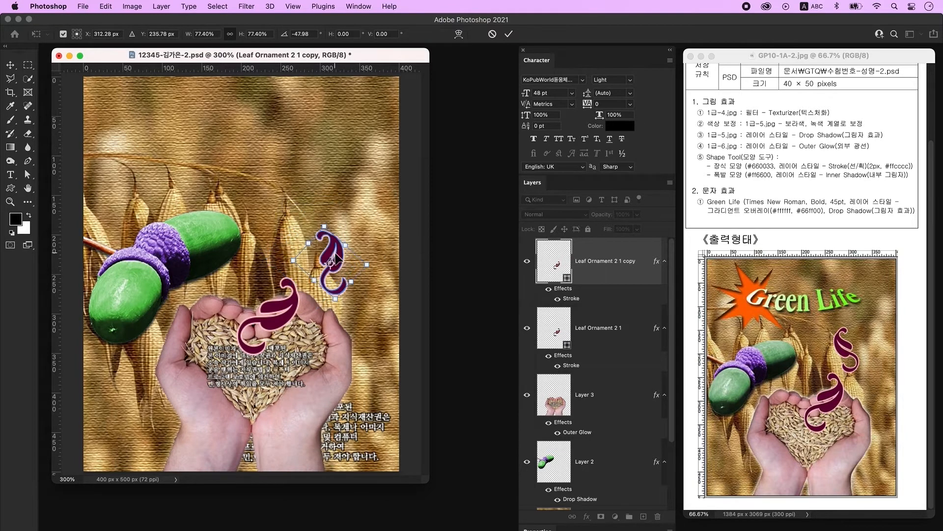
# - Flip the ornament copy horizontally, commit it, and add a new empty layer
pyautogui.rightClick(337, 249)
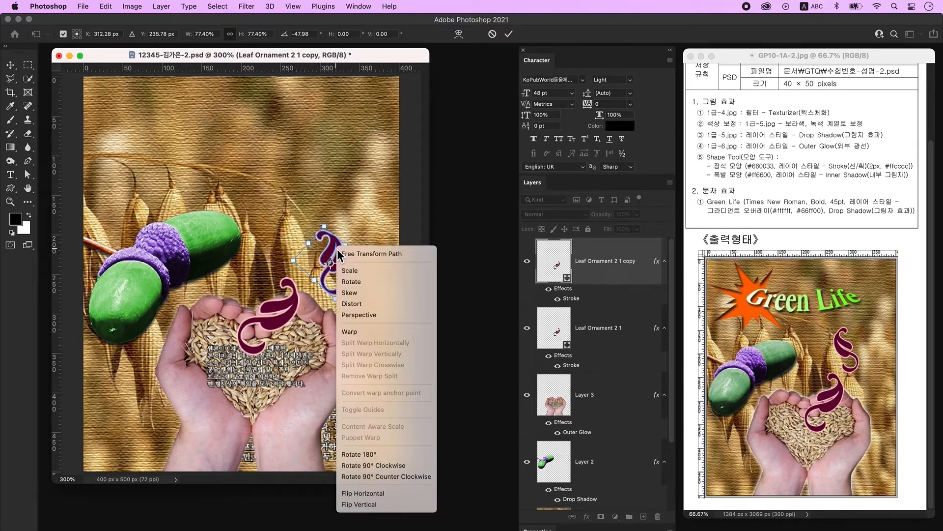
pyautogui.click(380, 494)
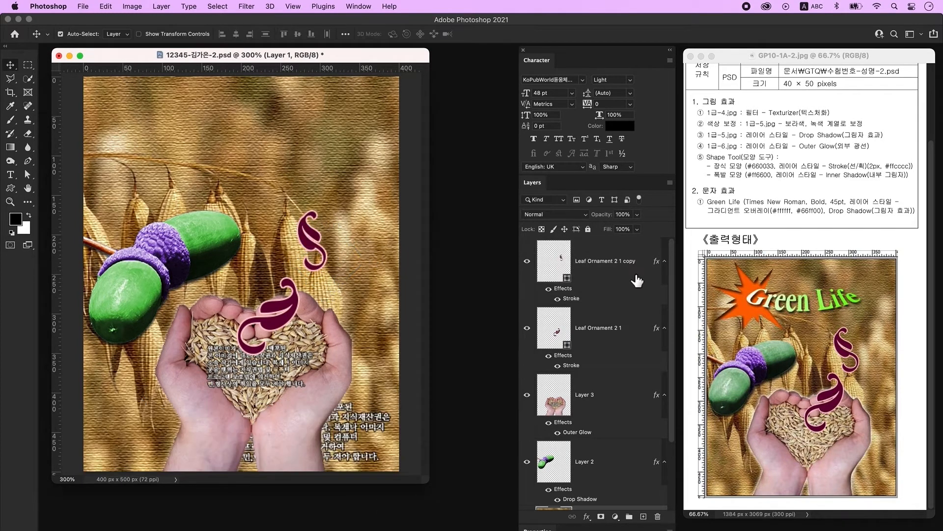
pyautogui.click(622, 262)
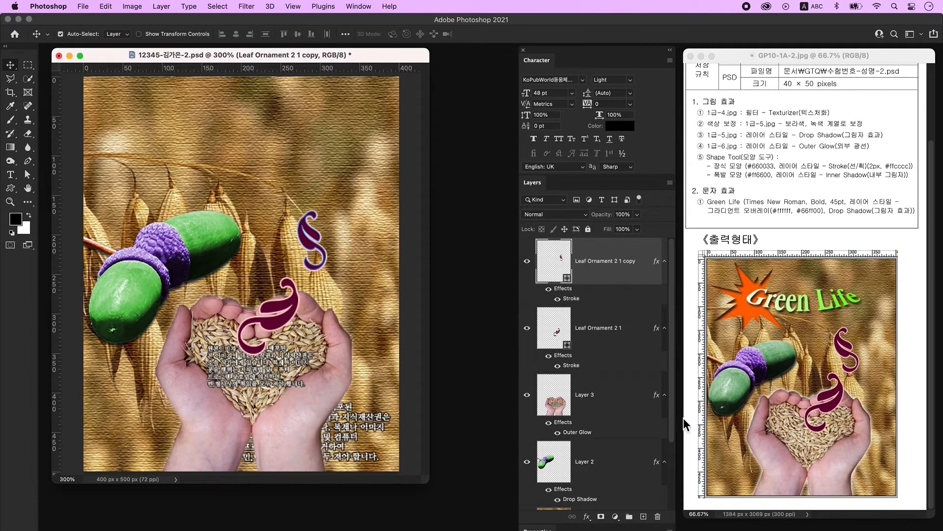
pyautogui.click(644, 517)
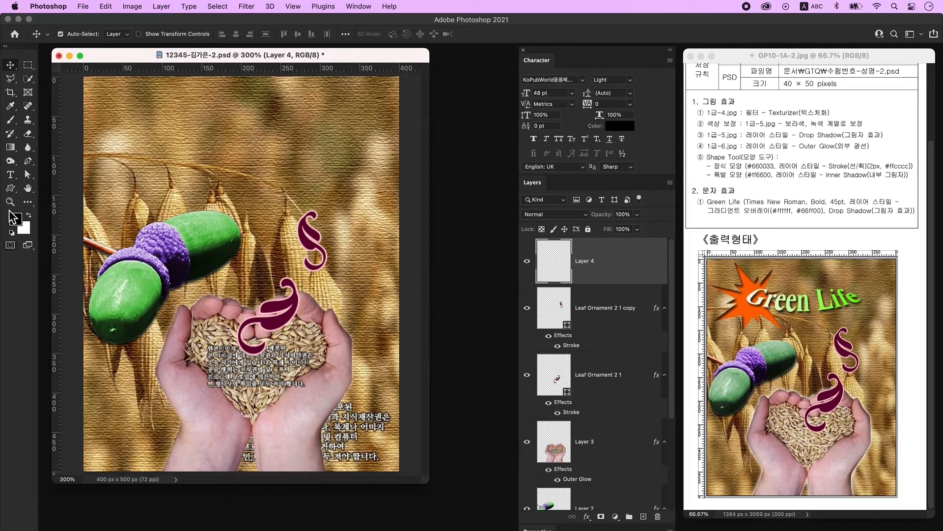
# - Draw the Boom burst custom shape at the poster's upper left and bring up its fill colour
pyautogui.click(10, 187)
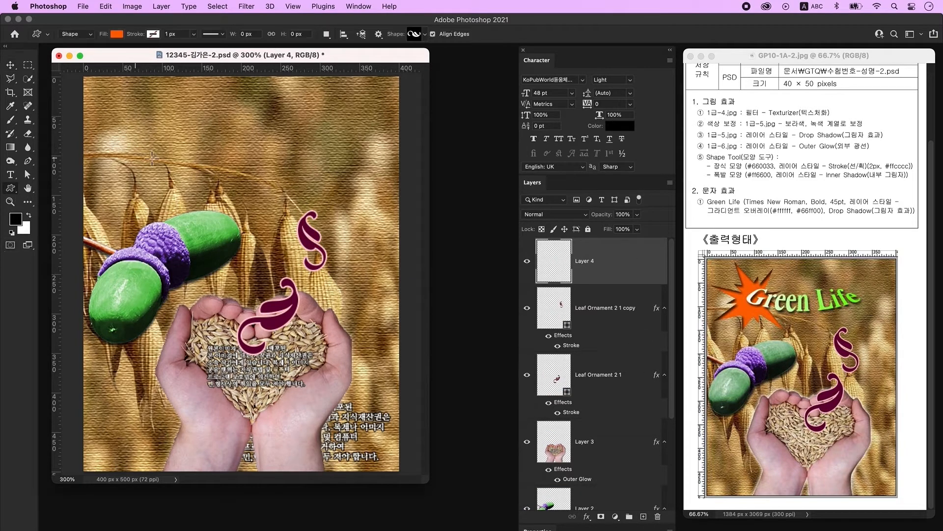
pyautogui.click(416, 35)
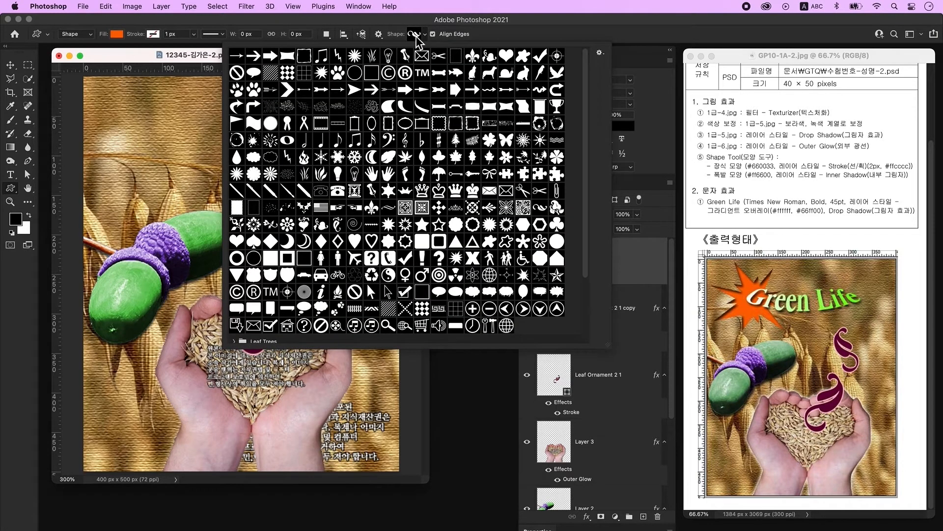
pyautogui.doubleClick(524, 277)
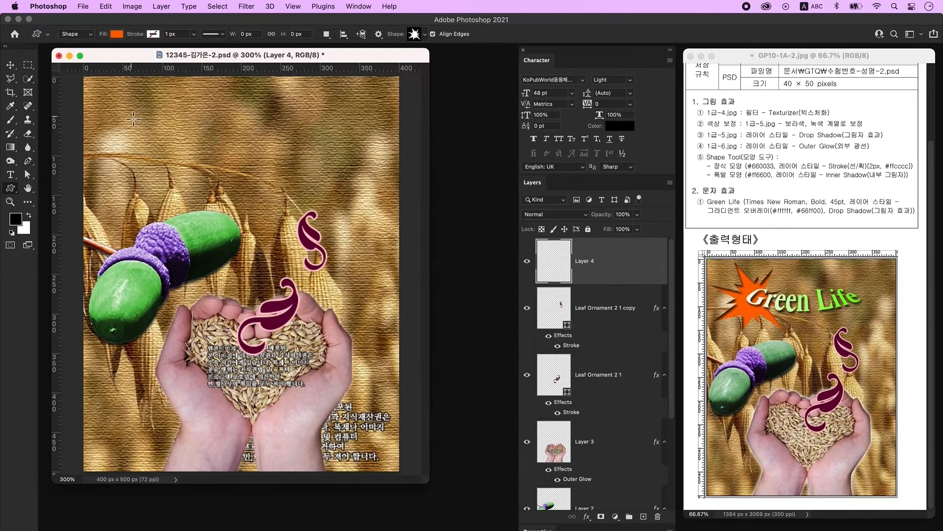
pyautogui.moveTo(126, 114); pyautogui.dragTo(242, 215)
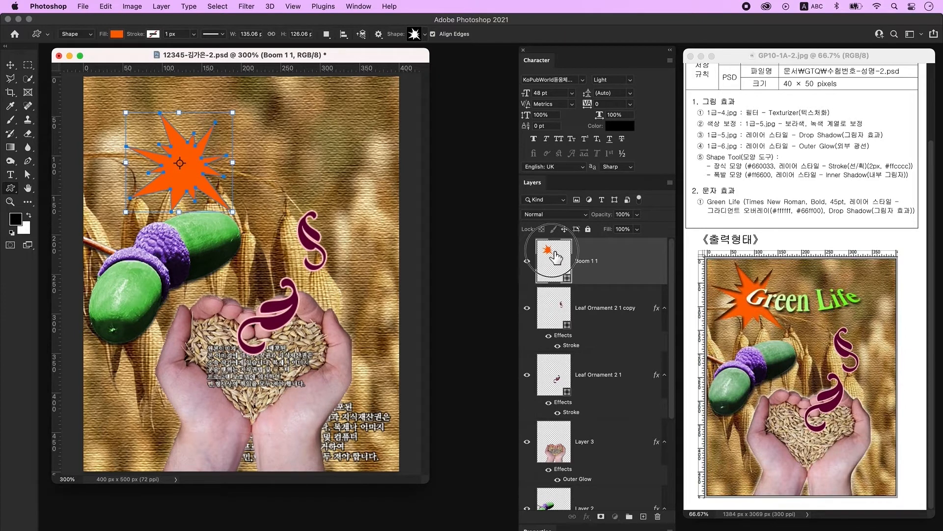
pyautogui.doubleClick(557, 257)
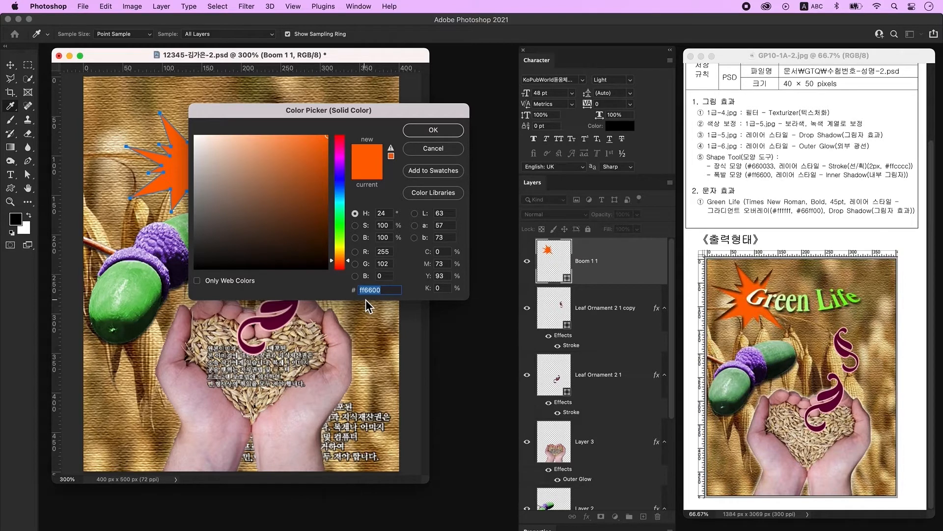
# - Fill the burst #ff6600, add an Inner Shadow, and create a new layer above it
pyautogui.write('ff6600')
pyautogui.press('Return')
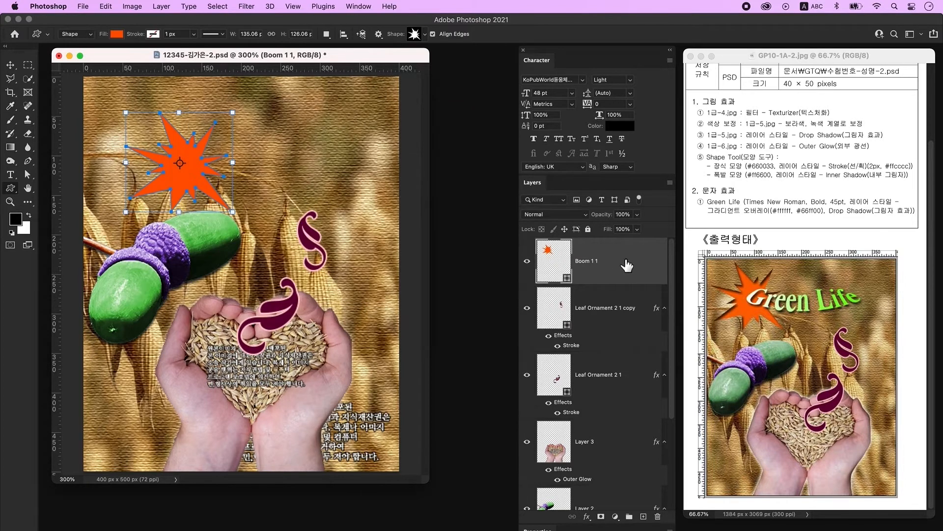
pyautogui.doubleClick(629, 264)
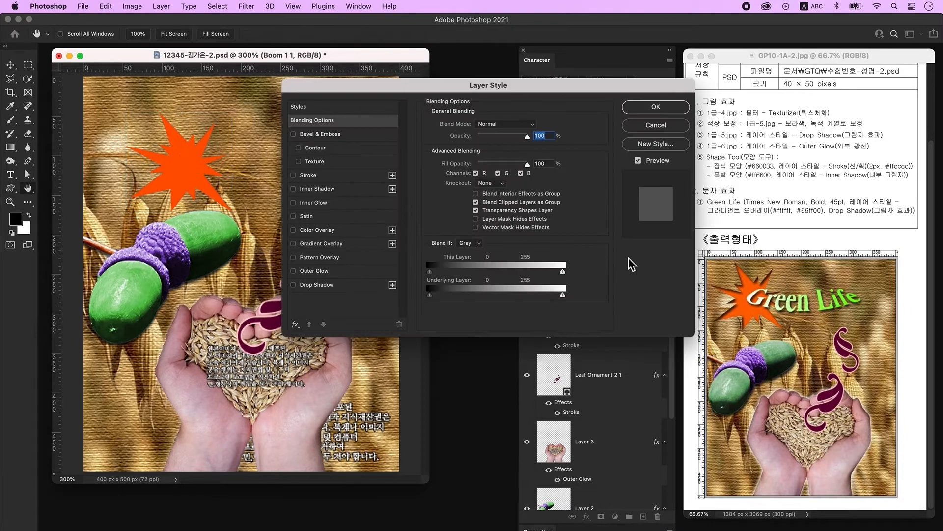
pyautogui.click(334, 191)
pyautogui.click(659, 107)
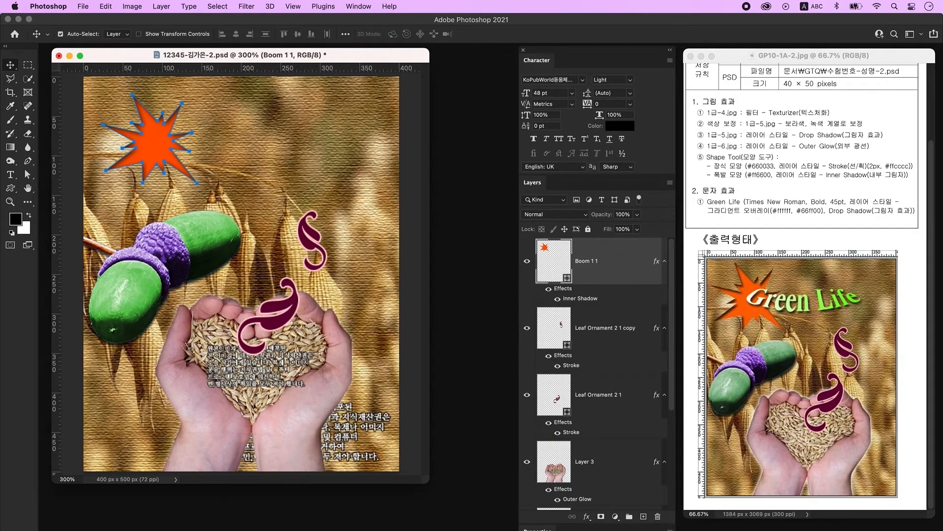
pyautogui.click(644, 517)
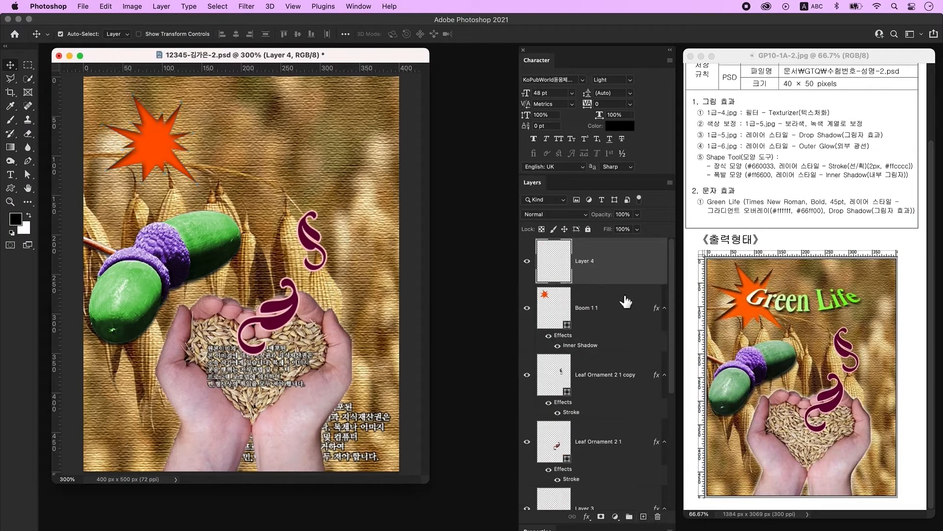
# - Type the text 'Green Life' over the orange burst
pyautogui.click(10, 176)
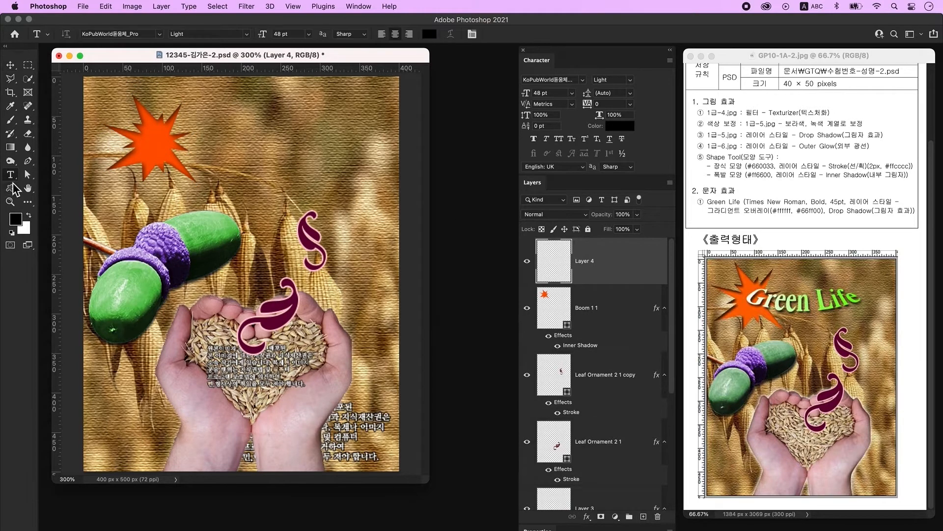
pyautogui.click(234, 161)
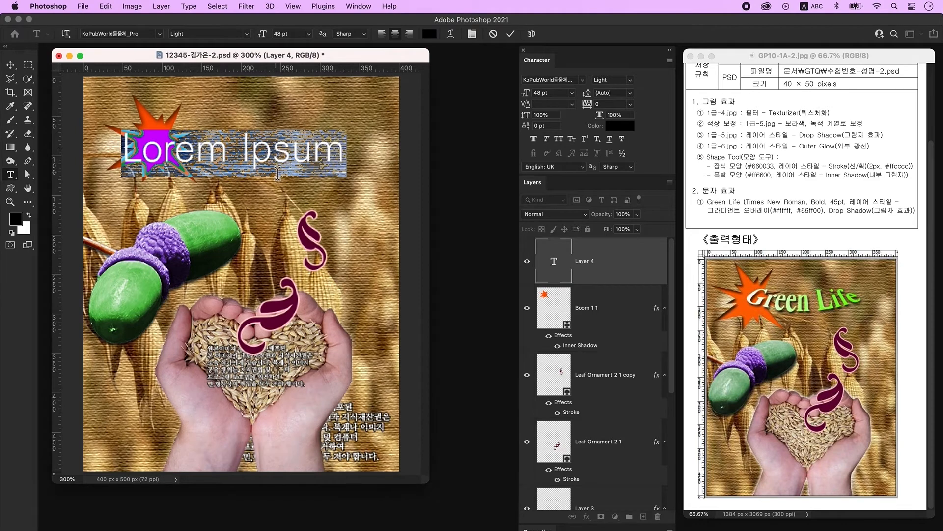
pyautogui.write('Green Life')
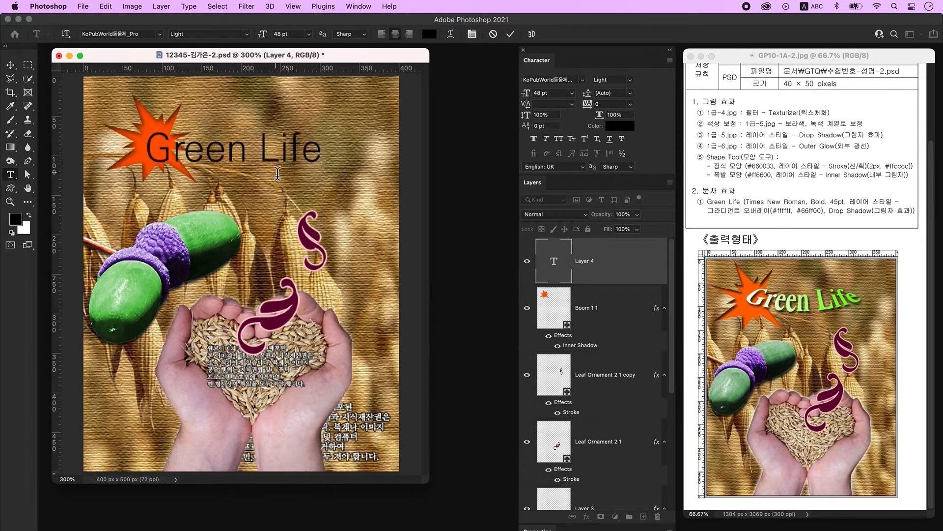
pyautogui.click(276, 171)
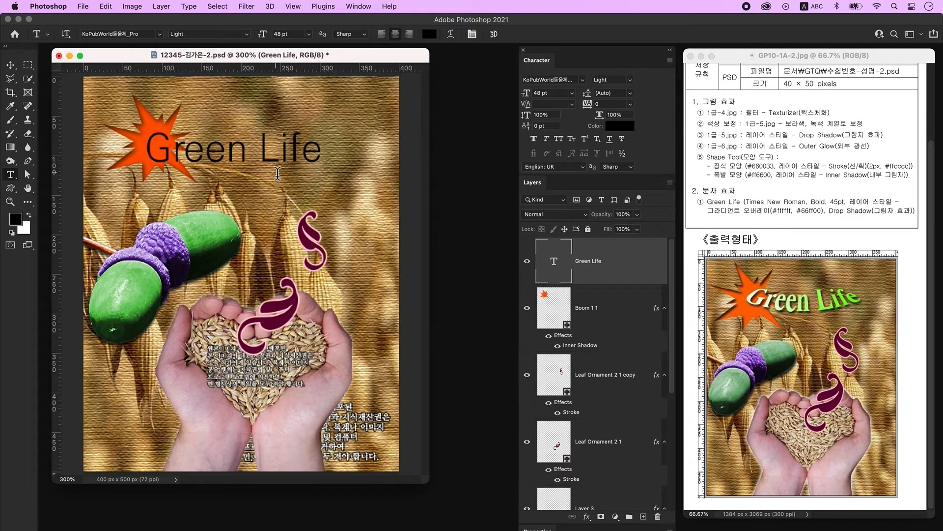
# - Set the Green Life title to Times New Roman Bold at 45 pt
pyautogui.click(357, 7)
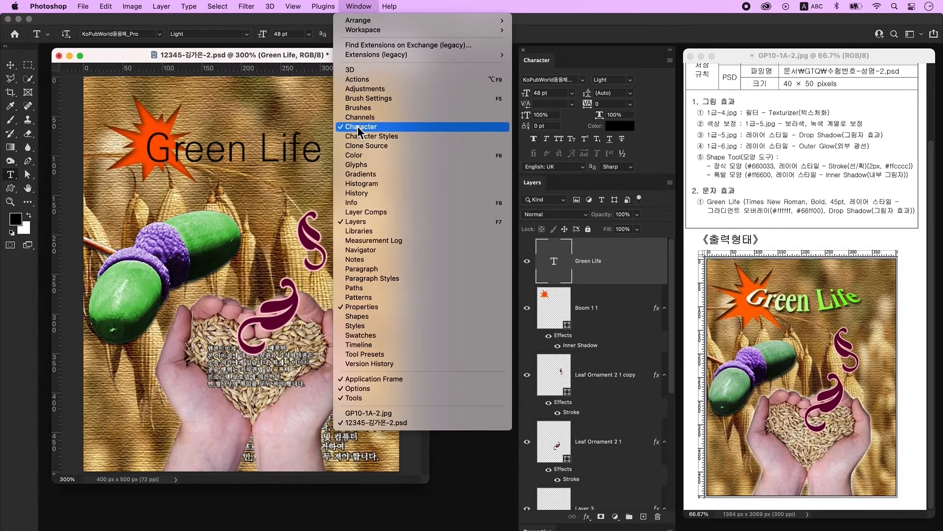
pyautogui.click(303, 55)
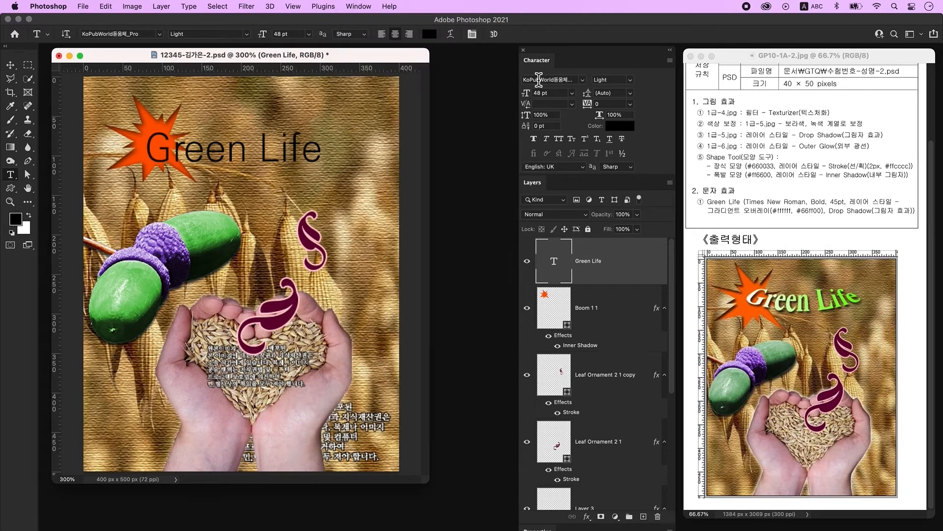
pyautogui.click(539, 79)
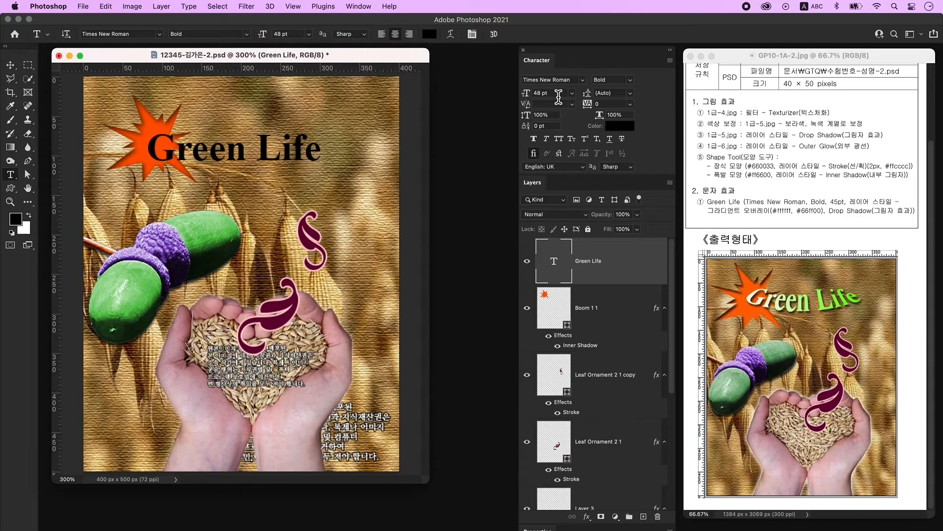
pyautogui.moveTo(555, 93); pyautogui.dragTo(534, 93)
pyautogui.write('45')
pyautogui.press('Return')
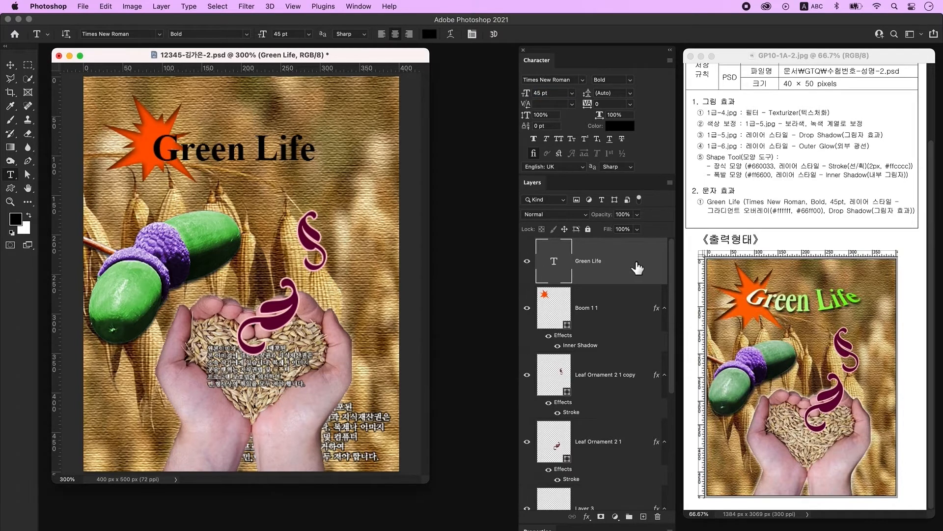
pyautogui.doubleClick(639, 266)
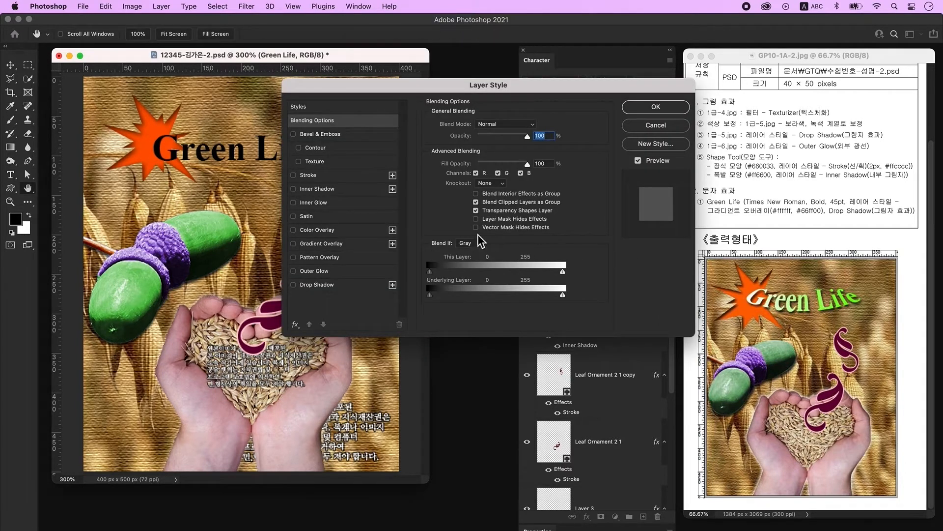
# - Add a Gradient Overlay to the title and make its left stop white
pyautogui.click(339, 244)
pyautogui.click(495, 152)
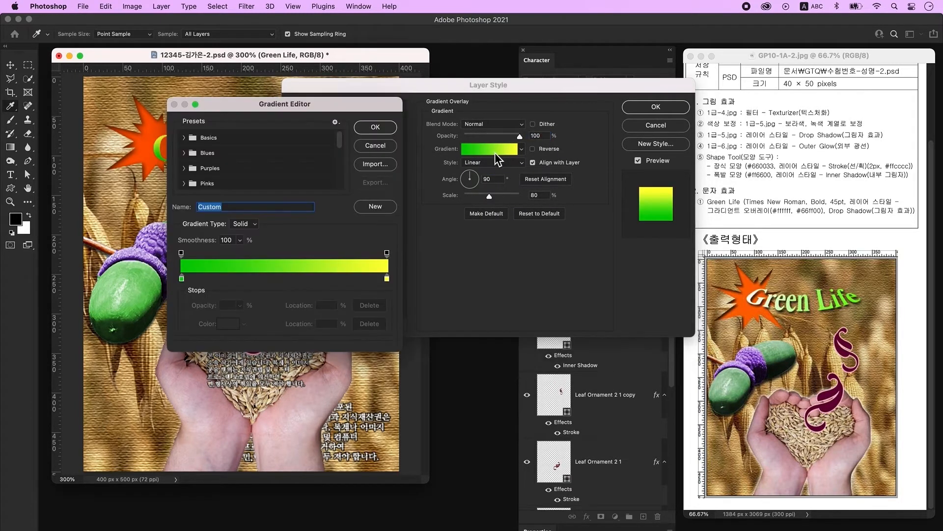
pyautogui.click(182, 278)
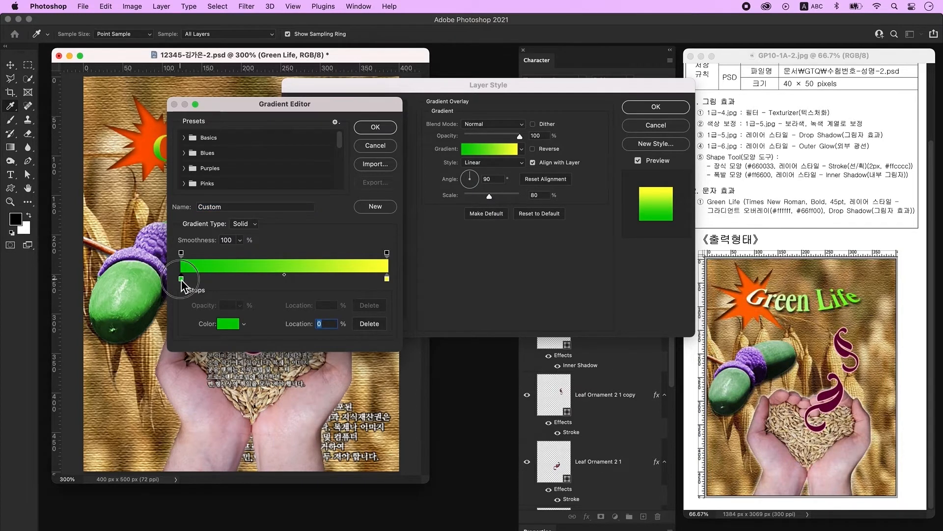
pyautogui.doubleClick(181, 279)
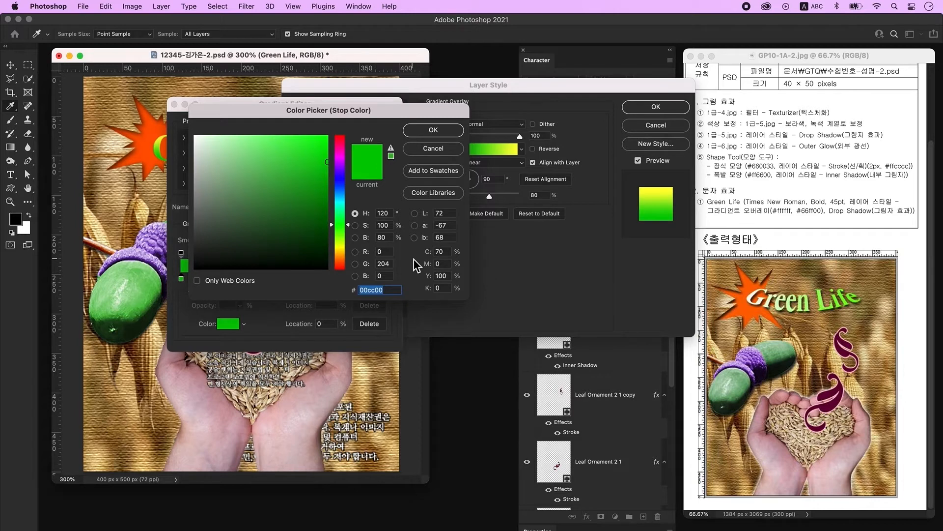
pyautogui.write('ffffff')
pyautogui.press('Return')
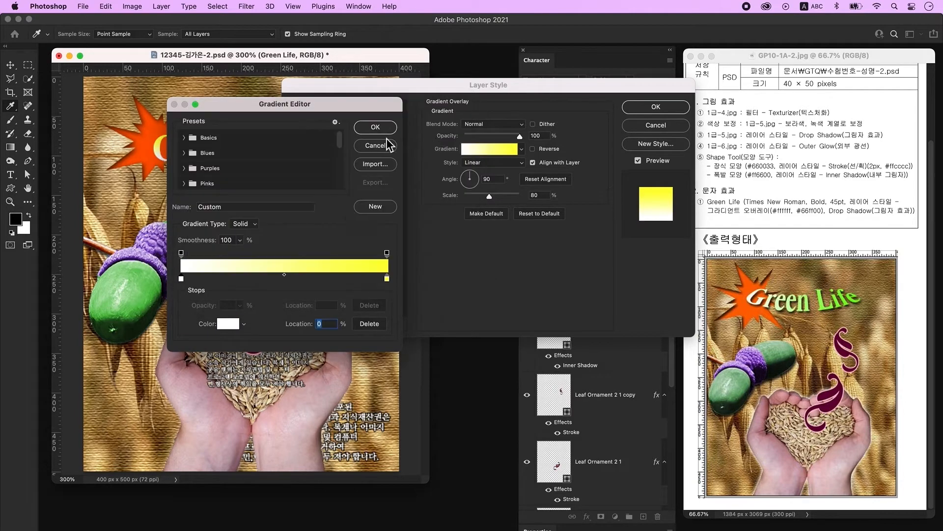
# - Set the gradient's right stop to #66ff00 at 0° angle and add a drop shadow
pyautogui.click(387, 279)
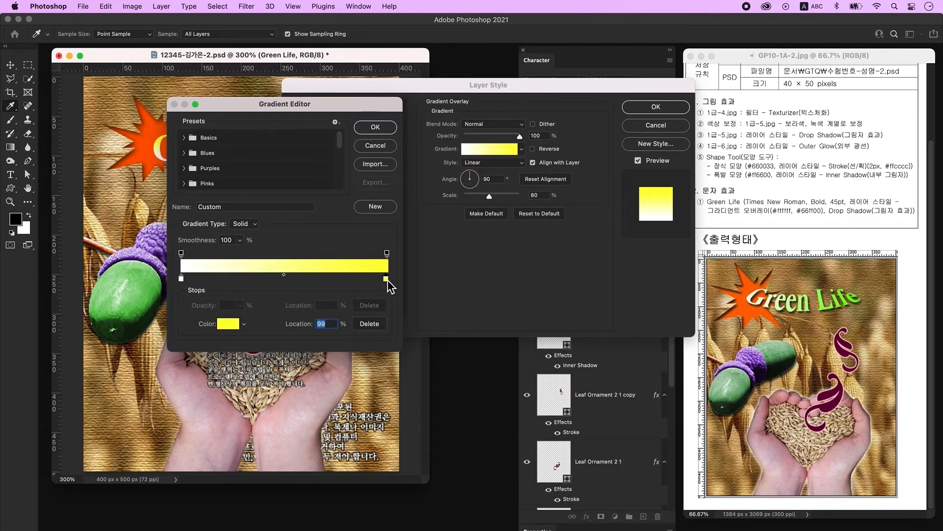
pyautogui.doubleClick(388, 279)
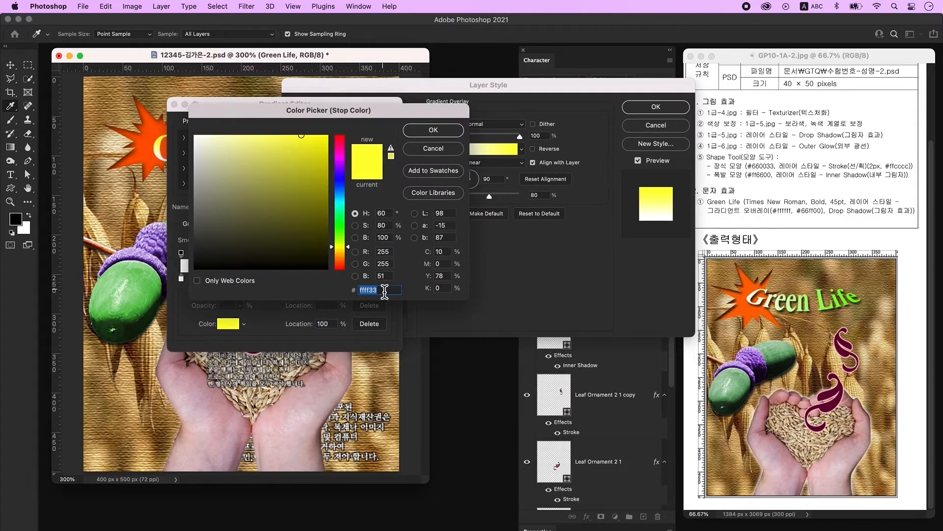
pyautogui.write('66ff00')
pyautogui.press('Return')
pyautogui.press('Return')
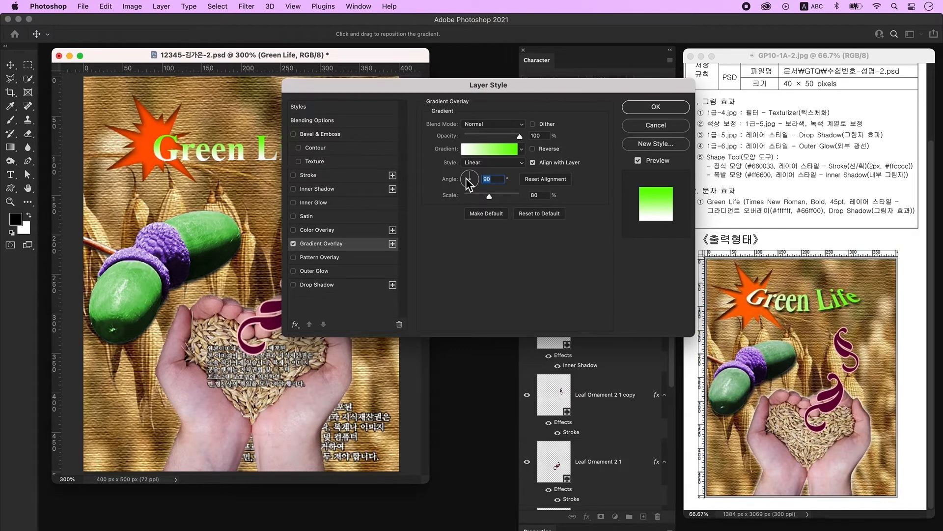
pyautogui.write('0')
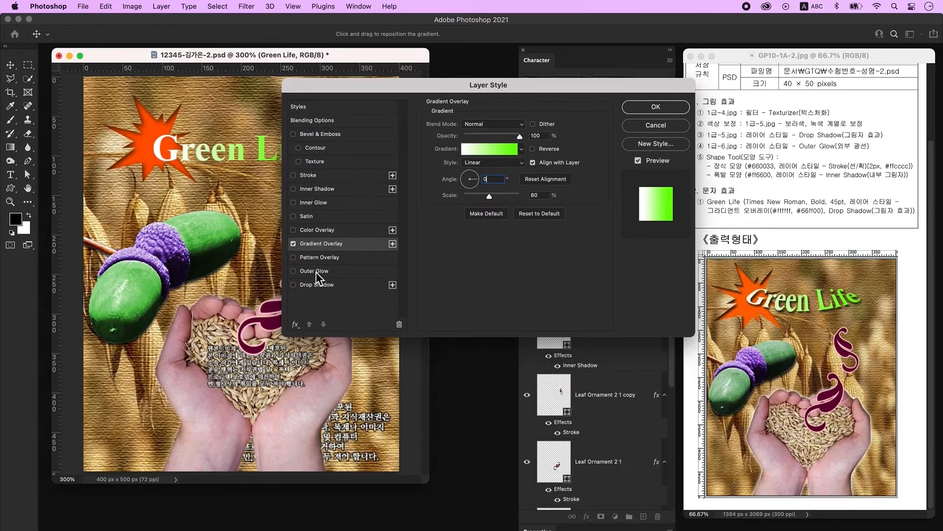
pyautogui.click(316, 286)
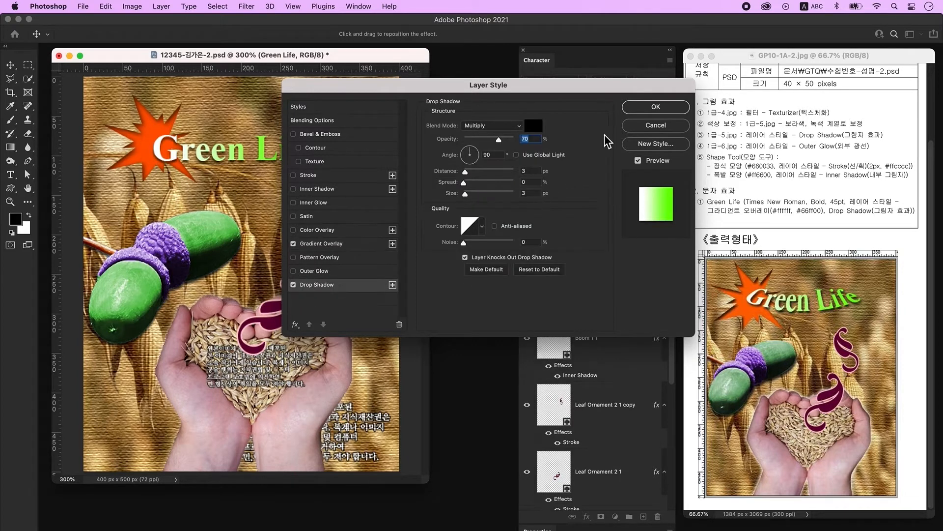
pyautogui.click(648, 108)
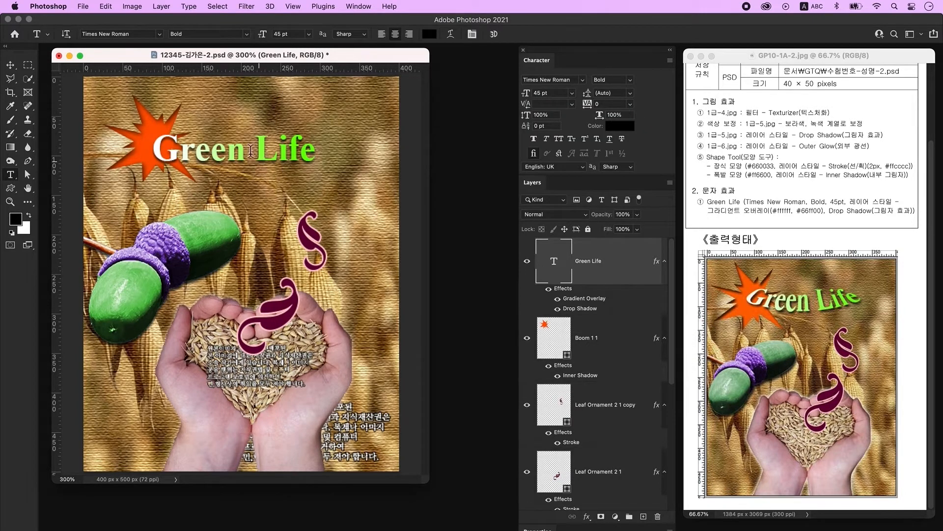
# - Warp the Green Life title with the Shell Lower style at +41 bend
pyautogui.click(450, 34)
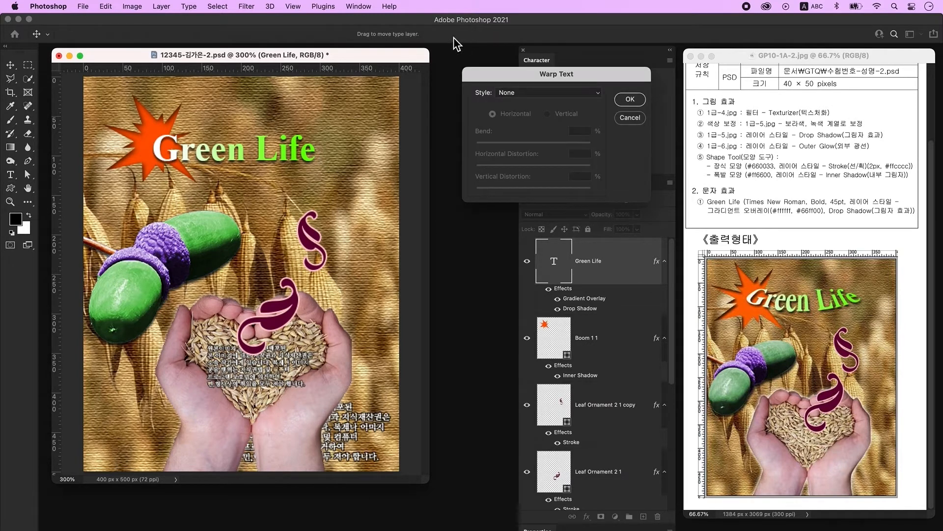
pyautogui.click(515, 93)
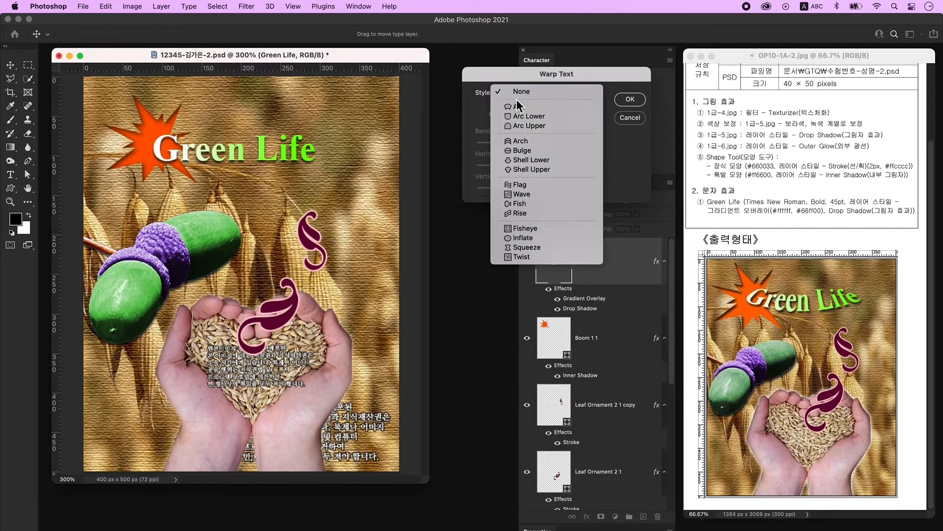
pyautogui.click(547, 160)
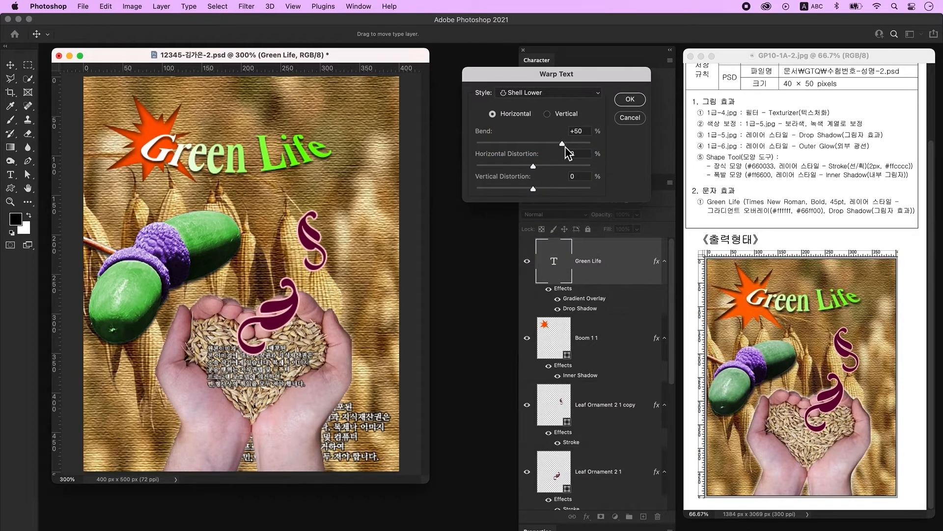
pyautogui.moveTo(565, 146); pyautogui.dragTo(561, 147)
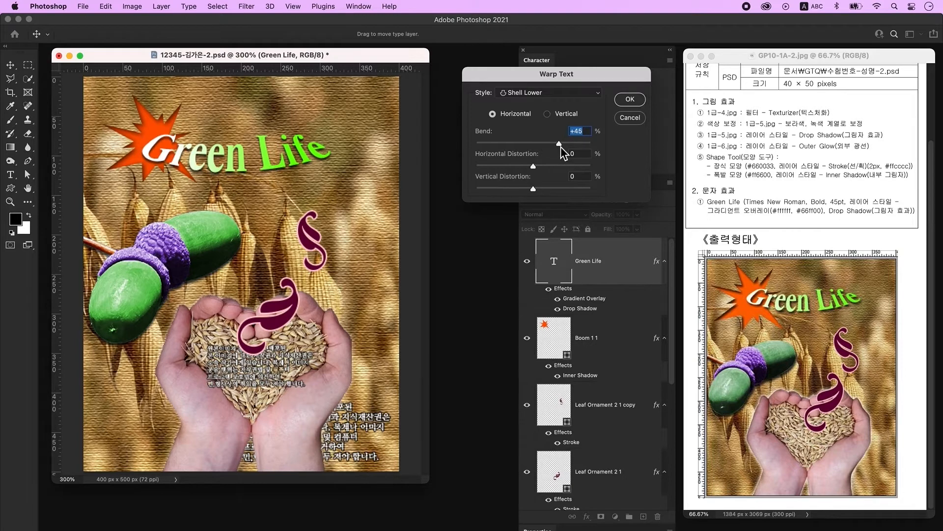
pyautogui.click(629, 100)
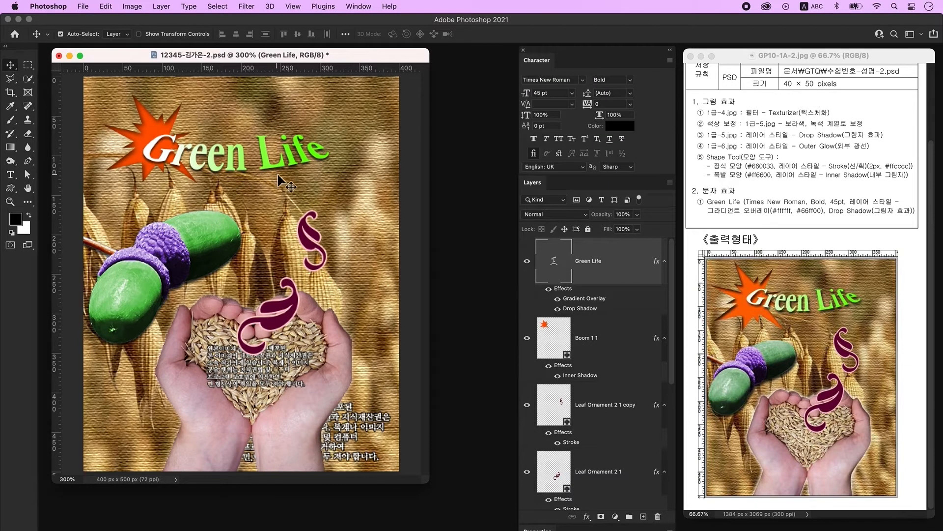
# - Move the title up and right over the burst and nudge the small leaf ornament up
pyautogui.moveTo(236, 173); pyautogui.dragTo(248, 166)
pyautogui.moveTo(303, 147); pyautogui.dragTo(309, 146)
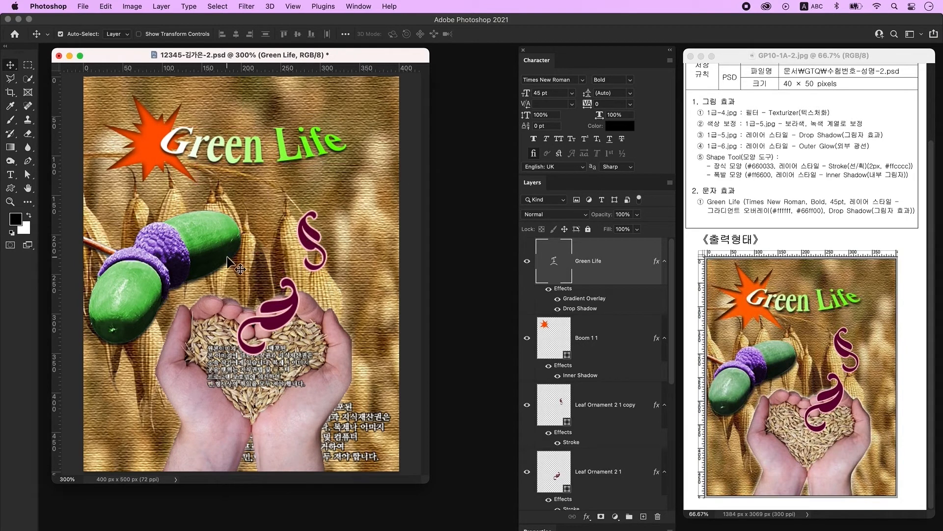
pyautogui.moveTo(318, 242); pyautogui.dragTo(367, 230)
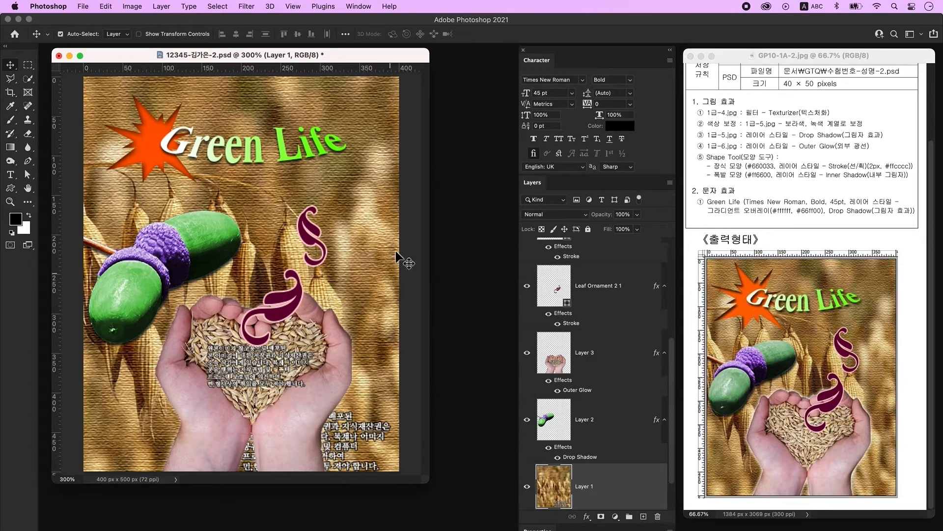
# - Save a JPEG copy of the poster at quality 12
pyautogui.click(82, 6)
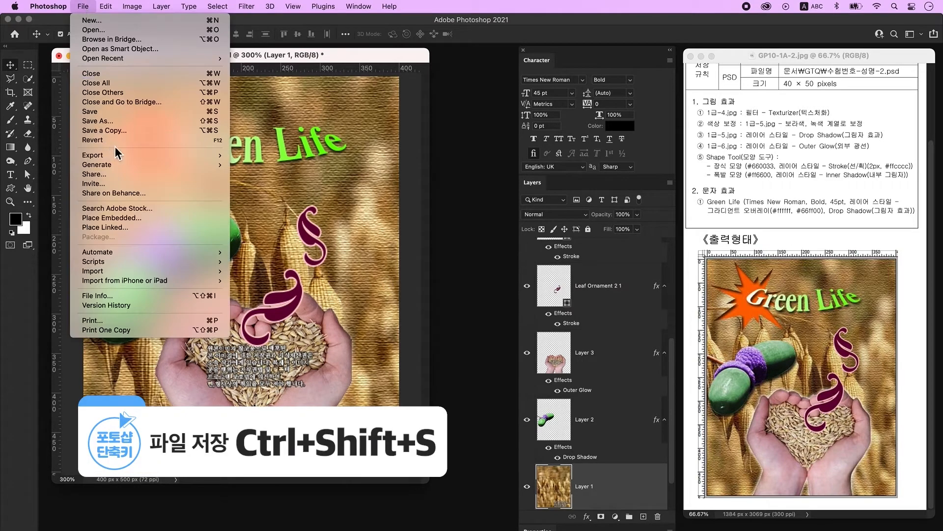
pyautogui.click(129, 132)
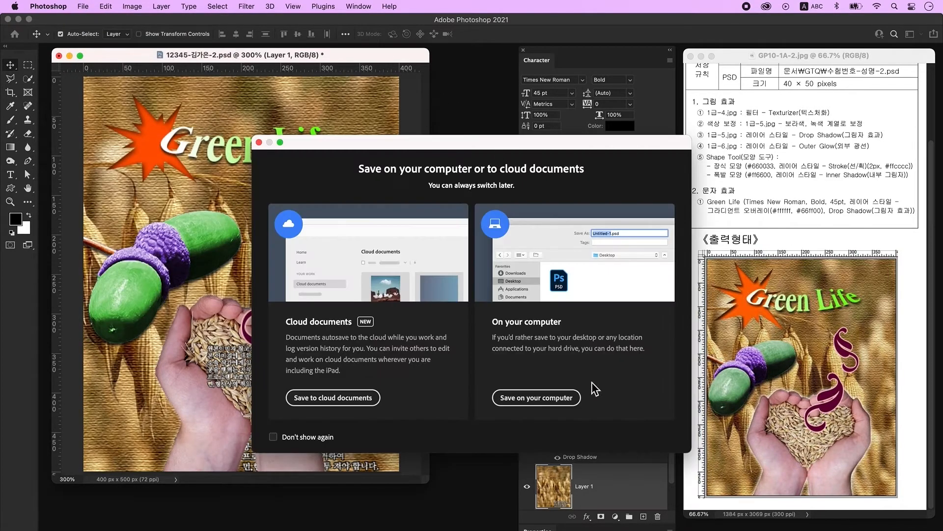
pyautogui.click(537, 398)
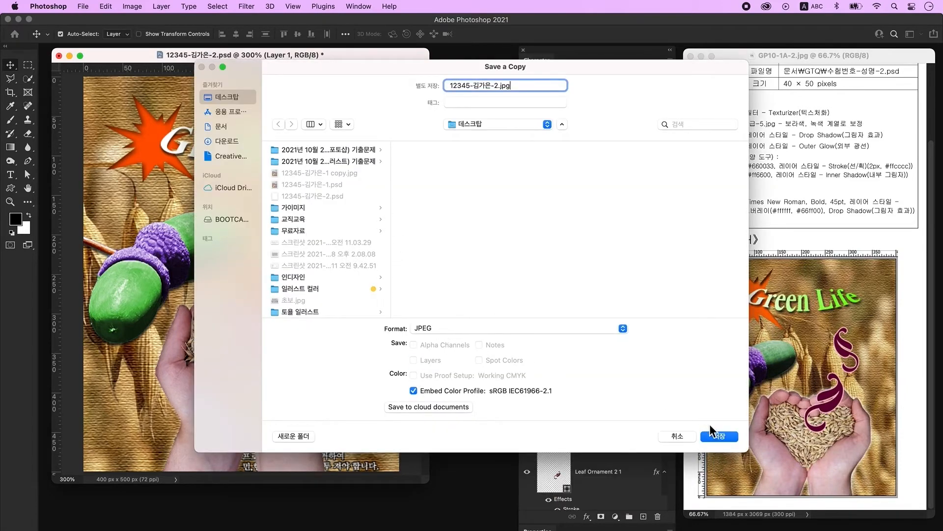
pyautogui.click(733, 438)
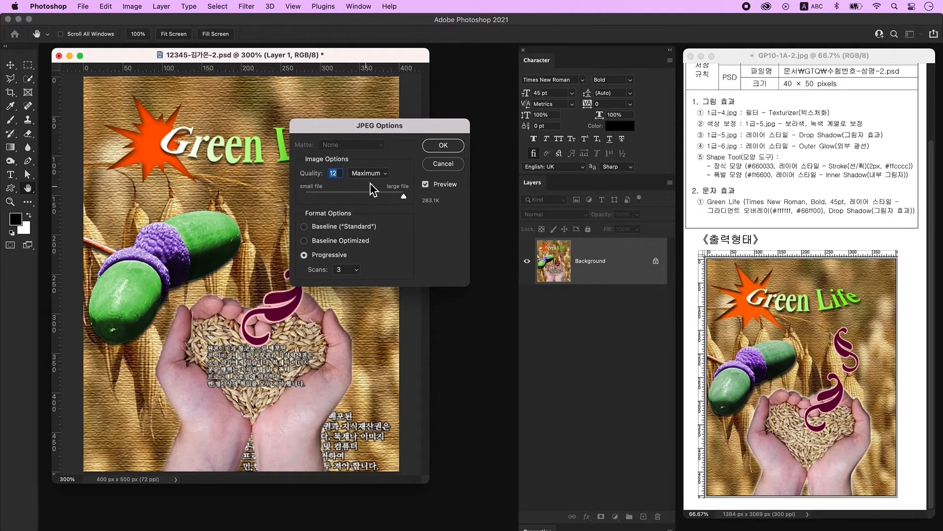
pyautogui.click(455, 149)
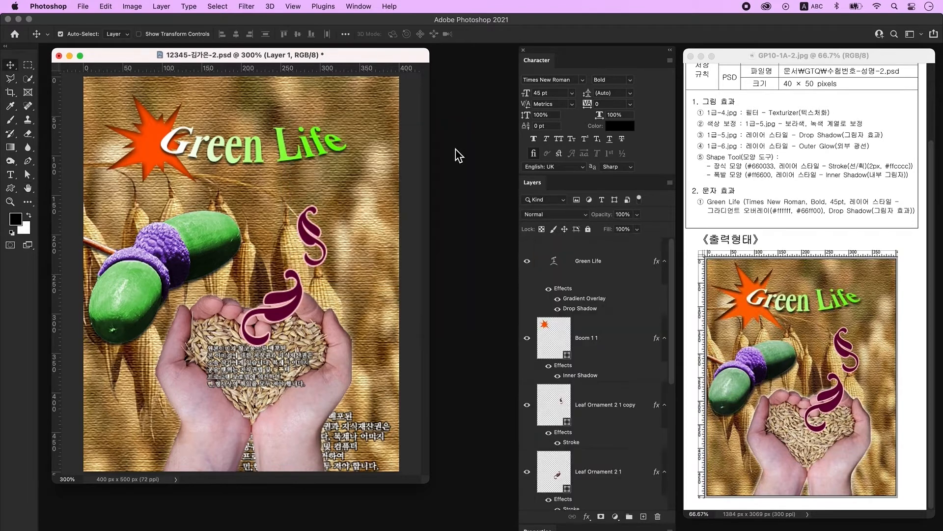
# - Resize the image to 40 × 50 pixels and save it
pyautogui.click(132, 8)
pyautogui.click(146, 85)
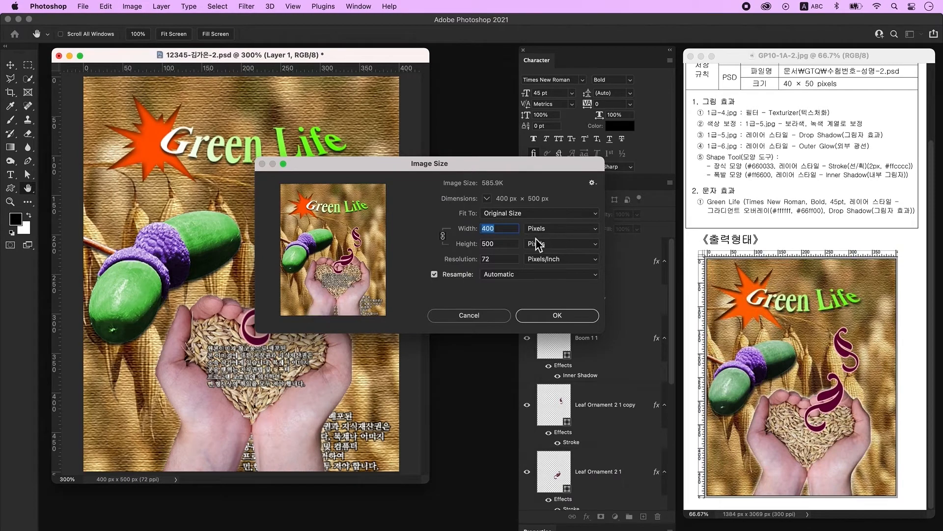
pyautogui.write('4')
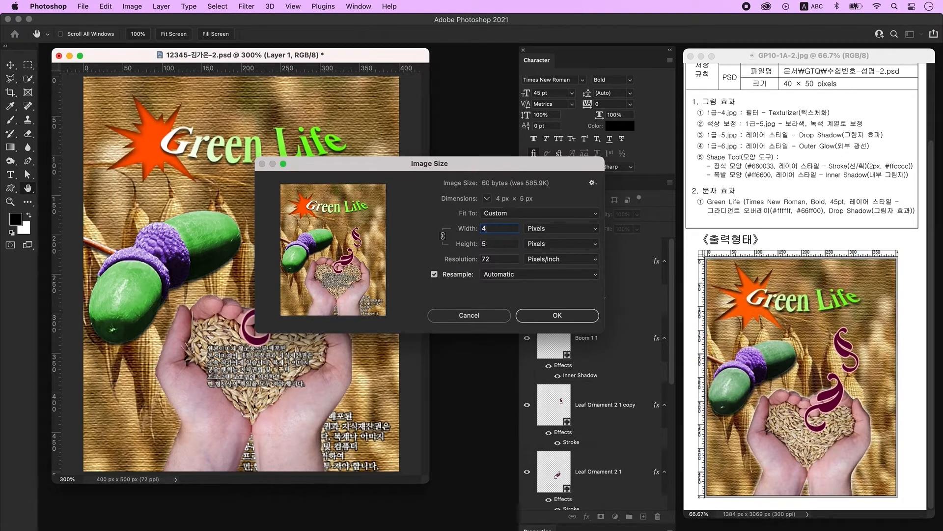
pyautogui.write('0')
pyautogui.click(554, 316)
pyautogui.click(83, 6)
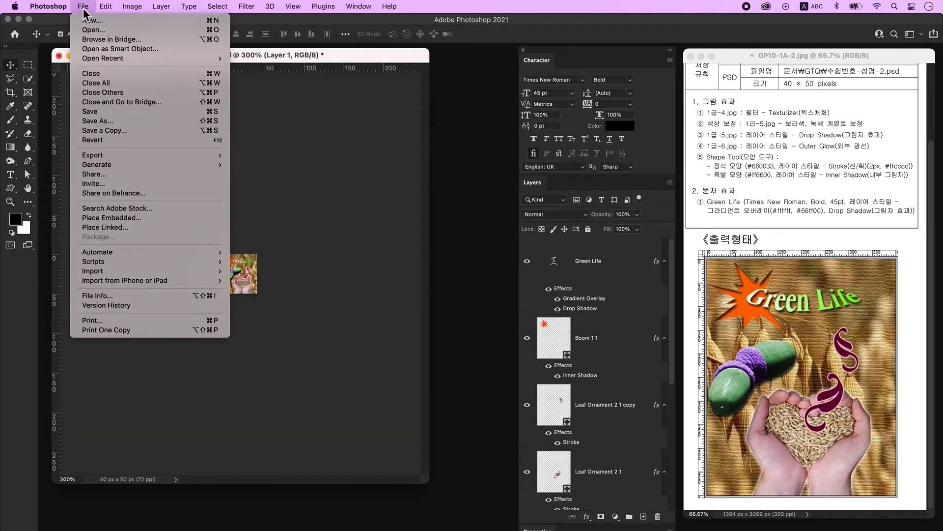
pyautogui.click(99, 112)
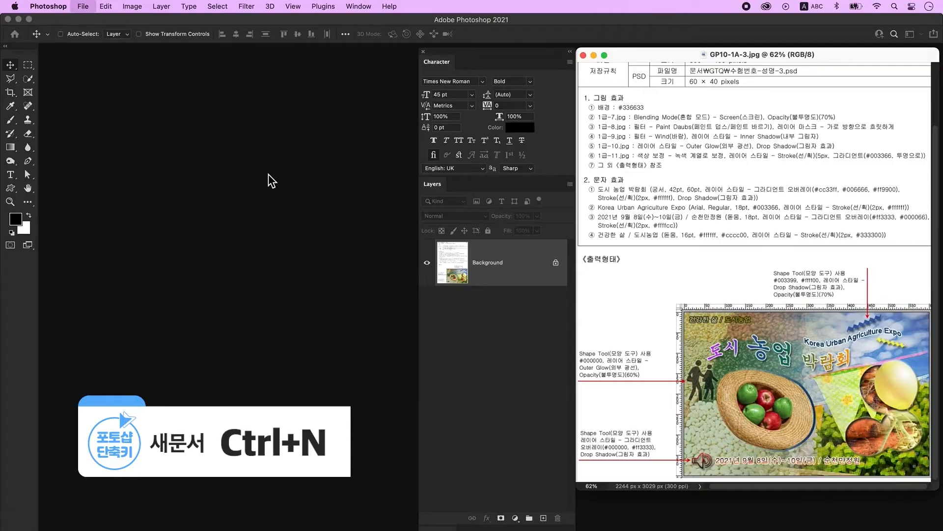
# - Create a blank Untitled-1 document of 600 × 400 px at 72 ppi
pyautogui.hotkey('ctrl', 'n')
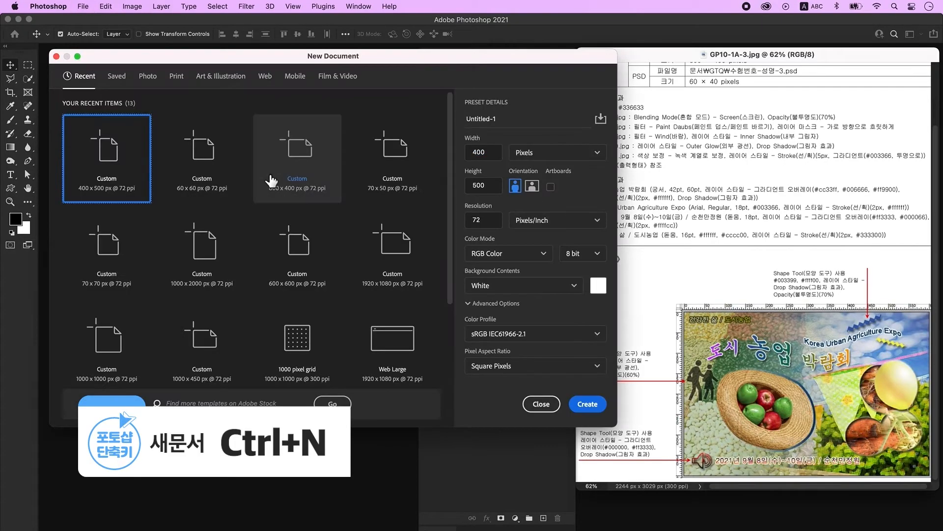
pyautogui.click(305, 172)
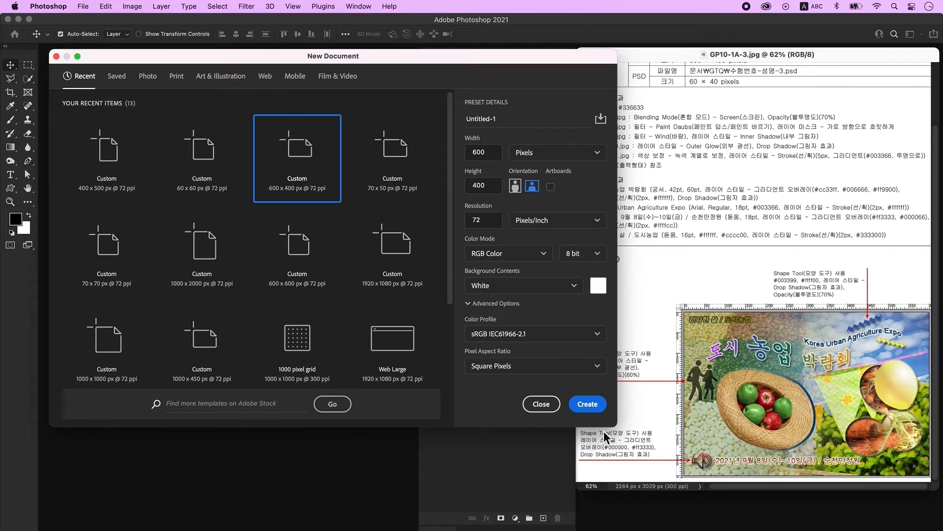
pyautogui.click(593, 405)
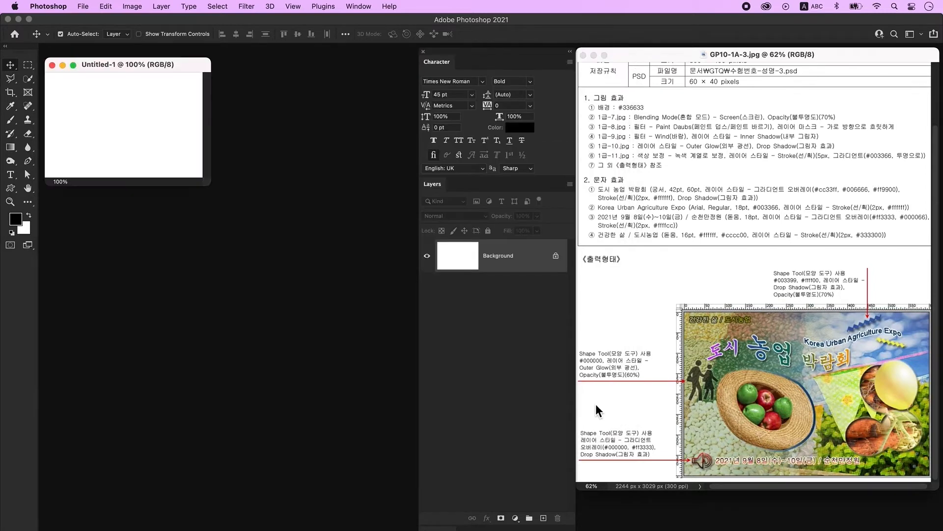
# - Zoom in on the new canvas, show the rulers and enlarge the document window
pyautogui.press('super+plus')
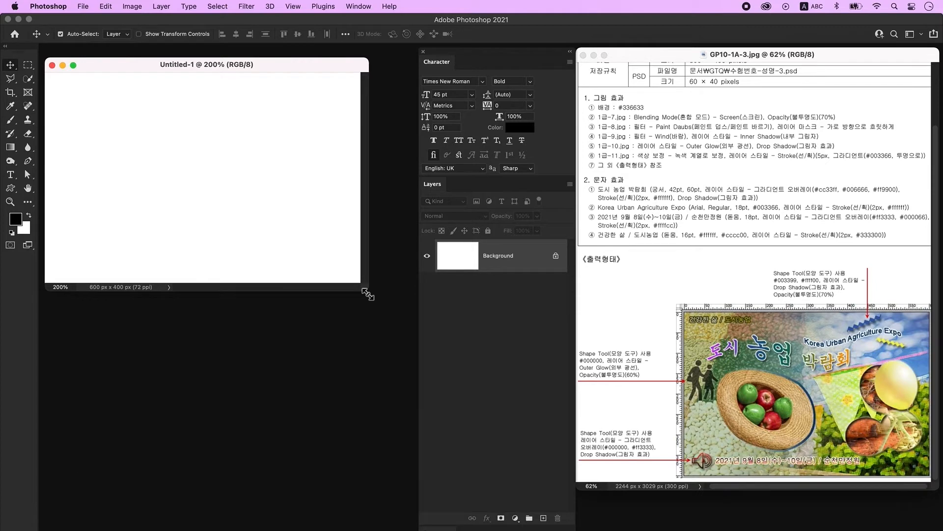
pyautogui.press('super+r')
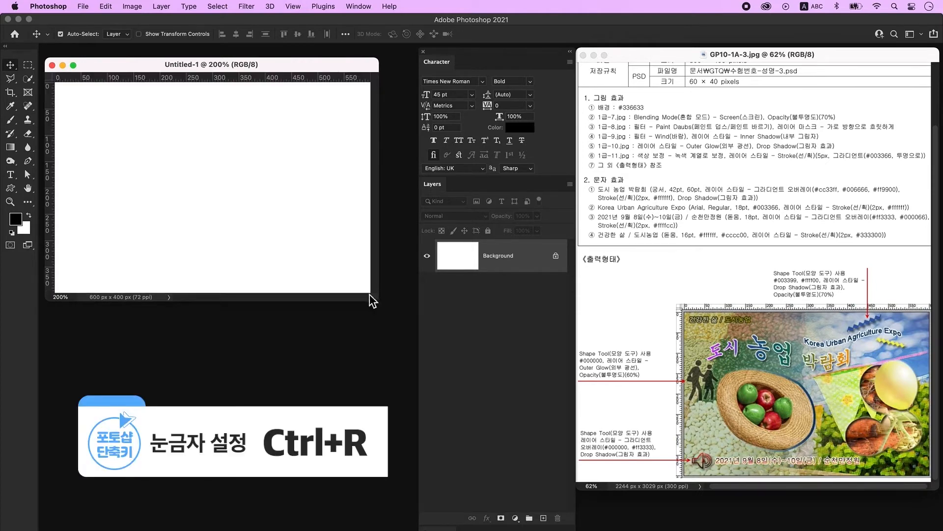
pyautogui.moveTo(380, 303); pyautogui.dragTo(409, 317)
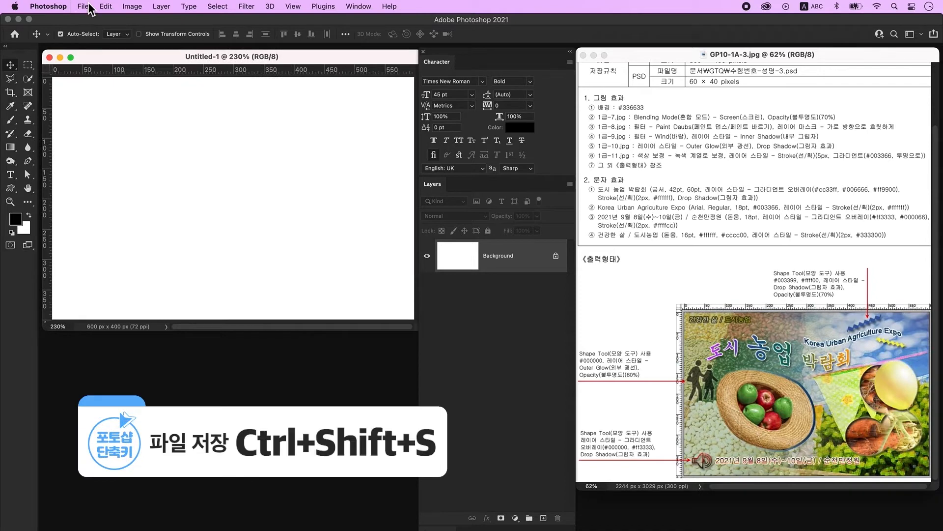
# - Save the document as a PSD on the Desktop, named with the candidate's number and name plus '-3'
pyautogui.click(86, 7)
pyautogui.click(111, 121)
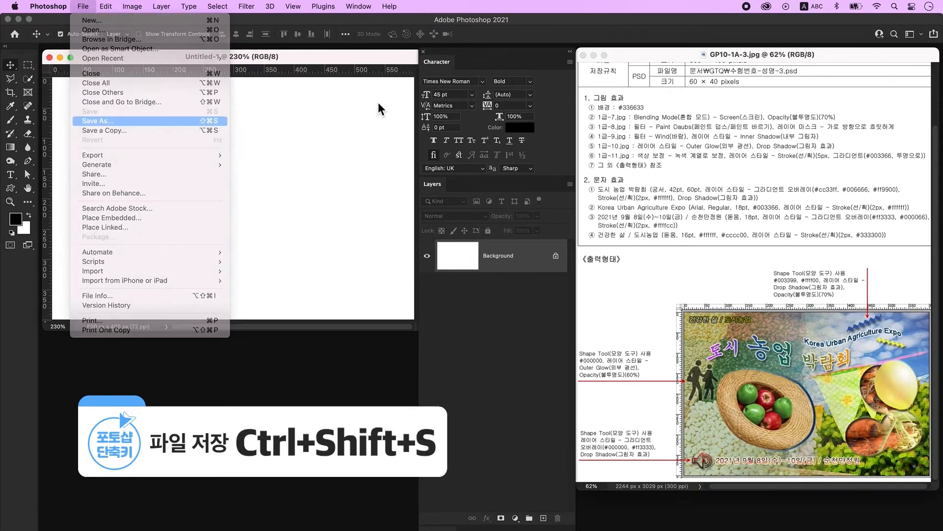
pyautogui.press('Return')
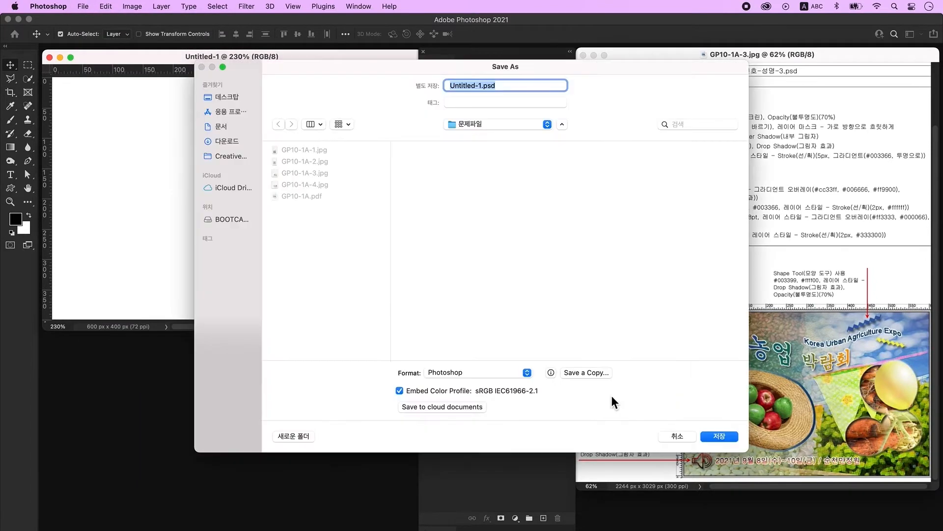
pyautogui.click(223, 96)
pyautogui.write('12345-')
pyautogui.hotkey('ctrl', 'space')
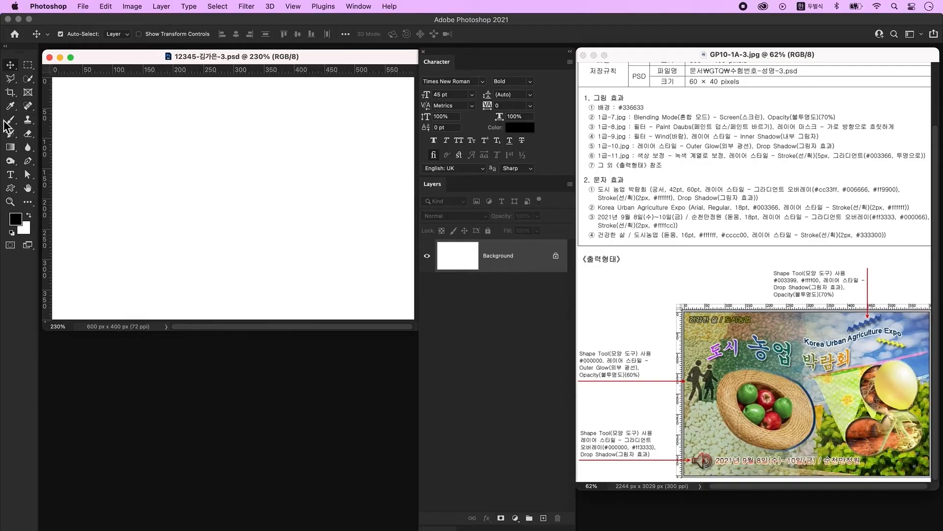
pyautogui.click(16, 220)
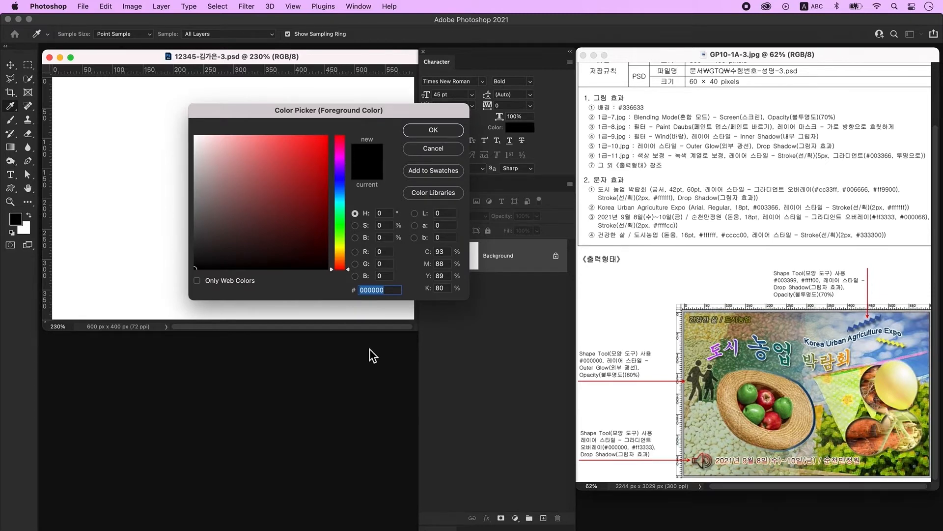
# - Set the foreground colour to #336633 and fill the canvas with it
pyautogui.write('336633')
pyautogui.press('Return')
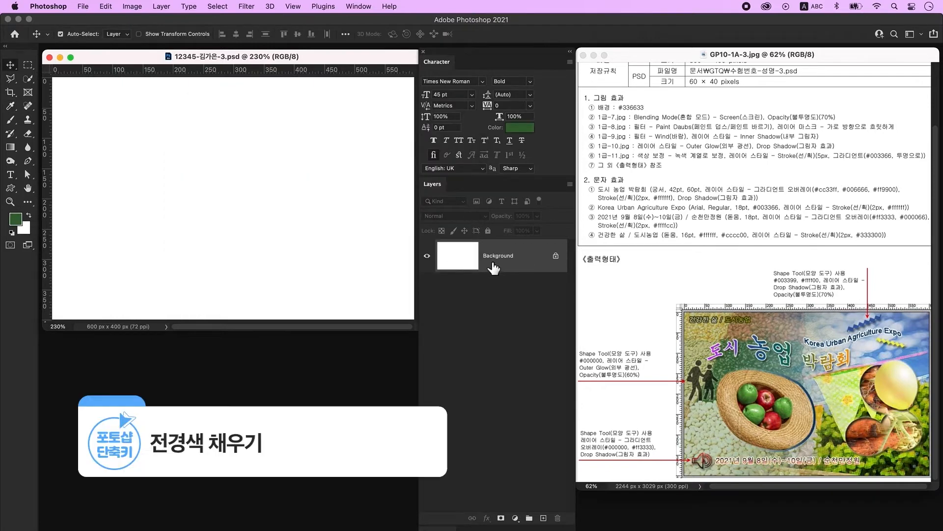
pyautogui.hotkey('alt', 'Delete')
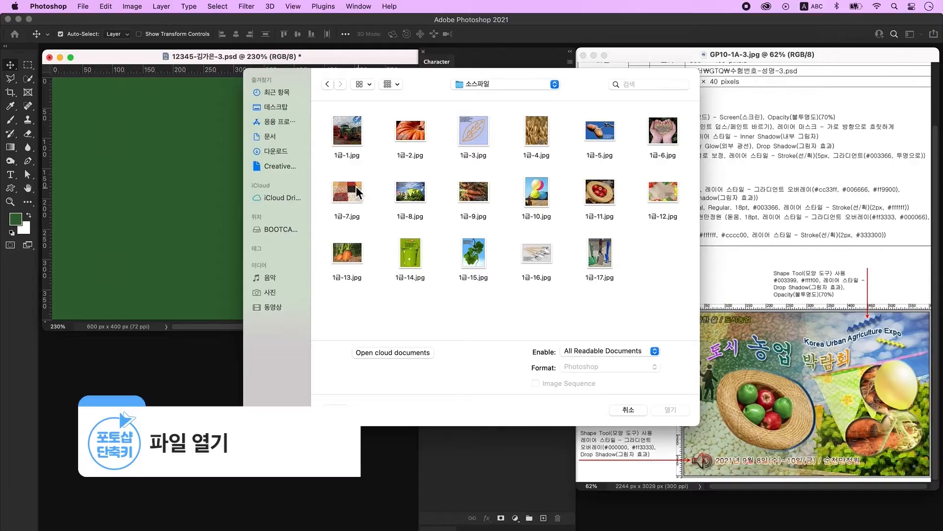
# - Bring the 1급-7.jpg bean photo into the poster as a layer covering the canvas
pyautogui.click(347, 191)
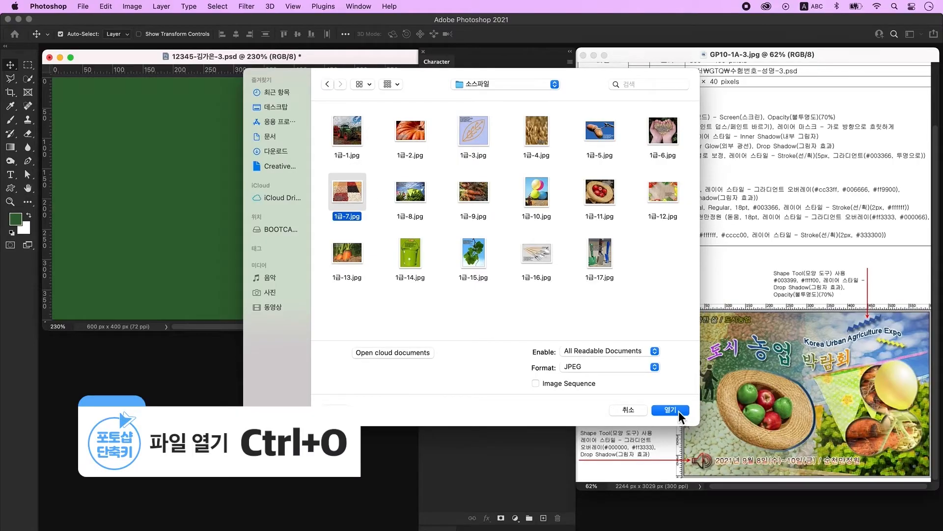
pyautogui.click(671, 410)
pyautogui.moveTo(181, 119); pyautogui.dragTo(285, 306)
pyautogui.moveTo(306, 347); pyautogui.dragTo(196, 197)
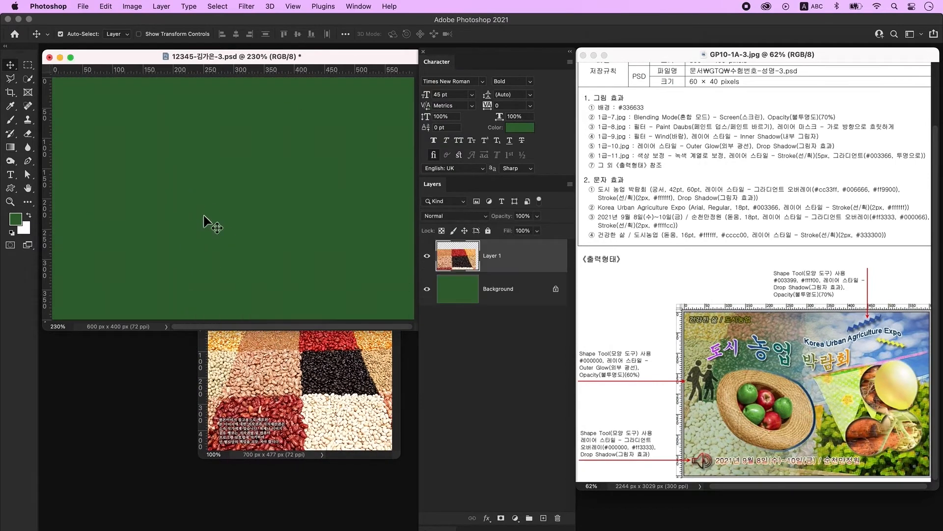
pyautogui.click(205, 307)
pyautogui.press('super+t')
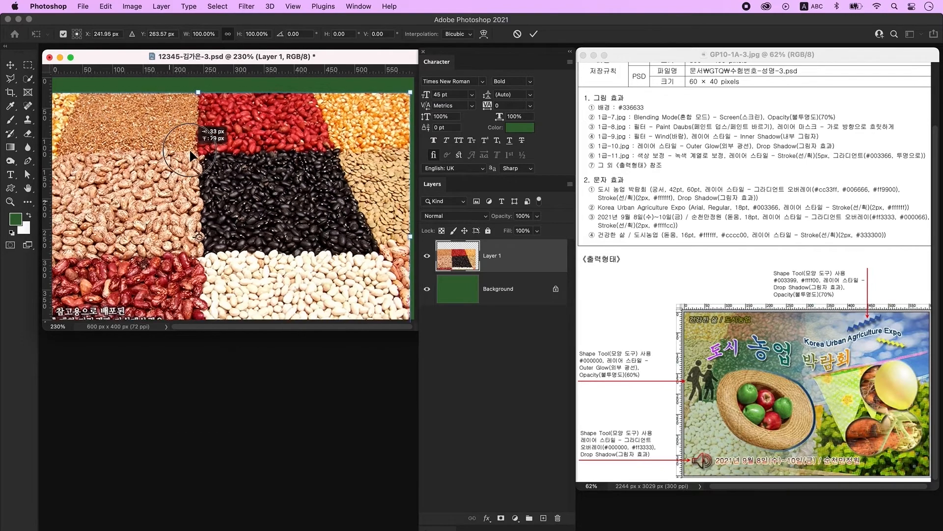
pyautogui.moveTo(282, 233); pyautogui.dragTo(235, 211)
pyautogui.press('Return')
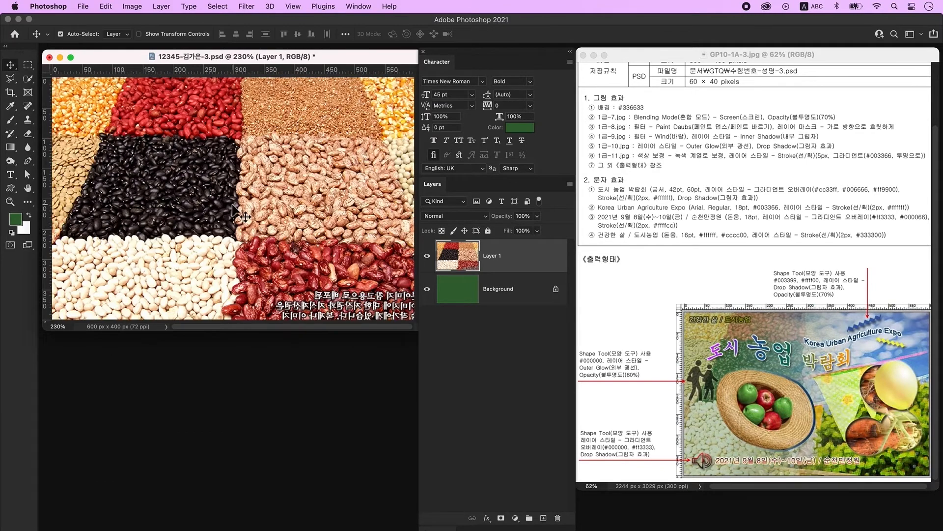
# - Set the bean layer's blend mode to Screen at 70% opacity
pyautogui.click(470, 217)
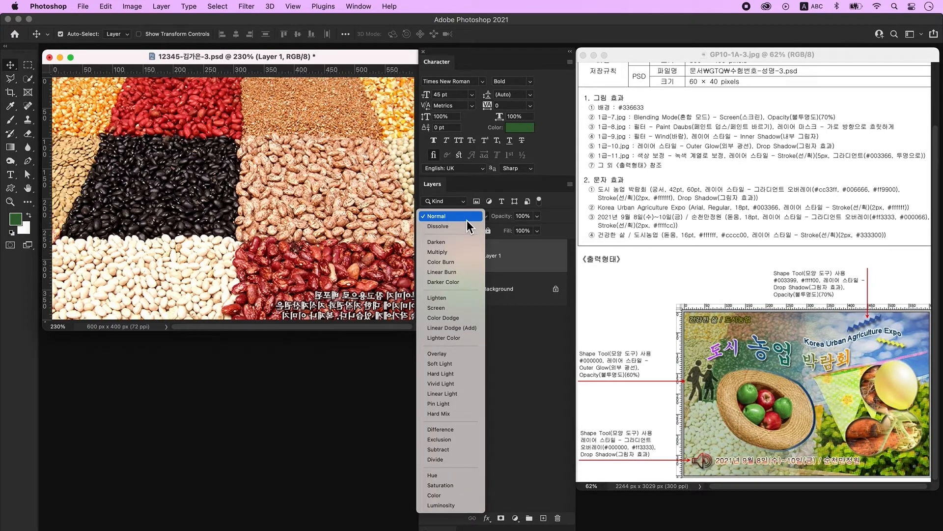
pyautogui.click(460, 310)
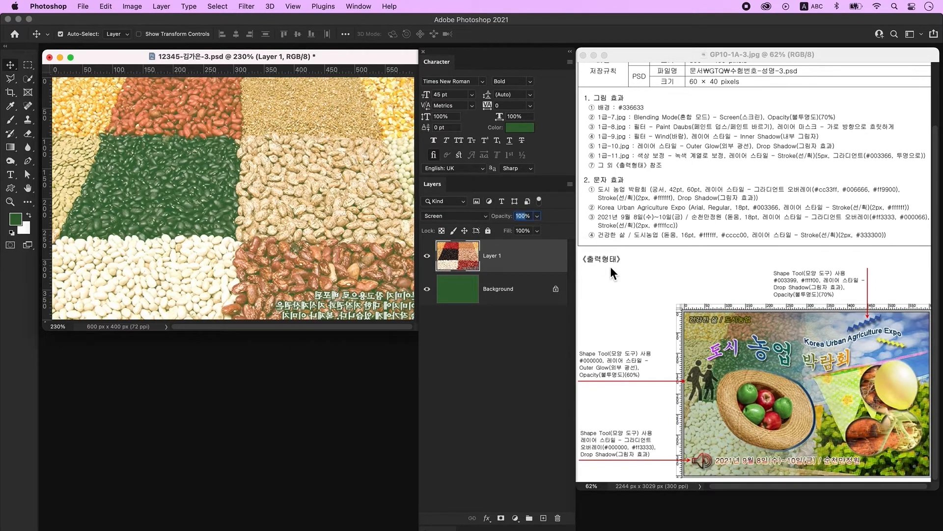
pyautogui.write('70')
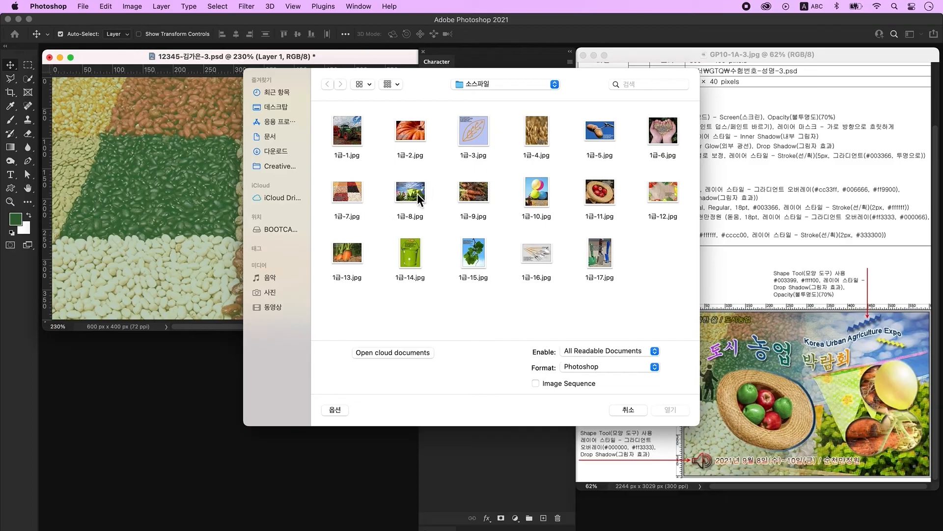
# - Place the 1급-8.jpg bunting photo into the poster as Layer 2, scaled to about 79%
pyautogui.click(417, 193)
pyautogui.click(670, 410)
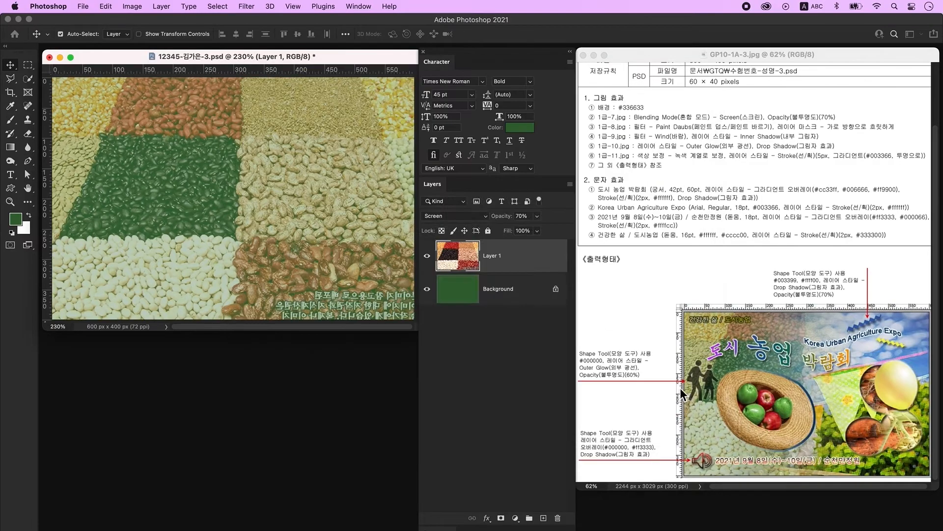
pyautogui.moveTo(194, 72); pyautogui.dragTo(267, 192)
pyautogui.click(346, 393)
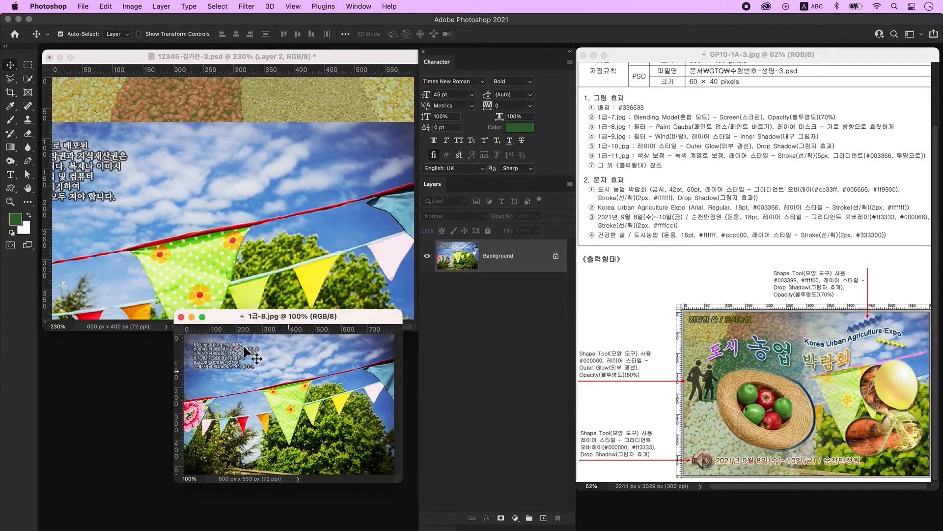
pyautogui.press('super+w')
pyautogui.press('super+t')
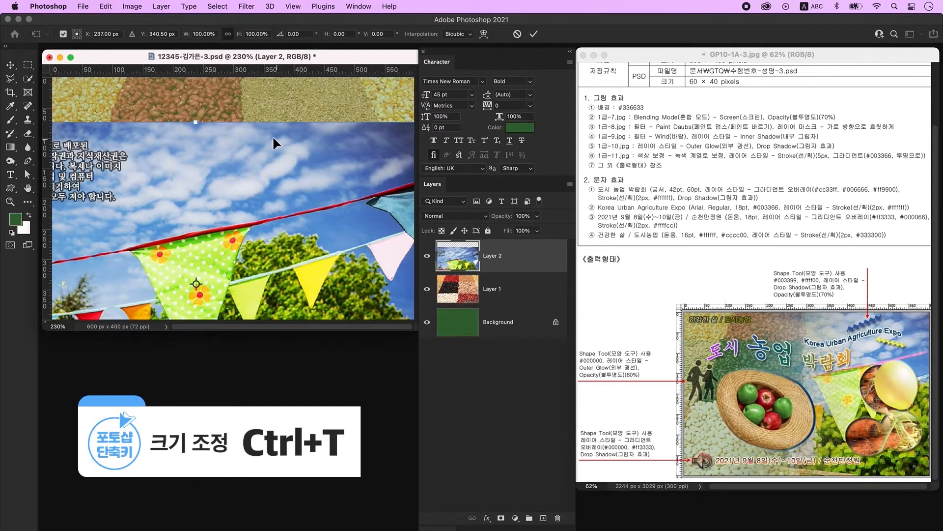
pyautogui.moveTo(204, 155); pyautogui.dragTo(296, 99)
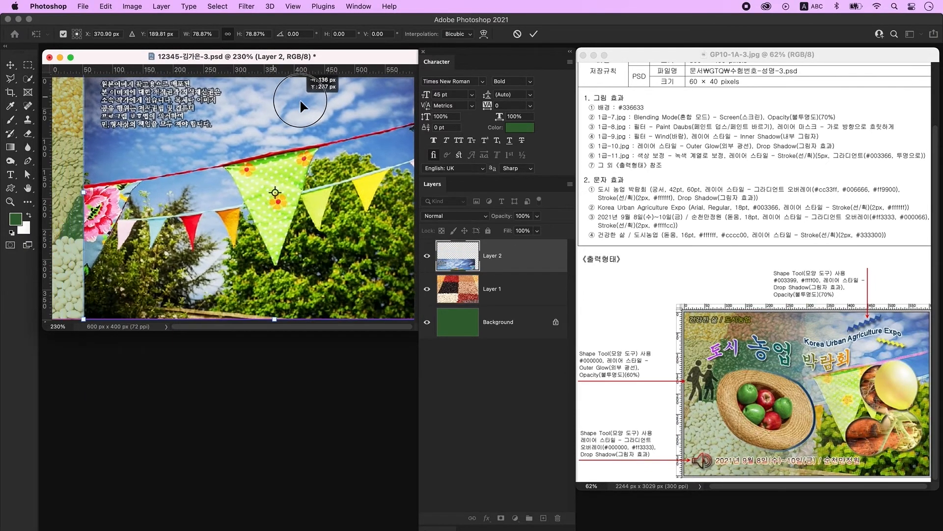
pyautogui.press('Return')
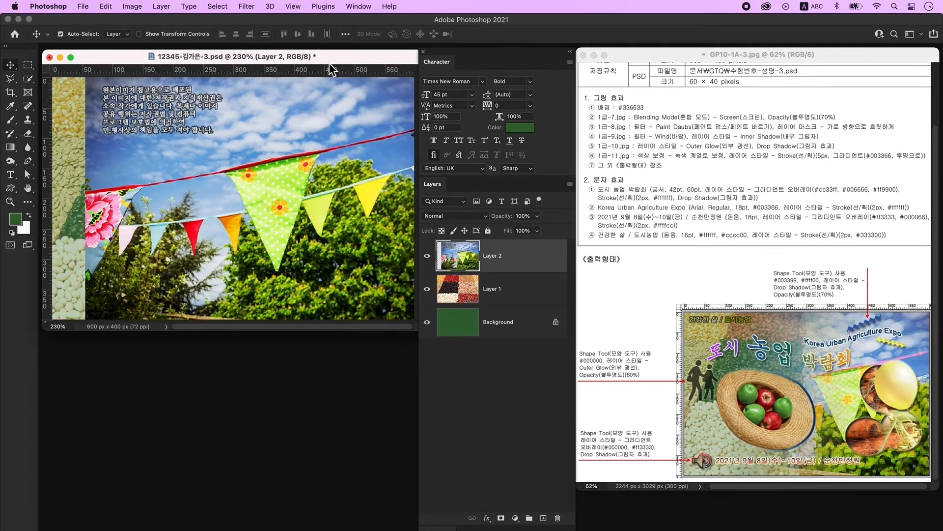
# - Apply the Paint Daubs filter (brush size 8, sharpness 7) from the Filter Gallery
pyautogui.click(247, 7)
pyautogui.click(285, 71)
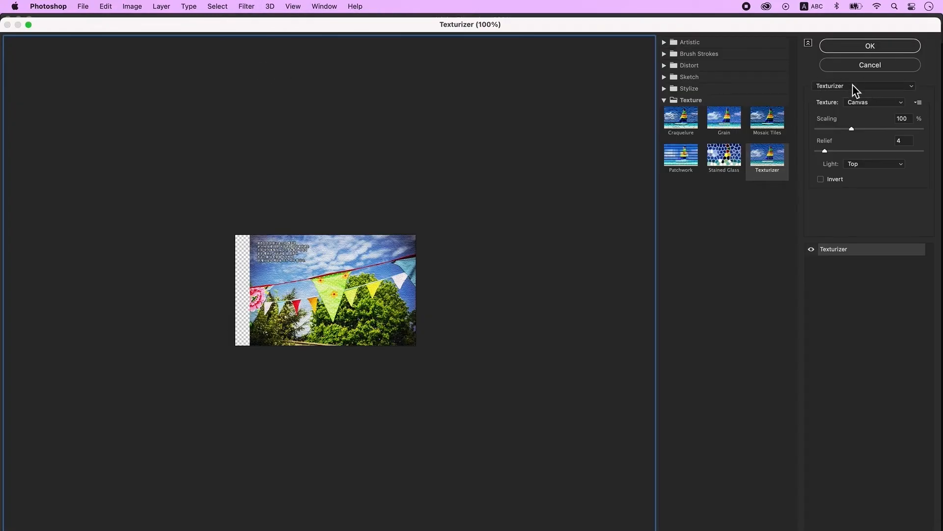
pyautogui.click(864, 86)
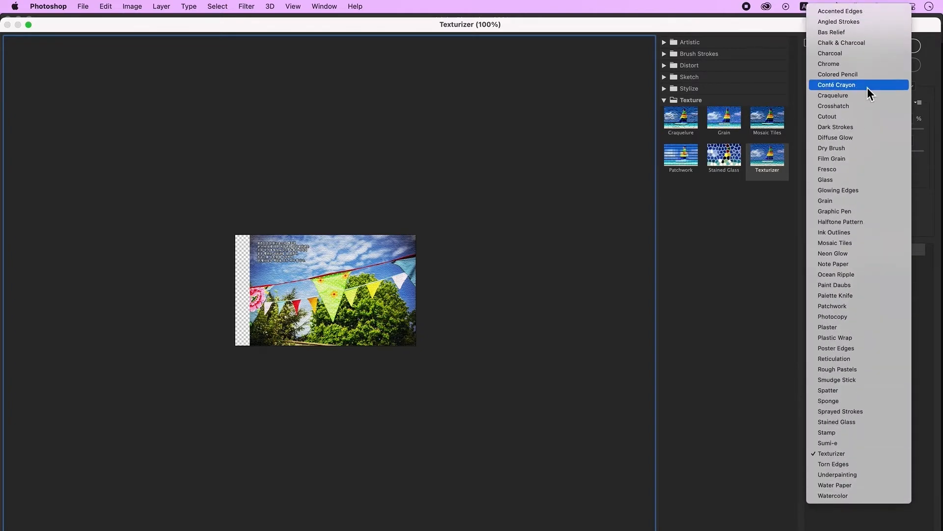
pyautogui.click(835, 285)
pyautogui.click(870, 46)
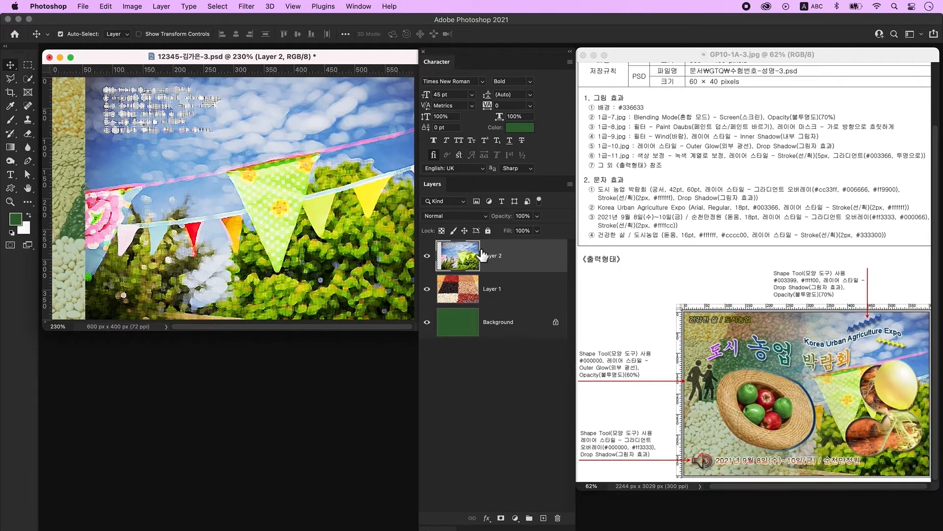
# - Mask Layer 2 with a horizontal Foreground to Transparent gradient fading its left side
pyautogui.click(501, 518)
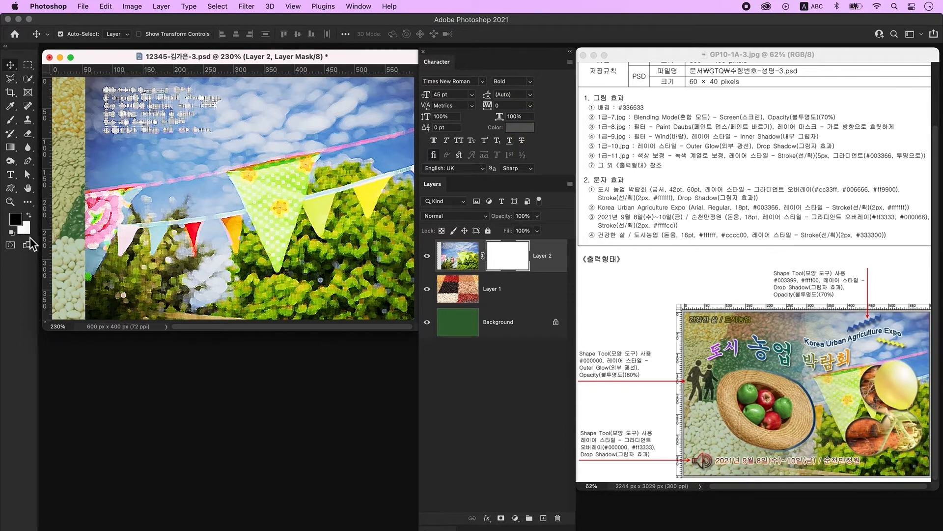
pyautogui.click(10, 147)
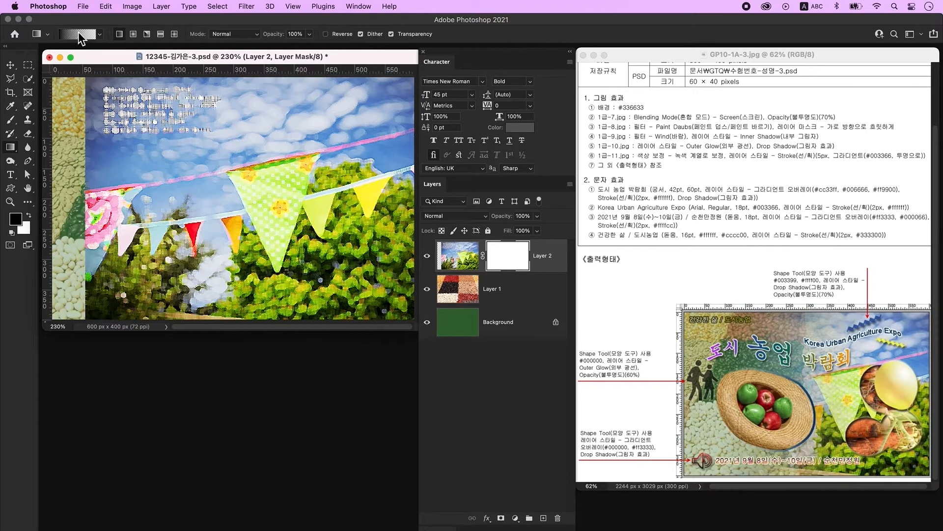
pyautogui.click(73, 36)
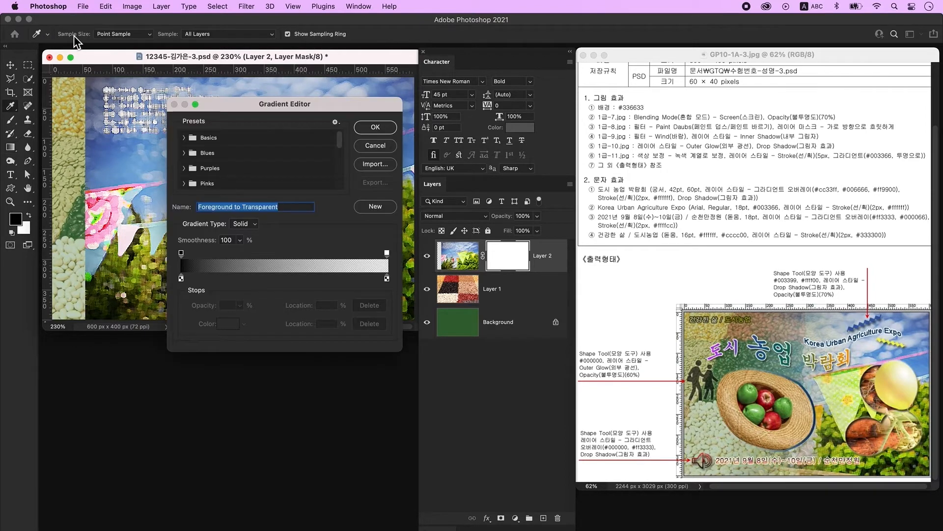
pyautogui.click(192, 138)
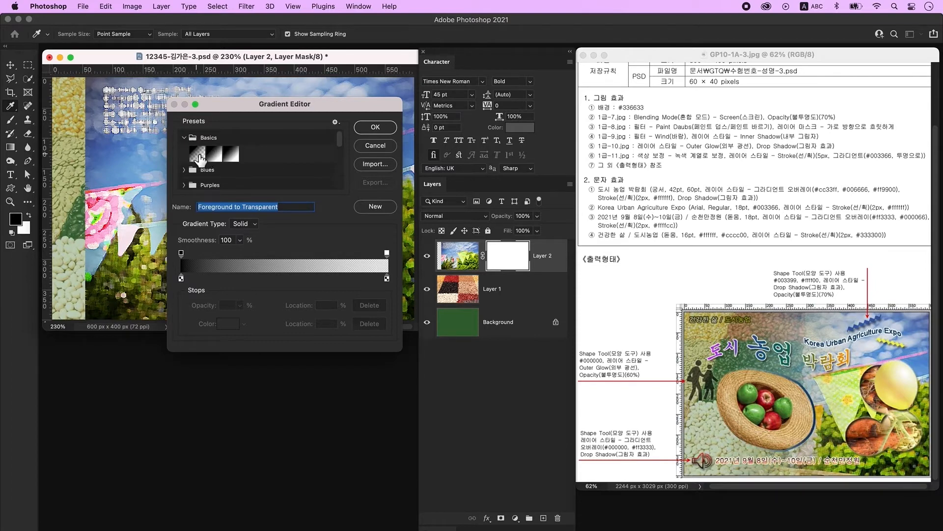
pyautogui.click(198, 156)
pyautogui.click(376, 127)
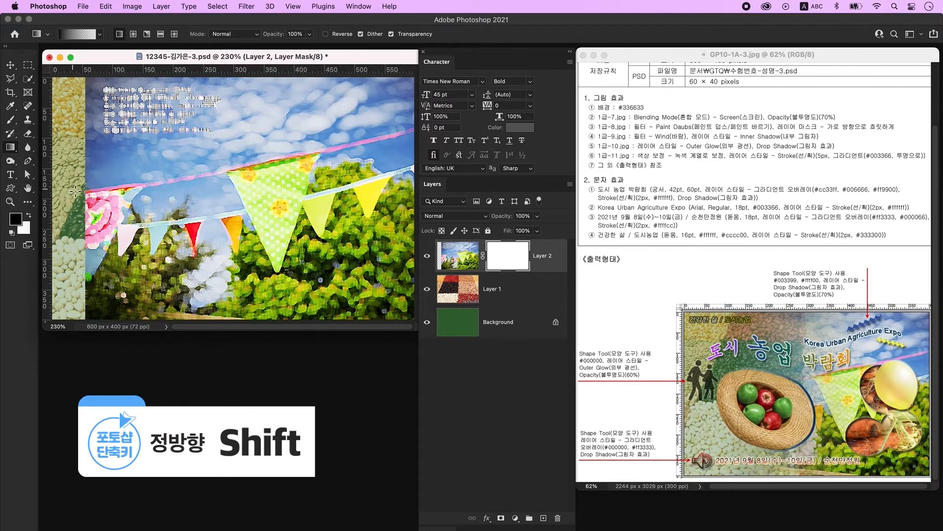
pyautogui.moveTo(71, 192); pyautogui.dragTo(290, 191)
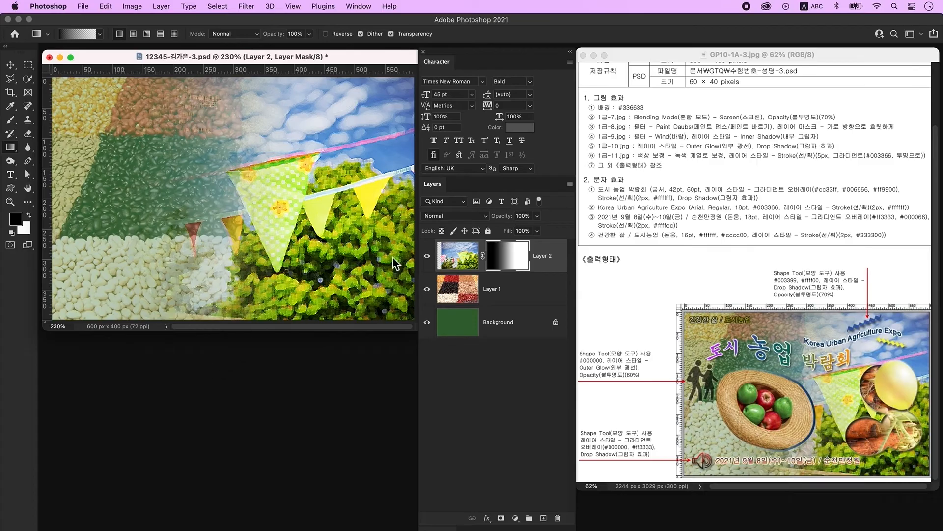
# - Open the carrot photo 1급-9.jpg
pyautogui.press('super+o')
pyautogui.click(473, 191)
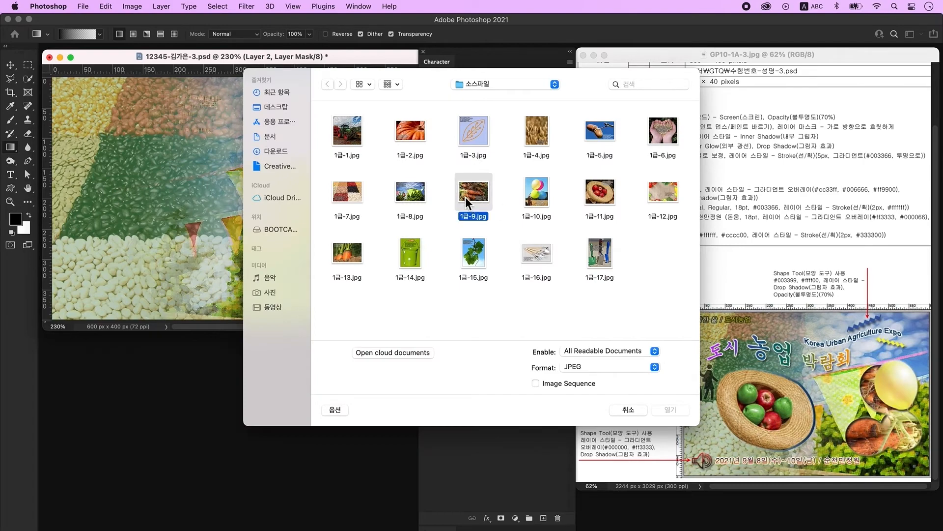
pyautogui.click(680, 411)
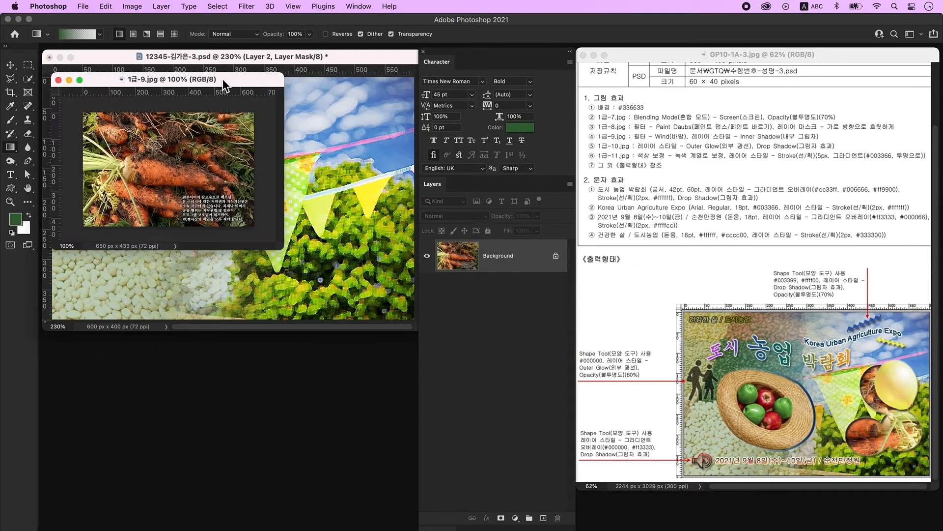
# - Apply the Stylize > Wind filter to the carrot photo and move its window aside
pyautogui.click(248, 6)
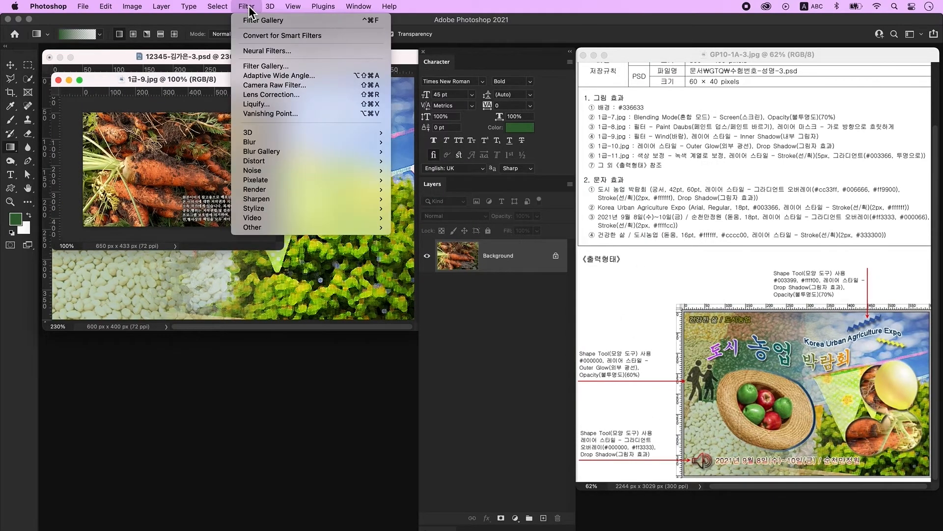
pyautogui.moveTo(322, 209)
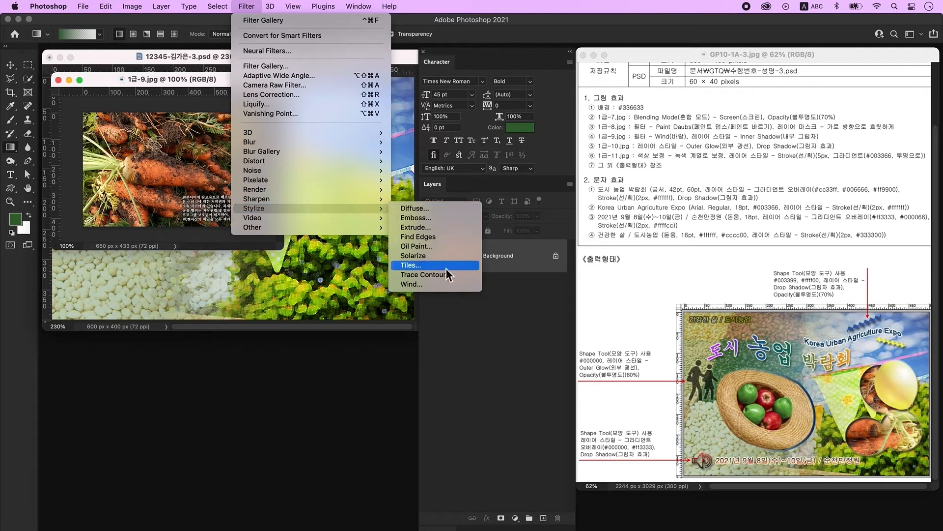
pyautogui.click(446, 287)
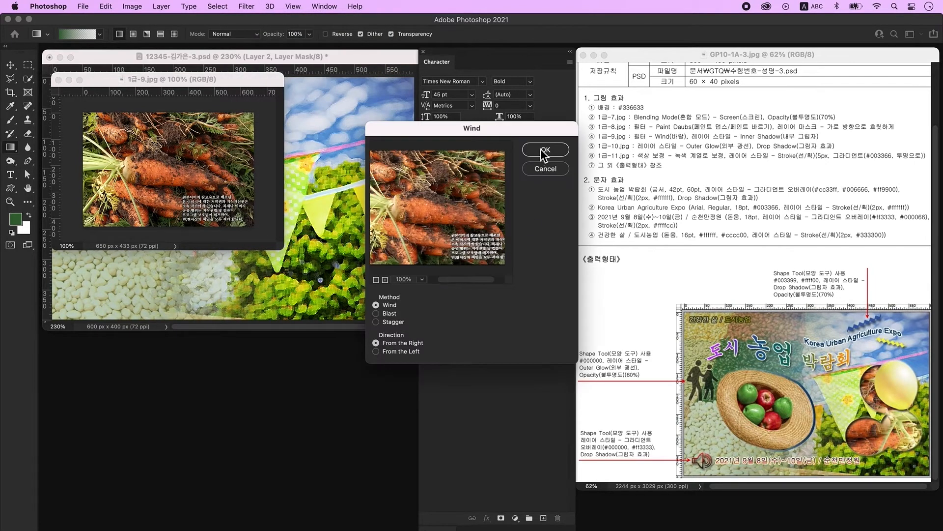
pyautogui.click(546, 150)
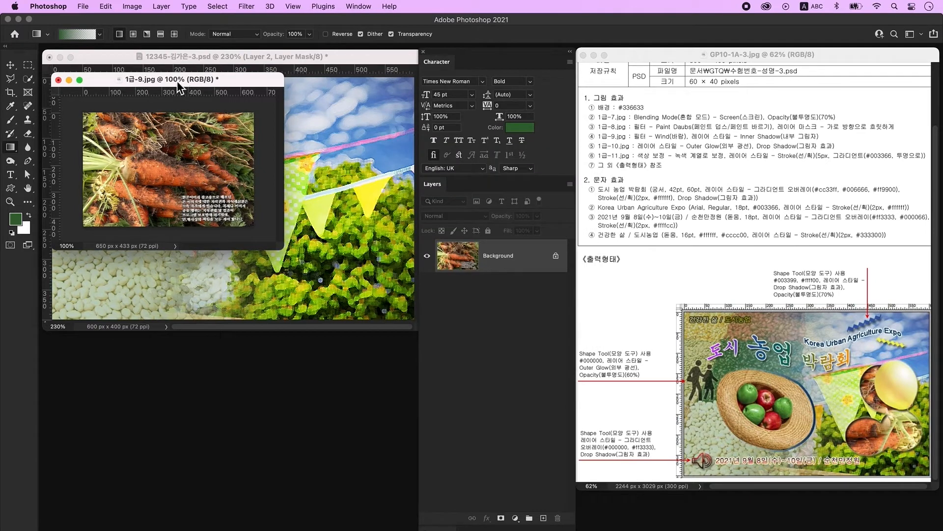
pyautogui.moveTo(155, 81); pyautogui.dragTo(153, 337)
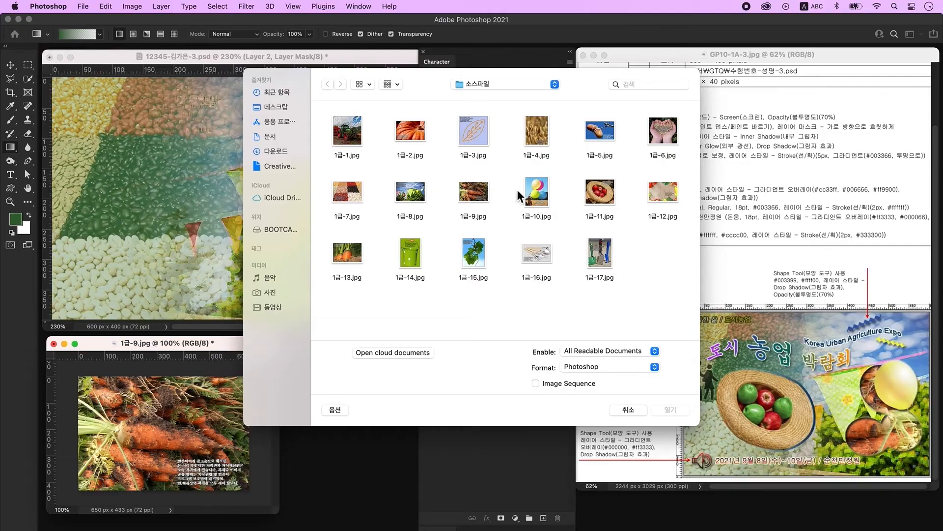
# - Open 1급-10.jpg, cut the balloons out onto their own layer and hide the background
pyautogui.click(528, 192)
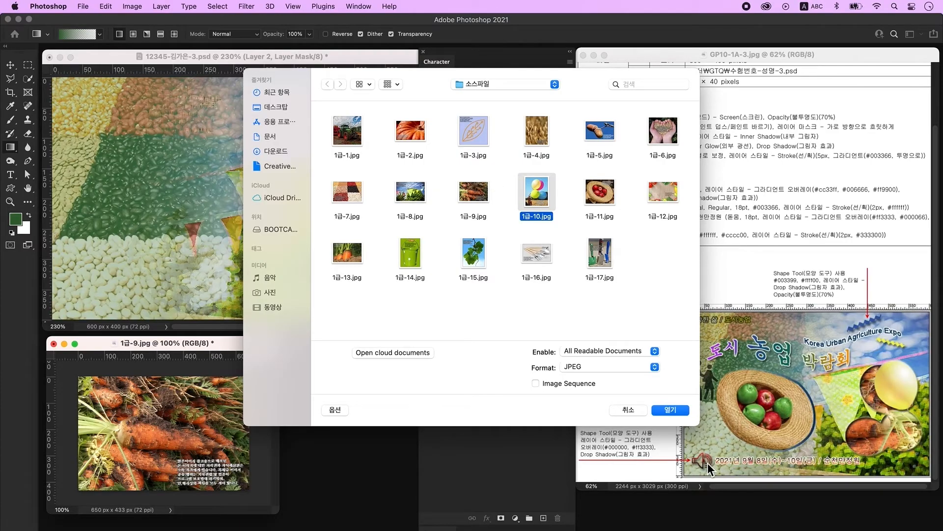
pyautogui.click(670, 410)
pyautogui.click(28, 79)
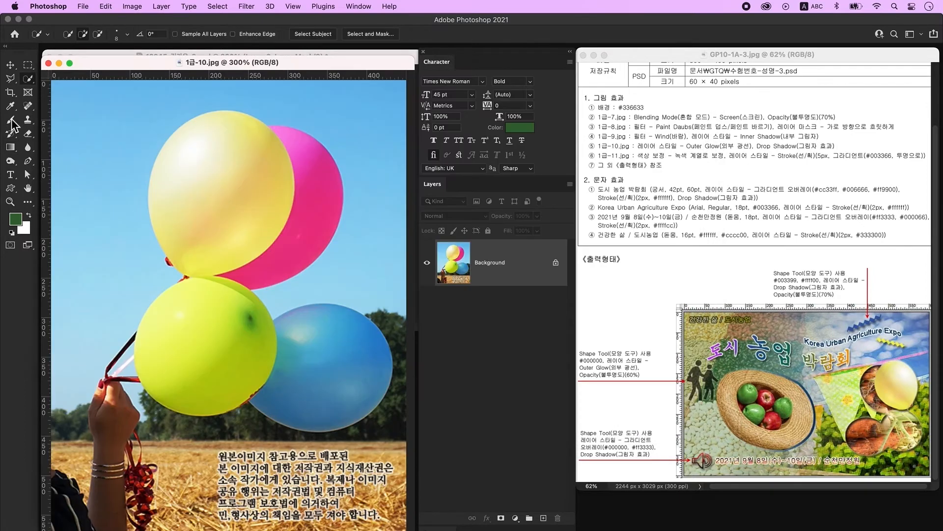
pyautogui.moveTo(233, 133)
pyautogui.mouseDown()
pyautogui.moveTo(211, 139)
pyautogui.moveTo(201, 170)
pyautogui.moveTo(207, 223)
pyautogui.moveTo(222, 229)
pyautogui.moveTo(291, 186)
pyautogui.moveTo(288, 149)
pyautogui.moveTo(320, 188)
pyautogui.moveTo(232, 252)
pyautogui.moveTo(199, 336)
pyautogui.mouseUp()
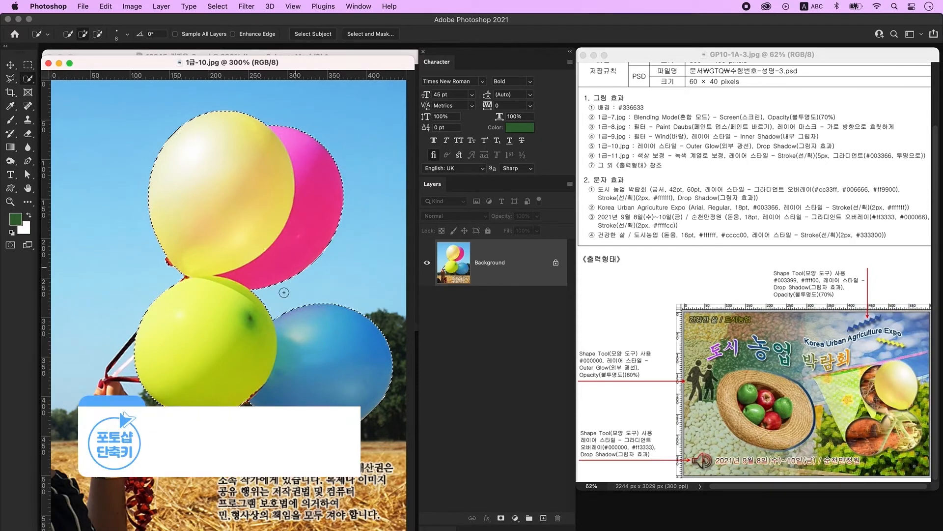
pyautogui.hotkey('ctrl', 'j')
pyautogui.click(427, 310)
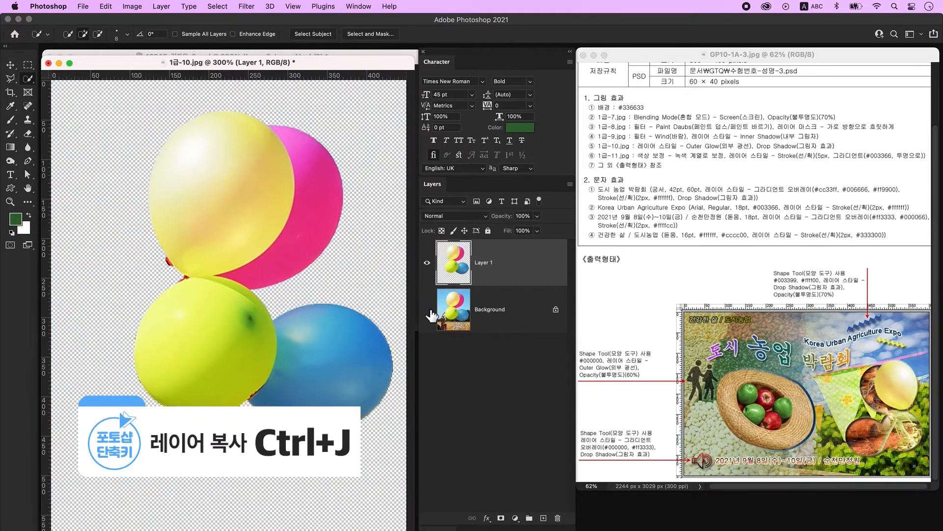
# - Drag the balloon cut-out into the poster and close the 1급-10.jpg source
pyautogui.moveTo(156, 60); pyautogui.dragTo(145, 160)
pyautogui.click(10, 64)
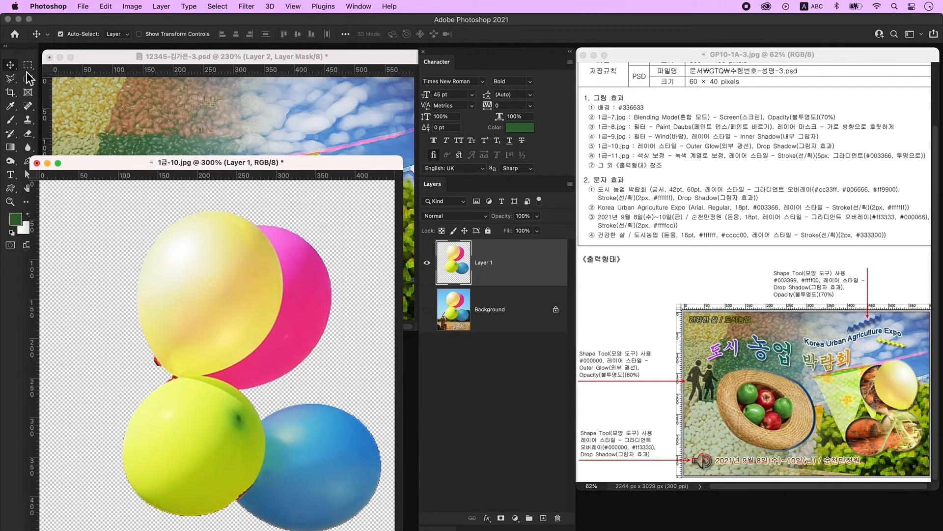
pyautogui.moveTo(226, 240); pyautogui.dragTo(223, 122)
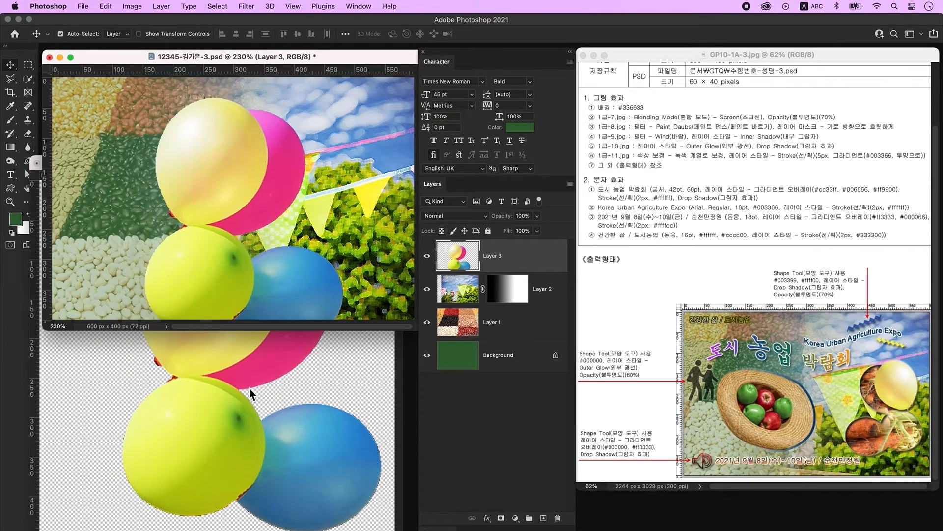
pyautogui.click(284, 366)
pyautogui.click(37, 163)
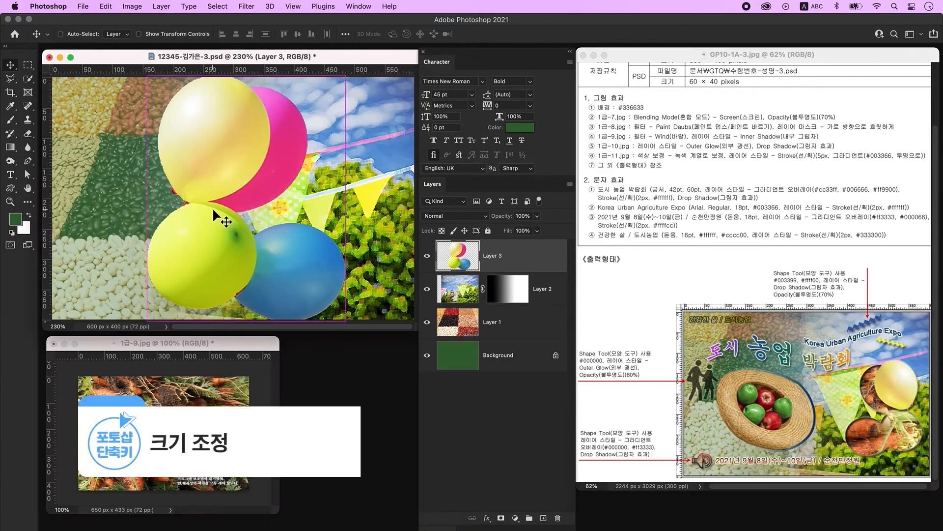
# - Scale the balloon layer to about 70%, flip it horizontally and move it up-right
pyautogui.press('super+t')
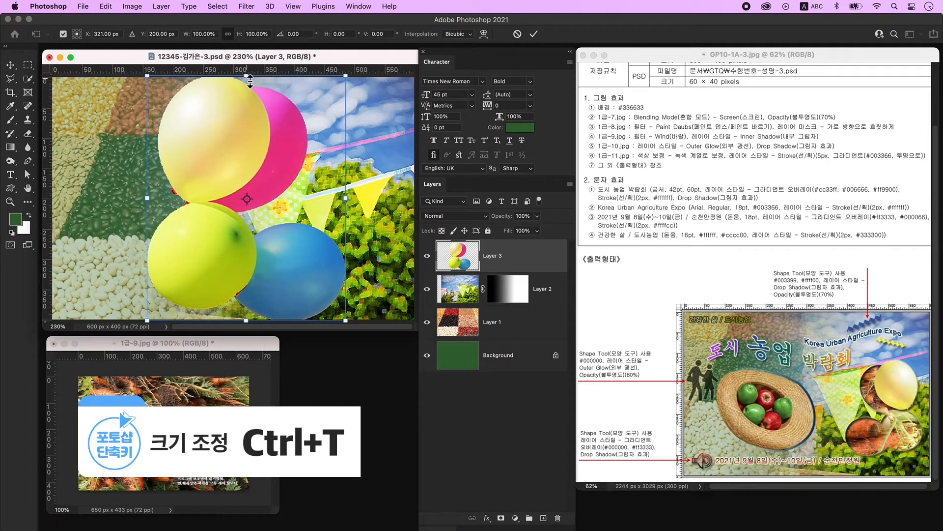
pyautogui.moveTo(250, 80); pyautogui.dragTo(246, 149)
pyautogui.rightClick(268, 199)
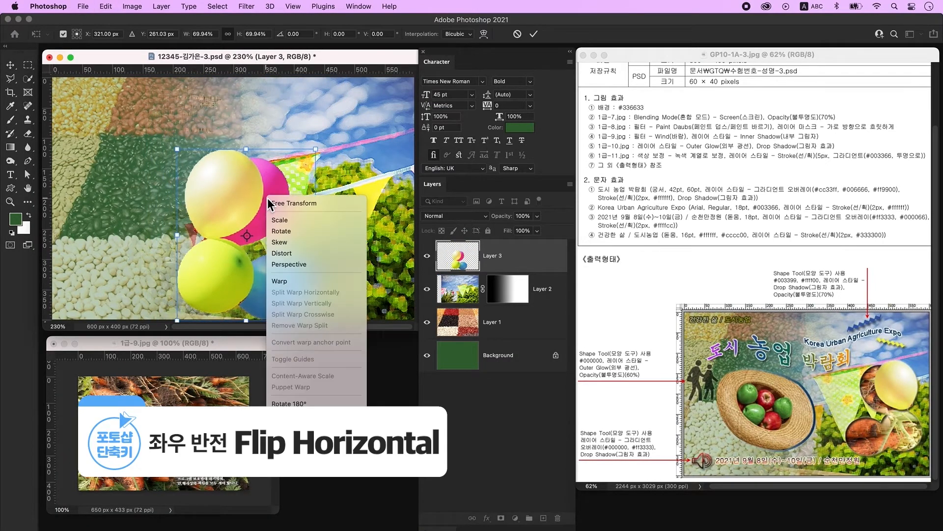
pyautogui.click(295, 442)
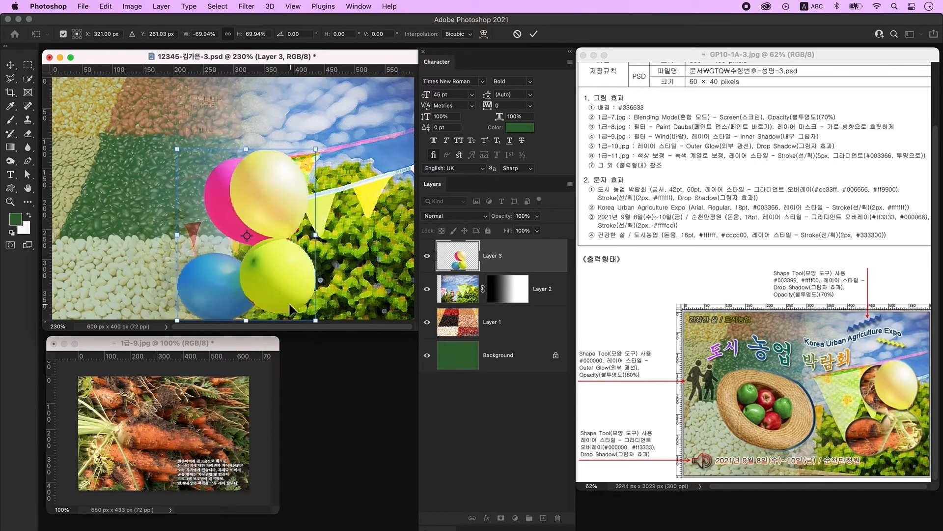
pyautogui.moveTo(285, 292); pyautogui.dragTo(355, 273)
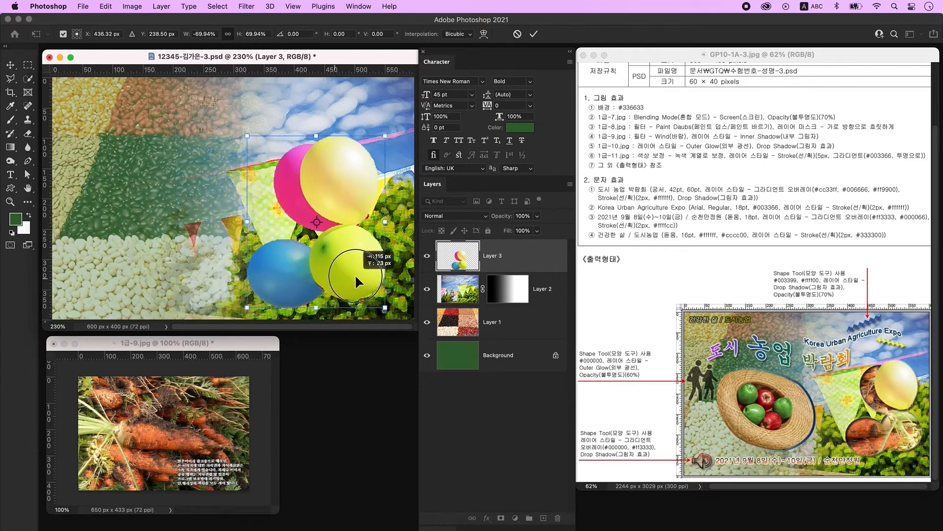
pyautogui.press('Return')
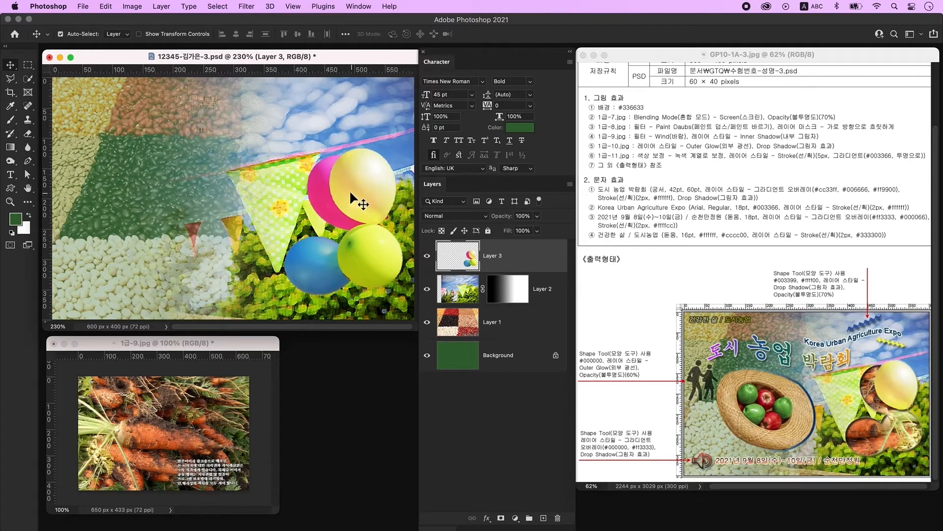
# - Copy the pink, blue and lime balloons onto a new Layer 4
pyautogui.click(28, 78)
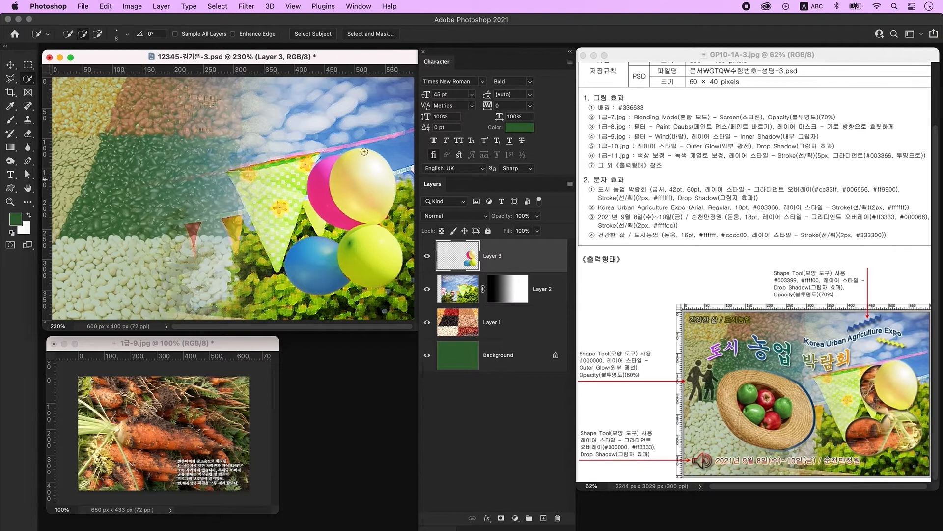
pyautogui.moveTo(318, 167)
pyautogui.mouseDown()
pyautogui.moveTo(317, 208)
pyautogui.moveTo(370, 261)
pyautogui.moveTo(310, 284)
pyautogui.moveTo(276, 278)
pyautogui.moveTo(370, 276)
pyautogui.mouseUp()
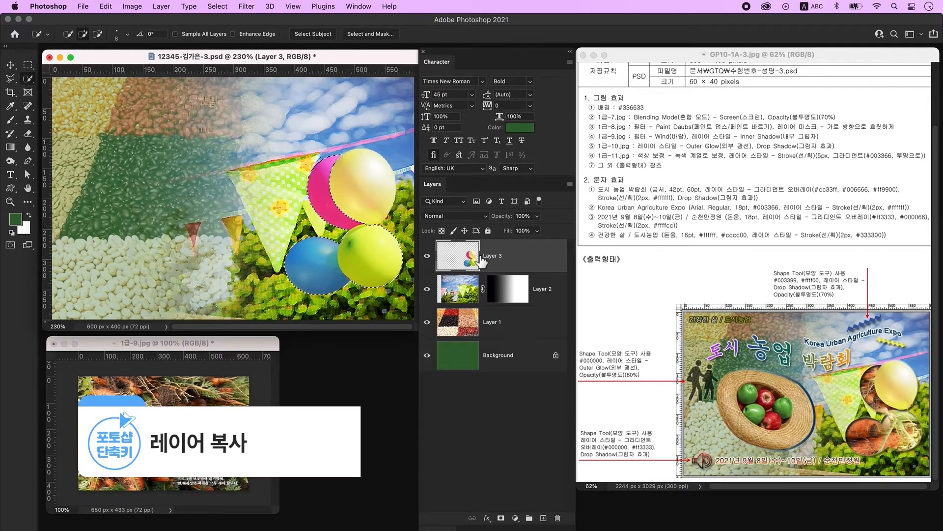
pyautogui.hotkey('ctrl', 'j')
pyautogui.click(427, 289)
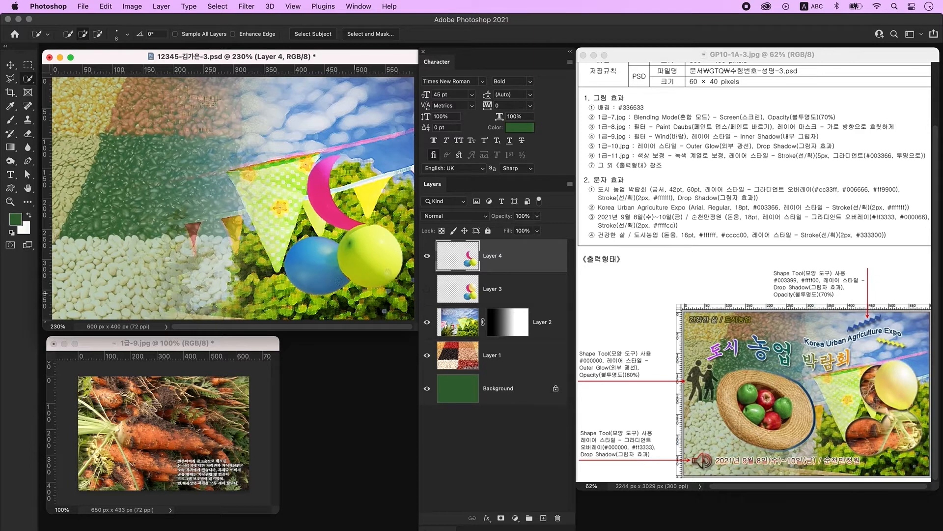
pyautogui.click(428, 289)
# - Drag the Wind-filtered carrot photo into the poster as Layer 5
pyautogui.press('v')
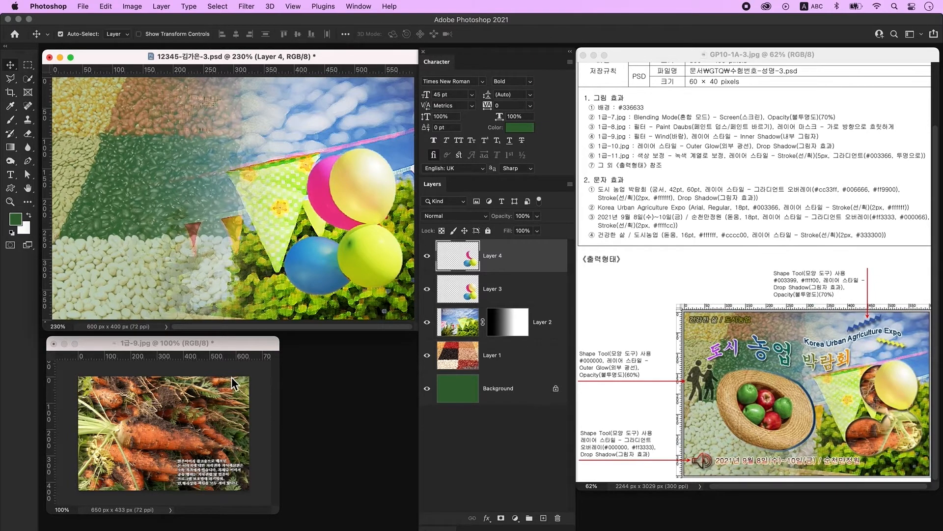
pyautogui.click(160, 395)
pyautogui.moveTo(205, 416); pyautogui.dragTo(367, 167)
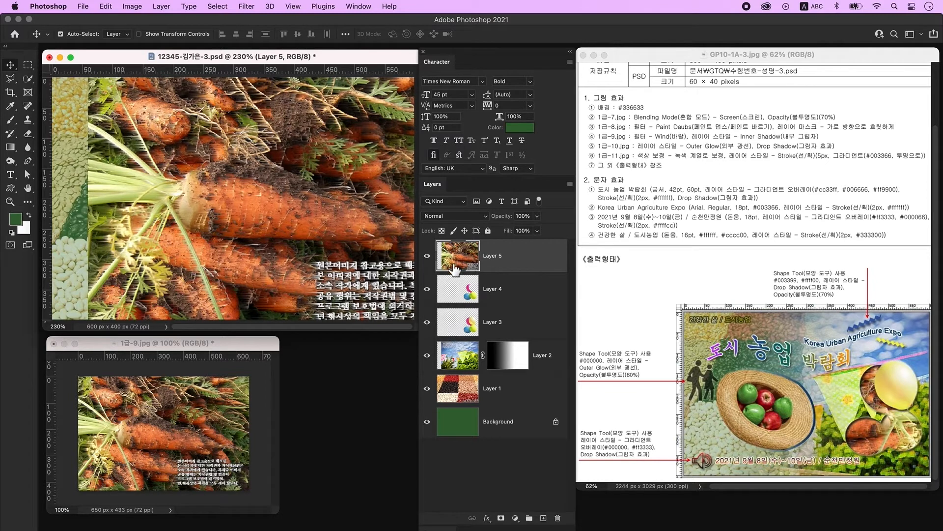
# - Clip carrot Layer 5 to Layer 4's balloons, scale it to about 78%, flip horizontally and shift right
pyautogui.click(505, 271)
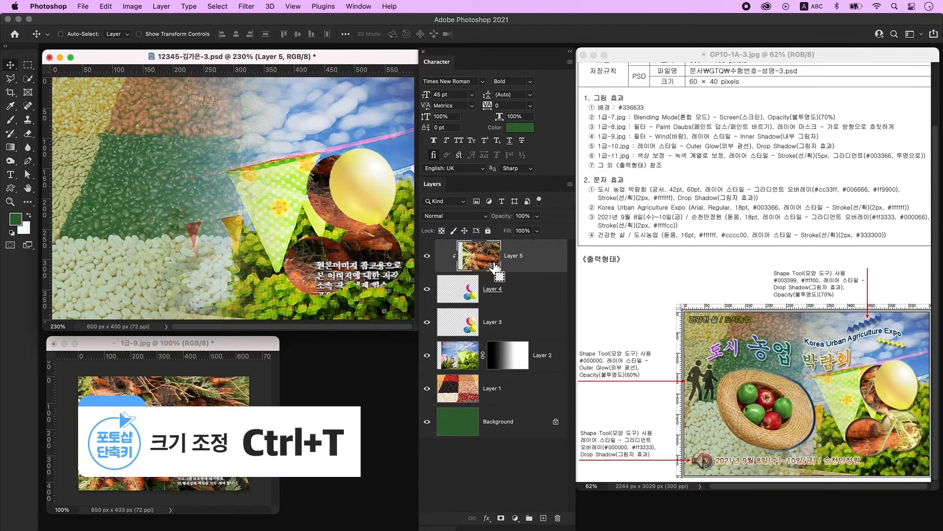
pyautogui.hotkey('ctrl', 't')
pyautogui.moveTo(90, 203); pyautogui.dragTo(178, 210)
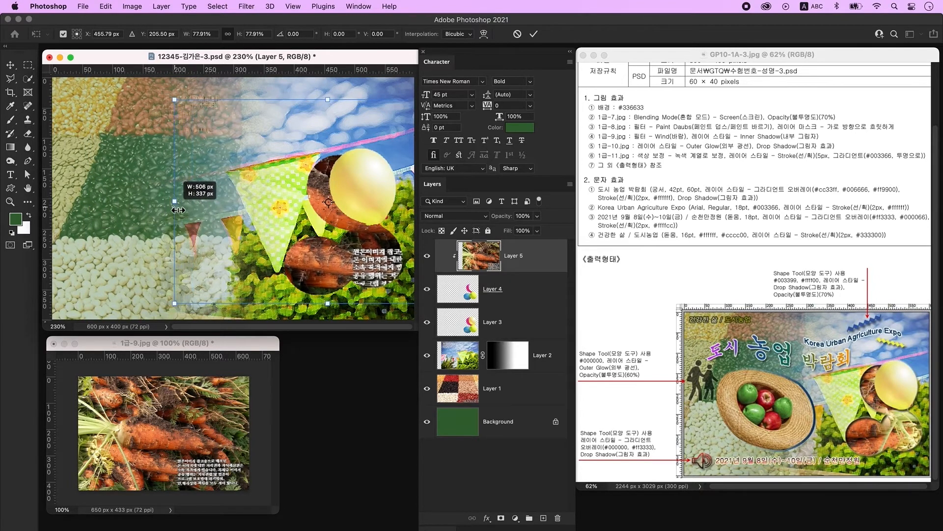
pyautogui.moveTo(292, 258); pyautogui.dragTo(374, 262)
pyautogui.rightClick(365, 252)
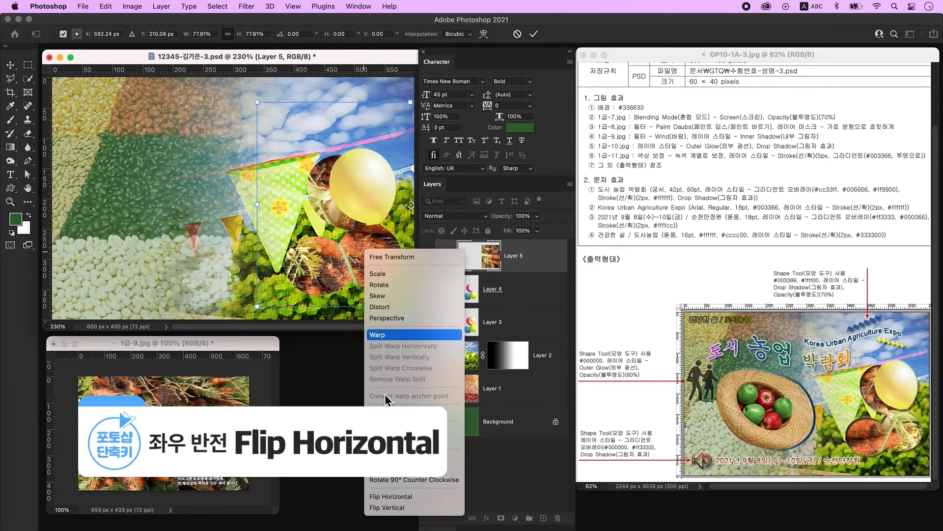
pyautogui.click(426, 499)
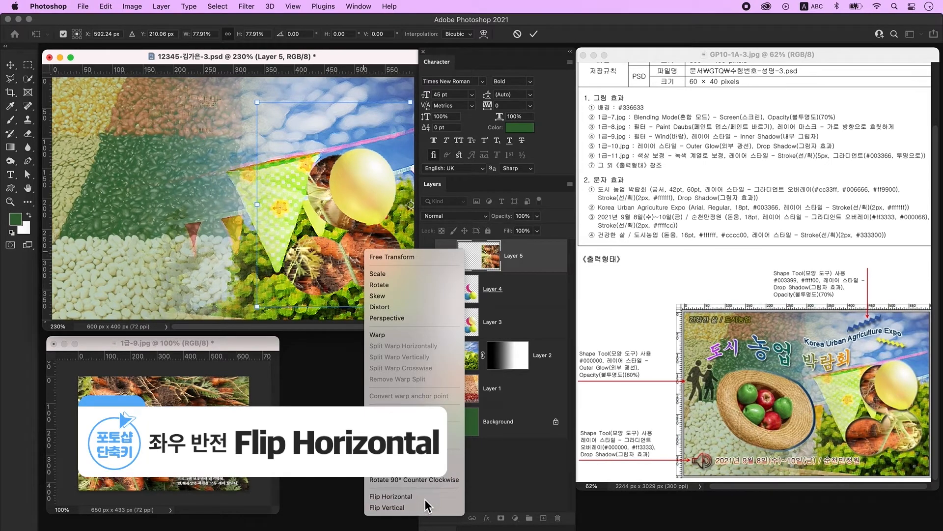
pyautogui.moveTo(373, 265)
pyautogui.mouseDown()
pyautogui.moveTo(217, 261)
pyautogui.moveTo(365, 267)
pyautogui.mouseUp()
pyautogui.press('Return')
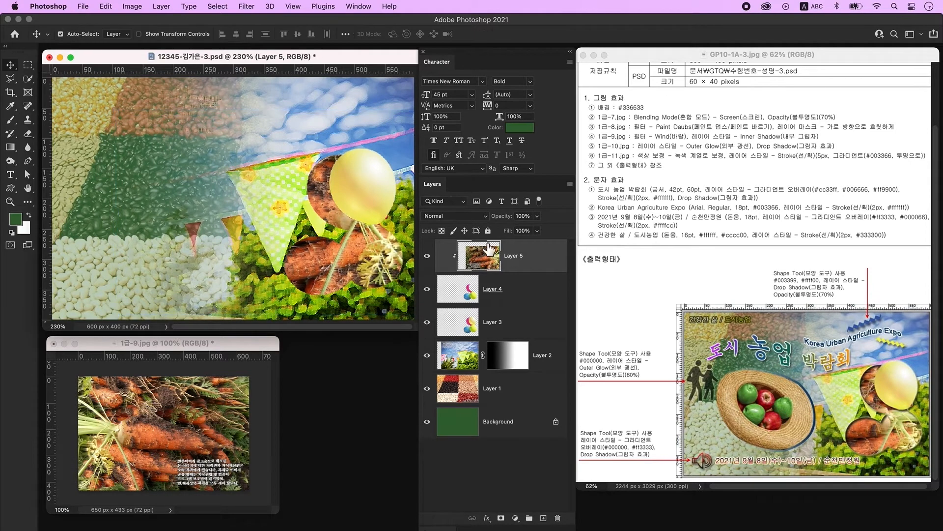
pyautogui.click(538, 292)
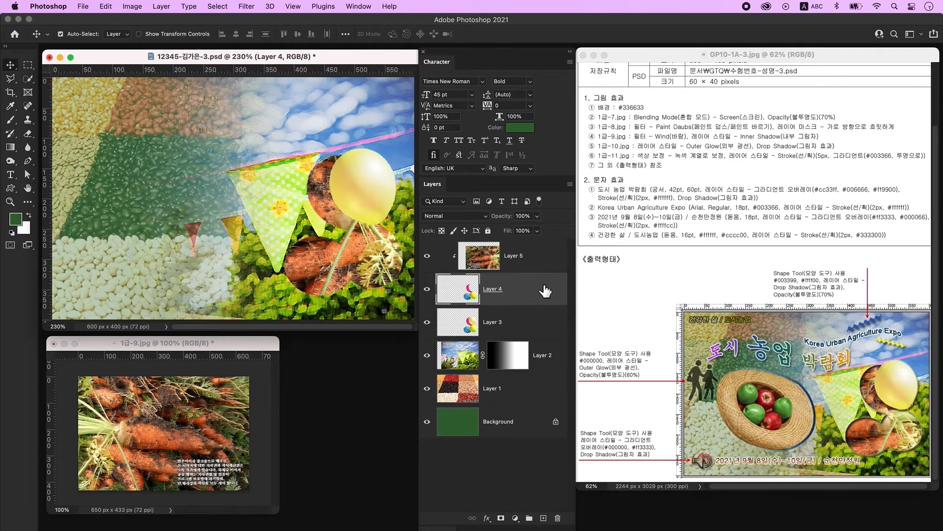
# - Give the carrot-filled balloons on Layer 4 an Inner Shadow
pyautogui.doubleClick(545, 292)
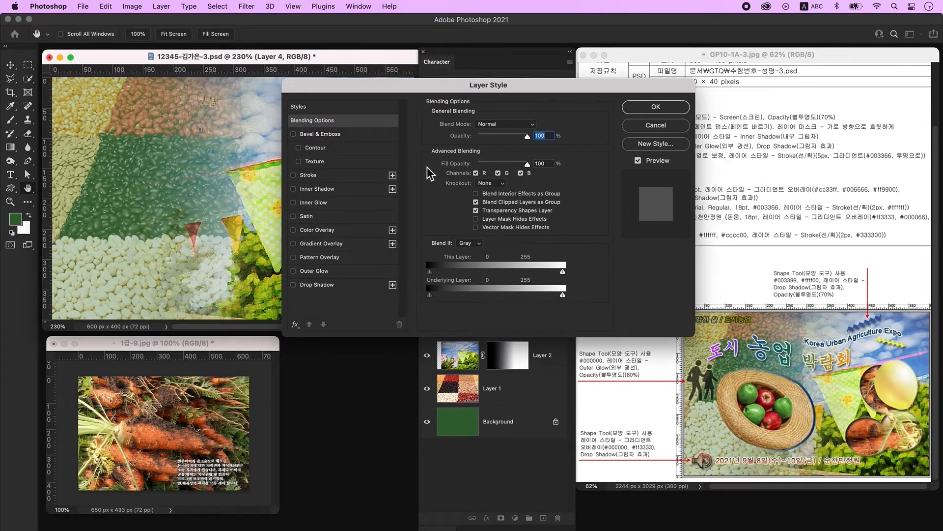
pyautogui.click(319, 185)
pyautogui.press('Return')
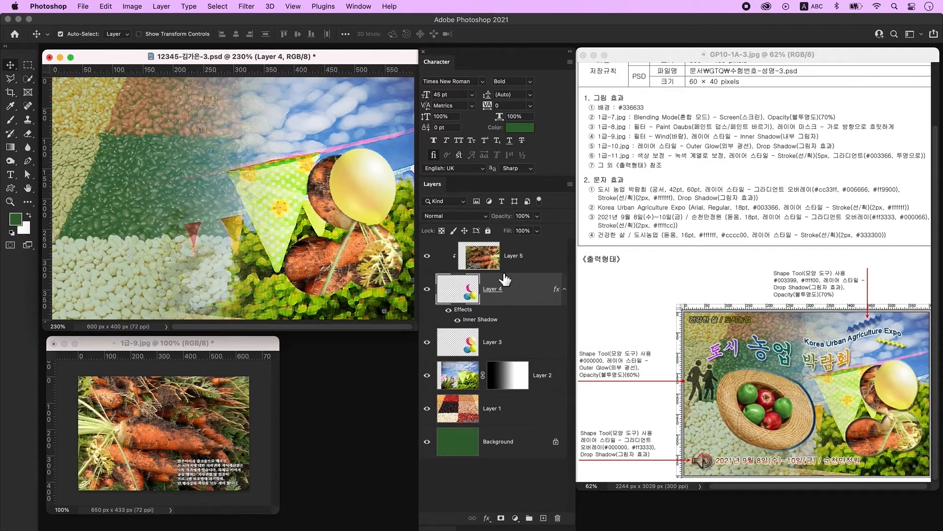
# - Add an Outer Glow and a Drop Shadow to the balloon Layer 3
pyautogui.click(511, 351)
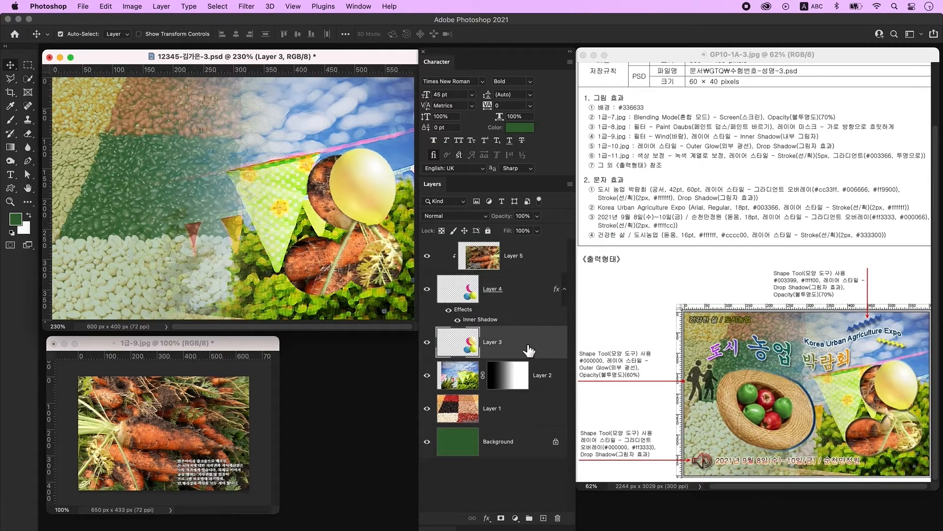
pyautogui.doubleClick(545, 348)
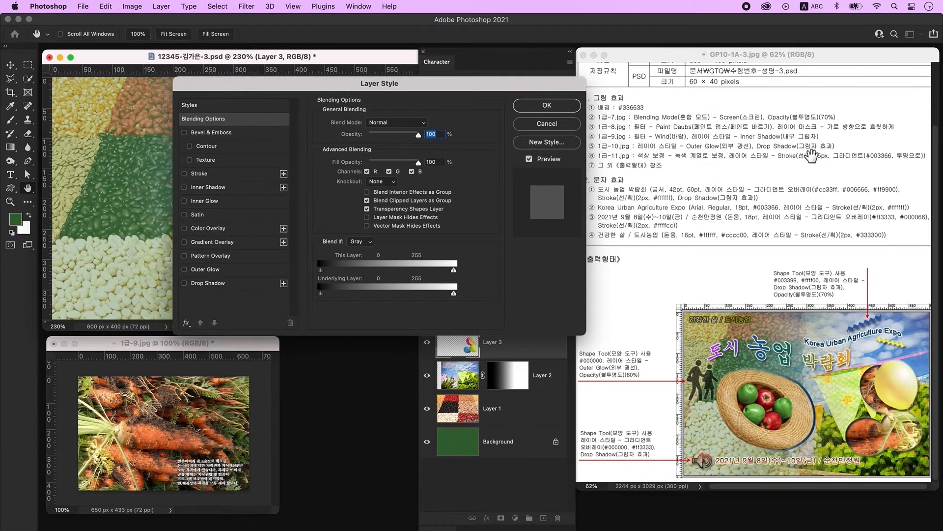
pyautogui.click(219, 269)
pyautogui.click(218, 284)
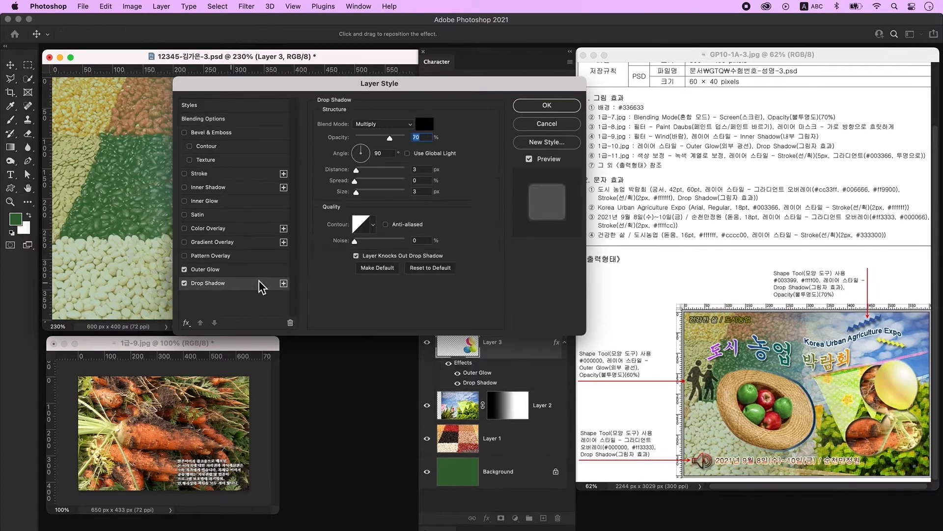
pyautogui.click(564, 108)
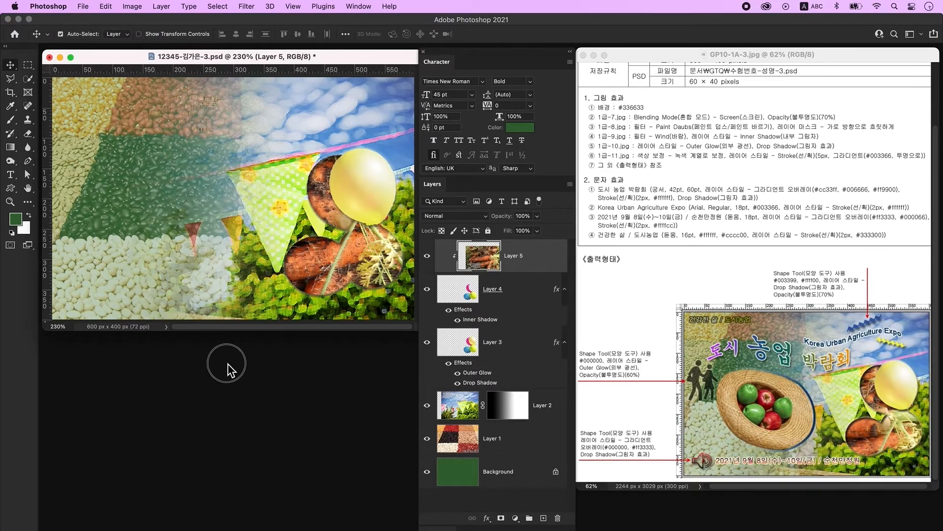
# - Open 1급-11.jpg, unlock its background and delete everything around the straw hat
pyautogui.press('super+o')
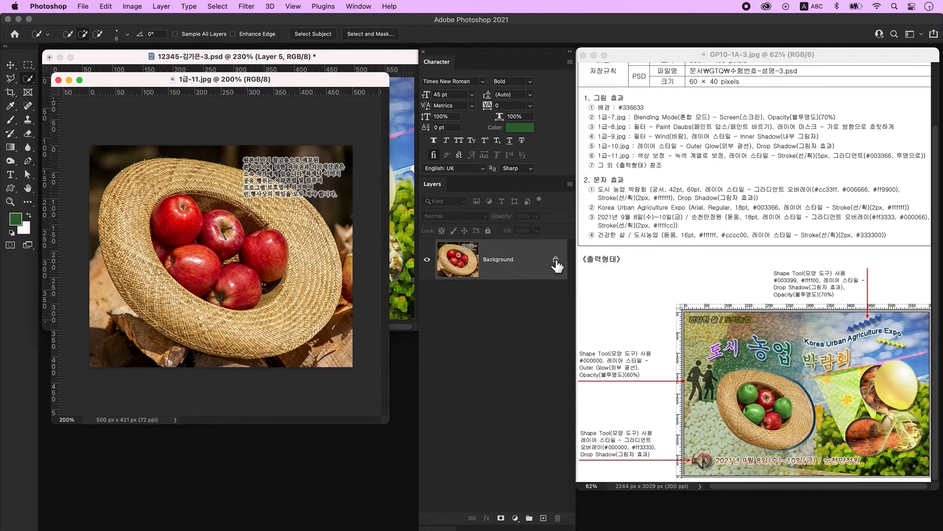
pyautogui.doubleClick(537, 261)
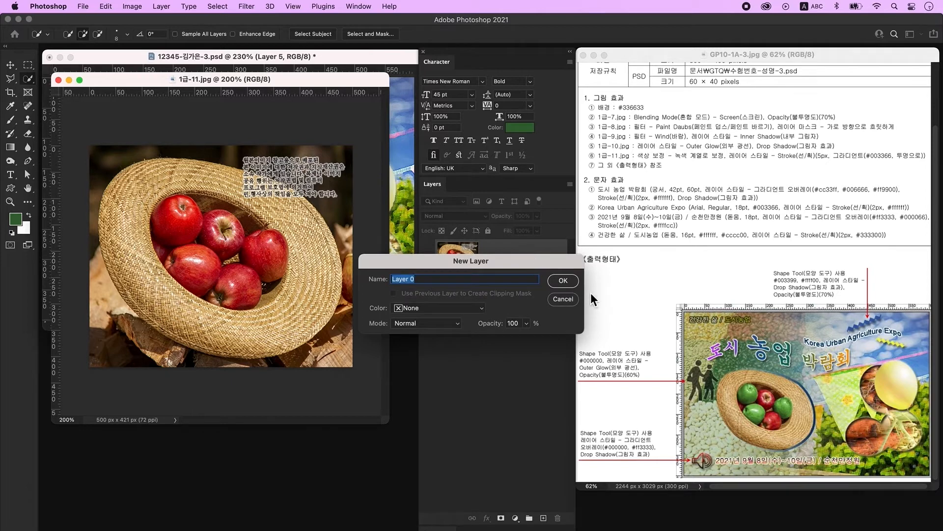
pyautogui.click(570, 282)
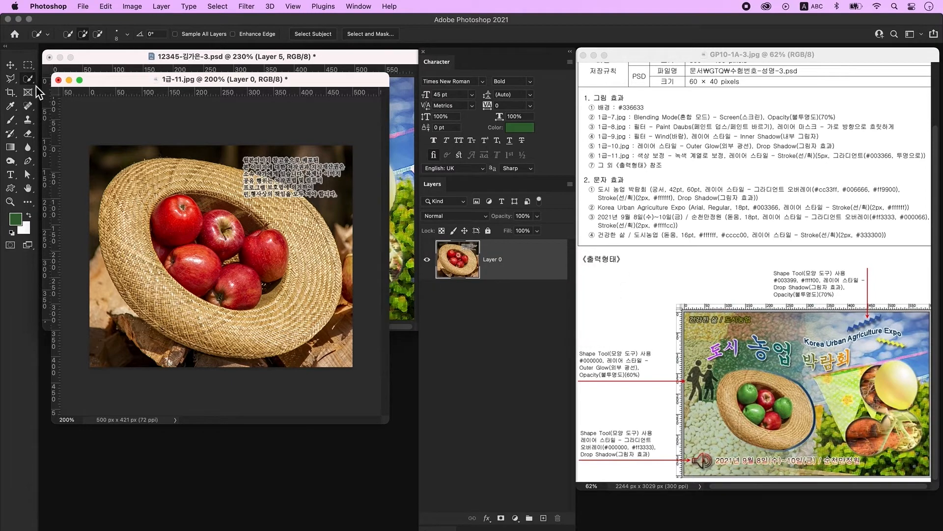
pyautogui.moveTo(109, 156)
pyautogui.mouseDown()
pyautogui.moveTo(89, 171)
pyautogui.moveTo(93, 268)
pyautogui.moveTo(123, 319)
pyautogui.moveTo(237, 361)
pyautogui.mouseUp()
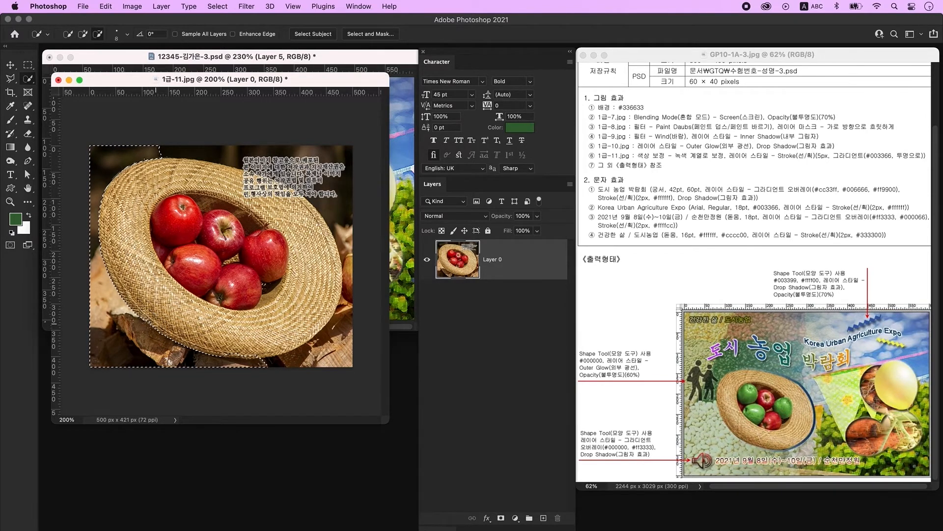
pyautogui.moveTo(151, 319); pyautogui.dragTo(161, 331)
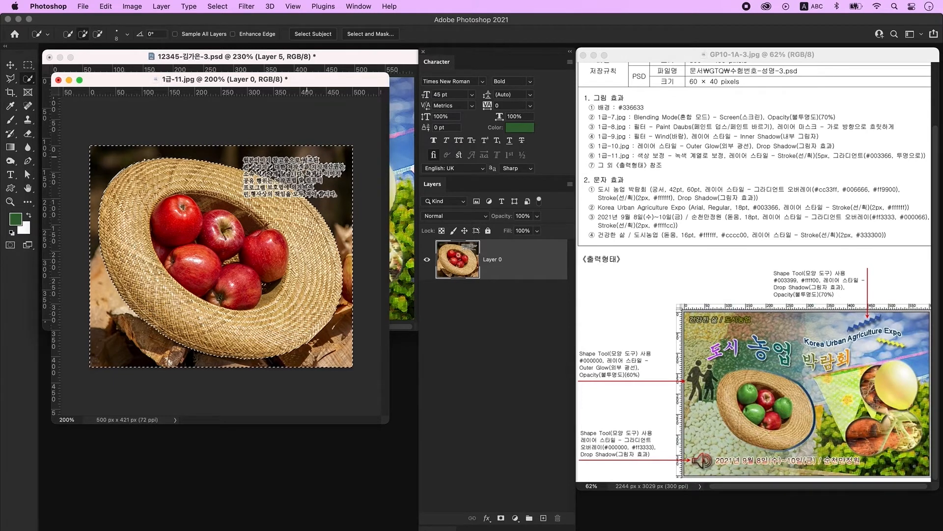
pyautogui.press('Delete')
# - Deselect, then lasso a freehand selection around the Korean text on the hat
pyautogui.press('super+d')
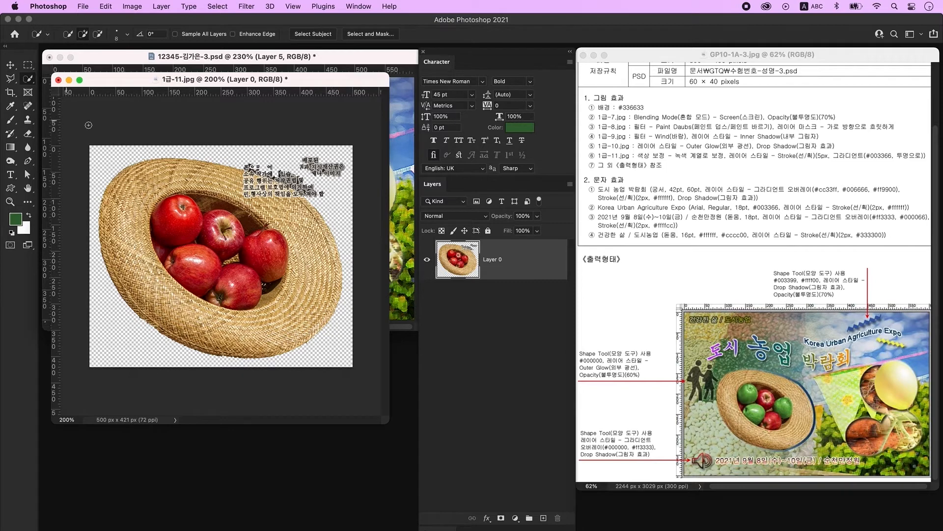
pyautogui.click(11, 78)
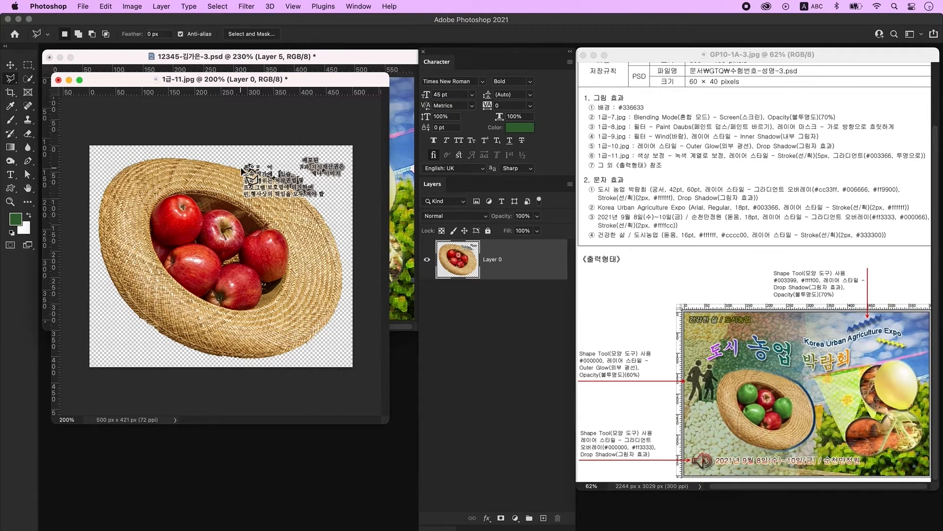
pyautogui.moveTo(259, 178); pyautogui.dragTo(318, 210)
# - Erase the text from the hat, drag the hat into the poster and close 1급-11.jpg
pyautogui.press('Delete')
pyautogui.click(10, 64)
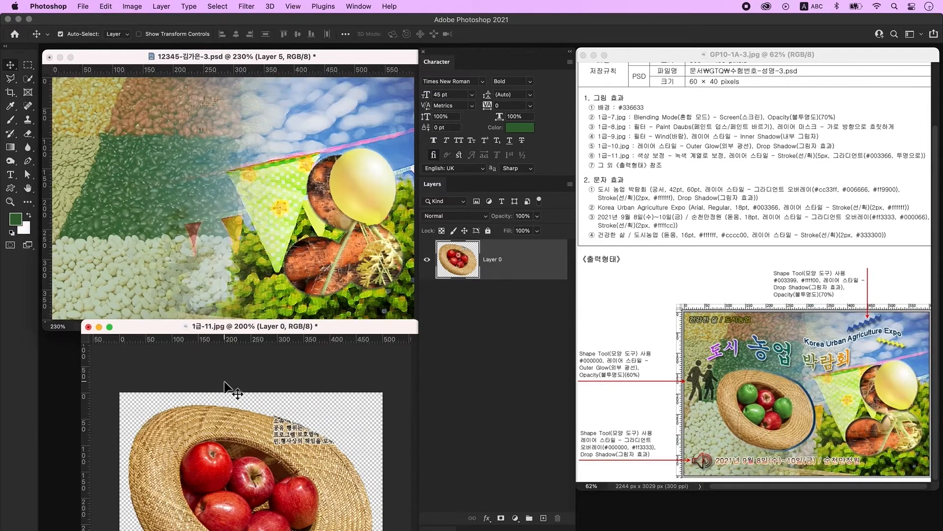
pyautogui.moveTo(237, 417); pyautogui.dragTo(210, 203)
pyautogui.click(261, 449)
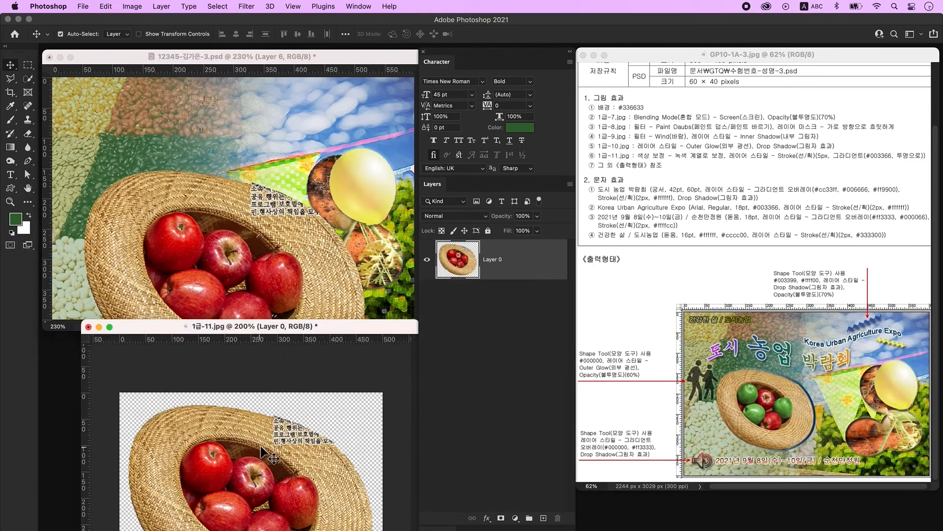
pyautogui.click(88, 326)
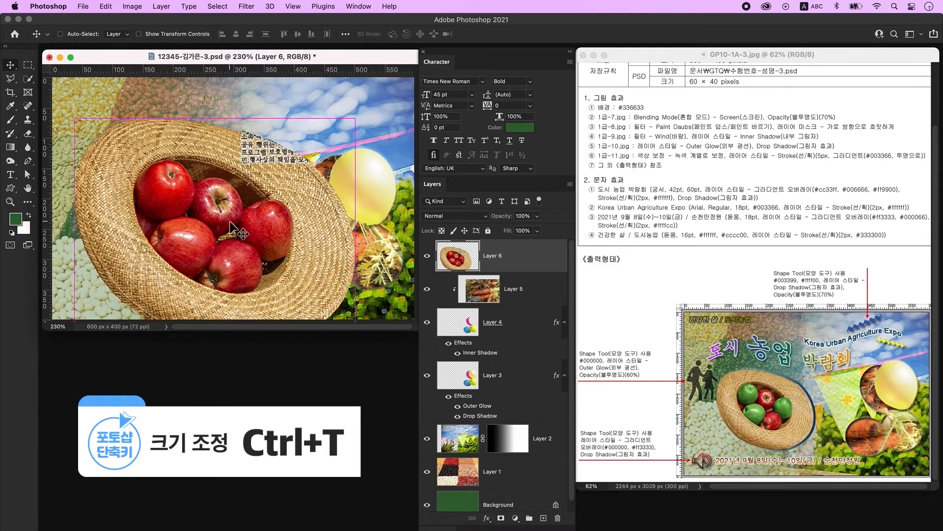
# - Scale the hat layer to about 47% and place it at the poster's left-centre
pyautogui.hotkey('ctrl', 't')
pyautogui.moveTo(357, 126); pyautogui.dragTo(261, 205)
pyautogui.moveTo(205, 265); pyautogui.dragTo(230, 204)
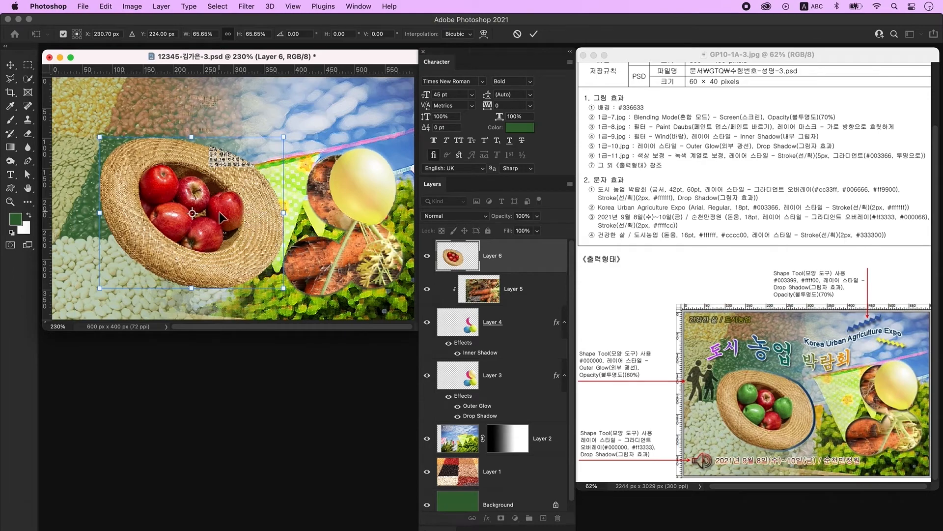
pyautogui.moveTo(284, 137); pyautogui.dragTo(244, 170)
pyautogui.moveTo(192, 259); pyautogui.dragTo(189, 255)
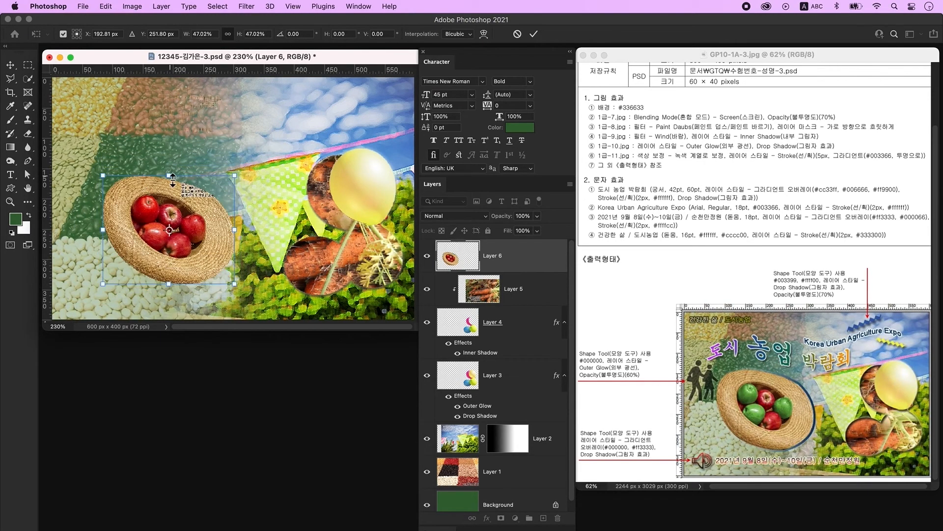
pyautogui.press('Return')
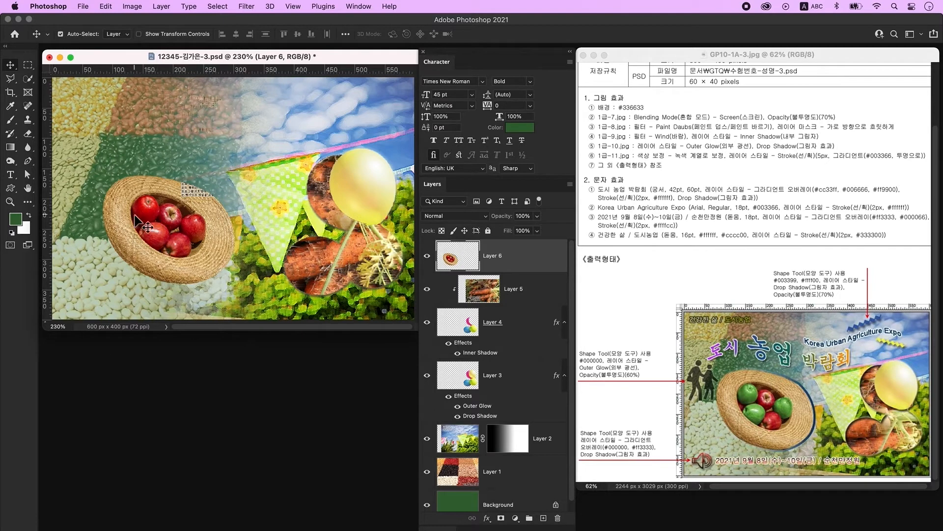
pyautogui.click(28, 80)
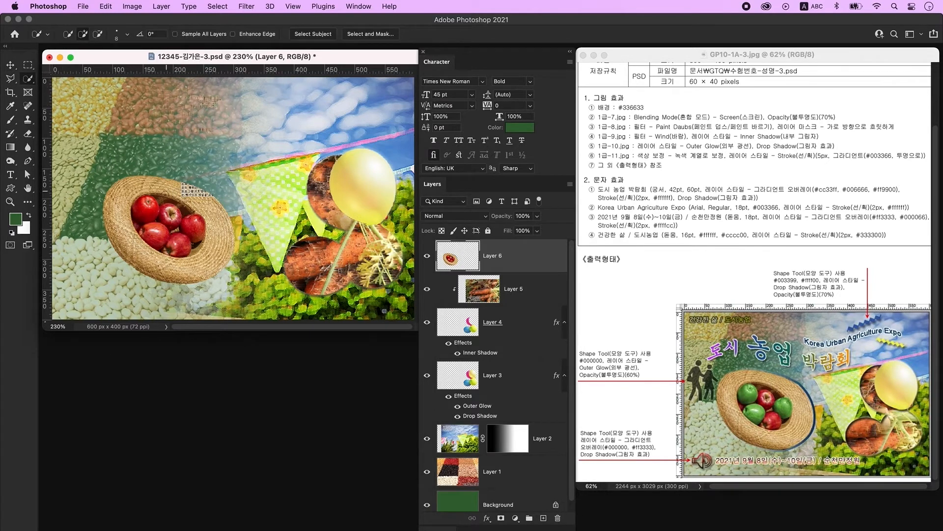
# - Select three apples in the hat and colorize them green with Hue/Saturation, then deselect
pyautogui.moveTo(154, 204); pyautogui.dragTo(141, 209)
pyautogui.press('alt')
pyautogui.moveTo(154, 238); pyautogui.dragTo(179, 240)
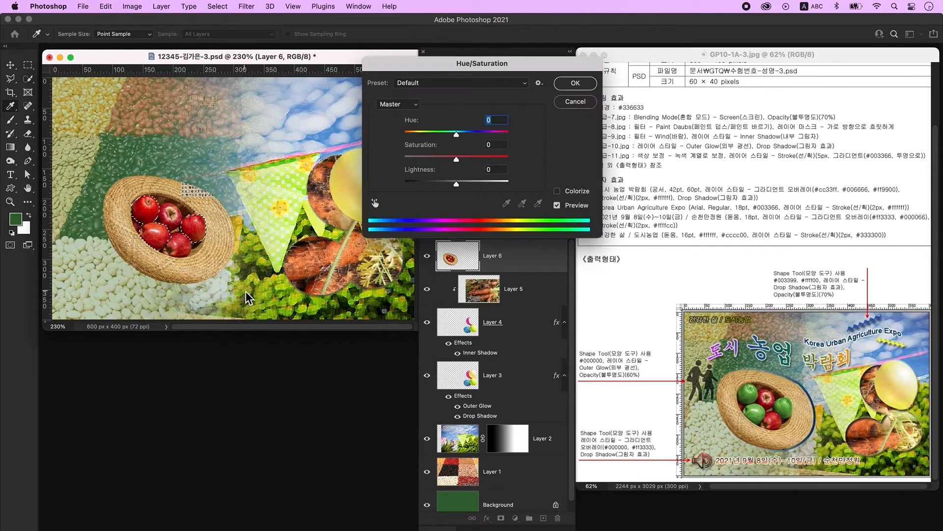
pyautogui.hotkey('ctrl', 'u')
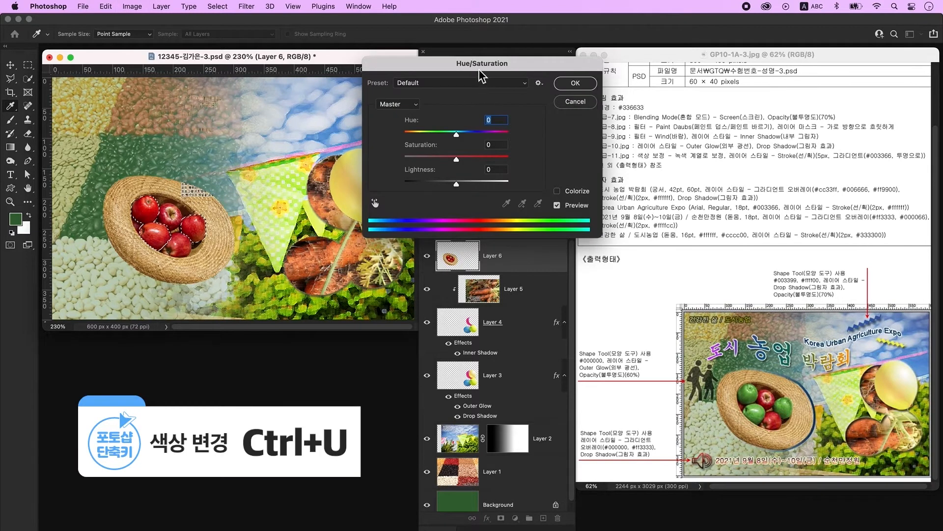
pyautogui.moveTo(482, 63); pyautogui.dragTo(441, 71)
pyautogui.click(517, 198)
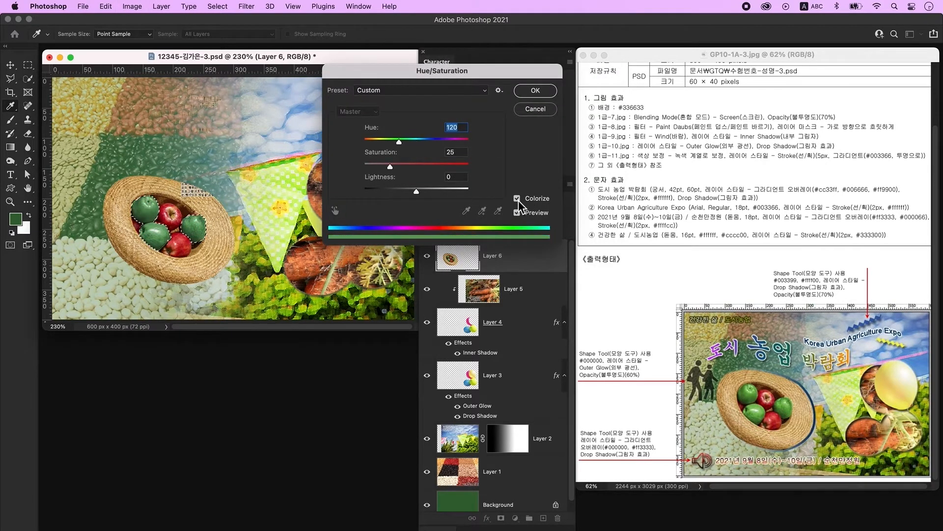
pyautogui.moveTo(390, 167); pyautogui.dragTo(404, 167)
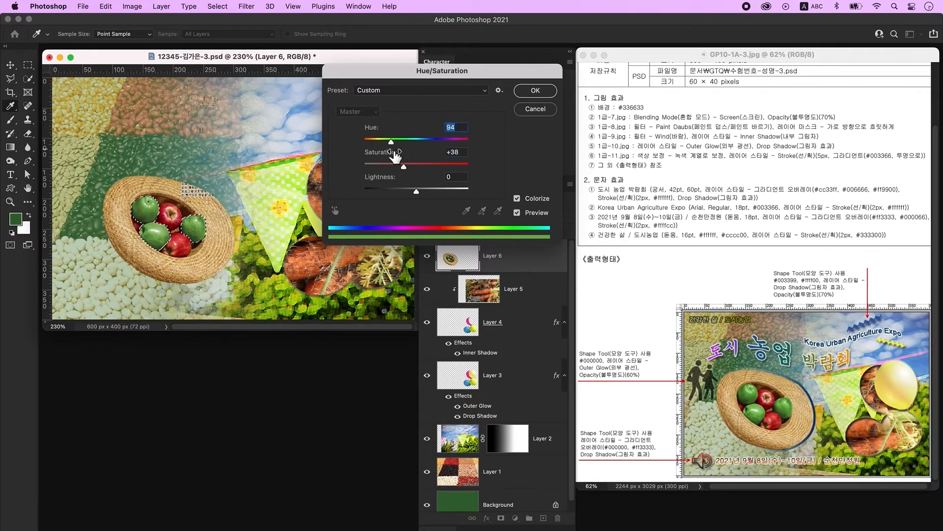
pyautogui.click(533, 92)
pyautogui.hotkey('ctrl', 'd')
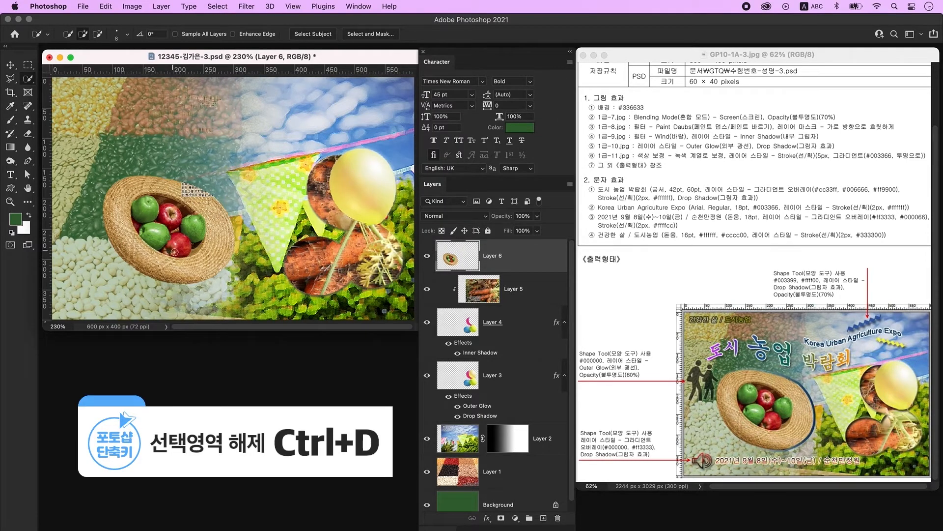
# - Add a 5 px gradient-filled Stroke to the hat layer (Layer 6)
pyautogui.doubleClick(536, 256)
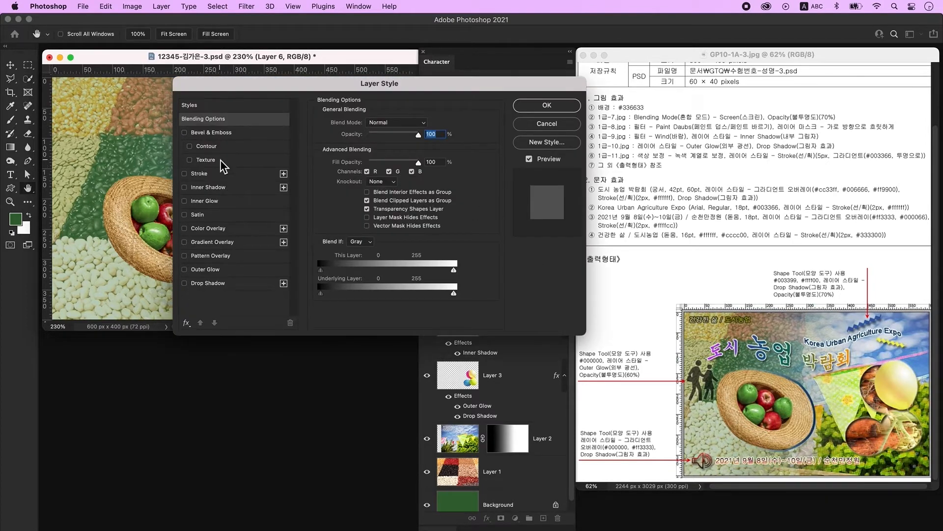
pyautogui.click(210, 174)
pyautogui.write('5')
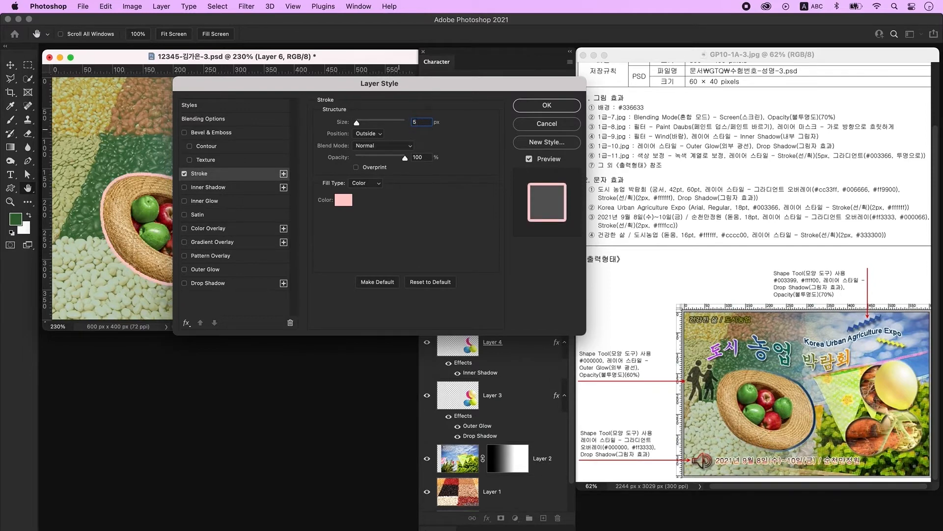
pyautogui.click(365, 183)
pyautogui.click(365, 192)
pyautogui.click(379, 201)
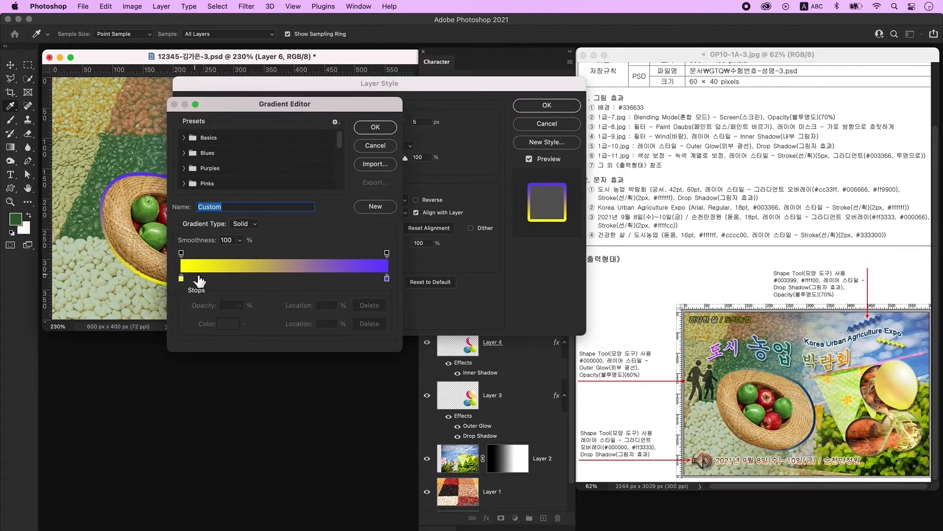
# - Make the stroke gradient fade from #003366 to 0% opacity, then add an empty Layer 7
pyautogui.click(181, 279)
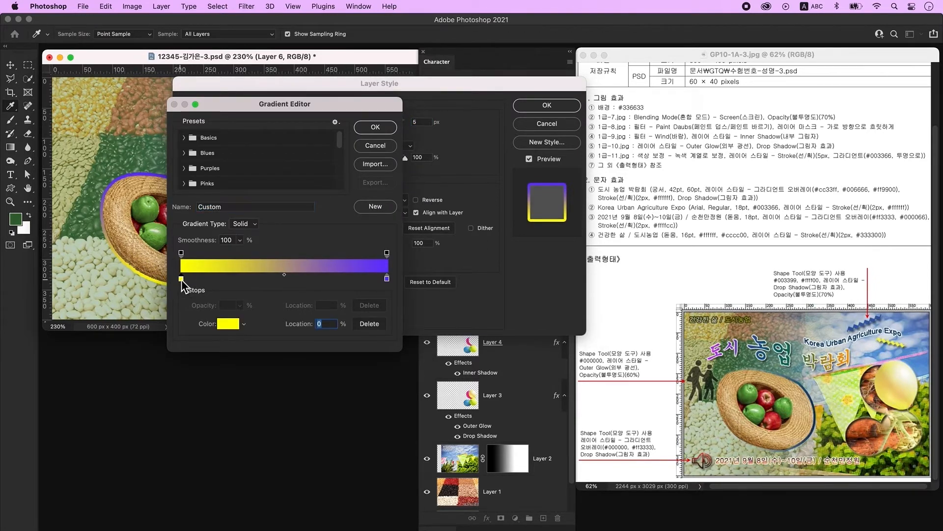
pyautogui.doubleClick(182, 279)
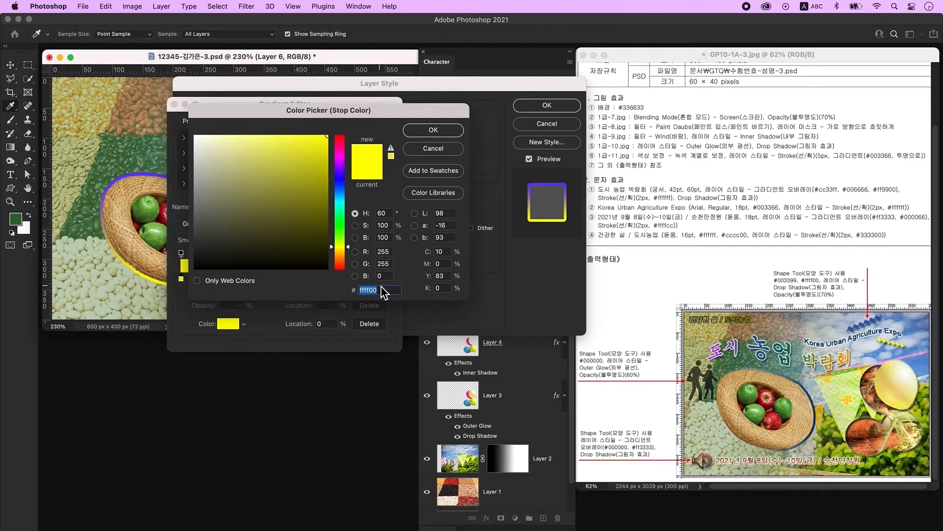
pyautogui.write('003366')
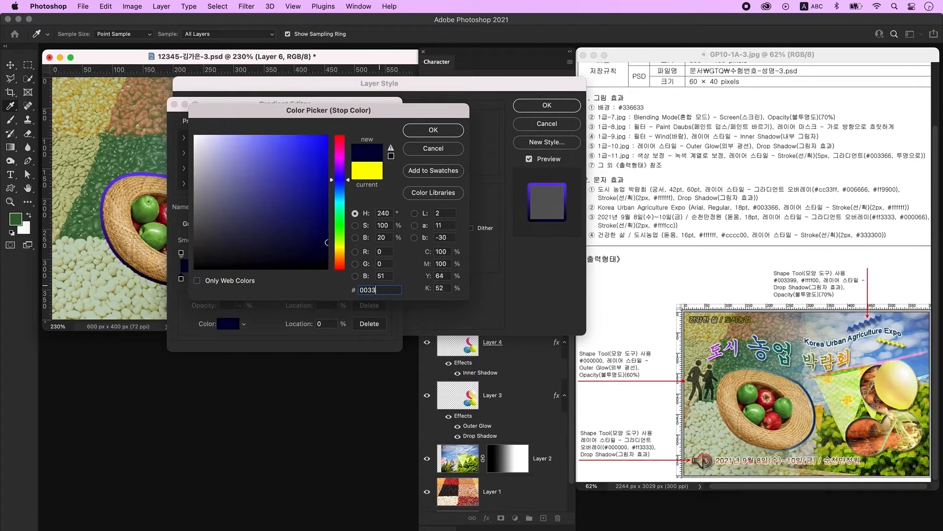
pyautogui.doubleClick(395, 294)
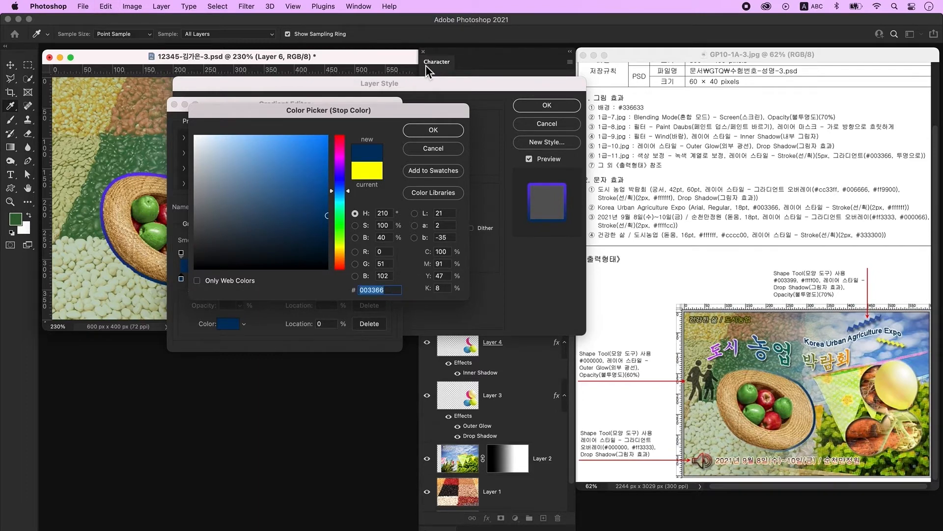
pyautogui.click(434, 129)
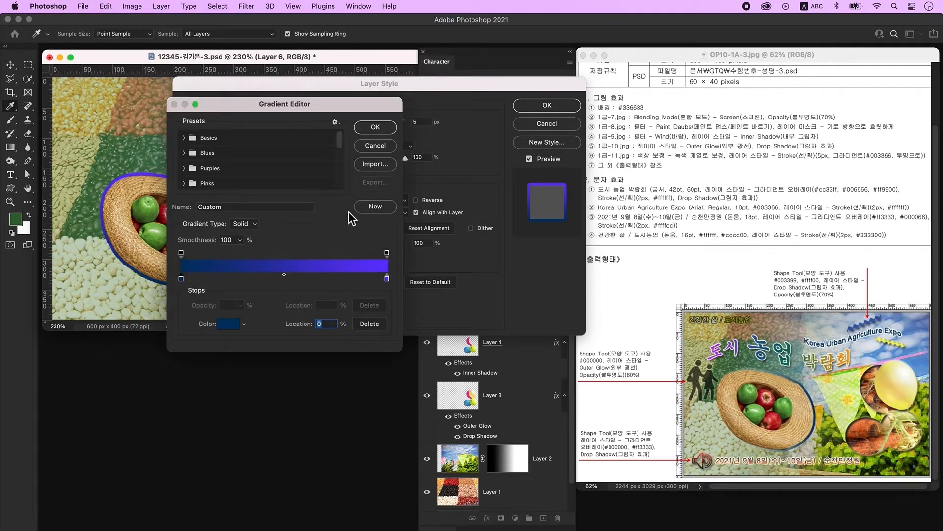
pyautogui.click(387, 280)
pyautogui.doubleClick(387, 279)
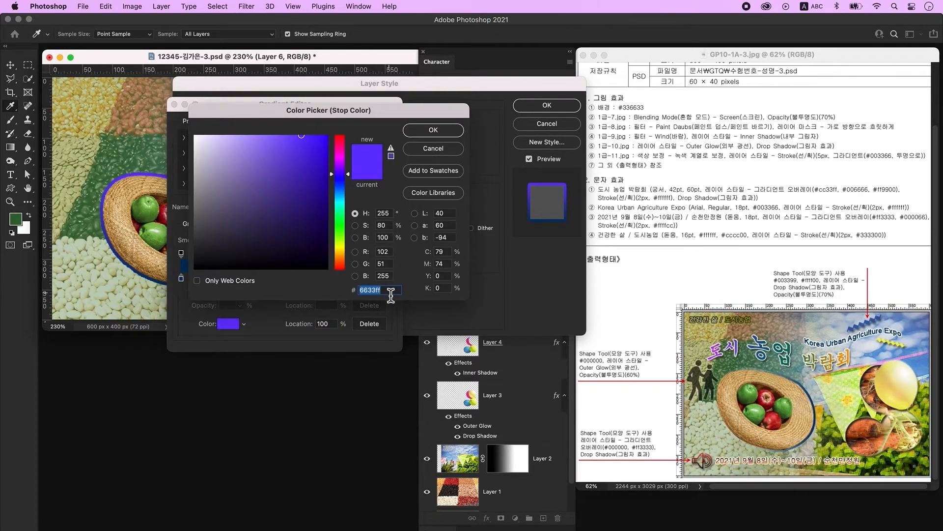
pyautogui.write('003366')
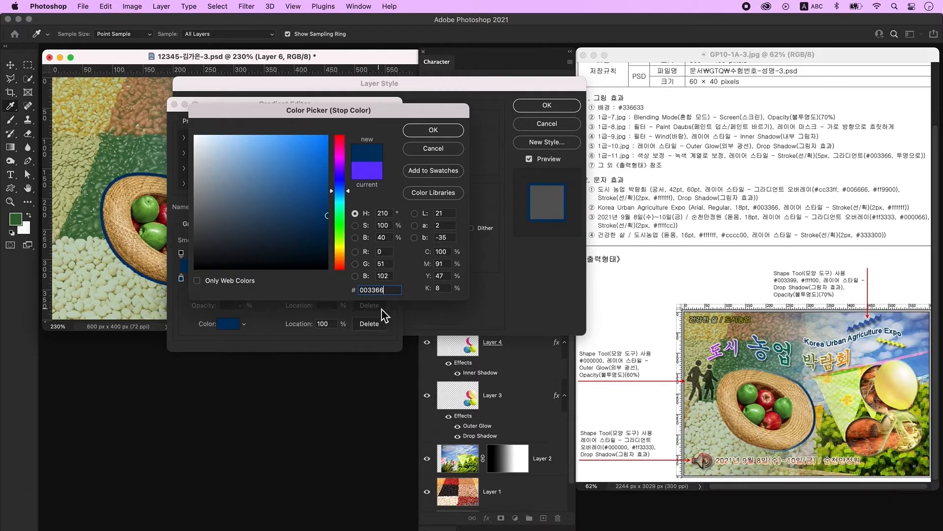
pyautogui.click(432, 131)
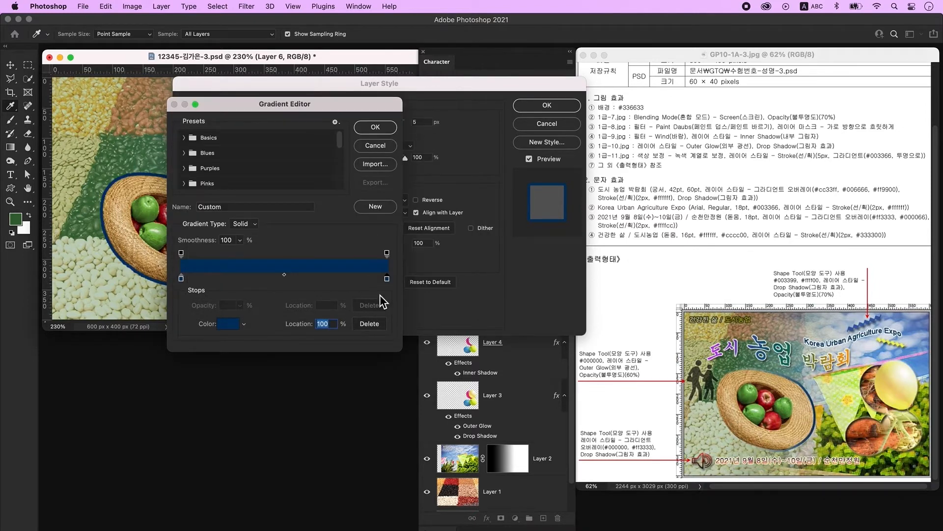
pyautogui.click(388, 253)
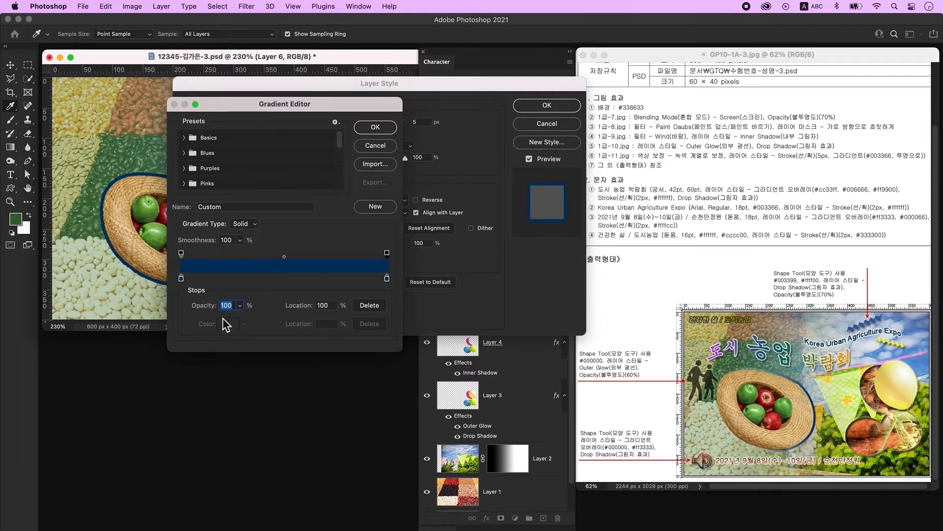
pyautogui.write('0')
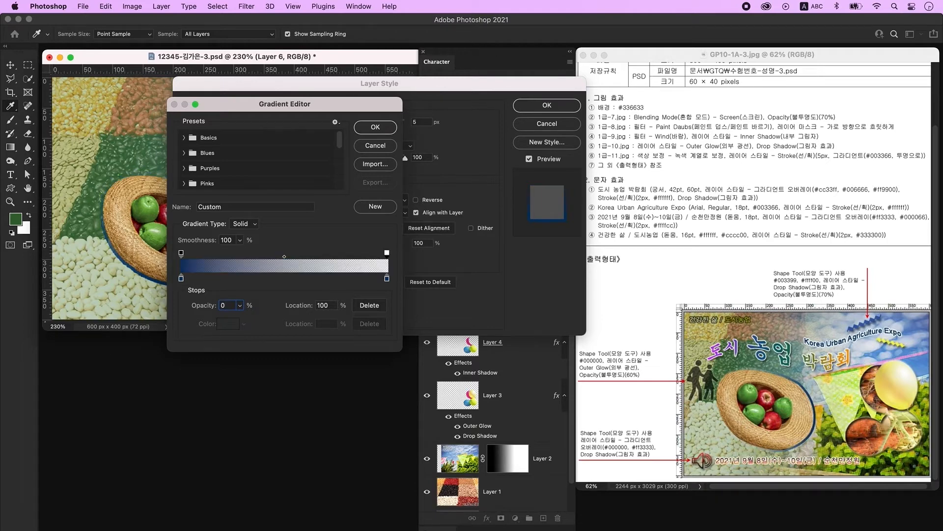
pyautogui.press('Return')
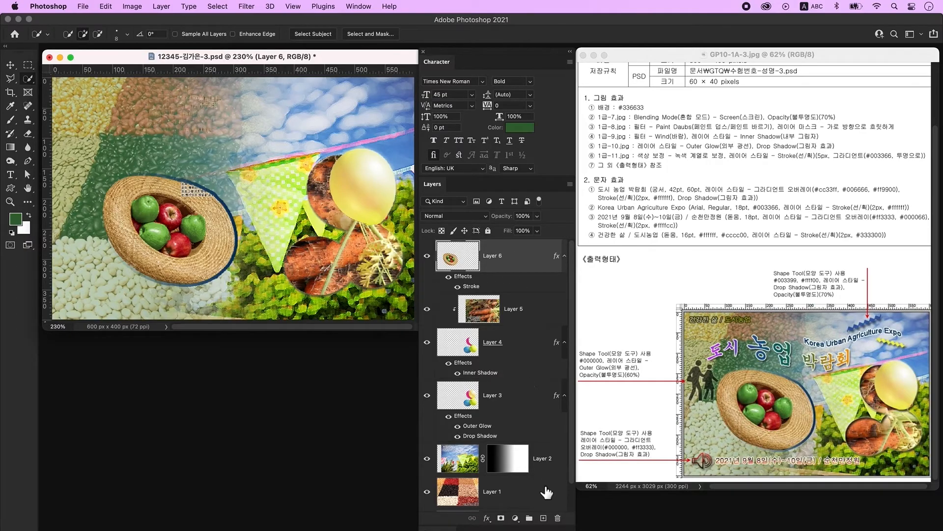
pyautogui.click(543, 518)
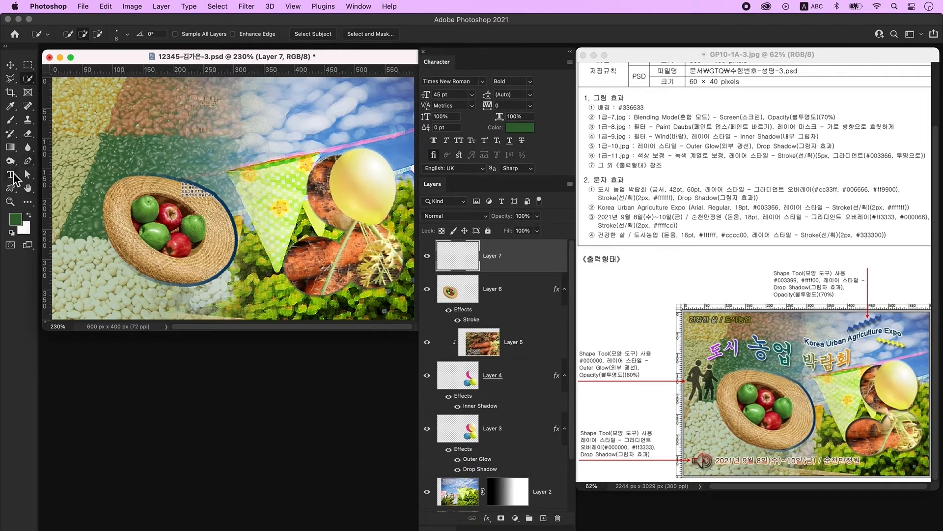
pyautogui.click(13, 174)
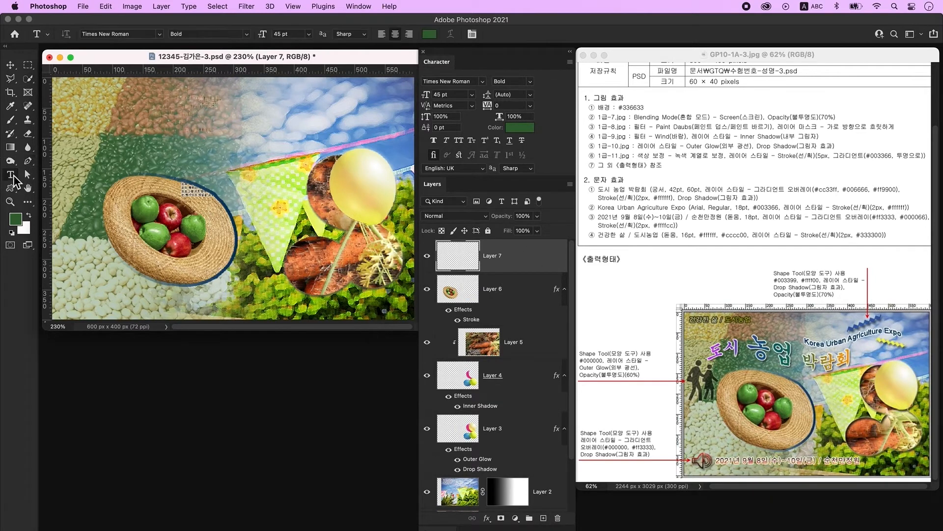
# - Type the Korean title 도시 농업 박람회 at the poster's upper left
pyautogui.click(182, 125)
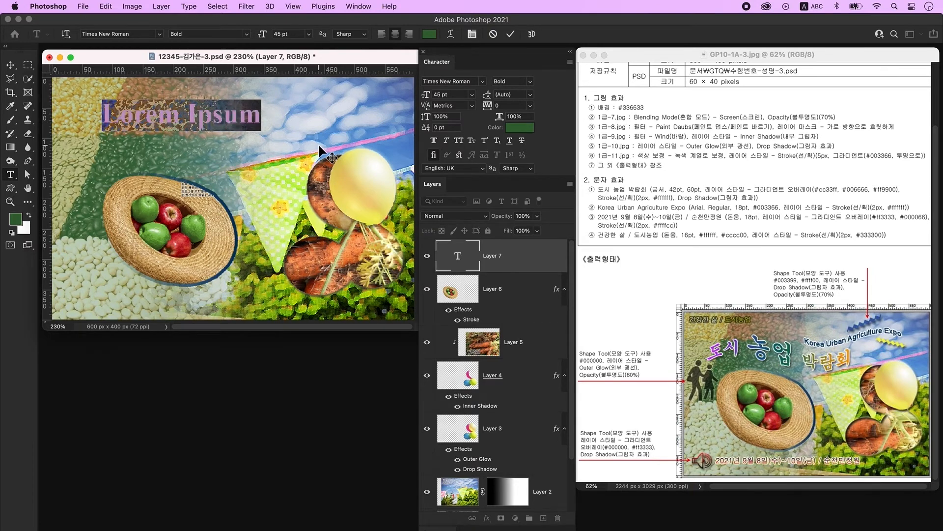
pyautogui.hotkey('ctrl', 'space')
pyautogui.write('도시 농업 박람회')
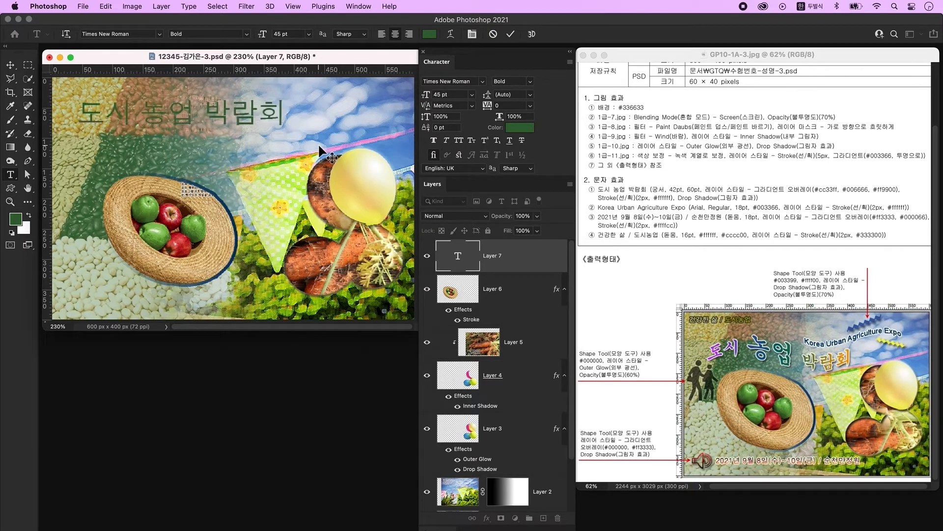
pyautogui.click(320, 147)
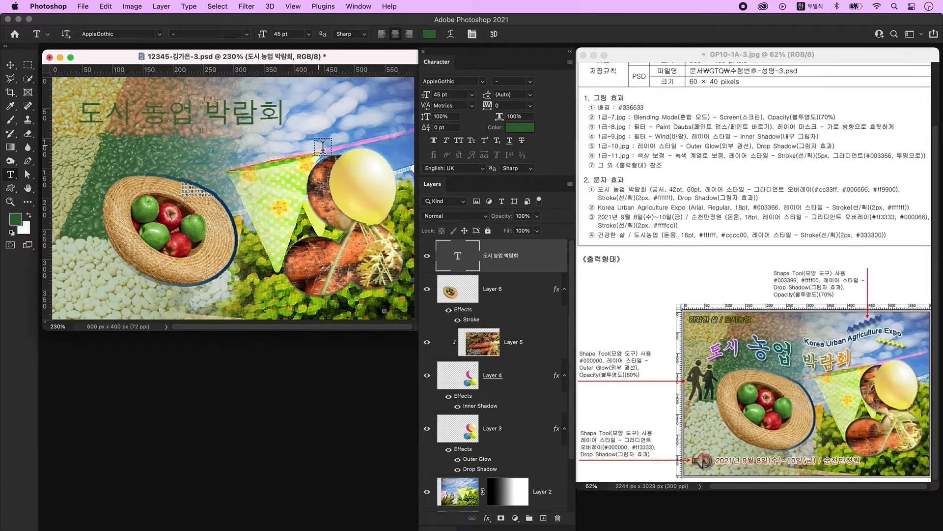
pyautogui.click(358, 6)
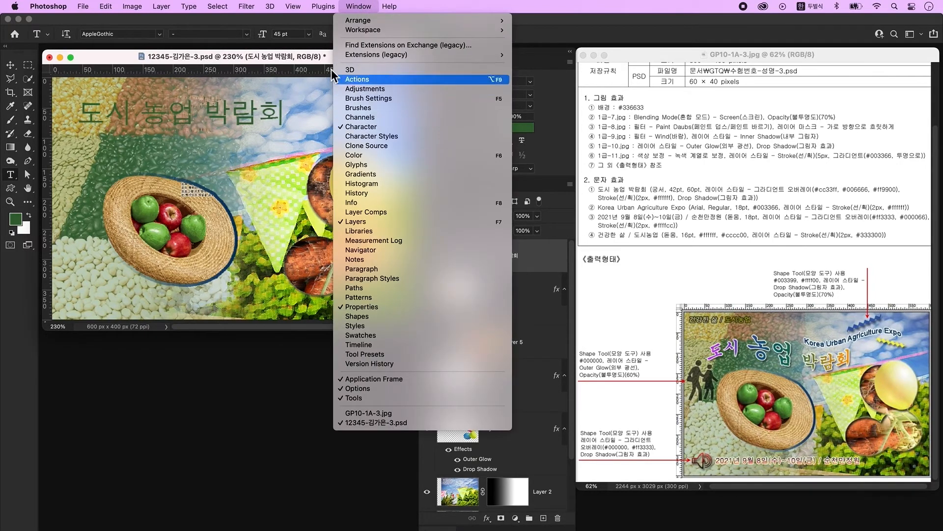
pyautogui.click(314, 57)
# - Size the title at 42 pt and enlarge the word 농업 to 60 pt
pyautogui.click(457, 81)
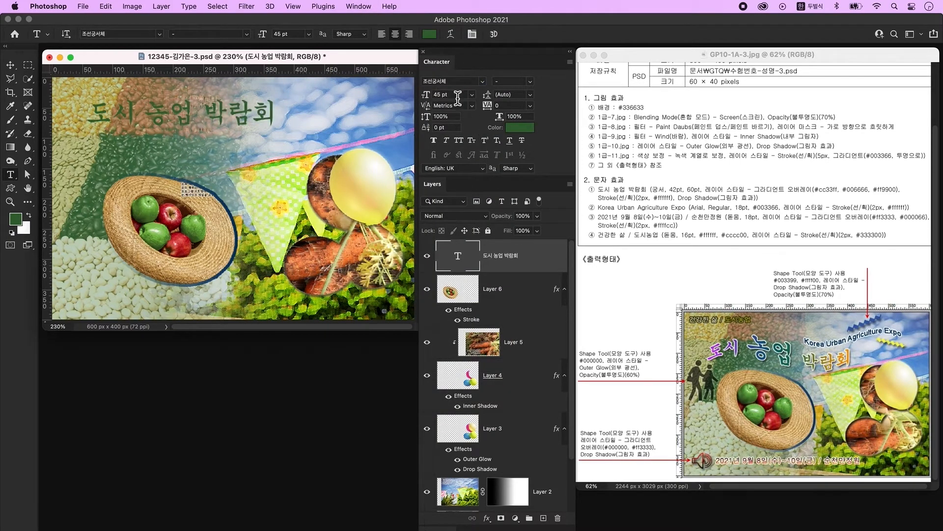
pyautogui.click(458, 94)
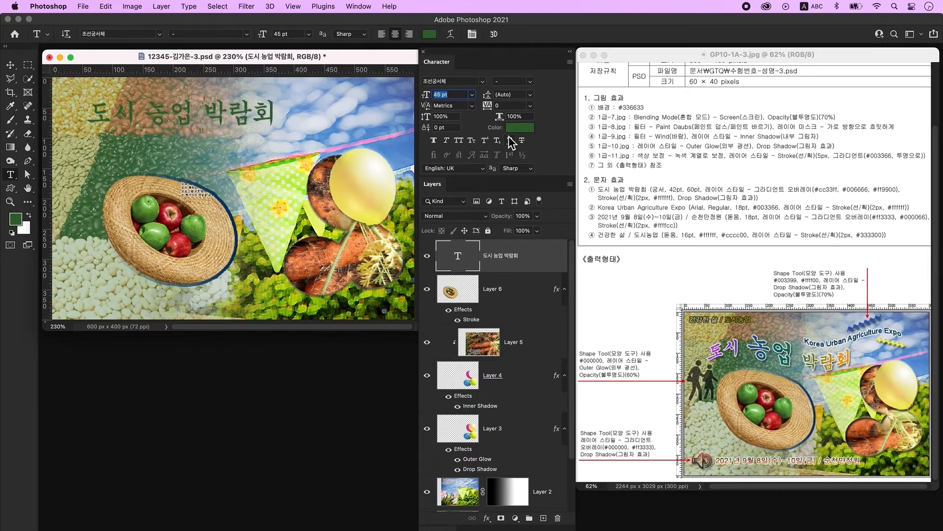
pyautogui.write('42')
pyautogui.press('Return')
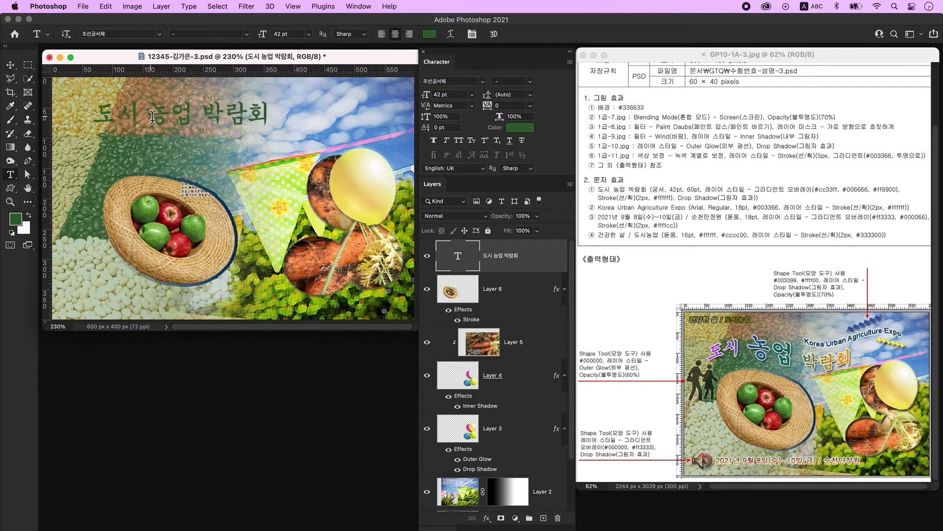
pyautogui.doubleClick(152, 117)
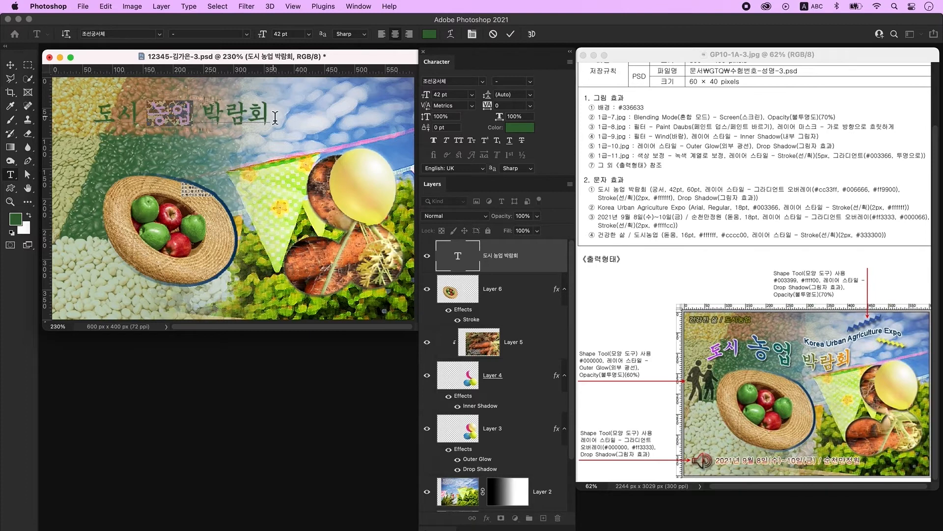
pyautogui.click(459, 94)
pyautogui.write('60')
pyautogui.press('Return')
pyautogui.press('super+Return')
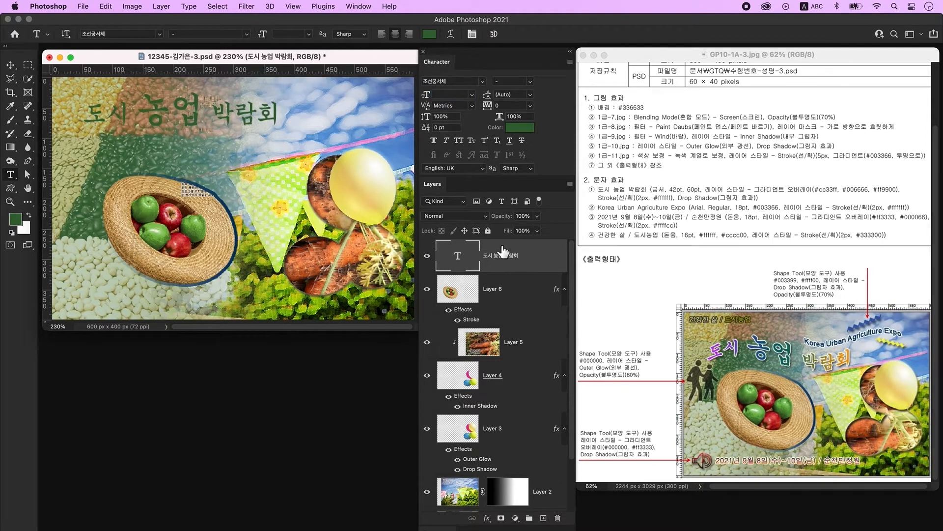
# - Add a Gradient Overlay to the title starting with violet #cc33ff
pyautogui.doubleClick(542, 255)
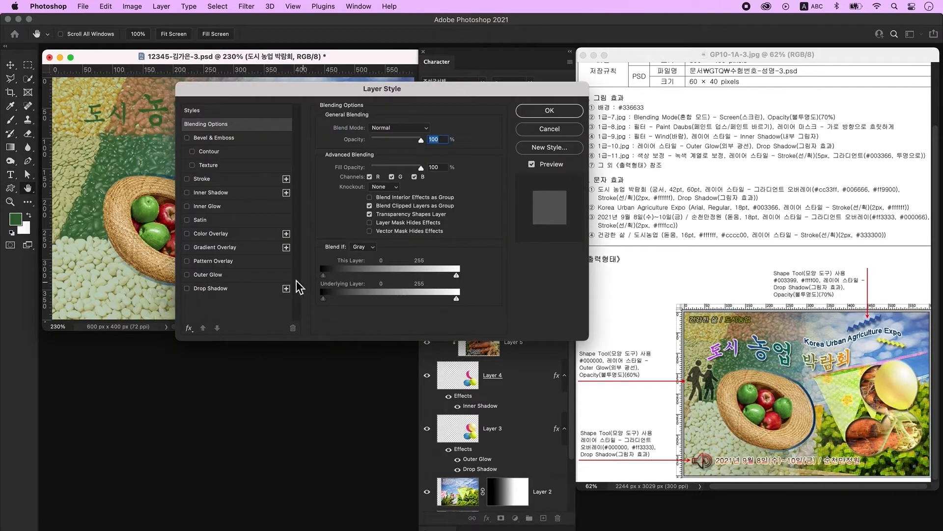
pyautogui.click(220, 247)
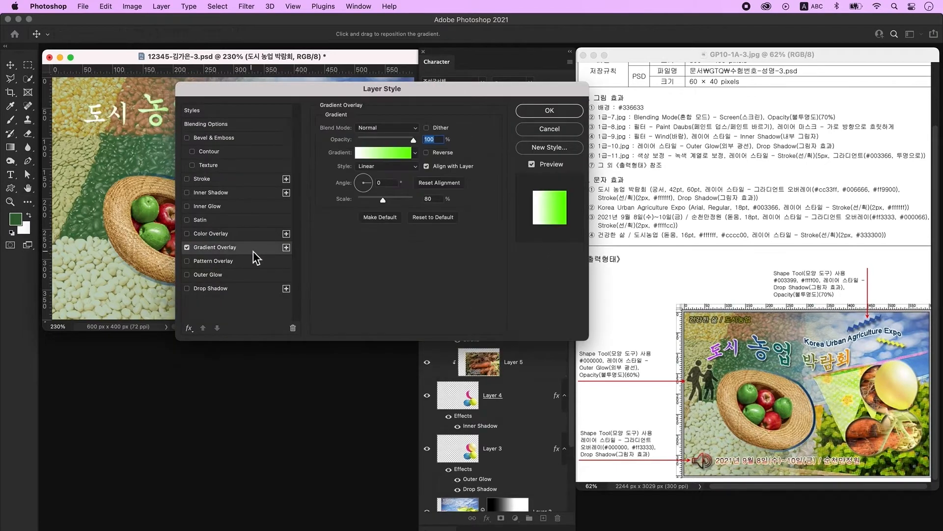
pyautogui.click(387, 159)
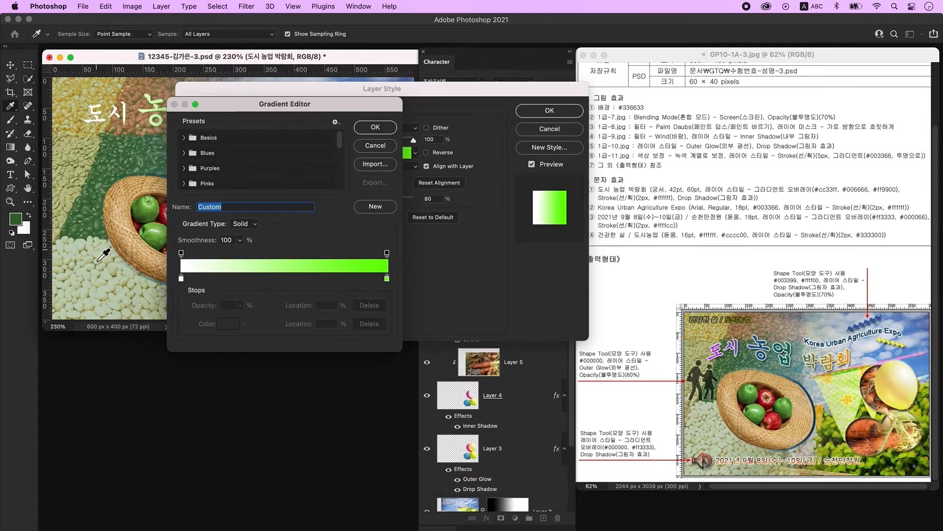
pyautogui.doubleClick(181, 279)
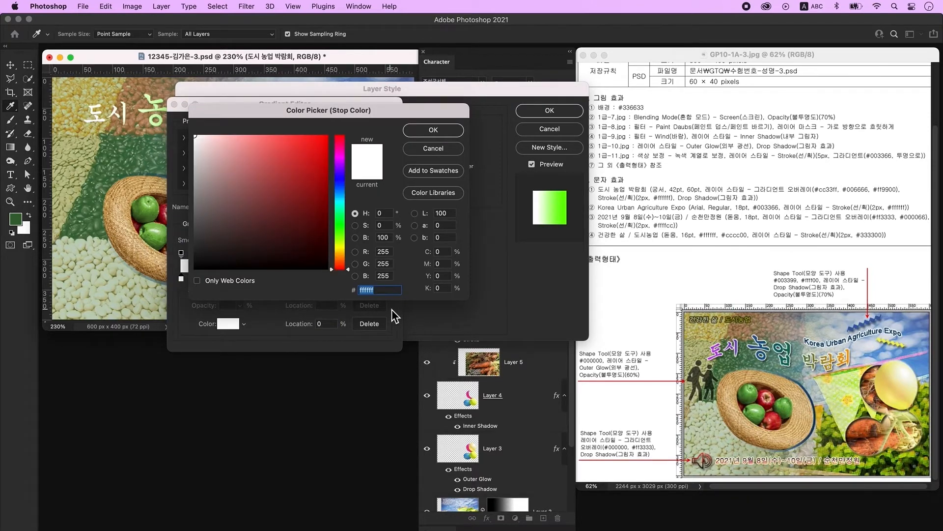
pyautogui.write('cc33ff')
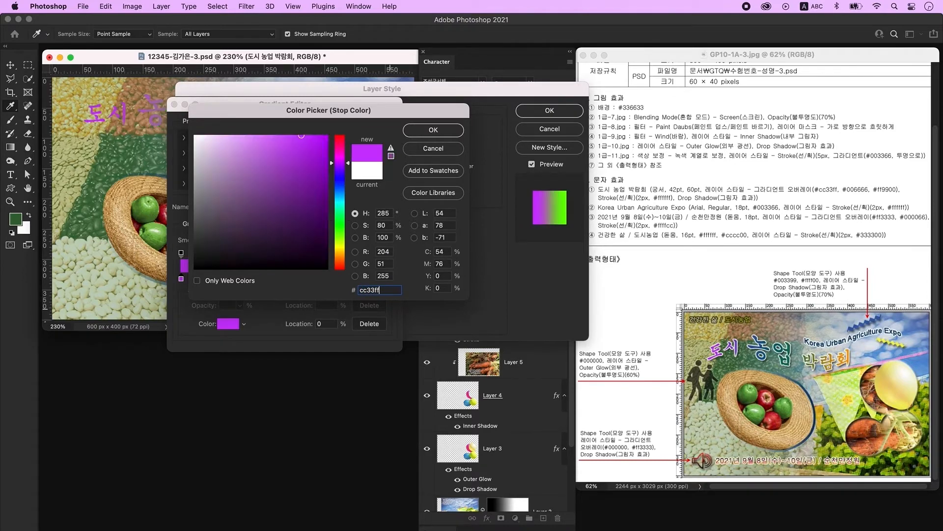
pyautogui.press('Return')
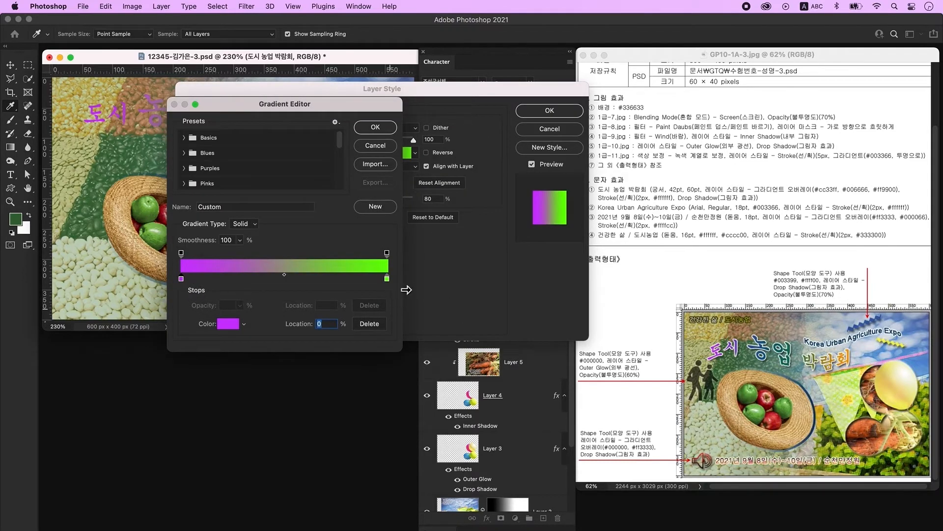
# - Add a teal #006666 stop at 50% and end the gradient in orange #ff9900
pyautogui.click(289, 279)
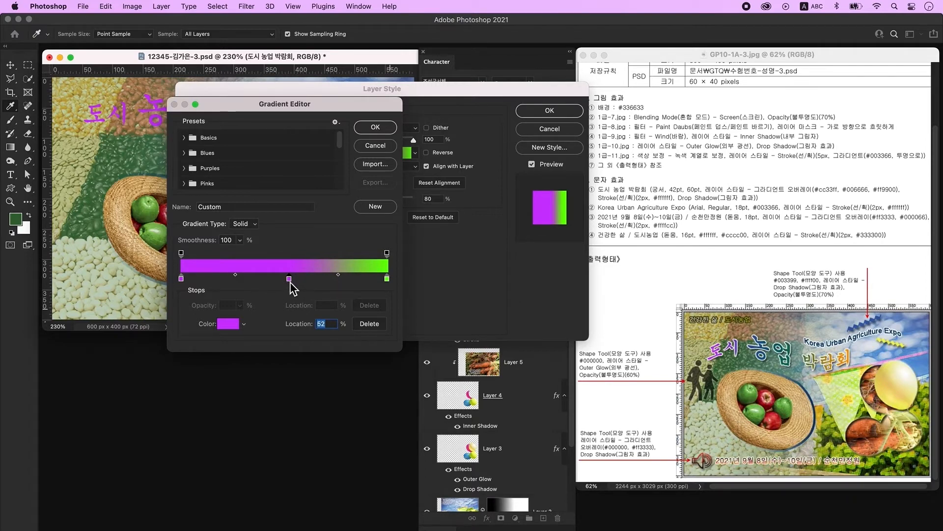
pyautogui.doubleClick(290, 281)
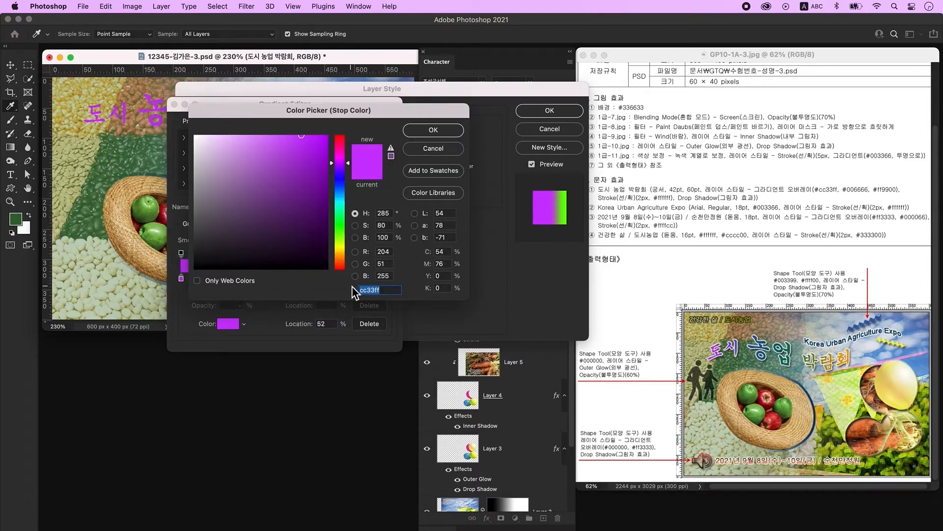
pyautogui.write('006666')
pyautogui.press('Return')
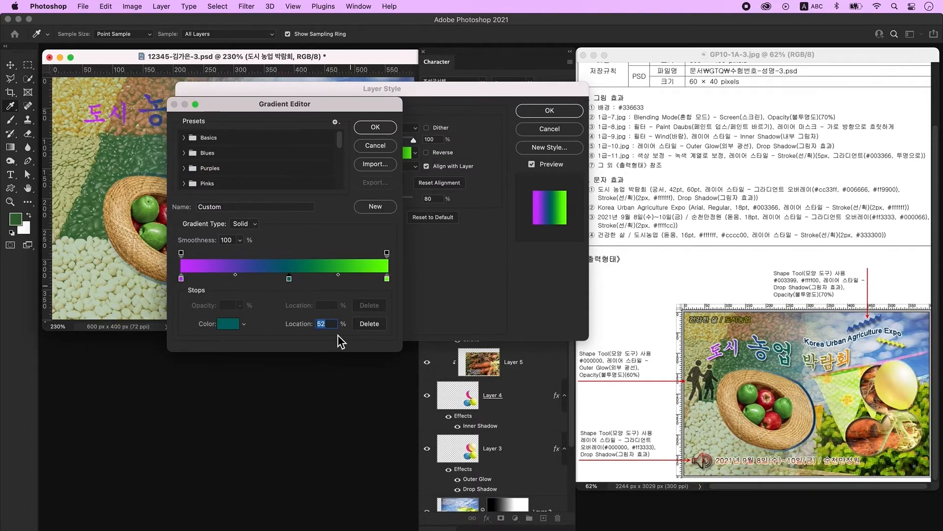
pyautogui.write('50')
pyautogui.doubleClick(387, 279)
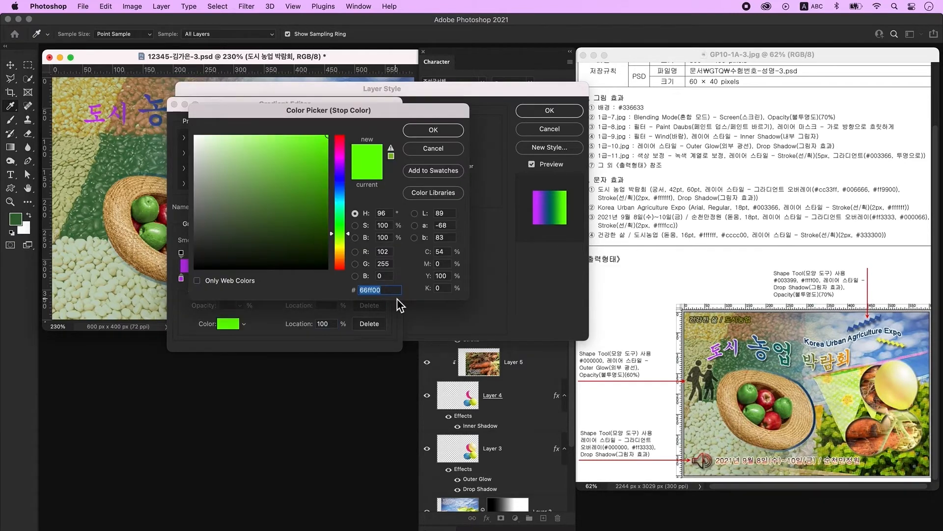
pyautogui.write('ff9900')
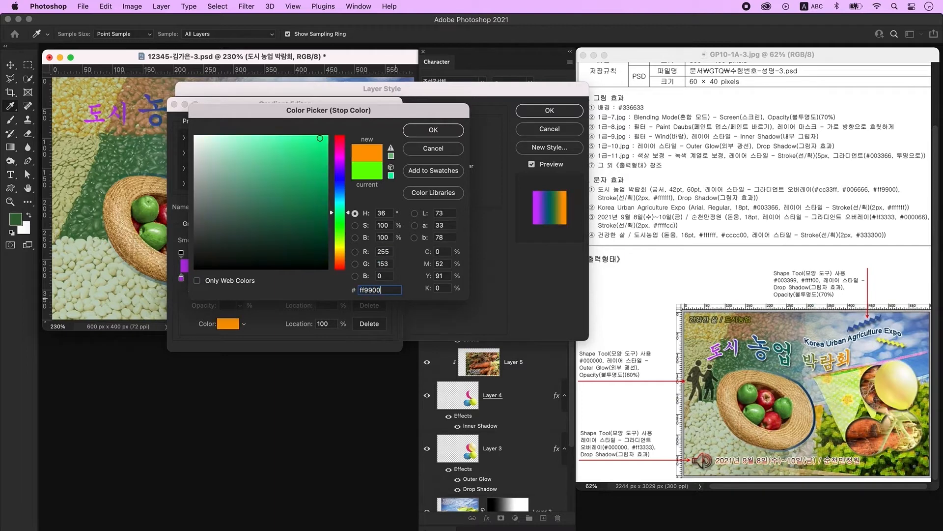
pyautogui.press('Return')
pyautogui.press('Return')
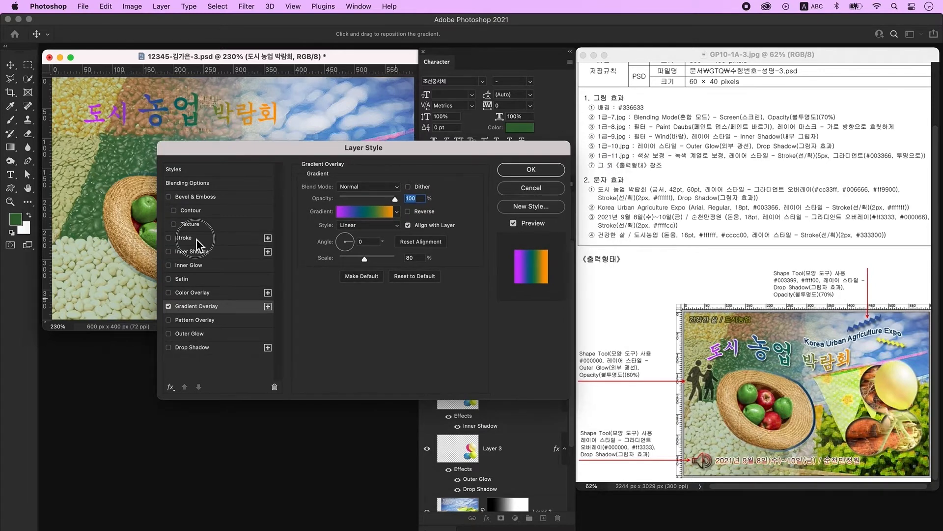
# - Give the title a 2 px solid white outside Stroke plus a Drop Shadow
pyautogui.click(197, 239)
pyautogui.write('2')
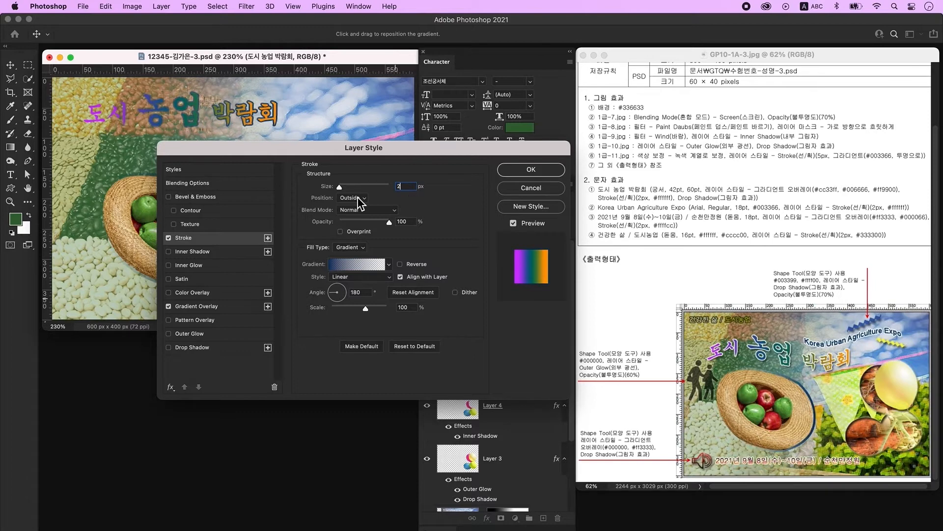
pyautogui.click(354, 247)
pyautogui.click(359, 239)
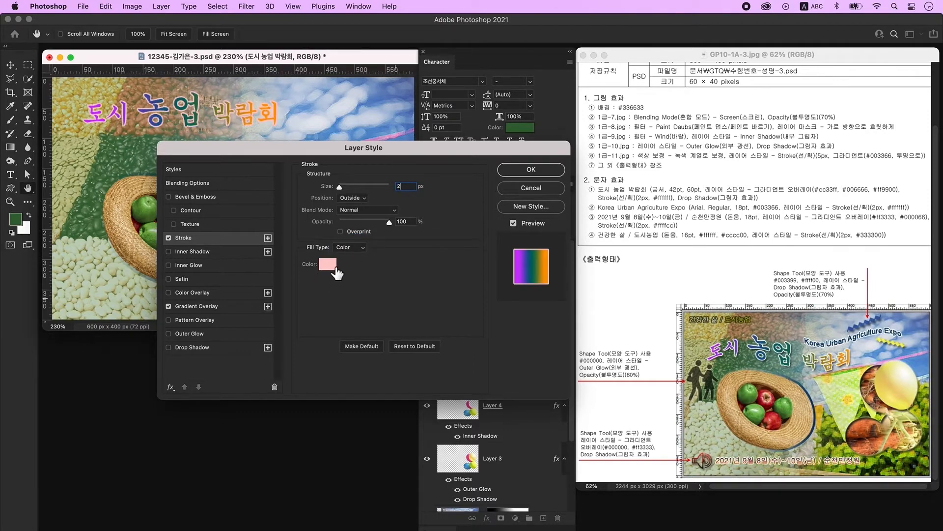
pyautogui.click(336, 269)
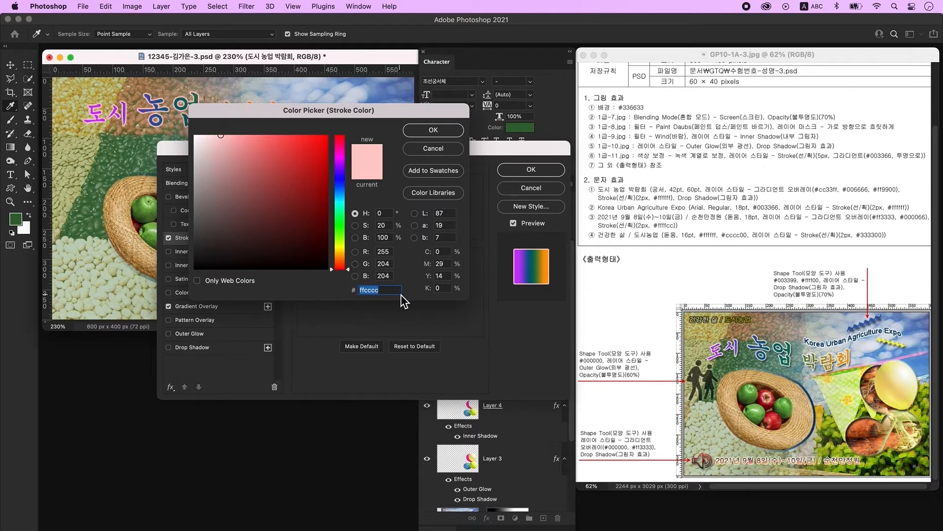
pyautogui.press('Return')
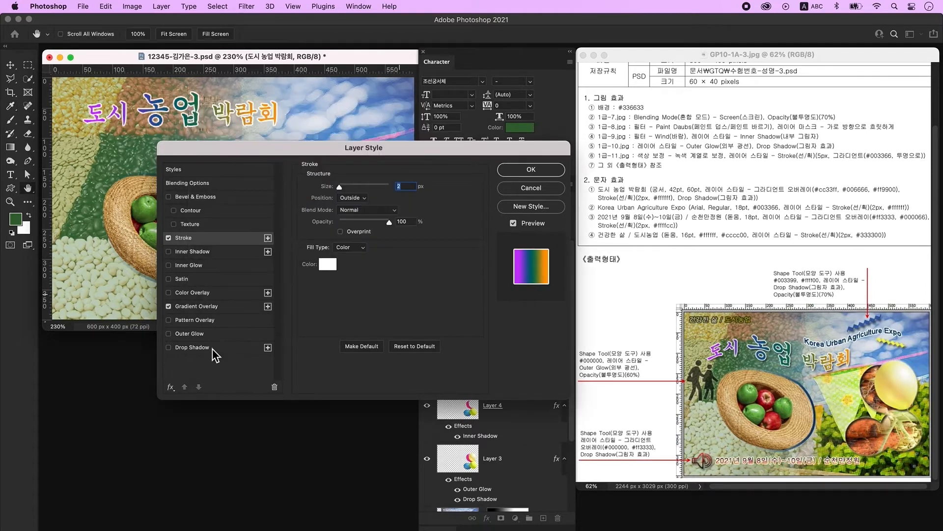
pyautogui.click(215, 348)
pyautogui.click(550, 172)
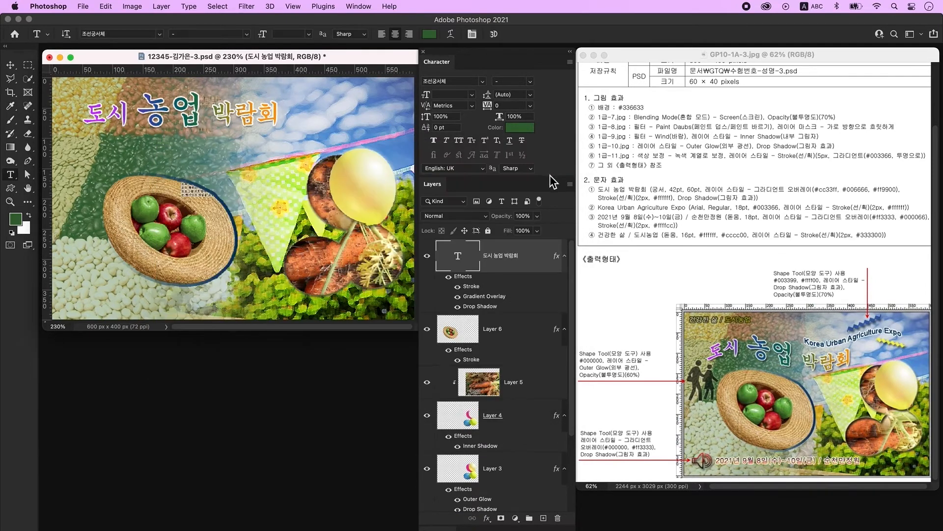
# - Warp the 도시 농업 박람회 title in the Flag style with a +31 bend
pyautogui.click(449, 37)
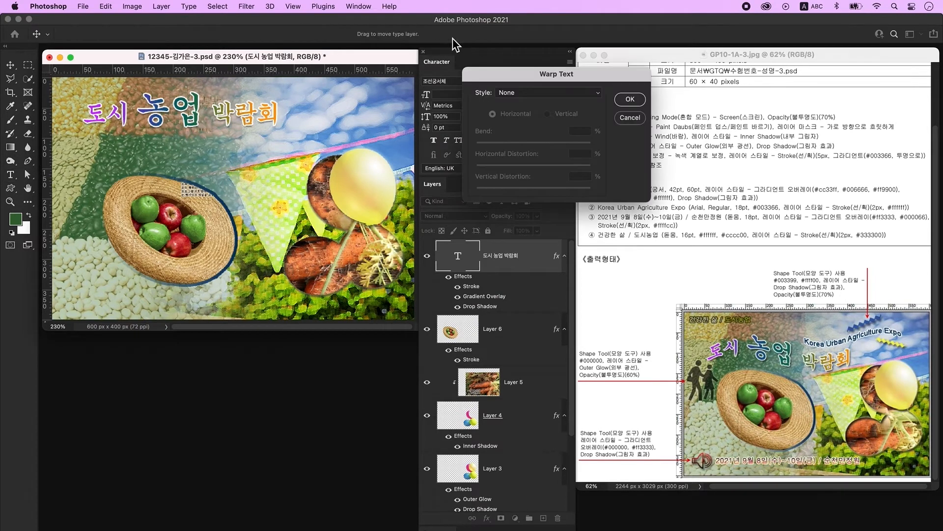
pyautogui.click(517, 93)
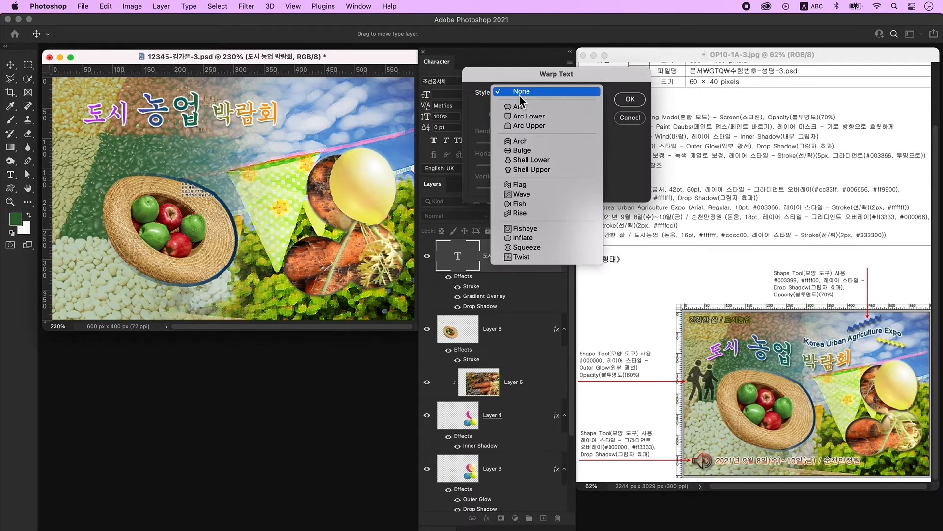
pyautogui.click(530, 186)
pyautogui.moveTo(563, 144); pyautogui.dragTo(553, 144)
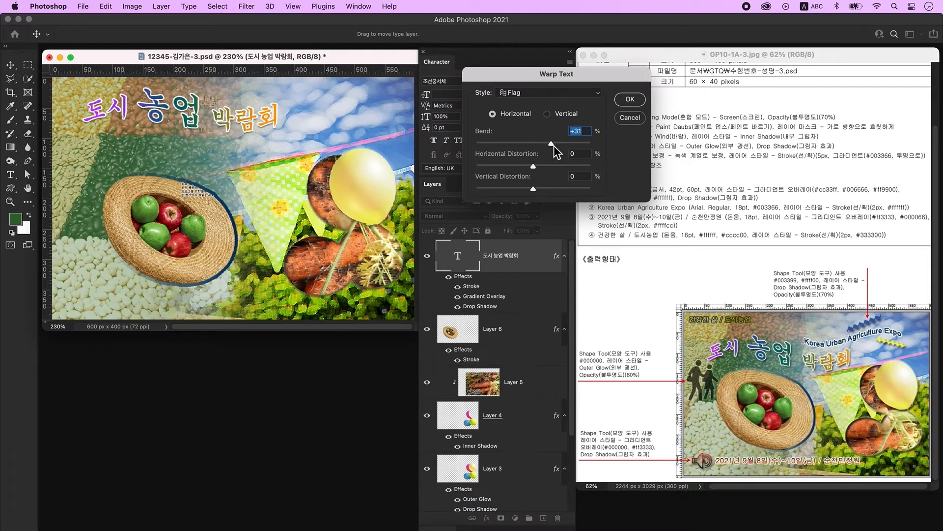
pyautogui.click(630, 99)
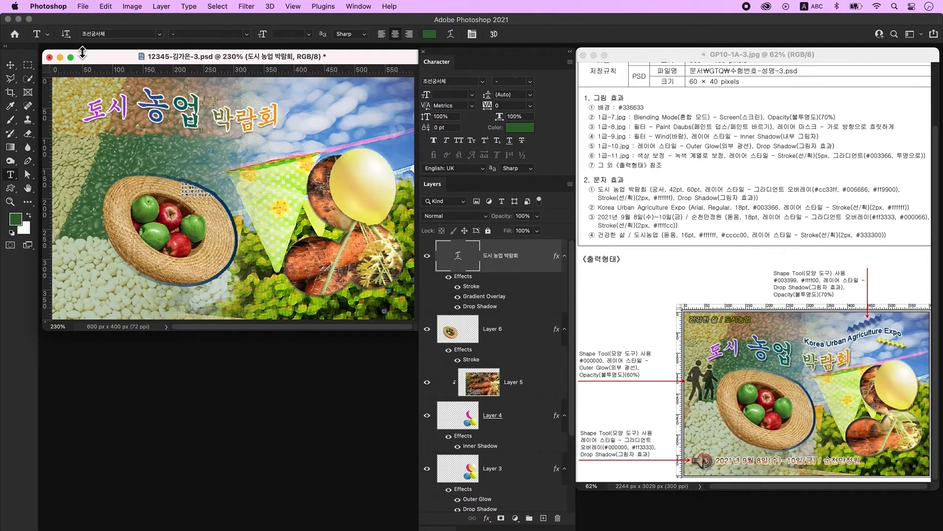
pyautogui.click(10, 64)
pyautogui.press('super+z')
pyautogui.press('super+shift+z')
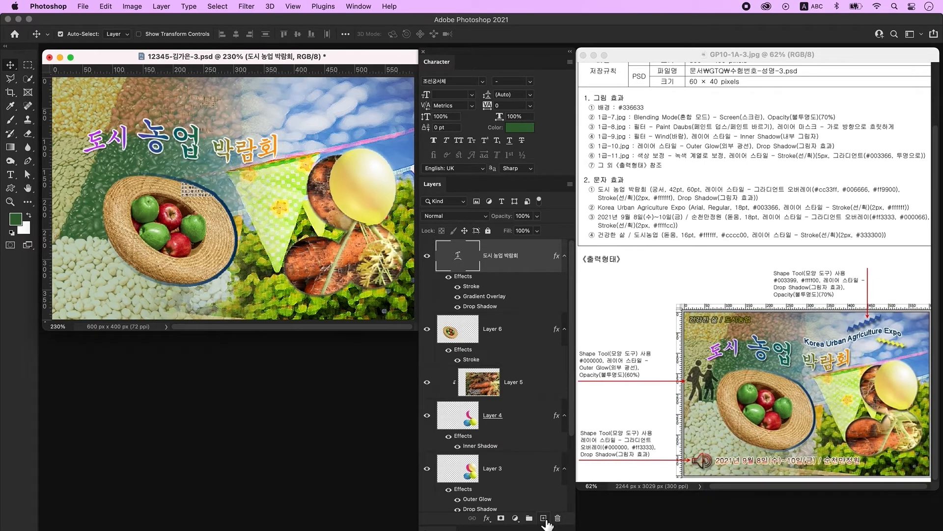
# - On a new layer, type the subtitle 'Korea Urban Agriculture Expo' above the title
pyautogui.click(544, 518)
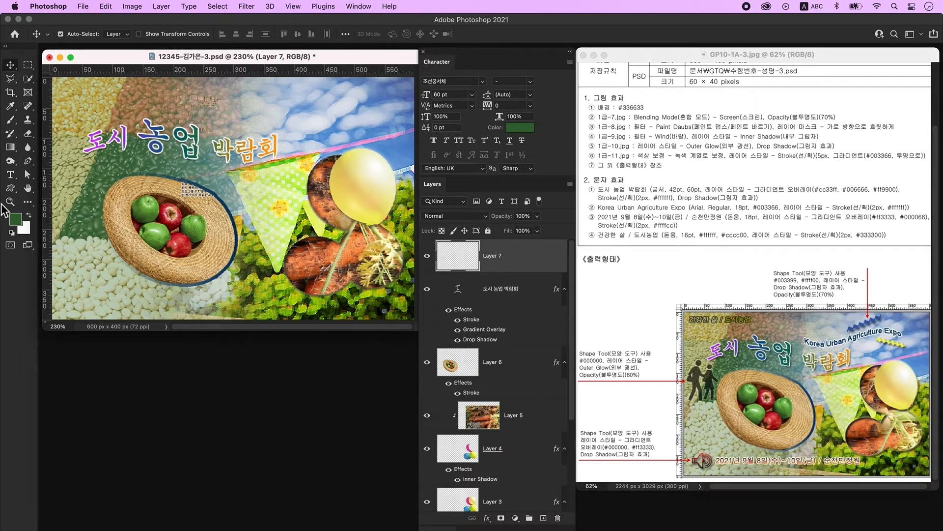
pyautogui.click(9, 174)
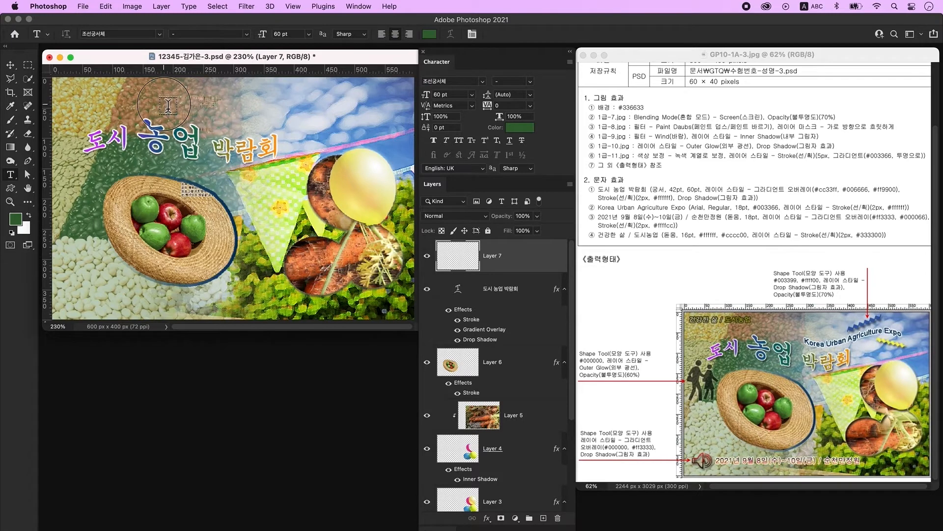
pyautogui.click(168, 104)
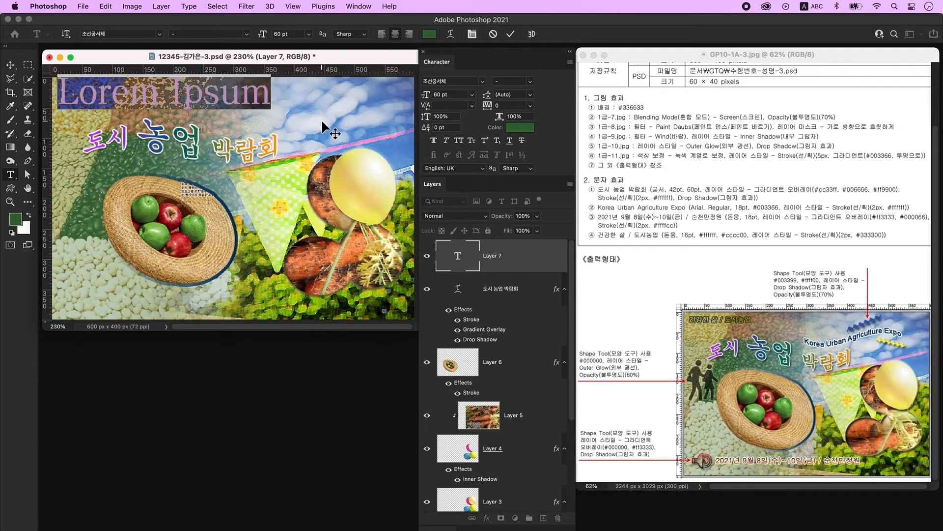
pyautogui.write('Korea urban')
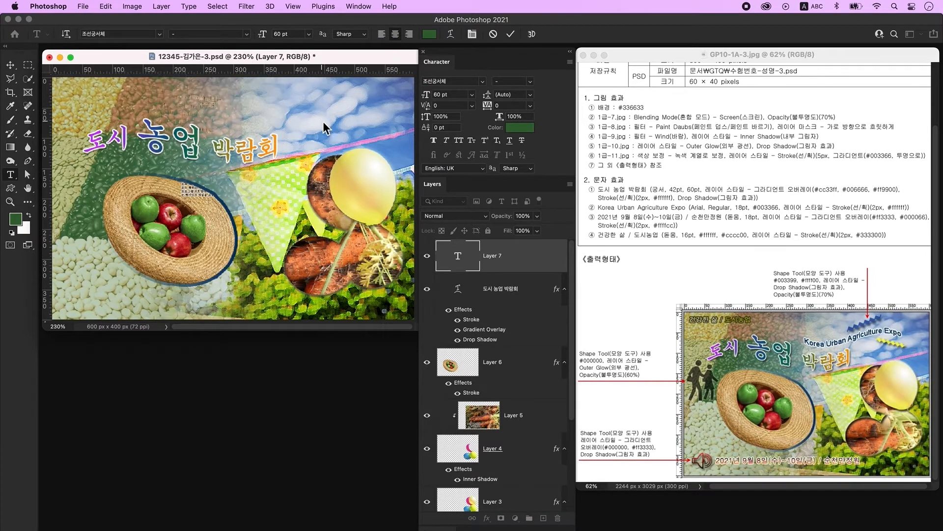
pyautogui.press('BackSpace')
pyautogui.press('BackSpace')
pyautogui.press('BackSpace')
pyautogui.press('BackSpace')
pyautogui.press('BackSpace')
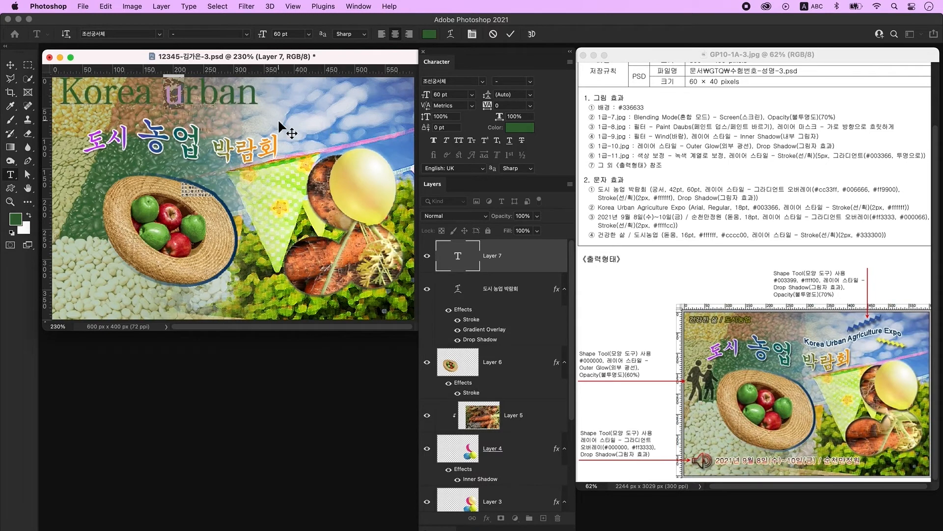
pyautogui.write('Urban Agricu')
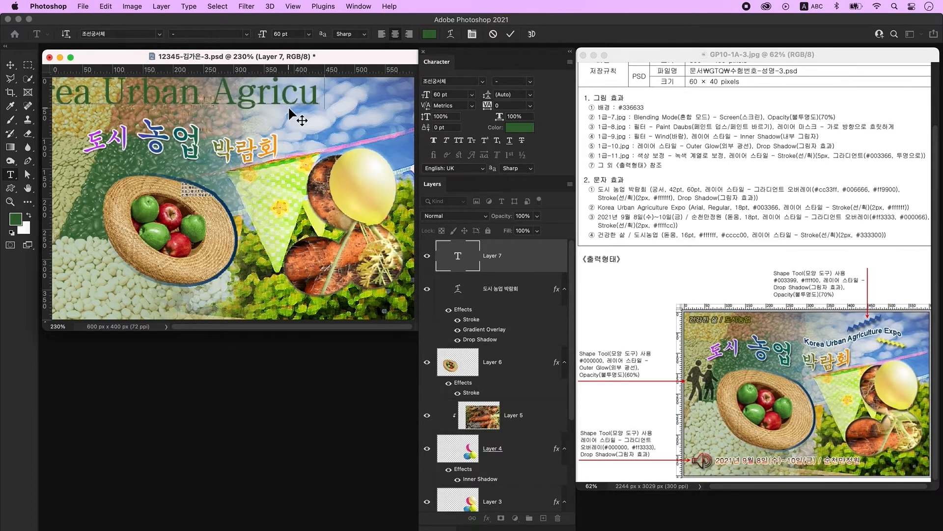
pyautogui.write('lture Expo')
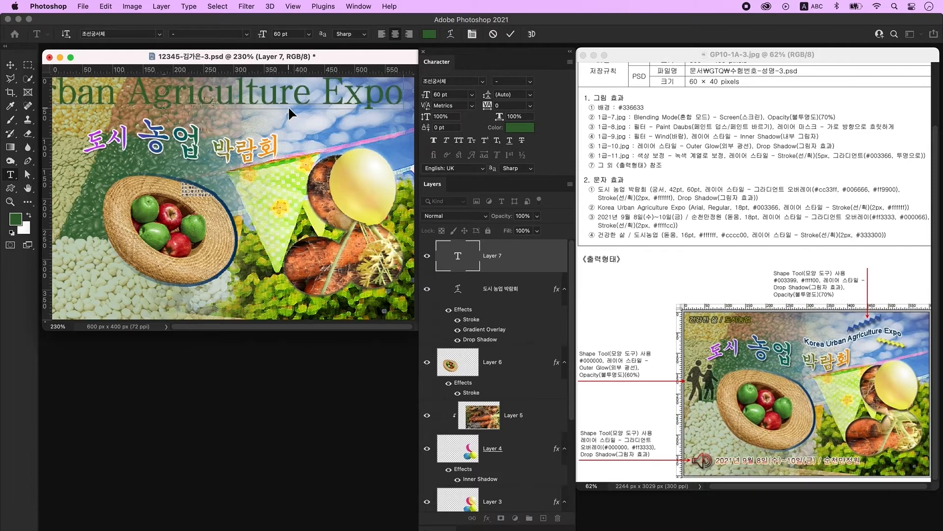
pyautogui.press('super+Return')
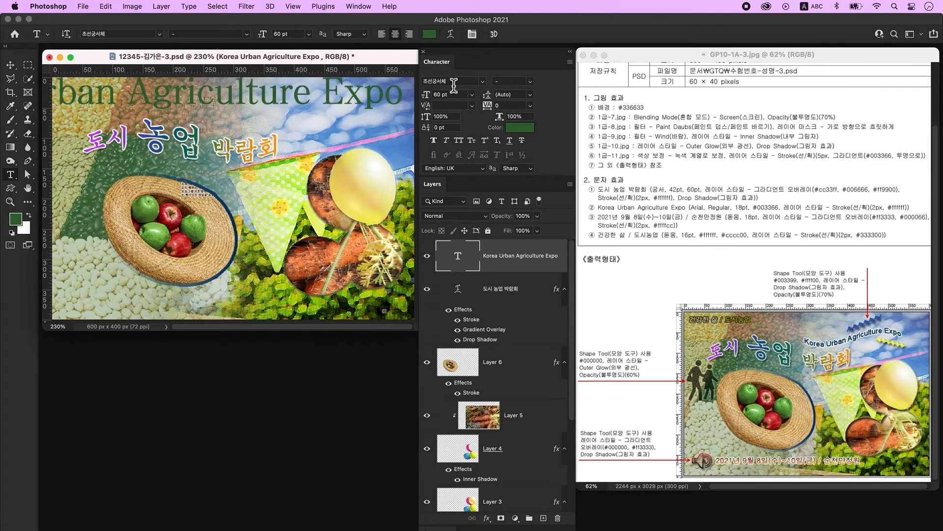
# - Set the subtitle to Arial, 18 pt, in dark blue #003366
pyautogui.write('Arial')
pyautogui.press('Return')
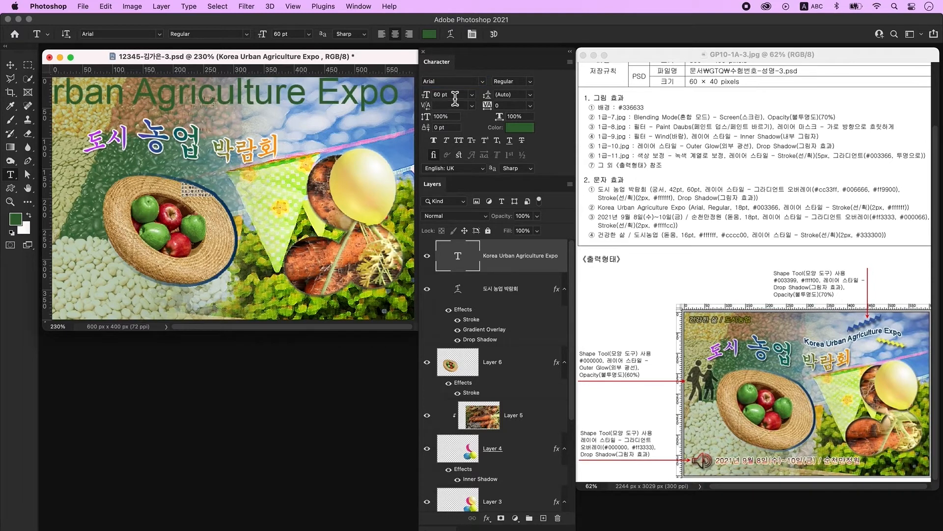
pyautogui.doubleClick(455, 98)
pyautogui.write('18')
pyautogui.press('Return')
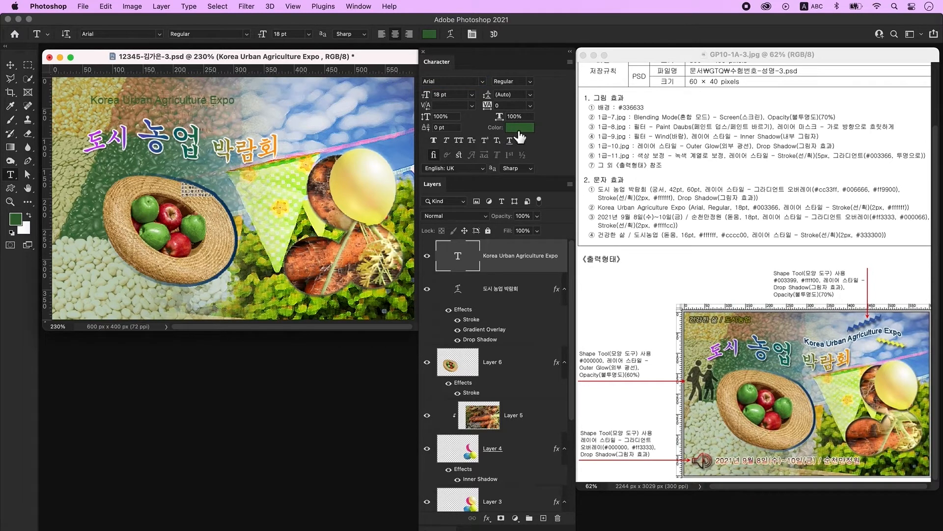
pyautogui.click(519, 130)
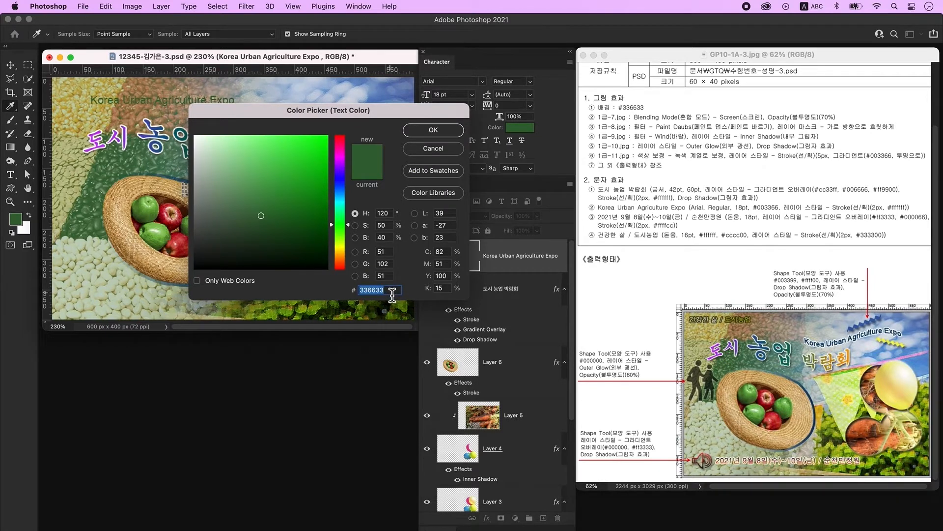
pyautogui.write('003366')
pyautogui.press('Return')
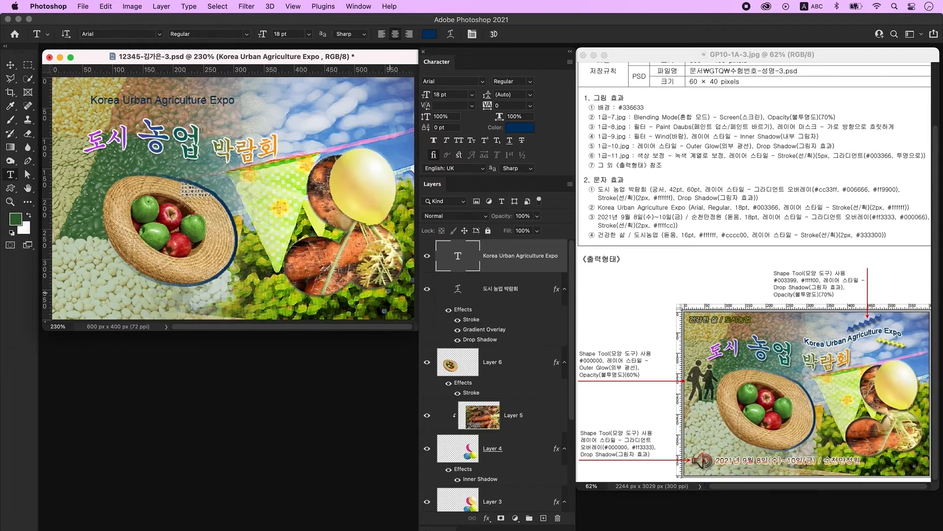
# - Add a 2 px white (#ffffff) outside Stroke to the Korea Urban Agriculture Expo subtitle
pyautogui.doubleClick(565, 253)
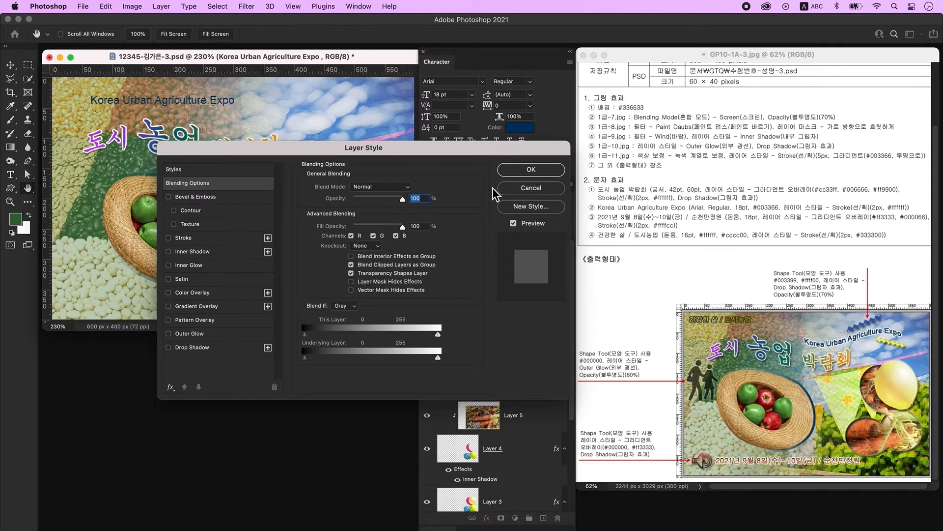
pyautogui.click(199, 240)
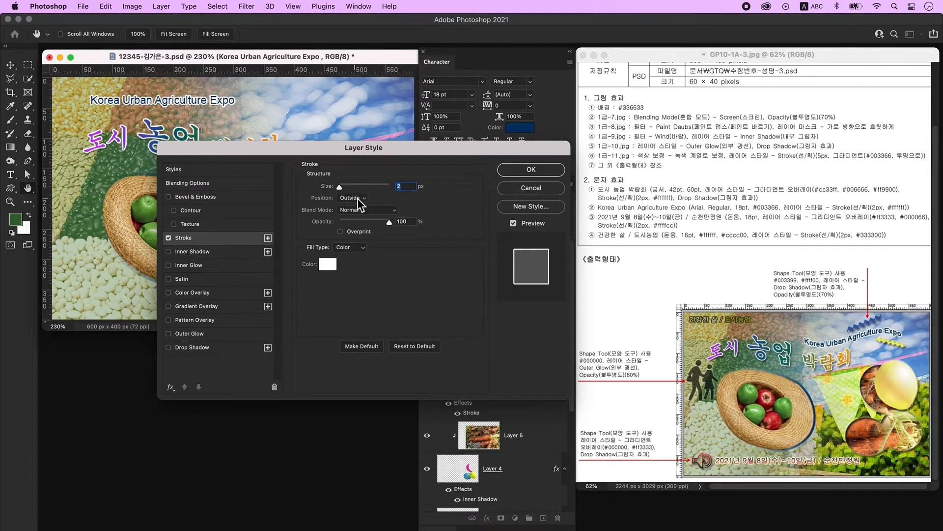
pyautogui.click(329, 265)
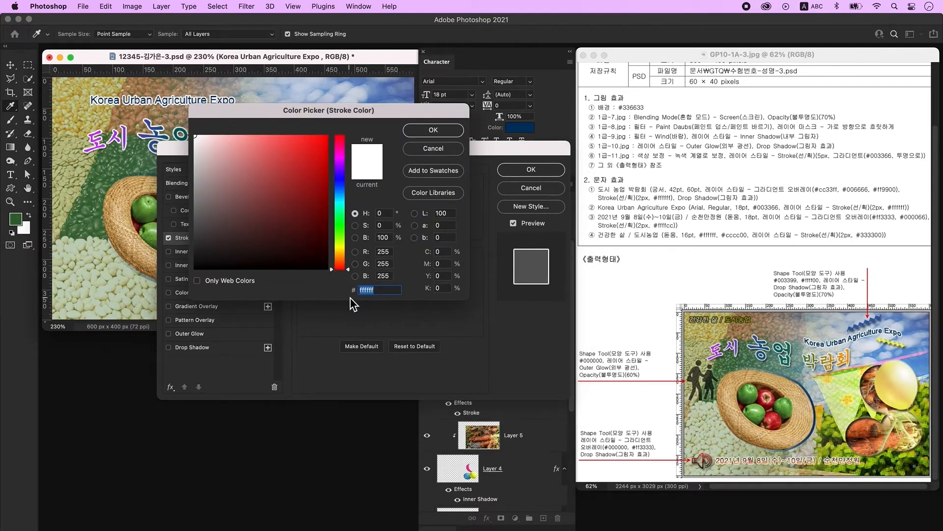
pyautogui.click(433, 130)
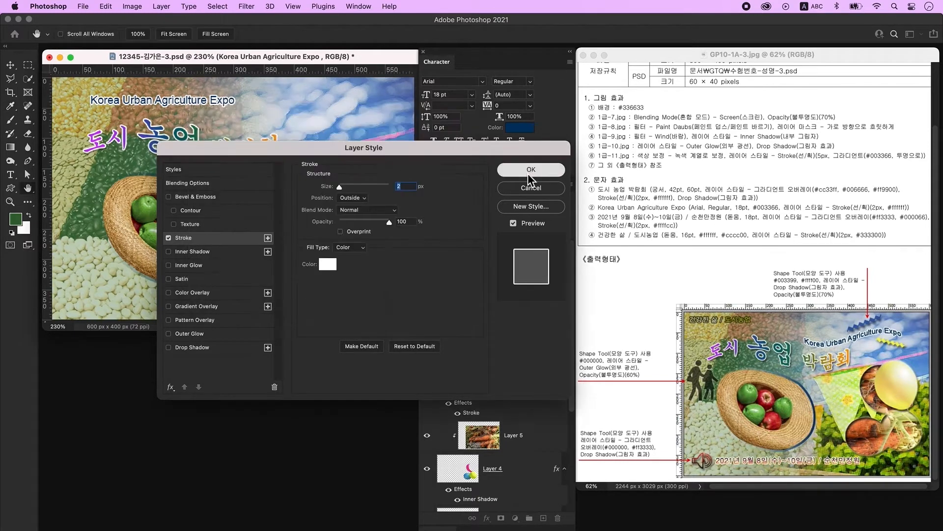
pyautogui.click(528, 171)
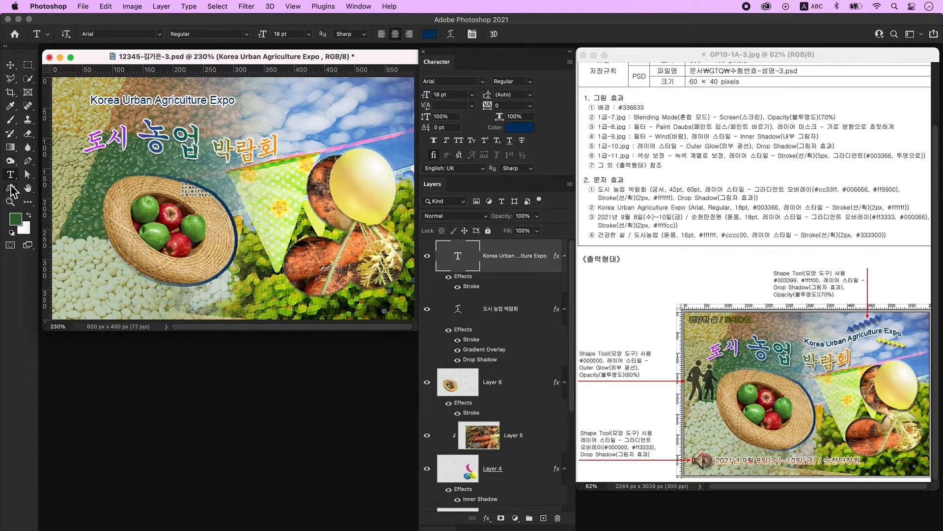
# - Warp the subtitle with the Flag style at -70% bend and move it to the upper right
pyautogui.click(451, 34)
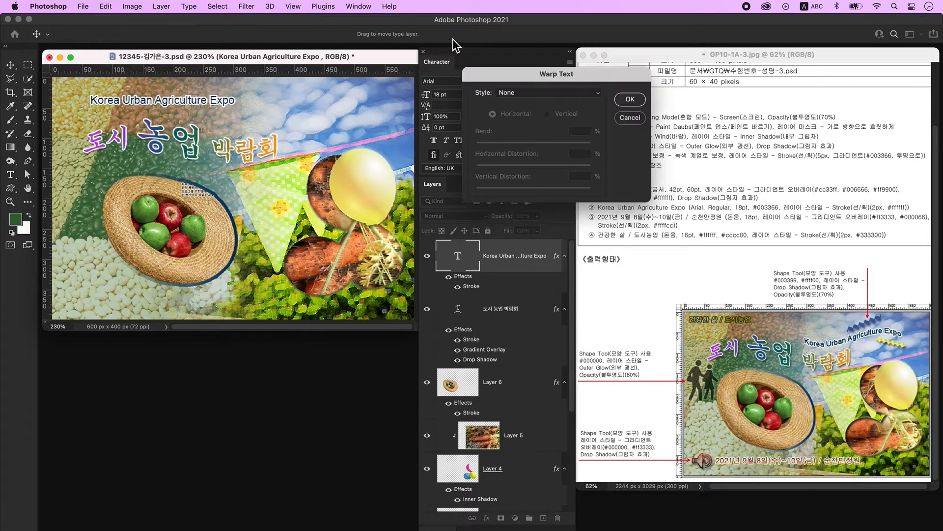
pyautogui.click(514, 93)
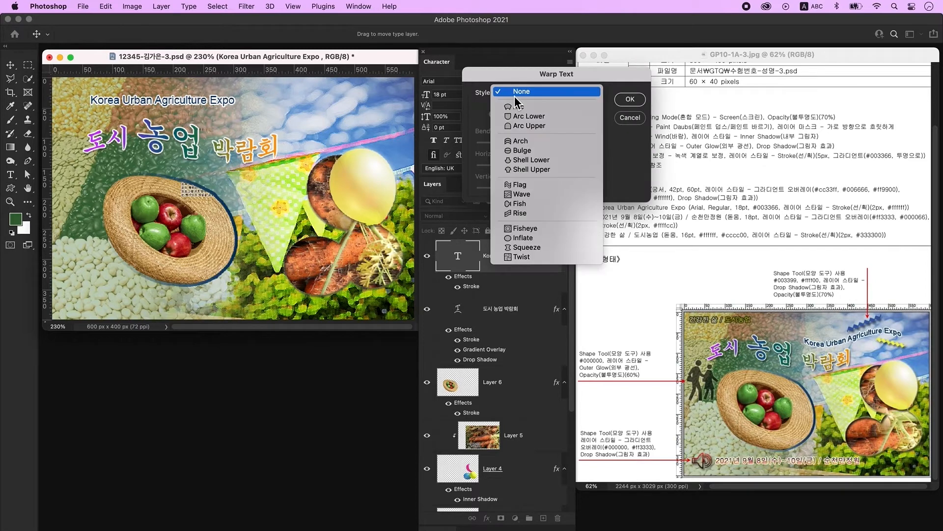
pyautogui.click(533, 182)
pyautogui.moveTo(564, 146); pyautogui.dragTo(490, 144)
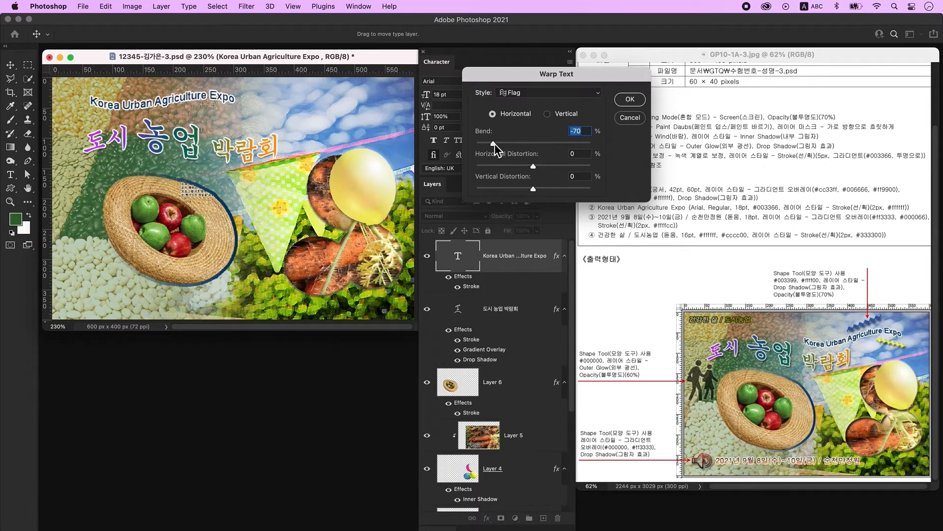
pyautogui.click(630, 99)
pyautogui.click(10, 65)
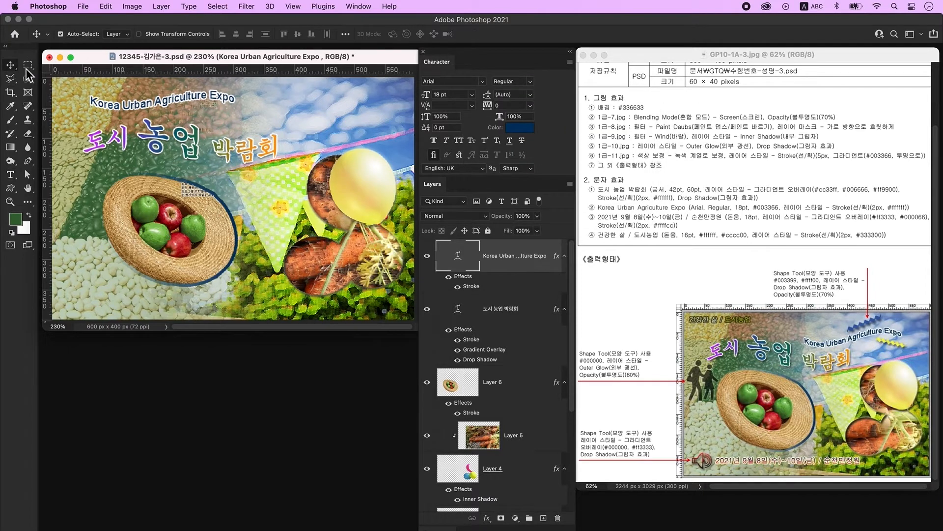
pyautogui.moveTo(159, 110); pyautogui.dragTo(281, 129)
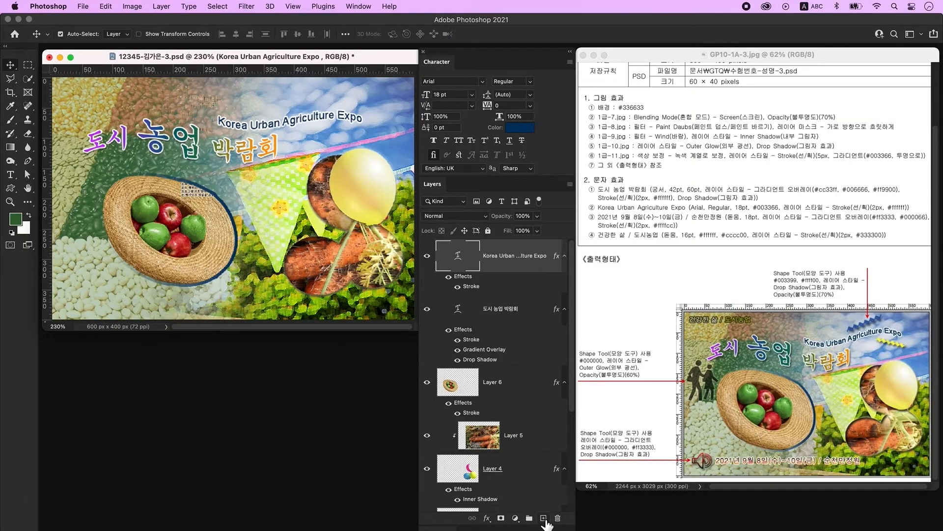
# - On a new layer, type '2021년 9월 8일(수)~10(금) / 순천만정원' at the poster's top left
pyautogui.click(544, 519)
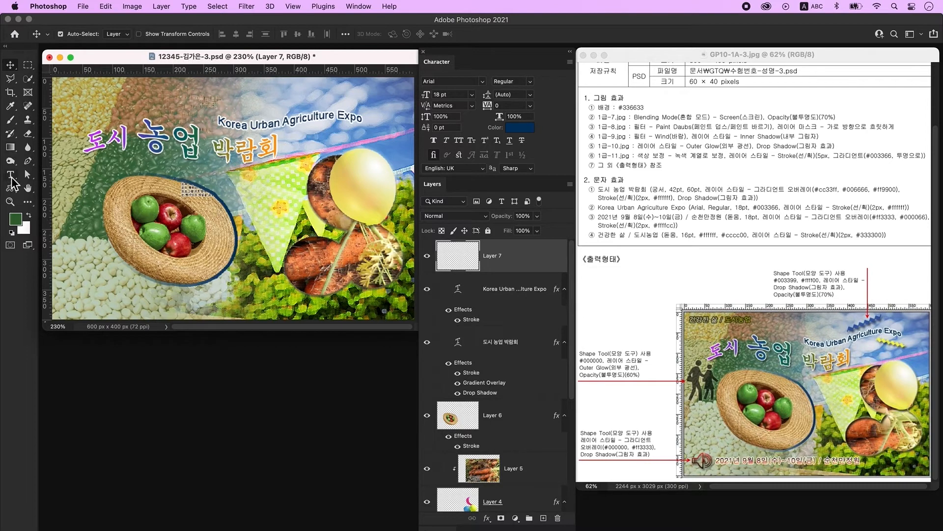
pyautogui.click(11, 179)
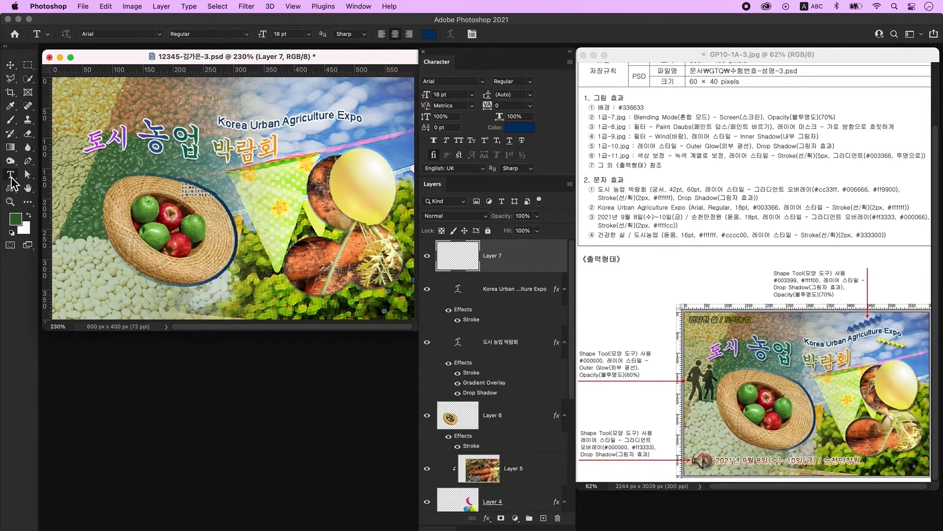
pyautogui.click(159, 104)
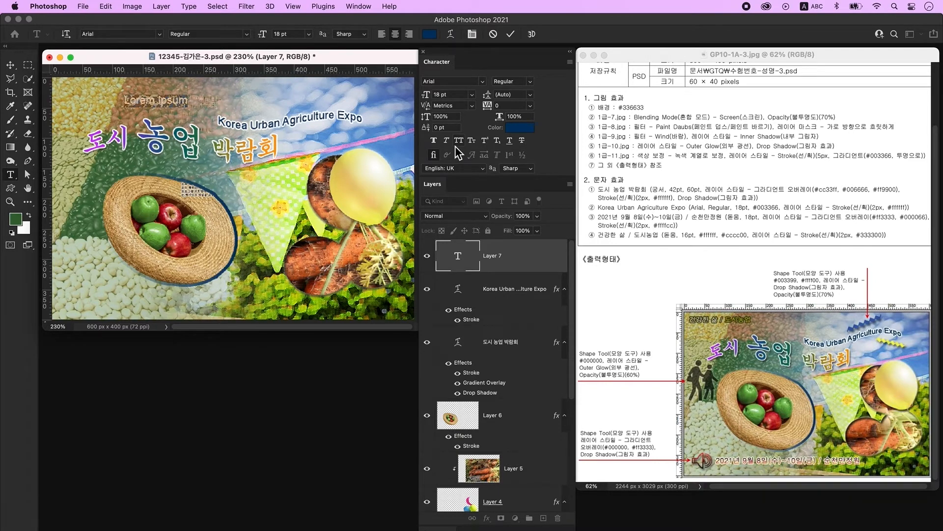
pyautogui.write('2021')
pyautogui.hotkey('ctrl', 'space')
pyautogui.write('년 9월')
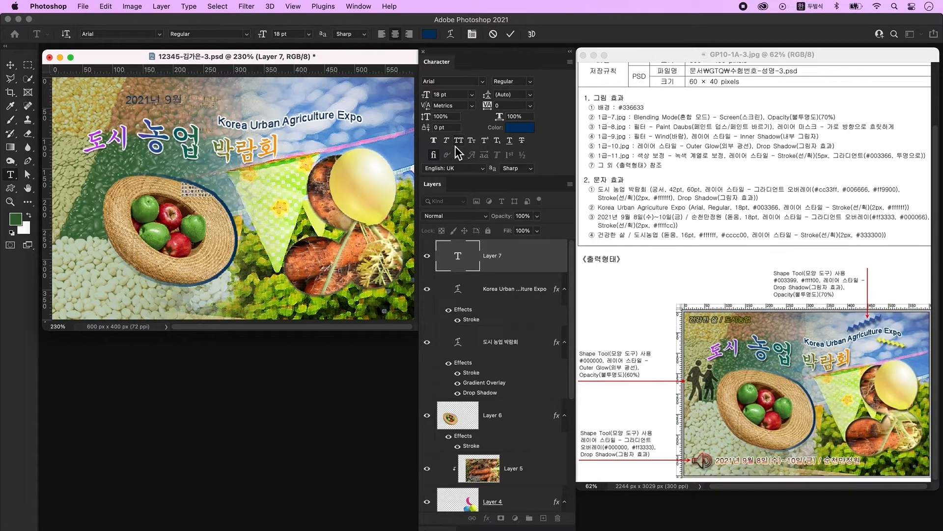
pyautogui.write(' 8이일(수)~10')
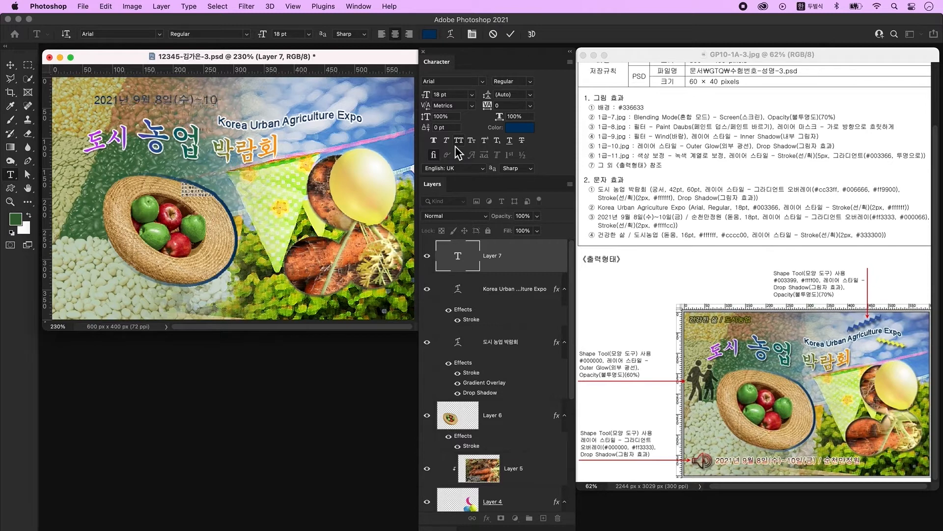
pyautogui.write('(금) / 순천만정원')
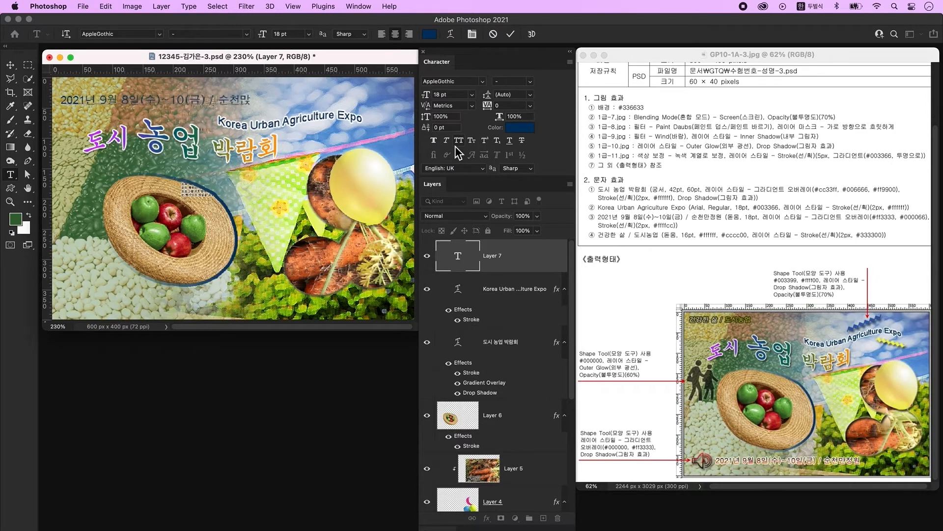
pyautogui.press('super+Return')
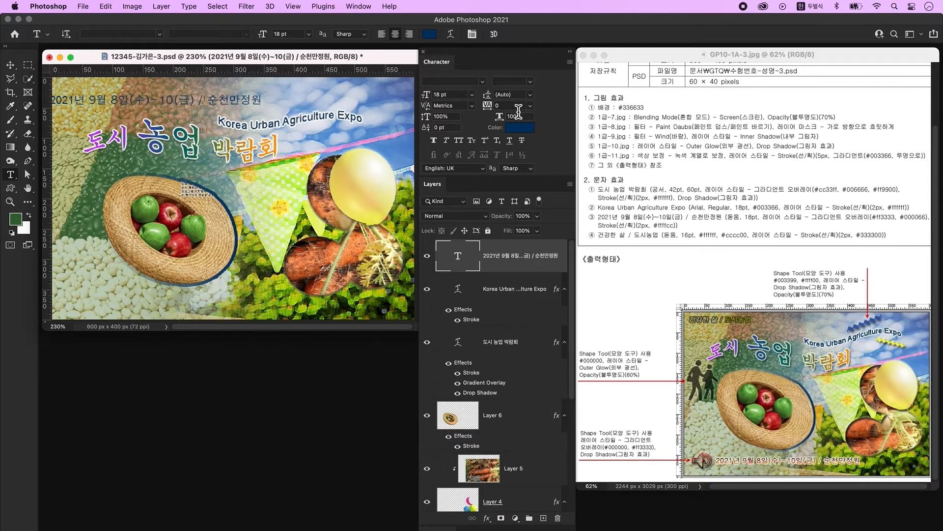
# - Set the date line to KoPubWorld돋움체_Pro Light in dark blue #003366
pyautogui.click(484, 82)
pyautogui.click(482, 120)
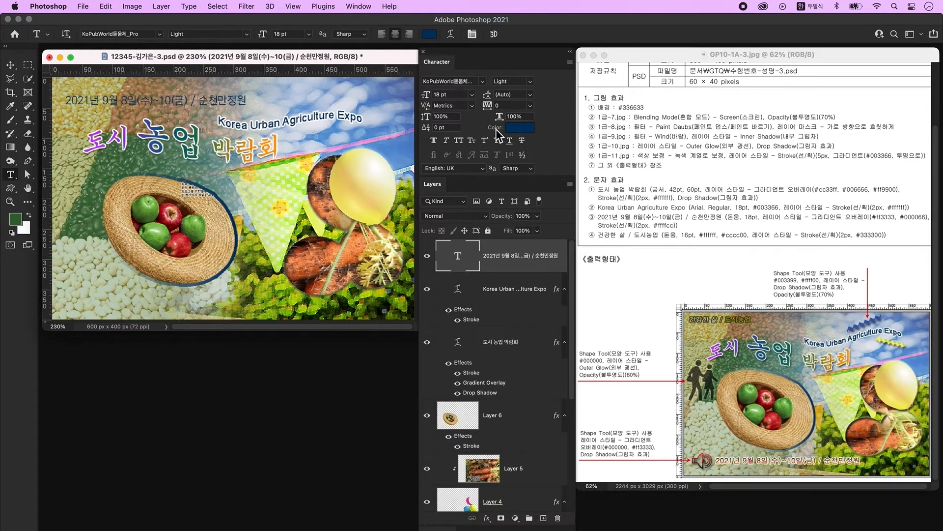
pyautogui.click(526, 130)
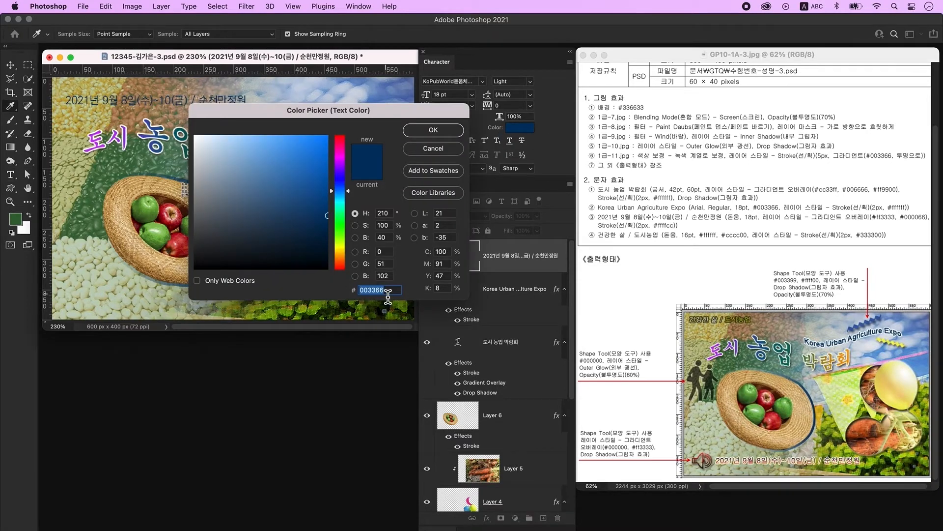
pyautogui.press('Return')
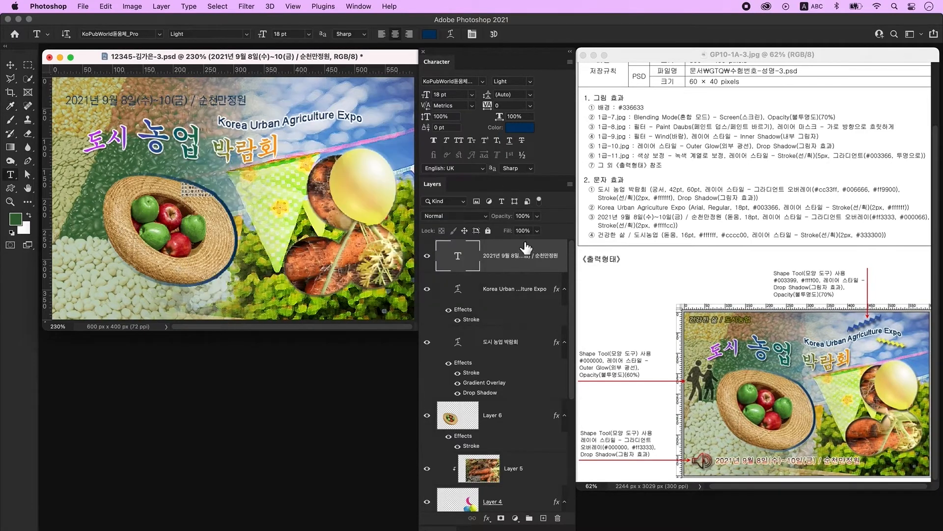
# - Give the date line a two-stop Gradient Overlay from red #ff3333 to navy #000066 at 90°
pyautogui.doubleClick(549, 253)
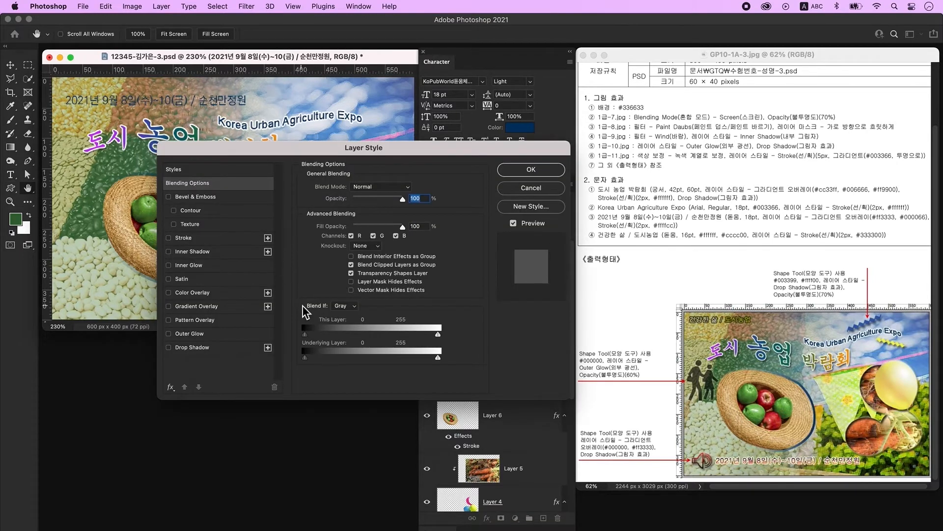
pyautogui.click(196, 306)
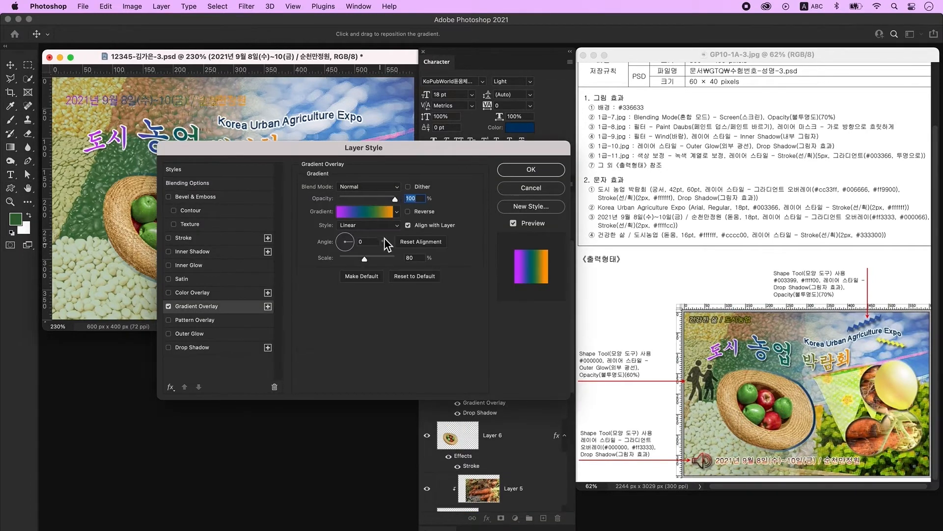
pyautogui.click(362, 213)
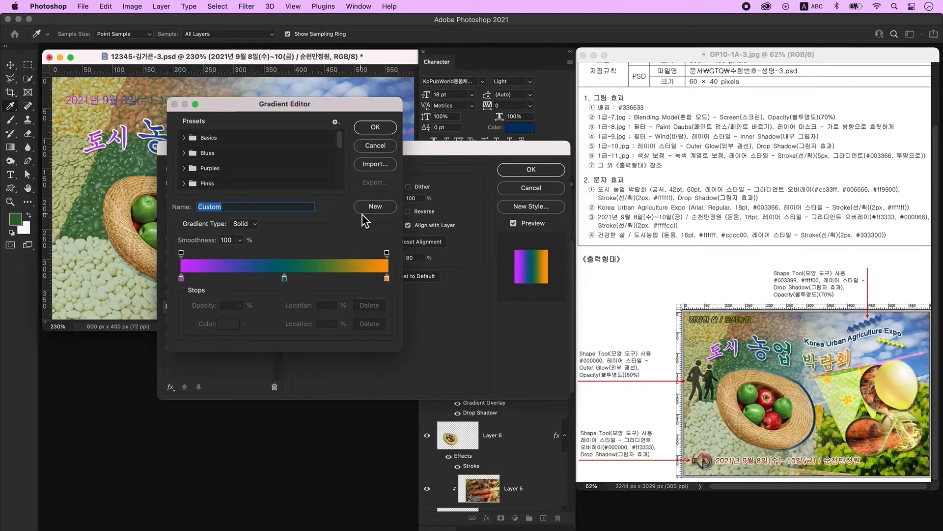
pyautogui.click(181, 278)
pyautogui.doubleClick(181, 278)
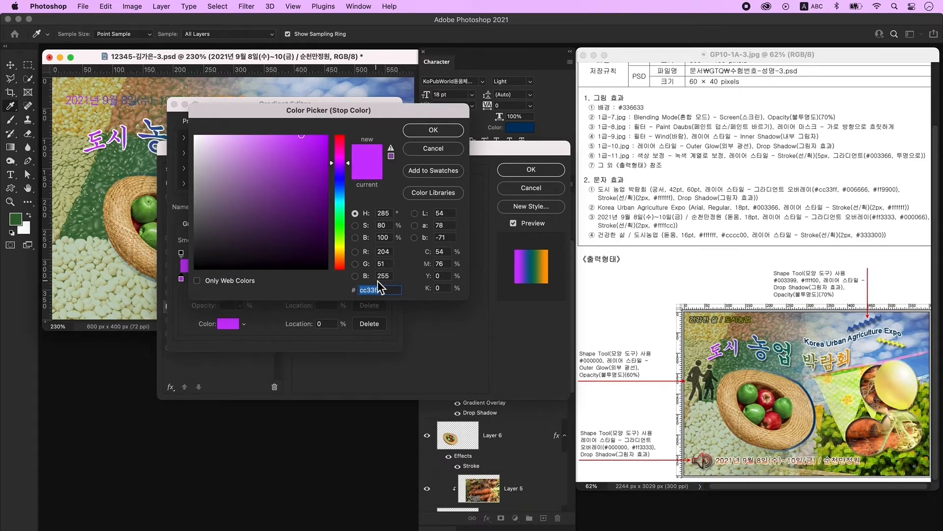
pyautogui.write('ff3333')
pyautogui.press('Return')
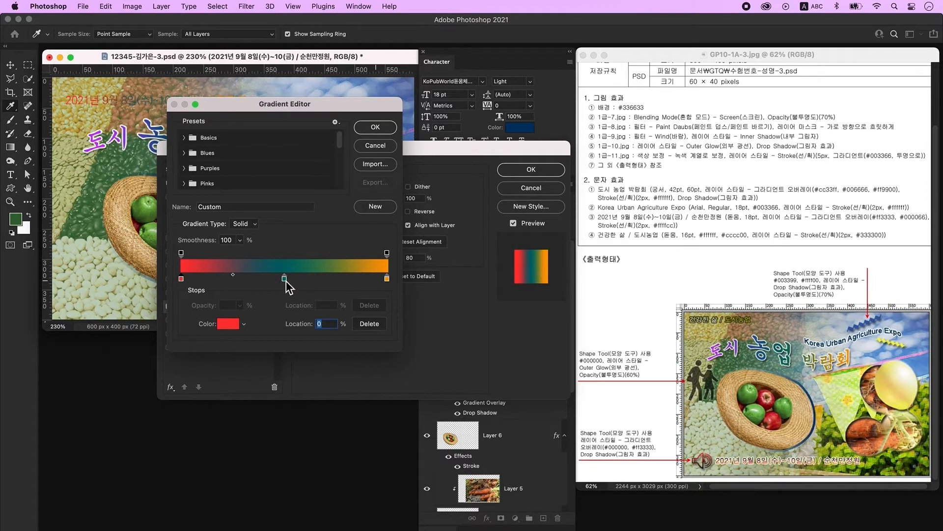
pyautogui.moveTo(285, 279); pyautogui.dragTo(286, 303)
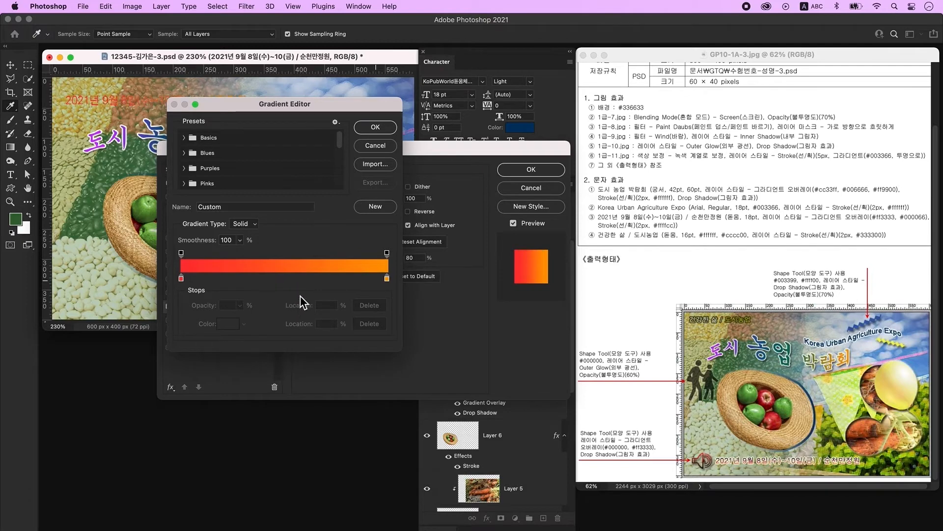
pyautogui.doubleClick(387, 278)
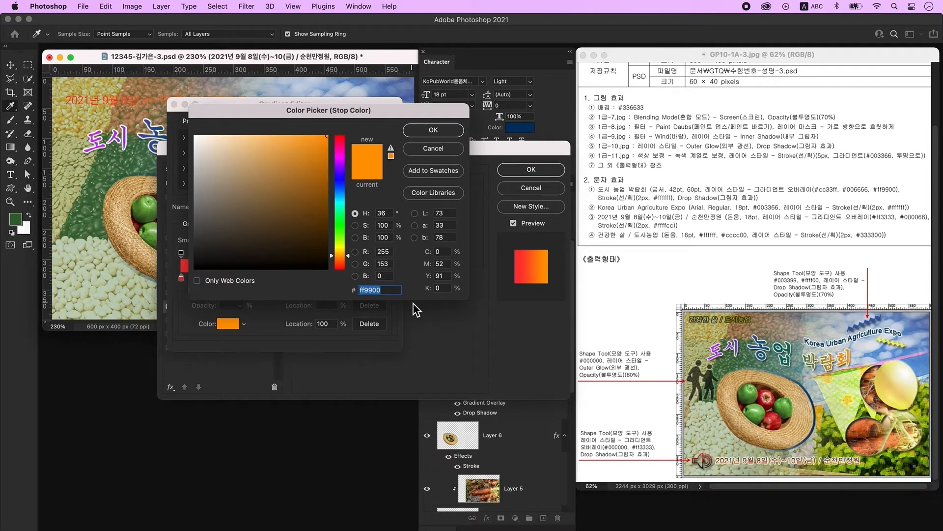
pyautogui.write('000066')
pyautogui.press('Return')
pyautogui.press('Return')
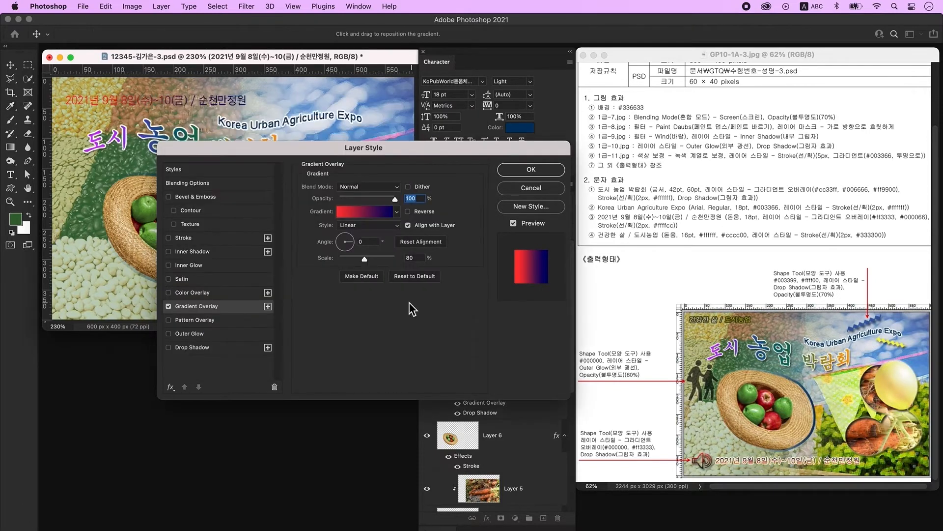
pyautogui.write('90')
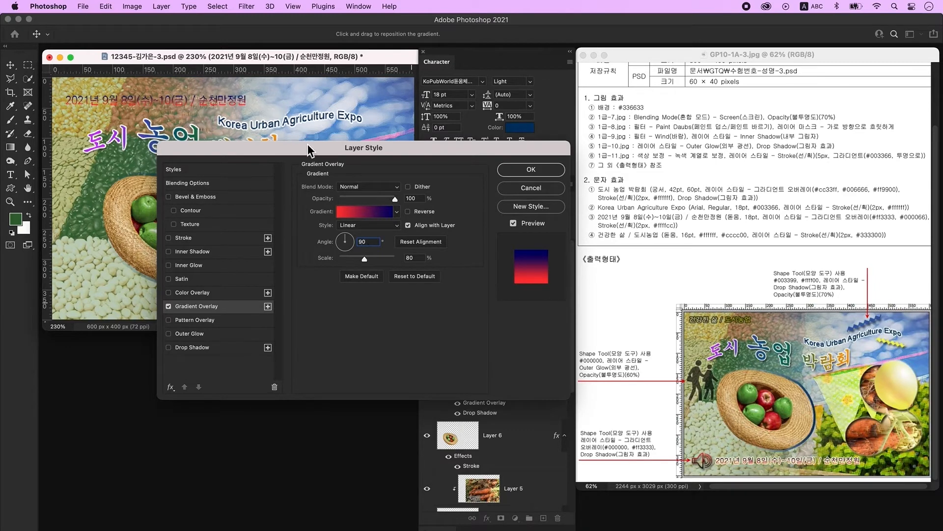
# - Add a light yellow #ffffcc stroke to the date line and move it to the poster's bottom
pyautogui.click(200, 240)
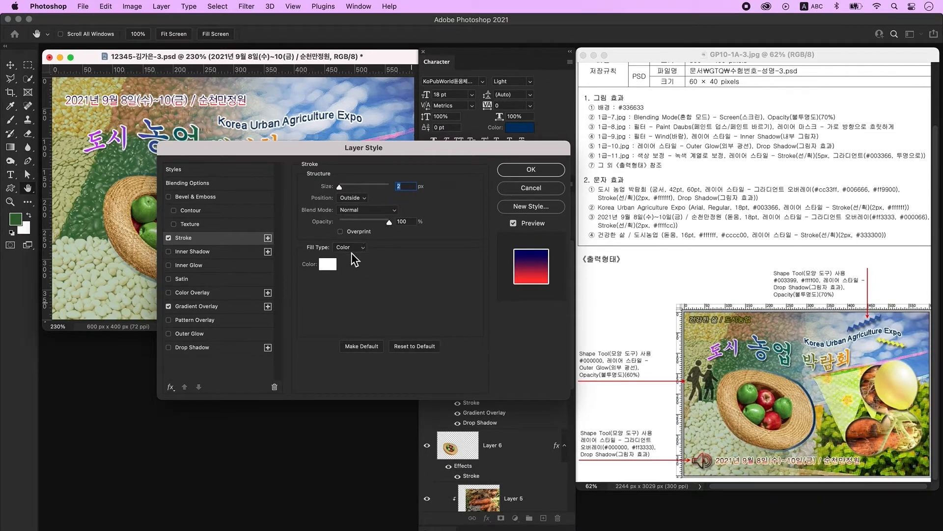
pyautogui.click(328, 264)
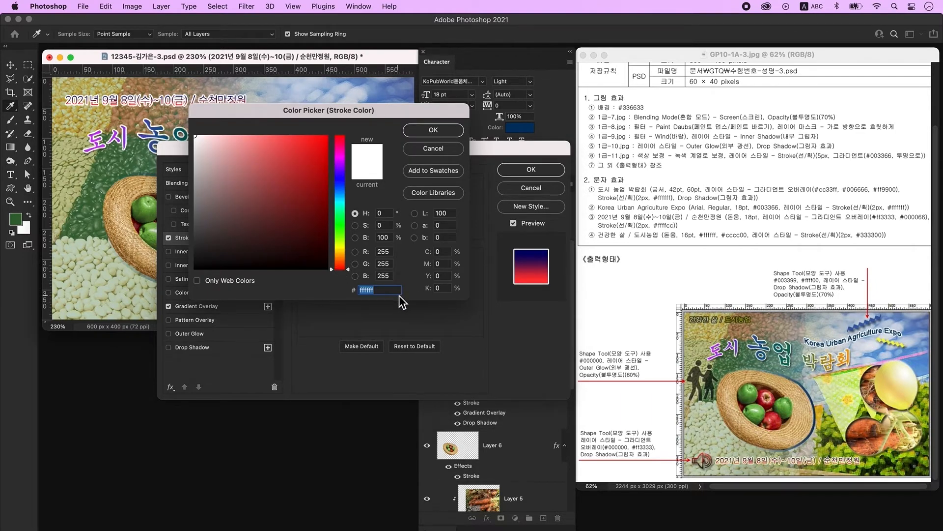
pyautogui.write('ffffcc')
pyautogui.press('Return')
pyautogui.press('Return')
pyautogui.click(10, 67)
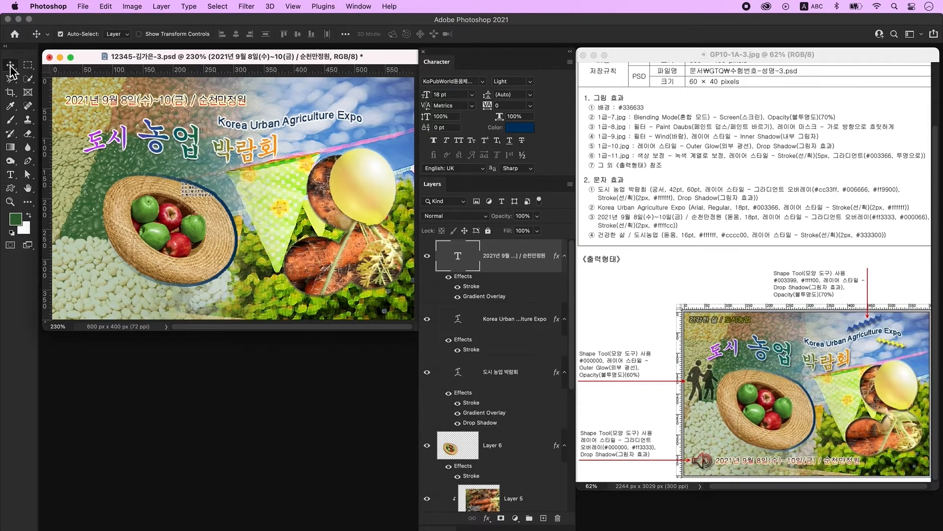
pyautogui.moveTo(180, 104); pyautogui.dragTo(197, 294)
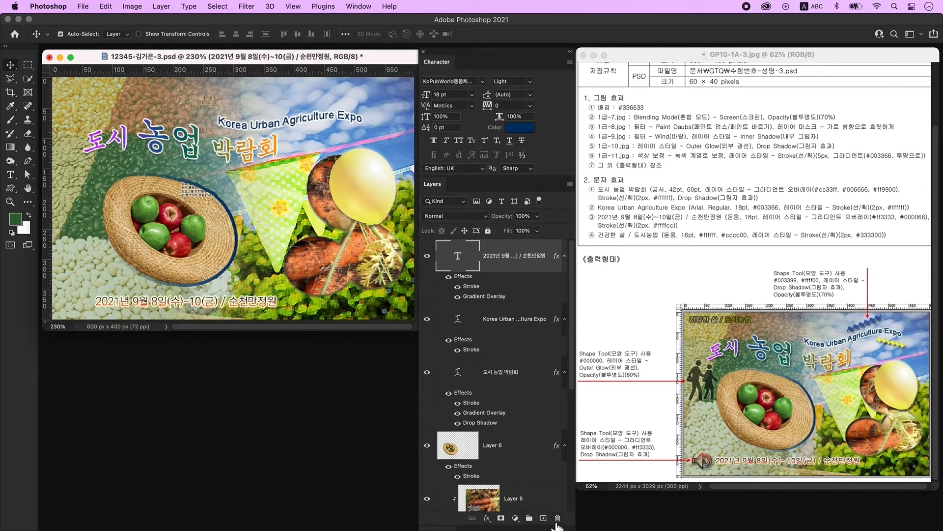
# - On a new layer, type the slogan 건강한 삶 / 도시농업 at the poster's top left
pyautogui.click(544, 519)
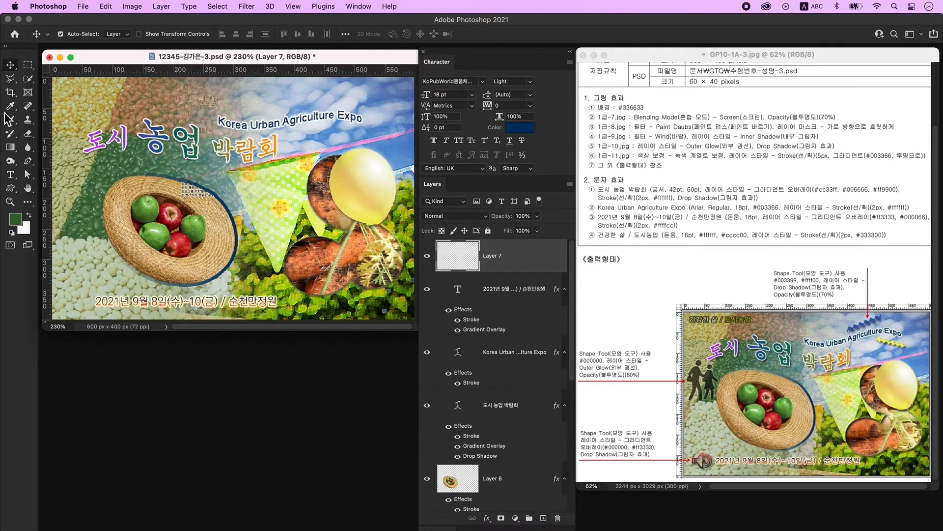
pyautogui.click(10, 174)
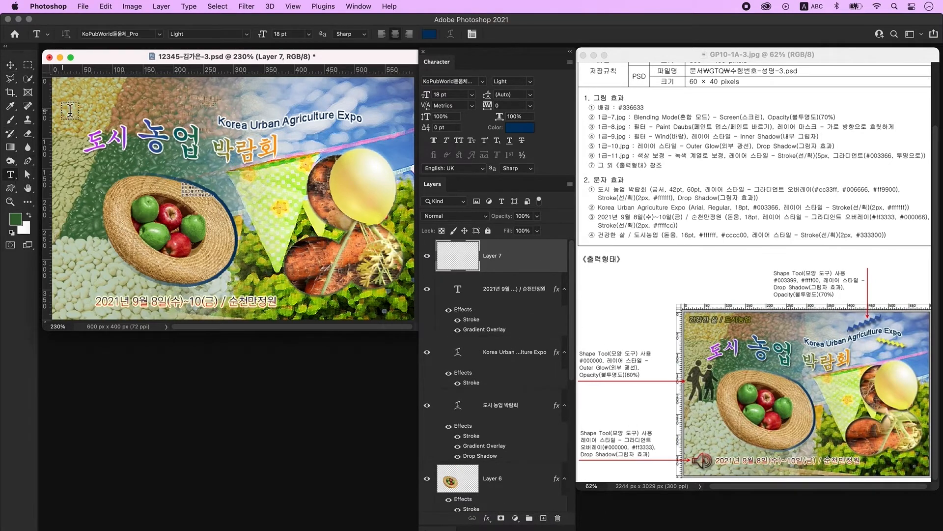
pyautogui.click(99, 105)
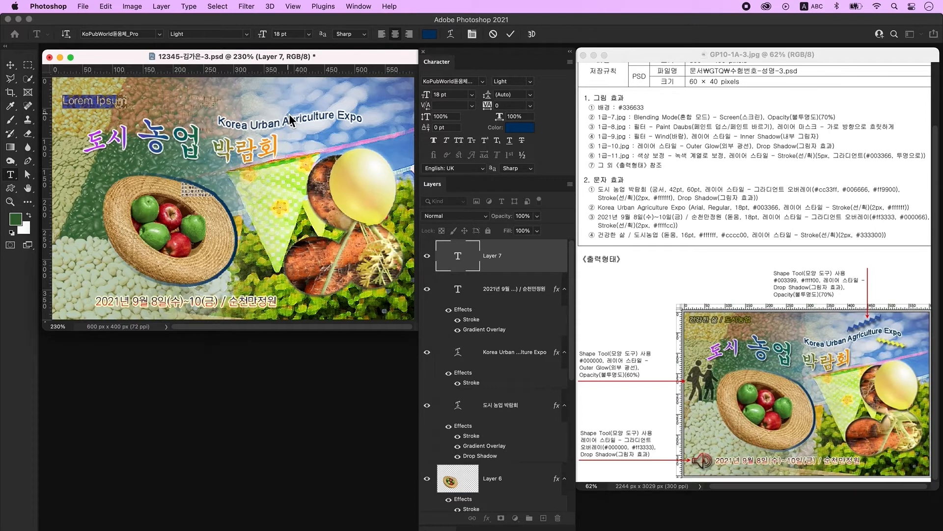
pyautogui.hotkey('ctrl', 'space')
pyautogui.write('건강한 사')
pyautogui.write('도시농업')
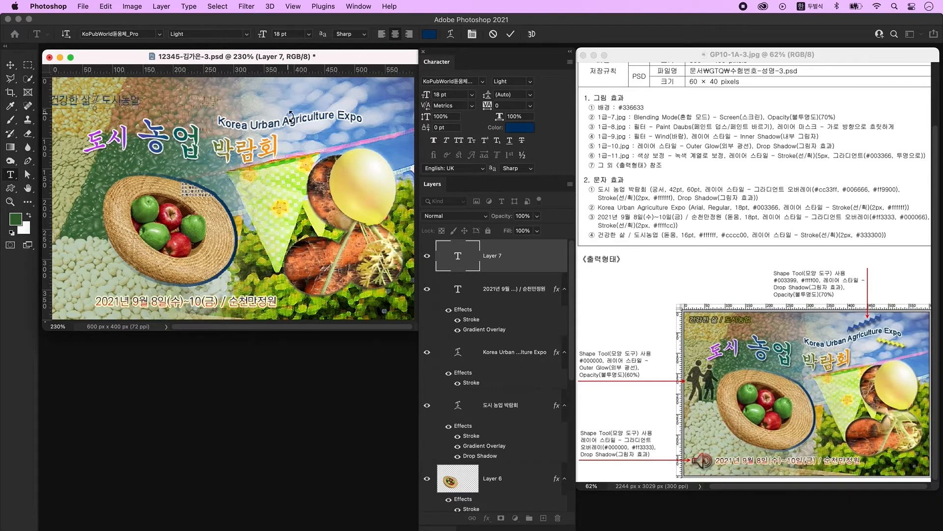
pyautogui.press('super+Return')
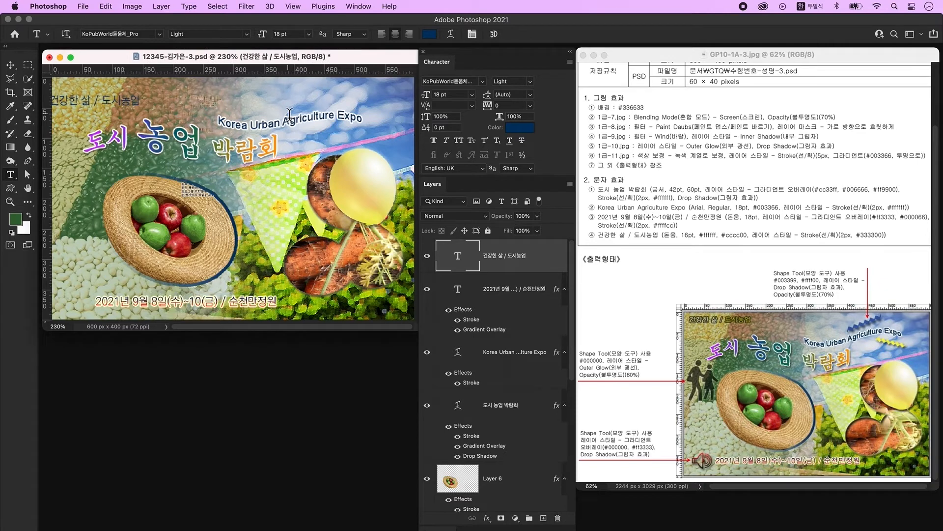
# - Set the slogan to 16 pt in white #ffffff
pyautogui.click(453, 94)
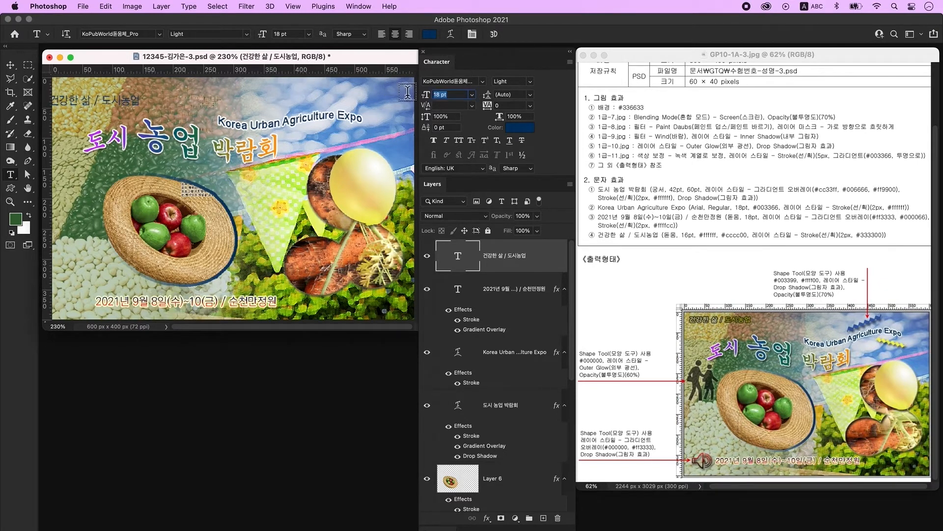
pyautogui.write('16')
pyautogui.press('Return')
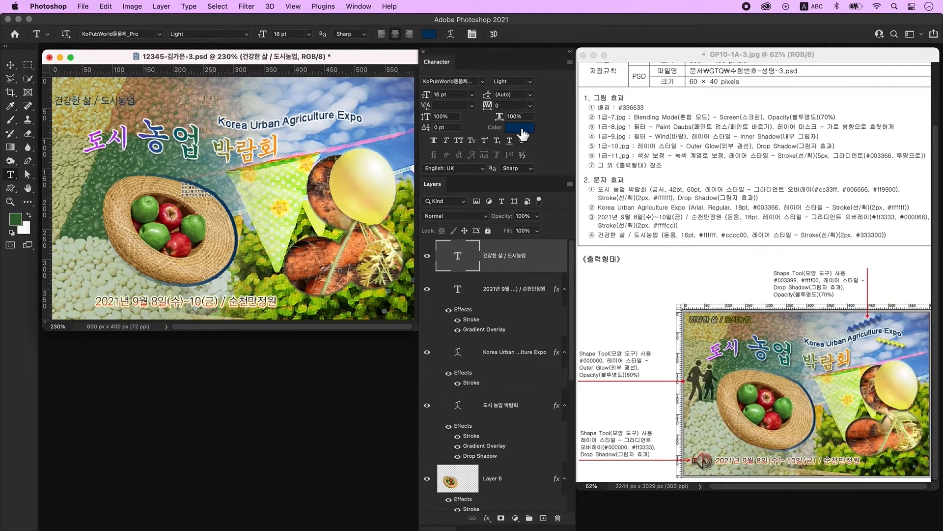
pyautogui.click(520, 129)
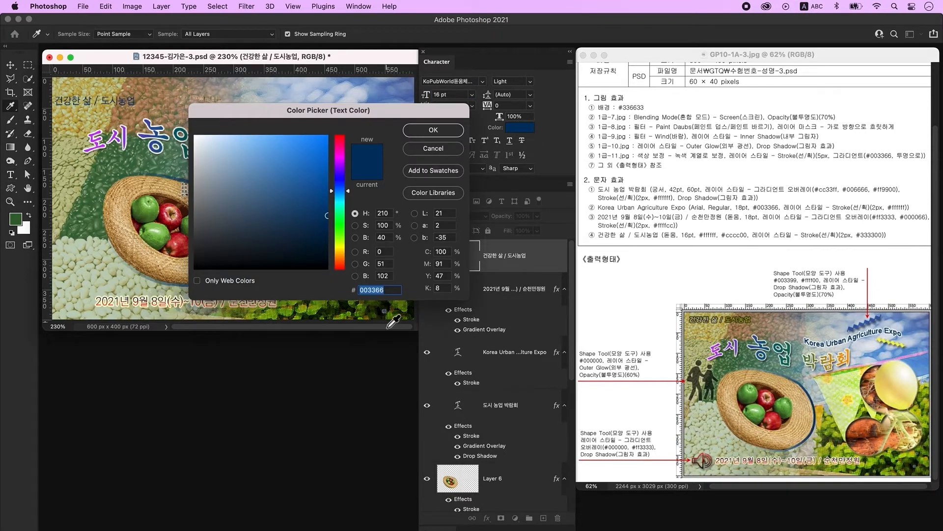
pyautogui.write('ffffff')
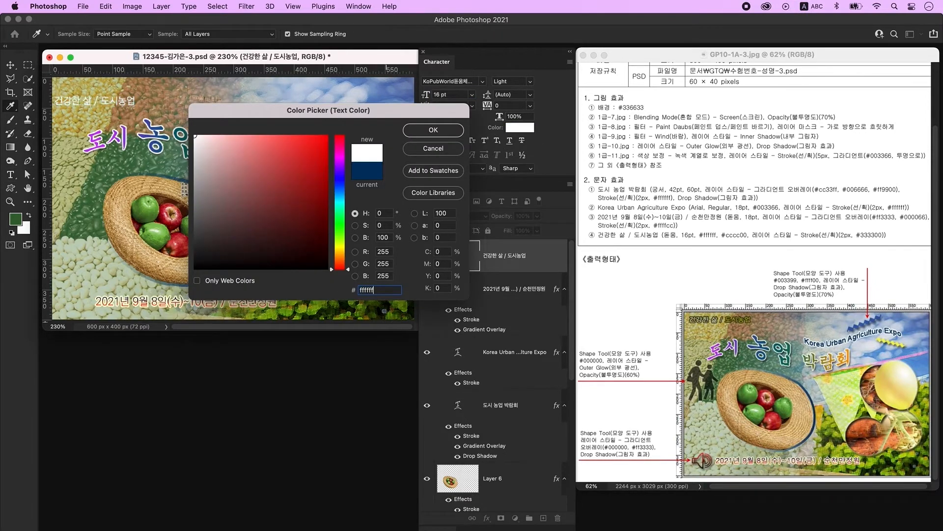
pyautogui.press('Return')
# - Recolour the word 도시농업 in the slogan yellow #cccc00
pyautogui.click(10, 174)
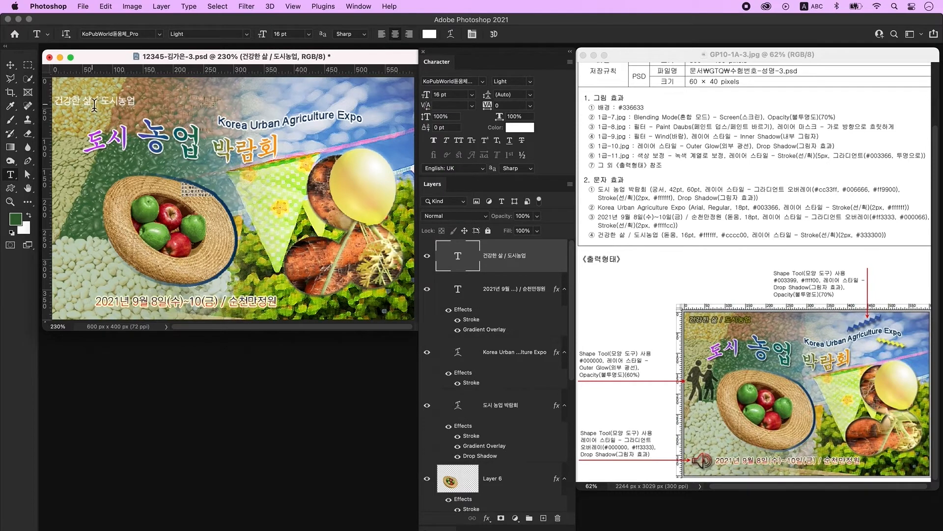
pyautogui.moveTo(93, 101); pyautogui.dragTo(150, 108)
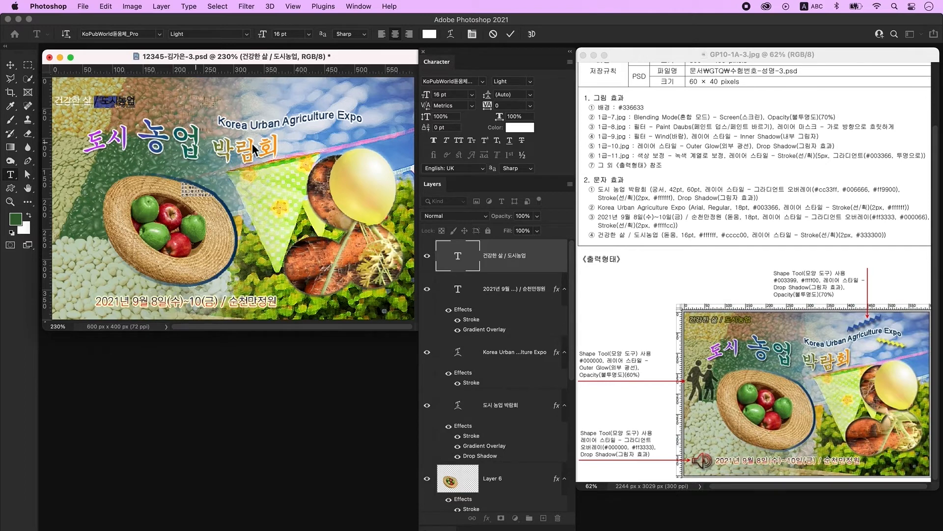
pyautogui.click(520, 129)
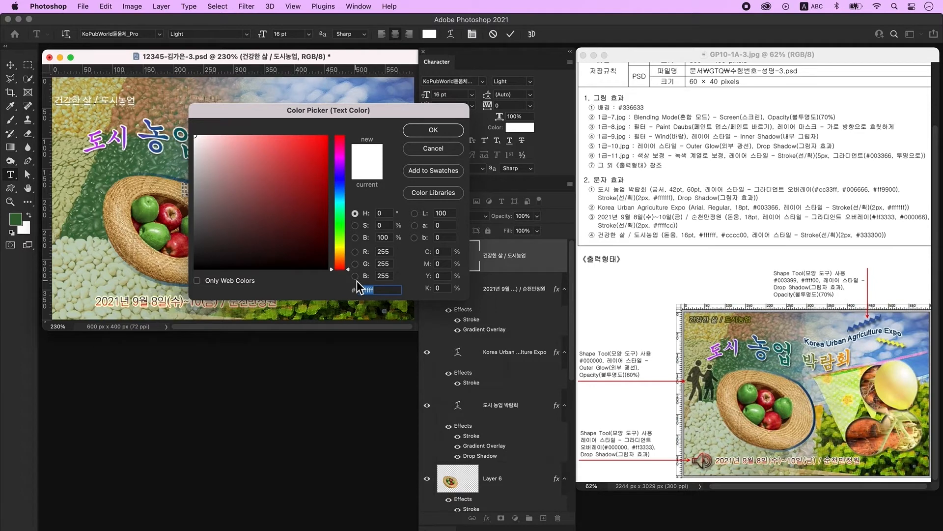
pyautogui.write('cccc00')
pyautogui.press('Return')
pyautogui.hotkey('ctrl', 'Return')
# - Add a dark #333300 outside stroke to the slogan and nudge it into place at top left
pyautogui.doubleClick(554, 260)
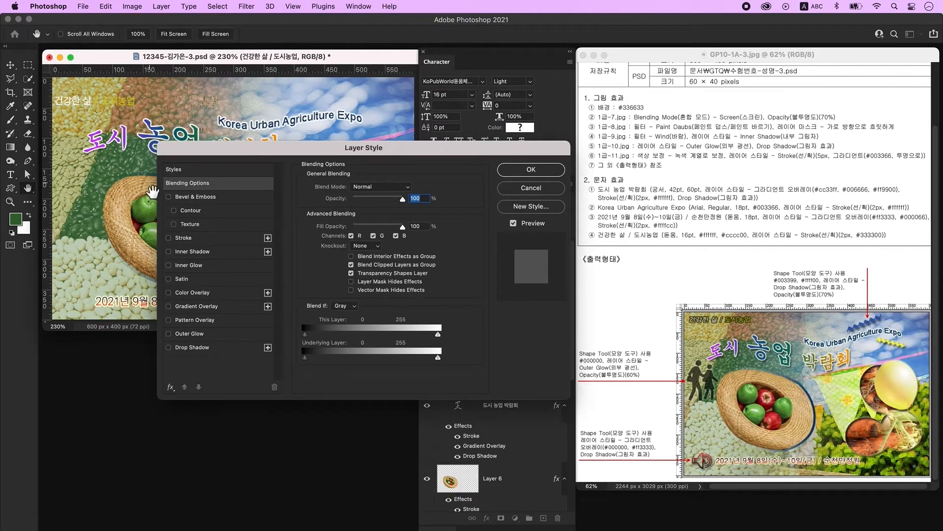
pyautogui.click(197, 239)
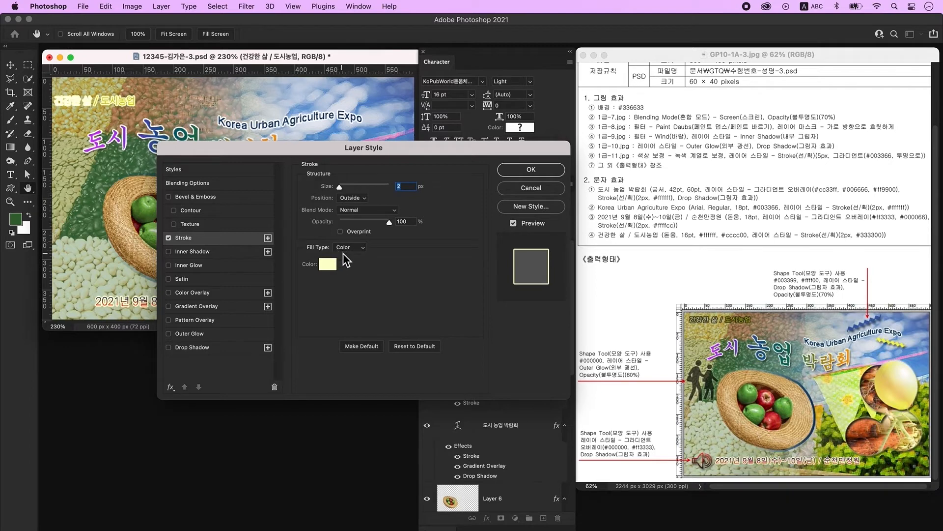
pyautogui.click(328, 265)
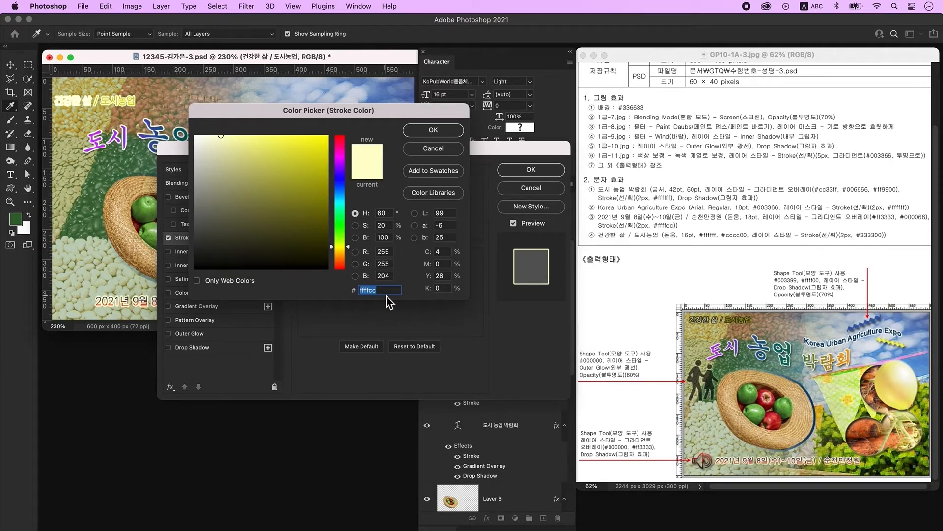
pyautogui.write('333300')
pyautogui.press('Return')
pyautogui.press('Return')
pyautogui.click(9, 67)
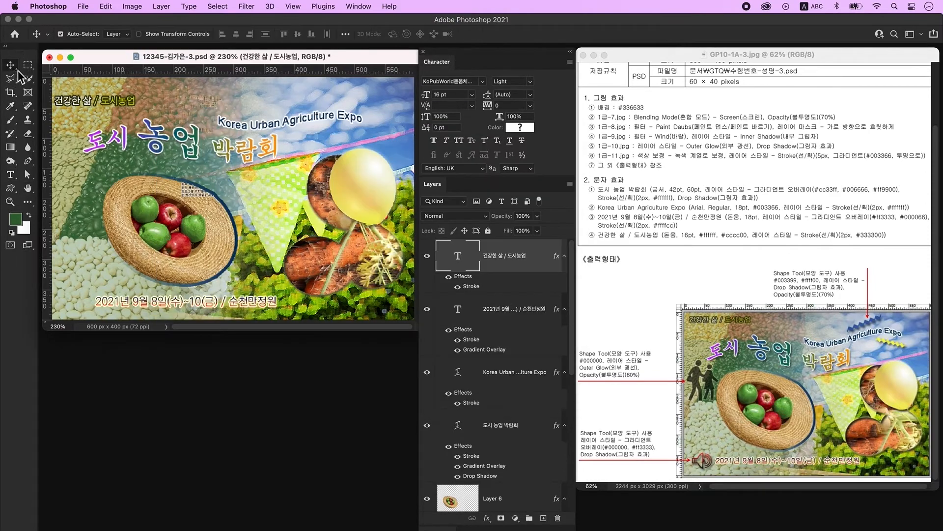
pyautogui.moveTo(111, 131); pyautogui.dragTo(116, 78)
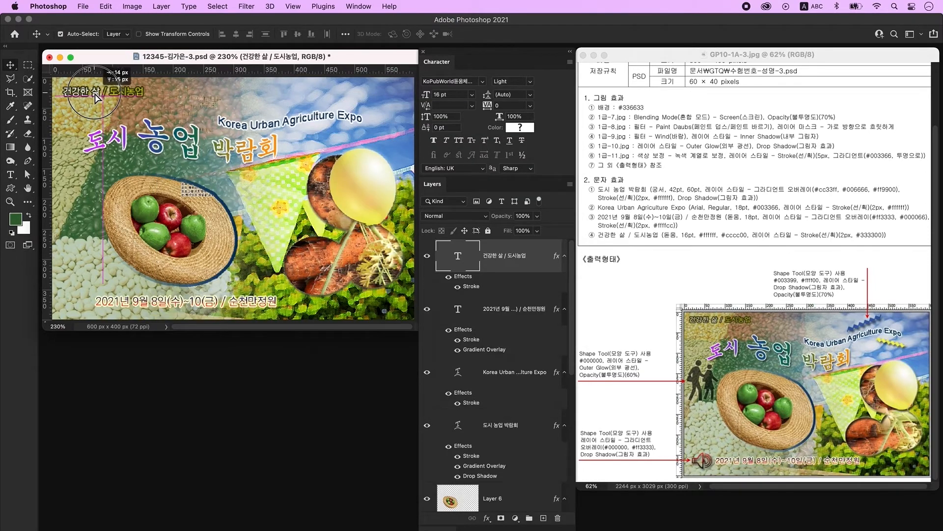
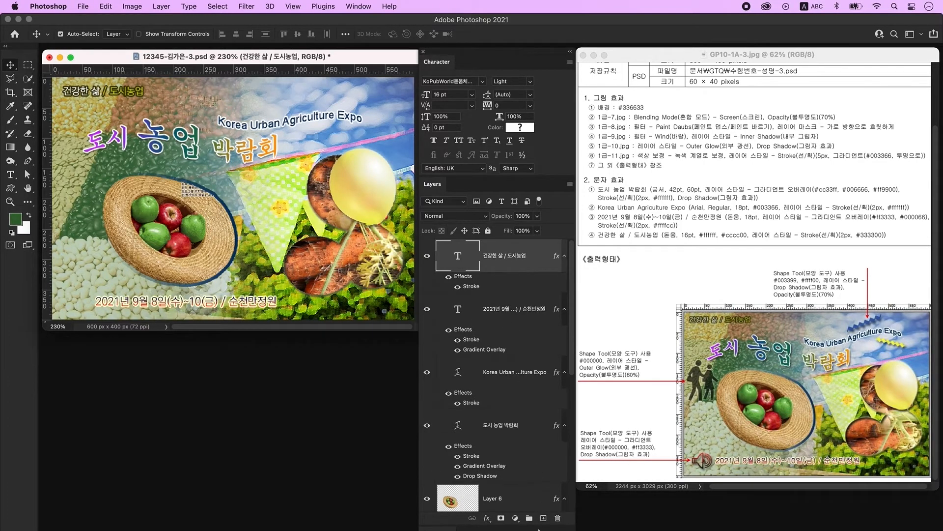
# - Draw a ZigZag custom shape on a new layer near the top of the poster
pyautogui.click(544, 518)
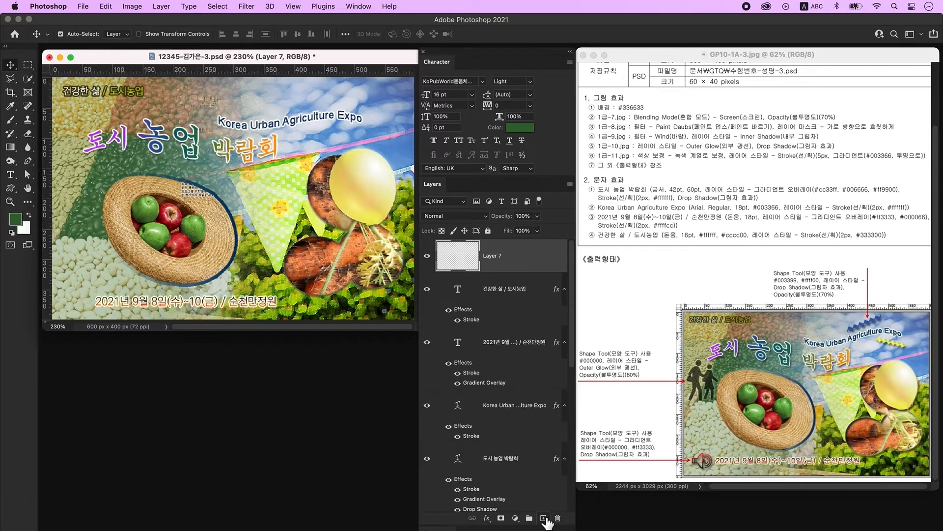
pyautogui.click(11, 188)
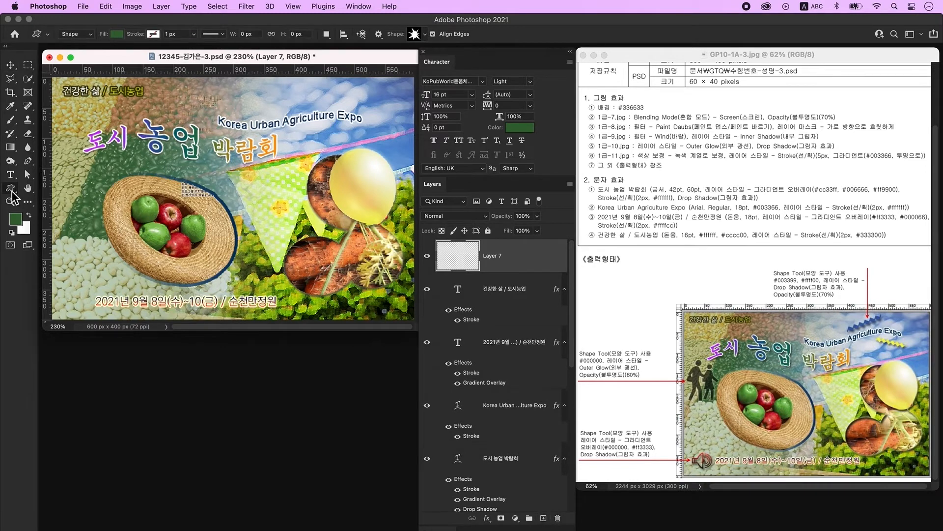
pyautogui.click(117, 34)
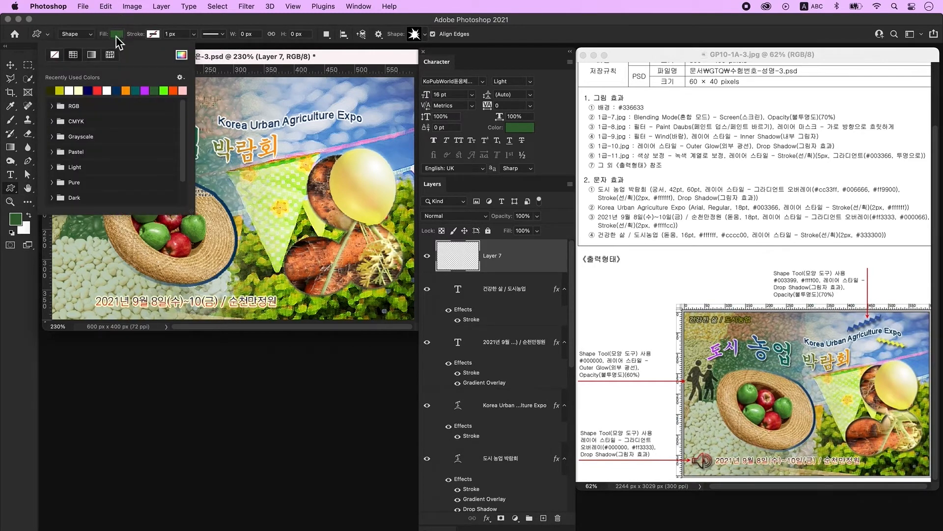
pyautogui.click(98, 92)
pyautogui.click(331, 59)
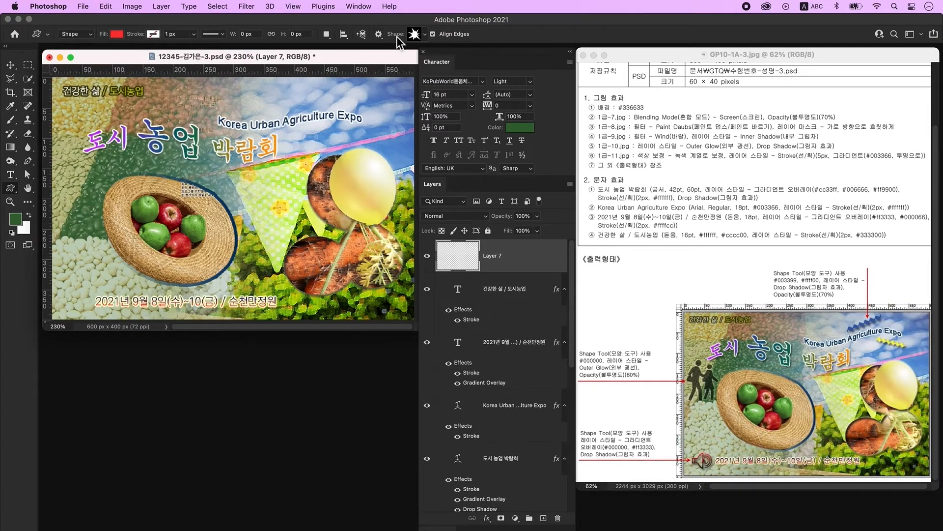
pyautogui.click(416, 36)
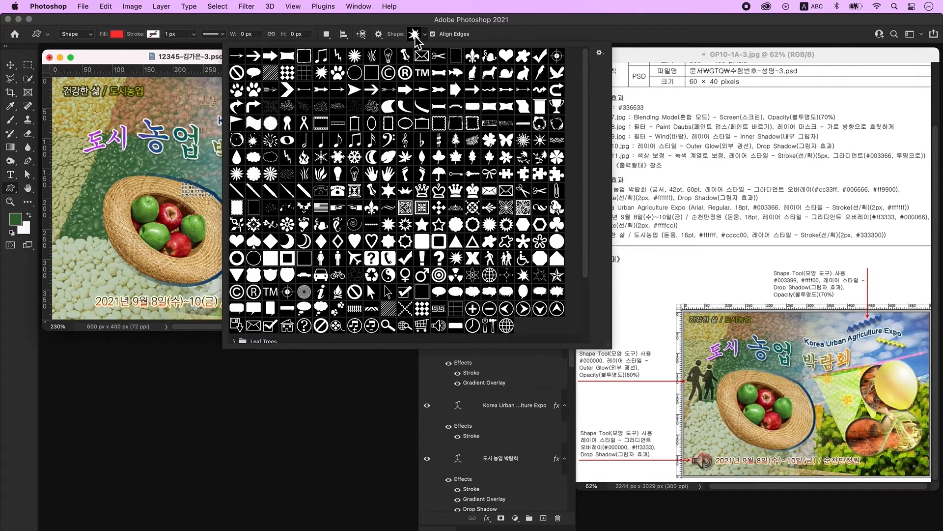
pyautogui.click(372, 225)
pyautogui.click(144, 60)
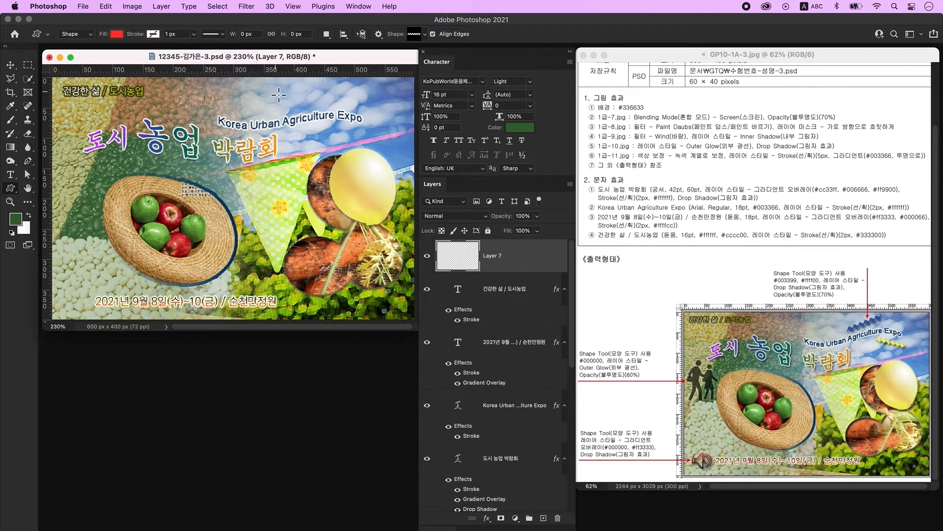
pyautogui.moveTo(284, 90)
pyautogui.mouseDown()
pyautogui.moveTo(384, 97)
pyautogui.moveTo(361, 98)
pyautogui.mouseUp()
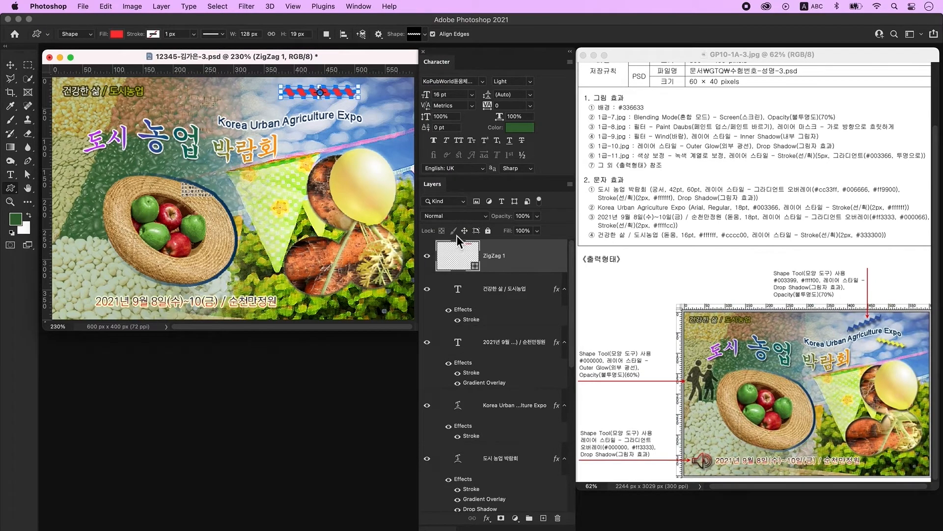
# - Change the zigzag's fill to dark blue #003399 and open its Layer Style
pyautogui.doubleClick(464, 253)
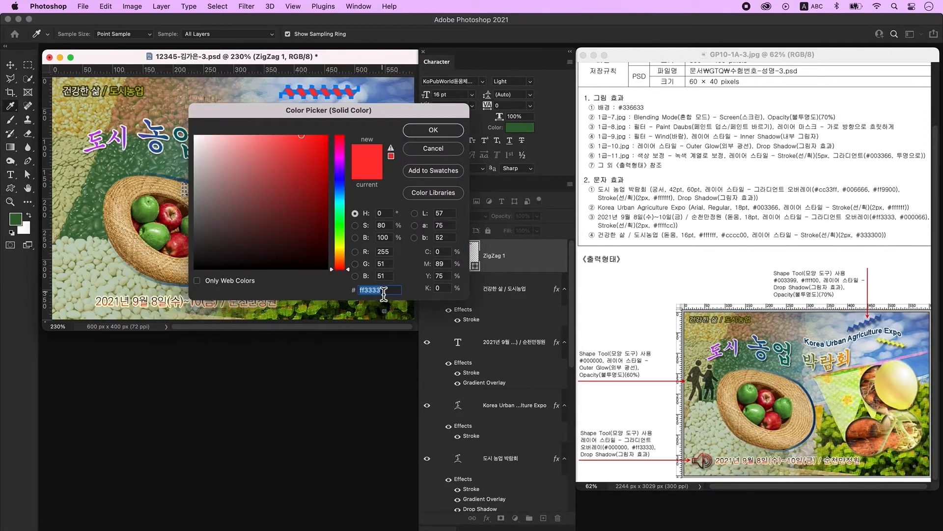
pyautogui.write('003399')
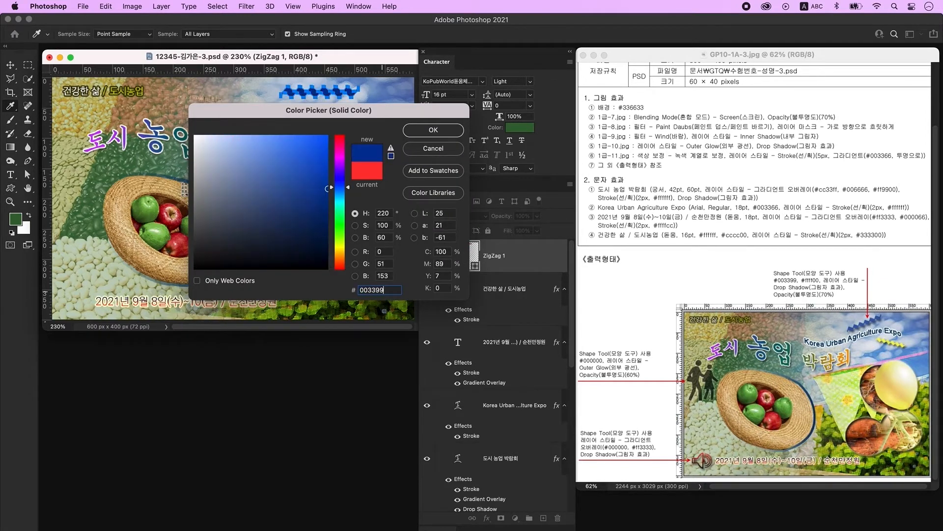
pyautogui.press('Return')
pyautogui.doubleClick(544, 257)
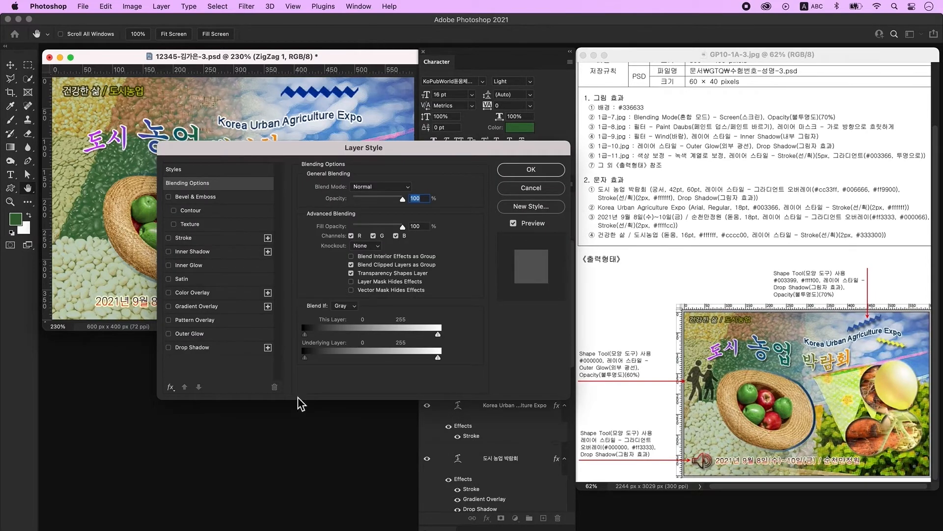
# - Give the zigzag a drop shadow and set its opacity to 70%
pyautogui.click(210, 353)
pyautogui.click(527, 174)
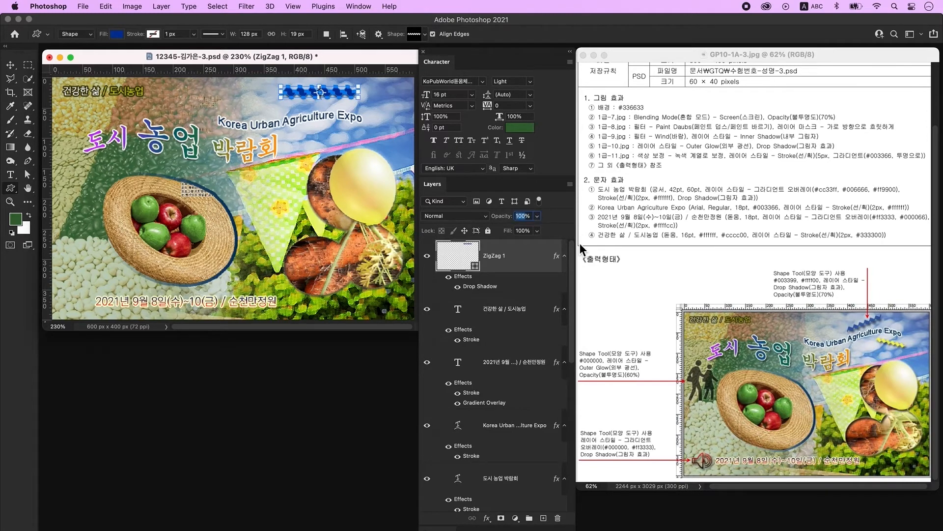
pyautogui.write('70')
pyautogui.moveTo(458, 263); pyautogui.dragTo(460, 276)
# - Duplicate the zigzag, move the copy below it and shrink the copy to about 68%
pyautogui.hotkey('ctrl', 'j')
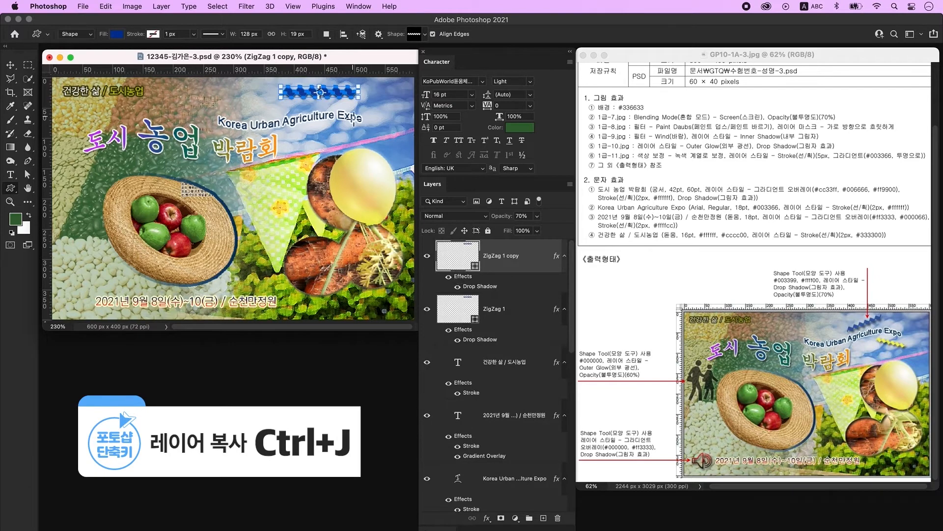
pyautogui.press('v')
pyautogui.moveTo(335, 94); pyautogui.dragTo(329, 134)
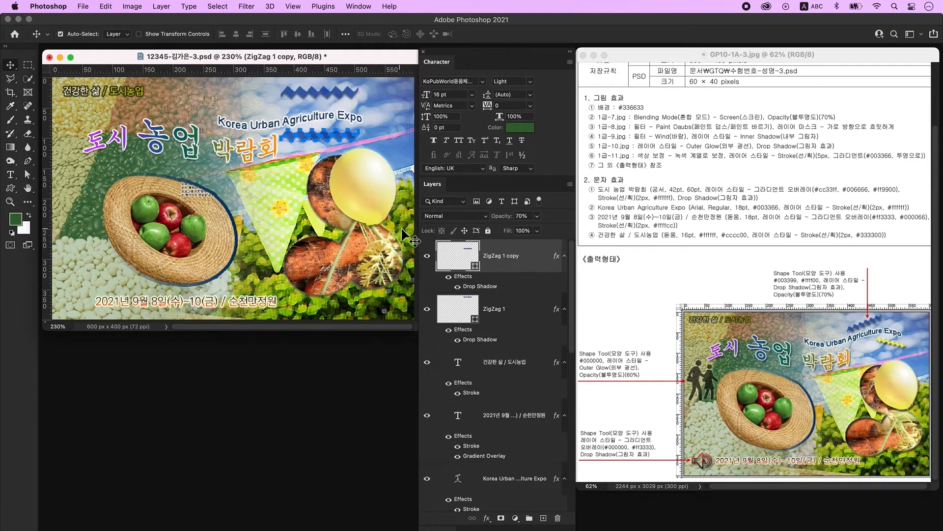
pyautogui.doubleClick(470, 256)
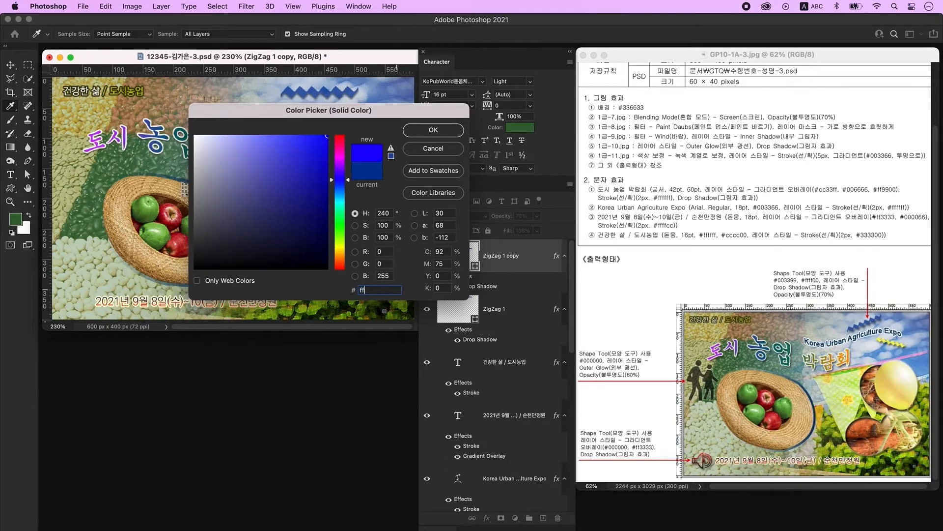
pyautogui.press('Return')
pyautogui.hotkey('ctrl', 't')
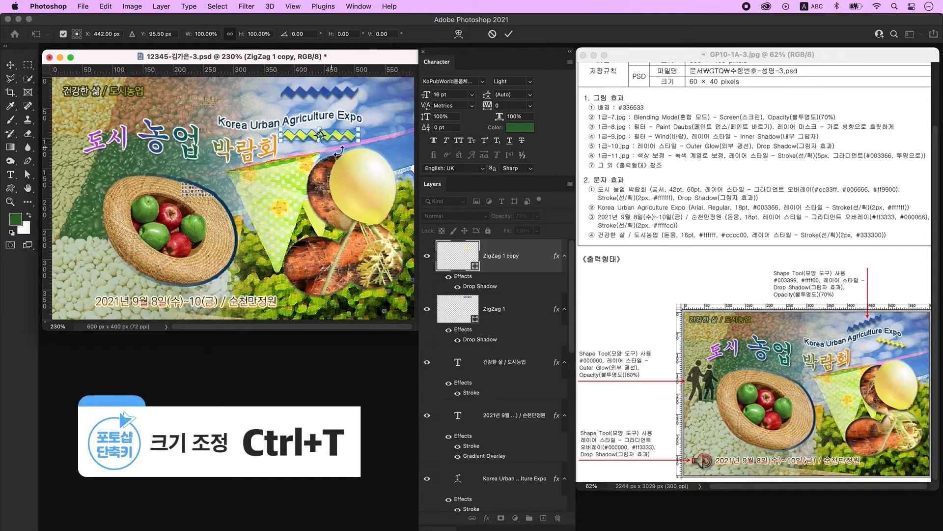
pyautogui.moveTo(362, 143)
pyautogui.mouseDown()
pyautogui.moveTo(340, 141)
pyautogui.moveTo(347, 155)
pyautogui.moveTo(363, 143)
pyautogui.moveTo(355, 139)
pyautogui.mouseUp()
pyautogui.click(295, 187)
# - Shrink the original zigzag to 75%, rotate it flatter and move it into place
pyautogui.moveTo(296, 186); pyautogui.dragTo(295, 192)
pyautogui.click(349, 92)
pyautogui.press('super+t')
pyautogui.moveTo(359, 99); pyautogui.dragTo(345, 79)
pyautogui.moveTo(324, 79); pyautogui.dragTo(321, 89)
pyautogui.moveTo(362, 90); pyautogui.dragTo(366, 105)
pyautogui.press('Return')
# - Reposition the zigzag copy with a fresh transform
pyautogui.click(348, 126)
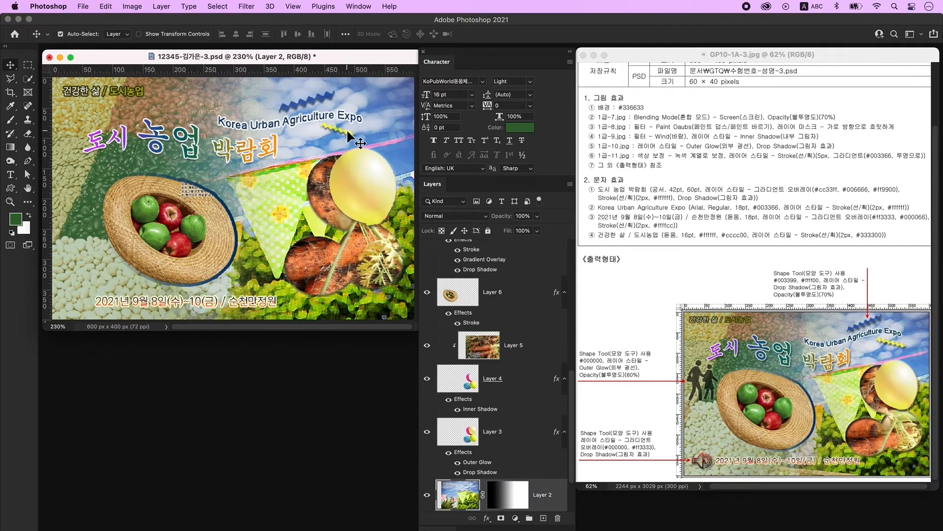
pyautogui.click(346, 132)
pyautogui.press('super+t')
pyautogui.moveTo(363, 141); pyautogui.dragTo(373, 133)
pyautogui.click(394, 112)
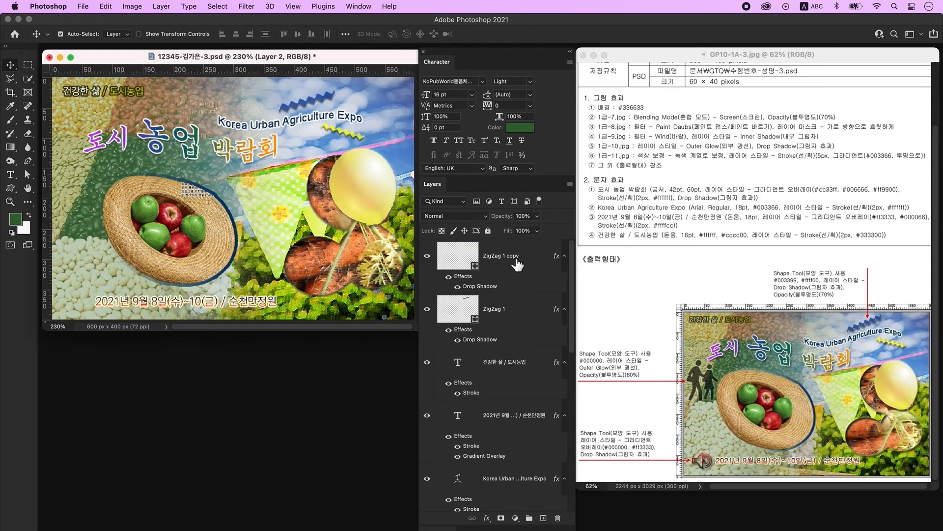
# - Draw the walking-people custom shape on a new layer left of the basket
pyautogui.click(523, 255)
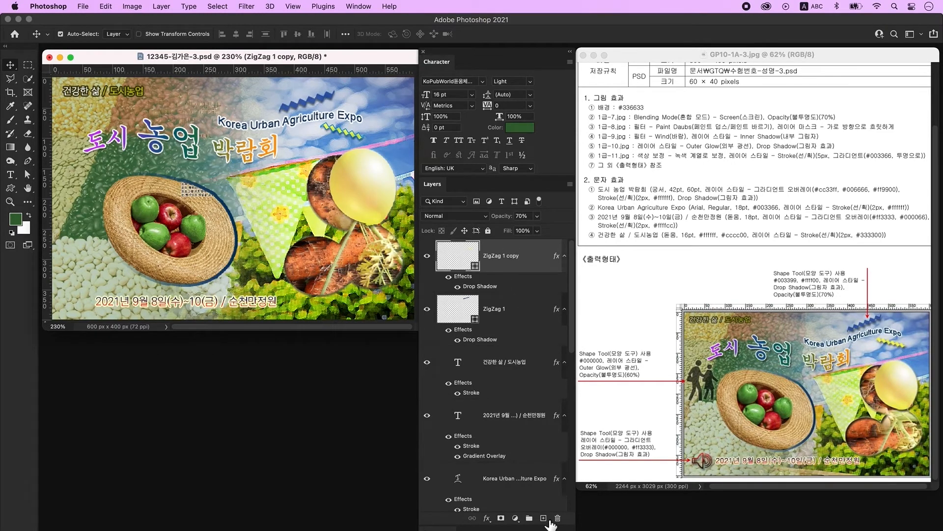
pyautogui.click(544, 518)
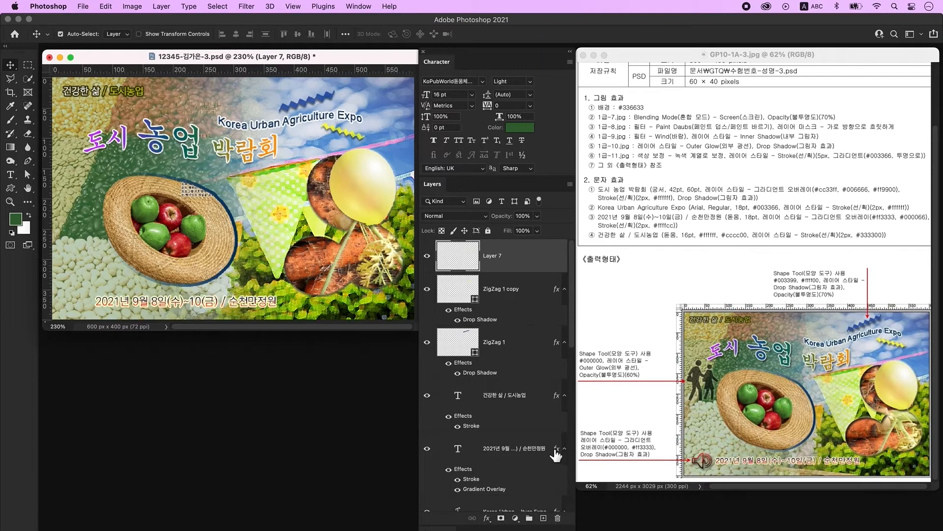
pyautogui.click(11, 191)
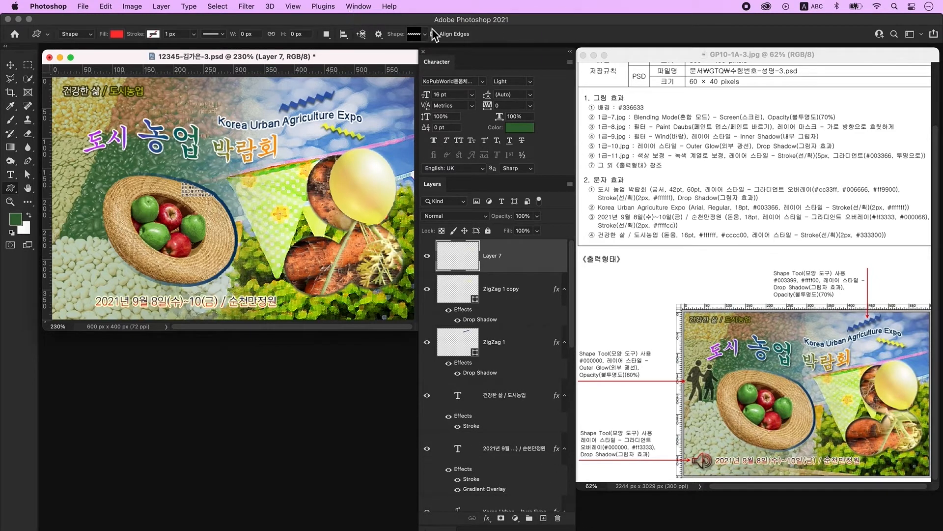
pyautogui.click(416, 34)
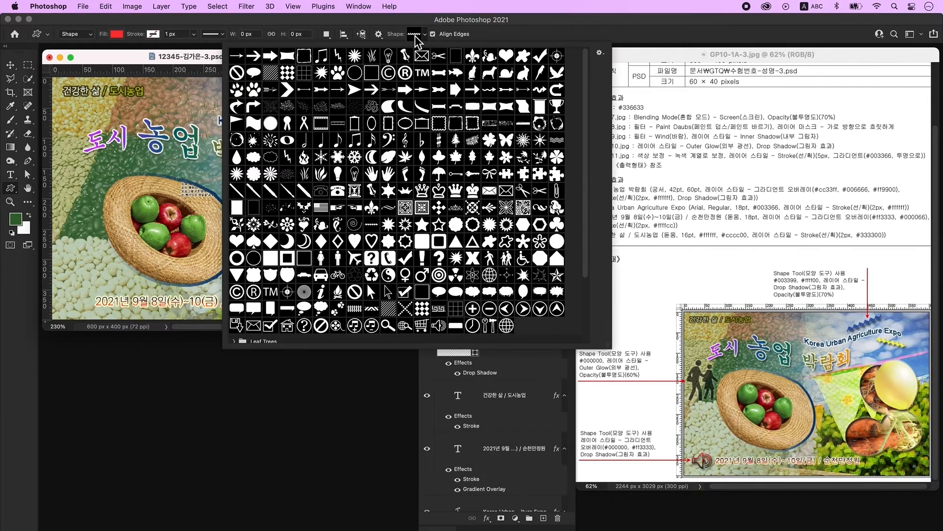
pyautogui.click(506, 258)
pyautogui.moveTo(67, 195); pyautogui.dragTo(113, 230)
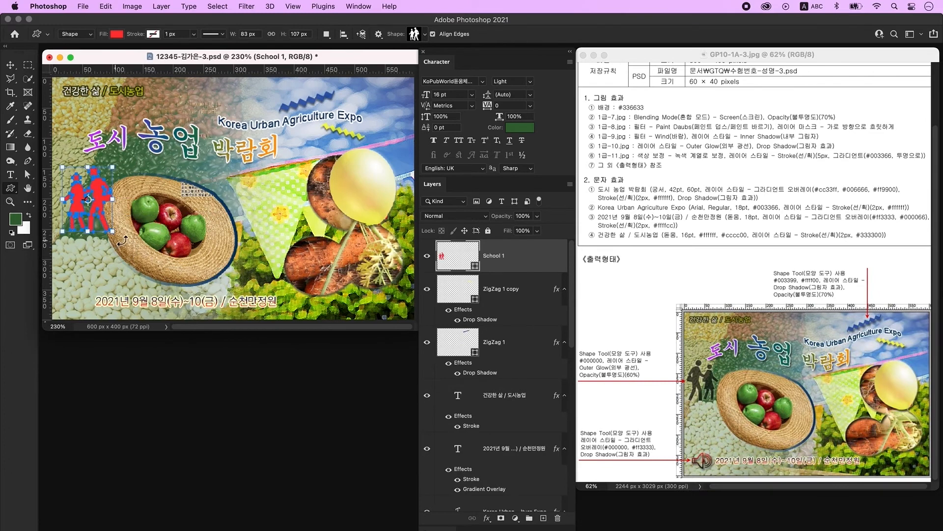
# - Flip the walking figures horizontally and fill them black #000000
pyautogui.hotkey('ctrl', 't')
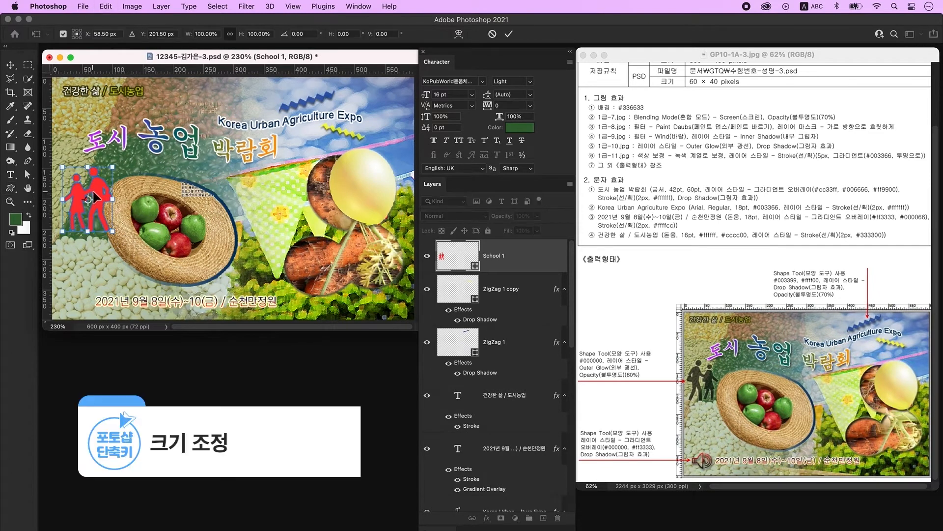
pyautogui.rightClick(101, 189)
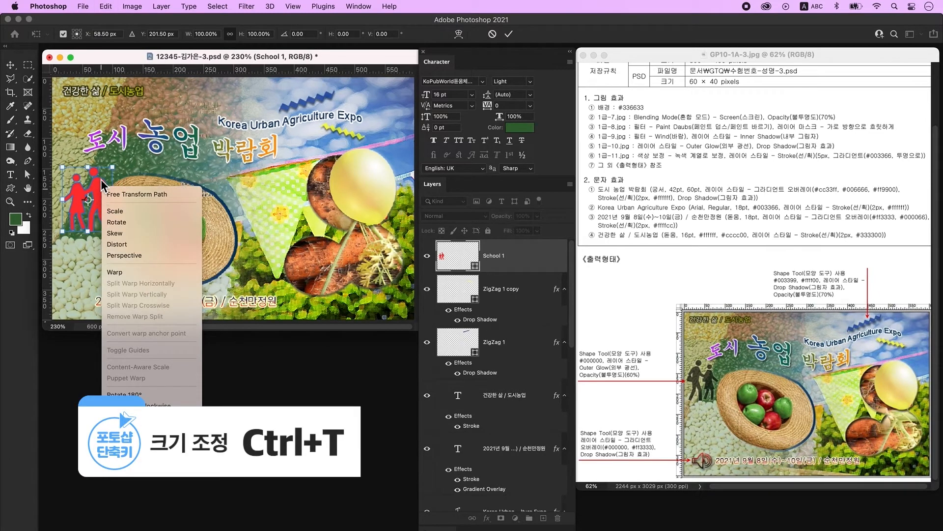
pyautogui.click(126, 433)
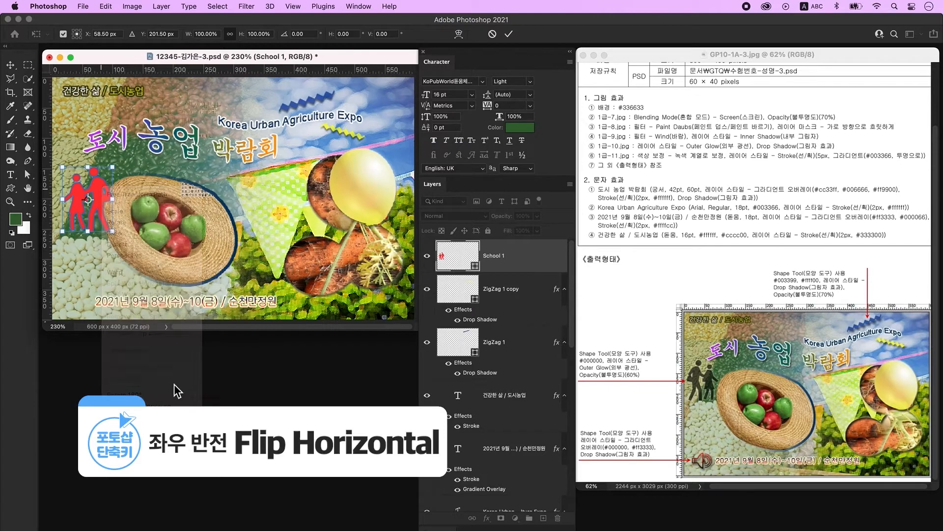
pyautogui.press('Return')
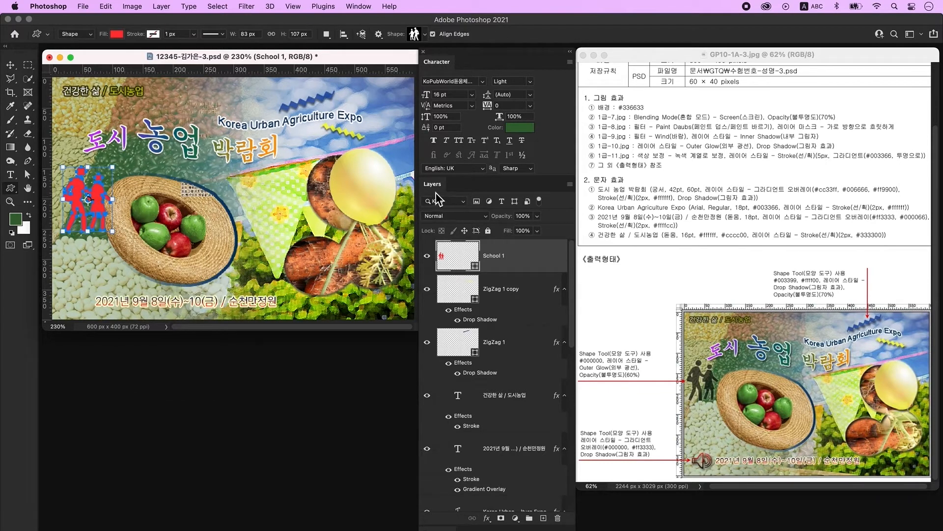
pyautogui.doubleClick(451, 265)
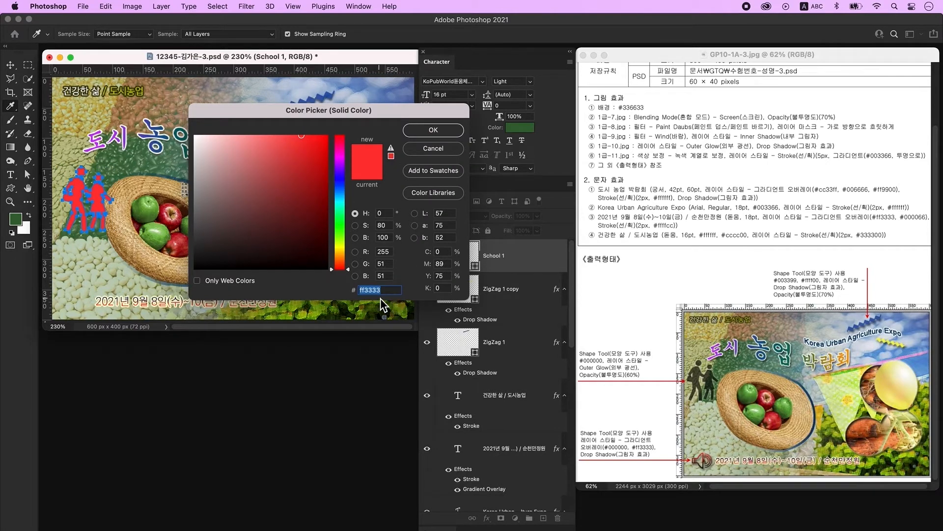
pyautogui.write('000000')
pyautogui.press('Return')
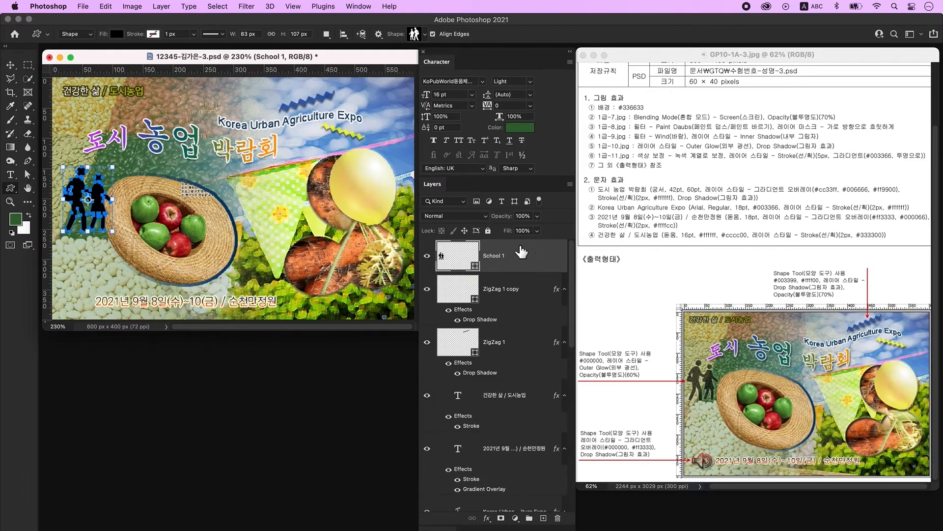
# - Add an outer glow and 60% opacity to the figures, shrink them, and add an empty layer
pyautogui.doubleClick(538, 257)
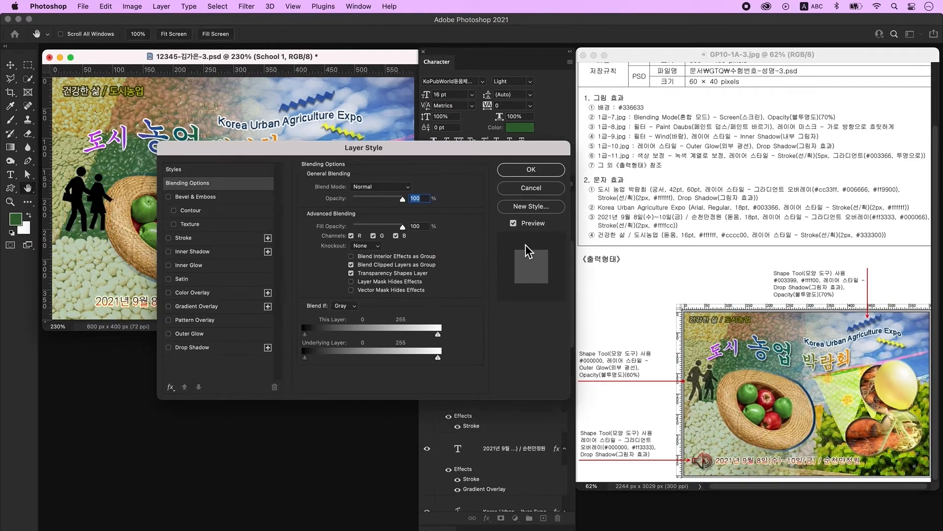
pyautogui.click(198, 334)
pyautogui.click(499, 171)
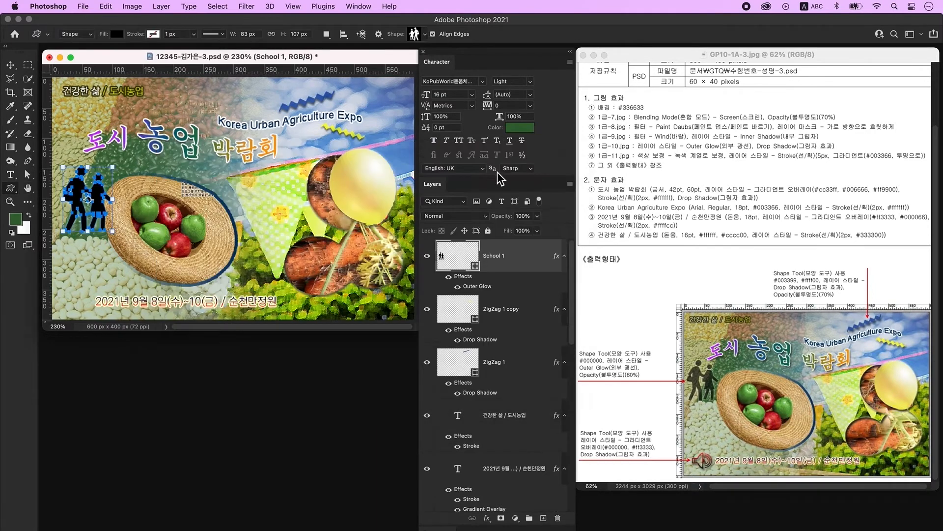
pyautogui.click(520, 217)
pyautogui.write('60')
pyautogui.press('Return')
pyautogui.moveTo(112, 168); pyautogui.dragTo(101, 181)
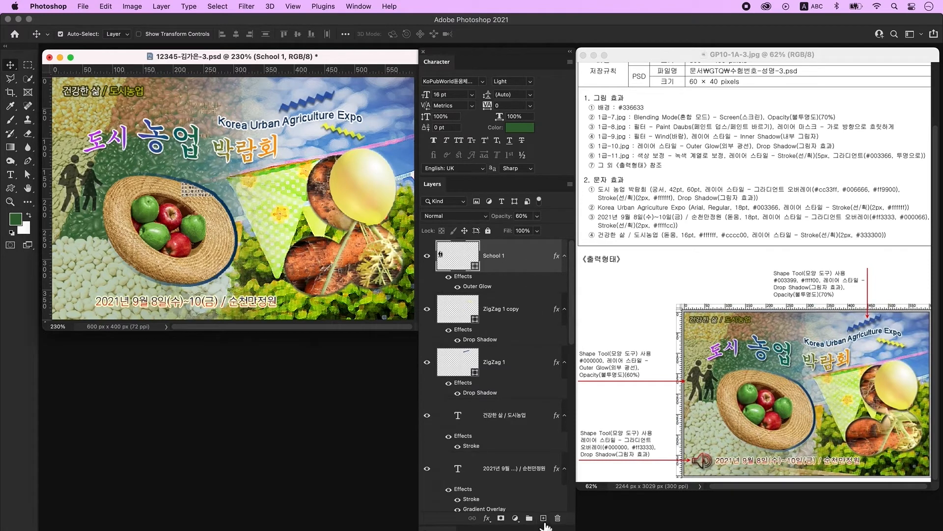
pyautogui.click(544, 519)
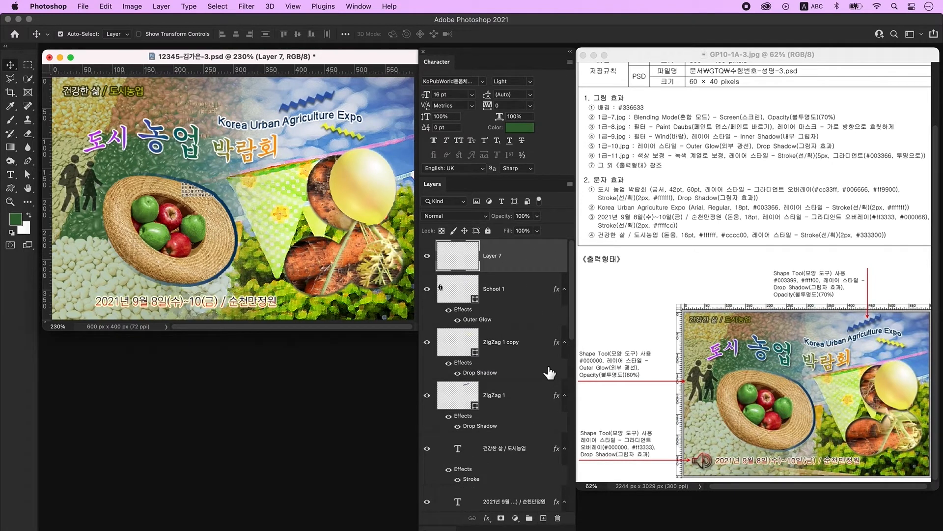
# - Draw a speaker custom shape to the left of the date
pyautogui.click(10, 188)
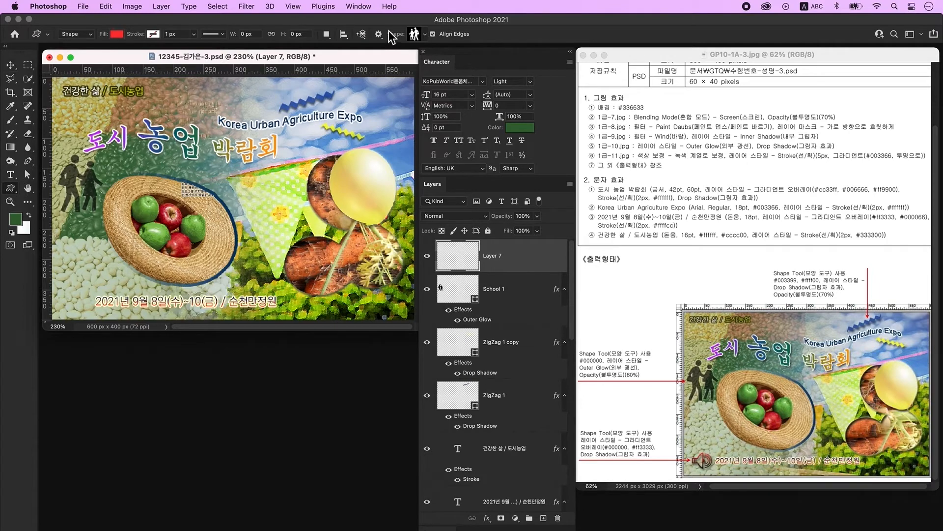
pyautogui.click(418, 34)
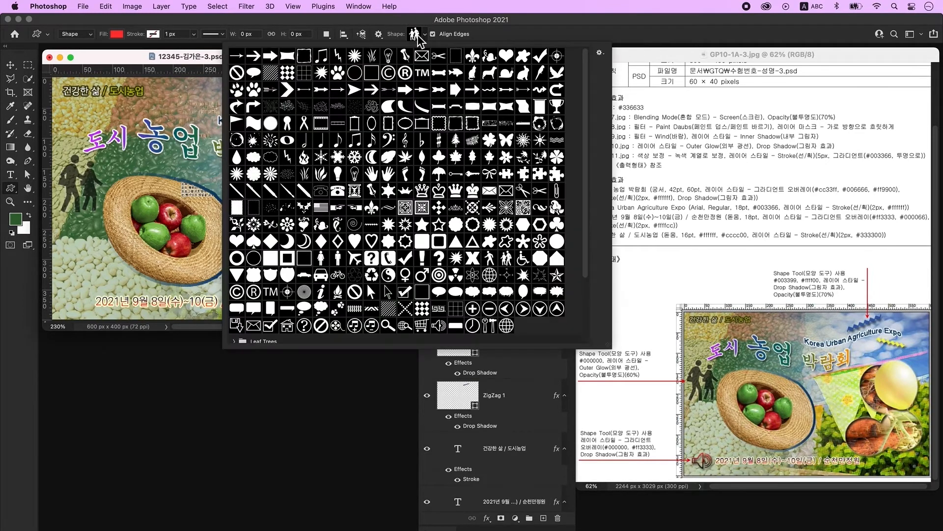
pyautogui.scroll(-3, 531, 319)
pyautogui.click(442, 252)
pyautogui.scroll(3, 585, 81)
pyautogui.click(109, 72)
pyautogui.moveTo(67, 284); pyautogui.dragTo(100, 326)
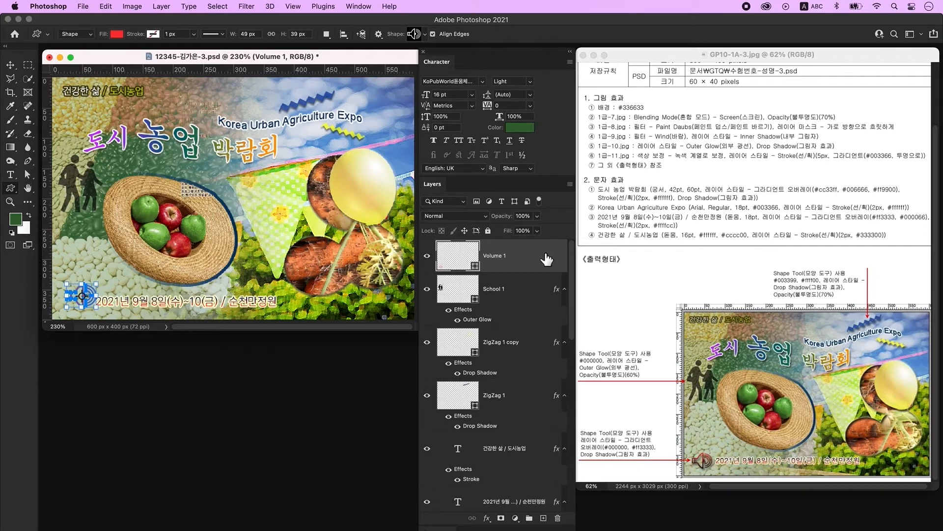
# - Give the speaker a #000000-to-#ff3333 gradient overlay and a drop shadow
pyautogui.doubleClick(547, 259)
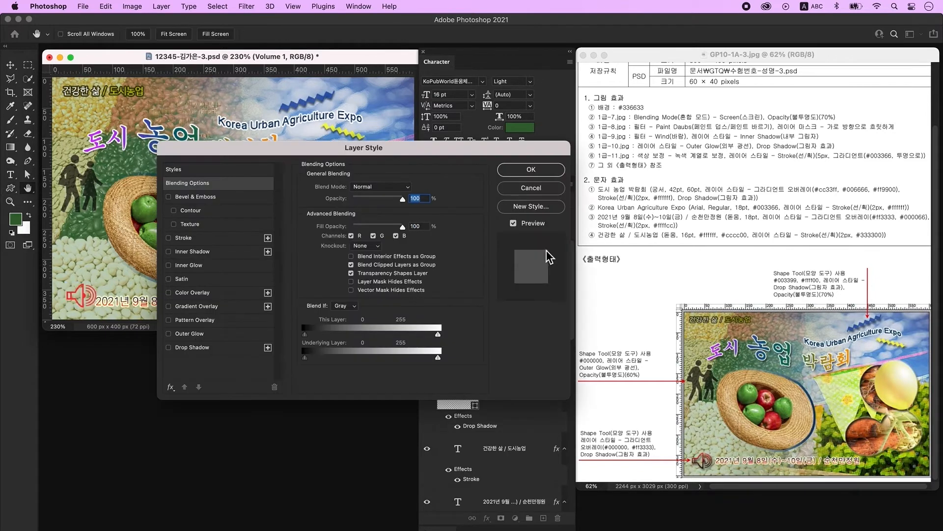
pyautogui.click(204, 306)
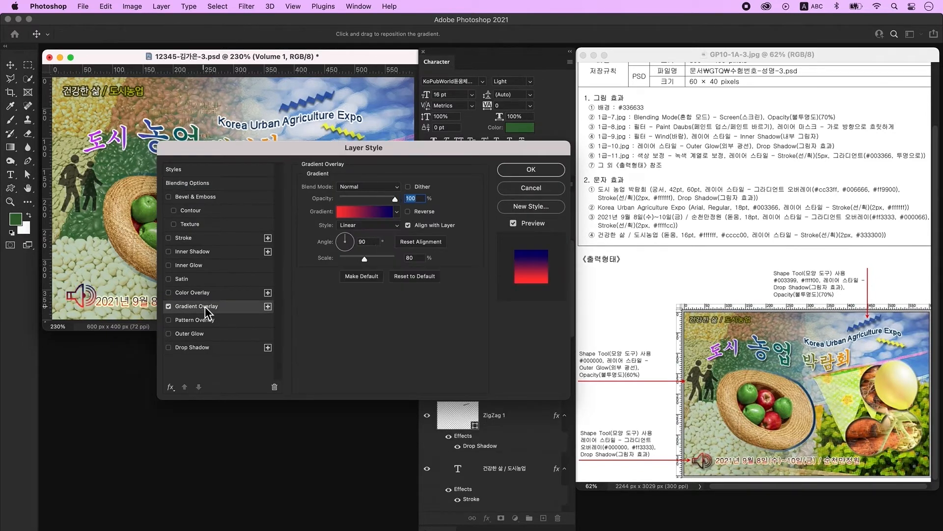
pyautogui.click(376, 212)
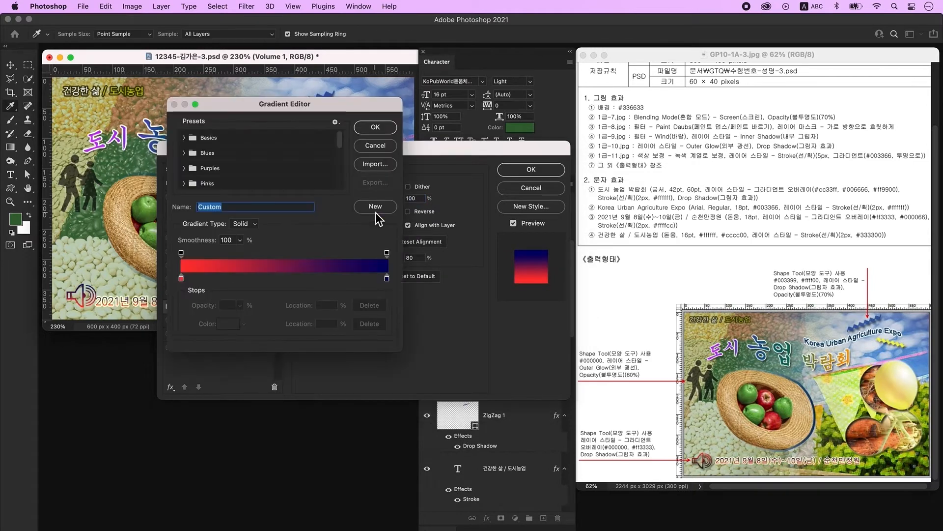
pyautogui.doubleClick(181, 278)
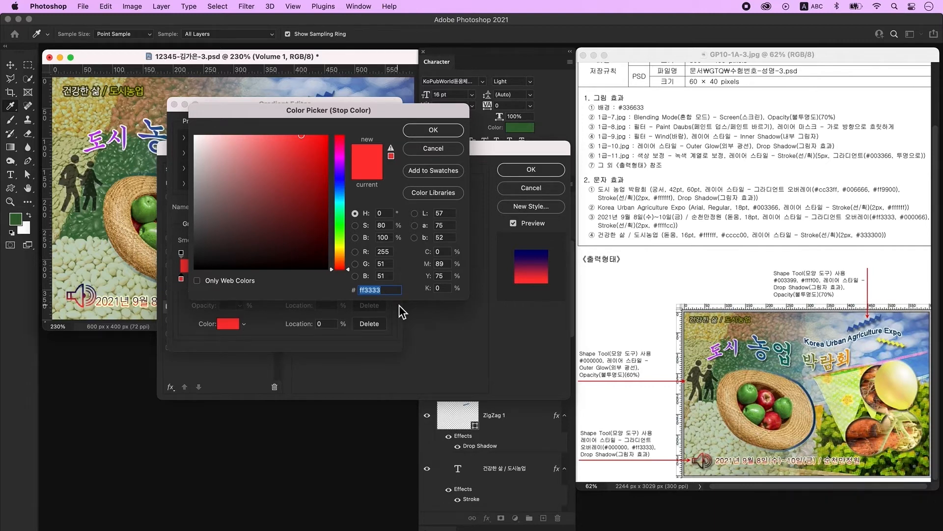
pyautogui.write('000000')
pyautogui.press('Return')
pyautogui.click(387, 279)
pyautogui.doubleClick(388, 279)
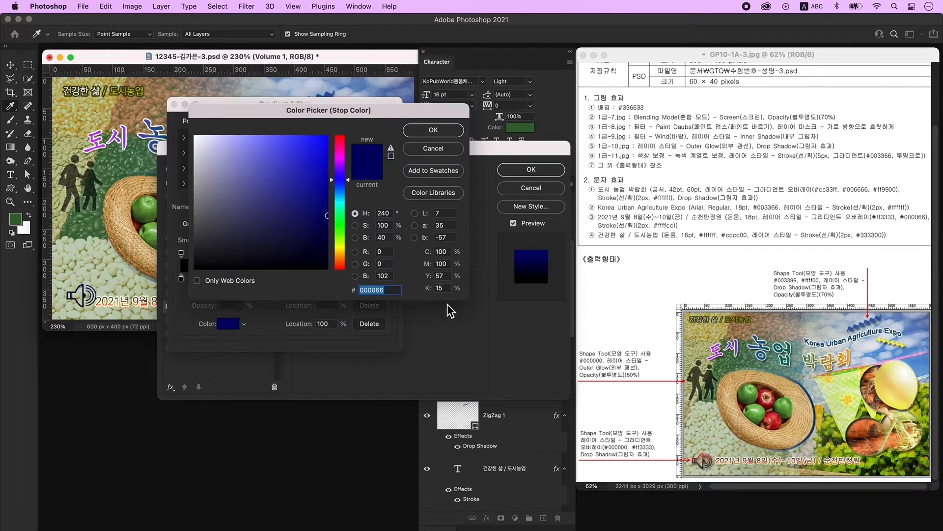
pyautogui.write('ff3333')
pyautogui.press('Return')
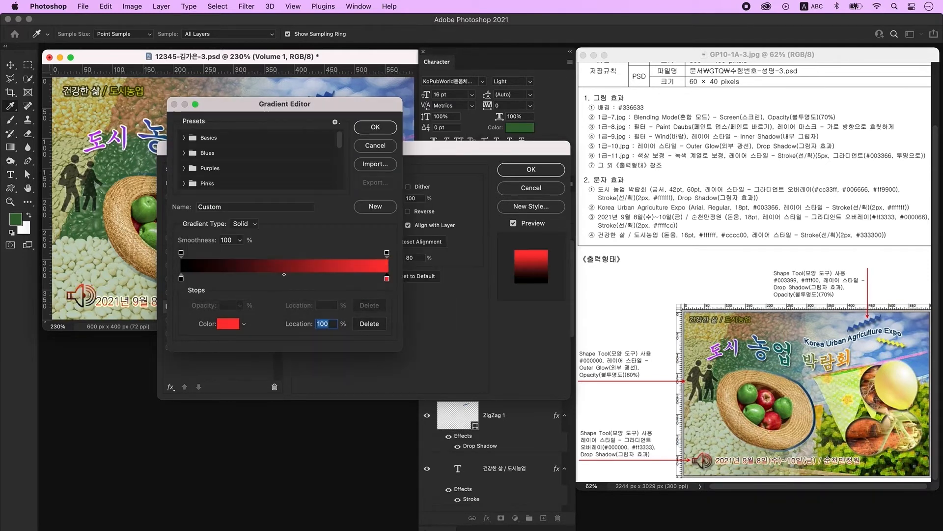
pyautogui.press('Return')
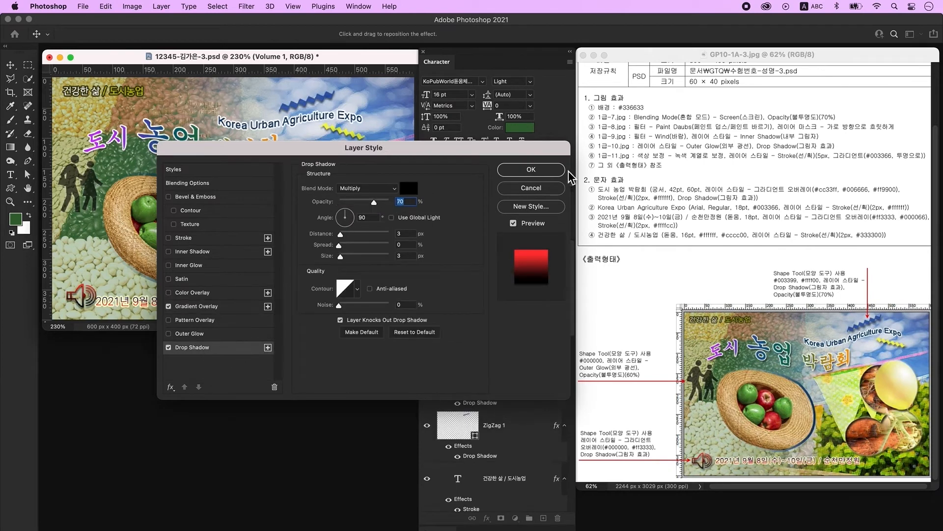
pyautogui.click(532, 169)
# - Move the speaker beside the date and nudge the date text slightly
pyautogui.moveTo(71, 299); pyautogui.dragTo(69, 302)
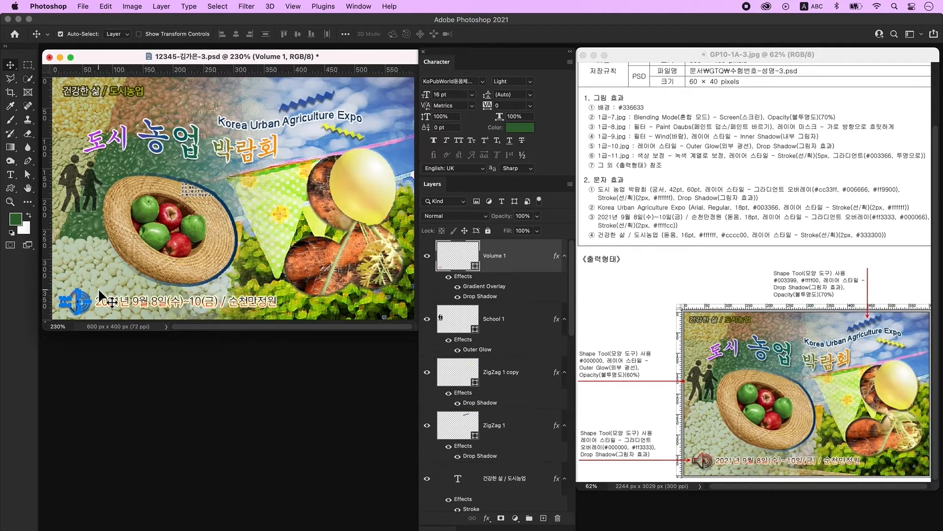
pyautogui.click(213, 310)
pyautogui.moveTo(213, 306); pyautogui.dragTo(213, 307)
# - Enlarge the blue zigzag to about 120%
pyautogui.click(320, 103)
pyautogui.click(320, 99)
pyautogui.press('super+t')
pyautogui.moveTo(336, 91); pyautogui.dragTo(349, 87)
pyautogui.press('Return')
# - Rotate the Korea Urban Agriculture Expo title about 5° counter-clockwise and nudge it left
pyautogui.click(319, 93)
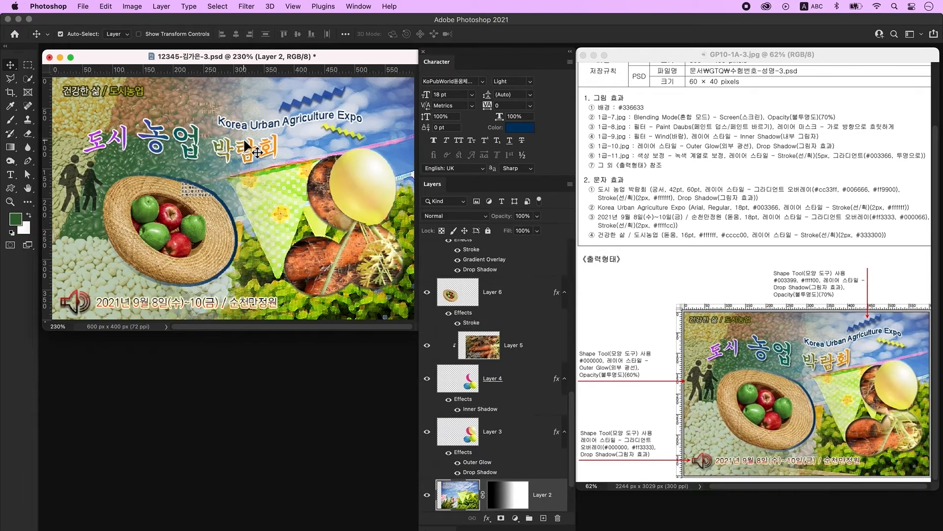
pyautogui.click(346, 116)
pyautogui.press('super+t')
pyautogui.moveTo(378, 142); pyautogui.dragTo(381, 131)
pyautogui.moveTo(310, 120); pyautogui.dragTo(320, 95)
pyautogui.press('Return')
pyautogui.press('Left')
pyautogui.press('Left')
pyautogui.press('Left')
pyautogui.press('Left')
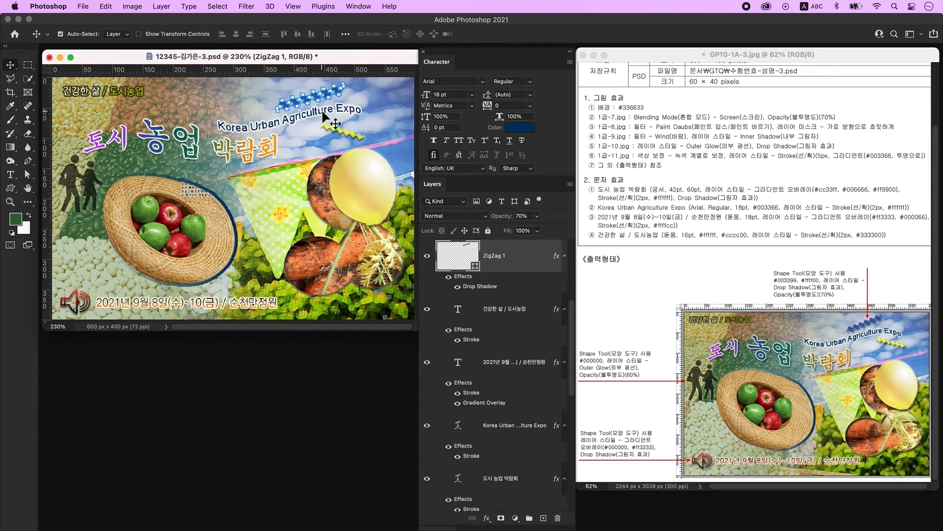
pyautogui.click(321, 110)
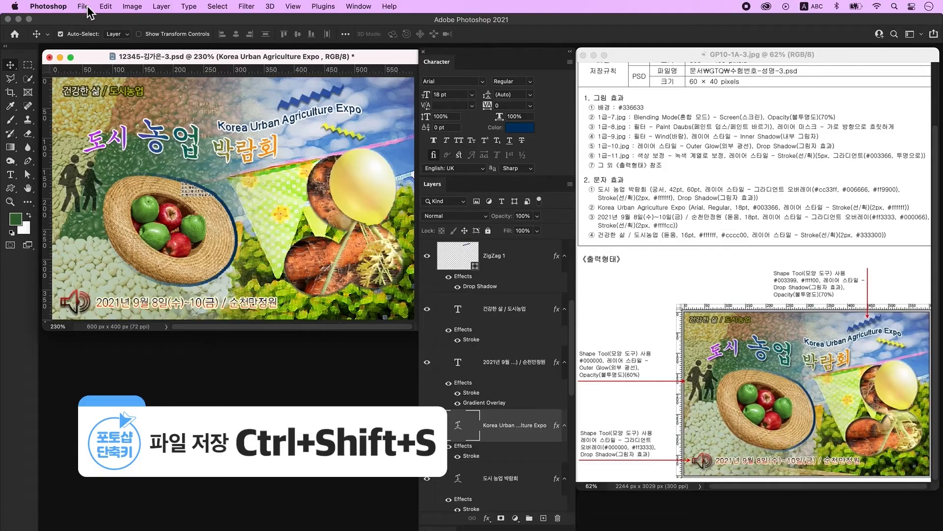
# - Save a copy of the poster as a JPEG at maximum quality 12
pyautogui.click(84, 6)
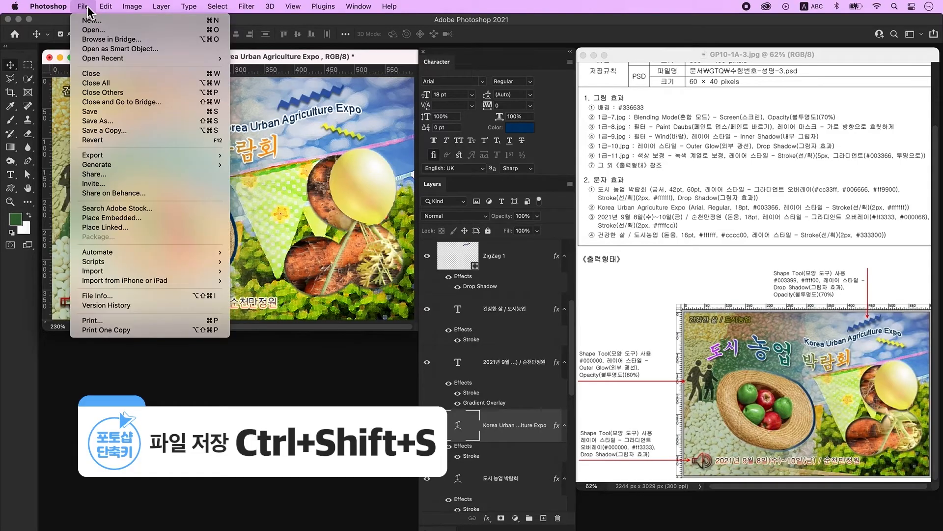
pyautogui.click(143, 121)
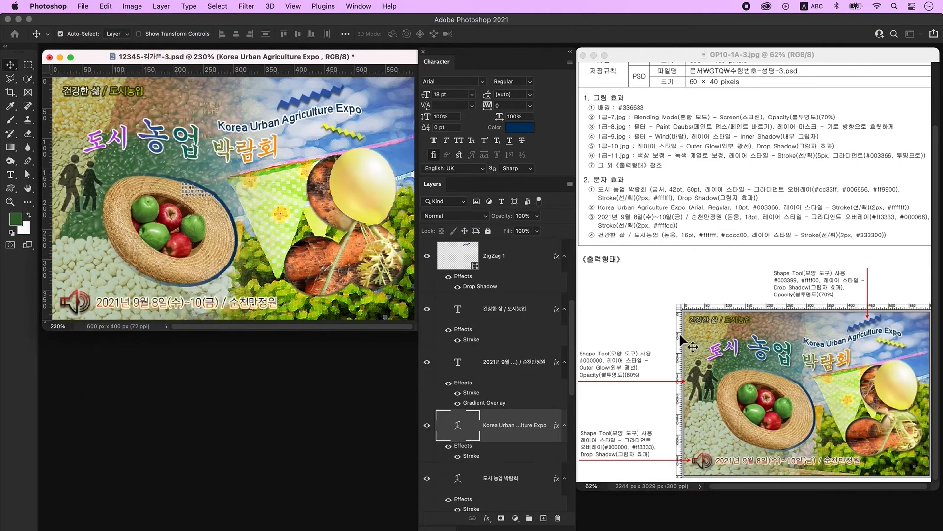
pyautogui.click(580, 398)
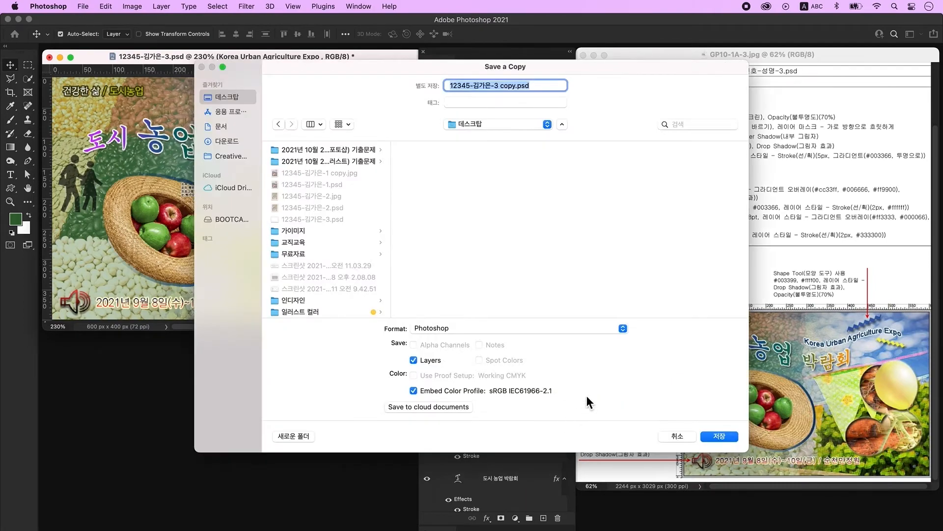
pyautogui.click(423, 327)
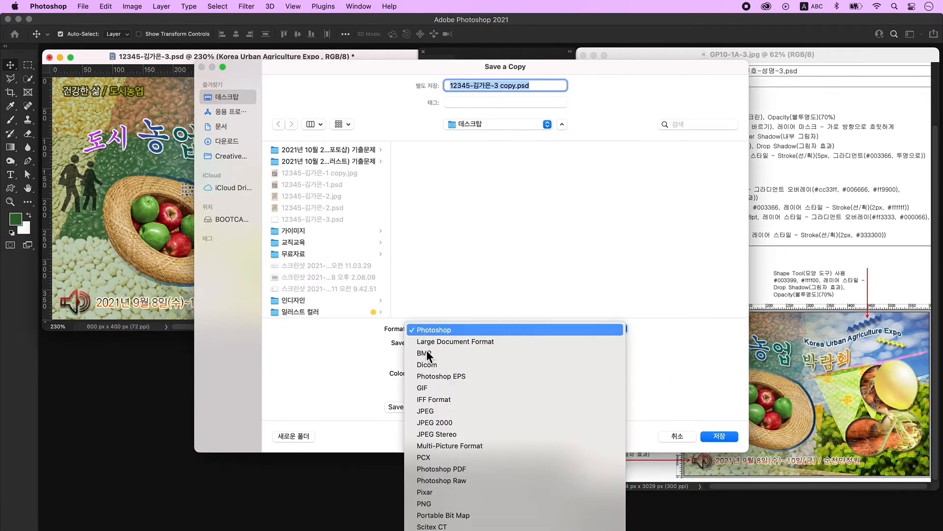
pyautogui.click(444, 415)
pyautogui.press('Return')
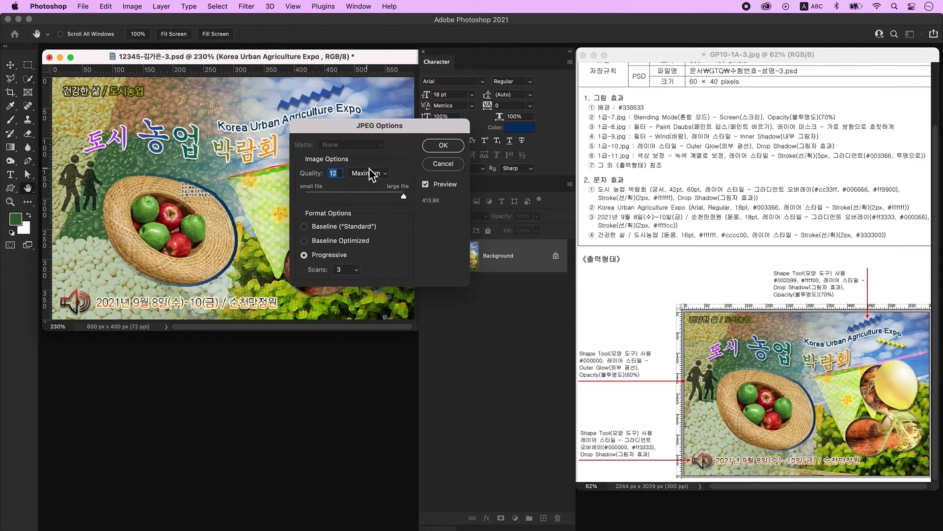
pyautogui.click(445, 146)
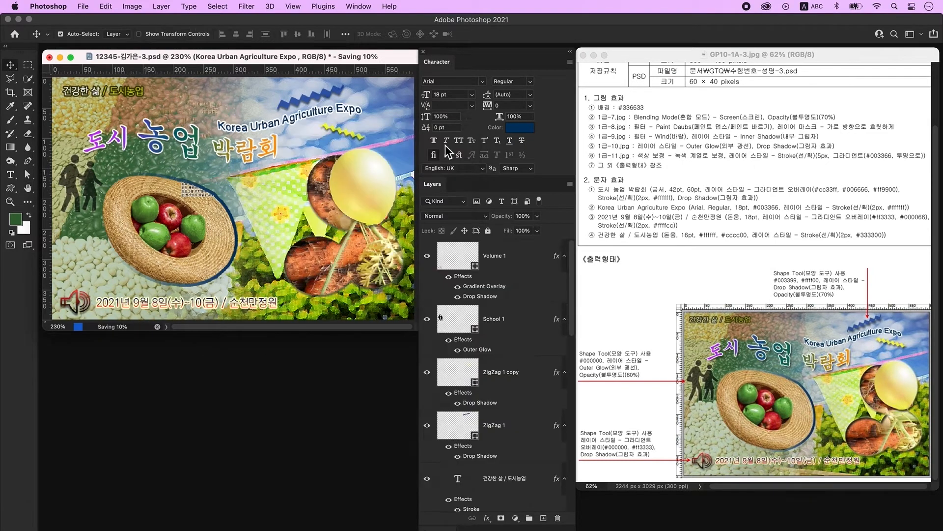
# - Resize the image to 60 × 40 px
pyautogui.click(132, 7)
pyautogui.click(152, 87)
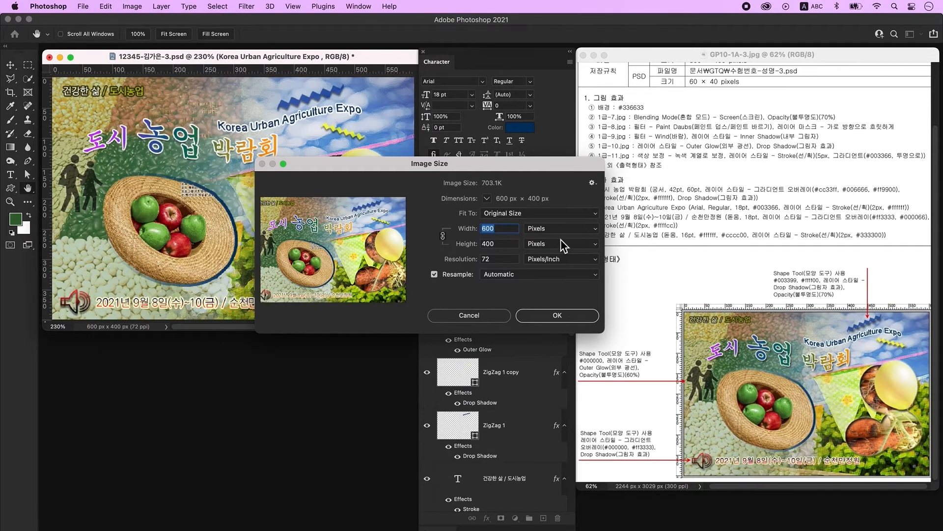
pyautogui.write('60')
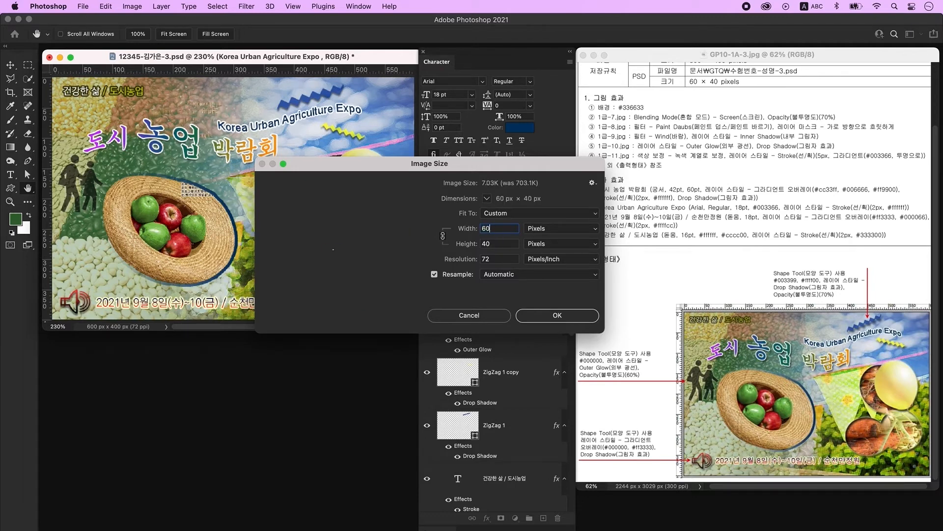
pyautogui.click(543, 317)
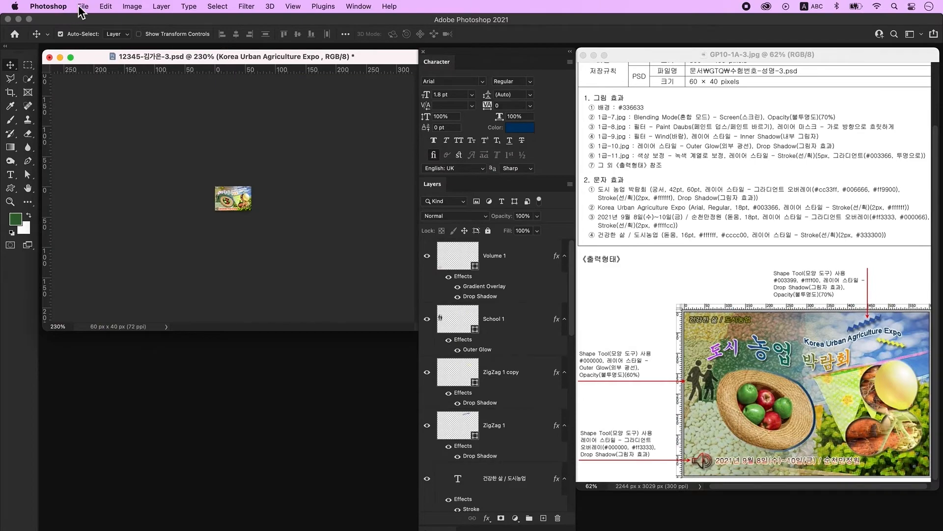
# - Save the resized document as PSD, accepting the compatibility options
pyautogui.click(83, 7)
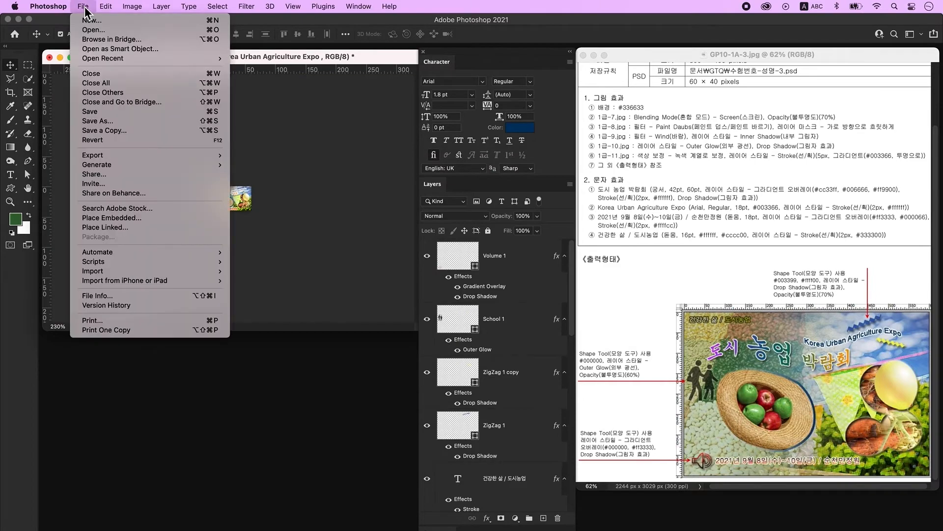
pyautogui.click(93, 113)
pyautogui.click(598, 267)
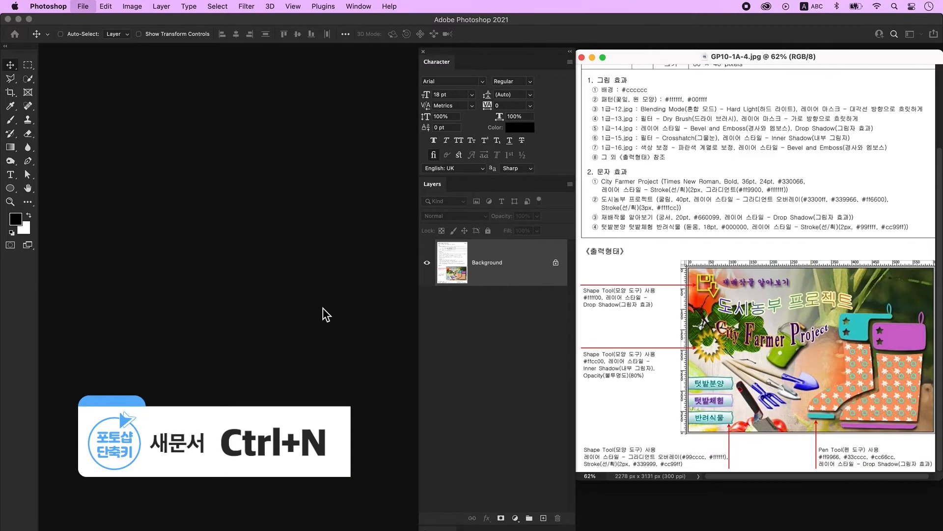
# - Start a new 600 × 400 px, 72 ppi, RGB 8-bit document
pyautogui.press('super+n')
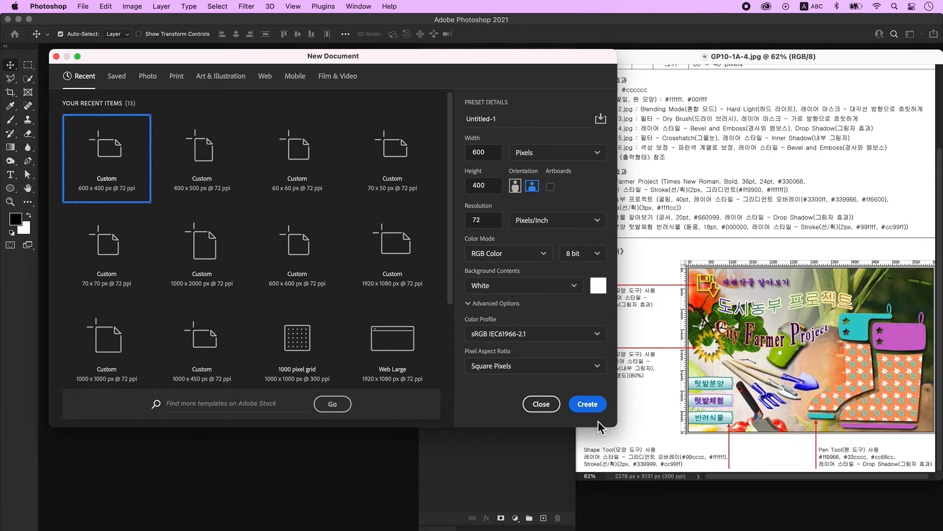
# - Create the 600 × 400 px canvas, zoom in and show the rulers
pyautogui.click(593, 408)
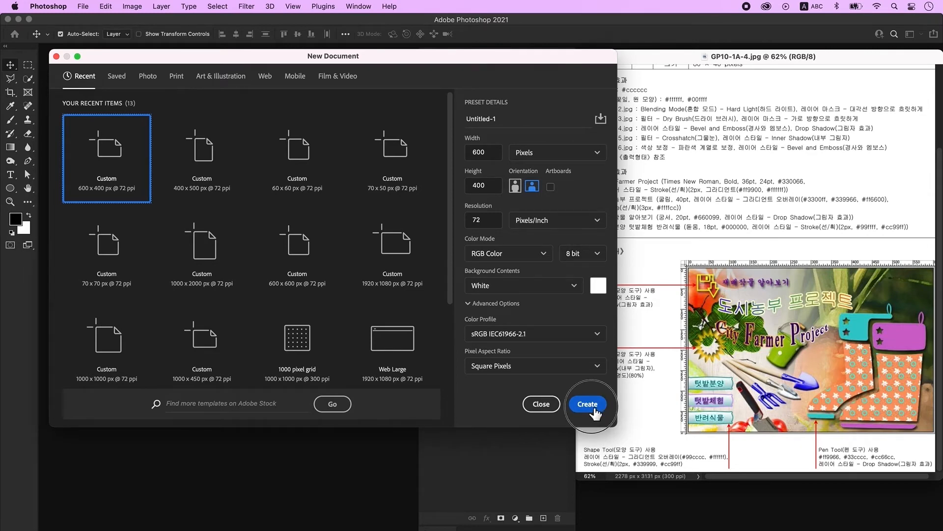
pyautogui.press('super+plus')
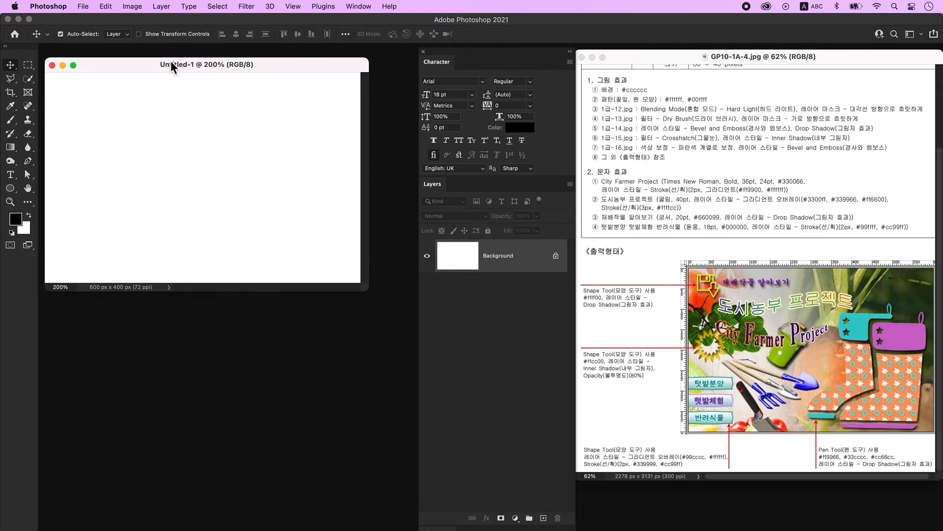
pyautogui.press('super+r')
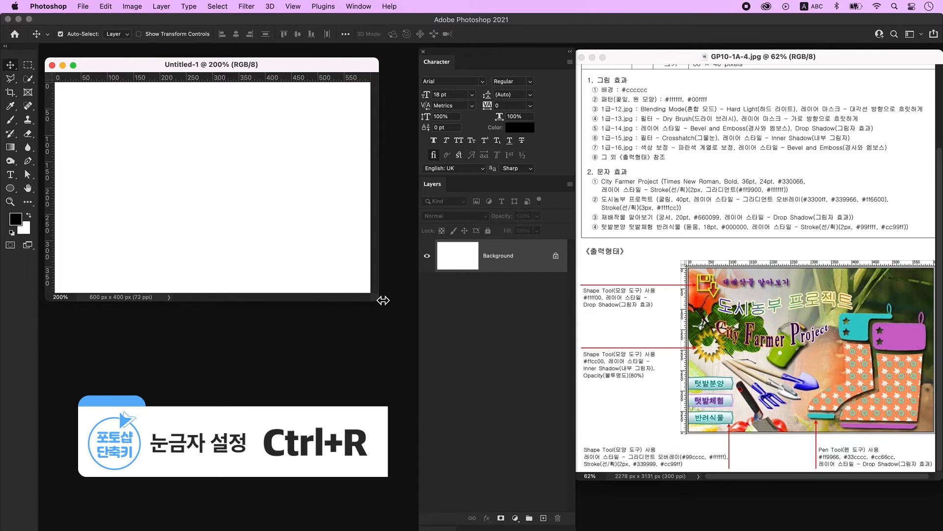
# - Save it as a PSD on the Desktop, named with the examinee's number and name
pyautogui.click(83, 7)
pyautogui.click(126, 122)
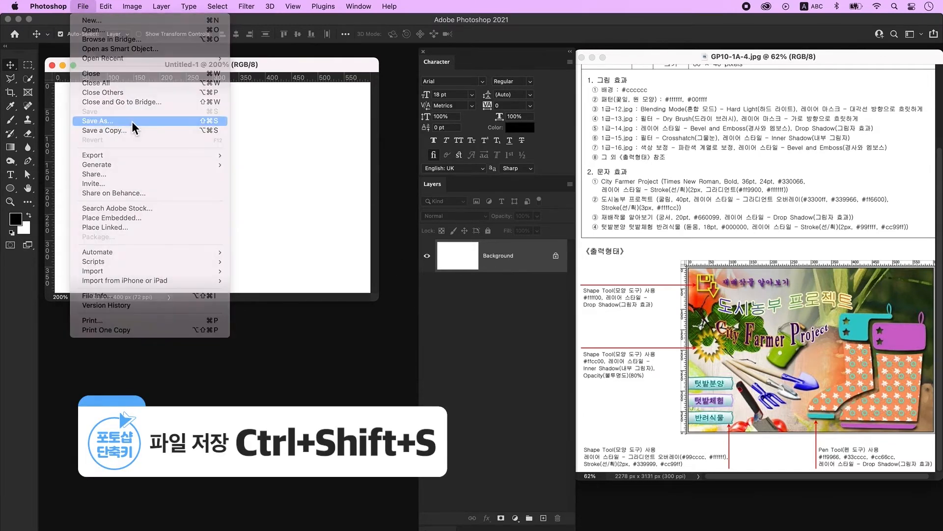
pyautogui.click(558, 397)
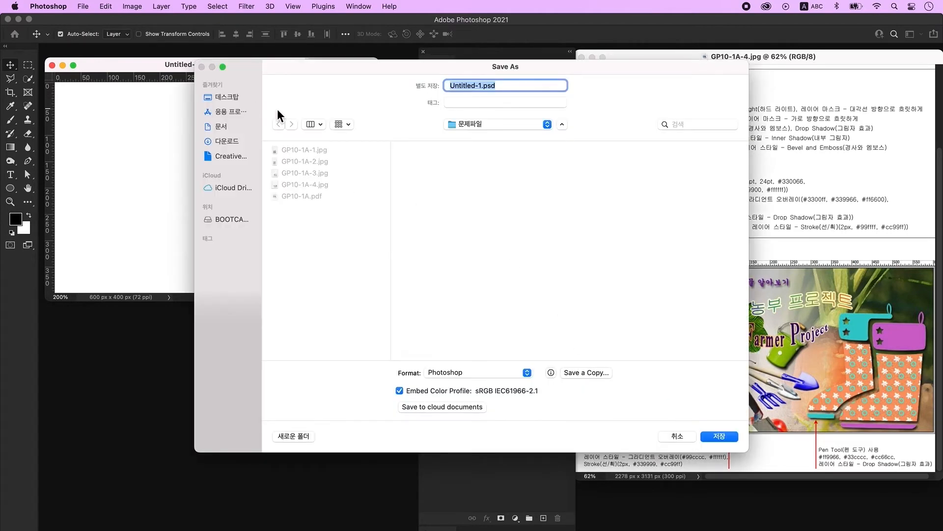
pyautogui.click(231, 98)
pyautogui.write('12345-')
pyautogui.hotkey('ctrl', 'space')
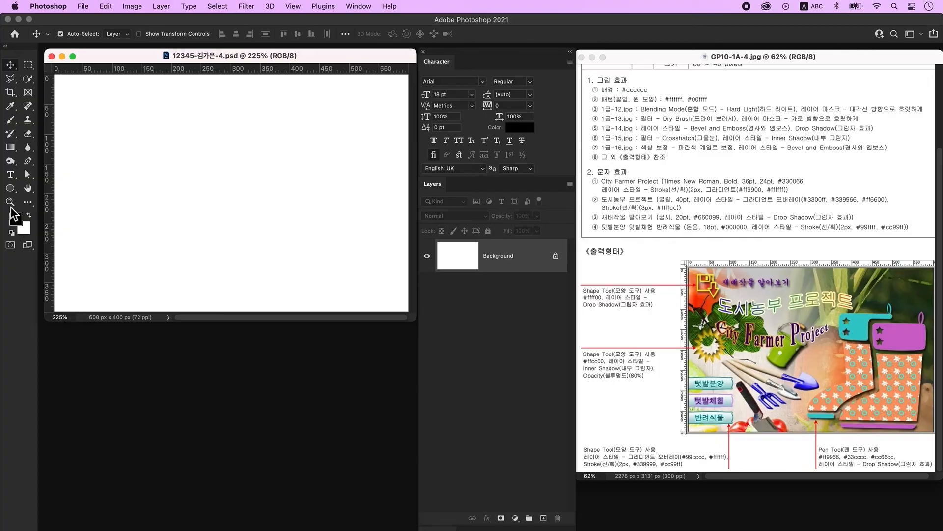
# - Set the foreground to #cccccc and fill the Problem 4 canvas with it
pyautogui.click(15, 219)
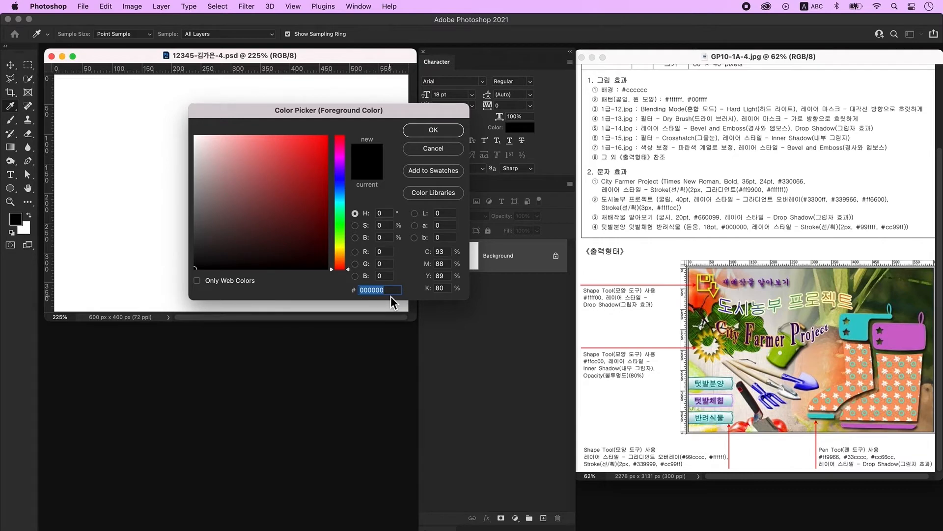
pyautogui.write('cccccc')
pyautogui.press('Return')
pyautogui.press('v')
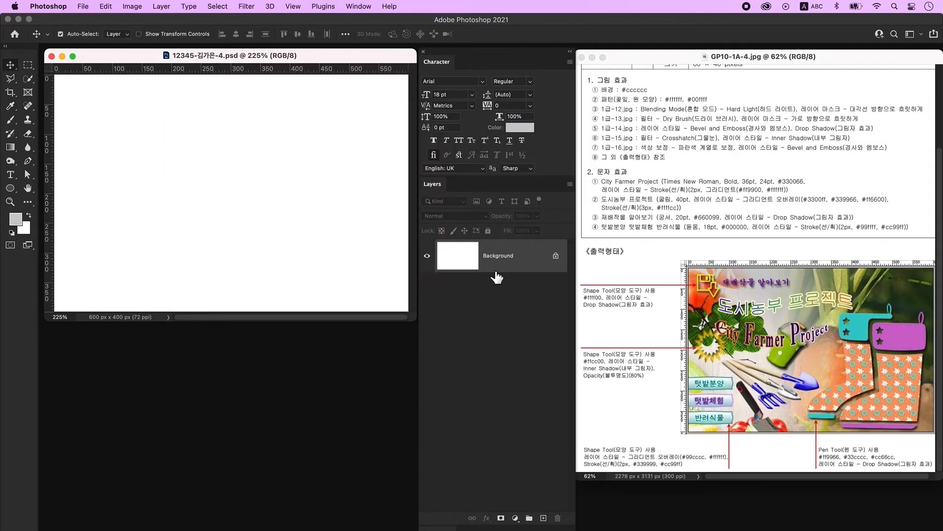
pyautogui.hotkey('alt', 'Delete')
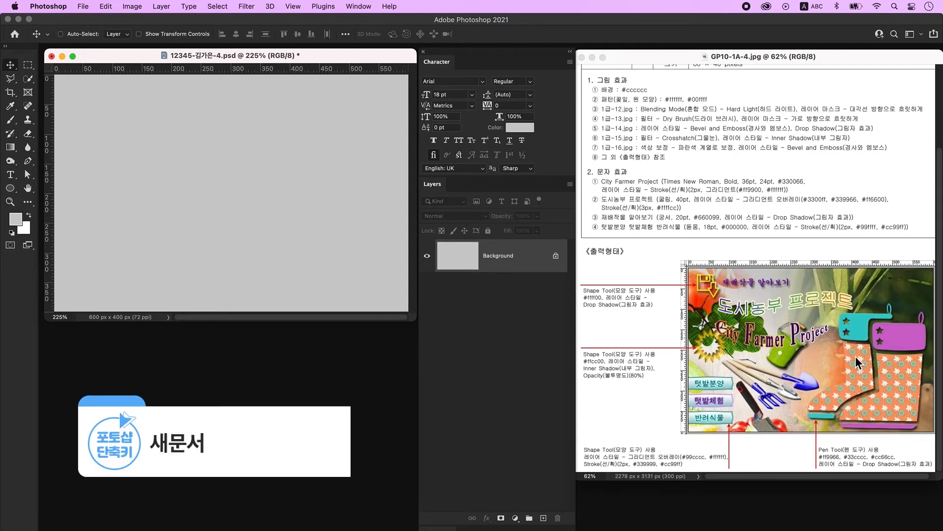
pyautogui.press('cmd+n')
# - Create a 60 × 60 px document, zoom it to 1200% and enlarge its window
pyautogui.scroll(5, 813, 203)
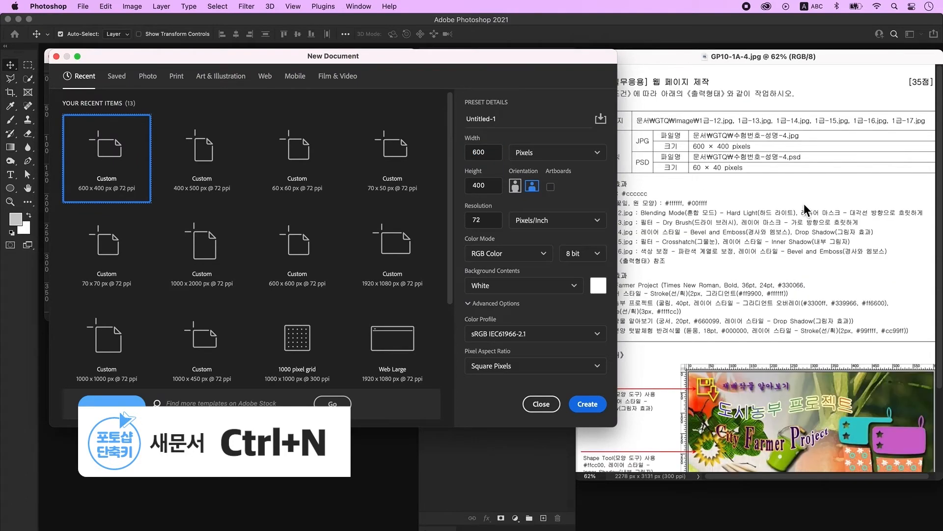
pyautogui.scroll(-5, 804, 203)
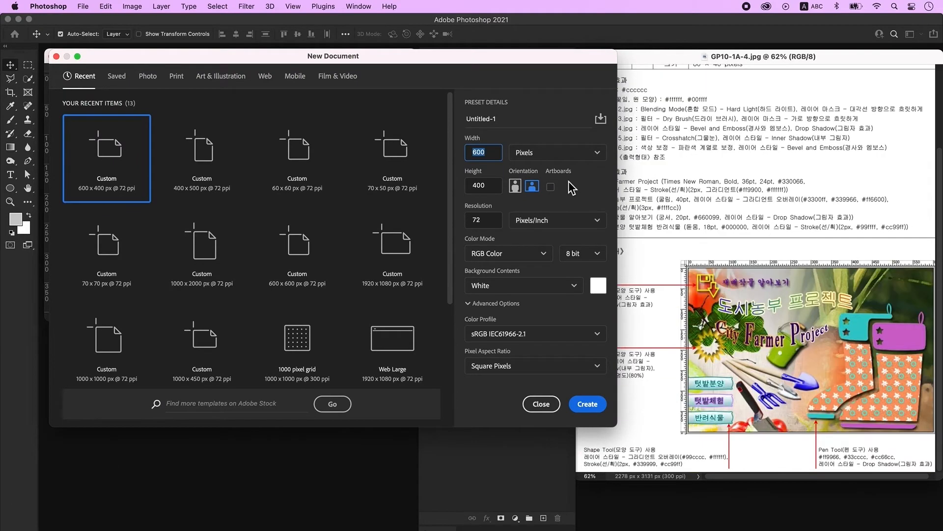
pyautogui.write('60')
pyautogui.press('Tab')
pyautogui.press('Tab')
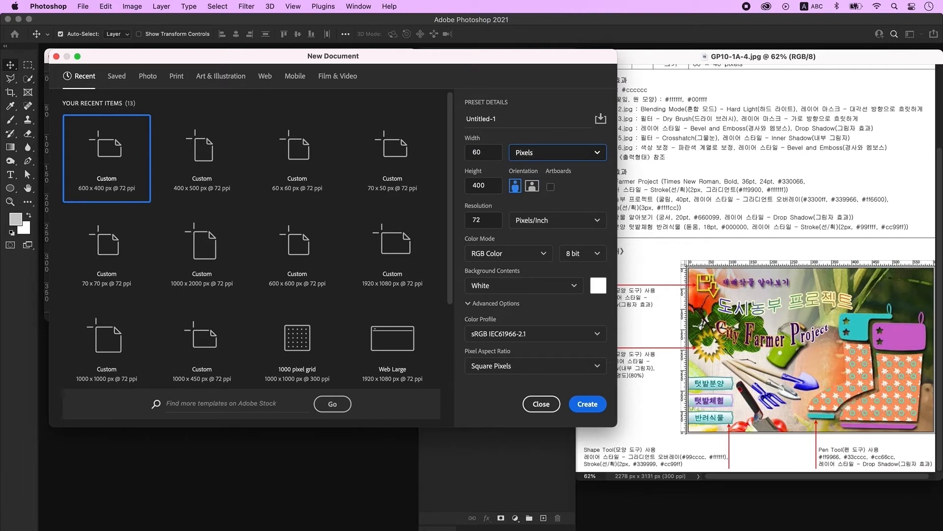
pyautogui.write('60')
pyautogui.click(588, 404)
pyautogui.press('super+plus')
pyautogui.press('super+plus')
pyautogui.press('super+plus')
pyautogui.press('super+plus')
pyautogui.press('super+plus')
pyautogui.press('super+plus')
pyautogui.press('super+plus')
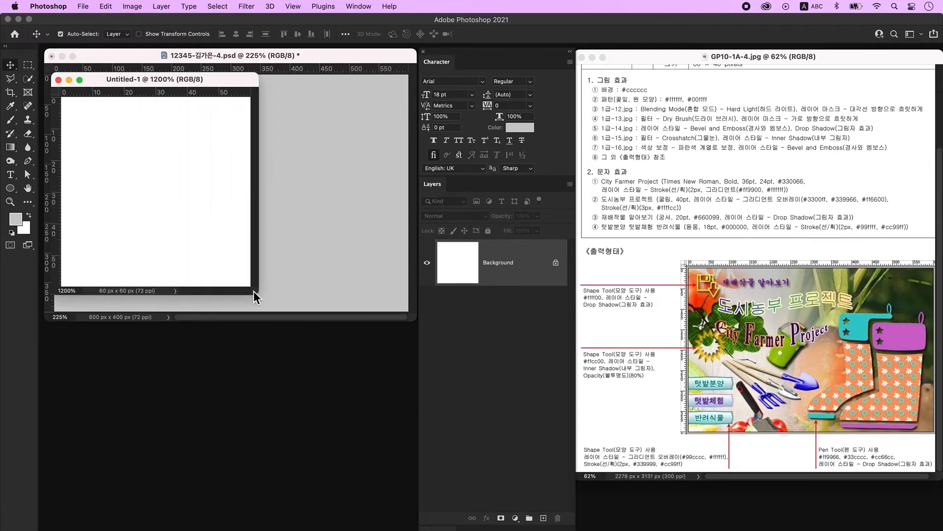
pyautogui.moveTo(257, 293); pyautogui.dragTo(319, 332)
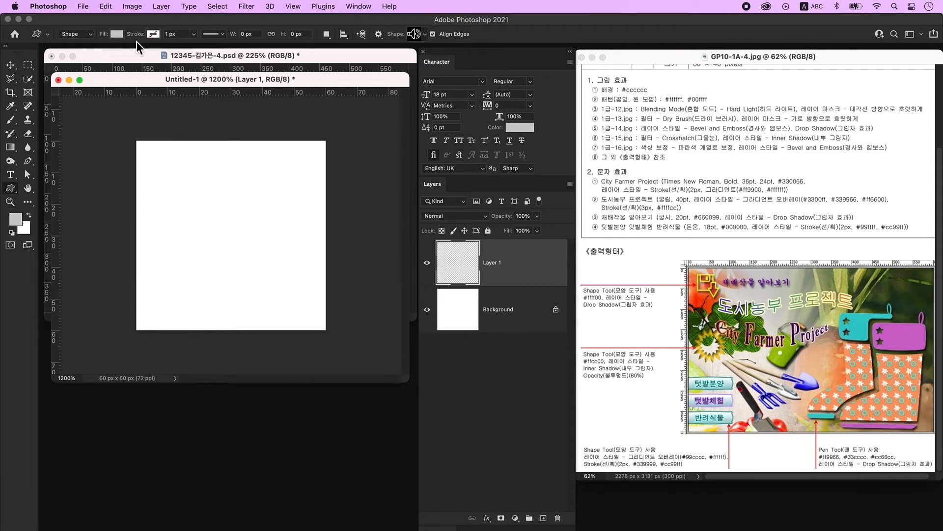
# - Draw a red flower custom shape about 33×30 px in the canvas's upper left
pyautogui.click(117, 35)
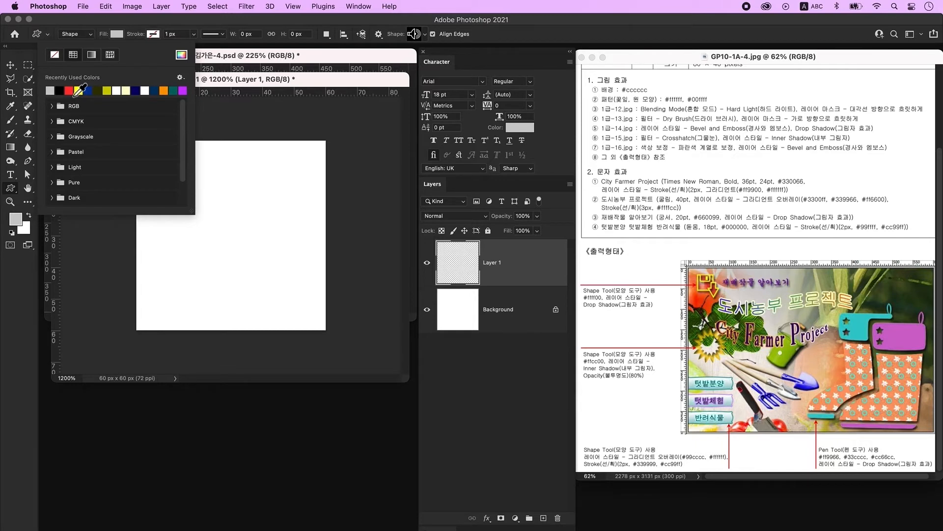
pyautogui.click(69, 91)
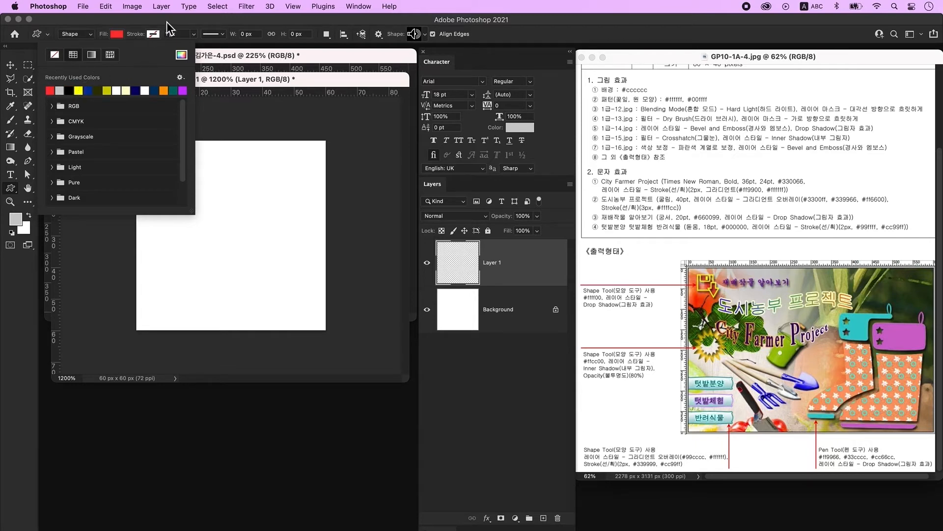
pyautogui.click(276, 79)
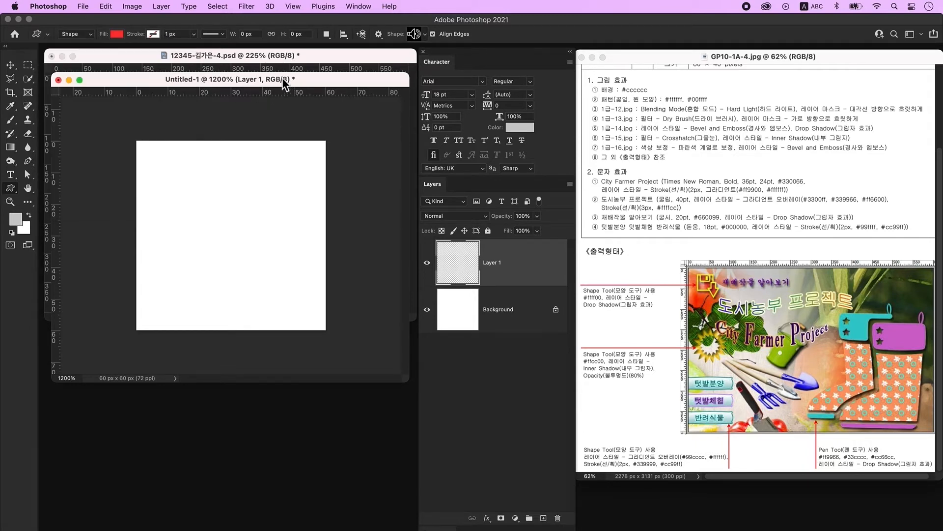
pyautogui.click(415, 35)
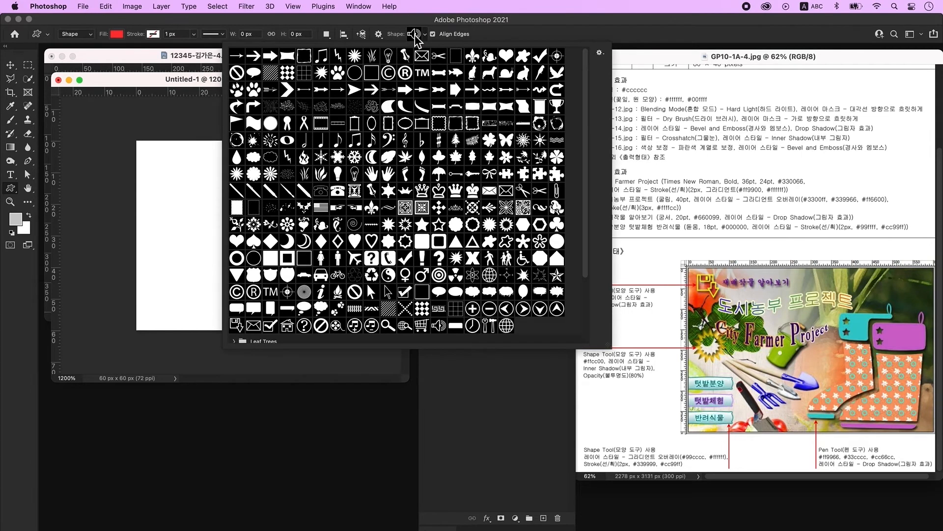
pyautogui.click(506, 157)
pyautogui.click(161, 203)
pyautogui.moveTo(157, 199); pyautogui.dragTo(259, 302)
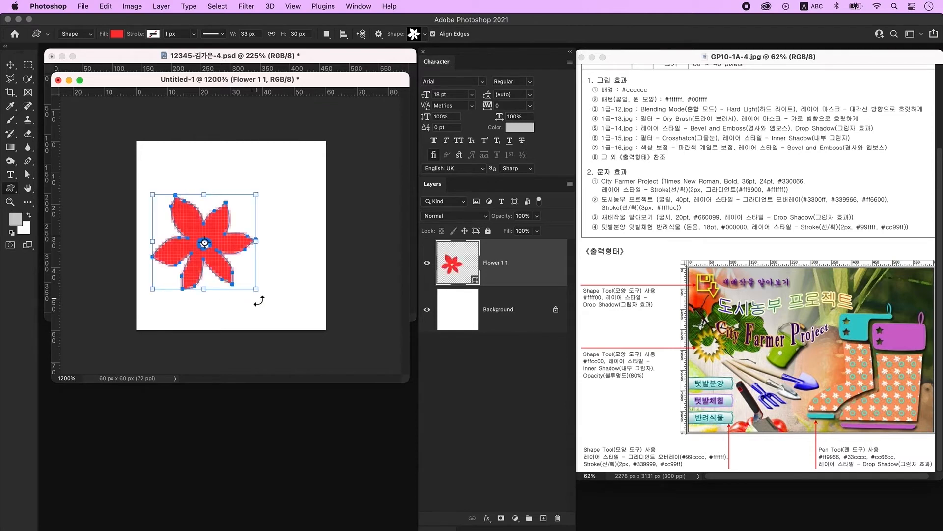
# - Change the flower's fill colour to white ffffff
pyautogui.doubleClick(456, 267)
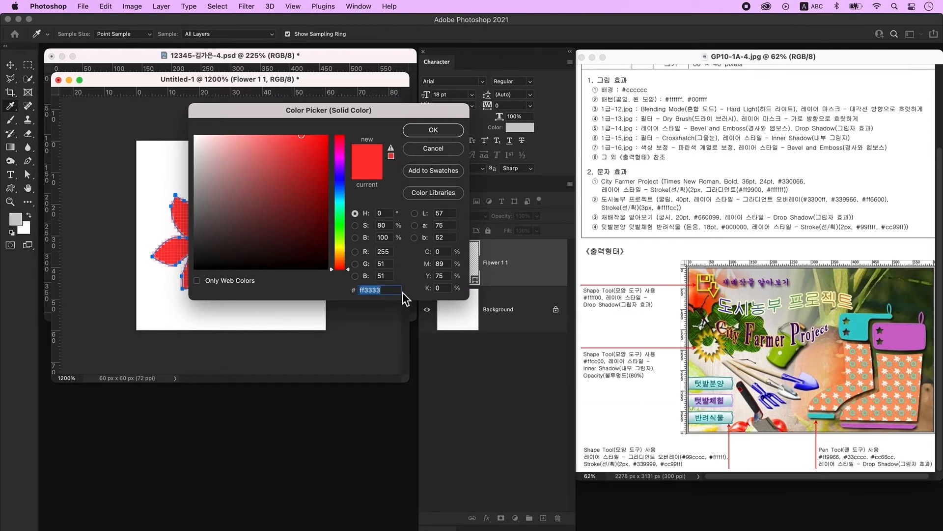
pyautogui.write('ffffff')
pyautogui.press('Return')
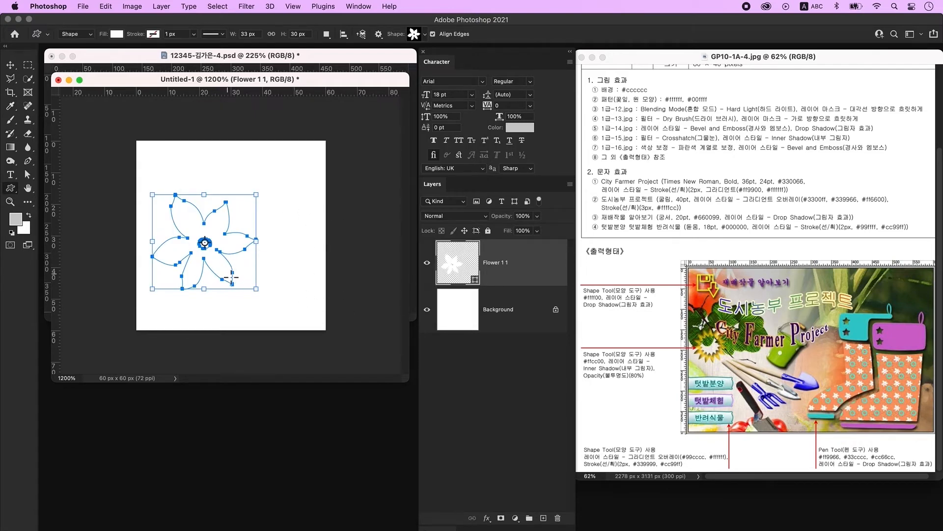
pyautogui.click(528, 314)
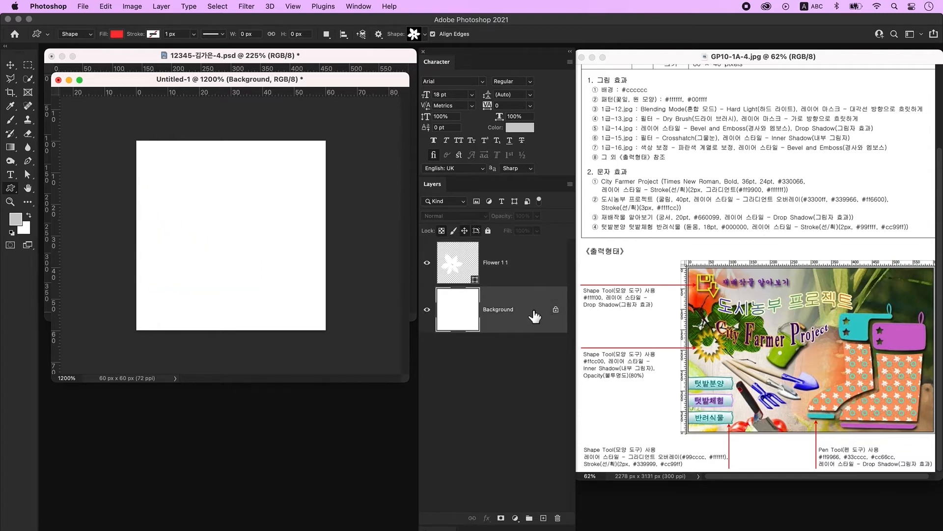
# - Delete the unlocked Background layer and add a new empty layer above Flower 1 1
pyautogui.click(556, 309)
pyautogui.press('Delete')
pyautogui.press('v')
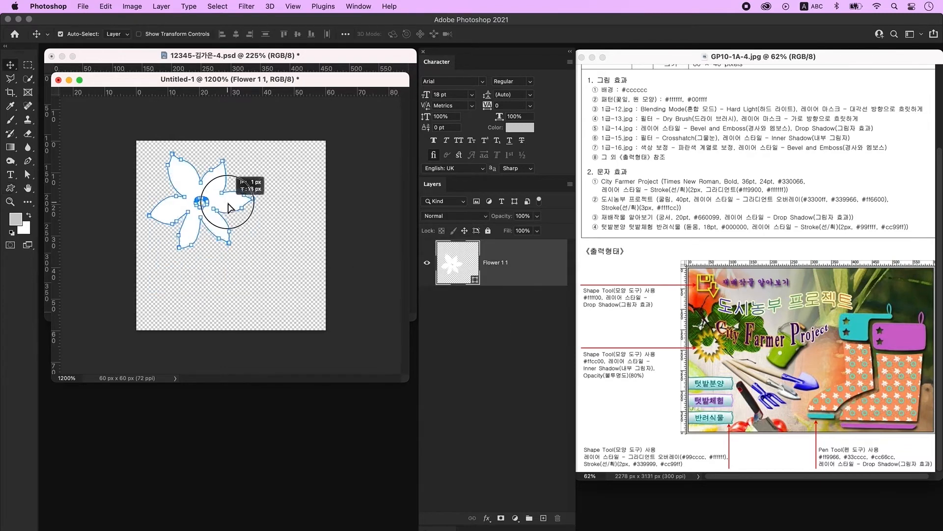
pyautogui.click(248, 276)
pyautogui.click(534, 289)
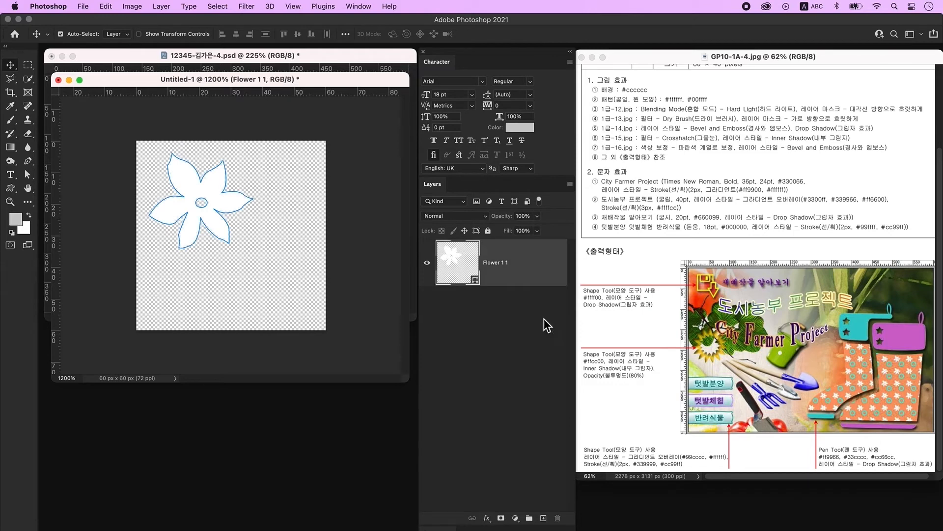
pyautogui.click(543, 518)
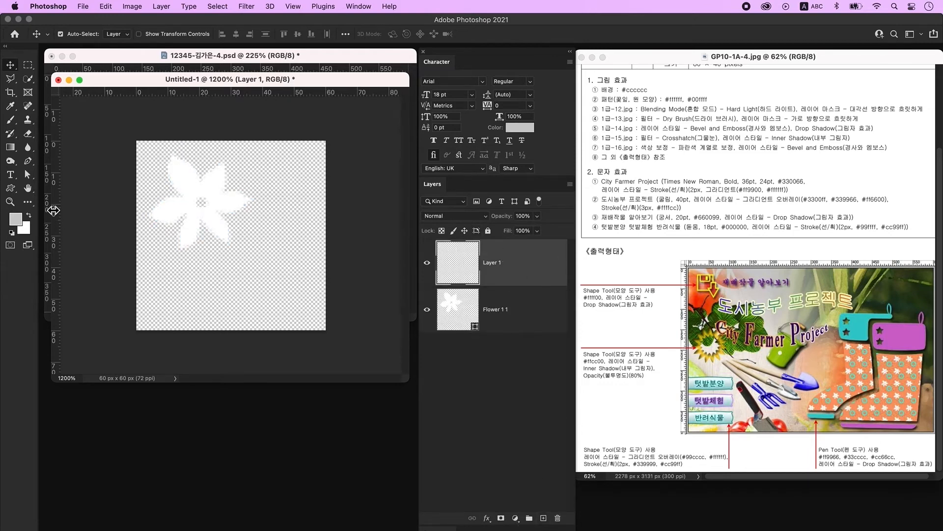
# - Draw a ring custom shape about 26 px across and colour it cyan 00ffff
pyautogui.click(11, 187)
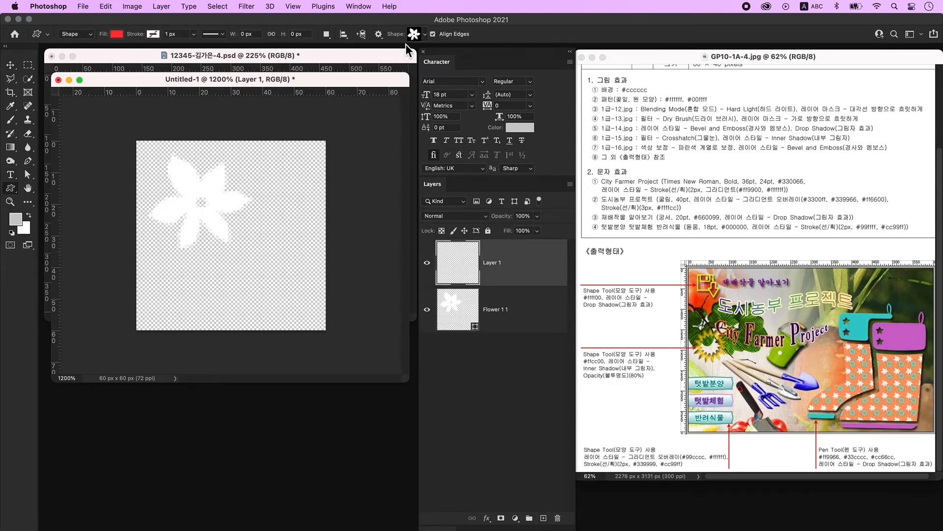
pyautogui.click(415, 35)
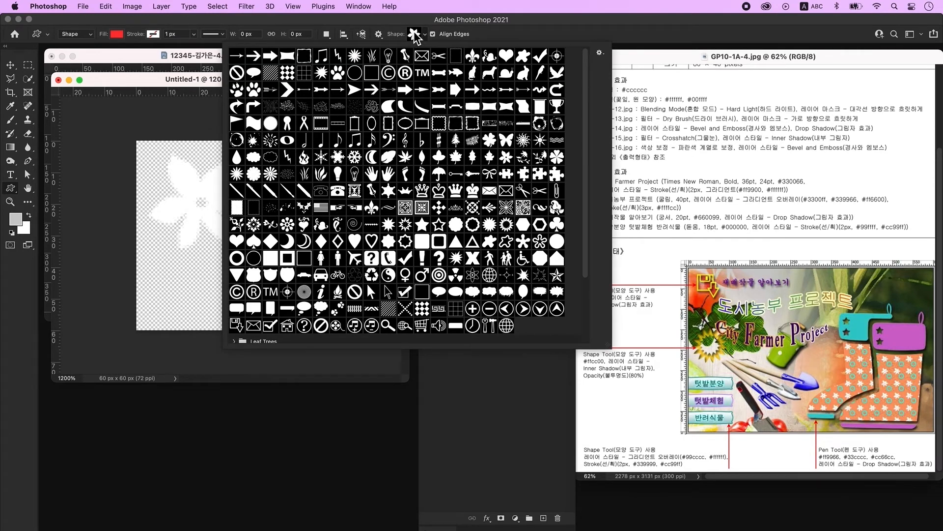
pyautogui.click(237, 258)
pyautogui.click(190, 85)
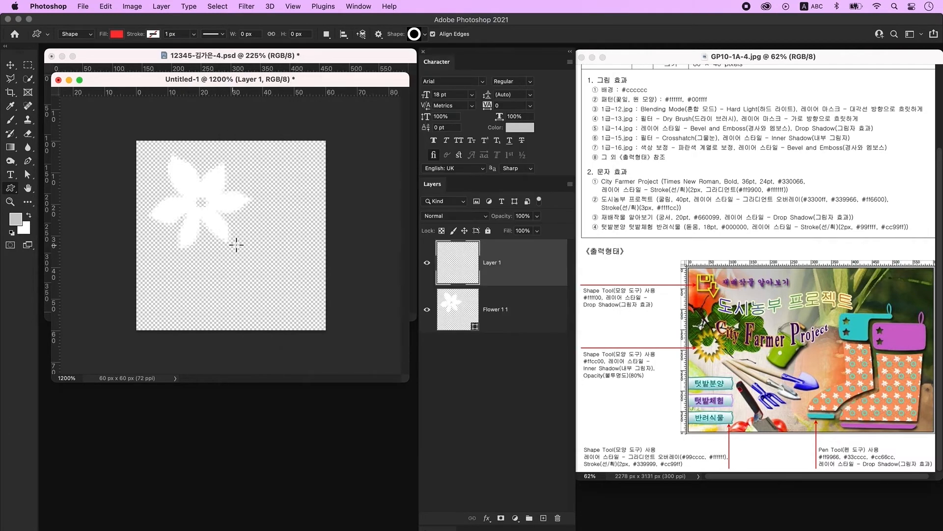
pyautogui.moveTo(237, 228); pyautogui.dragTo(316, 310)
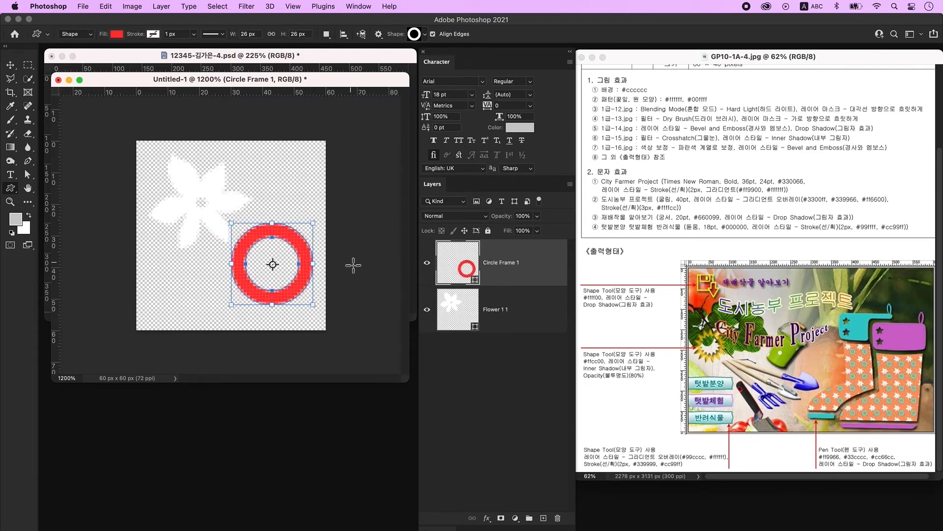
pyautogui.doubleClick(466, 264)
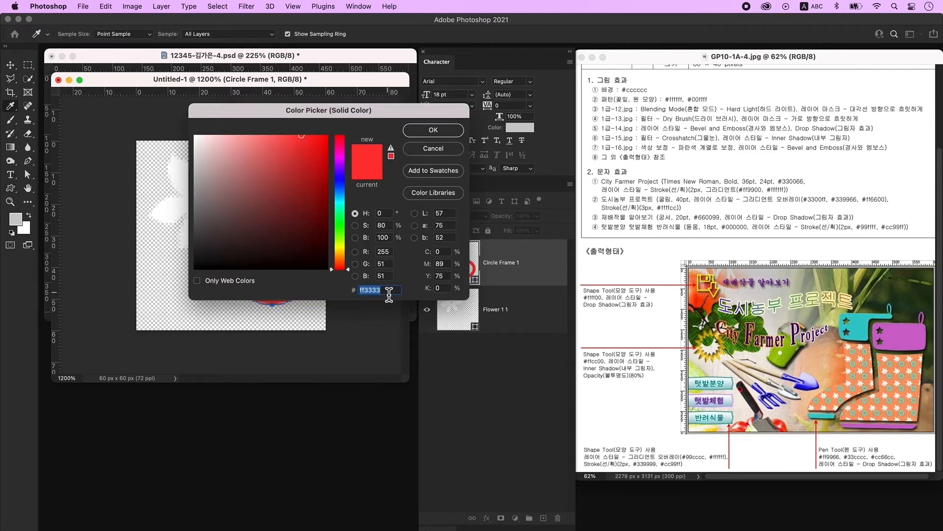
pyautogui.write('00ffff')
pyautogui.press('Return')
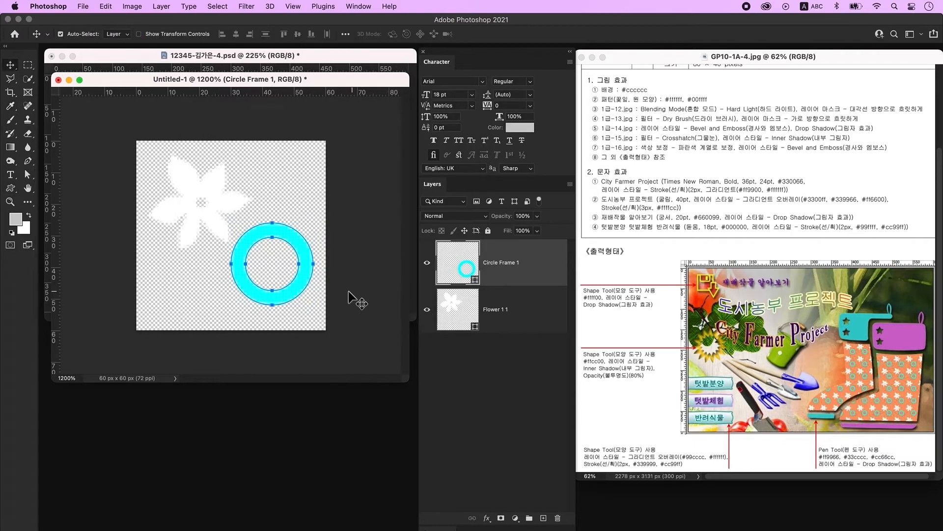
# - Nudge the white flower slightly to the left and begin transforming it
pyautogui.click(191, 224)
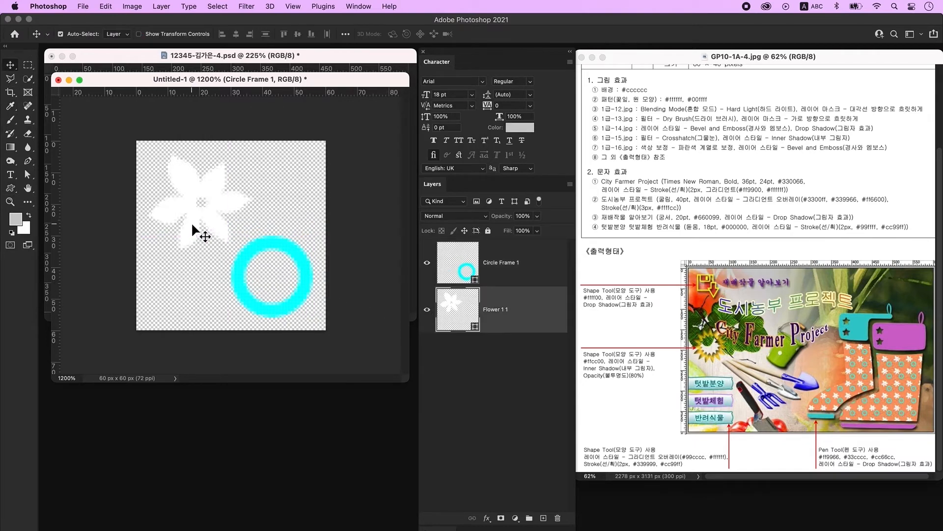
pyautogui.moveTo(196, 220); pyautogui.dragTo(189, 222)
pyautogui.press('super+t')
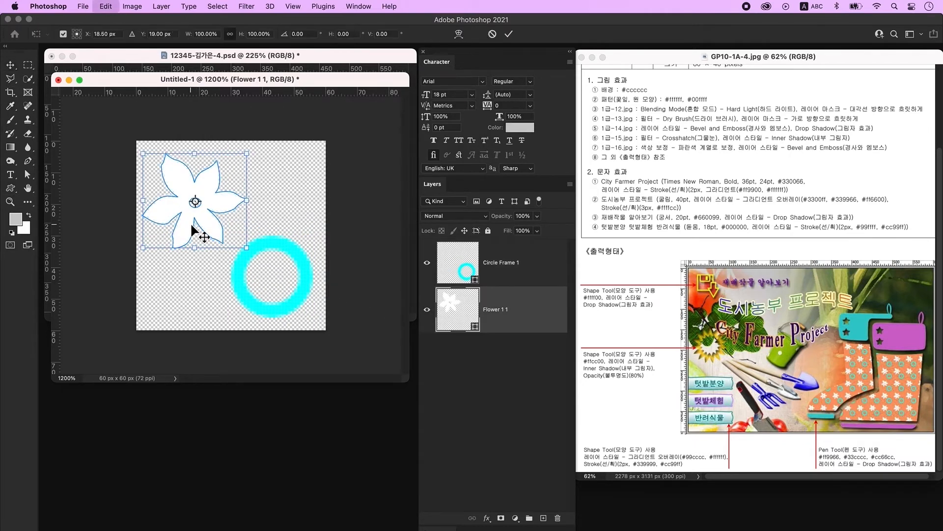
# - Commit the flower transform and define the tile as a new pattern named '꽃원'
pyautogui.click(84, 136)
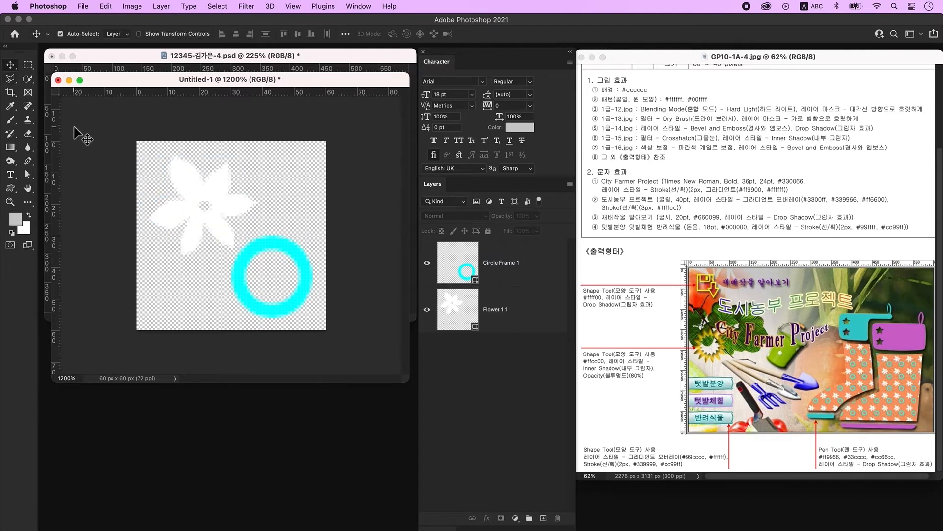
pyautogui.click(107, 6)
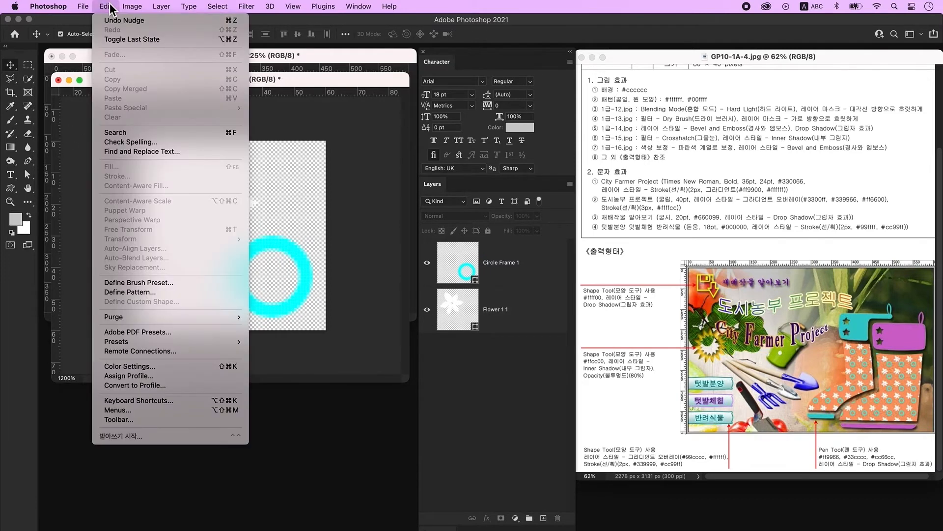
pyautogui.click(131, 292)
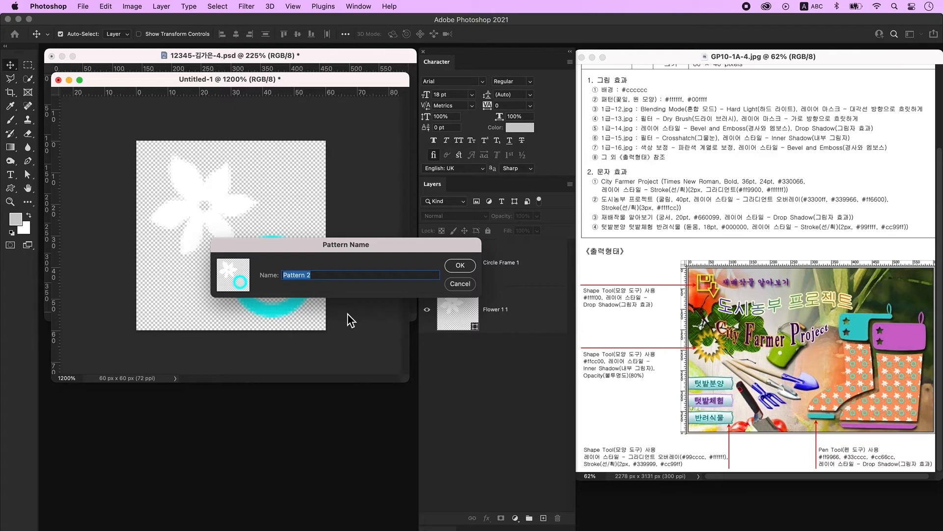
pyautogui.press('capslock')
pyautogui.write('꽃원')
pyautogui.press('Return')
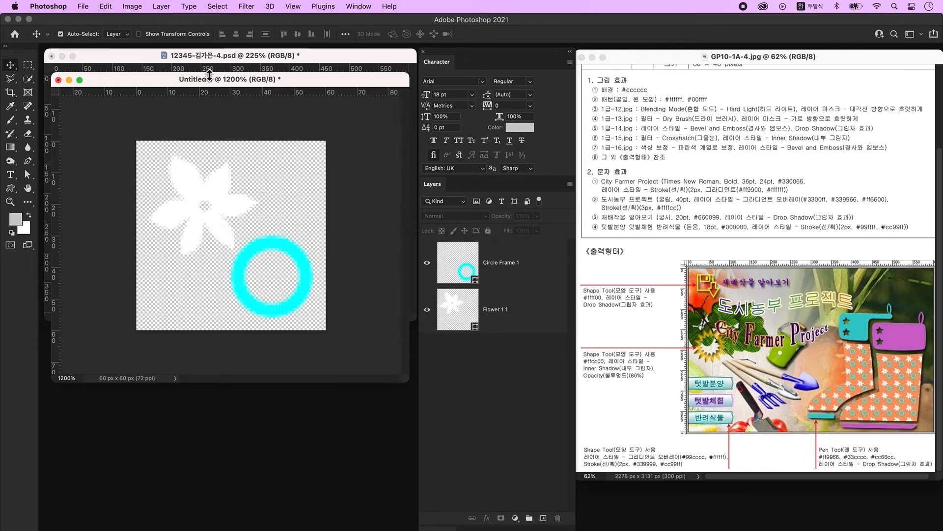
pyautogui.moveTo(207, 85); pyautogui.dragTo(210, 92)
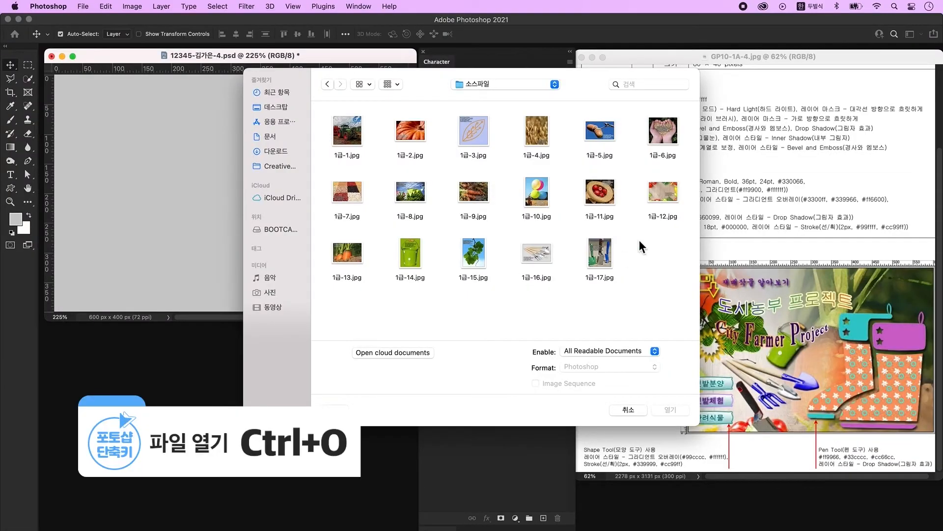
# - Place 1급-12.jpg into the poster, scaled to about 83% to fill the canvas
pyautogui.click(662, 192)
pyautogui.click(670, 409)
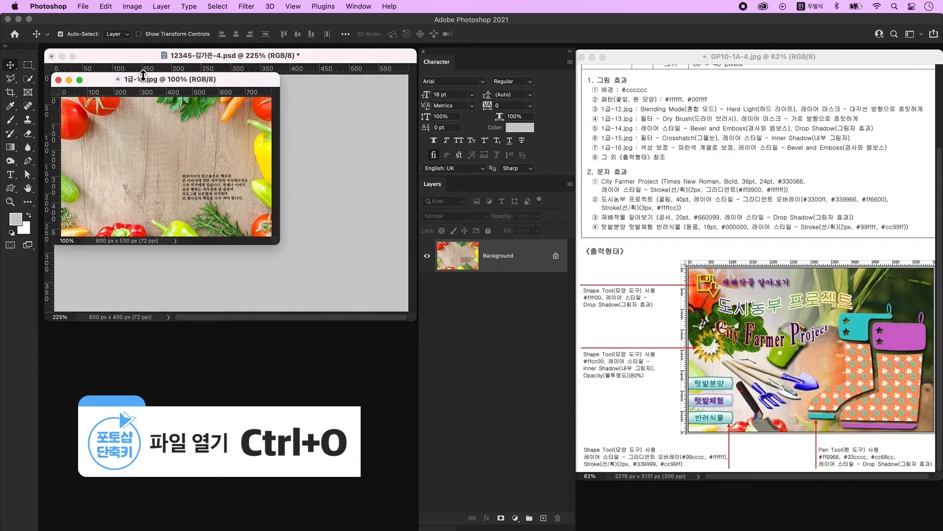
pyautogui.moveTo(196, 80); pyautogui.dragTo(203, 204)
pyautogui.click(248, 404)
pyautogui.click(109, 273)
pyautogui.press('super+r')
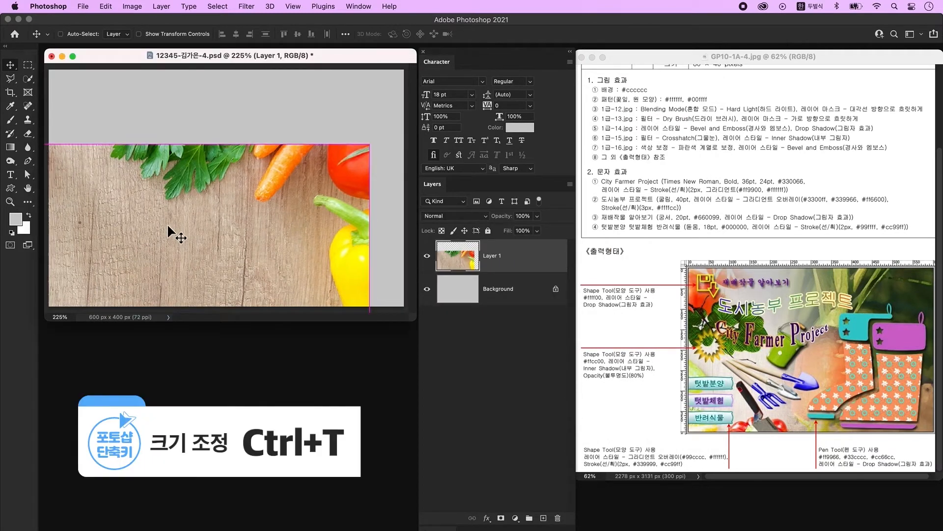
pyautogui.press('super+r')
pyautogui.press('super+t')
pyautogui.moveTo(148, 150); pyautogui.dragTo(151, 203)
pyautogui.moveTo(168, 261); pyautogui.dragTo(255, 117)
pyautogui.press('Return')
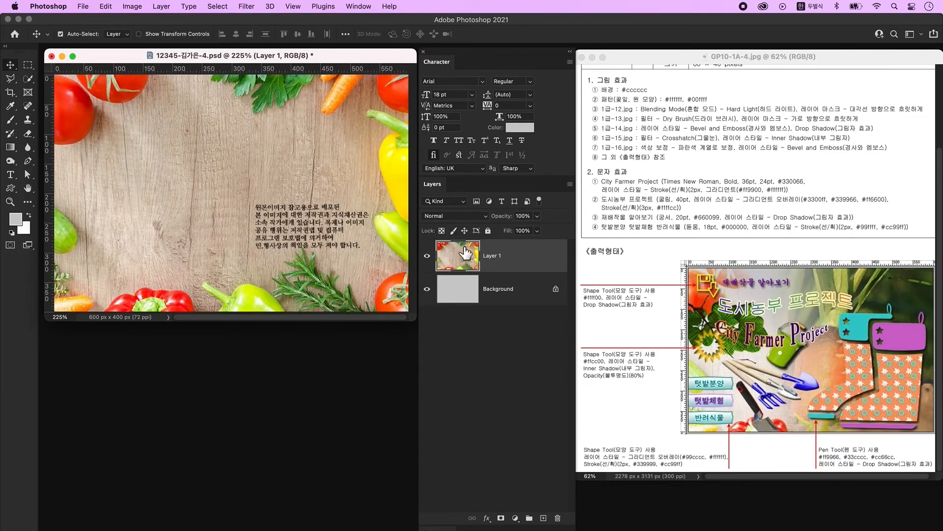
# - Set Layer 1 to Hard Light blending and add a layer mask
pyautogui.click(457, 217)
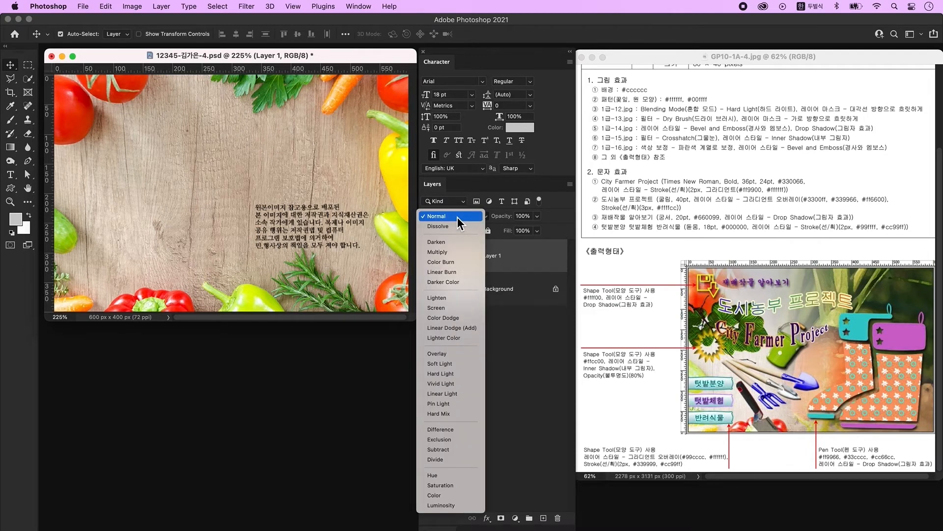
pyautogui.click(441, 374)
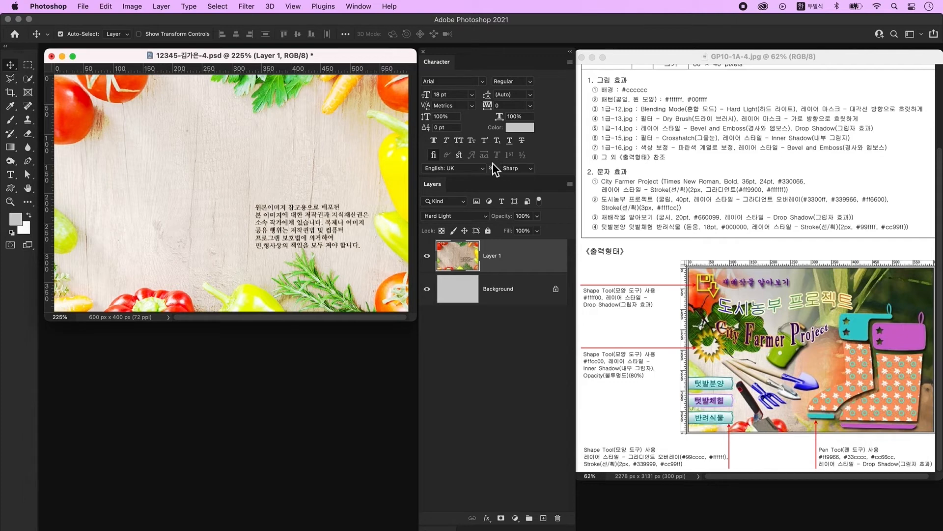
pyautogui.click(501, 519)
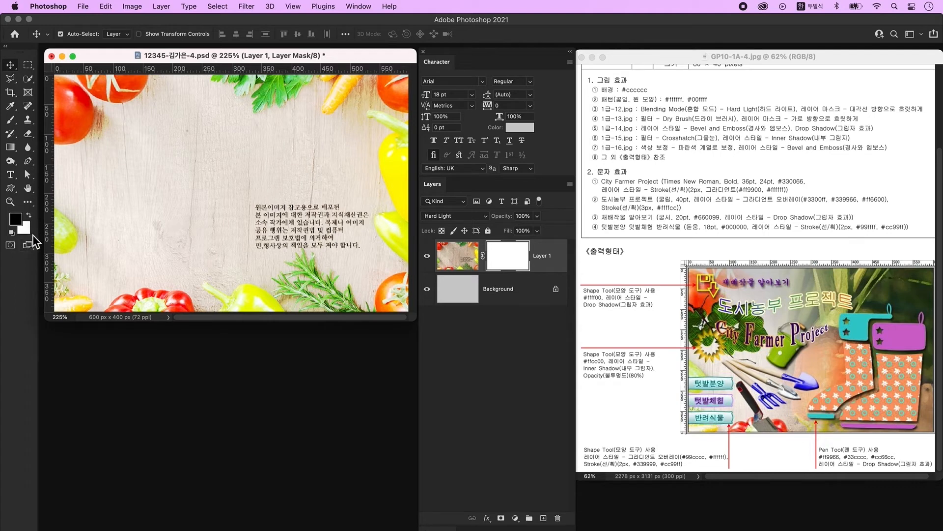
# - Drag a Foreground to Transparent gradient diagonally across Layer 1's mask, then bring up the Open dialog
pyautogui.click(10, 149)
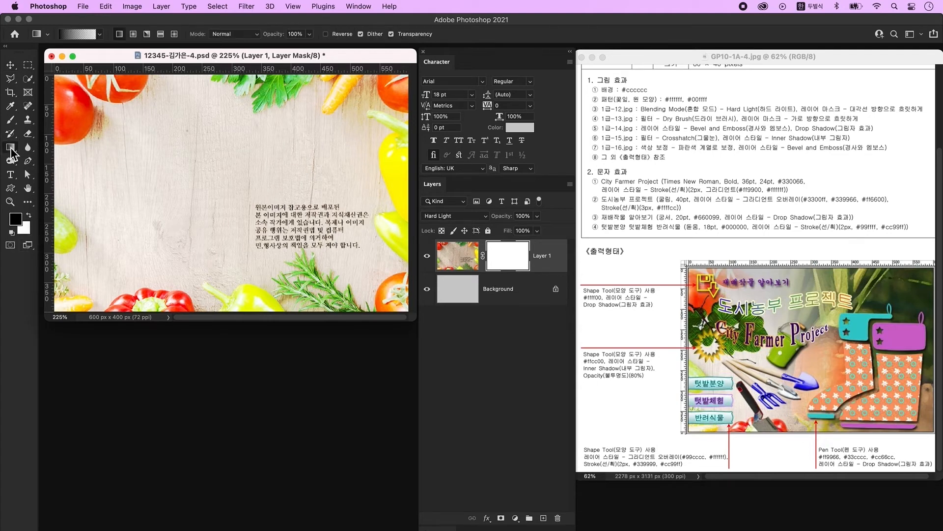
pyautogui.click(74, 34)
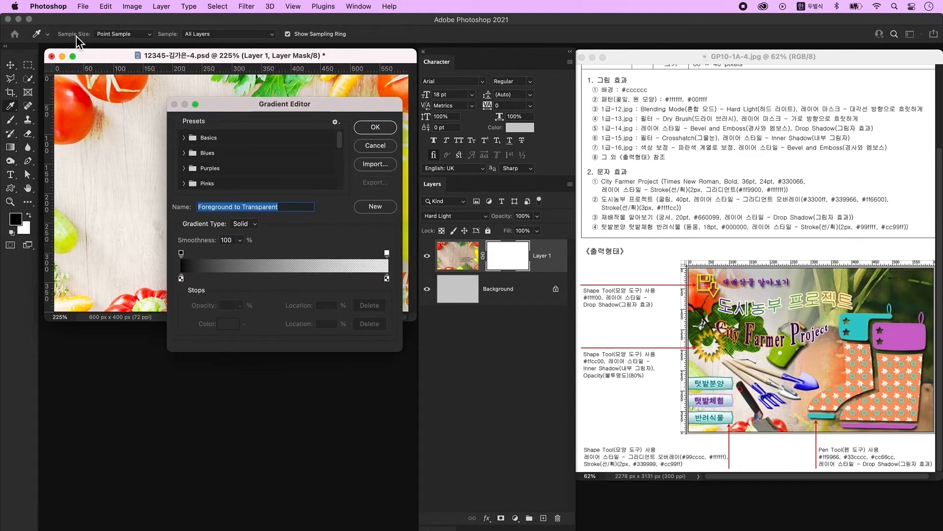
pyautogui.click(185, 138)
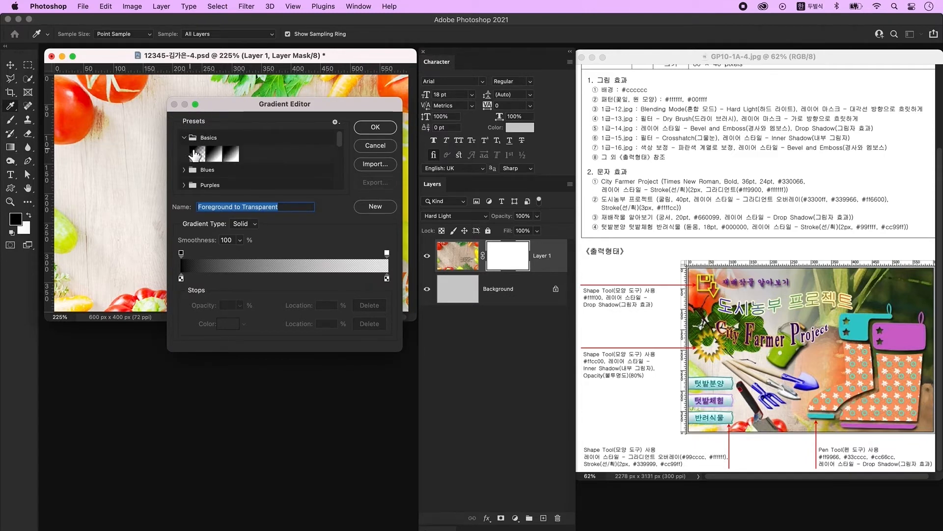
pyautogui.click(198, 154)
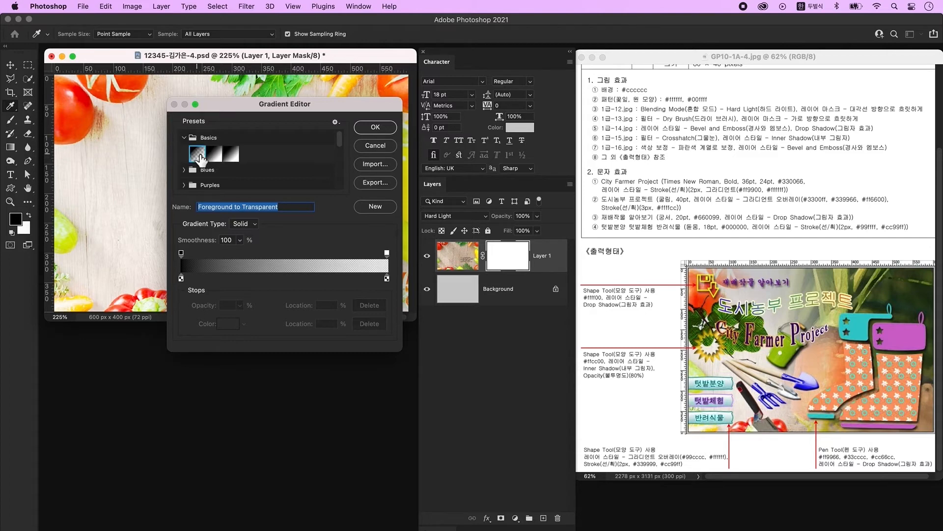
pyautogui.click(376, 127)
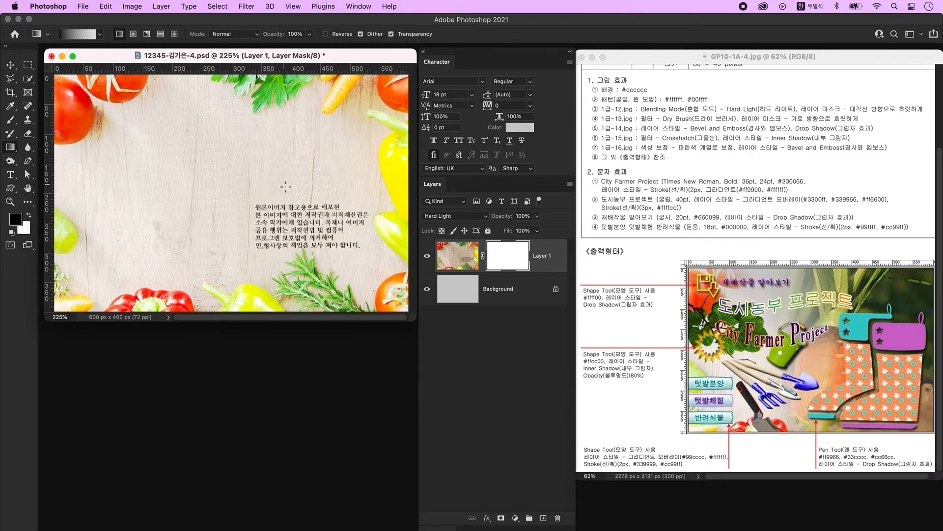
pyautogui.moveTo(399, 86); pyautogui.dragTo(126, 265)
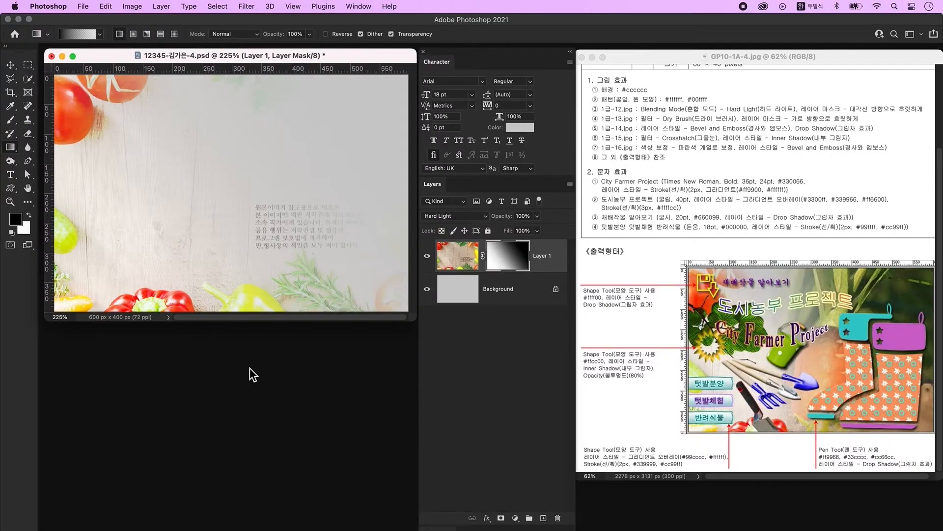
pyautogui.press('super+o')
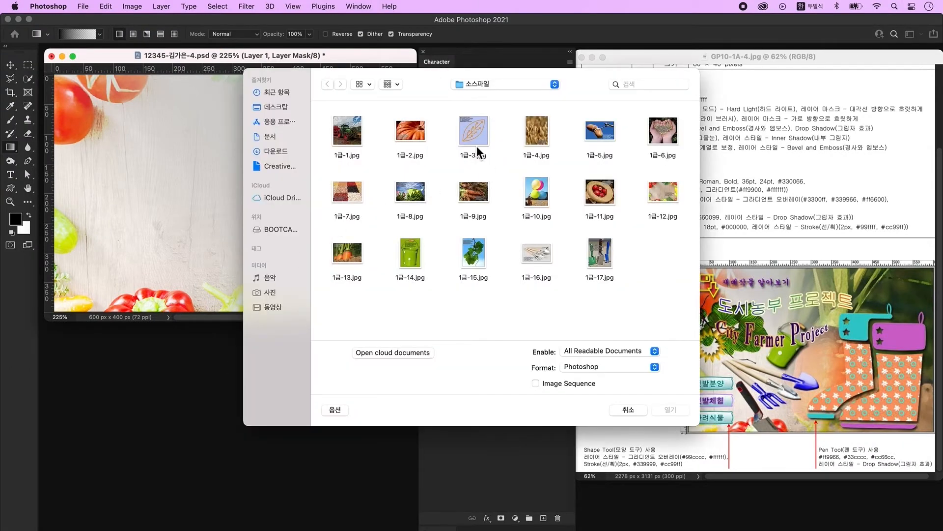
# - Place the carrot photo 1급-13.jpg into the poster, moved down about 177 px and scaled to 83%
pyautogui.doubleClick(347, 252)
pyautogui.press('v')
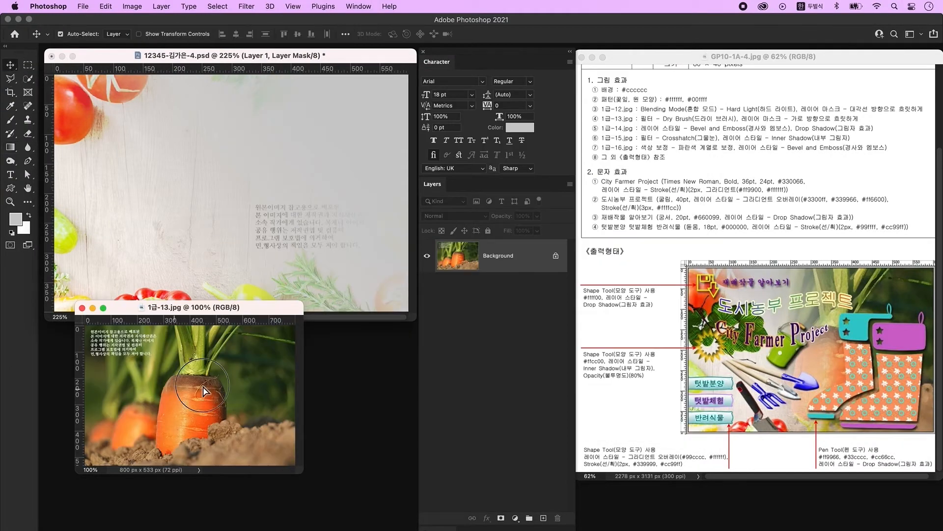
pyautogui.moveTo(226, 181); pyautogui.dragTo(225, 179)
pyautogui.click(205, 398)
pyautogui.press('super+w')
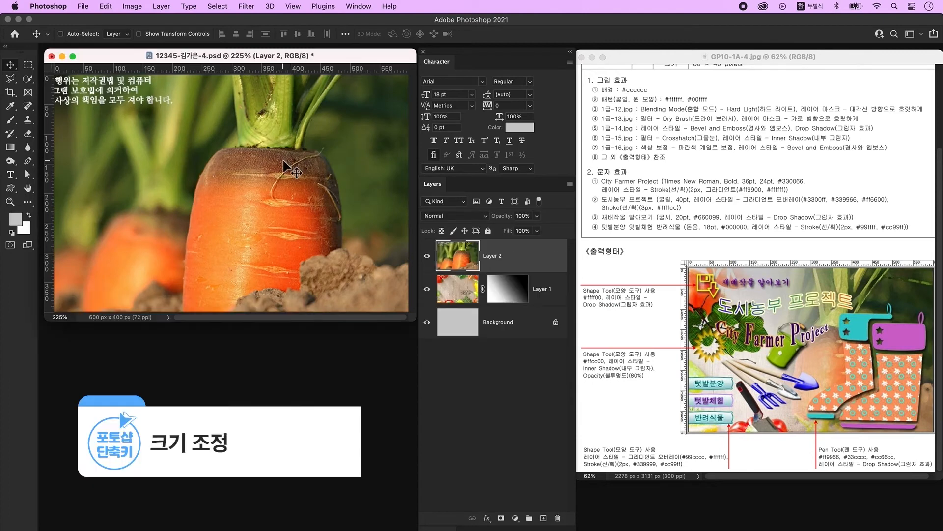
pyautogui.press('super+t')
pyautogui.moveTo(303, 123); pyautogui.dragTo(299, 210)
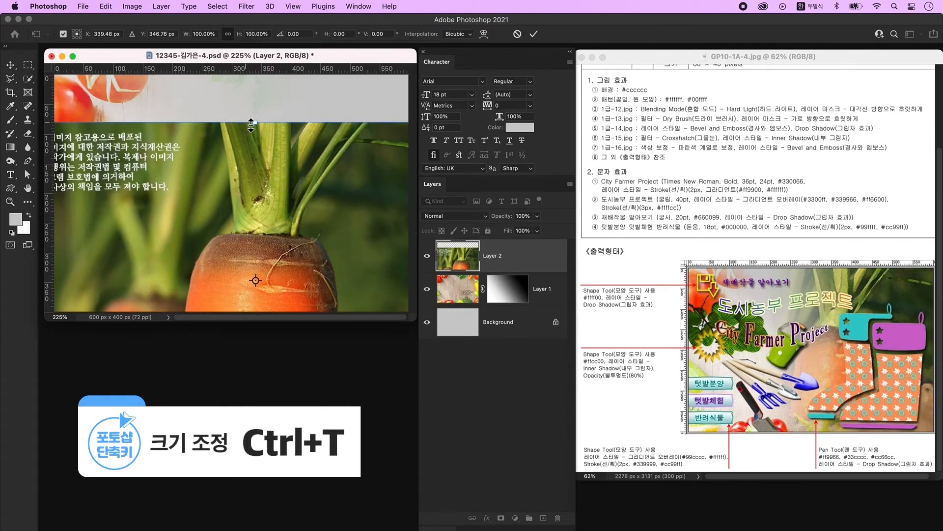
pyautogui.moveTo(254, 127); pyautogui.dragTo(239, 75)
pyautogui.press('Return')
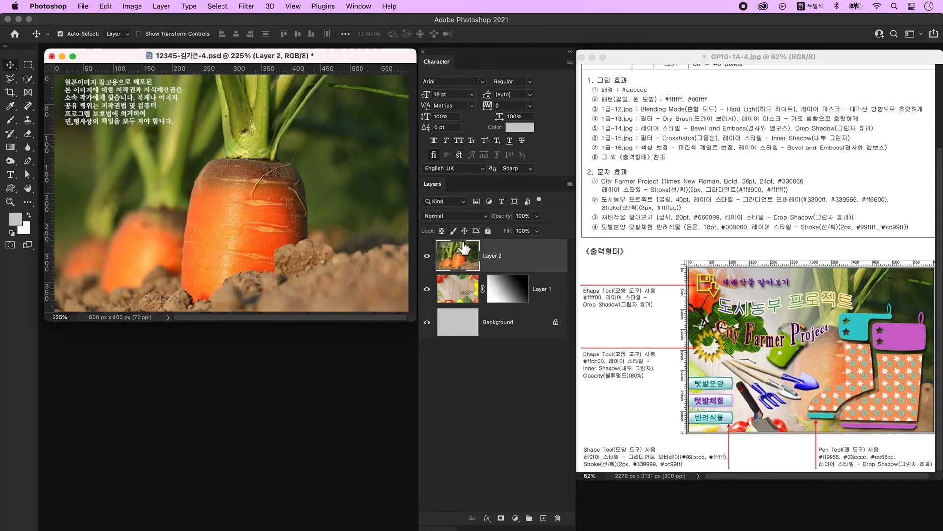
# - Apply the Dry Brush filter to Layer 2 through the Filter Gallery
pyautogui.click(249, 7)
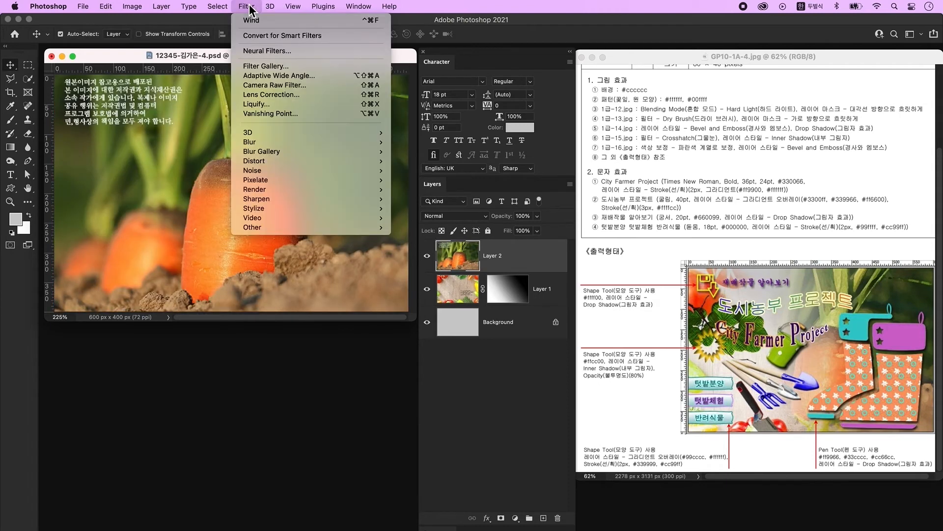
pyautogui.click(264, 66)
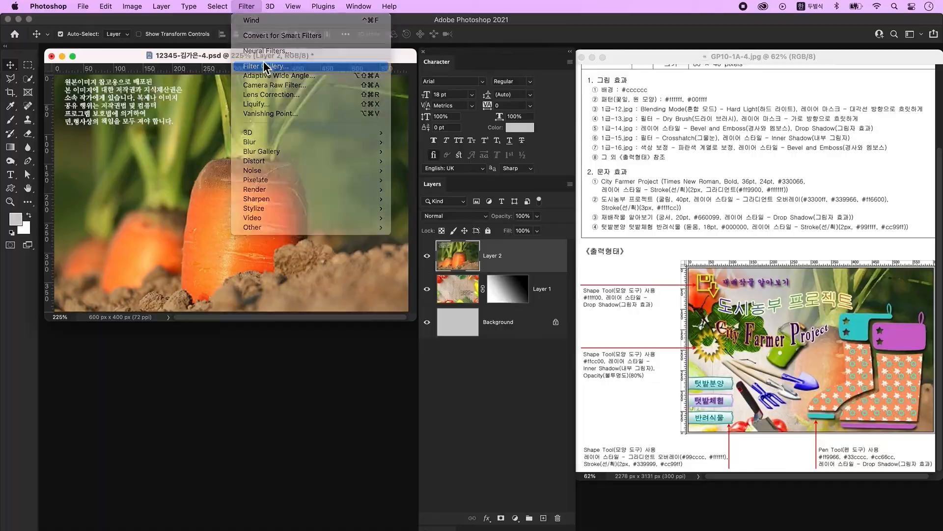
pyautogui.click(849, 87)
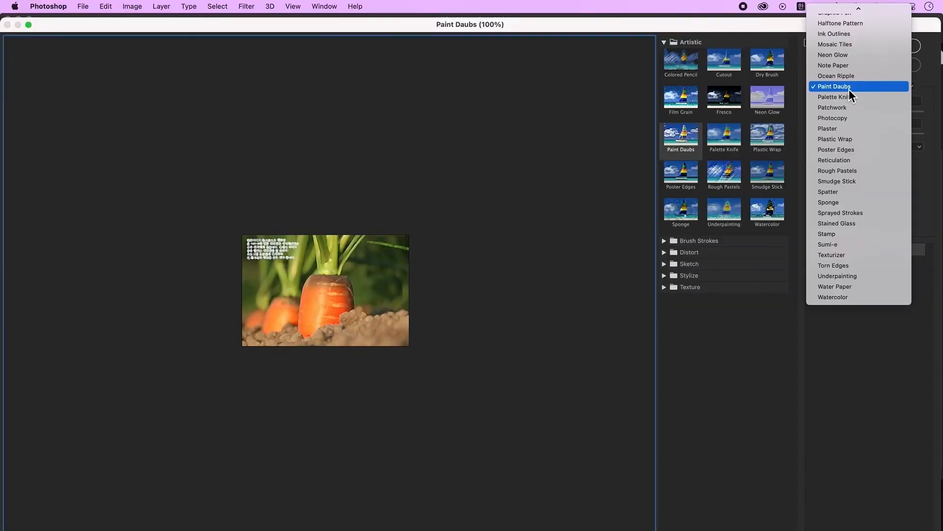
pyautogui.moveTo(883, 9)
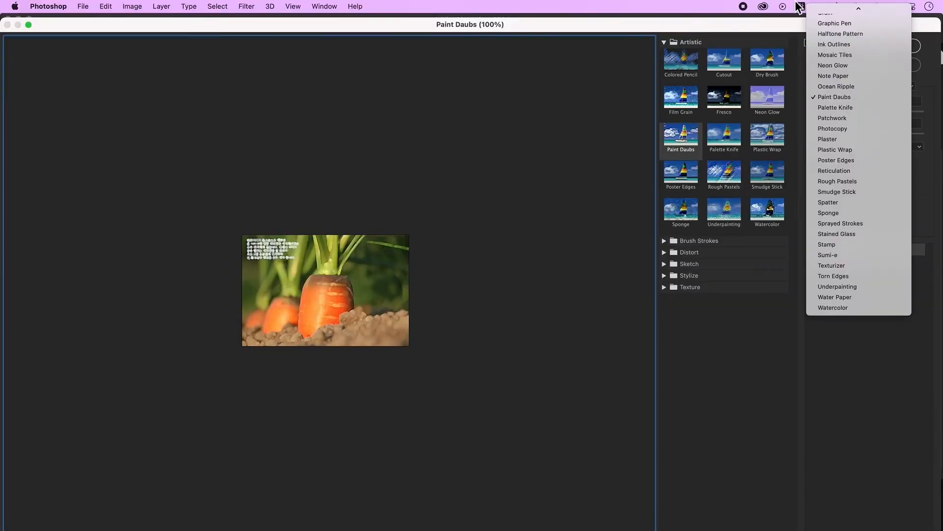
pyautogui.click(855, 145)
pyautogui.click(872, 46)
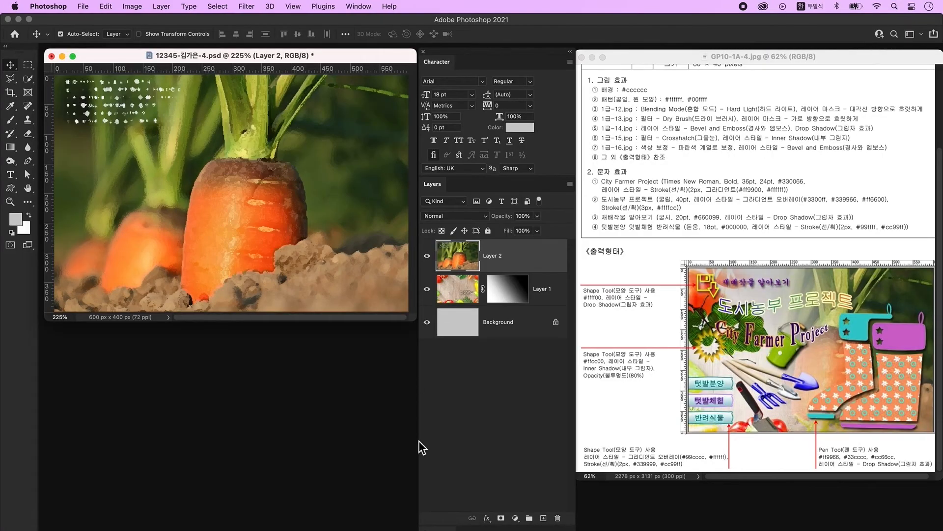
# - Add a layer mask to Layer 2 and drag a black-to-white Basics gradient left to right across it
pyautogui.click(501, 518)
pyautogui.press('d')
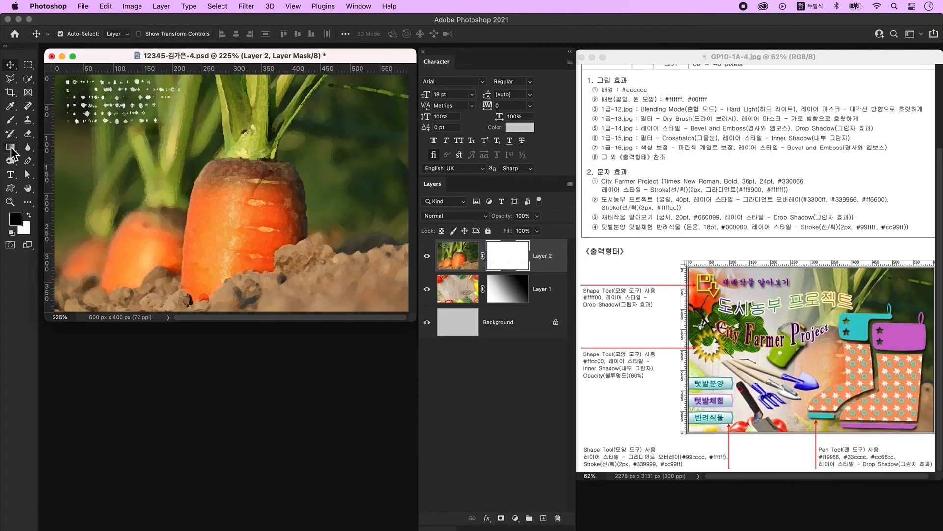
pyautogui.click(11, 149)
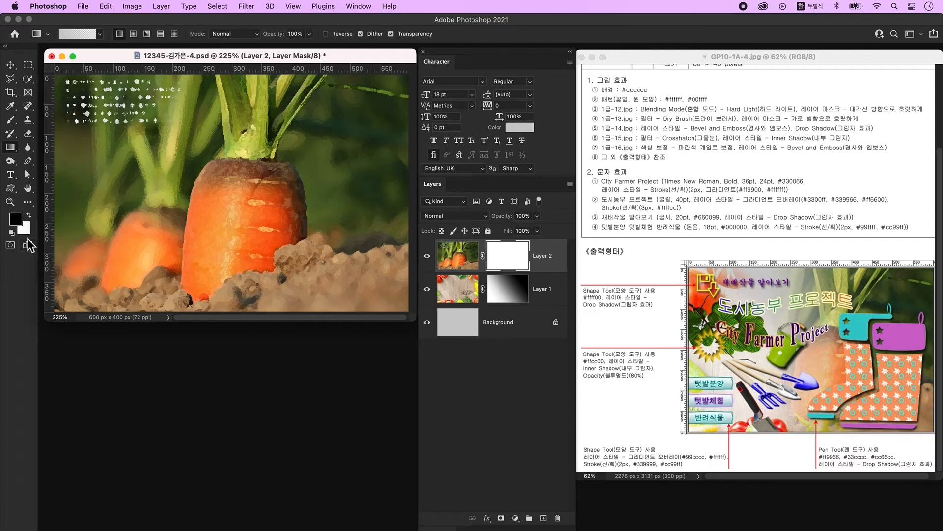
pyautogui.click(75, 37)
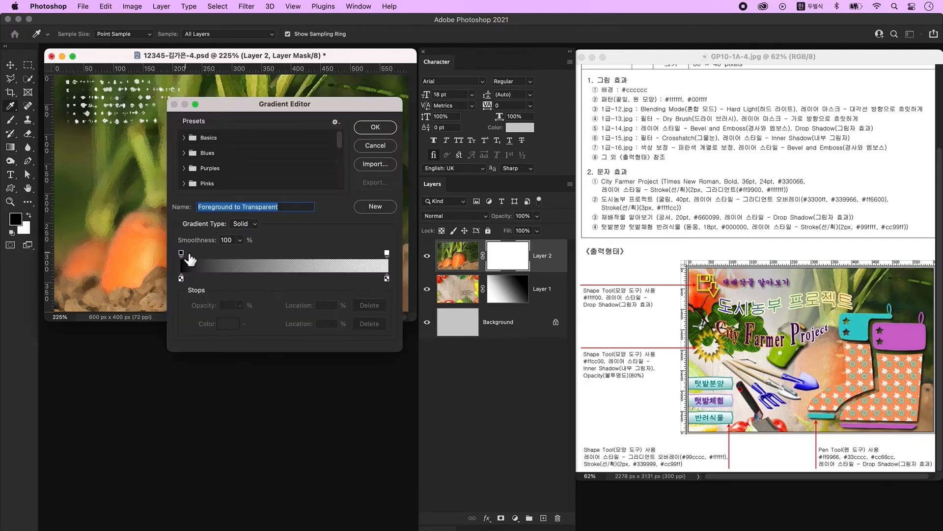
pyautogui.click(185, 138)
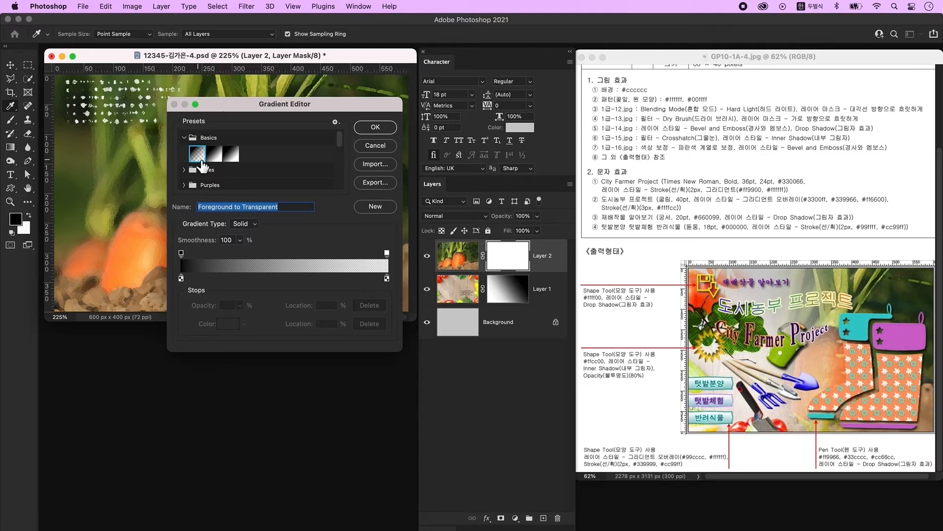
pyautogui.click(376, 129)
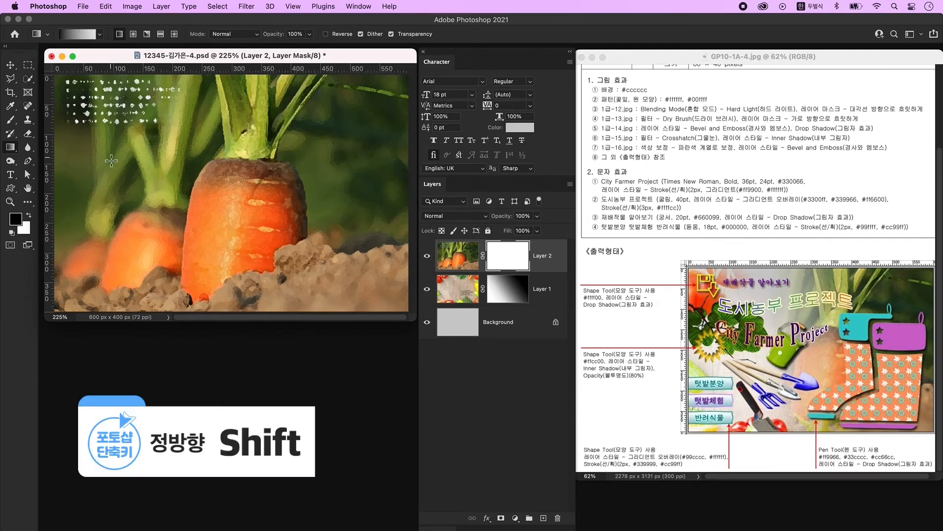
pyautogui.moveTo(84, 191); pyautogui.dragTo(361, 202)
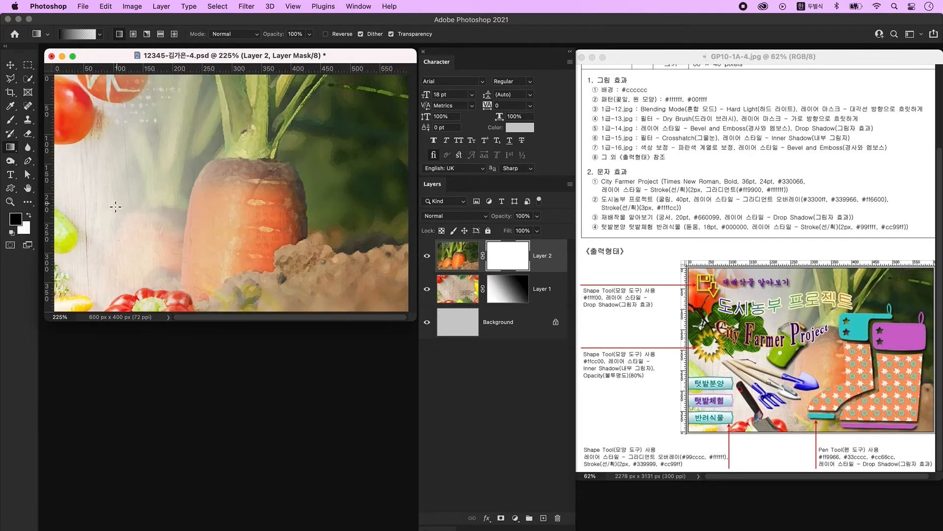
pyautogui.moveTo(100, 206); pyautogui.dragTo(305, 209)
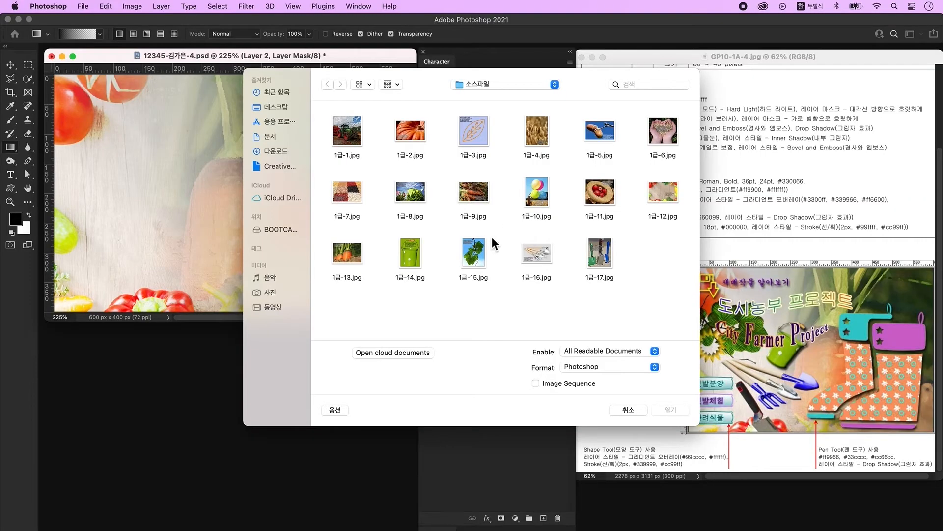
# - Open 1급-14.jpg and convert its Background into Layer 0
pyautogui.click(410, 253)
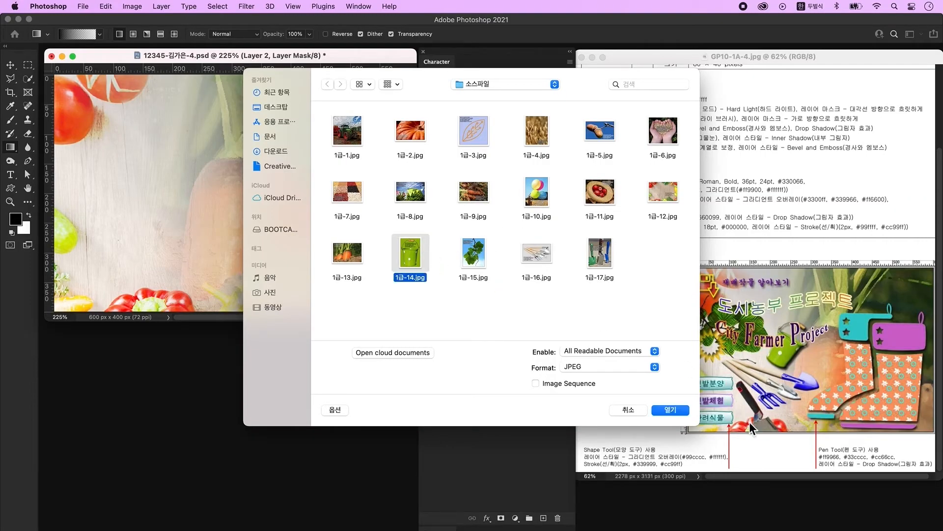
pyautogui.click(664, 412)
pyautogui.press('v')
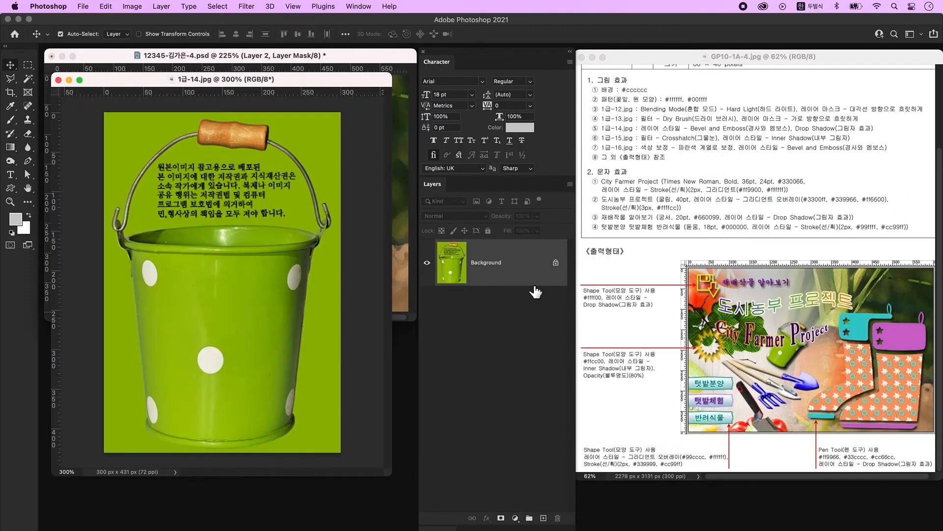
pyautogui.click(529, 272)
pyautogui.doubleClick(528, 272)
pyautogui.click(572, 278)
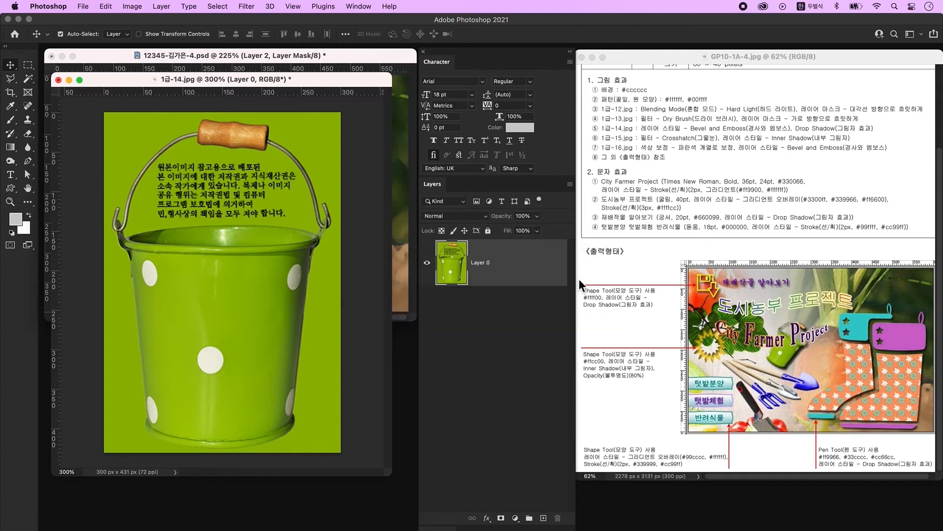
# - Try a Magic Wand selection of the green background, then deselect it
pyautogui.click(28, 79)
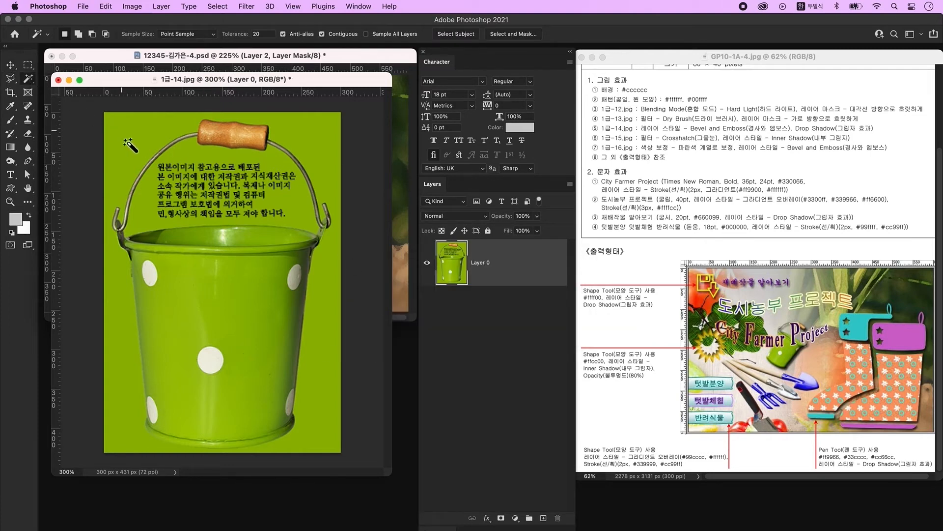
pyautogui.click(125, 346)
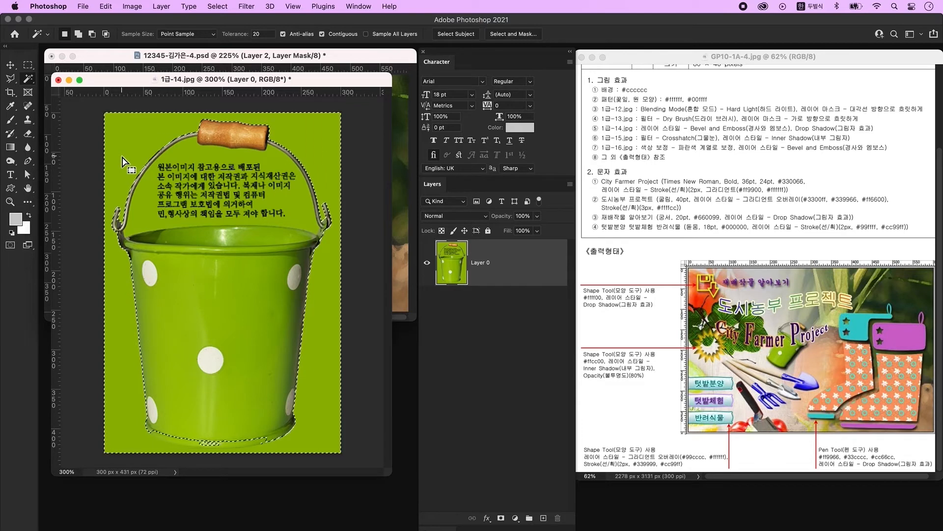
pyautogui.press('super+d')
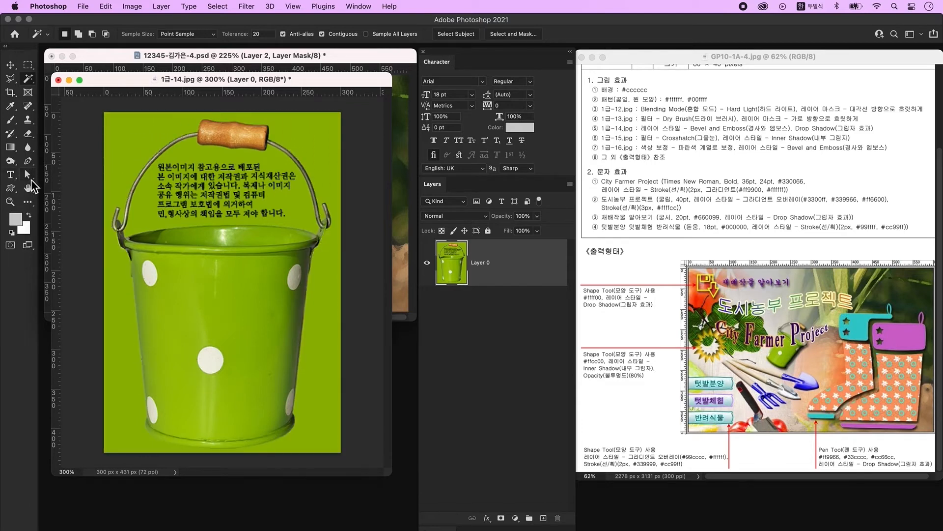
# - Trace a closed Pen path around the shaded patch below the bucket's lower left
pyautogui.click(28, 161)
pyautogui.click(76, 34)
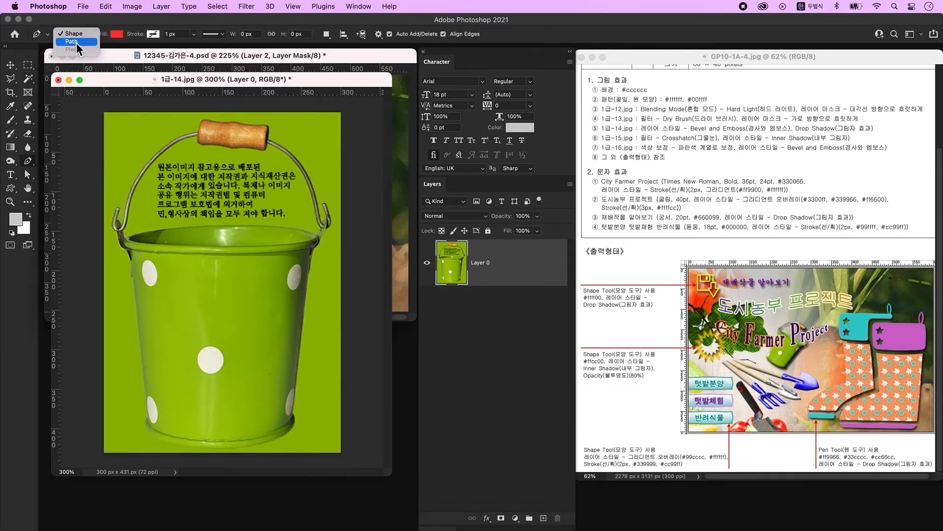
pyautogui.click(76, 43)
pyautogui.click(148, 417)
pyautogui.moveTo(150, 434); pyautogui.dragTo(160, 443)
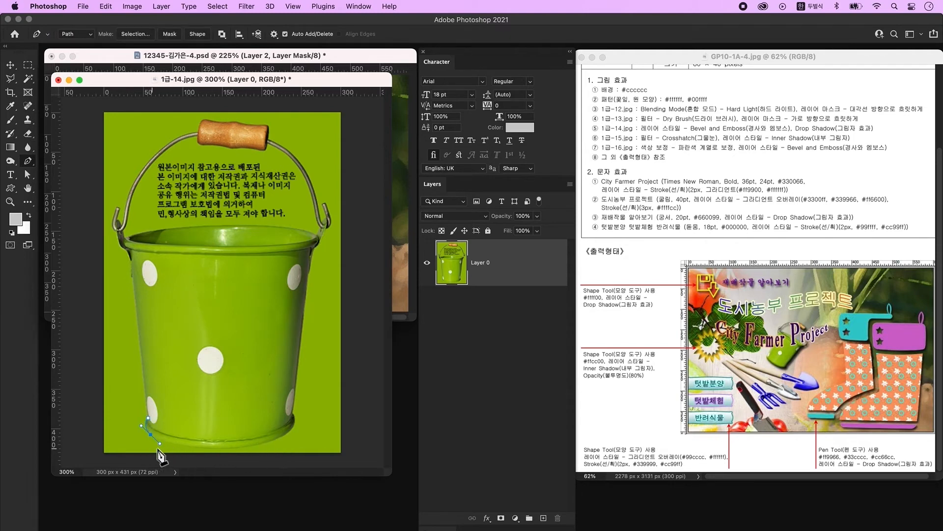
pyautogui.click(150, 435)
pyautogui.moveTo(274, 440); pyautogui.dragTo(343, 416)
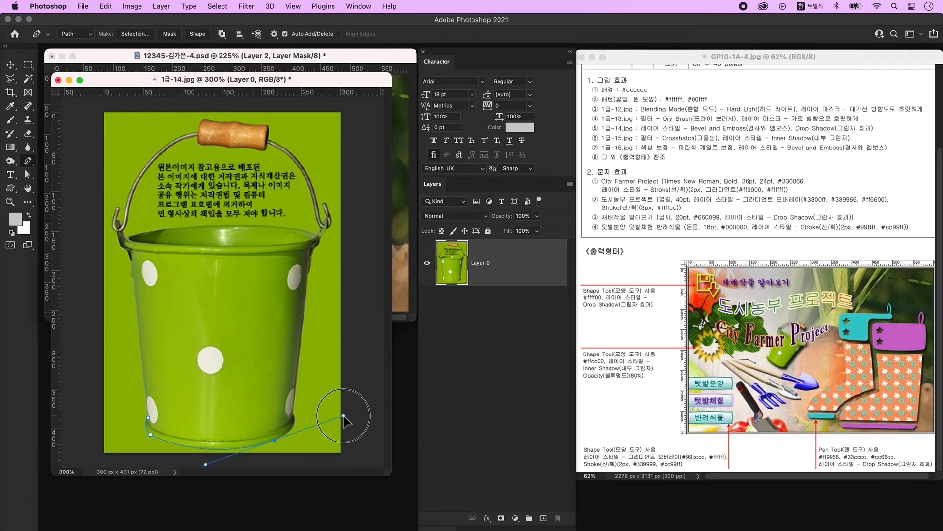
pyautogui.click(275, 440)
pyautogui.click(317, 457)
pyautogui.click(266, 461)
pyautogui.click(113, 461)
pyautogui.click(85, 441)
pyautogui.click(93, 407)
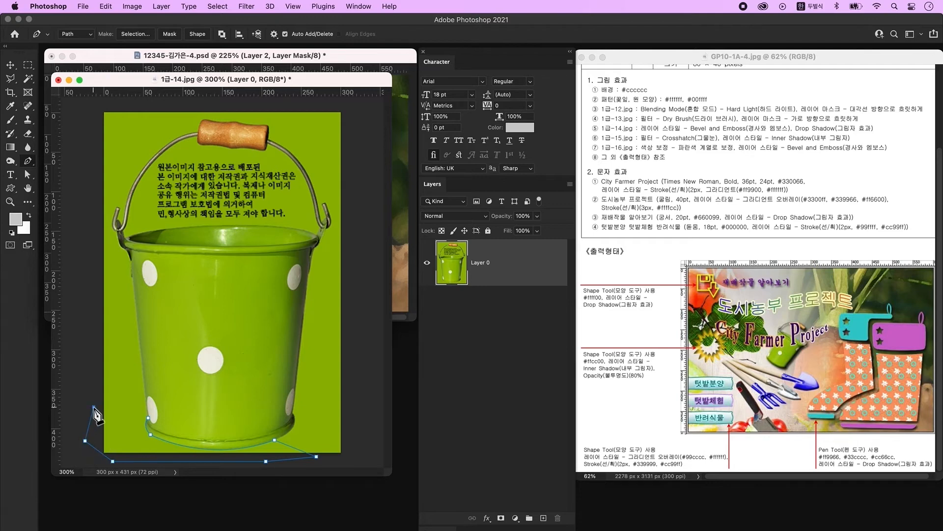
pyautogui.click(149, 418)
# - Delete the traced area to transparency and Magic Wand-select the green background
pyautogui.press('super+Return')
pyautogui.press('Delete')
pyautogui.press('super+d')
pyautogui.click(30, 79)
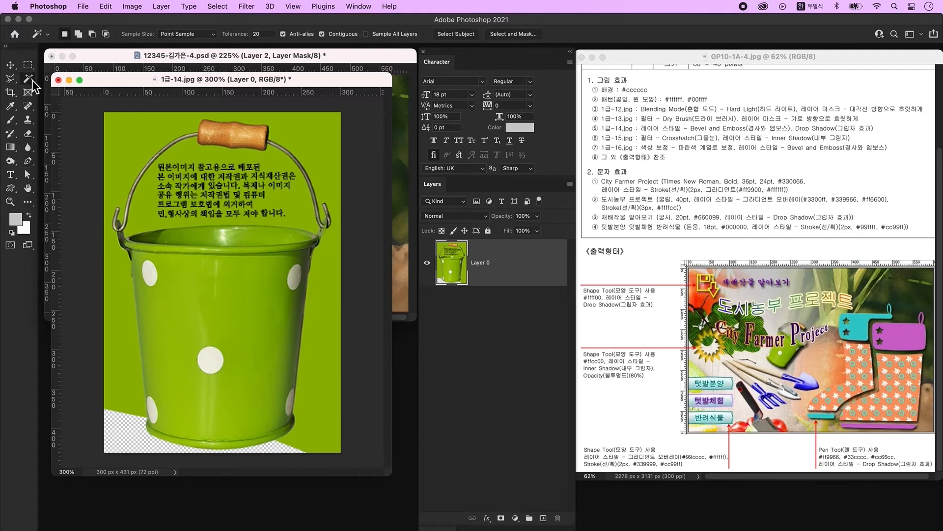
pyautogui.click(316, 394)
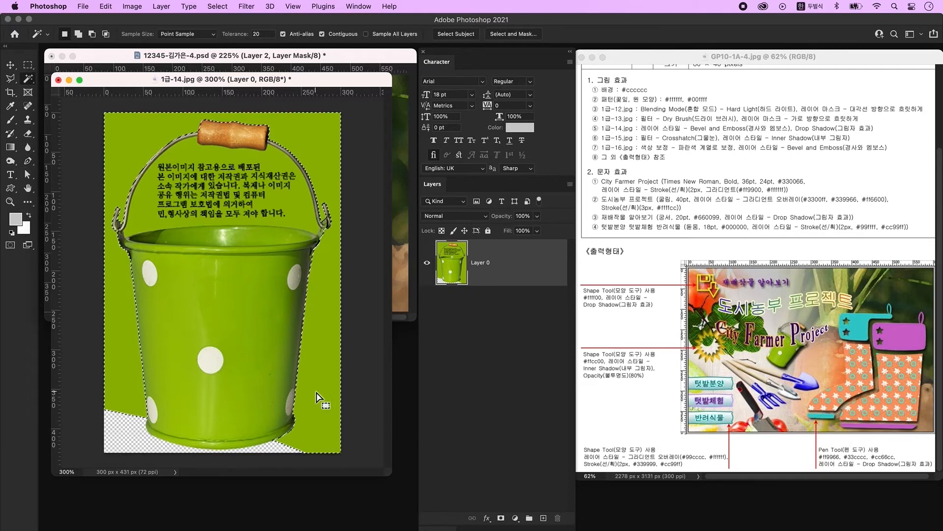
# - Delete the green background and the green area behind the text
pyautogui.press('Delete')
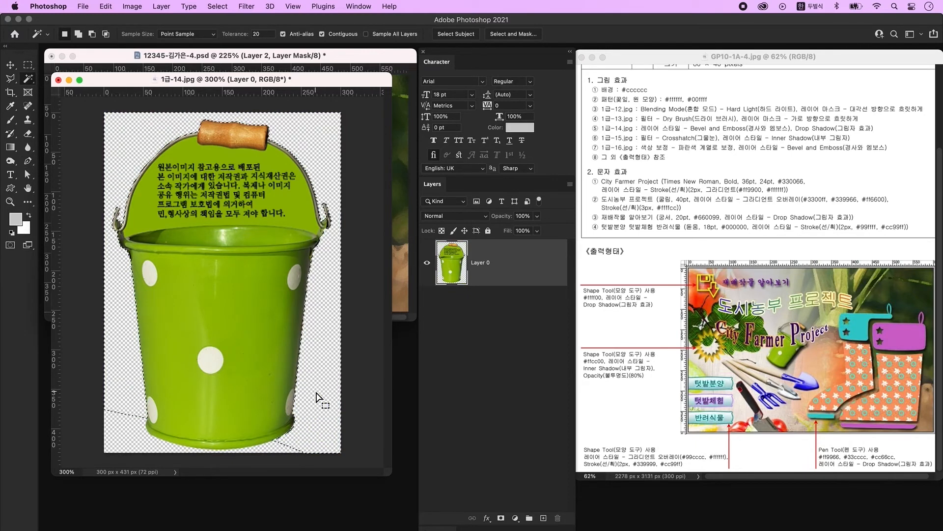
pyautogui.press('super+d')
pyautogui.click(290, 205)
pyautogui.press('Delete')
pyautogui.press('super+d')
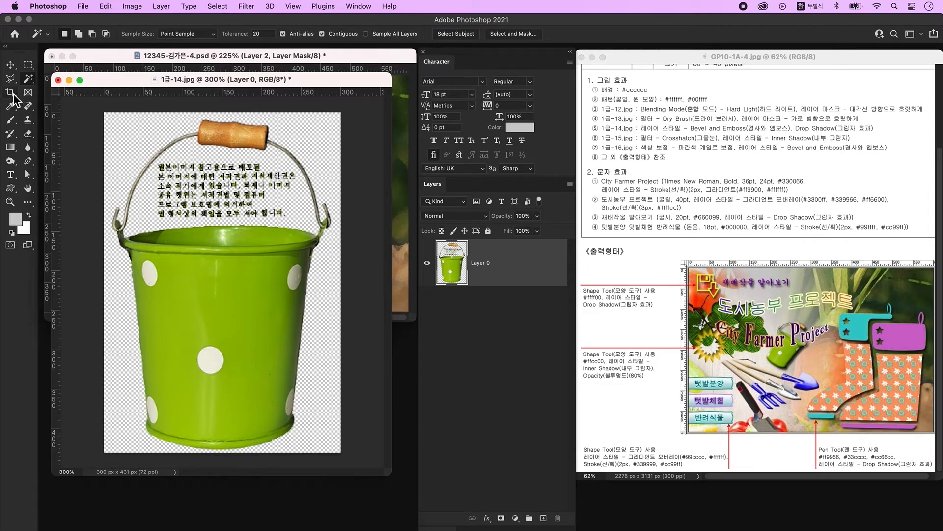
# - Outline the leftover text above the bucket with the Polygonal Lasso and delete it
pyautogui.click(10, 79)
pyautogui.click(174, 156)
pyautogui.click(156, 163)
pyautogui.click(149, 211)
pyautogui.click(156, 222)
pyautogui.click(295, 223)
pyautogui.click(300, 207)
pyautogui.click(173, 155)
pyautogui.press('Delete')
pyautogui.hotkey('ctrl', 'd')
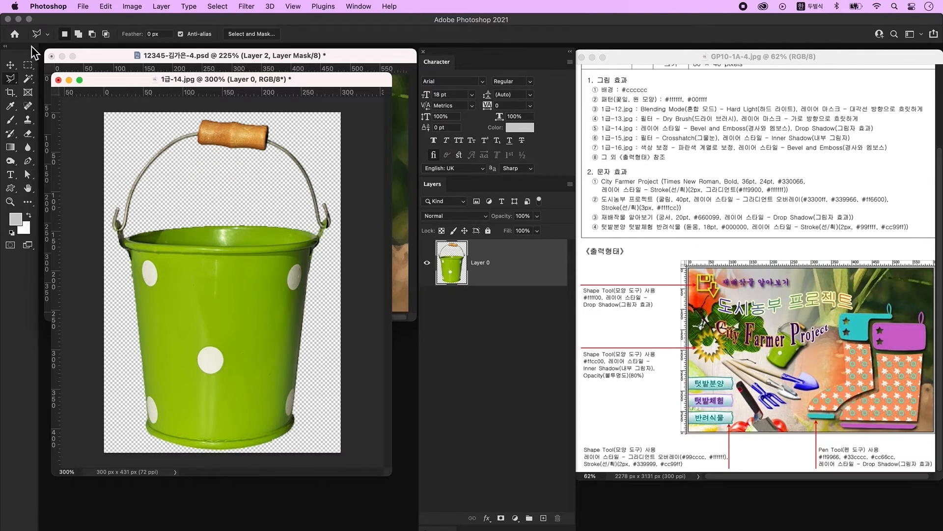
pyautogui.click(10, 65)
# - Copy the bucket into the poster as a new layer, then shrink it to about 59% and tilt it
pyautogui.moveTo(260, 80); pyautogui.dragTo(272, 275)
pyautogui.moveTo(172, 231); pyautogui.dragTo(166, 189)
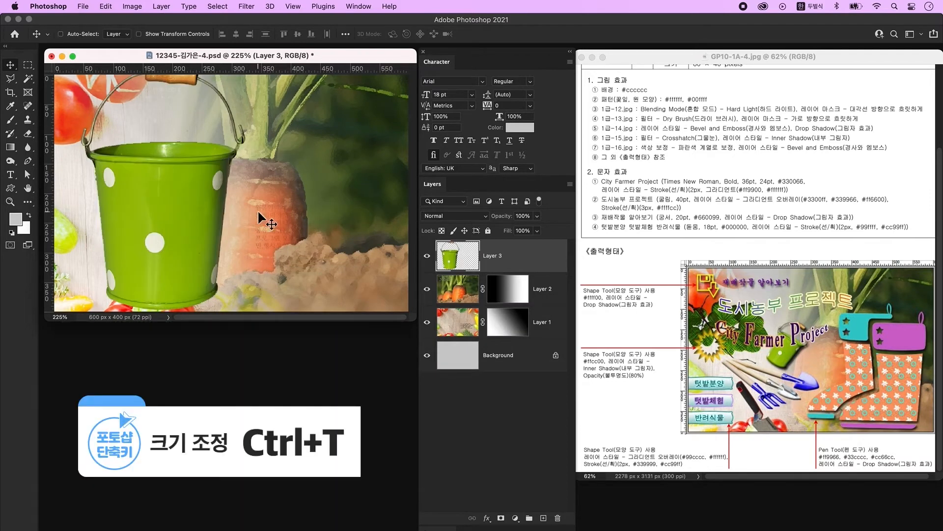
pyautogui.hotkey('ctrl', 't')
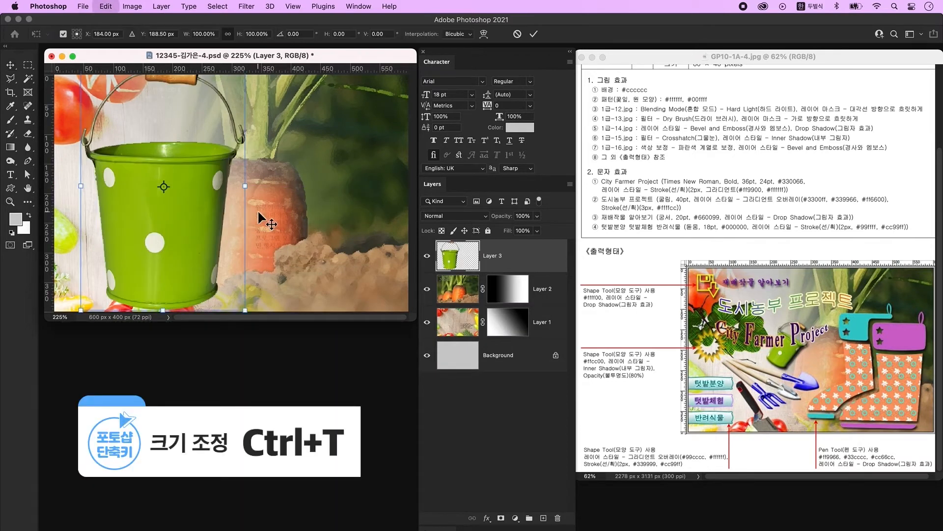
pyautogui.moveTo(241, 185); pyautogui.dragTo(182, 208)
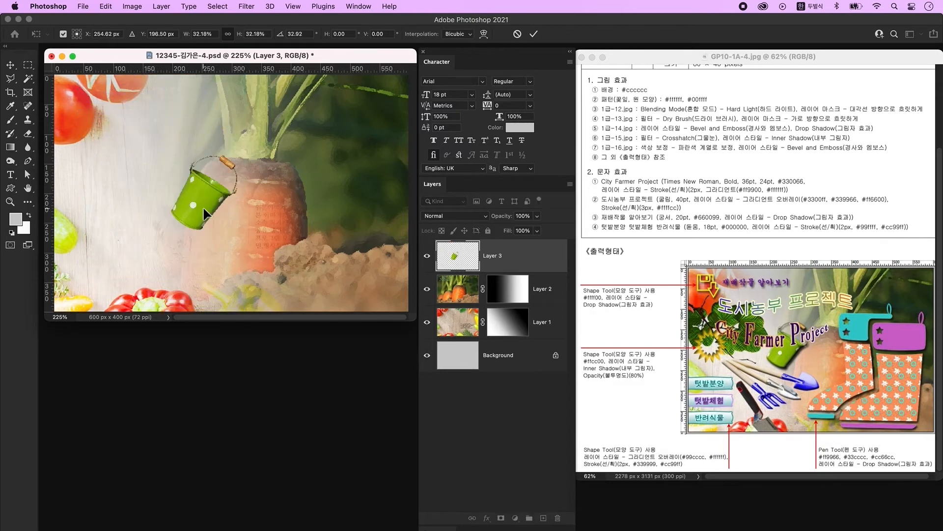
pyautogui.press('Return')
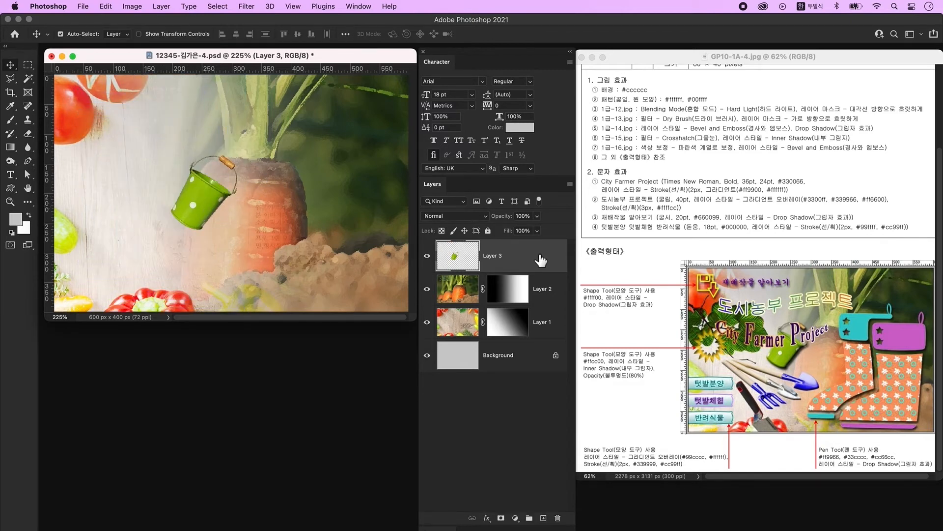
# - Add Bevel & Emboss and a Multiply Drop Shadow to Layer 3's bucket
pyautogui.doubleClick(544, 262)
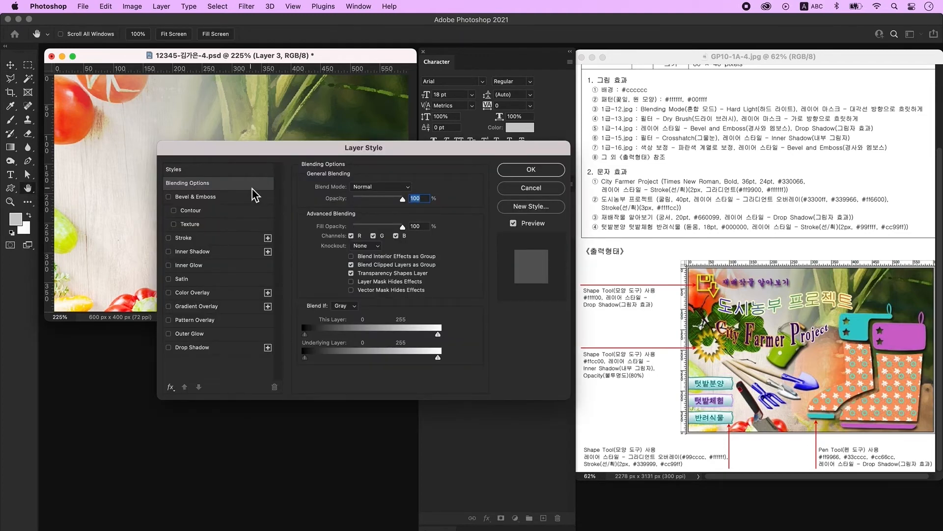
pyautogui.click(225, 198)
pyautogui.click(227, 348)
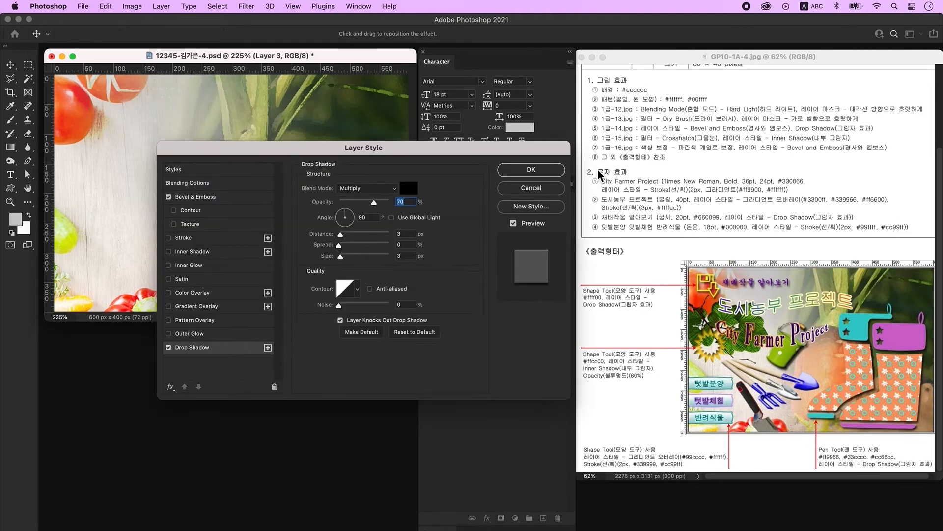
pyautogui.click(531, 171)
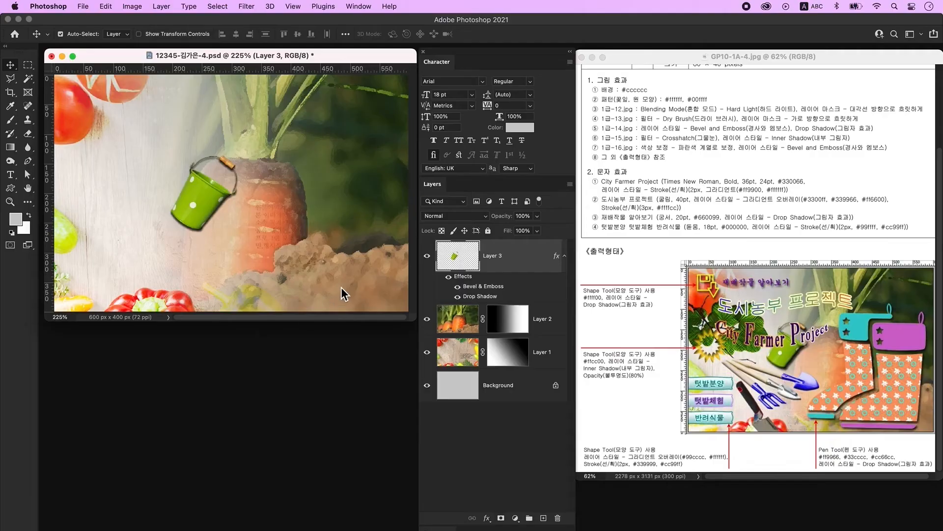
# - Open 1급-15.jpg and unlock its Background as Layer 0
pyautogui.press('super+o')
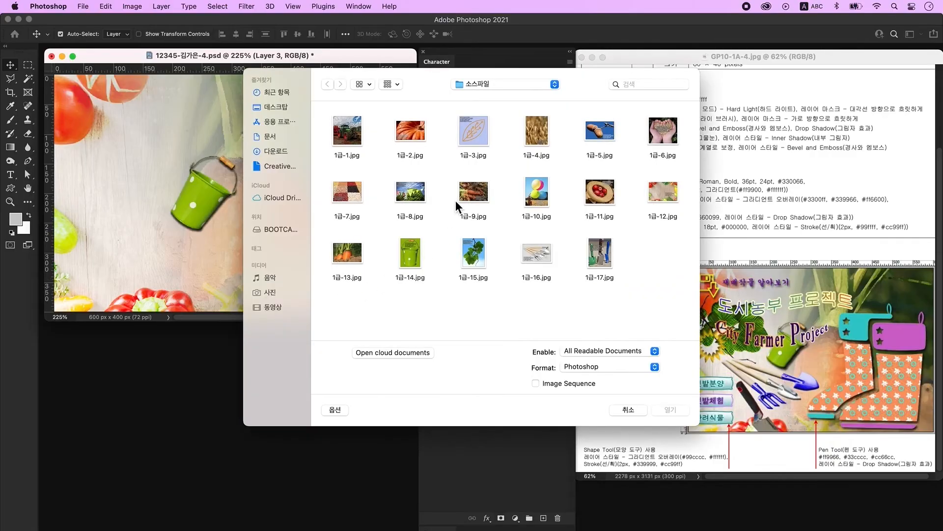
pyautogui.click(663, 409)
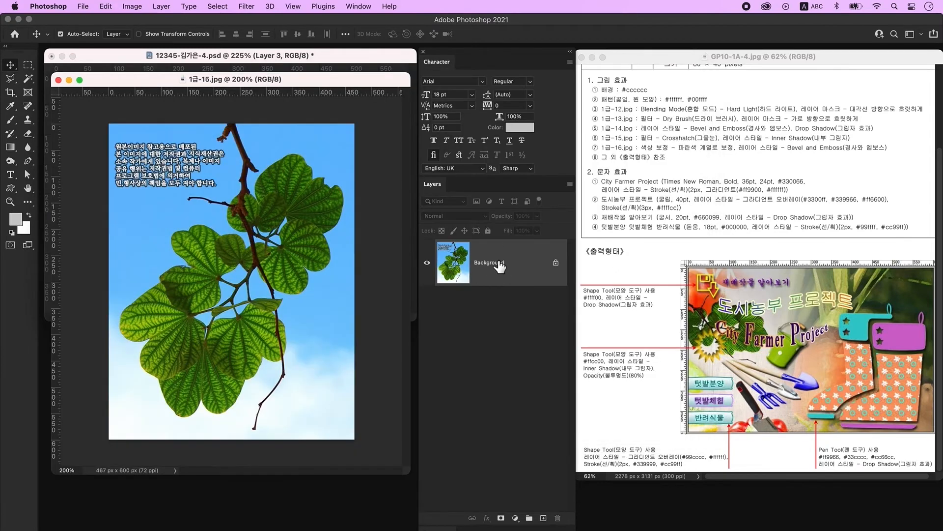
pyautogui.doubleClick(533, 265)
pyautogui.click(569, 282)
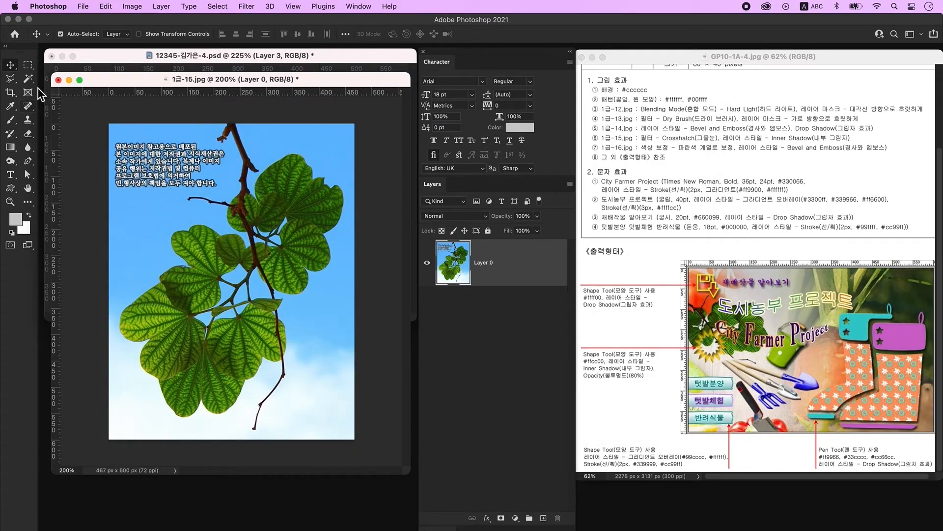
# - Delete the blue sky and the small sky gaps between the leaves with the Magic Wand
pyautogui.click(29, 77)
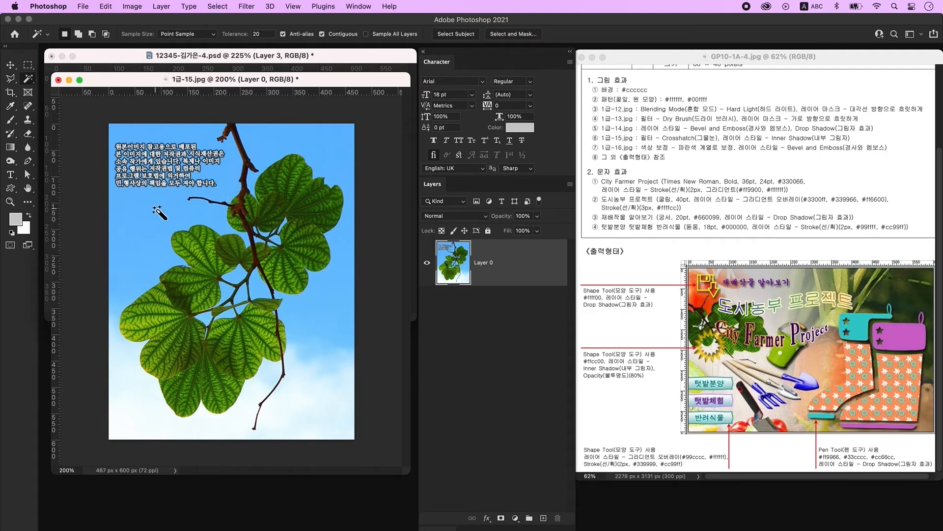
pyautogui.click(155, 209)
pyautogui.press('Delete')
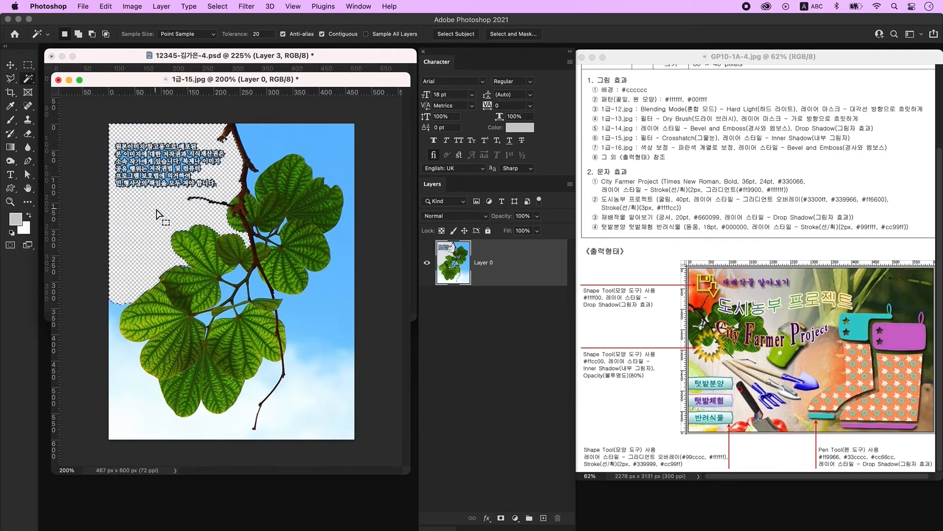
pyautogui.keyDown('shift'); pyautogui.click(130, 400); pyautogui.keyUp('shift')
pyautogui.keyDown('shift'); pyautogui.click(319, 358); pyautogui.keyUp('shift')
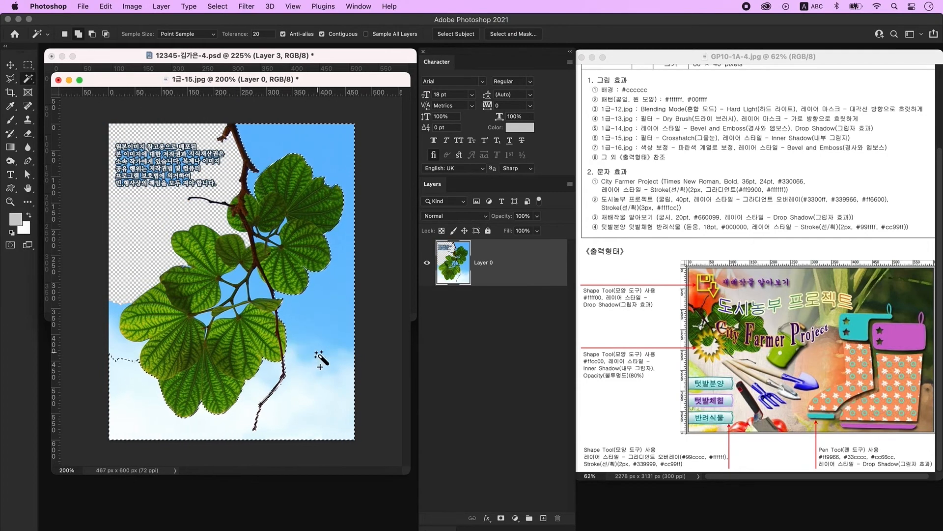
pyautogui.press('Delete')
pyautogui.click(244, 291)
pyautogui.keyDown('shift'); pyautogui.click(242, 291); pyautogui.keyUp('shift')
pyautogui.keyDown('shift'); pyautogui.click(227, 293); pyautogui.keyUp('shift')
pyautogui.press('Delete')
pyautogui.press('super+d')
# - Remove the remaining blue gaps among the leaves with Quick Selection
pyautogui.rightClick(28, 78)
pyautogui.click(73, 84)
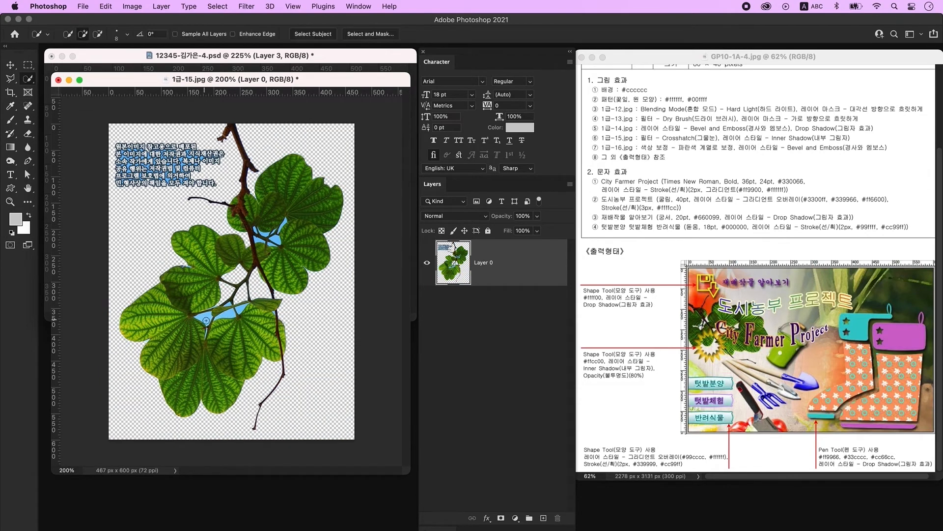
pyautogui.moveTo(224, 317); pyautogui.dragTo(239, 310)
pyautogui.press('Delete')
pyautogui.press('super+d')
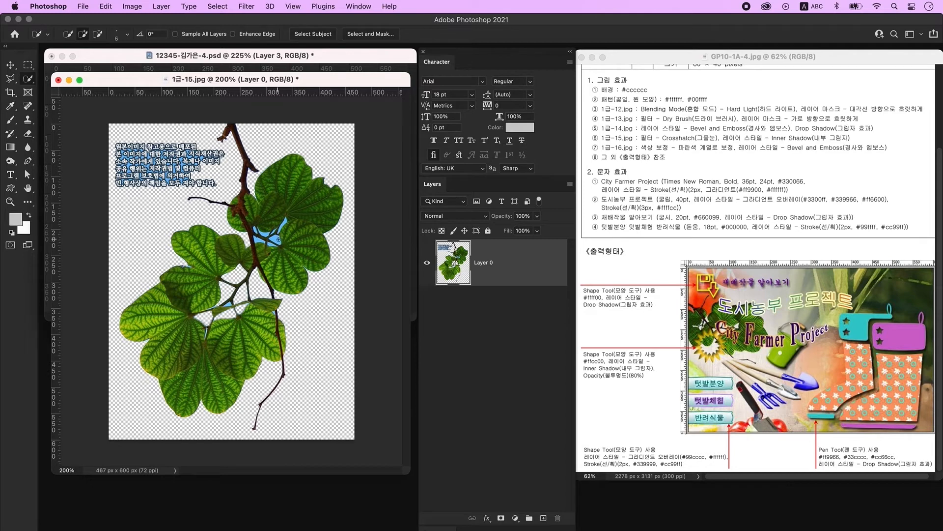
pyautogui.moveTo(275, 232); pyautogui.dragTo(284, 223)
pyautogui.keyDown('alt'); pyautogui.click(276, 234); pyautogui.keyUp('alt')
pyautogui.press('Delete')
pyautogui.press('super+d')
pyautogui.click(258, 240)
pyautogui.press('super+d')
# - Delete the copyright text at the upper left with a rectangular marquee
pyautogui.click(28, 65)
pyautogui.moveTo(232, 191); pyautogui.dragTo(109, 133)
pyautogui.press('Delete')
pyautogui.press('super+d')
# - Drag the cut-out leafy branch into the poster as a new layer
pyautogui.click(10, 65)
pyautogui.moveTo(128, 80); pyautogui.dragTo(150, 231)
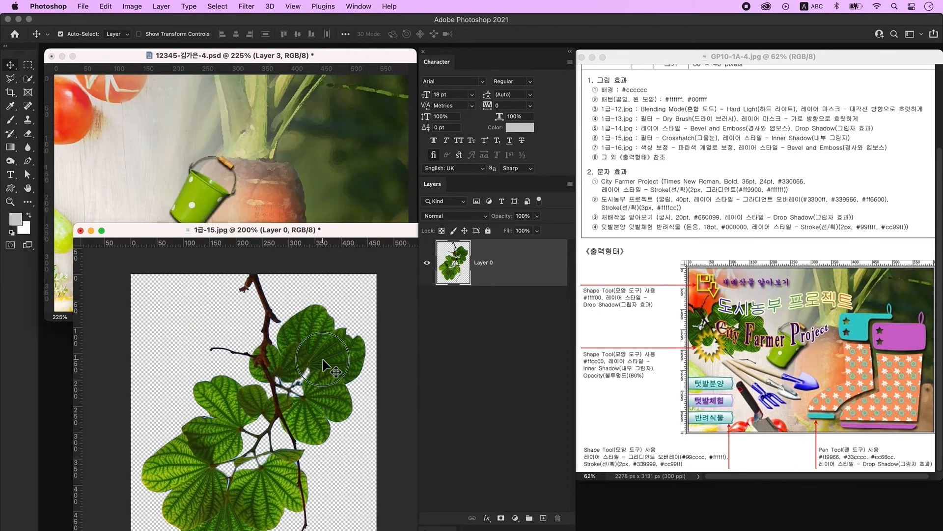
pyautogui.moveTo(314, 344); pyautogui.dragTo(184, 174)
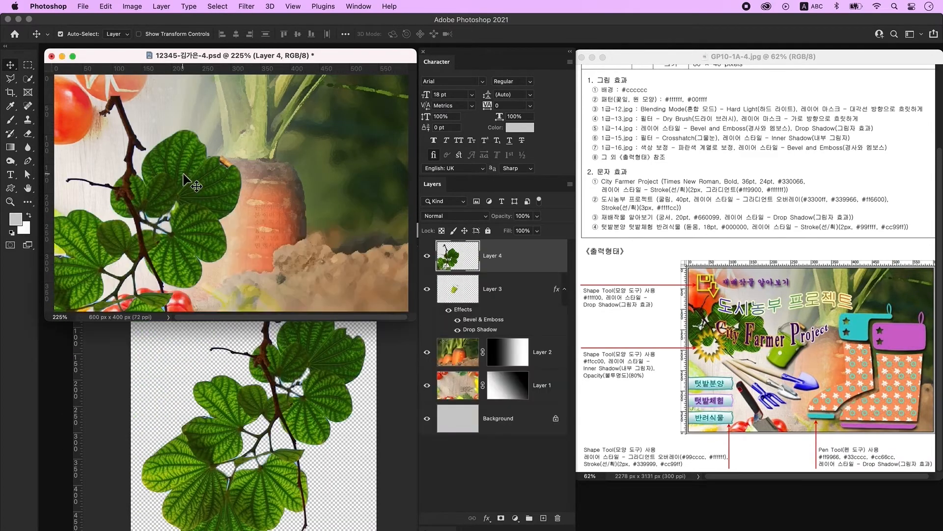
# - Close 1급-15.jpg without saving
pyautogui.click(318, 441)
pyautogui.click(80, 230)
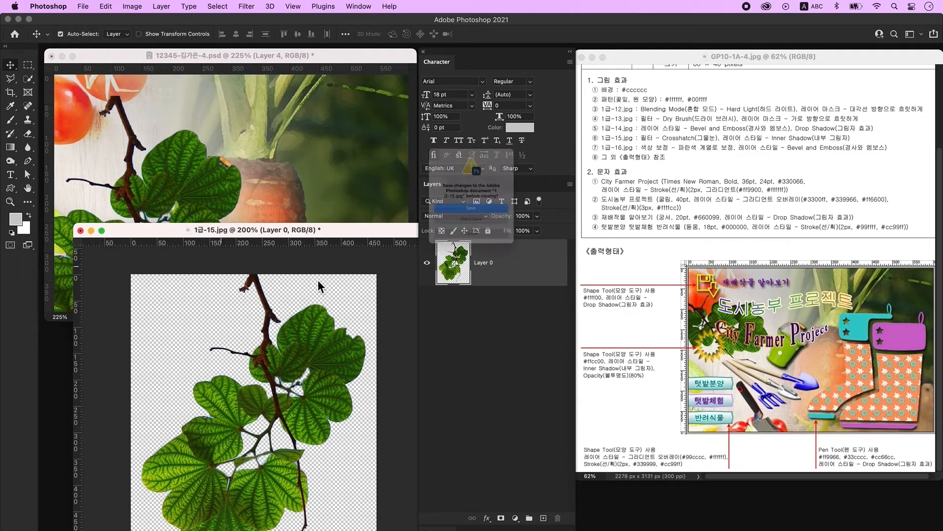
pyautogui.click(497, 231)
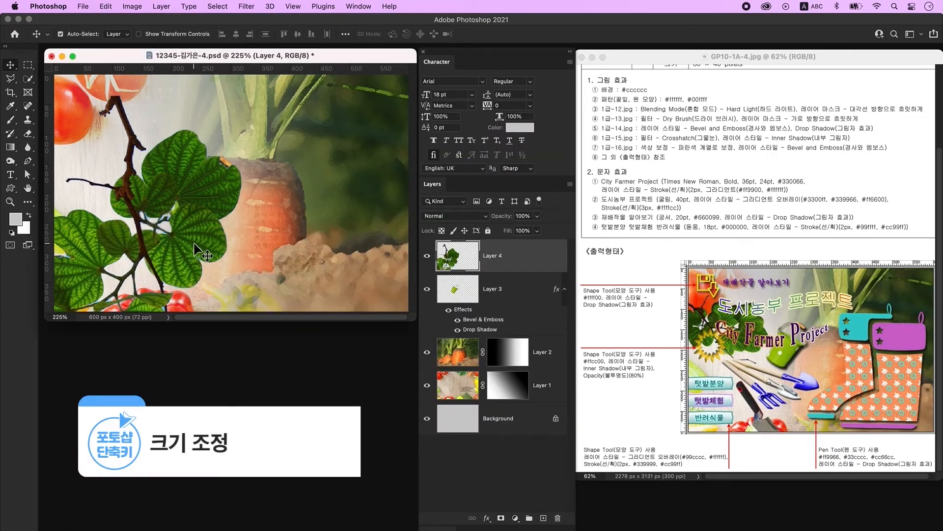
# - Flip Layer 4's leaves vertically, move them upper left, narrow to about half width and rotate about 115°
pyautogui.press('super+t')
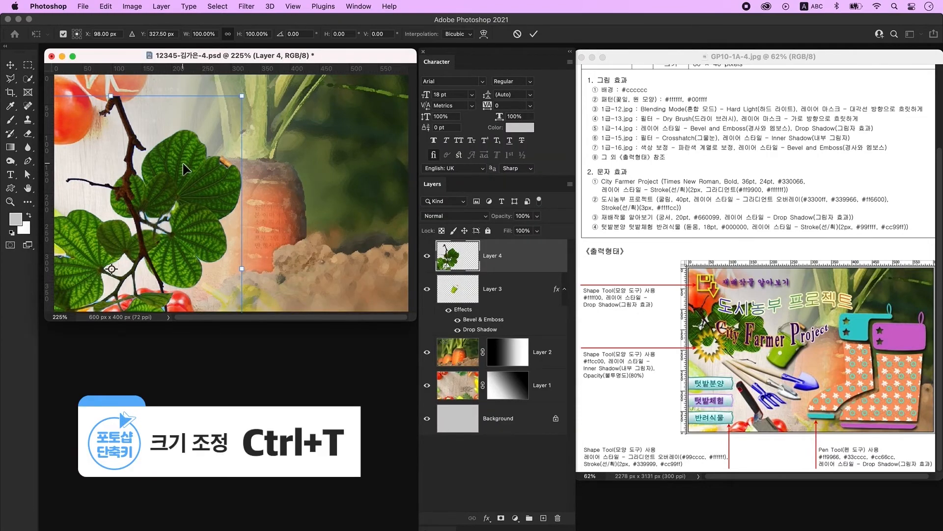
pyautogui.rightClick(191, 167)
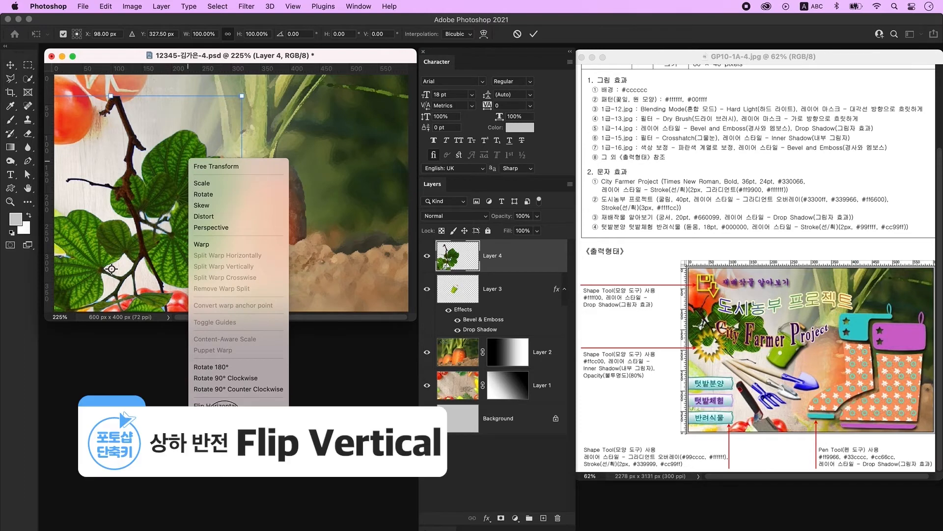
pyautogui.click(216, 402)
pyautogui.moveTo(156, 222); pyautogui.dragTo(318, 86)
pyautogui.moveTo(335, 201); pyautogui.dragTo(221, 199)
pyautogui.moveTo(235, 90); pyautogui.dragTo(185, 382)
pyautogui.press('Return')
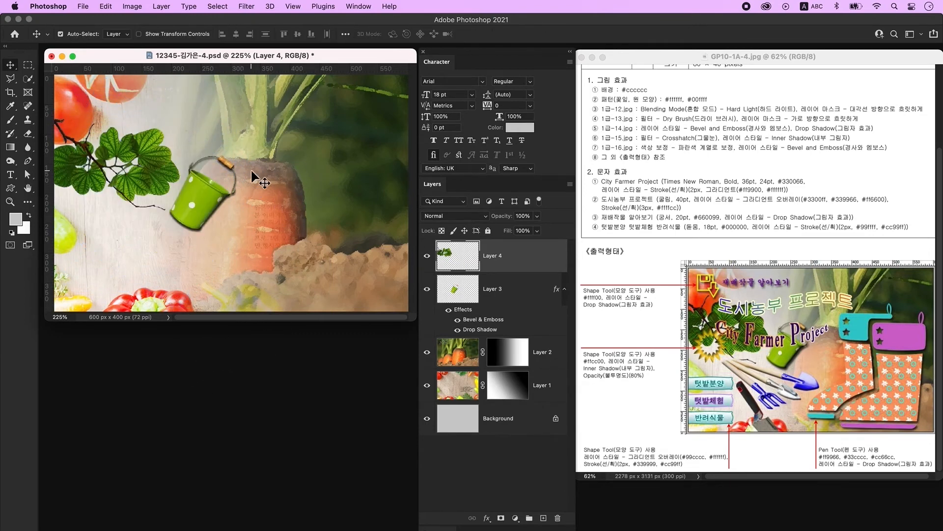
# - Apply the Crosshatch filter from the Filter Gallery to the Layer 4 leaves
pyautogui.click(246, 5)
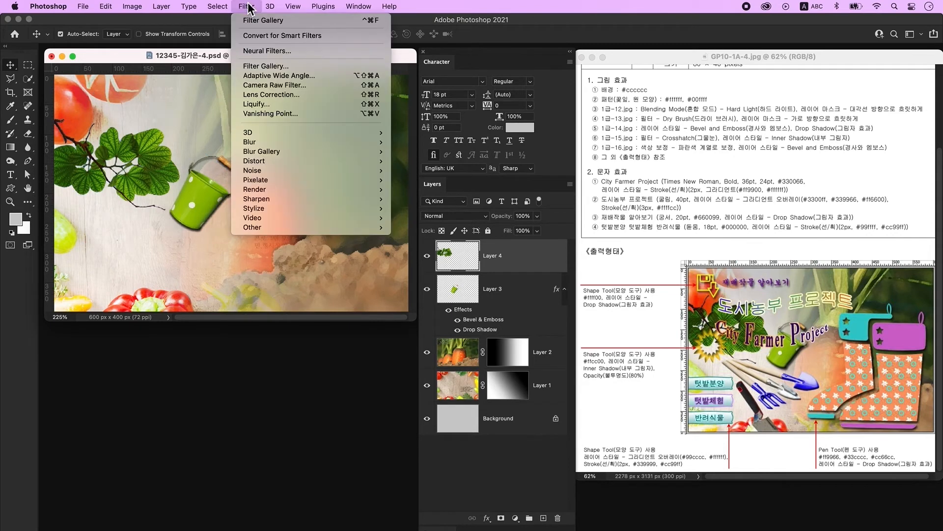
pyautogui.click(265, 69)
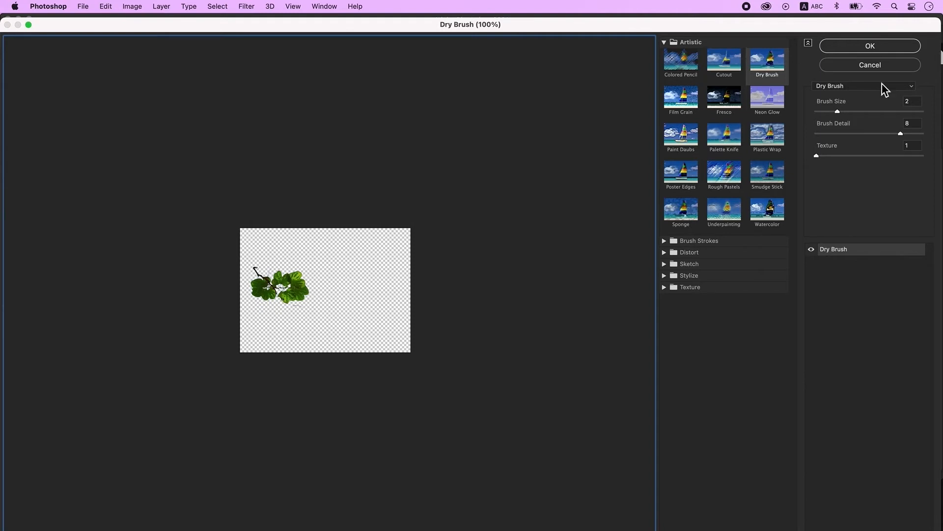
pyautogui.click(836, 88)
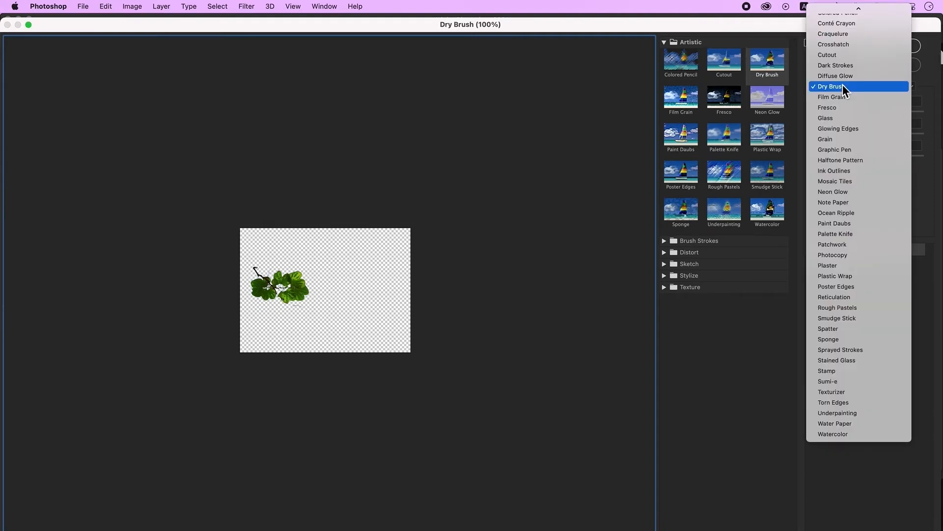
pyautogui.scroll(5, 842, 85)
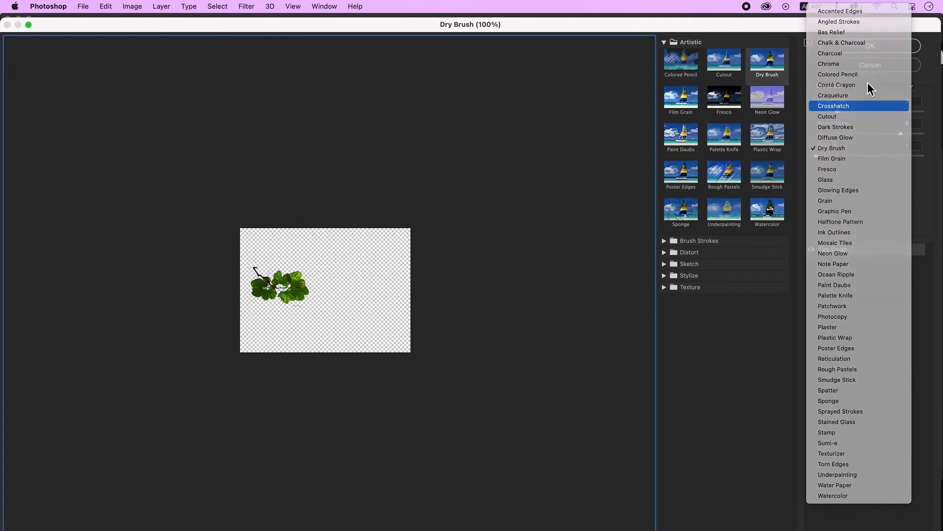
pyautogui.click(865, 46)
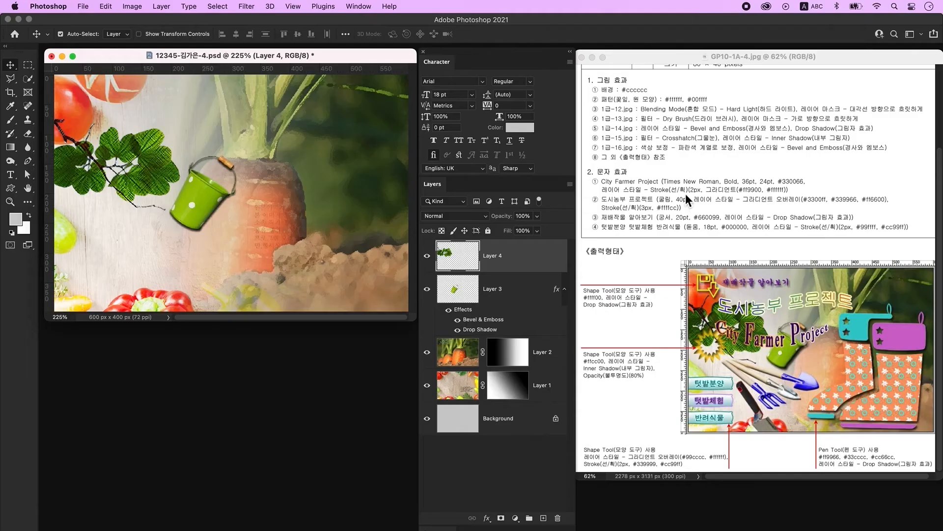
pyautogui.doubleClick(544, 260)
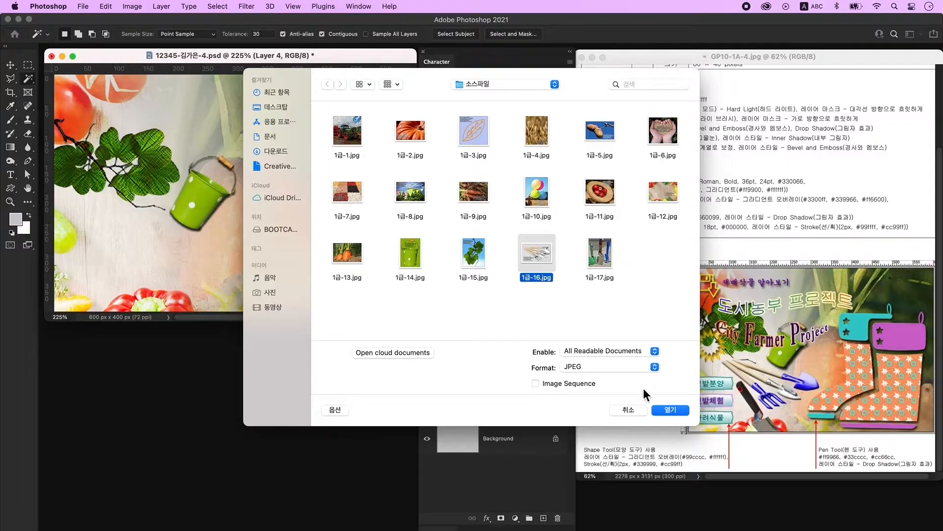
# - Open the 1급-16.jpg garden tools image and try selecting its plain background
pyautogui.click(666, 408)
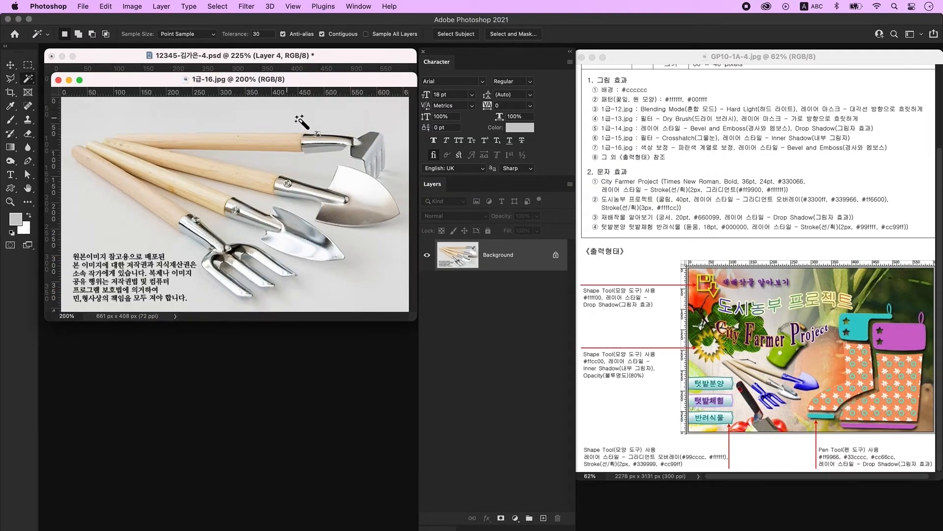
pyautogui.moveTo(32, 81)
pyautogui.mouseDown()
pyautogui.moveTo(66, 92)
pyautogui.moveTo(66, 102)
pyautogui.mouseUp()
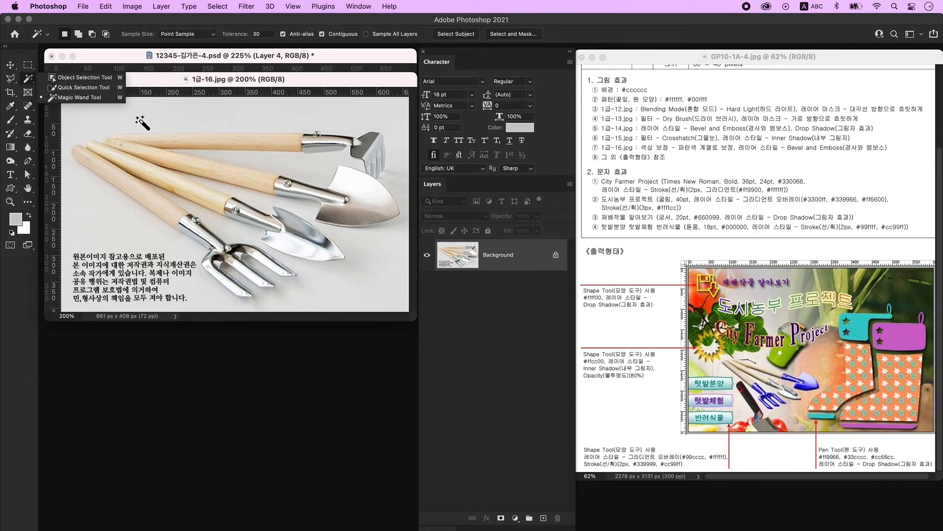
pyautogui.click(113, 126)
pyautogui.press('super+d')
pyautogui.hotkey('shift', 'w')
pyautogui.hotkey('shift', 'w')
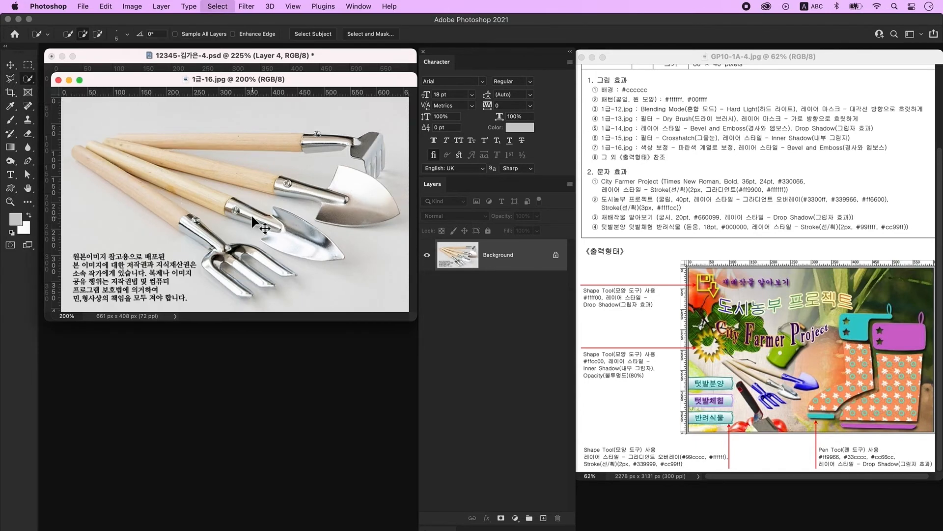
# - Trace a Pen path along the tool handles, around the fork's prongs and the small trowel blade
pyautogui.click(28, 161)
pyautogui.click(84, 147)
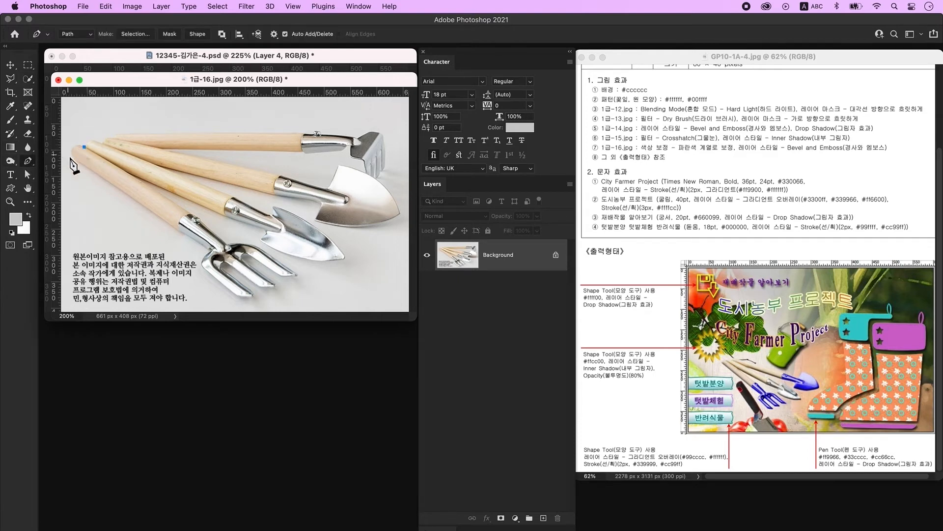
pyautogui.click(86, 167)
pyautogui.click(208, 248)
pyautogui.click(211, 251)
pyautogui.click(204, 258)
pyautogui.moveTo(210, 273); pyautogui.dragTo(278, 282)
pyautogui.click(237, 294)
pyautogui.click(255, 293)
pyautogui.click(220, 269)
pyautogui.click(260, 287)
pyautogui.click(242, 261)
pyautogui.click(280, 274)
pyautogui.moveTo(248, 254); pyautogui.dragTo(204, 250)
pyautogui.click(266, 252)
pyautogui.keyDown('alt'); pyautogui.click(227, 244); pyautogui.keyUp('alt')
pyautogui.click(198, 219)
pyautogui.click(136, 178)
pyautogui.click(222, 214)
pyautogui.click(259, 227)
pyautogui.click(266, 230)
pyautogui.click(261, 240)
pyautogui.click(275, 249)
pyautogui.click(280, 252)
pyautogui.moveTo(332, 260); pyautogui.dragTo(300, 215)
pyautogui.click(342, 257)
pyautogui.click(274, 207)
pyautogui.click(276, 214)
# - Continue the path around the large trowel and rake head, closing it at the handle end
pyautogui.click(267, 214)
pyautogui.click(235, 199)
pyautogui.click(160, 167)
pyautogui.click(272, 194)
pyautogui.click(308, 198)
pyautogui.click(321, 206)
pyautogui.click(315, 221)
pyautogui.moveTo(401, 214); pyautogui.dragTo(433, 190)
pyautogui.keyDown('alt'); pyautogui.click(401, 215); pyautogui.keyUp('alt')
pyautogui.moveTo(373, 178); pyautogui.dragTo(350, 166)
pyautogui.keyDown('alt'); pyautogui.click(374, 177); pyautogui.keyUp('alt')
pyautogui.click(378, 175)
pyautogui.click(381, 172)
pyautogui.click(384, 168)
pyautogui.keyDown('alt'); pyautogui.click(375, 132); pyautogui.keyUp('alt')
pyautogui.click(356, 137)
pyautogui.click(323, 135)
pyautogui.click(320, 132)
pyautogui.click(306, 134)
pyautogui.click(146, 132)
pyautogui.click(116, 134)
pyautogui.click(113, 138)
# - Copy the traced tools onto their own layer and hide the original photo
pyautogui.hotkey('ctrl', 'Return')
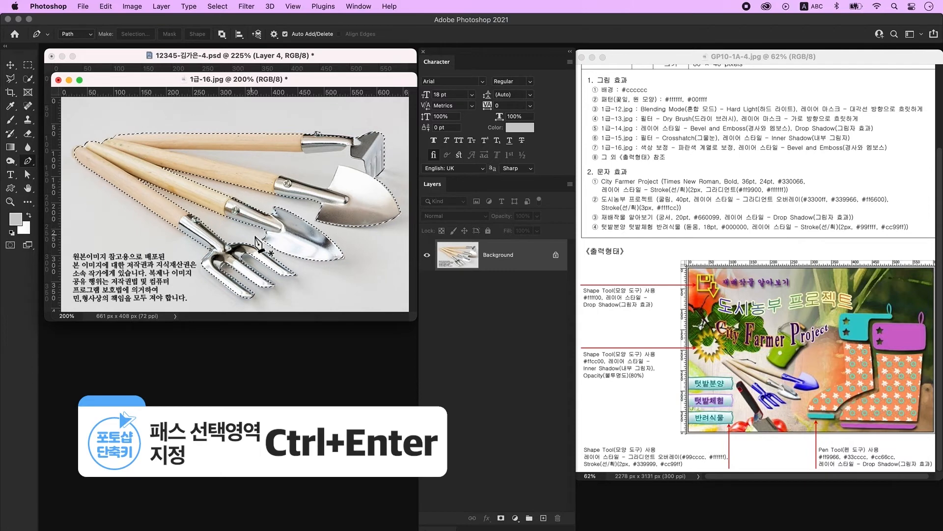
pyautogui.hotkey('ctrl', 'j')
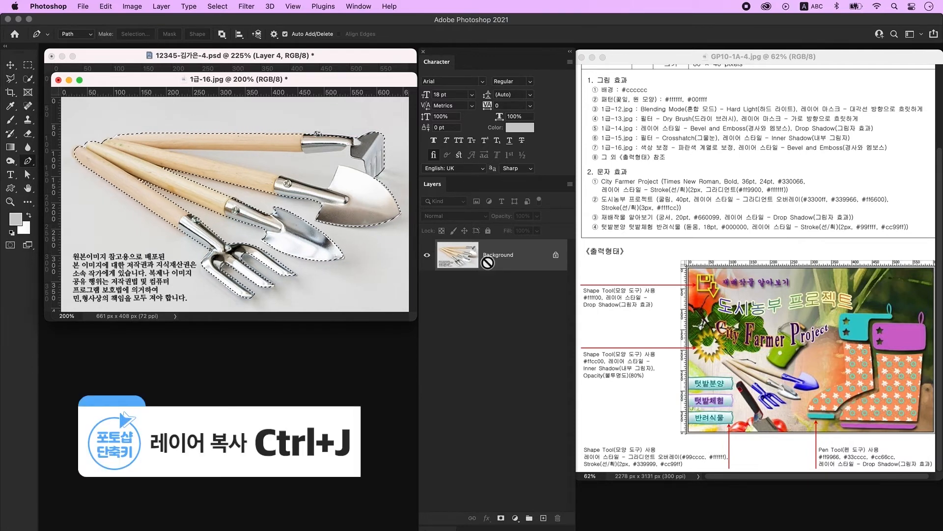
pyautogui.click(428, 289)
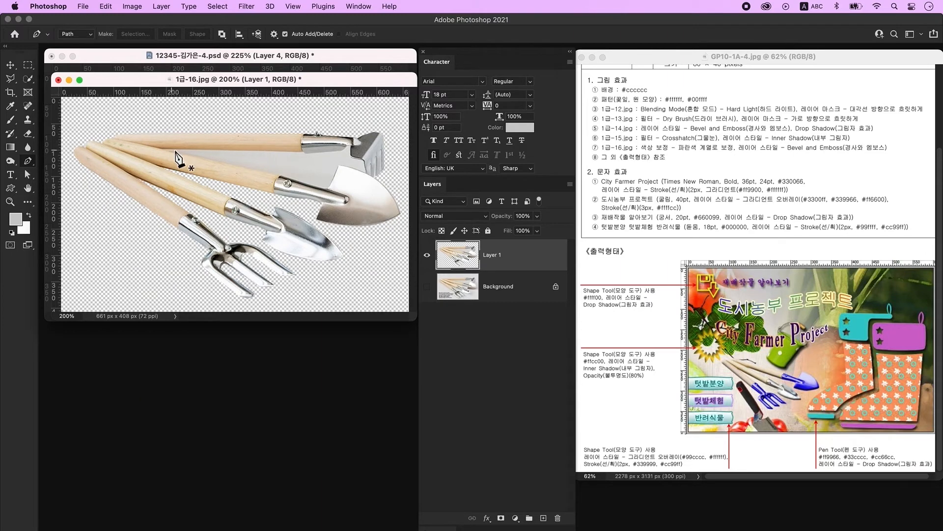
# - Outline the gap between the rake head and shovel with the Pen and delete it
pyautogui.click(164, 149)
pyautogui.click(301, 151)
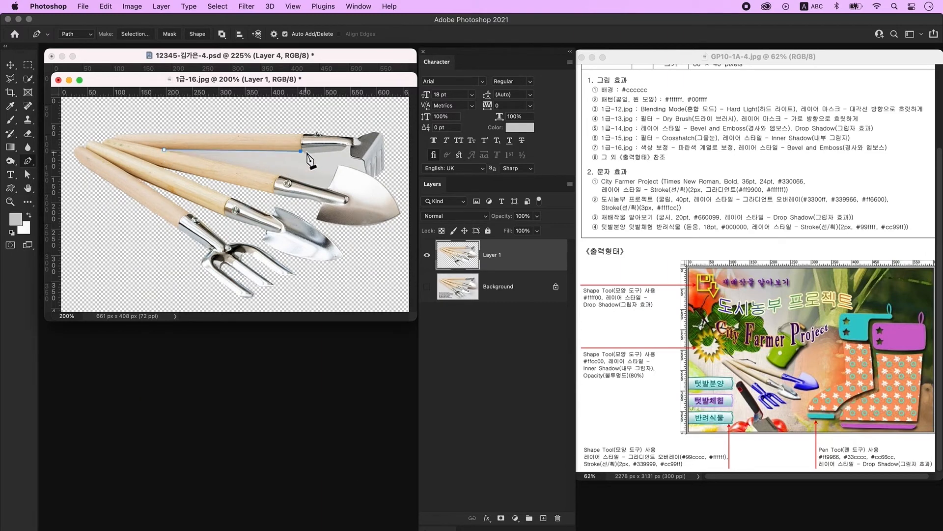
pyautogui.click(341, 150)
pyautogui.click(347, 147)
pyautogui.click(351, 146)
pyautogui.click(351, 153)
pyautogui.click(359, 159)
pyautogui.click(365, 164)
pyautogui.click(366, 172)
pyautogui.moveTo(340, 165); pyautogui.dragTo(337, 168)
pyautogui.click(274, 176)
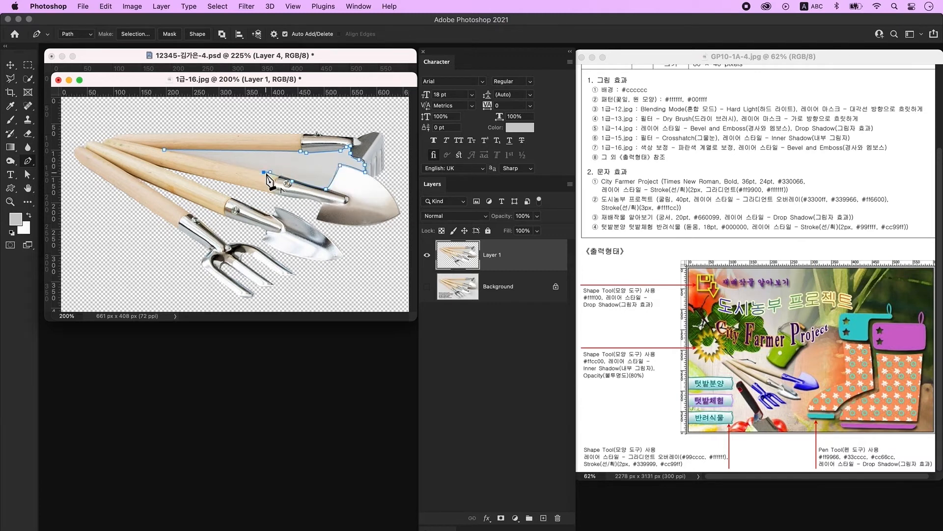
pyautogui.click(165, 149)
pyautogui.hotkey('ctrl', 'Return')
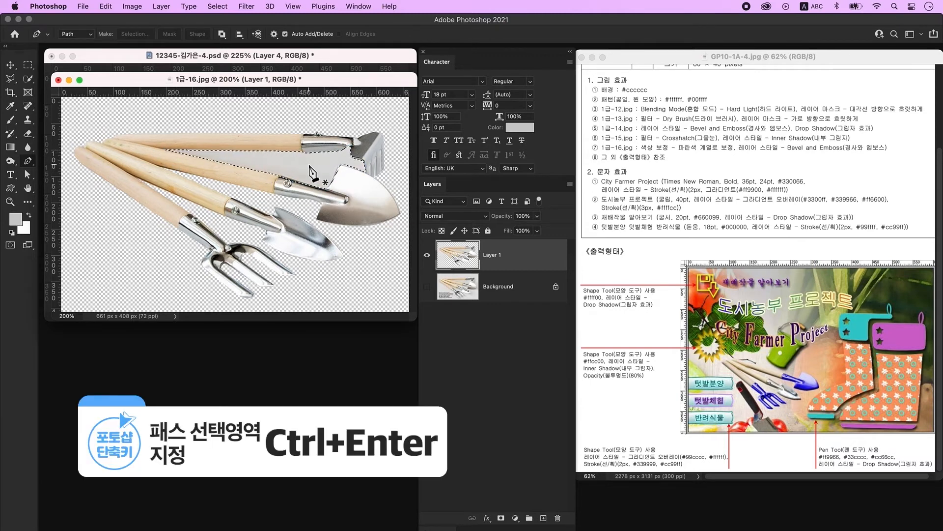
pyautogui.press('Delete')
pyautogui.hotkey('ctrl', 'd')
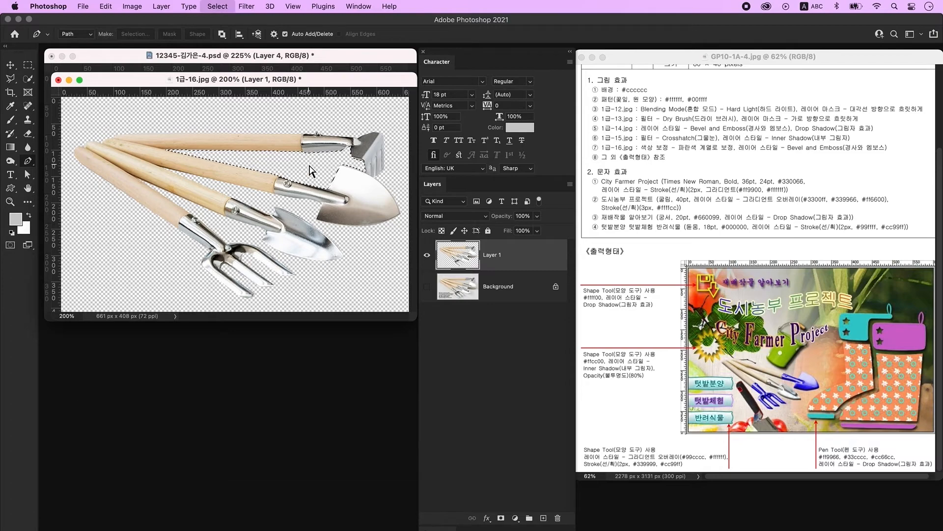
# - Copy the garden tools into the poster, scale them to about 50%, and place them below the bucket
pyautogui.press('v')
pyautogui.moveTo(314, 78); pyautogui.dragTo(314, 298)
pyautogui.moveTo(323, 333); pyautogui.dragTo(285, 224)
pyautogui.click(293, 385)
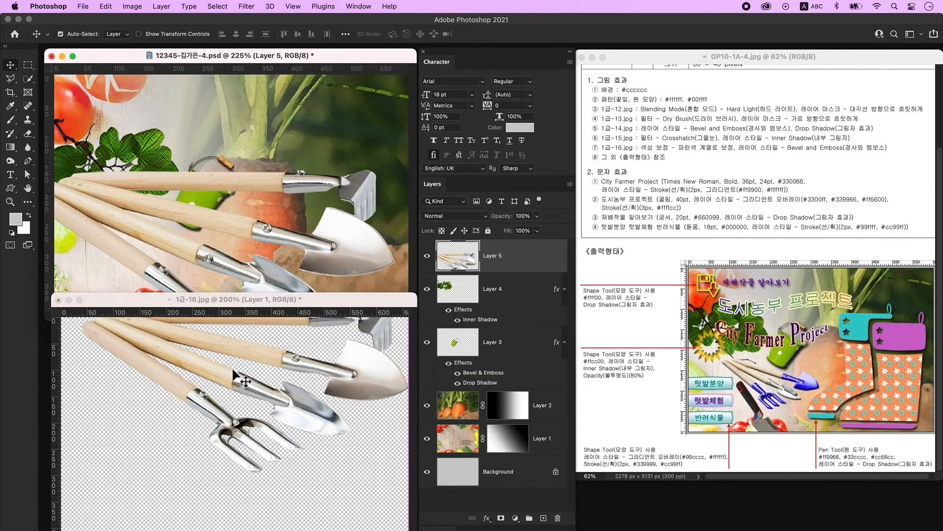
pyautogui.click(59, 299)
pyautogui.moveTo(224, 253); pyautogui.dragTo(219, 228)
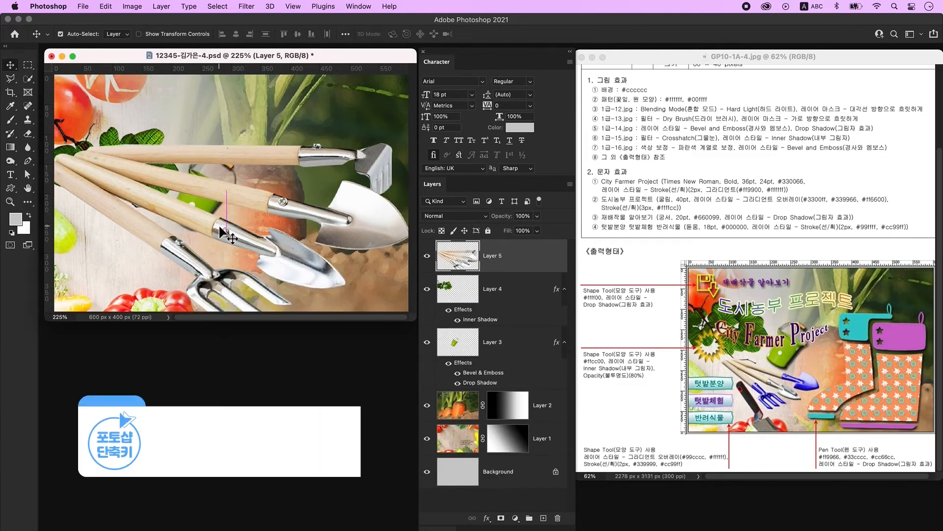
pyautogui.hotkey('ctrl', 't')
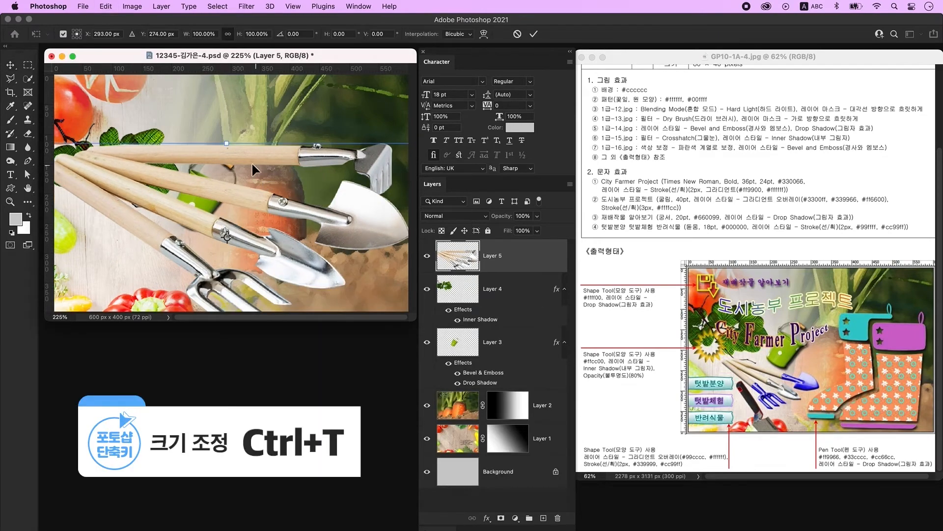
pyautogui.moveTo(231, 148); pyautogui.dragTo(216, 237)
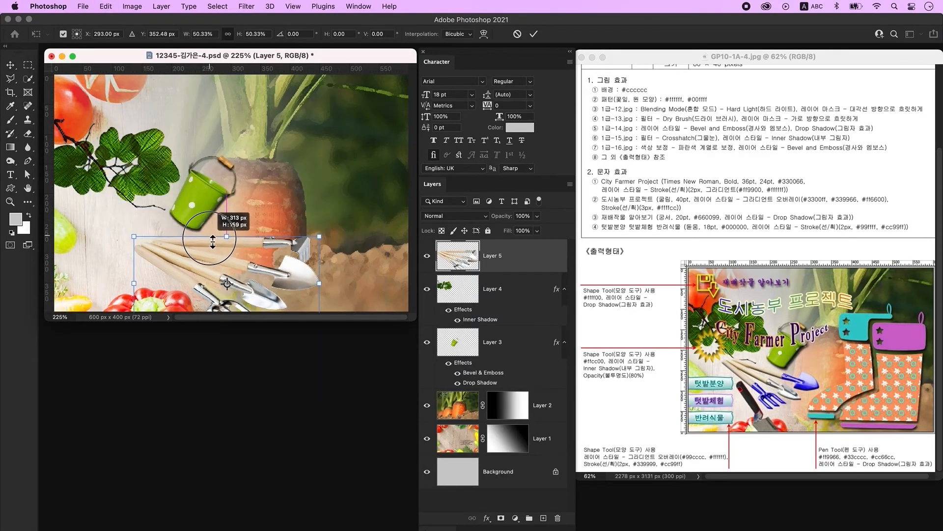
pyautogui.moveTo(261, 285); pyautogui.dragTo(266, 246)
pyautogui.press('Return')
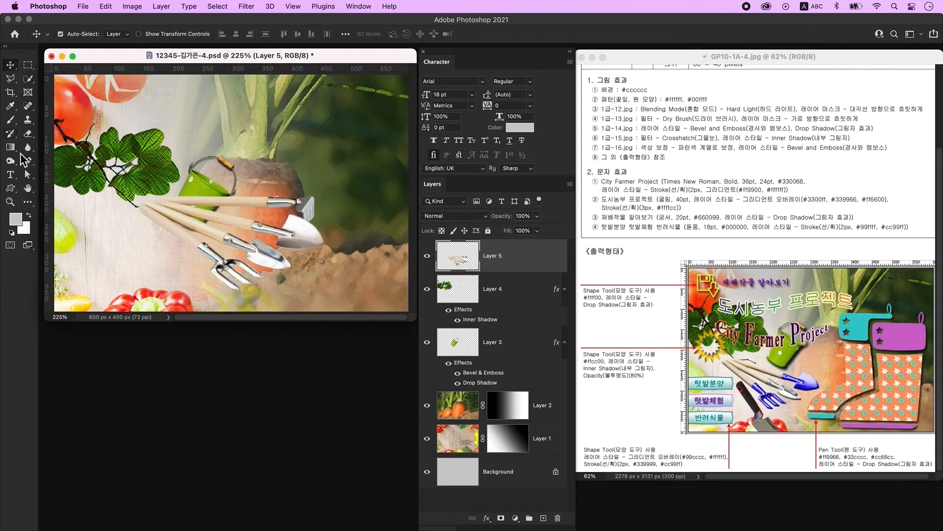
# - Trace the topmost garden tool with the Pen and delete it from the tools layer
pyautogui.click(28, 161)
pyautogui.click(159, 198)
pyautogui.click(187, 204)
pyautogui.click(270, 213)
pyautogui.click(292, 212)
pyautogui.click(300, 216)
pyautogui.click(315, 225)
pyautogui.click(347, 202)
pyautogui.click(159, 198)
pyautogui.hotkey('ctrl', 'Return')
pyautogui.press('Delete')
pyautogui.hotkey('ctrl', 'd')
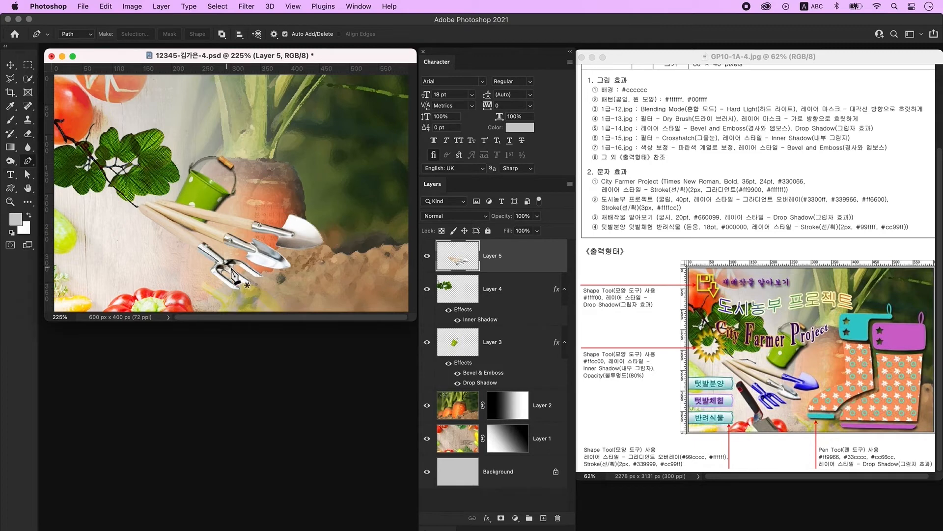
pyautogui.click(28, 80)
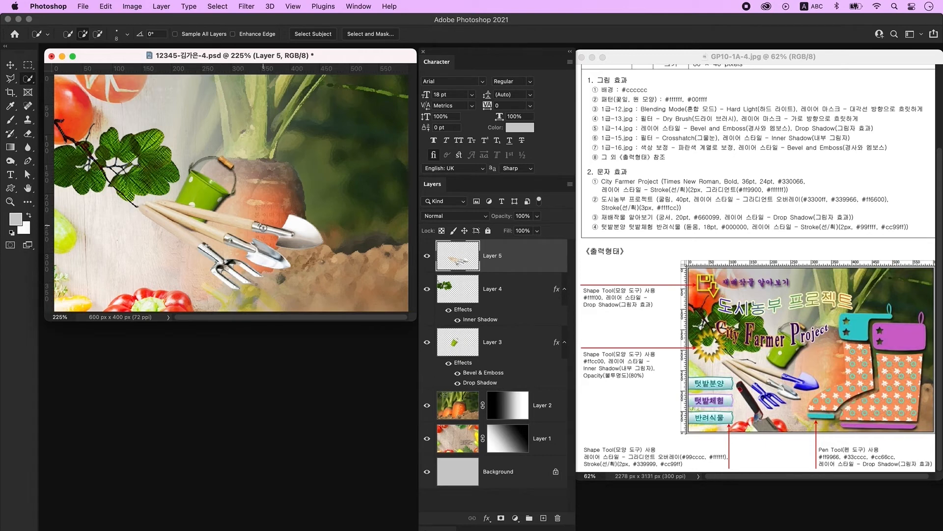
# - Colorize the trowel and fork heads blue with Hue 236 and Saturation +73
pyautogui.moveTo(262, 227)
pyautogui.mouseDown()
pyautogui.moveTo(329, 255)
pyautogui.moveTo(260, 231)
pyautogui.moveTo(221, 257)
pyautogui.moveTo(260, 278)
pyautogui.moveTo(241, 298)
pyautogui.mouseUp()
pyautogui.hotkey('ctrl', 'u')
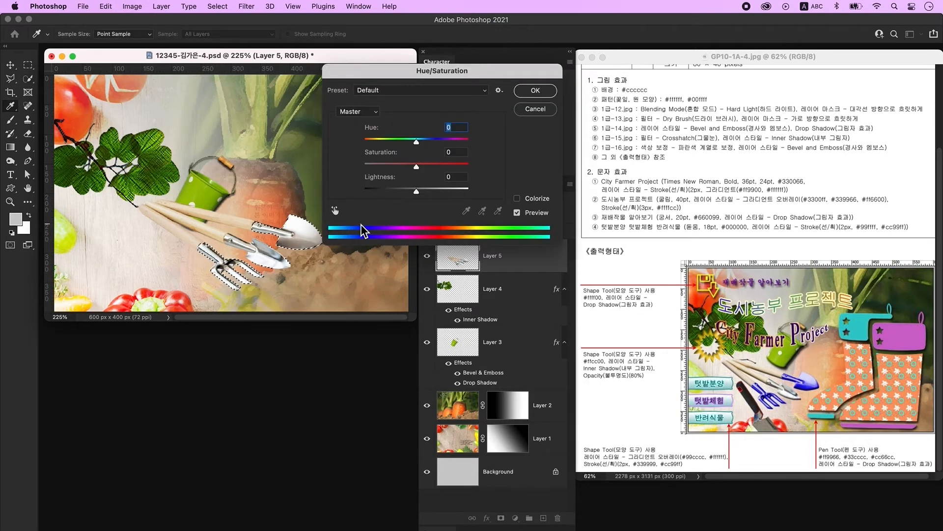
pyautogui.click(540, 201)
pyautogui.moveTo(391, 167); pyautogui.dragTo(438, 150)
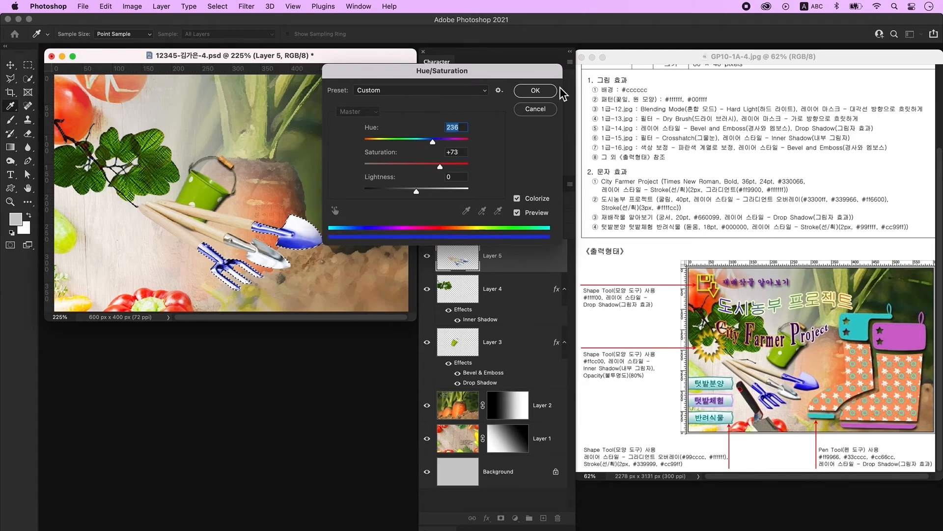
pyautogui.click(536, 90)
pyautogui.press('super+d')
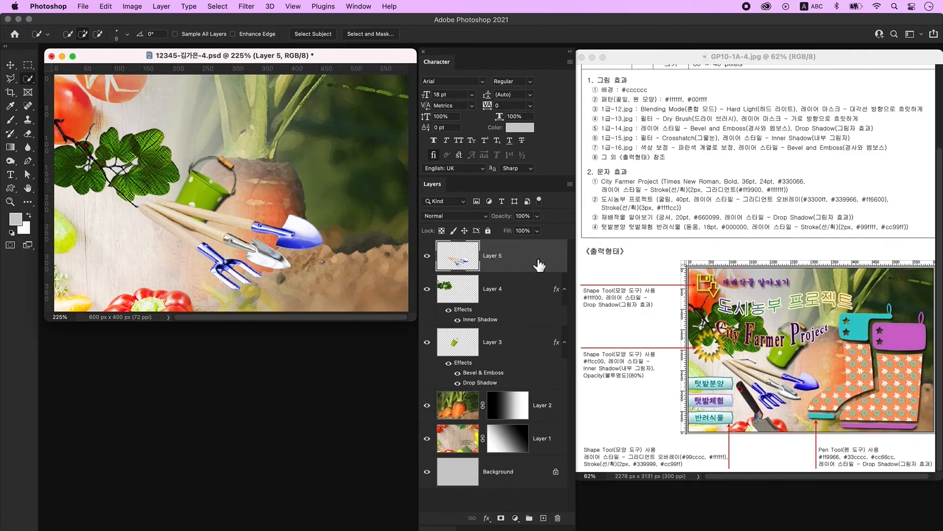
# - Add a Bevel & Emboss effect to the tools layer and shrink it to about 72%
pyautogui.doubleClick(543, 264)
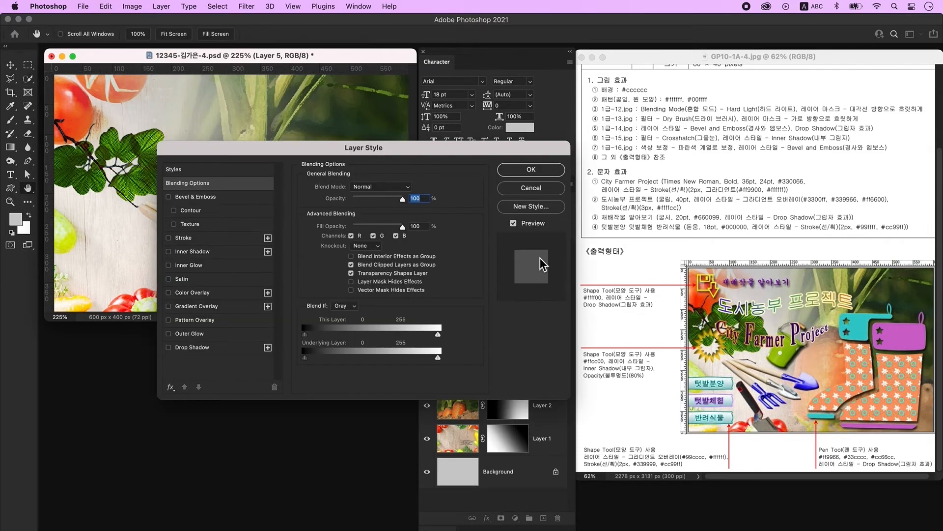
pyautogui.click(231, 198)
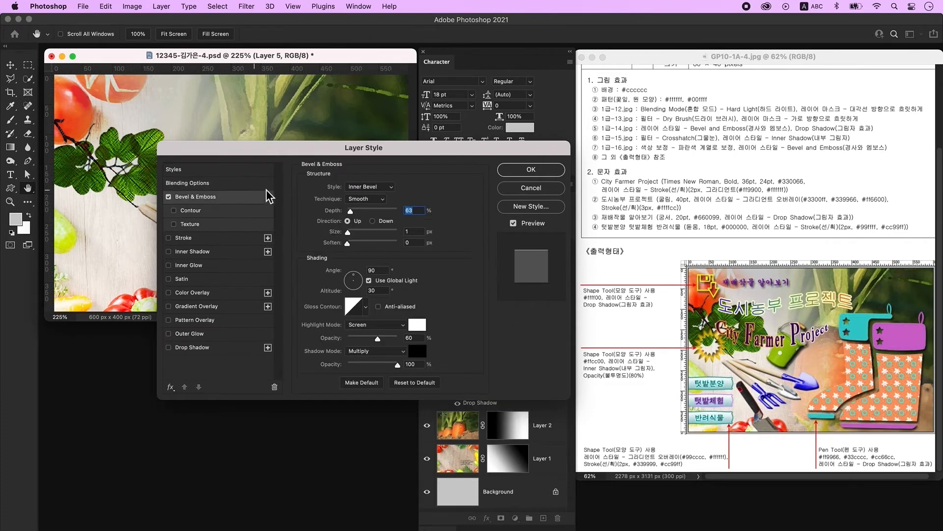
pyautogui.click(521, 170)
pyautogui.hotkey('ctrl', 't')
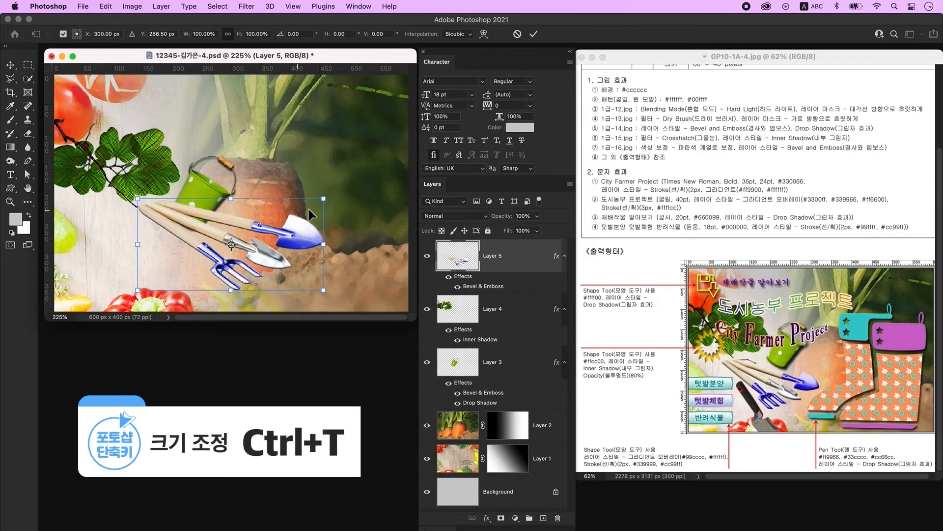
pyautogui.moveTo(327, 248); pyautogui.dragTo(275, 246)
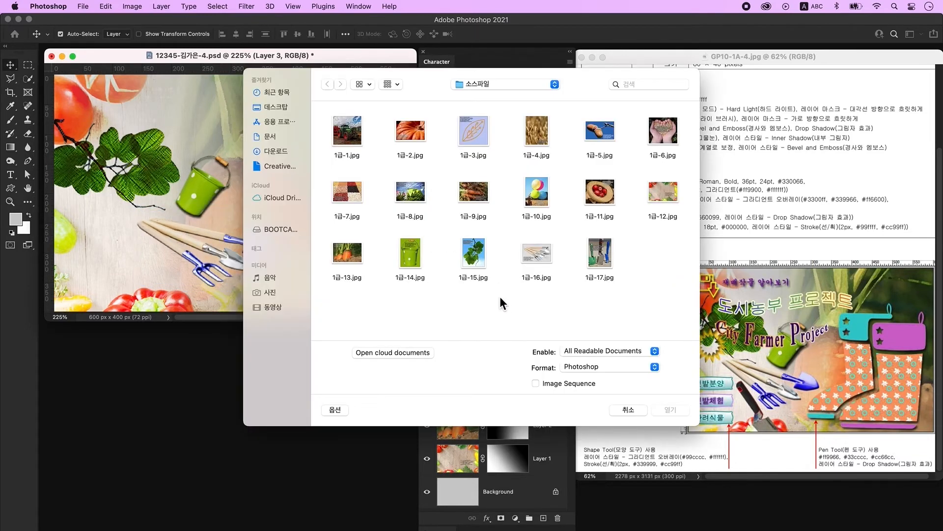
# - Open 1급-17.jpg and Pen-trace the trowel's red handle and down around its blade
pyautogui.click(599, 255)
pyautogui.click(672, 409)
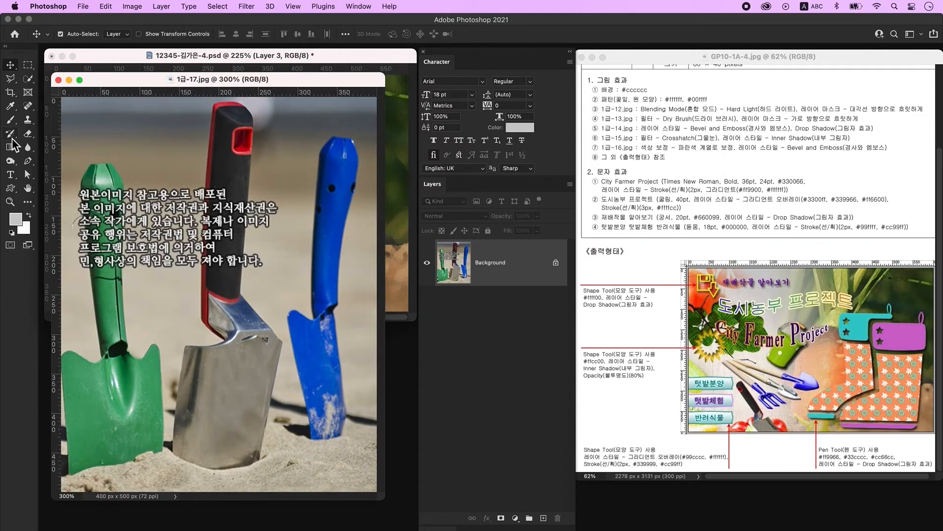
pyautogui.click(32, 163)
pyautogui.click(215, 104)
pyautogui.press('super+z')
pyautogui.click(202, 285)
pyautogui.click(201, 318)
pyautogui.click(223, 340)
pyautogui.moveTo(187, 346); pyautogui.dragTo(157, 344)
pyautogui.keyDown('alt'); pyautogui.click(187, 346); pyautogui.keyUp('alt')
pyautogui.click(184, 356)
pyautogui.click(173, 449)
pyautogui.keyDown('alt'); pyautogui.click(220, 469); pyautogui.keyUp('alt')
# - Close the trowel outline, turn it into a selection, and copy it onto Layer 1
pyautogui.moveTo(219, 469); pyautogui.dragTo(282, 445)
pyautogui.keyDown('alt'); pyautogui.click(260, 457); pyautogui.keyUp('alt')
pyautogui.click(283, 343)
pyautogui.click(272, 328)
pyautogui.click(240, 293)
pyautogui.click(254, 119)
pyautogui.click(234, 102)
pyautogui.click(215, 104)
pyautogui.press('super+Return')
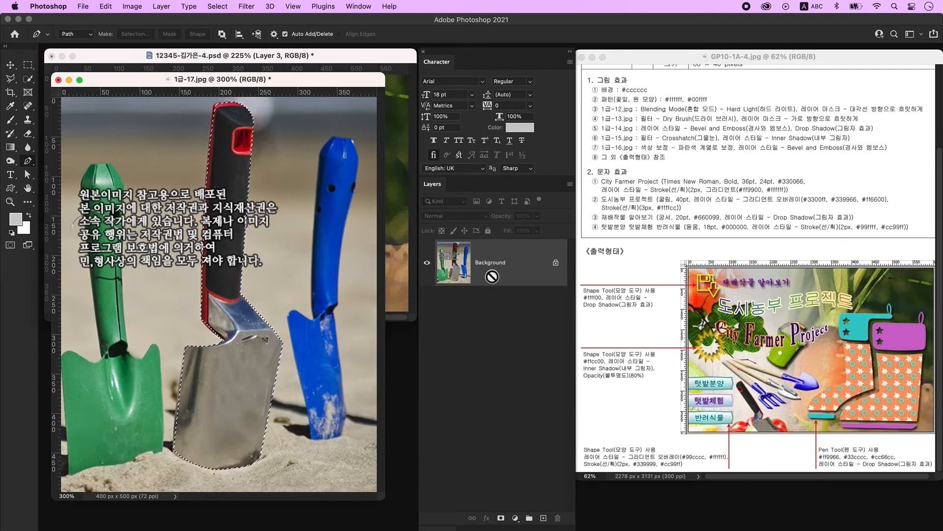
pyautogui.press('super+j')
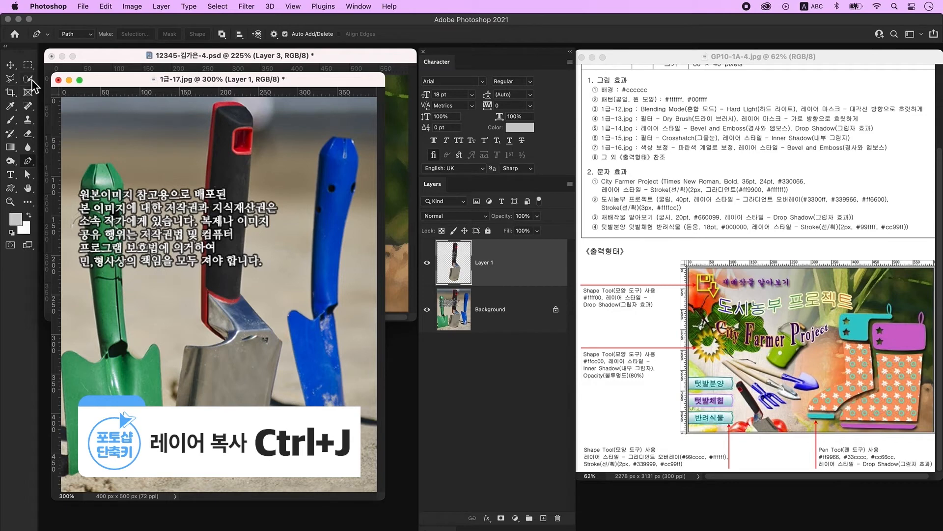
pyautogui.click(9, 66)
pyautogui.moveTo(249, 81); pyautogui.dragTo(277, 363)
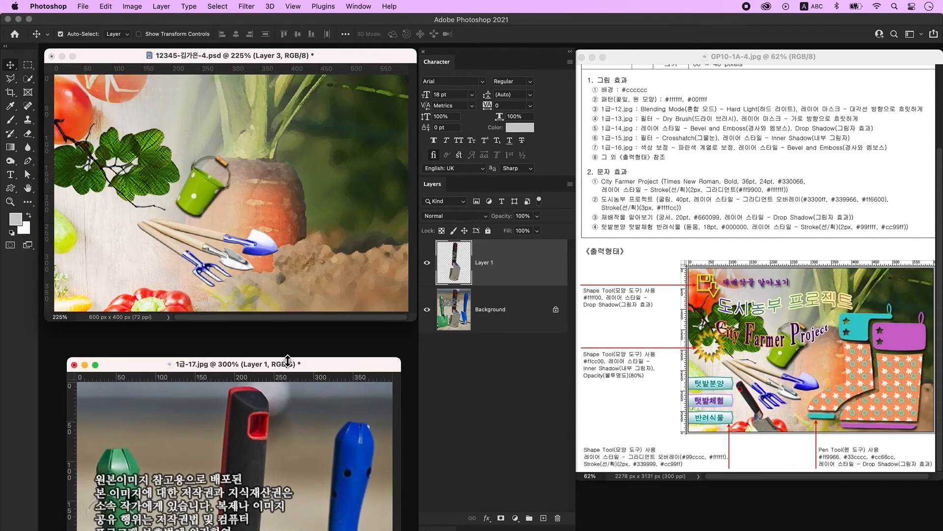
# - Bring the trowel in as Layer 6, scale to ~39%, rotate, flip vertically, and angle it onto the tools
pyautogui.moveTo(251, 447); pyautogui.dragTo(356, 195)
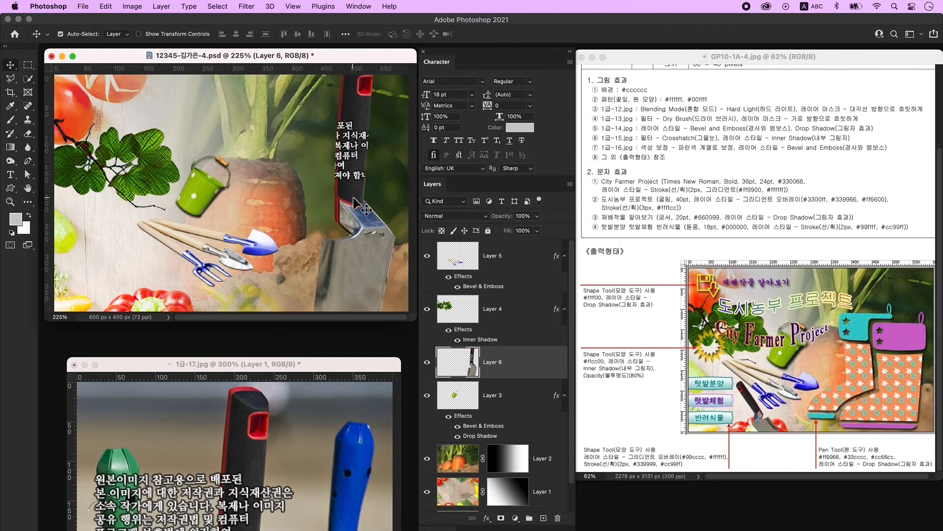
pyautogui.press('super+t')
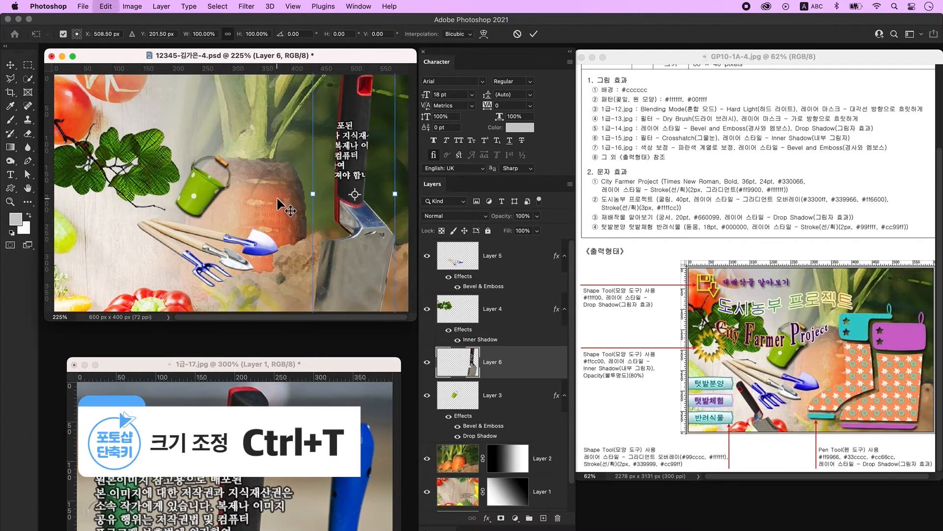
pyautogui.moveTo(313, 198); pyautogui.dragTo(362, 203)
pyautogui.moveTo(355, 134); pyautogui.dragTo(280, 227)
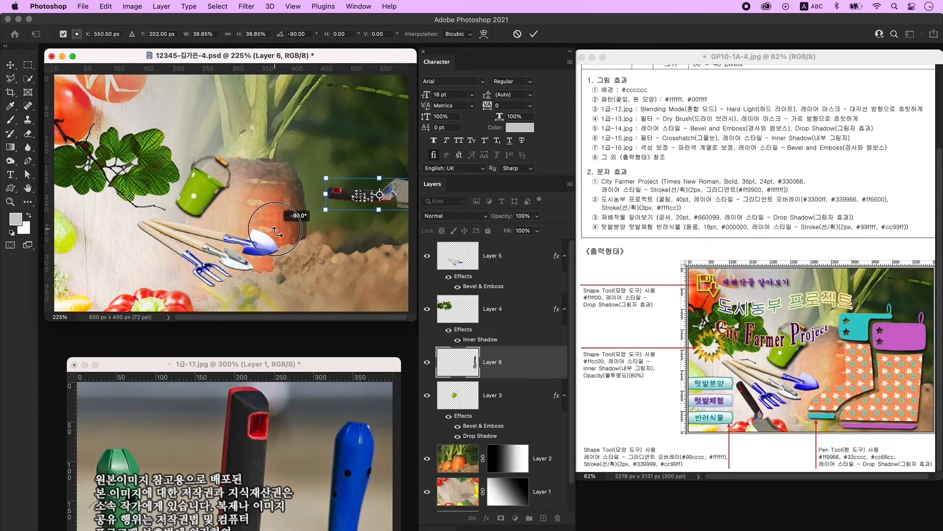
pyautogui.rightClick(353, 199)
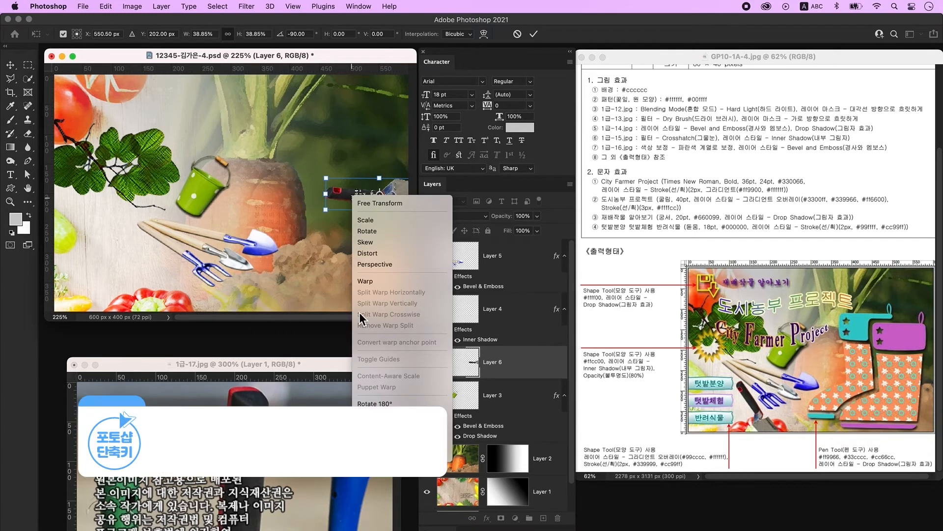
pyautogui.click(378, 453)
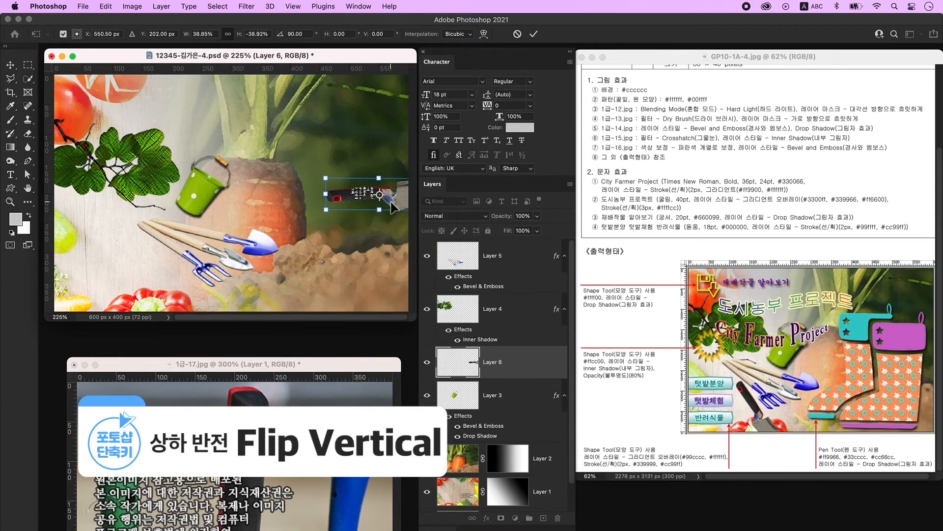
pyautogui.moveTo(393, 206); pyautogui.dragTo(258, 284)
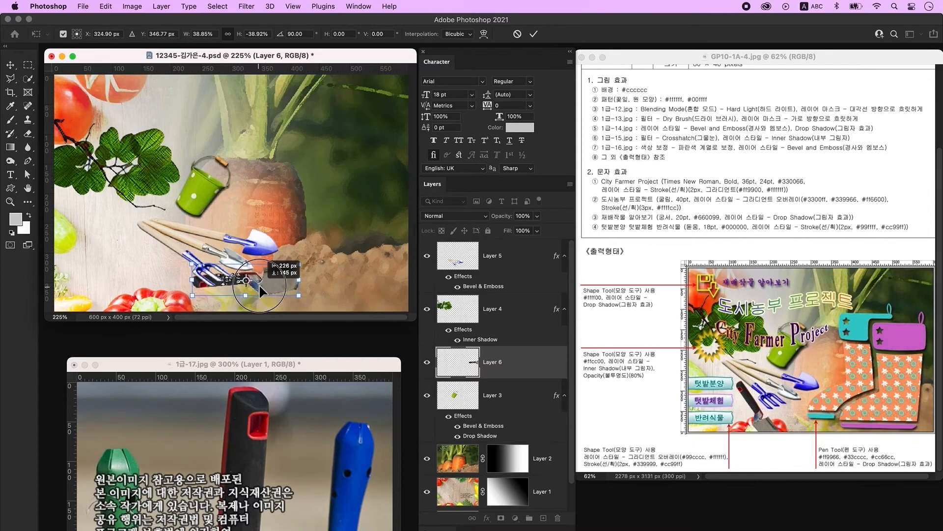
pyautogui.moveTo(329, 296); pyautogui.dragTo(295, 310)
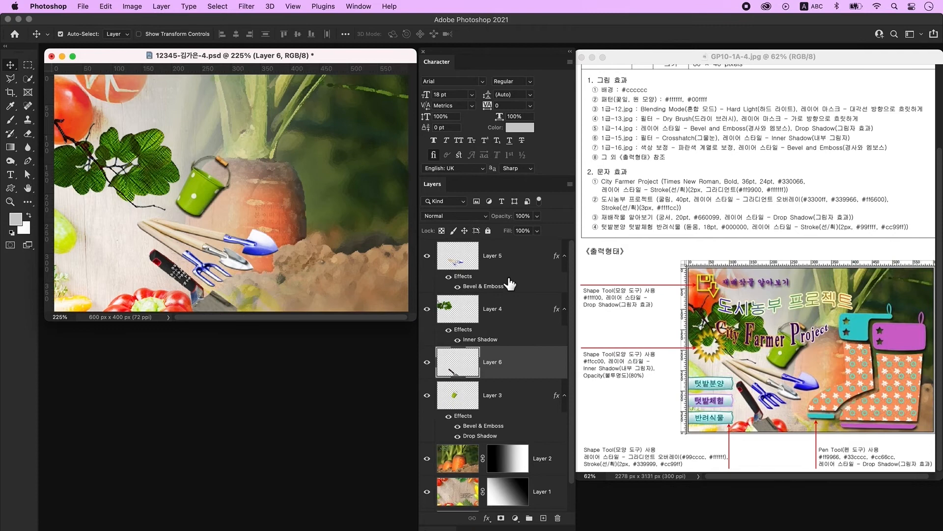
# - Add a new layer above Layer 5 and type 'City Farmer Project' in black near the top
pyautogui.click(507, 257)
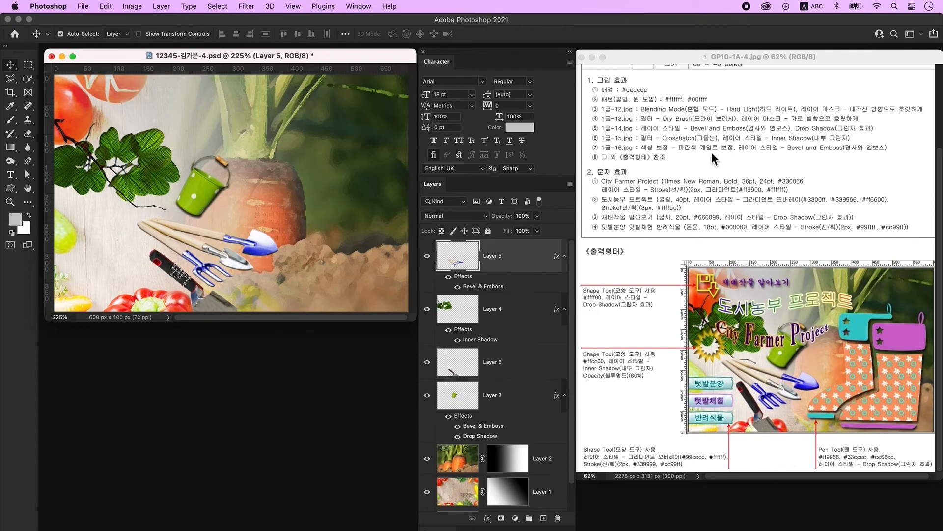
pyautogui.click(543, 519)
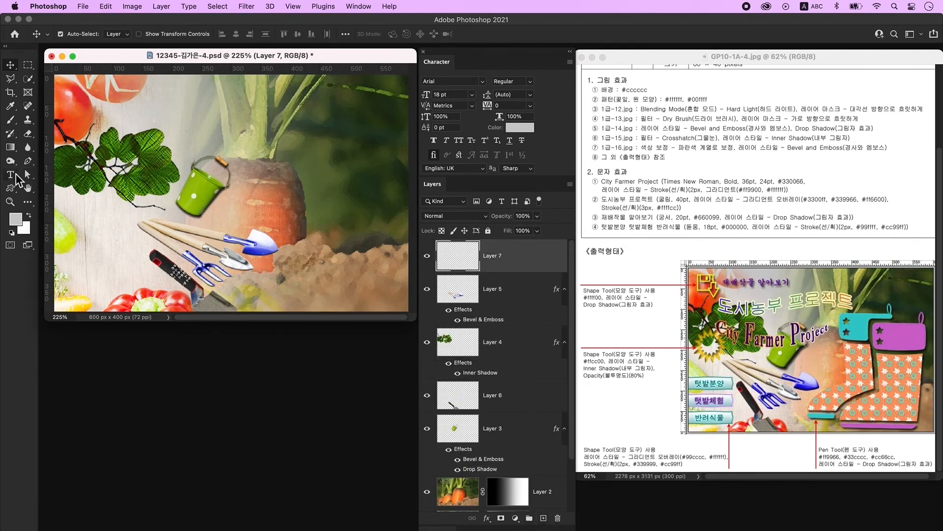
pyautogui.click(12, 175)
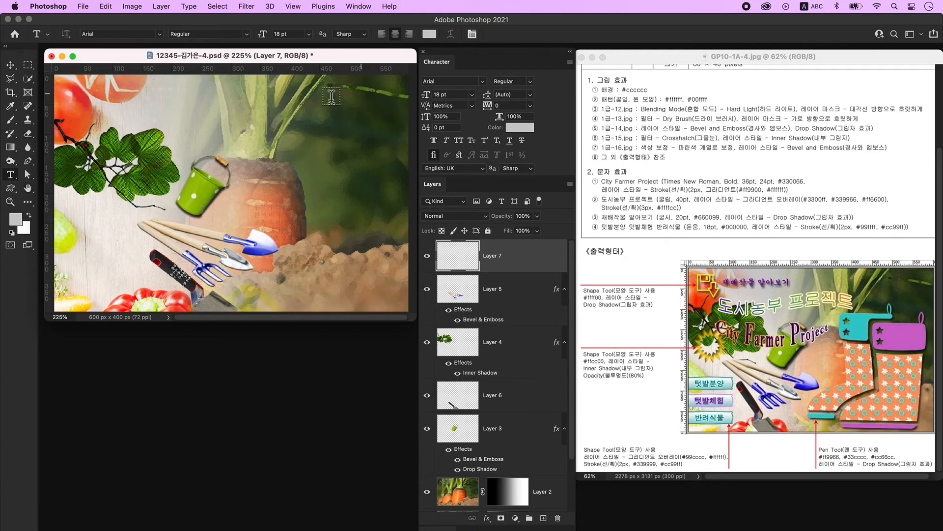
pyautogui.click(193, 108)
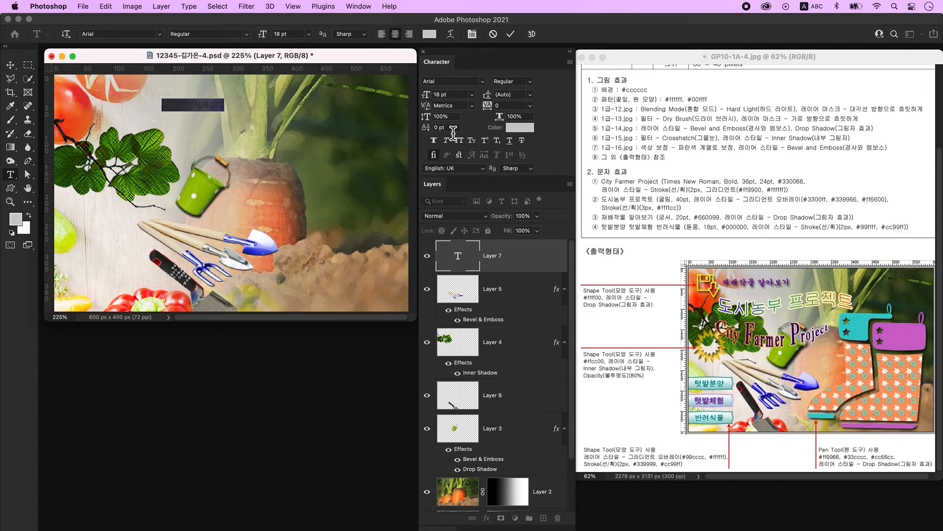
pyautogui.write('C')
pyautogui.click(527, 131)
pyautogui.click(322, 266)
pyautogui.click(437, 133)
pyautogui.write('ity Farmer Project')
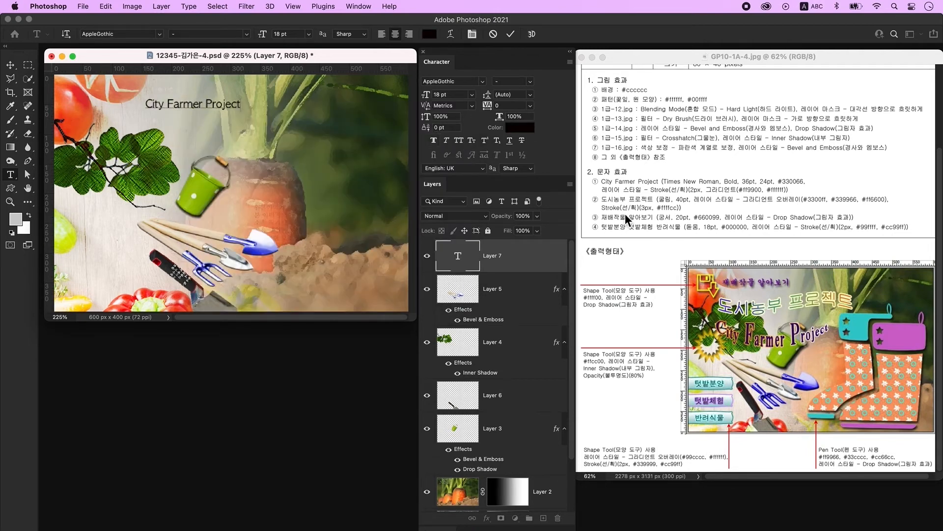
pyautogui.press('super+Return')
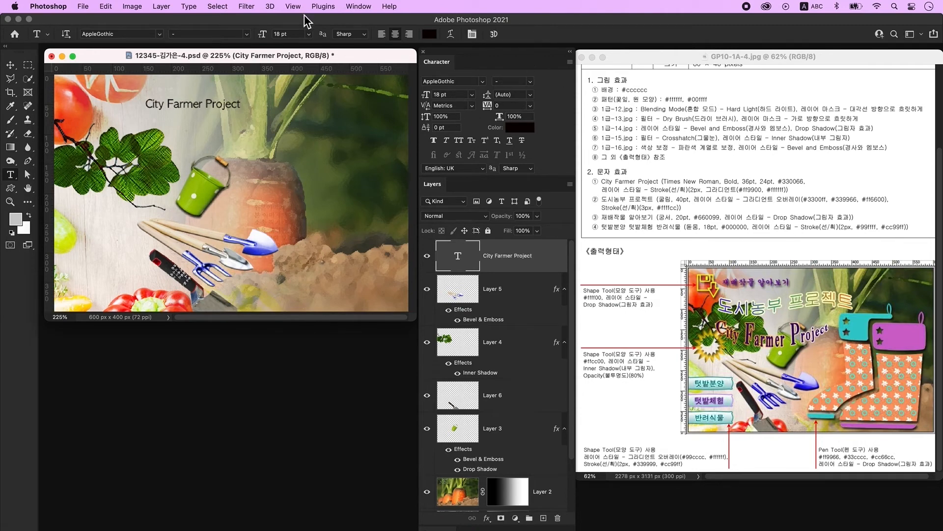
# - Set the title to Times New Roman Bold at 24 pt
pyautogui.click(359, 6)
pyautogui.click(381, 126)
pyautogui.click(449, 83)
pyautogui.write('t')
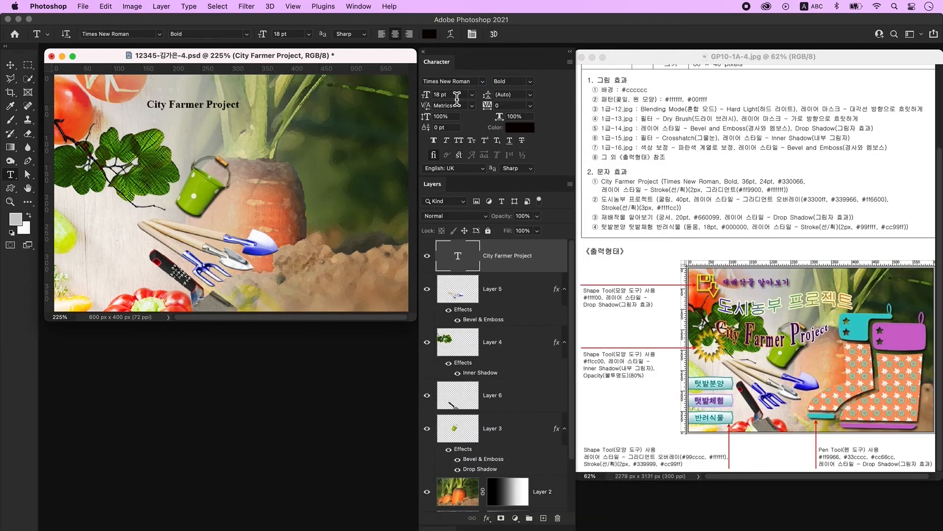
pyautogui.click(457, 98)
pyautogui.write('24')
pyautogui.press('Return')
# - Enlarge the capital letters C and F of the title to 36 pt
pyautogui.moveTo(141, 108); pyautogui.dragTo(132, 107)
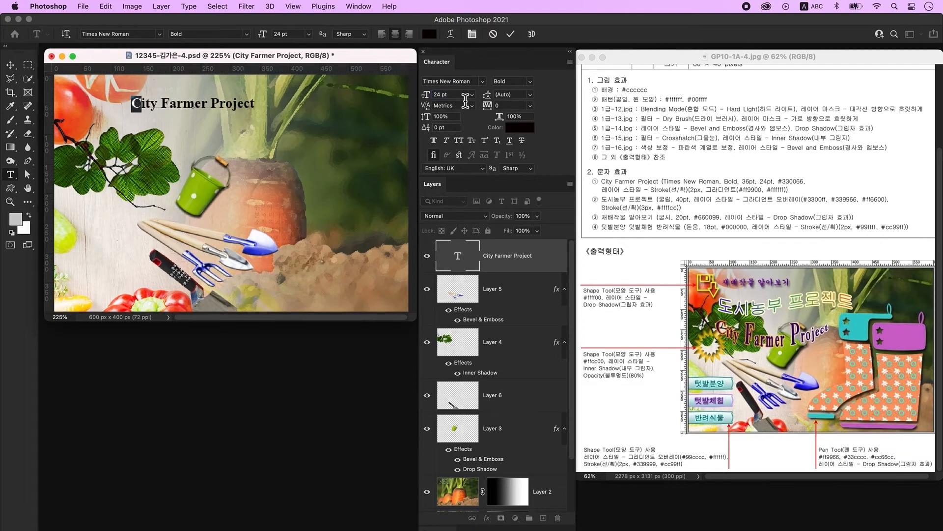
pyautogui.click(458, 94)
pyautogui.write('36')
pyautogui.press('Return')
pyautogui.moveTo(164, 104); pyautogui.dragTo(173, 103)
pyautogui.click(426, 94)
pyautogui.write('36')
pyautogui.press('Return')
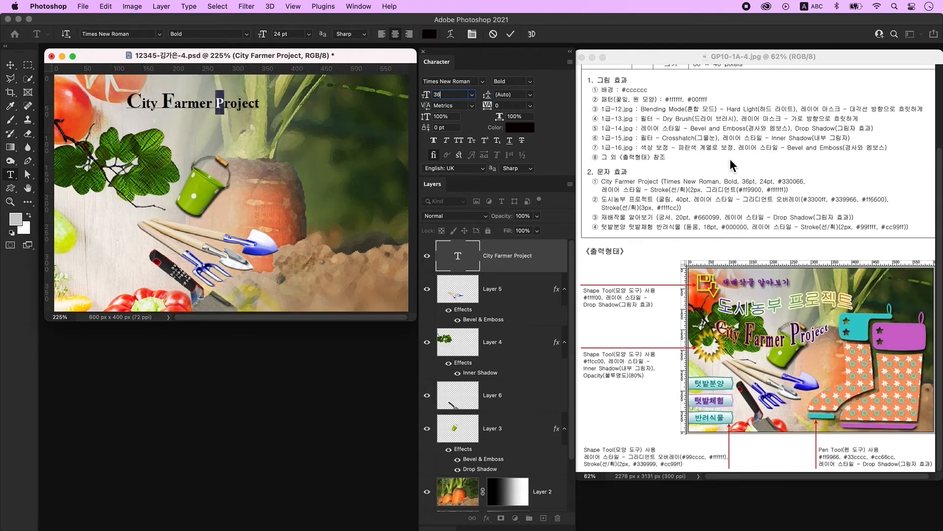
pyautogui.press('Escape')
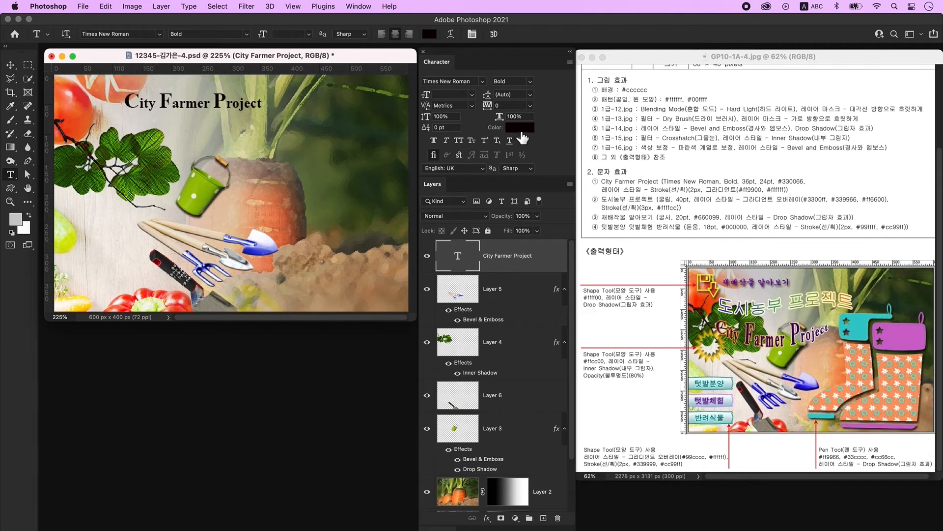
# - Colour the title text dark purple #330066
pyautogui.click(520, 128)
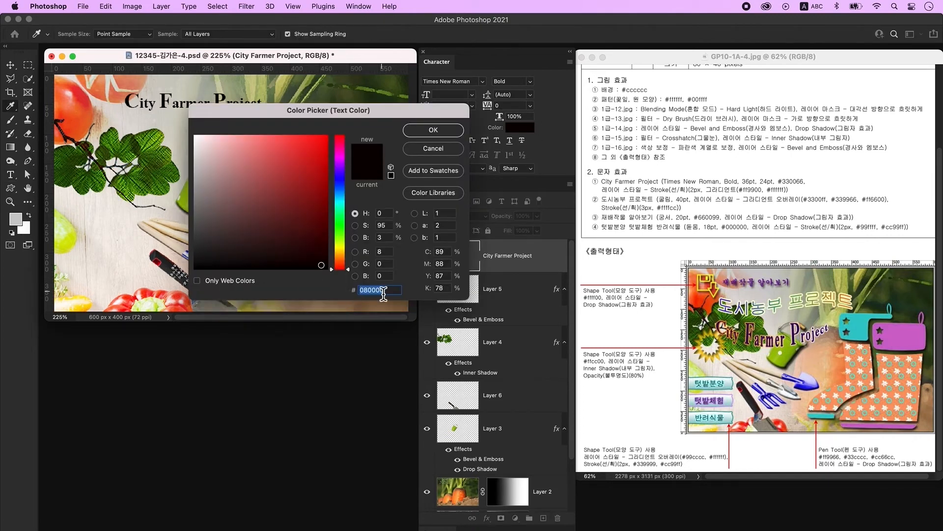
pyautogui.write('330066')
pyautogui.press('Return')
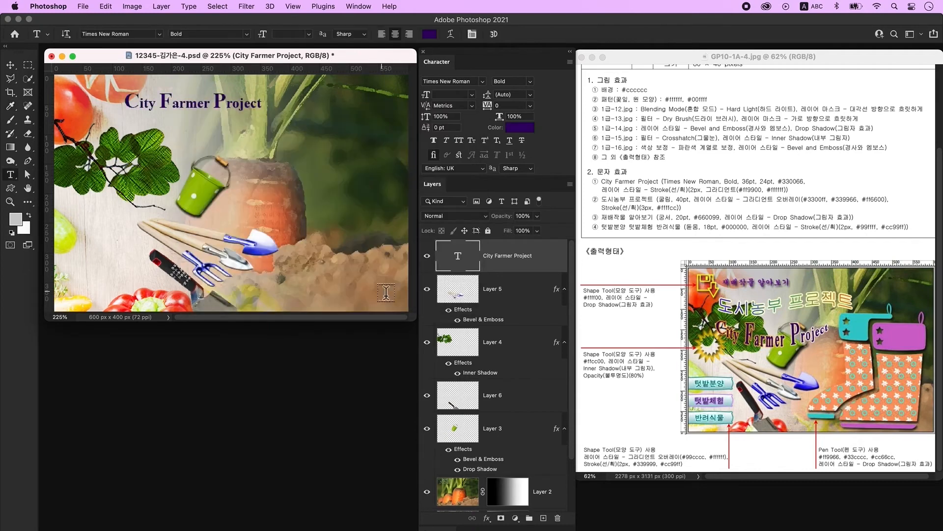
pyautogui.doubleClick(551, 261)
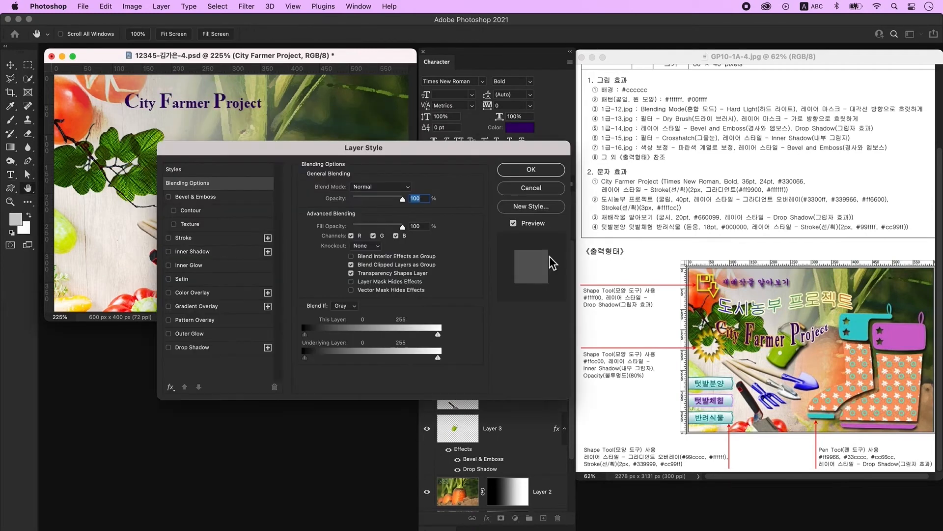
# - Add a 2 px outside Stroke to the title using a gradient fill
pyautogui.click(194, 238)
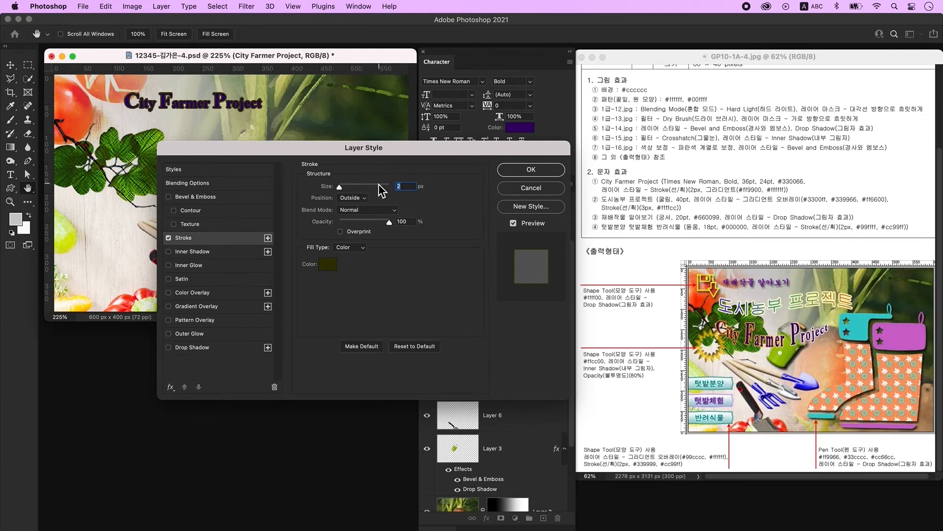
pyautogui.click(350, 247)
pyautogui.click(350, 258)
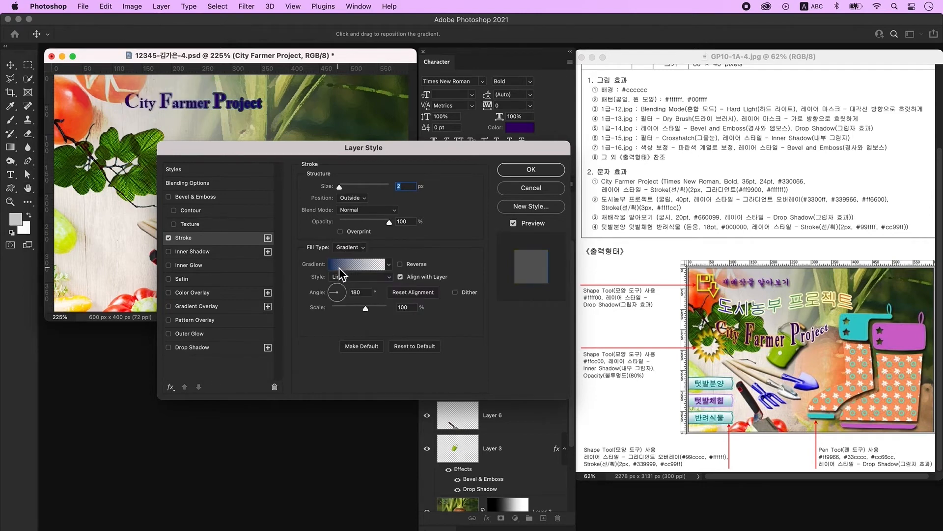
pyautogui.click(364, 268)
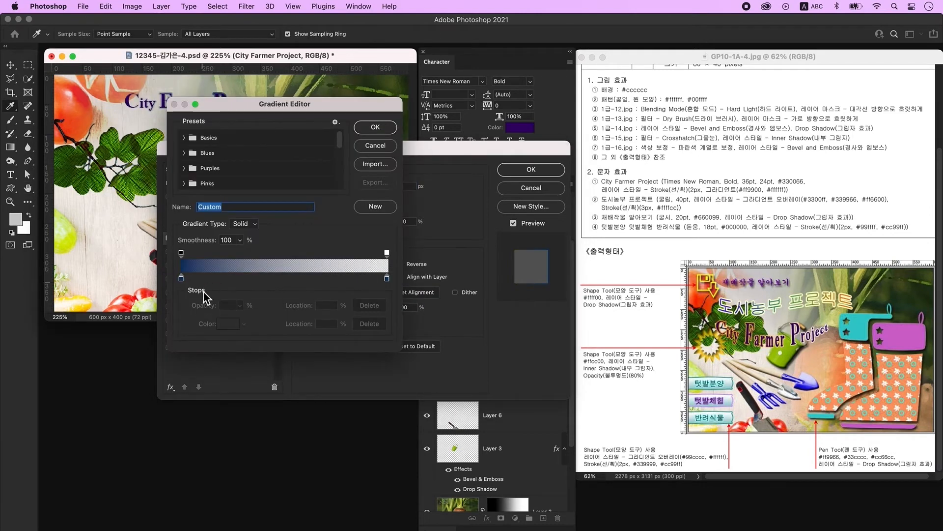
# - Set the stroke gradient stops to orange #ff9900 and white #ffffff at 100% opacity
pyautogui.doubleClick(181, 279)
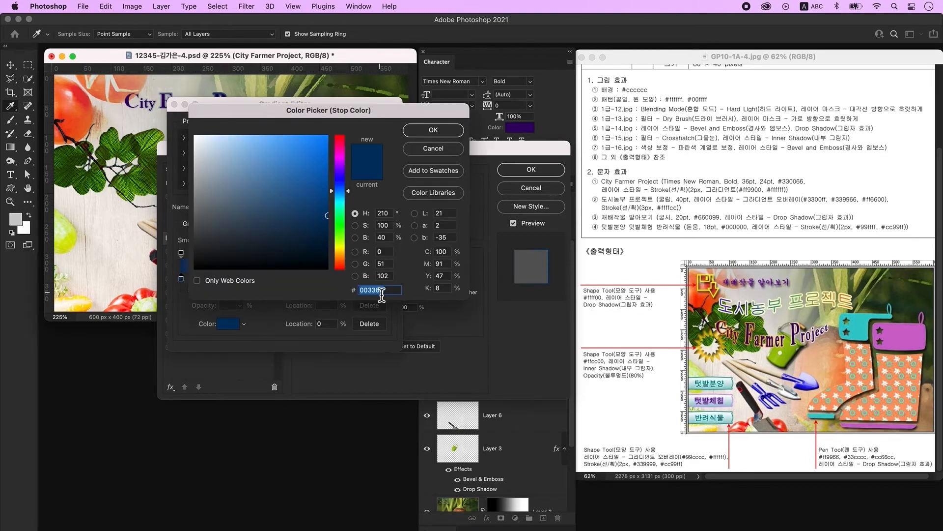
pyautogui.write('ff9900')
pyautogui.press('Return')
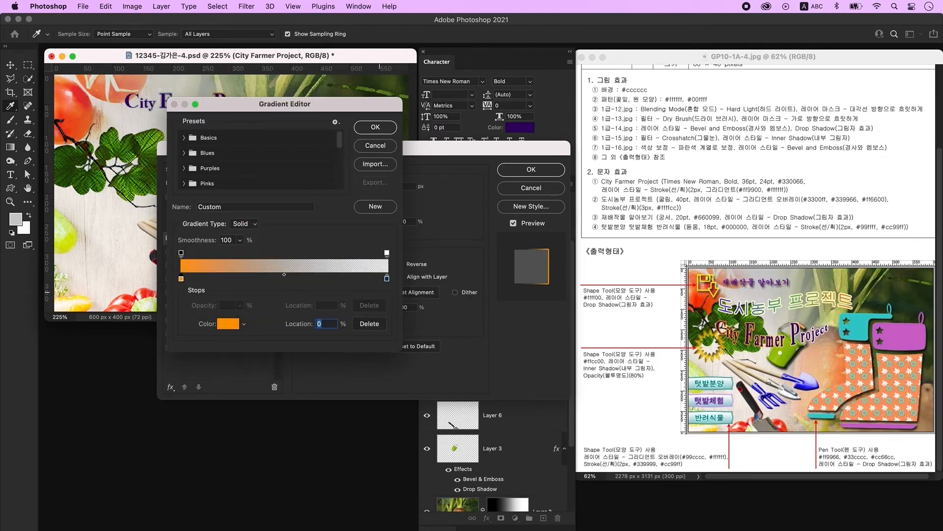
pyautogui.doubleClick(386, 278)
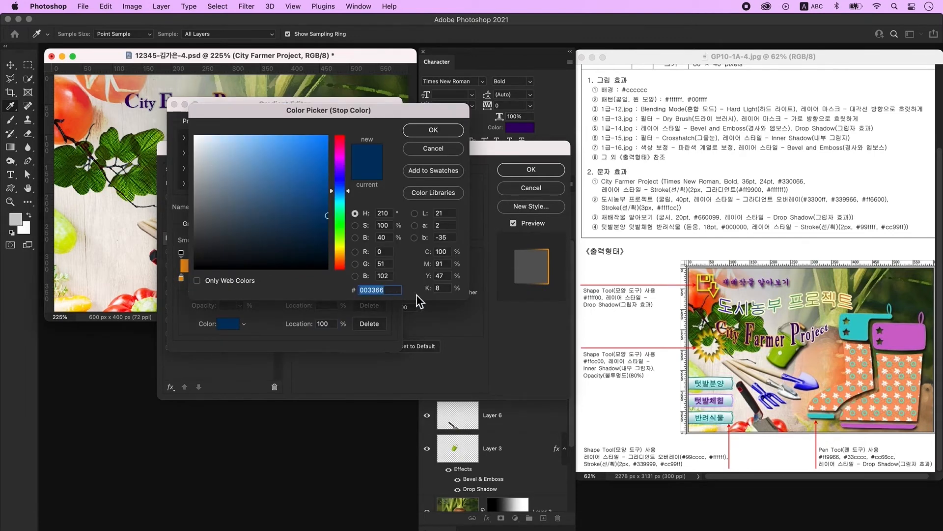
pyautogui.write('ffffff')
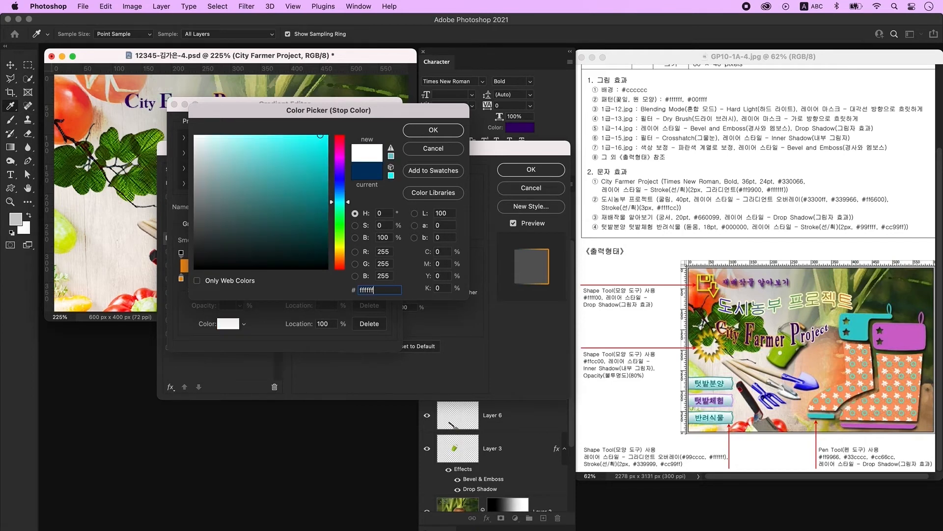
pyautogui.press('Return')
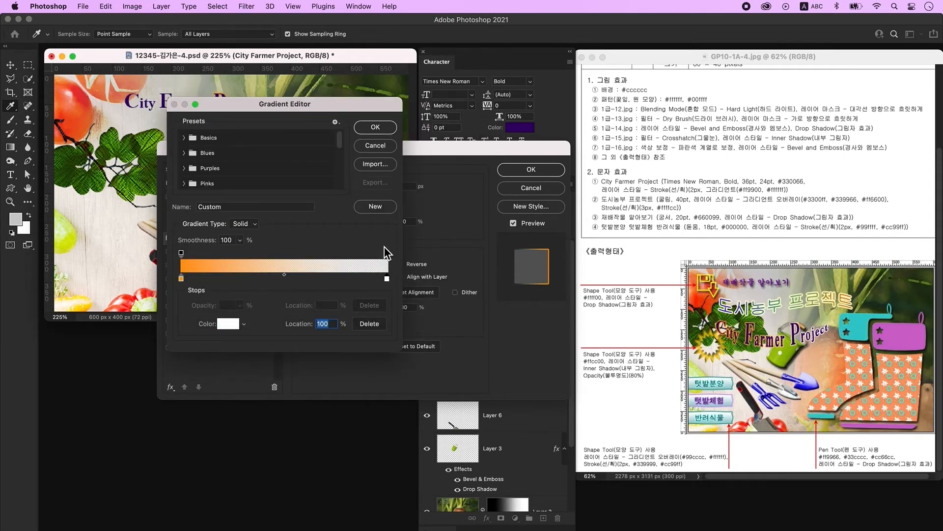
pyautogui.click(386, 253)
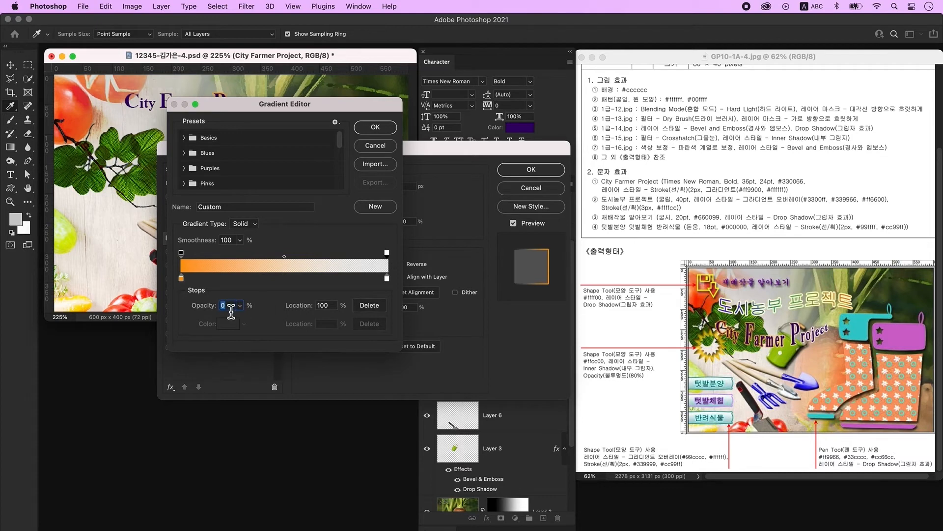
pyautogui.write('100')
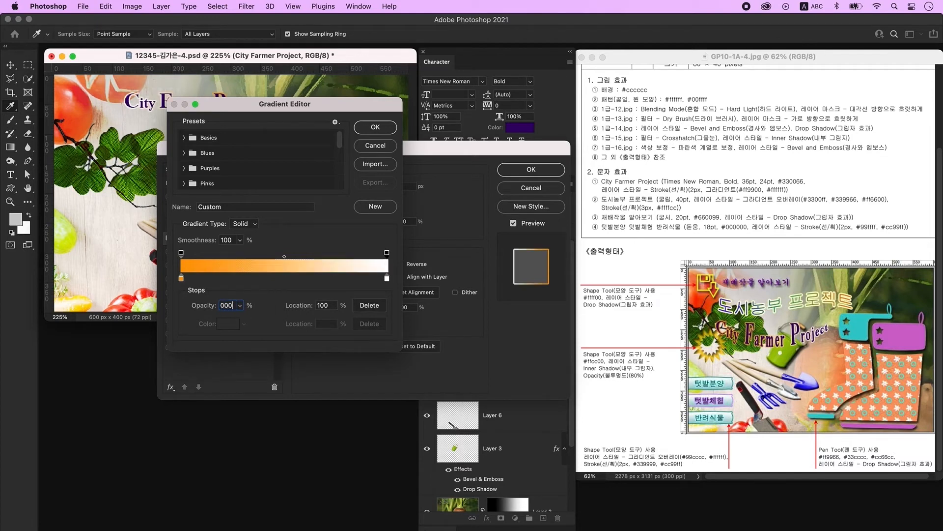
pyautogui.press('Return')
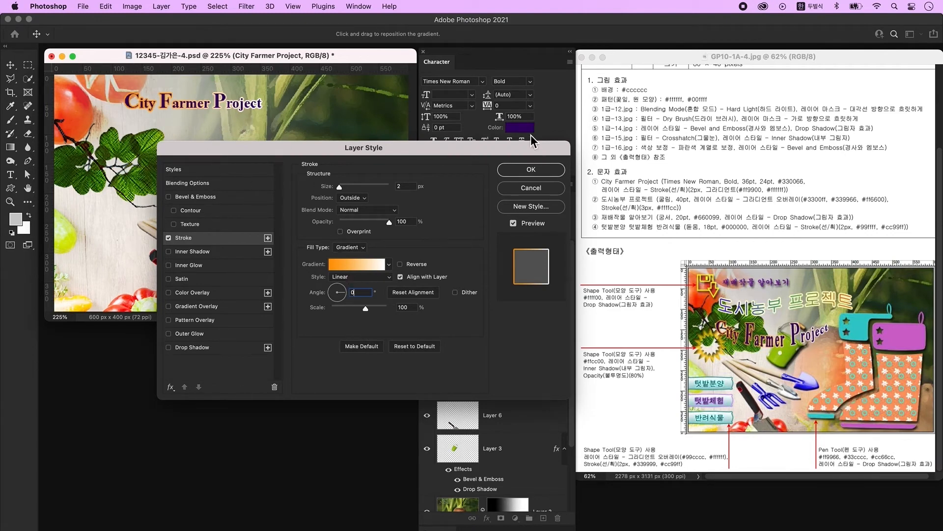
# - Confirm the 2 px orange-to-white gradient stroke on the City Farmer Project title
pyautogui.click(526, 170)
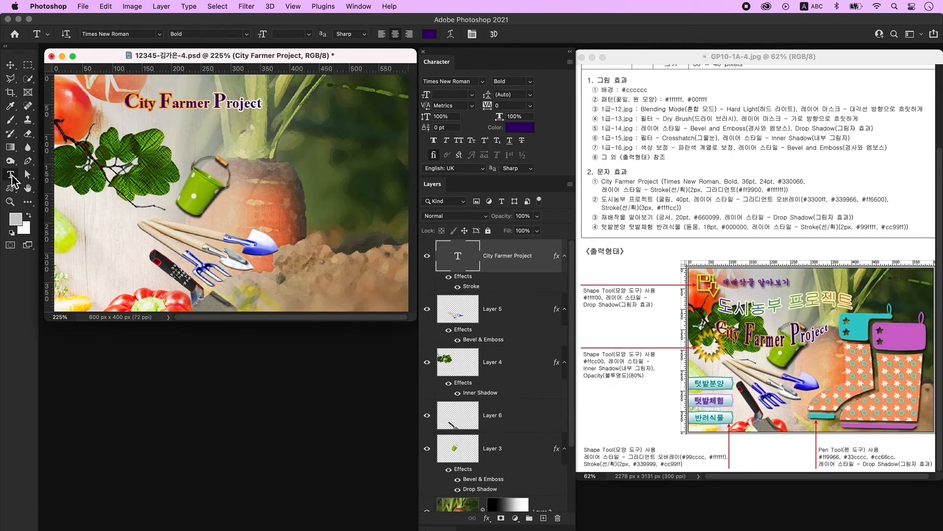
# - Warp the City Farmer Project title with Arc Lower at +34 bend
pyautogui.click(451, 34)
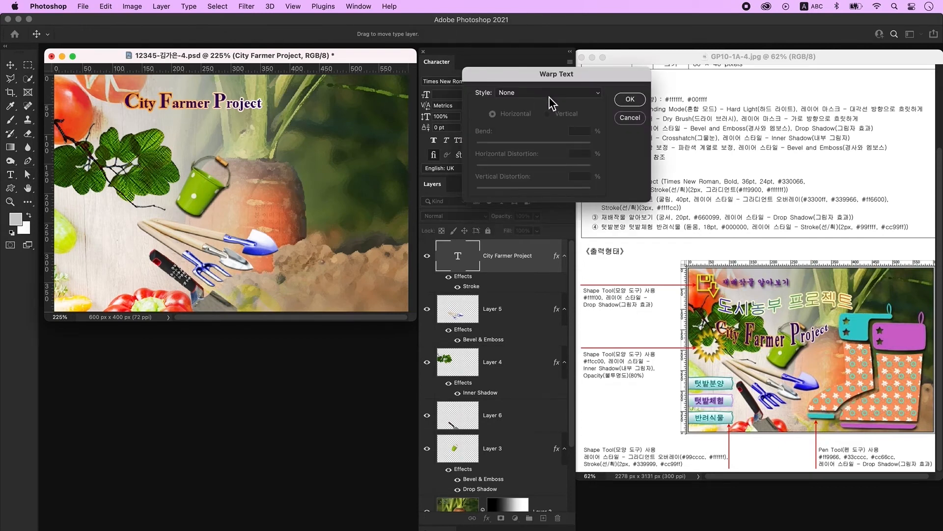
pyautogui.click(550, 94)
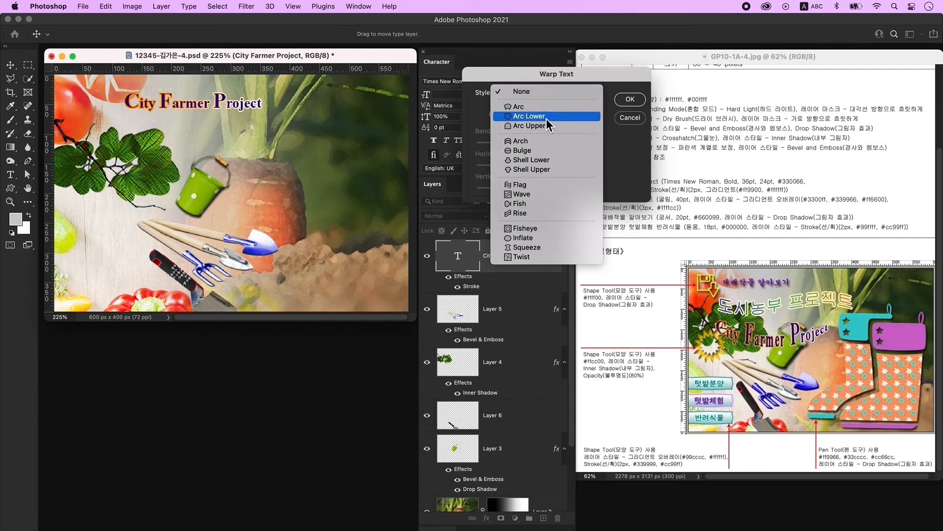
pyautogui.click(529, 116)
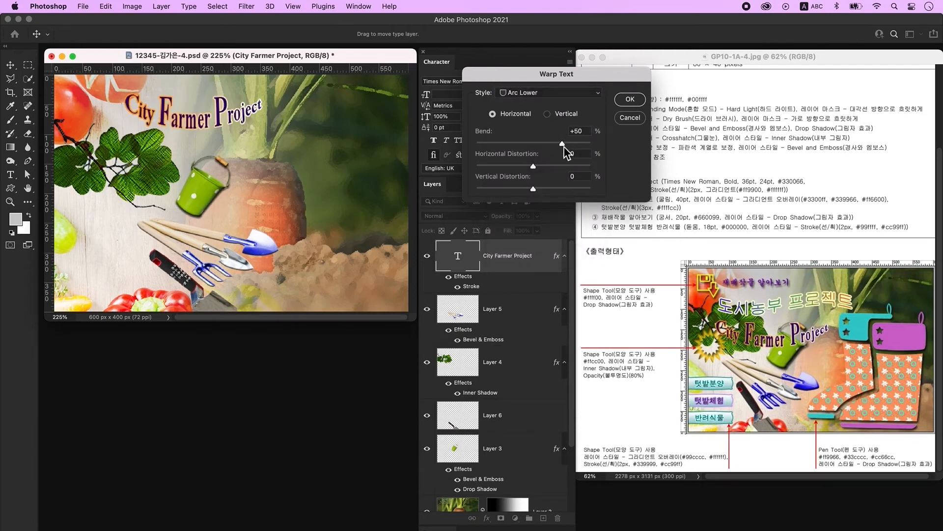
pyautogui.moveTo(562, 143); pyautogui.dragTo(554, 146)
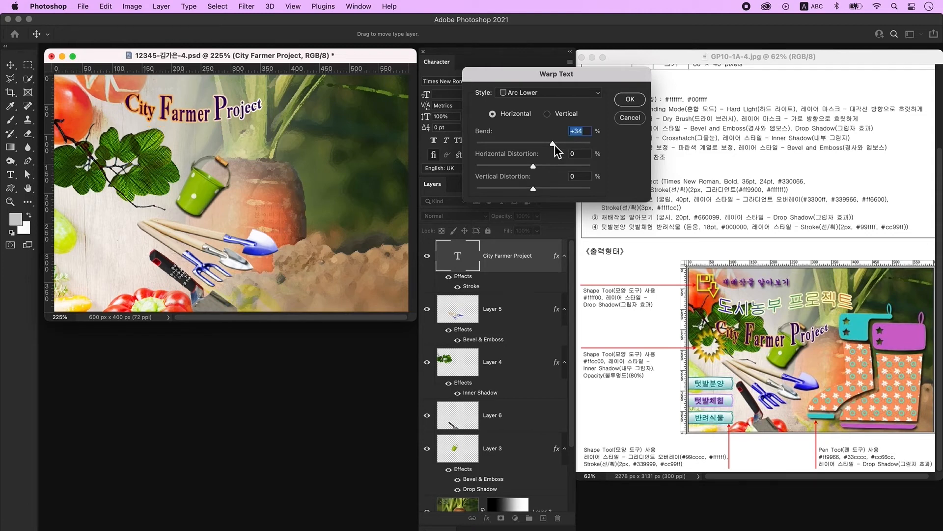
pyautogui.press('Return')
# - Move the arched title down over the leaves and add an empty new layer
pyautogui.click(13, 66)
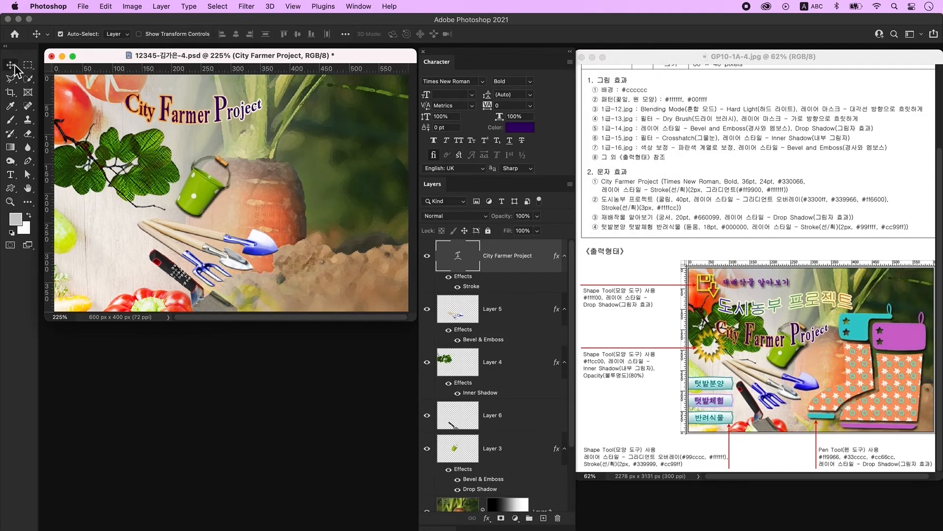
pyautogui.moveTo(200, 126); pyautogui.dragTo(201, 165)
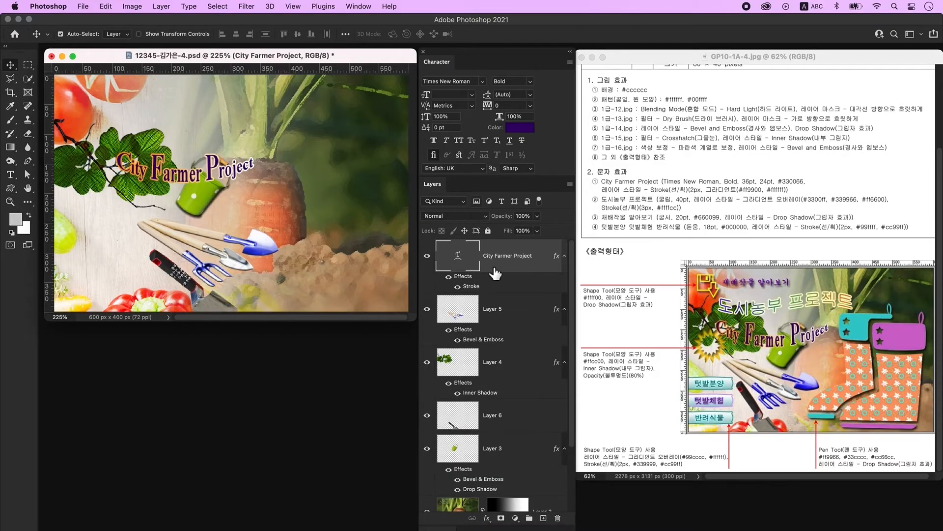
pyautogui.click(543, 518)
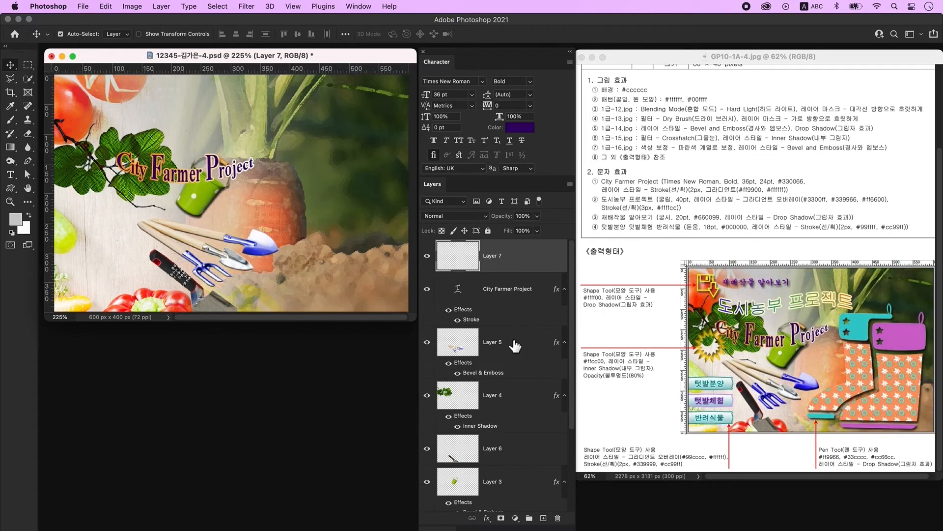
# - Type the title 도시농부 프로젝트 near the top of the poster
pyautogui.click(10, 174)
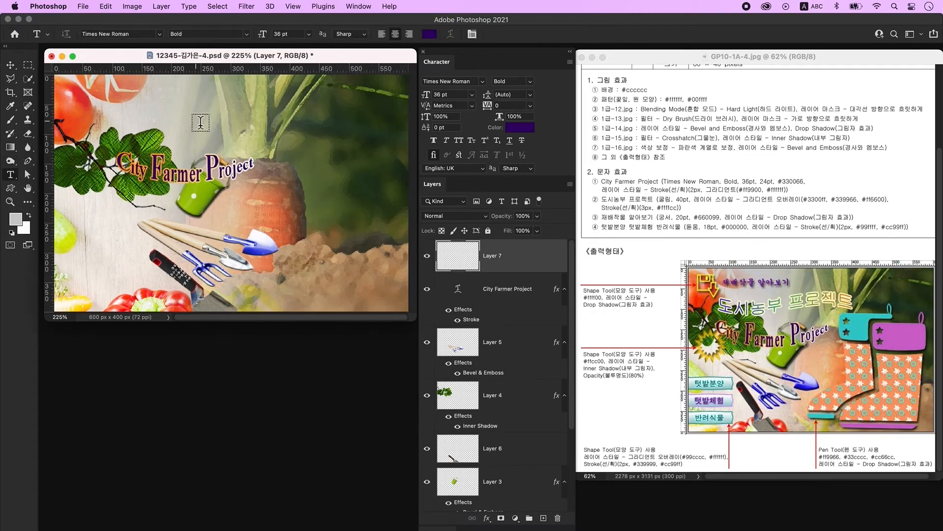
pyautogui.click(196, 123)
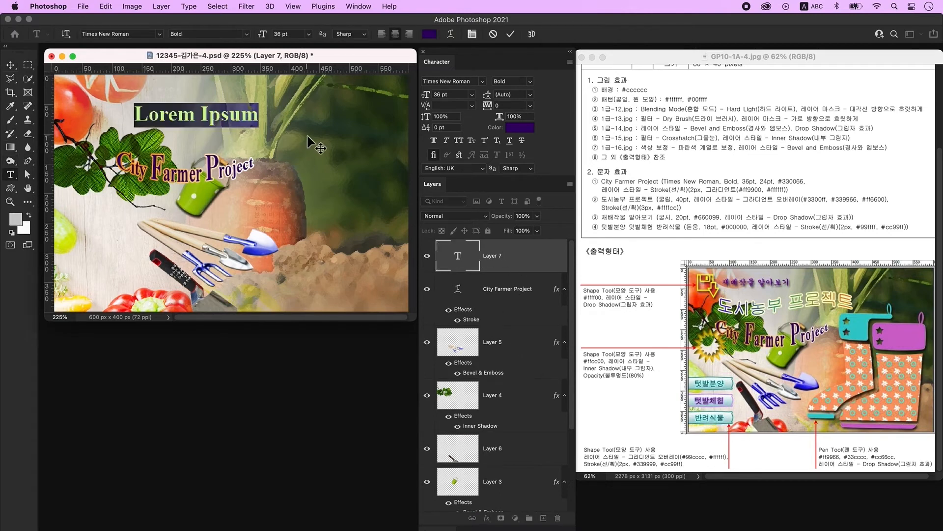
pyautogui.press('BackSpace')
pyautogui.hotkey('ctrl', 'space')
pyautogui.write('도시농부 프로젝트')
pyautogui.click(364, 148)
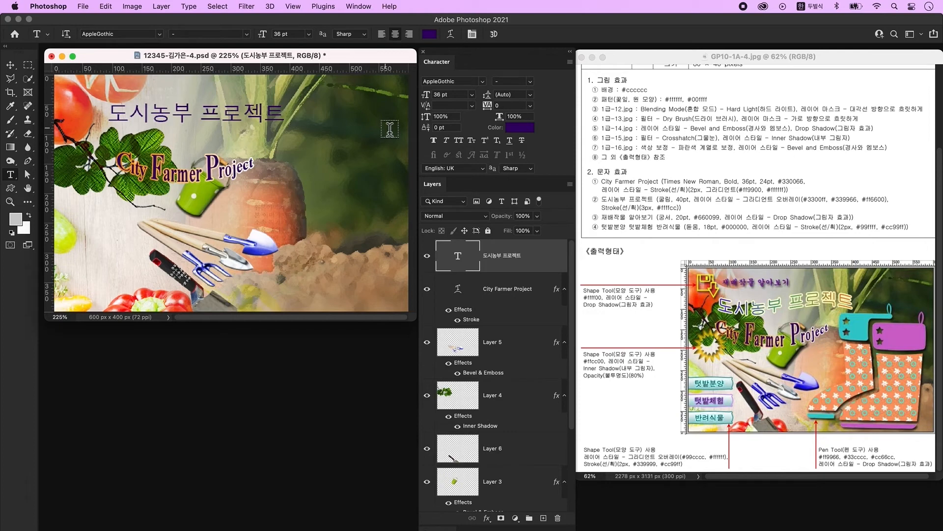
# - Set the 도시농부 프로젝트 title to 조선굴림체 at 40 pt
pyautogui.click(483, 82)
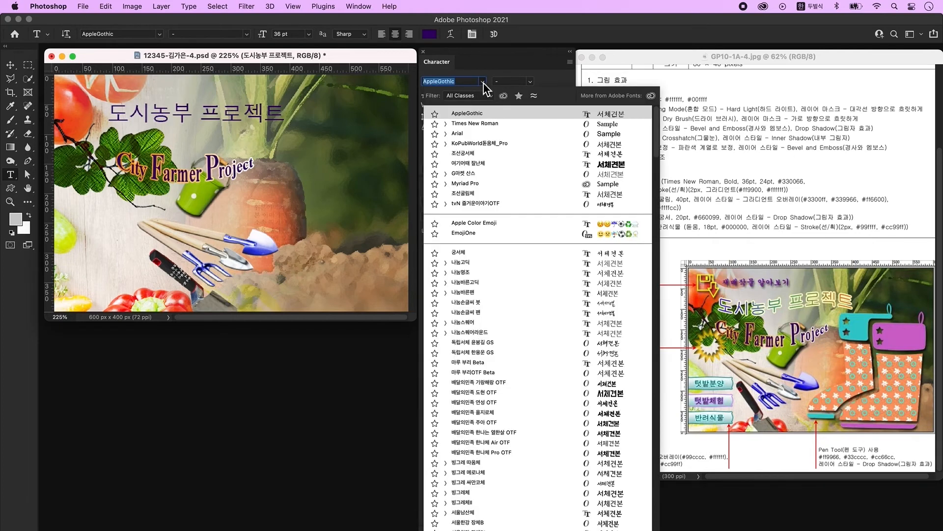
pyautogui.click(471, 191)
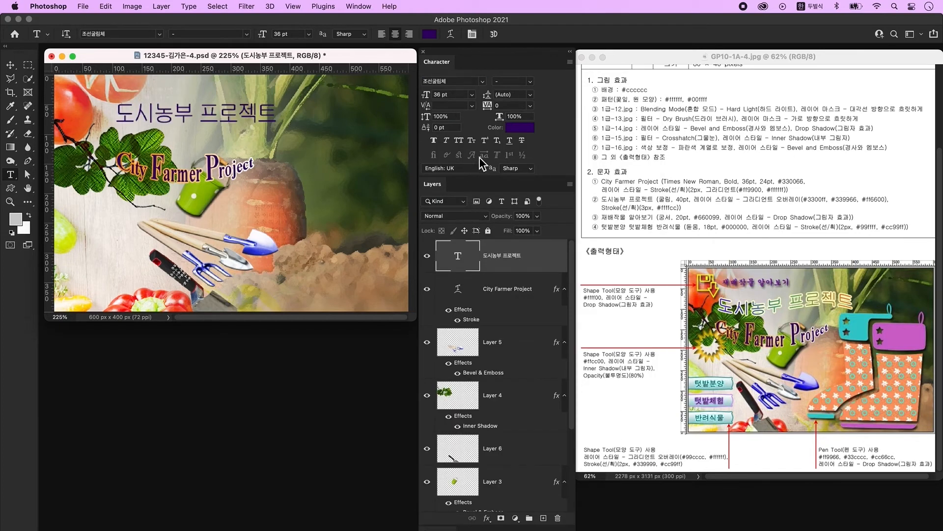
pyautogui.doubleClick(442, 94)
pyautogui.write('40')
pyautogui.press('Return')
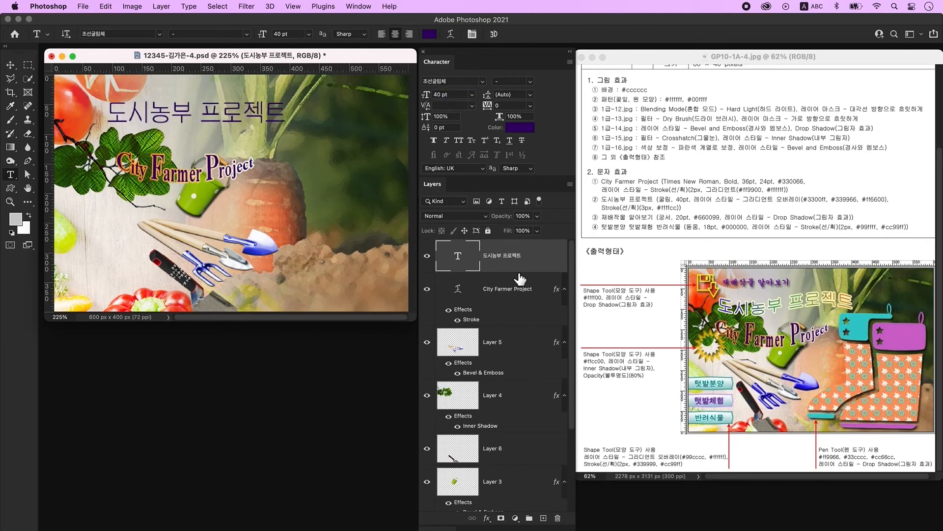
# - Add a Gradient Overlay to 도시농부 프로젝트 with a blue #3300ff left stop
pyautogui.doubleClick(539, 262)
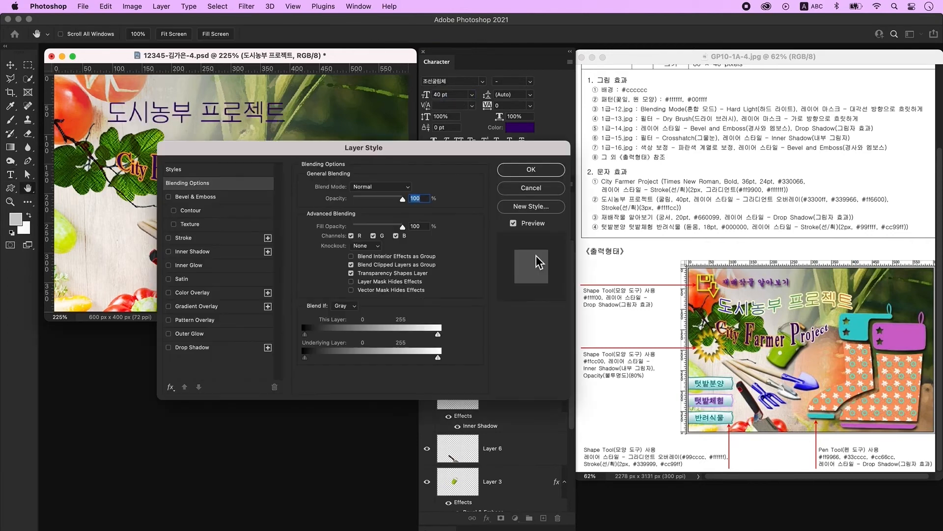
pyautogui.click(206, 307)
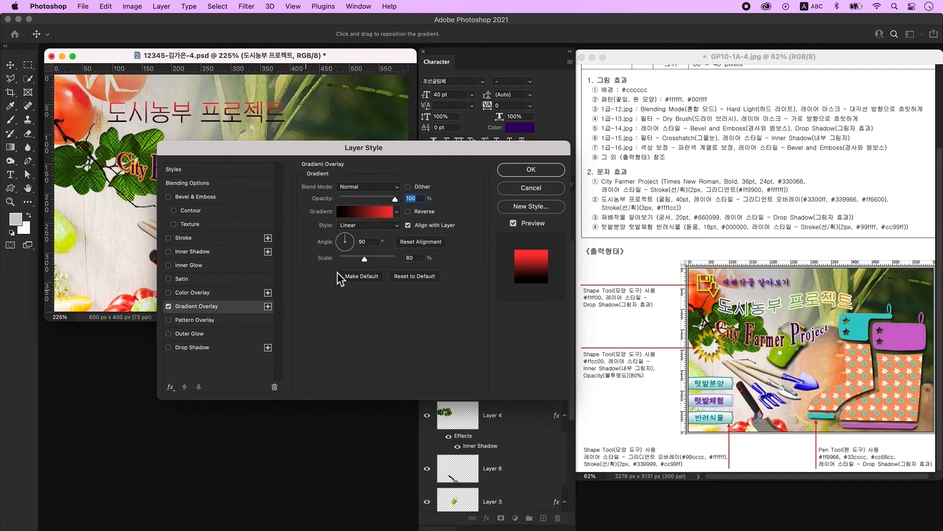
pyautogui.click(361, 216)
pyautogui.doubleClick(181, 279)
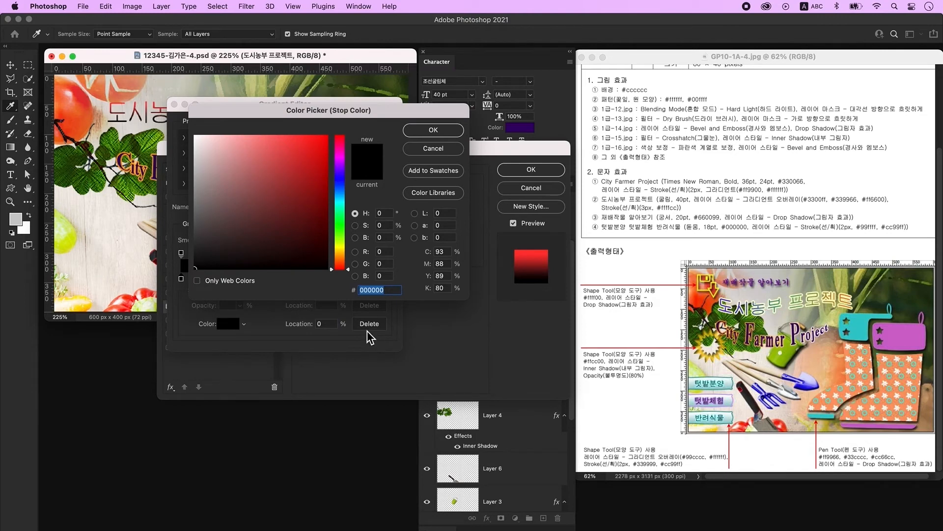
pyautogui.write('3300ff')
pyautogui.press('Return')
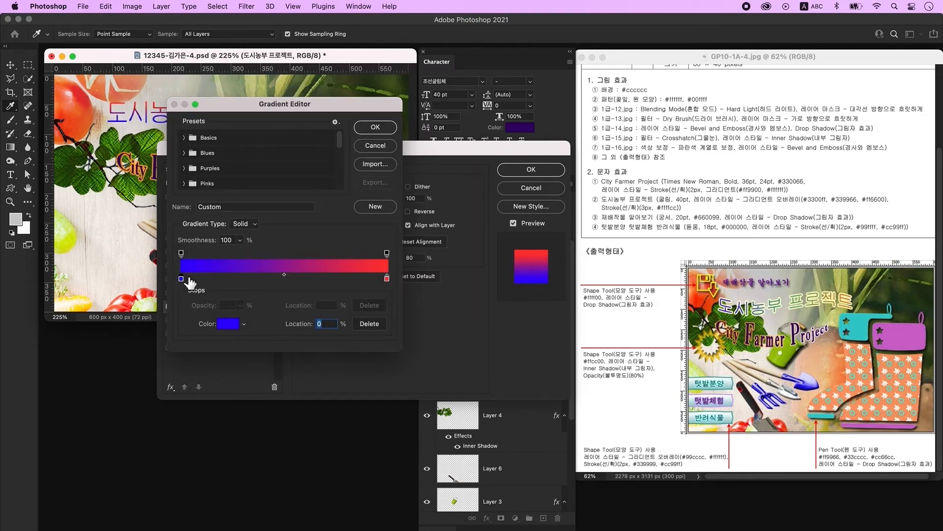
# - Add a green #339966 middle stop at 50% and an orange #ff6600 right stop
pyautogui.click(288, 279)
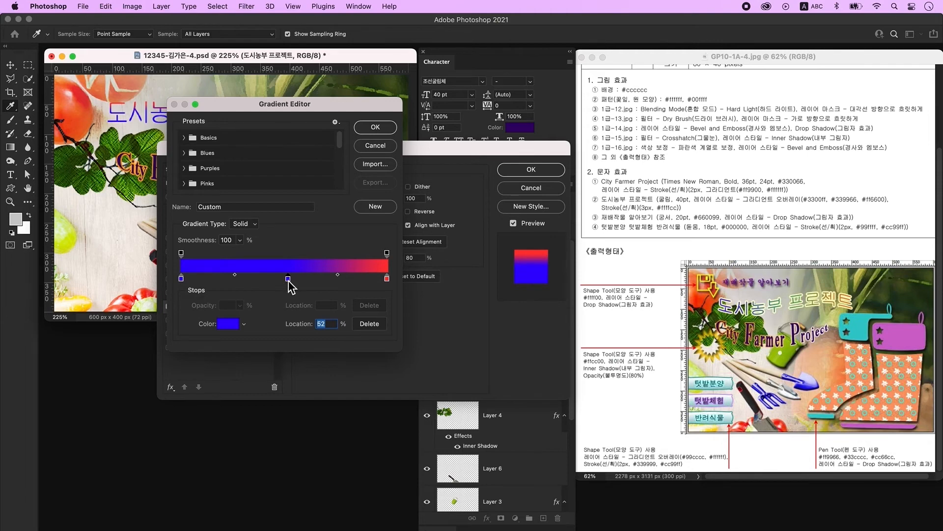
pyautogui.doubleClick(289, 279)
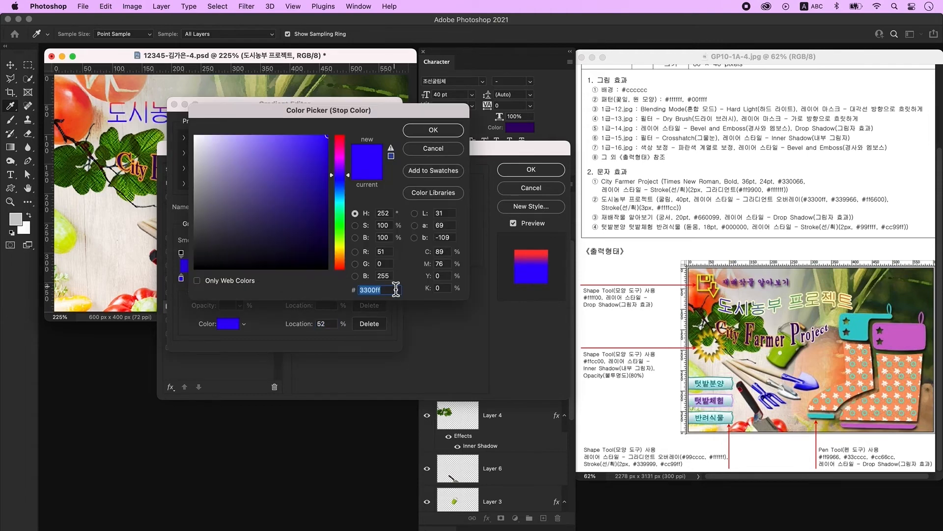
pyautogui.write('339966')
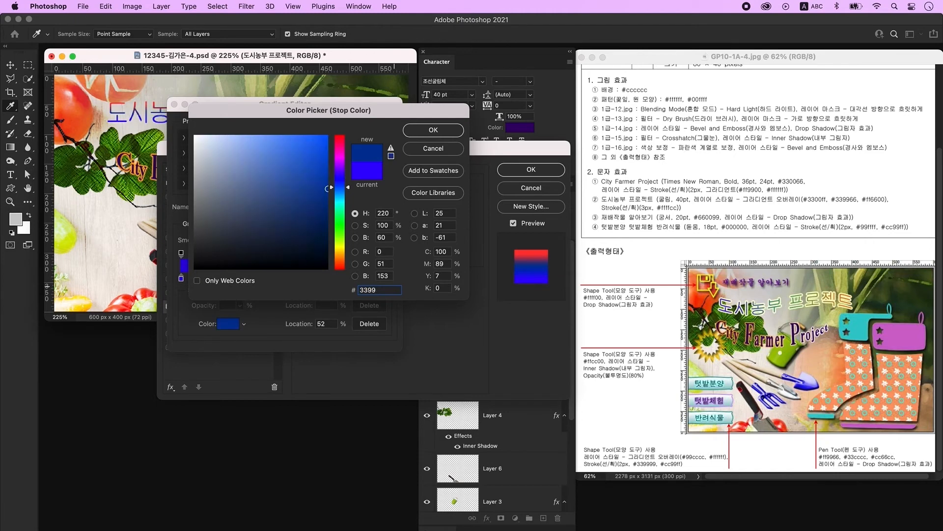
pyautogui.press('Return')
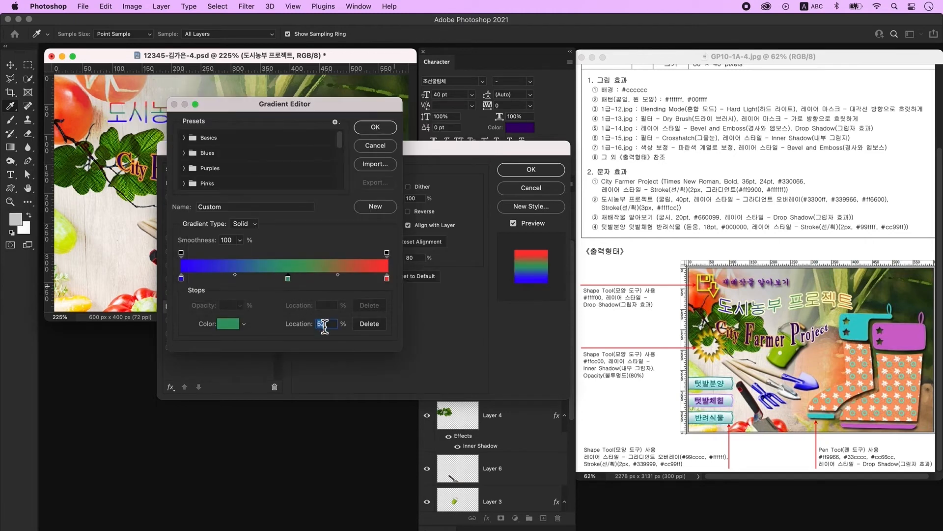
pyautogui.write('50')
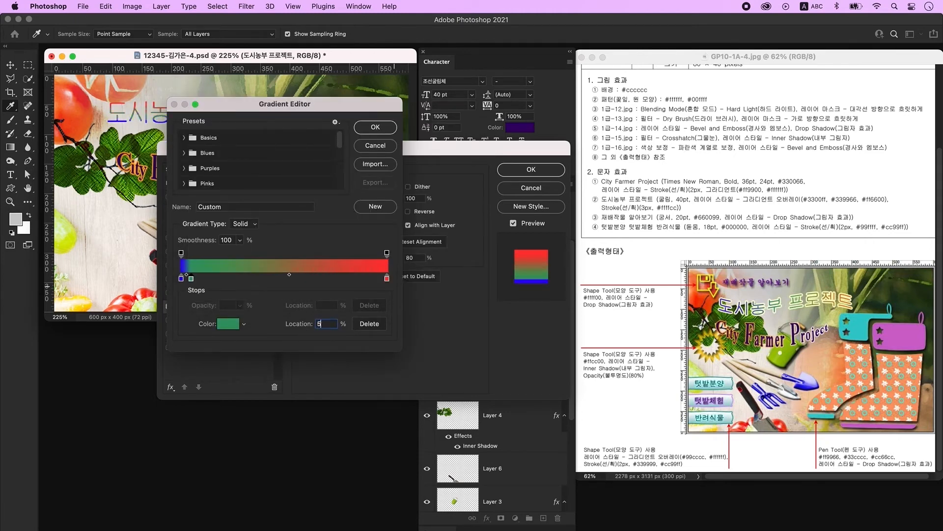
pyautogui.click(388, 279)
pyautogui.doubleClick(388, 279)
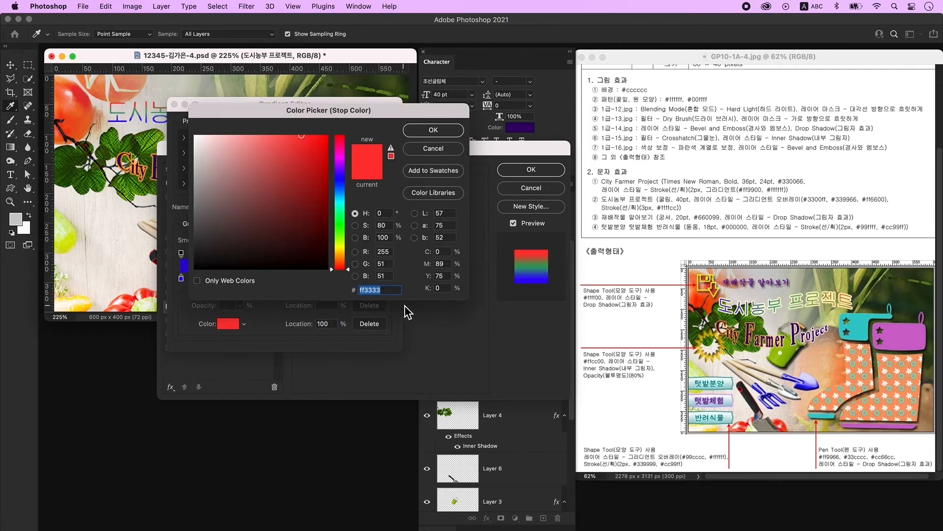
pyautogui.write('ff6600')
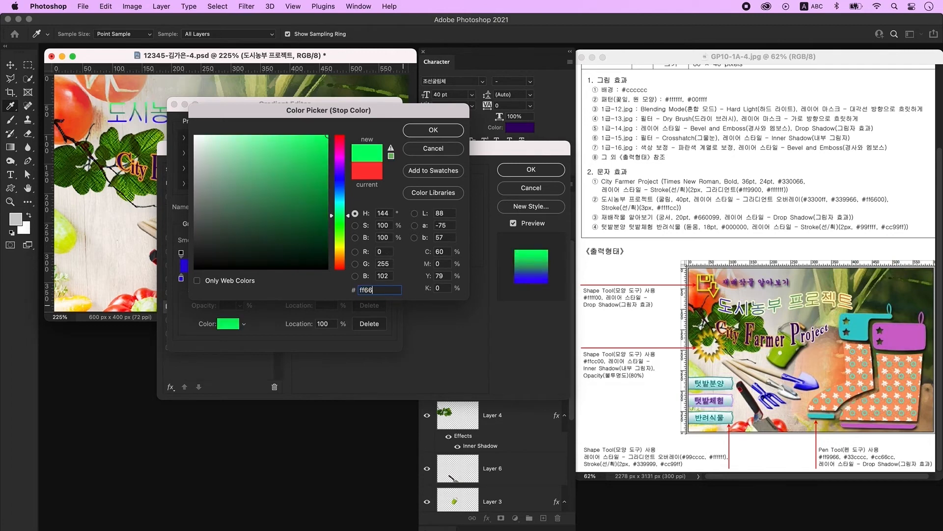
pyautogui.press('Return')
pyautogui.click(378, 127)
# - Add a 3 px solid-colour Stroke in light cream #ffffcc
pyautogui.click(201, 240)
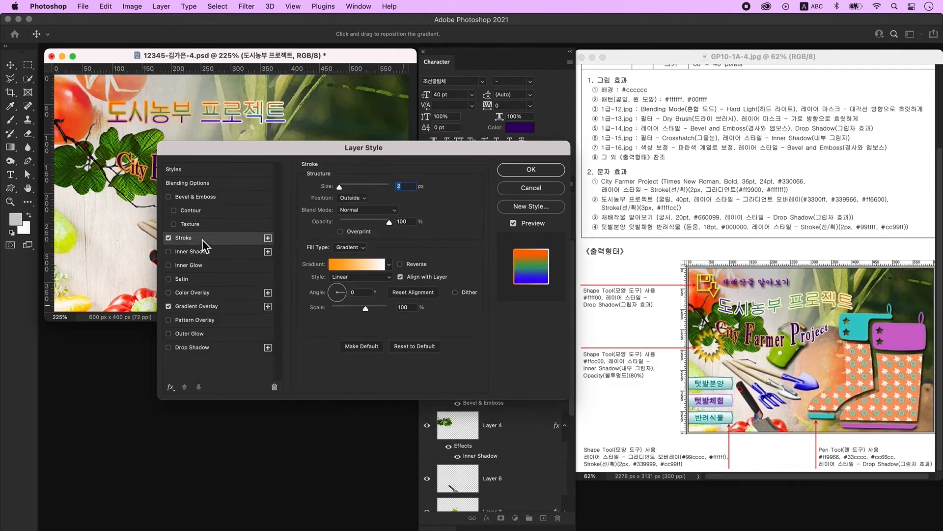
pyautogui.write('3')
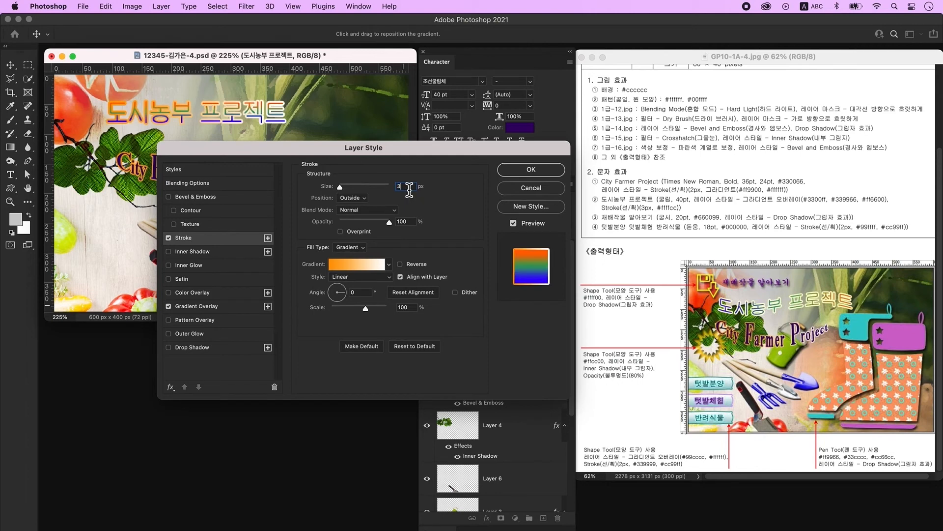
pyautogui.click(355, 248)
pyautogui.click(360, 237)
pyautogui.click(336, 267)
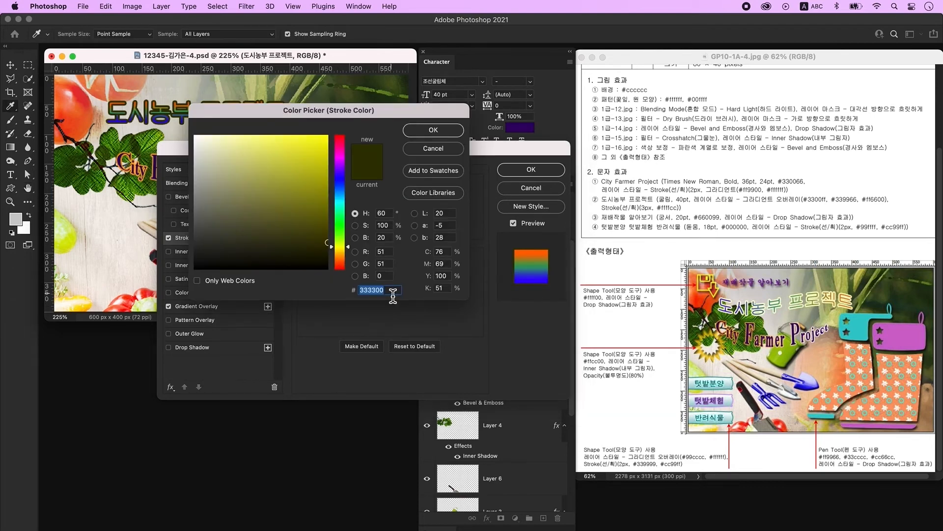
pyautogui.write('ffffcc')
pyautogui.press('Return')
pyautogui.press('Return')
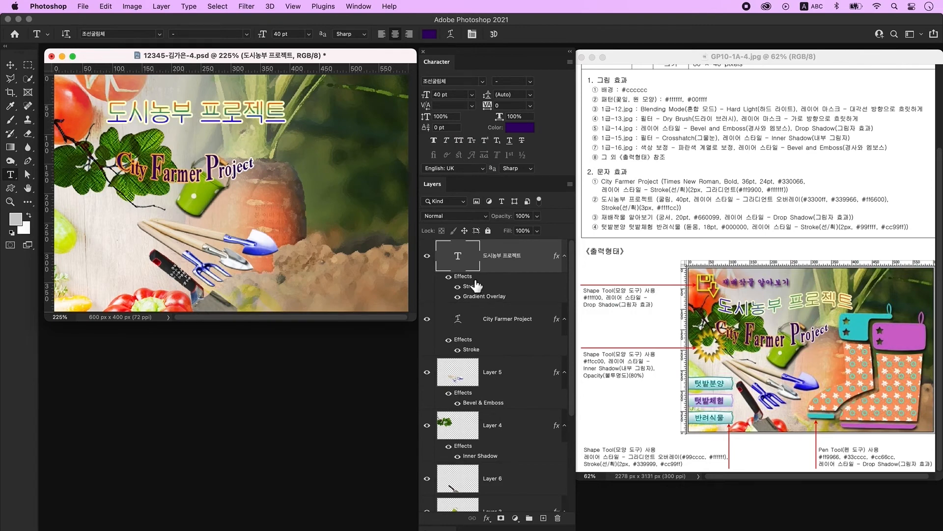
# - Change the title's Gradient Overlay angle to 0 for a horizontal gradient
pyautogui.doubleClick(543, 274)
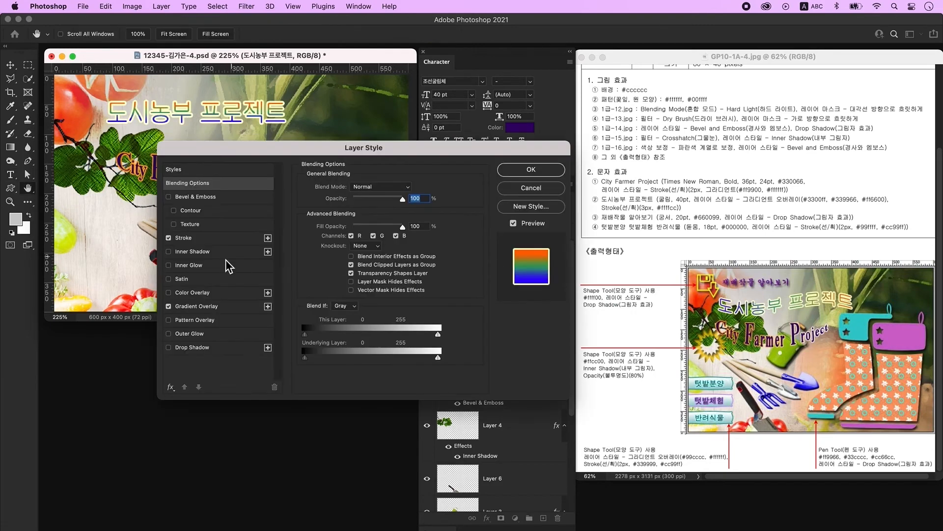
pyautogui.click(222, 307)
pyautogui.click(373, 242)
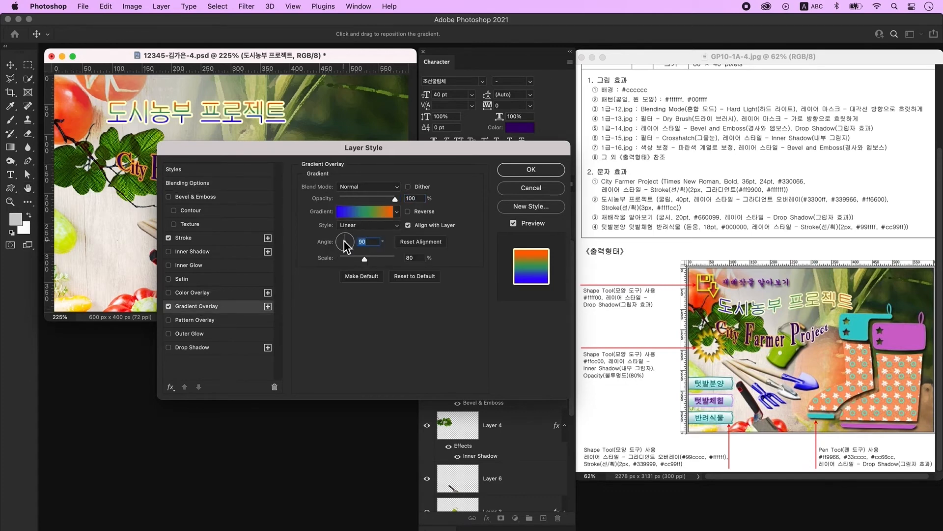
pyautogui.write('0')
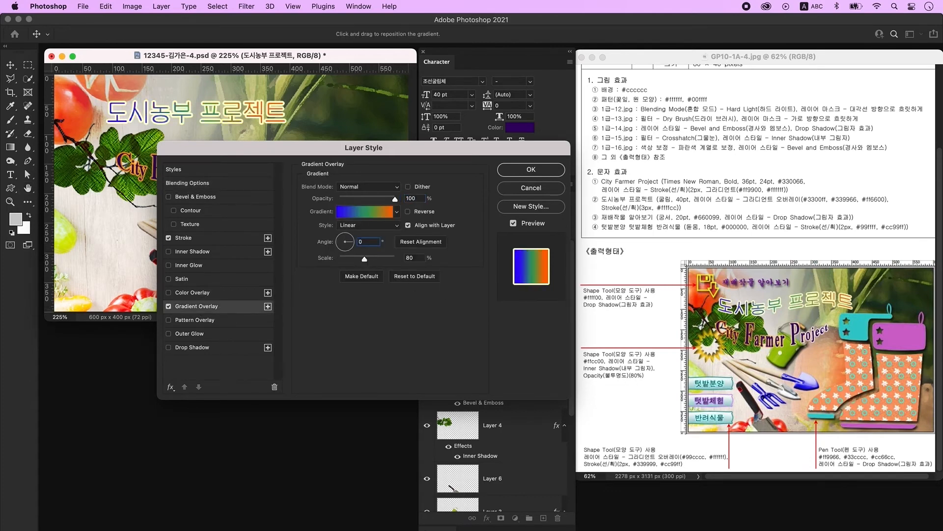
pyautogui.press('Return')
pyautogui.click(11, 175)
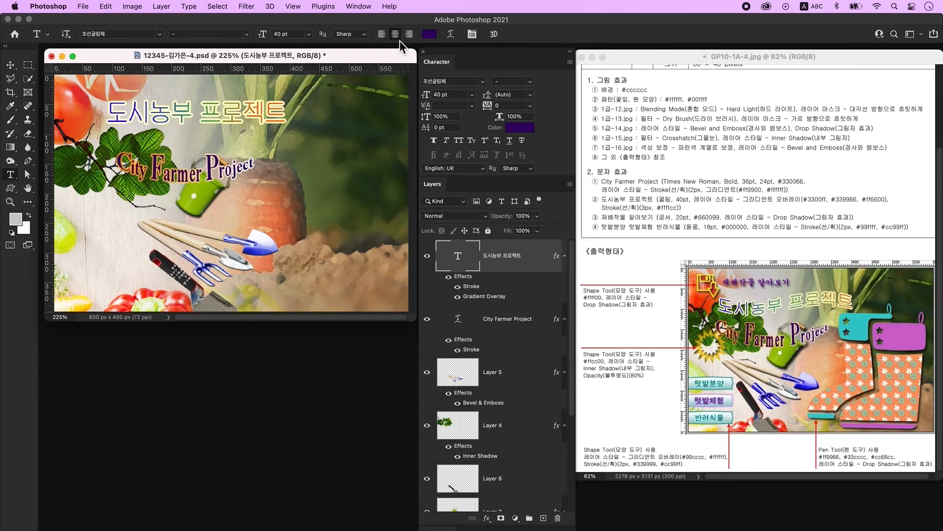
# - Warp 도시농부 프로젝트 with the Flag style using a negative bend
pyautogui.click(450, 35)
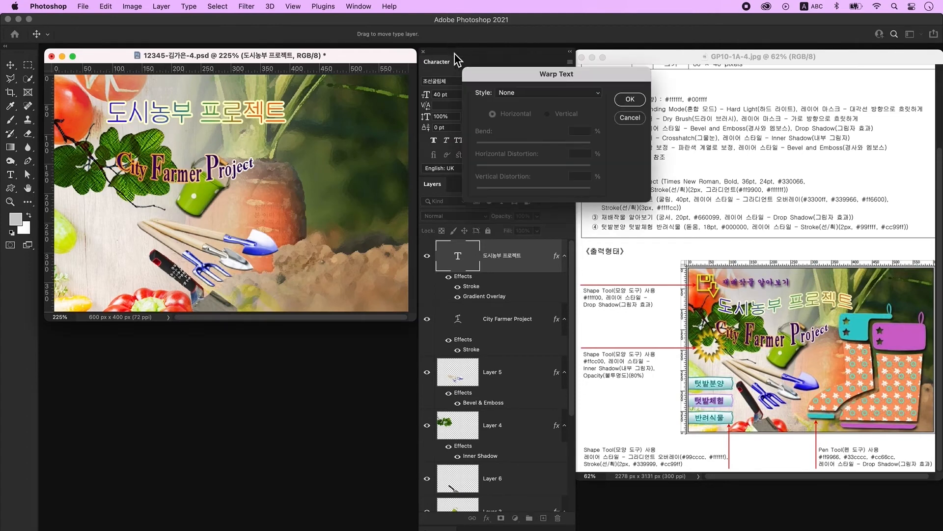
pyautogui.click(536, 99)
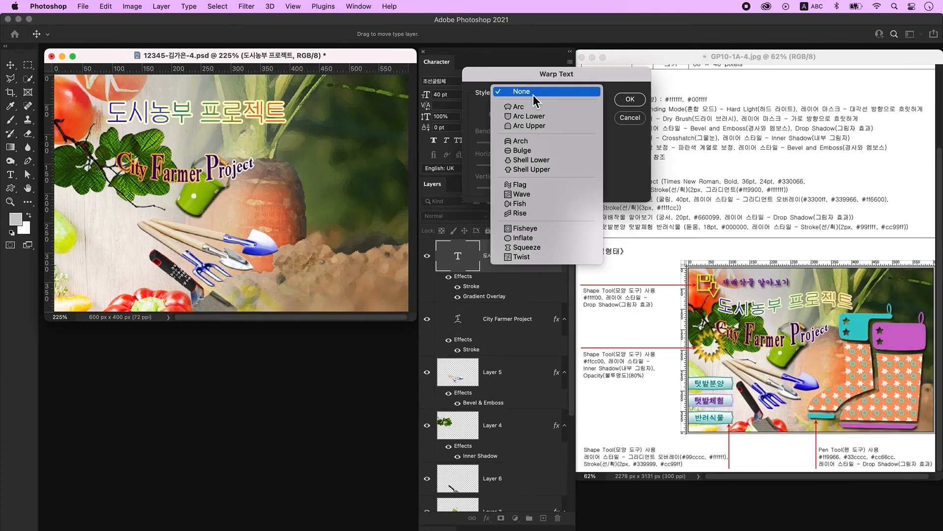
pyautogui.click(534, 190)
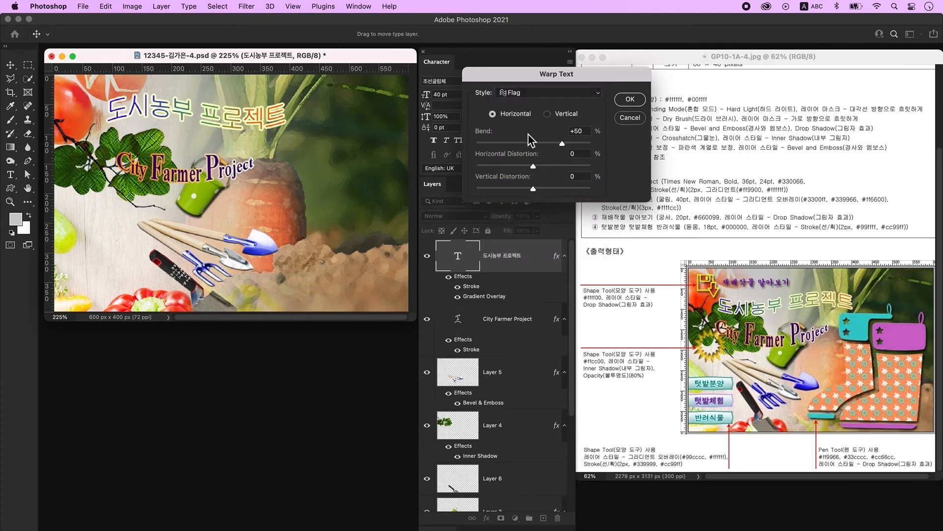
pyautogui.moveTo(562, 143); pyautogui.dragTo(509, 144)
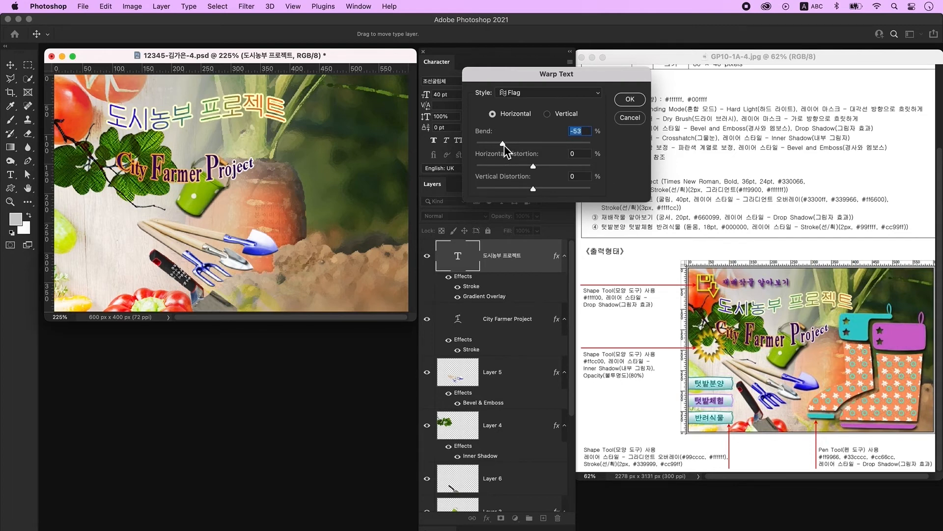
pyautogui.press('Return')
# - Shift the title slightly down and right, then add an empty new layer
pyautogui.click(10, 65)
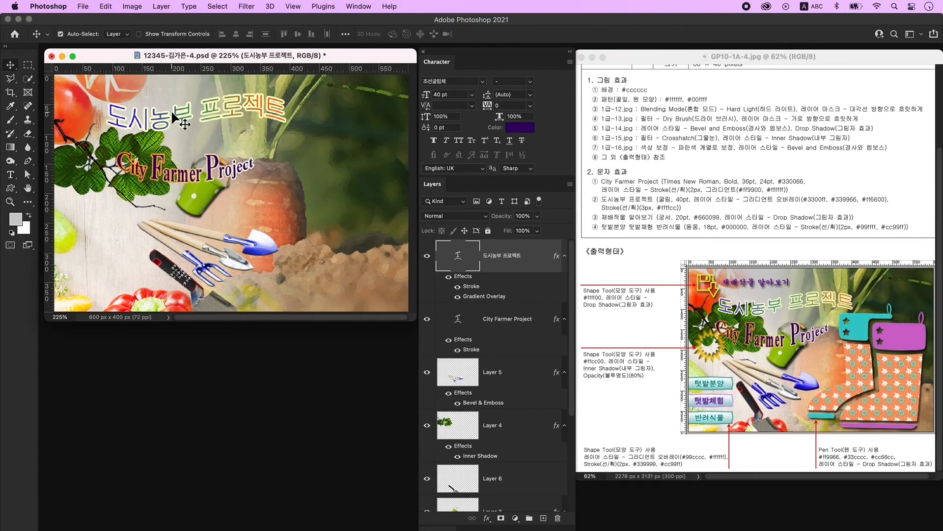
pyautogui.moveTo(173, 116); pyautogui.dragTo(184, 131)
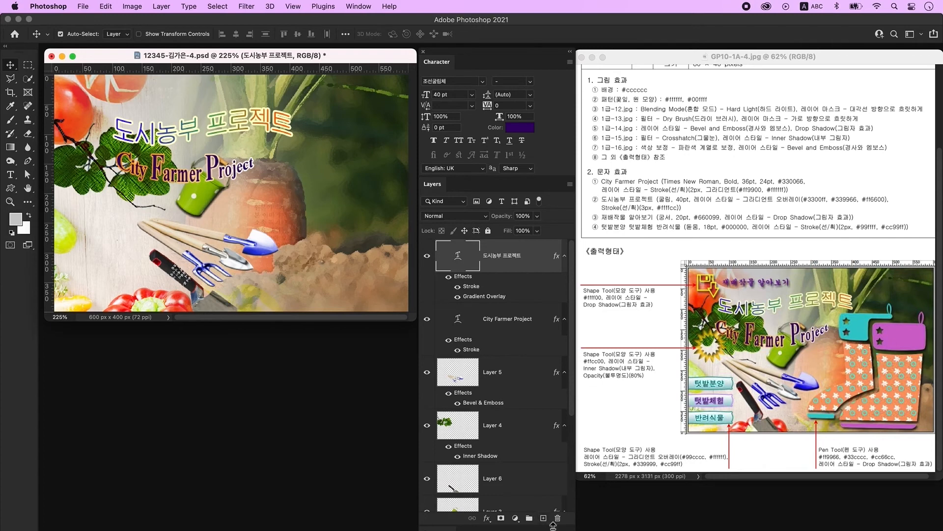
pyautogui.click(543, 518)
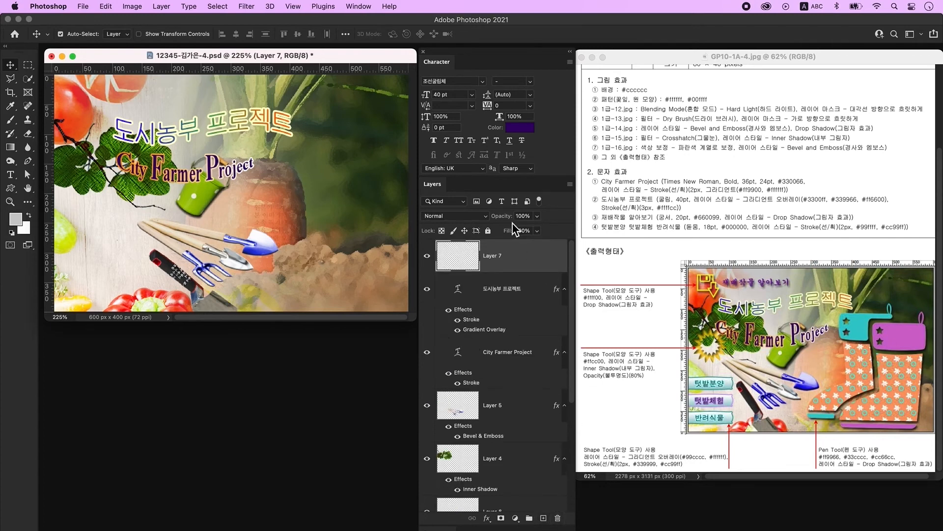
# - Type 재배작물 알아보기 below the City Farmer Project title
pyautogui.click(11, 174)
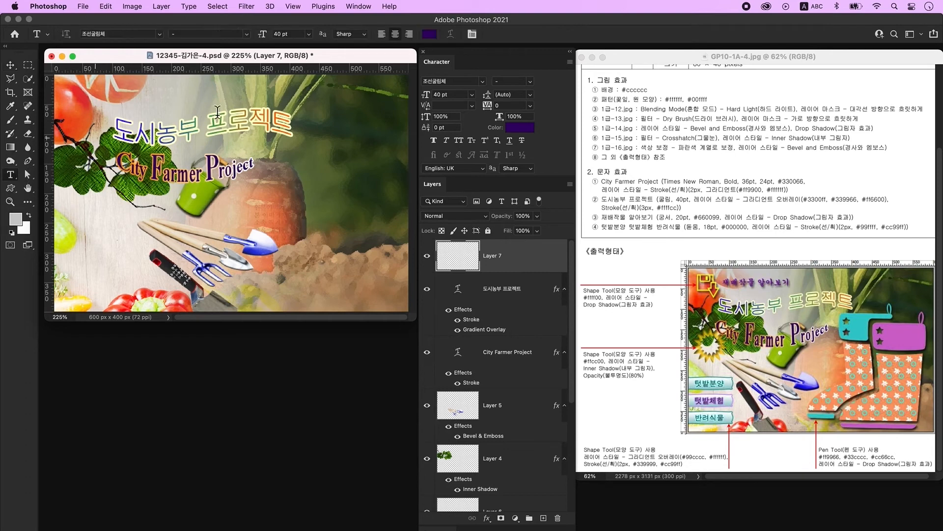
pyautogui.click(191, 213)
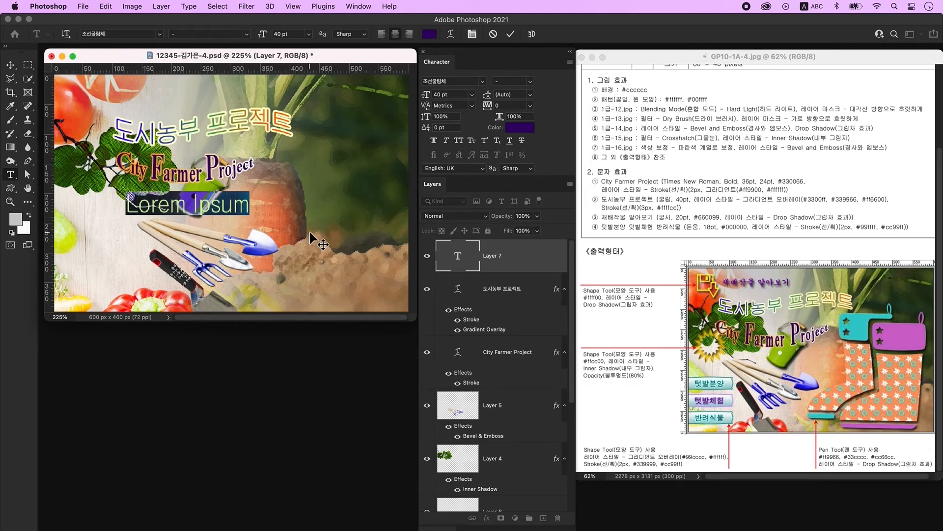
pyautogui.hotkey('ctrl', 'space')
pyautogui.write('재배작물 알아보기')
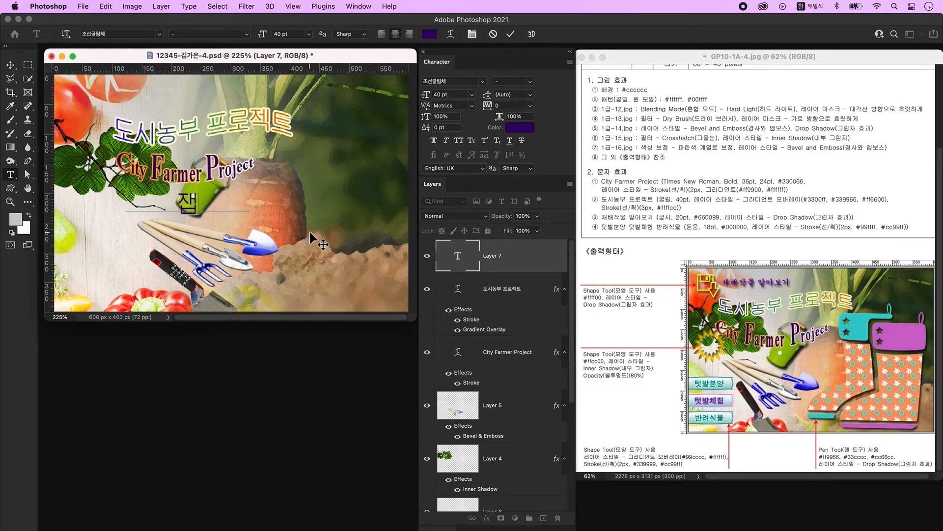
pyautogui.click(313, 234)
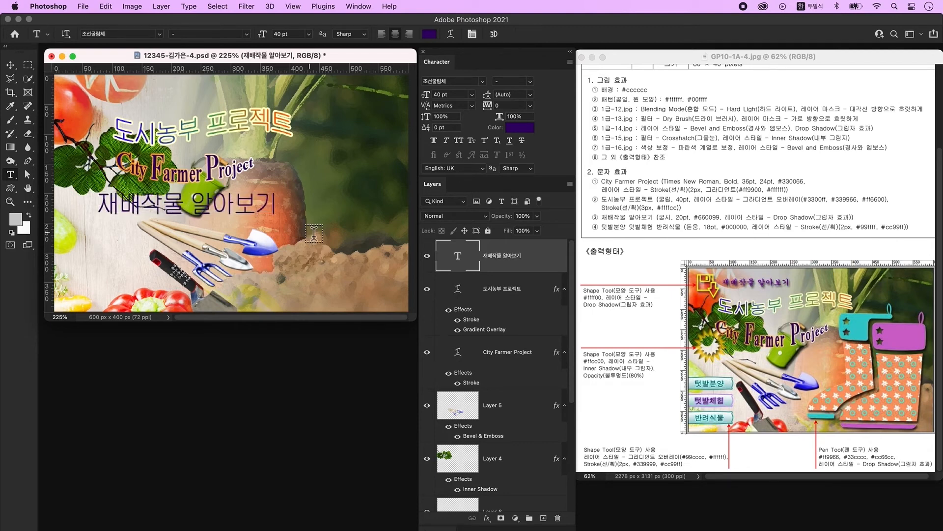
# - Set 재배작물 알아보기 to 조선궁서체 at 20 pt and begin changing its colour
pyautogui.click(482, 83)
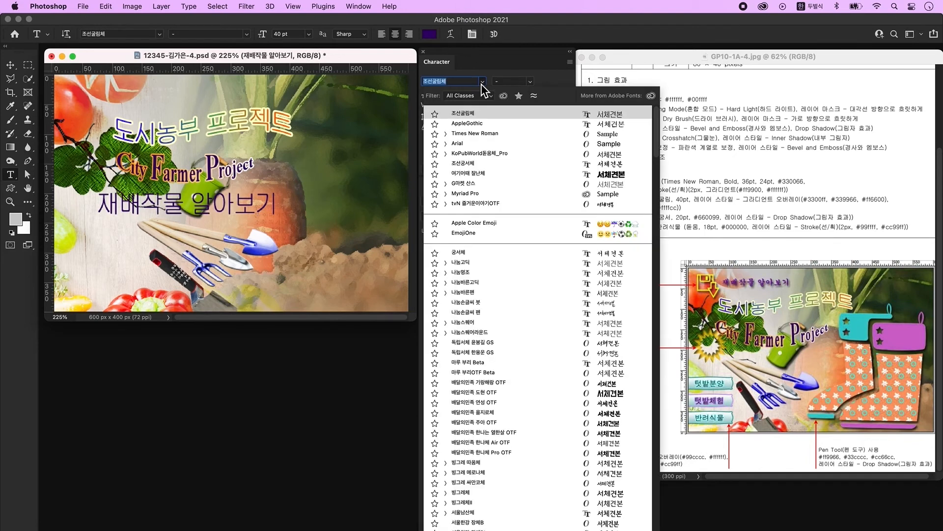
pyautogui.click(471, 164)
pyautogui.click(461, 96)
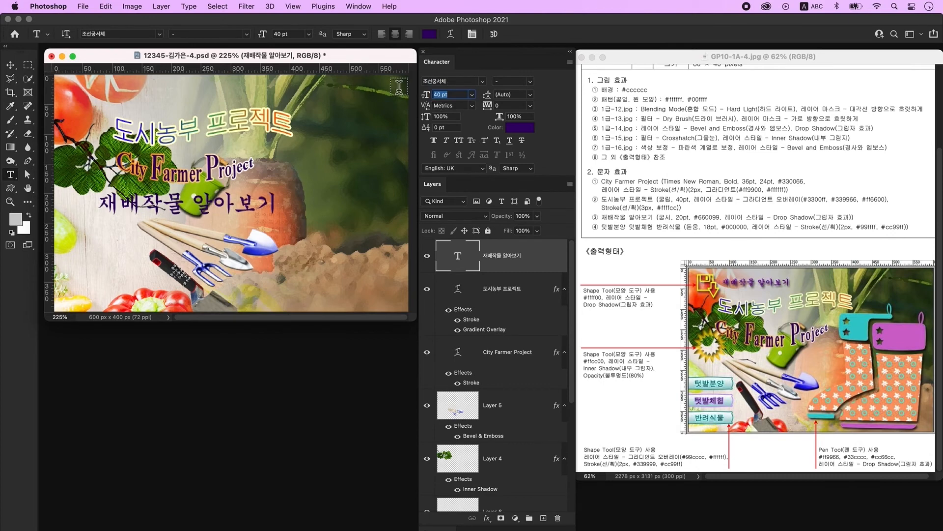
pyautogui.write('20')
pyautogui.press('Return')
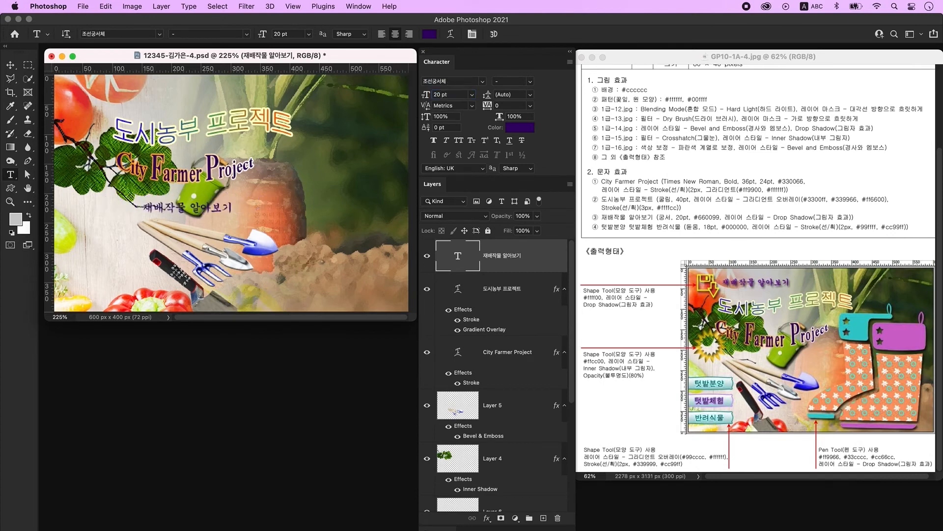
pyautogui.click(520, 128)
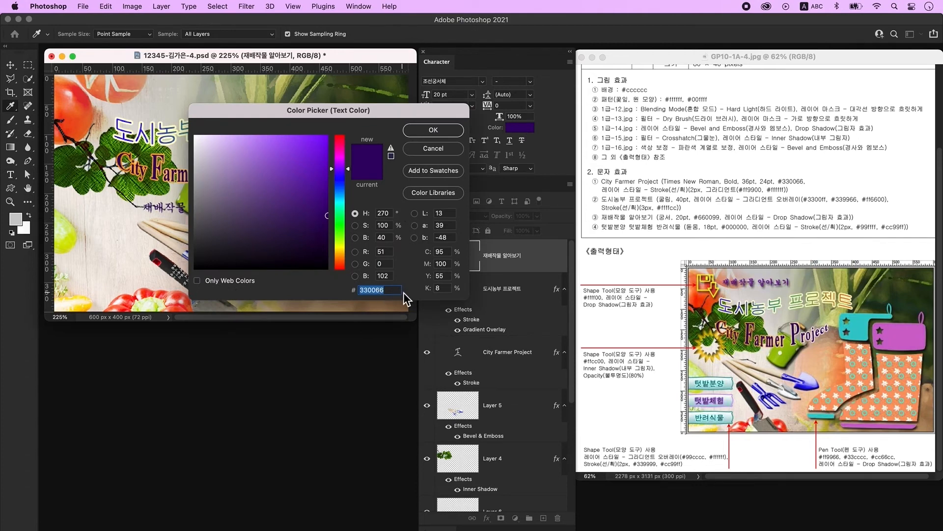
# - Make 재배작물 알아보기 purple #660099 and give it a drop shadow
pyautogui.write('660099')
pyautogui.press('Return')
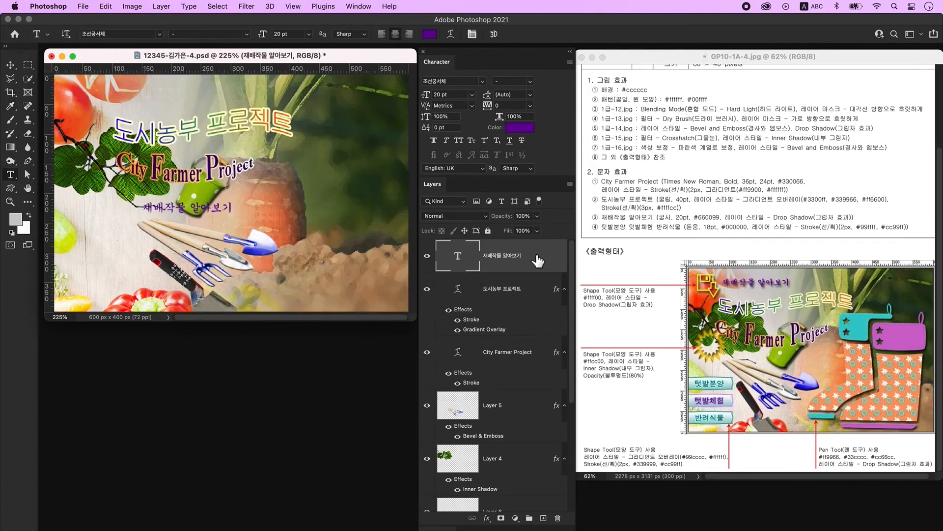
pyautogui.doubleClick(543, 255)
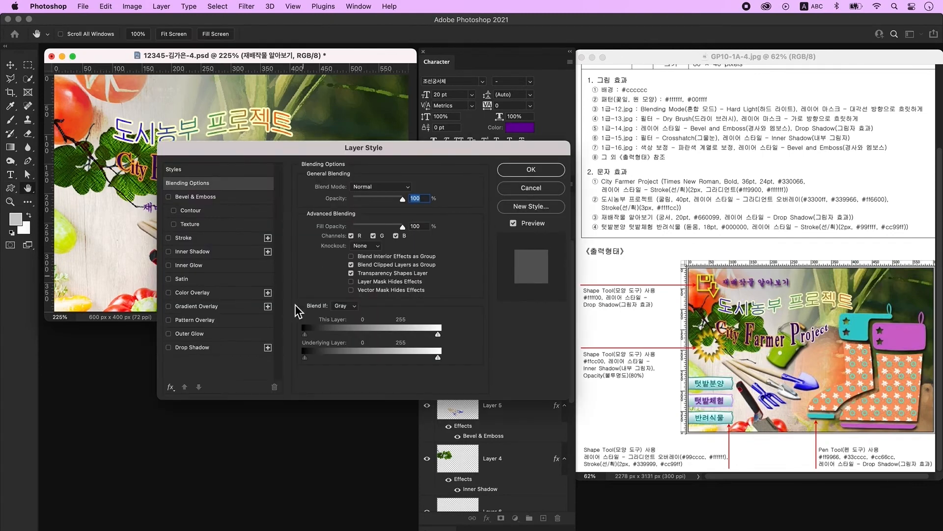
pyautogui.click(230, 348)
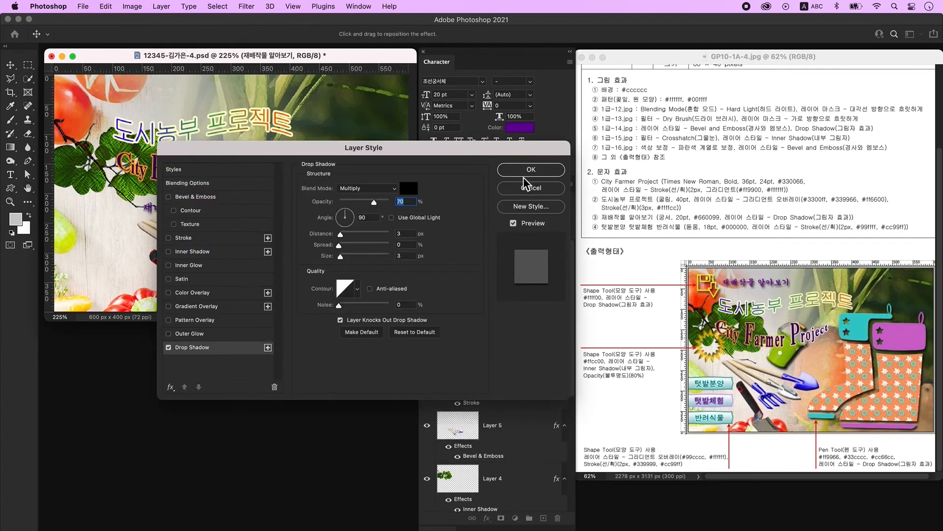
pyautogui.click(528, 169)
# - Move the text to the poster's top-left corner and add an empty new layer
pyautogui.click(10, 65)
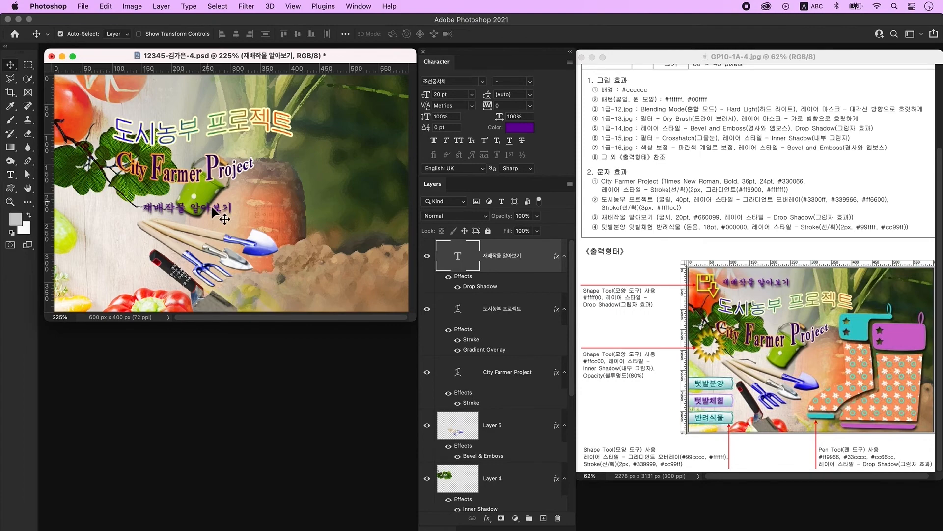
pyautogui.moveTo(187, 214); pyautogui.dragTo(116, 97)
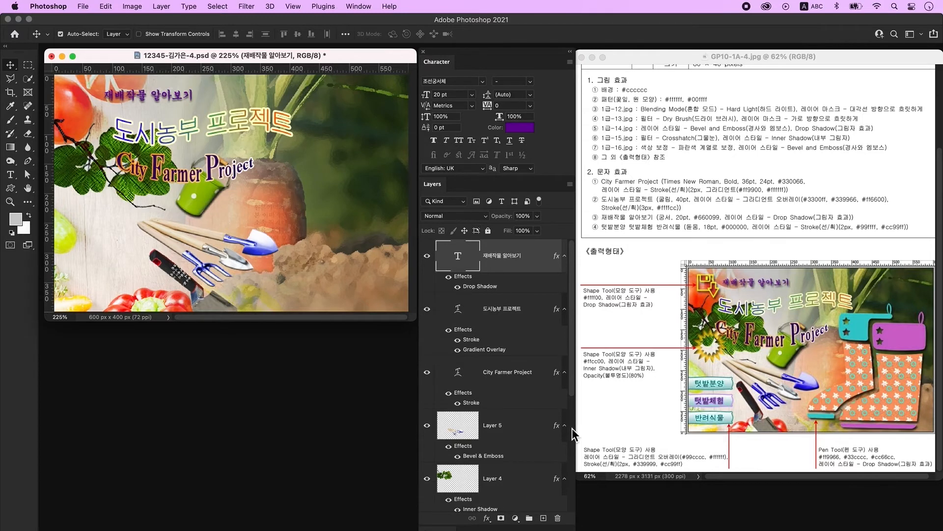
pyautogui.click(544, 518)
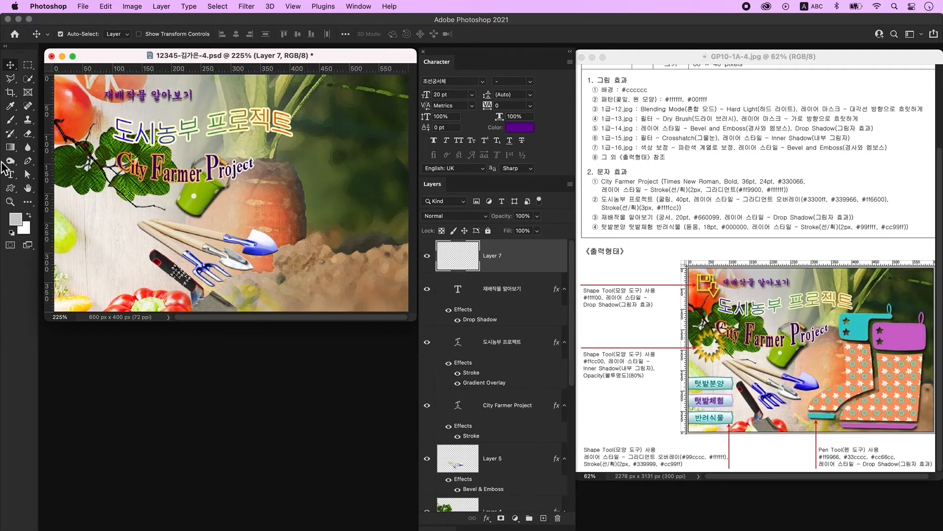
# - Type 텃밭분양 just above the garden tools
pyautogui.click(10, 175)
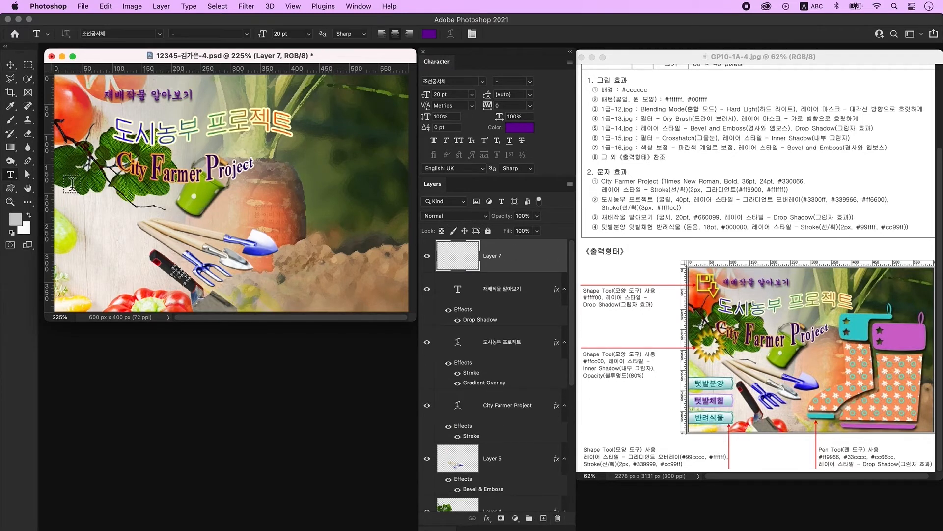
pyautogui.click(196, 215)
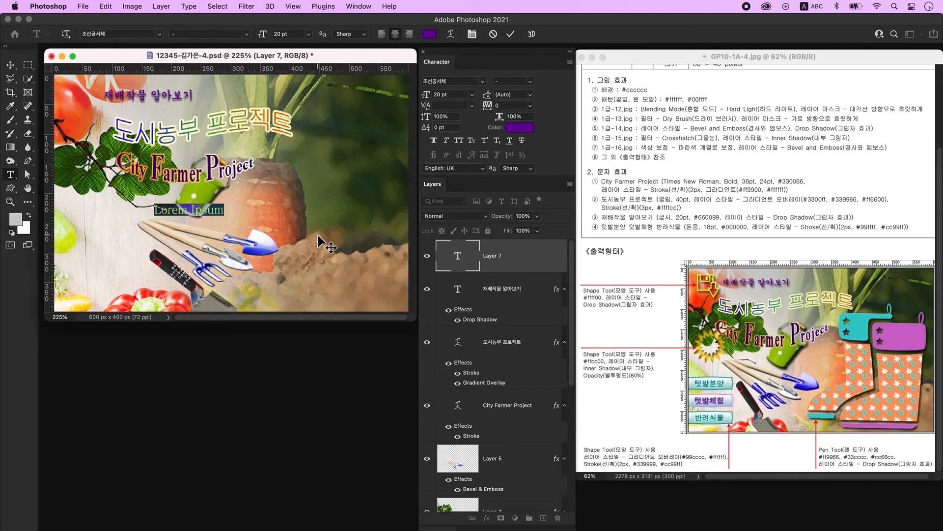
pyautogui.press('BackSpace')
pyautogui.hotkey('ctrl', 'space')
pyautogui.write('텃밭분양')
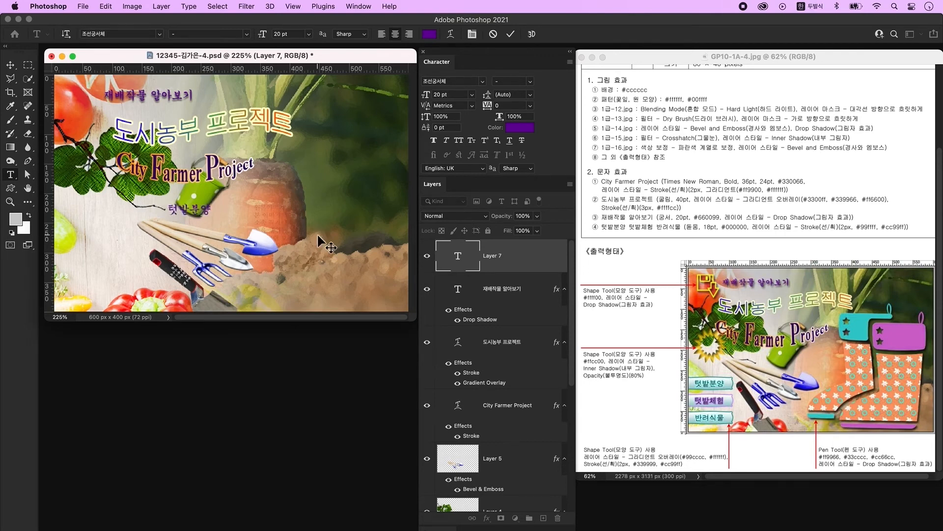
pyautogui.press('super+Return')
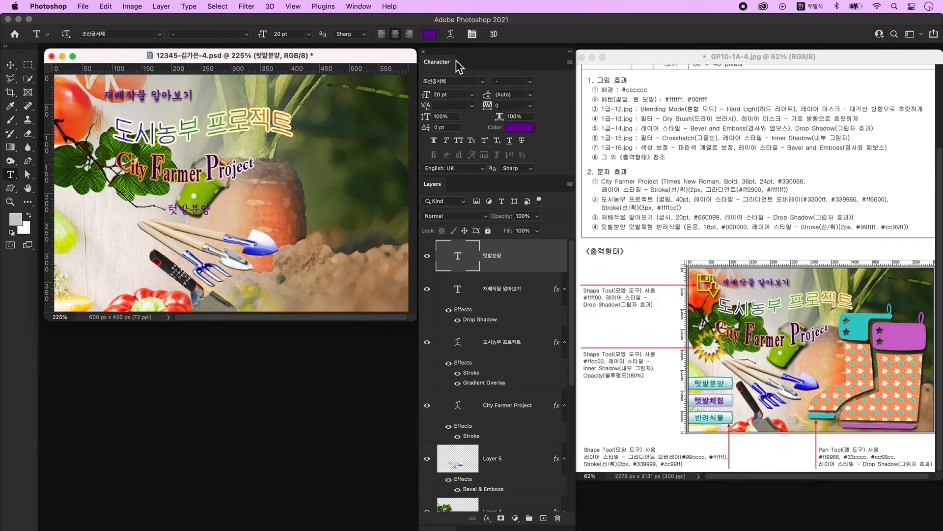
# - Set 텃밭분양 to KoPubWorld돋움체_Pro Light, 18 pt, black #000000
pyautogui.click(483, 82)
pyautogui.click(484, 165)
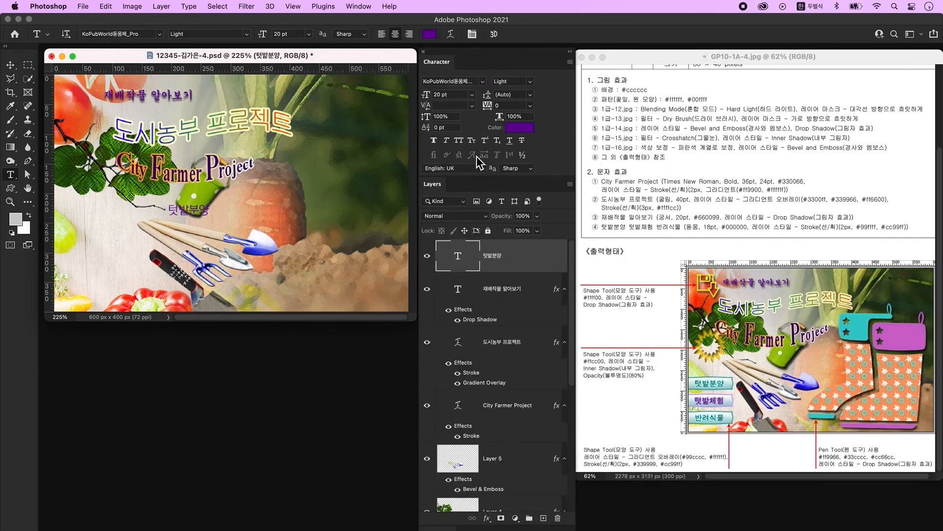
pyautogui.moveTo(461, 97); pyautogui.dragTo(435, 99)
pyautogui.write('18')
pyautogui.press('Return')
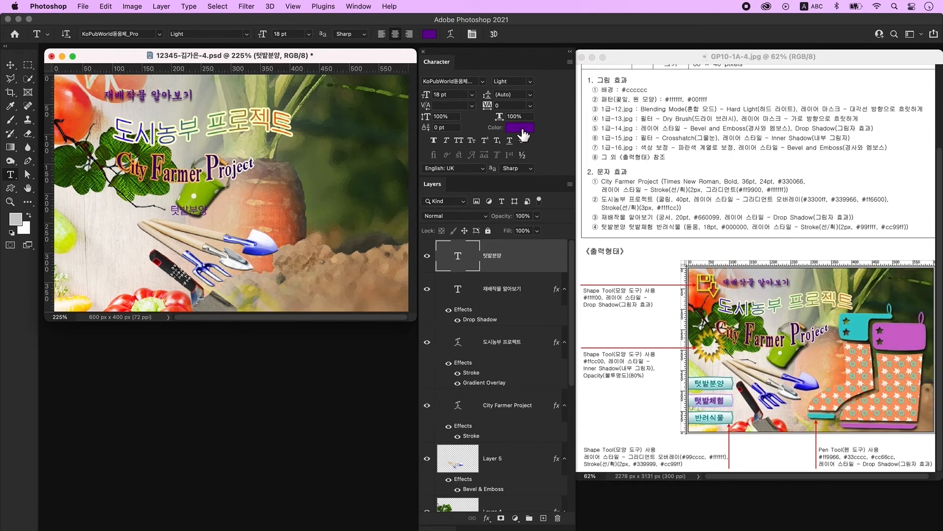
pyautogui.click(522, 128)
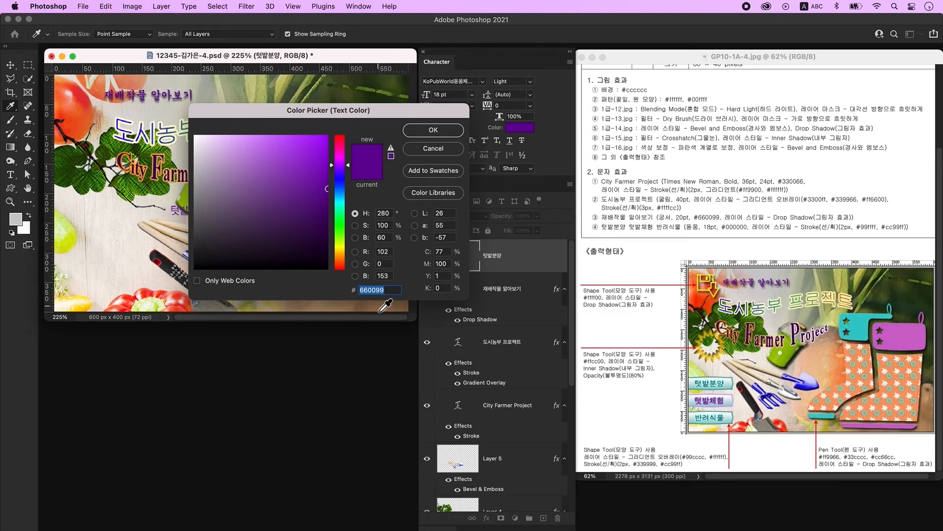
pyautogui.write('000000')
pyautogui.press('Return')
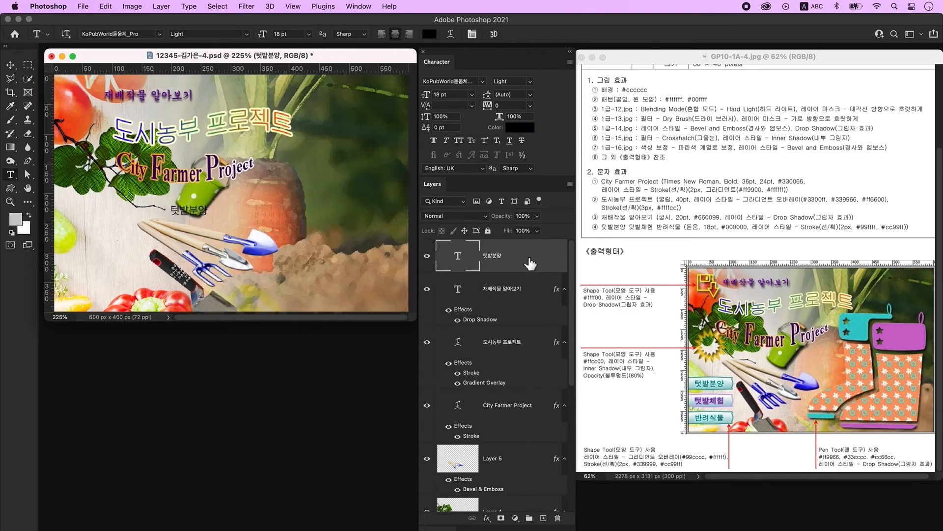
# - Give 텃밭분양 a 2 px Stroke in cyan #99ffff
pyautogui.doubleClick(533, 262)
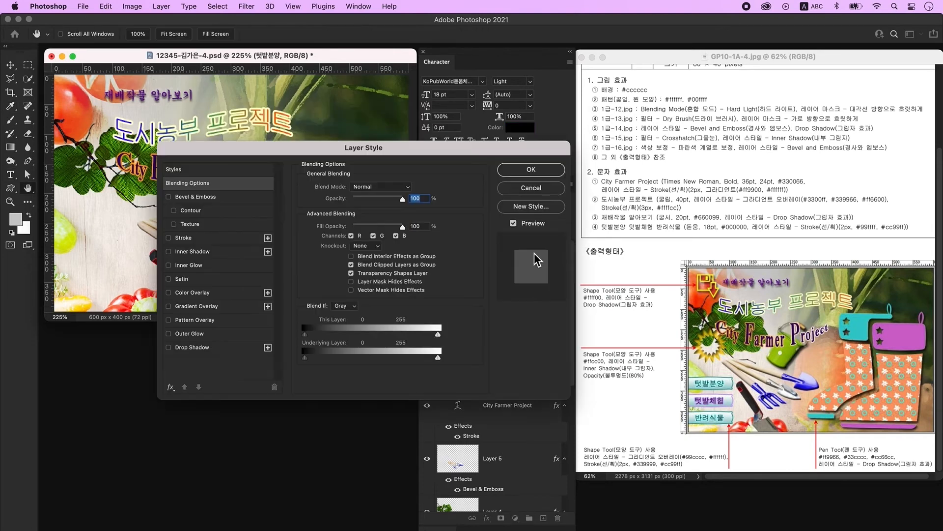
pyautogui.click(198, 239)
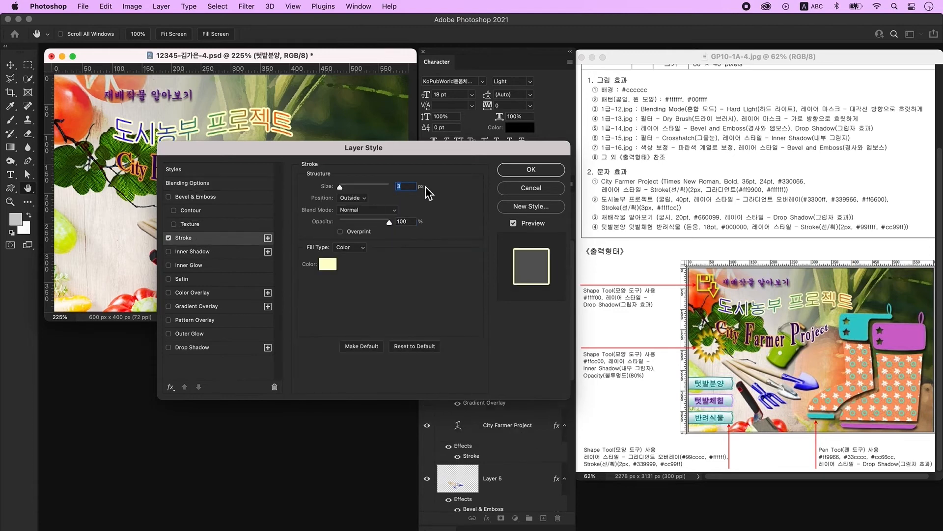
pyautogui.write('2')
pyautogui.click(329, 269)
pyautogui.write('99ffff')
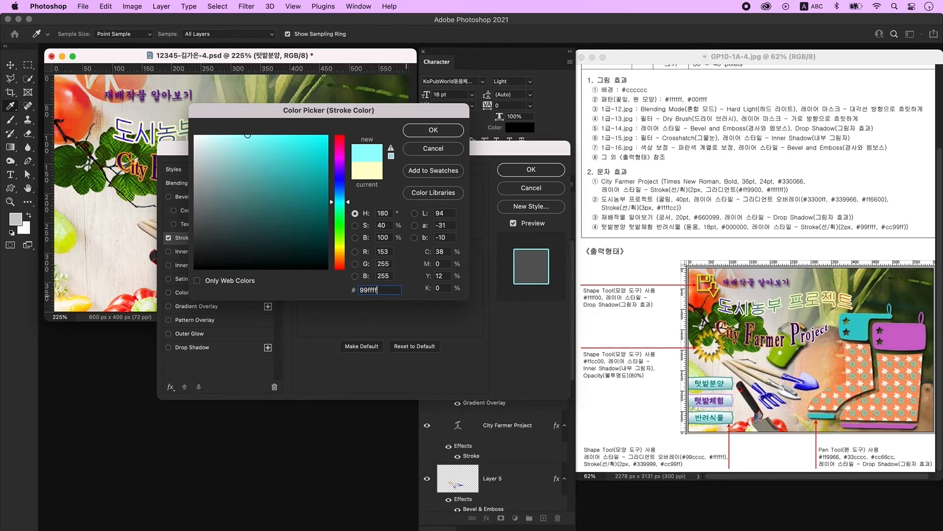
pyautogui.press('Return')
pyautogui.press('Return')
# - Move 텃밭분양 to the poster's left edge and add an empty new layer
pyautogui.click(11, 65)
pyautogui.moveTo(195, 217)
pyautogui.mouseDown()
pyautogui.moveTo(103, 204)
pyautogui.moveTo(96, 241)
pyautogui.mouseUp()
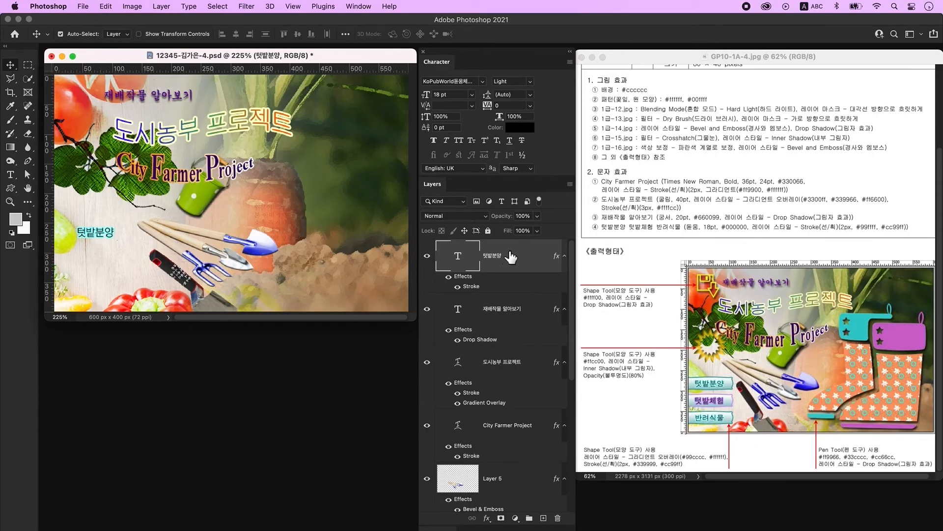
pyautogui.click(544, 519)
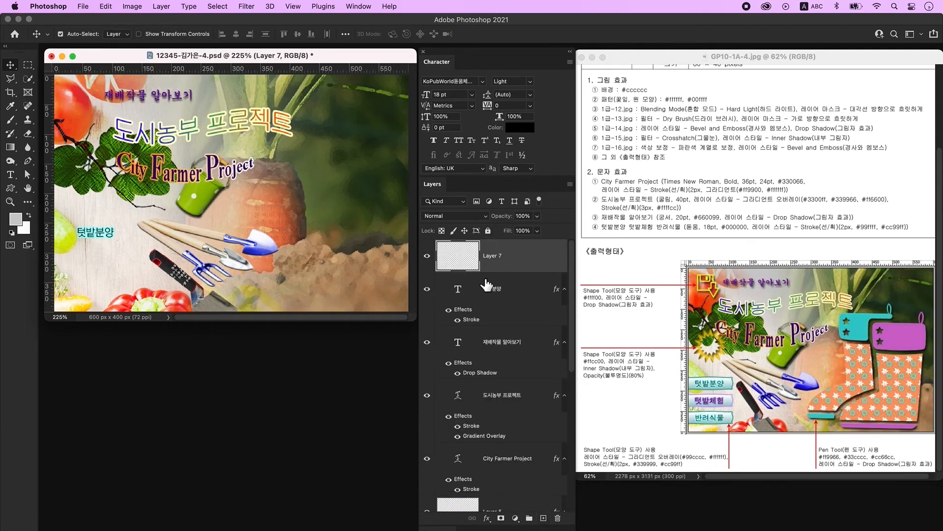
# - Draw an arrow-on-disk custom shape beside the 재배작물 알아보기 title
pyautogui.click(10, 188)
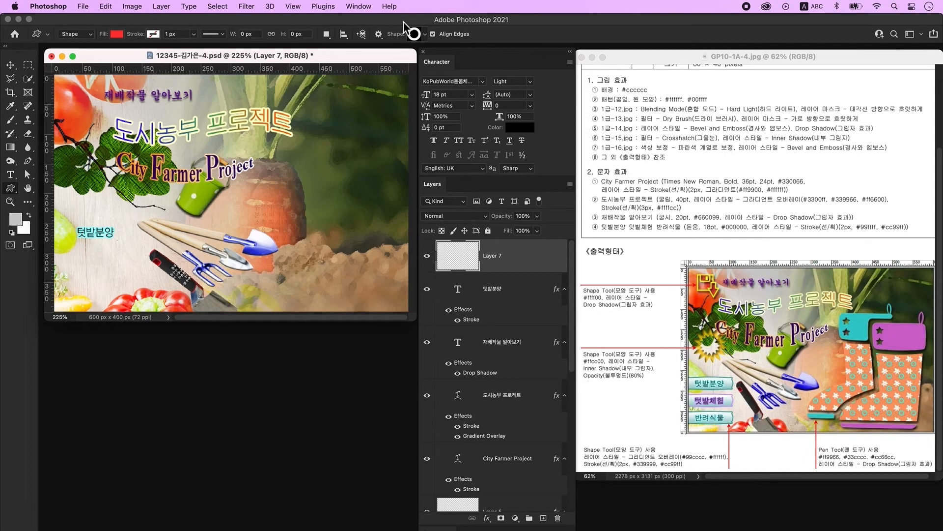
pyautogui.click(417, 35)
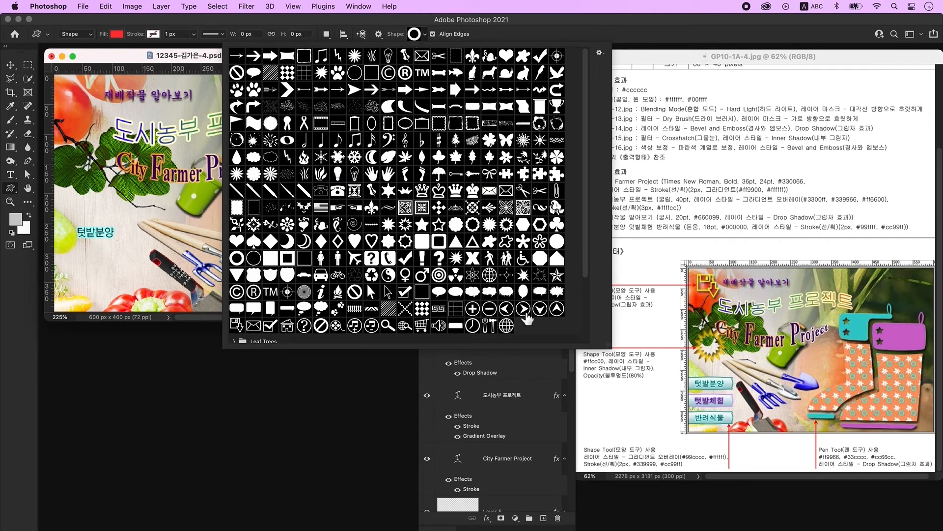
pyautogui.doubleClick(237, 325)
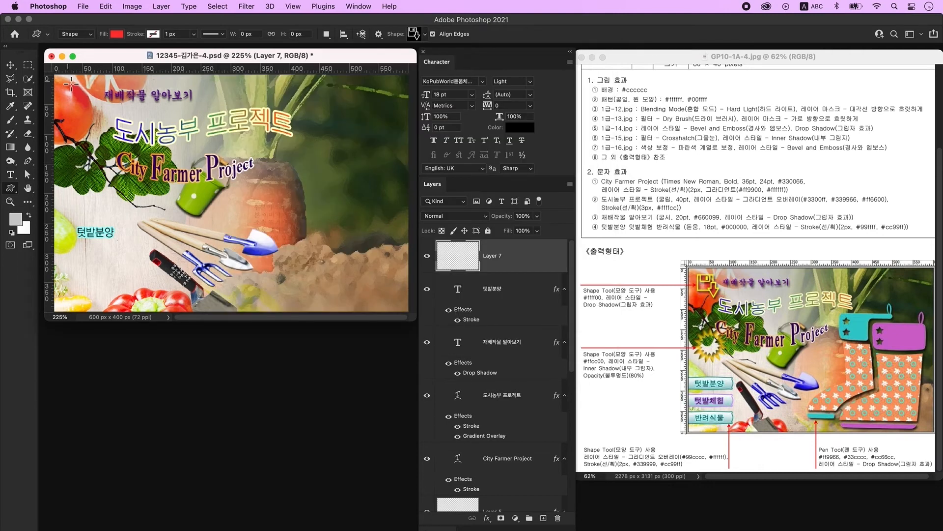
pyautogui.moveTo(69, 81); pyautogui.dragTo(100, 113)
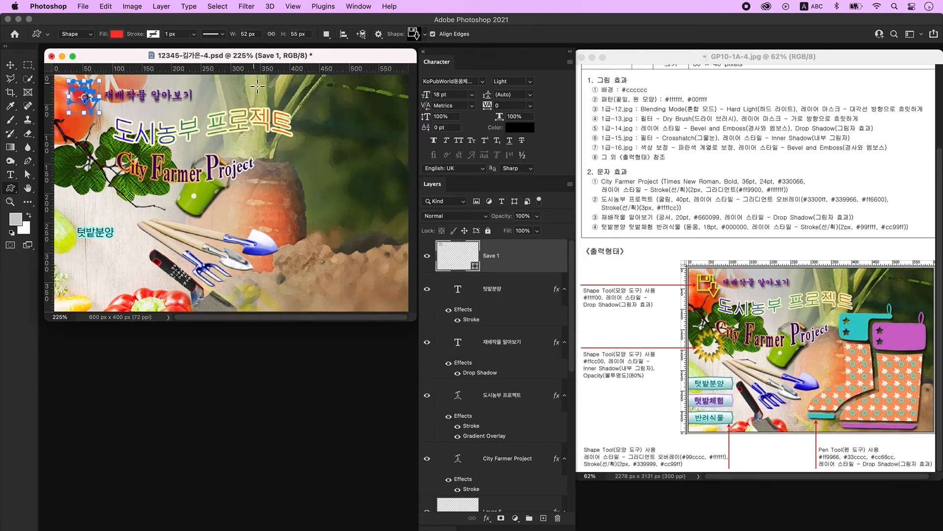
# - Fill the shape yellow #ffff00, add a drop shadow, and add an empty new layer
pyautogui.doubleClick(453, 256)
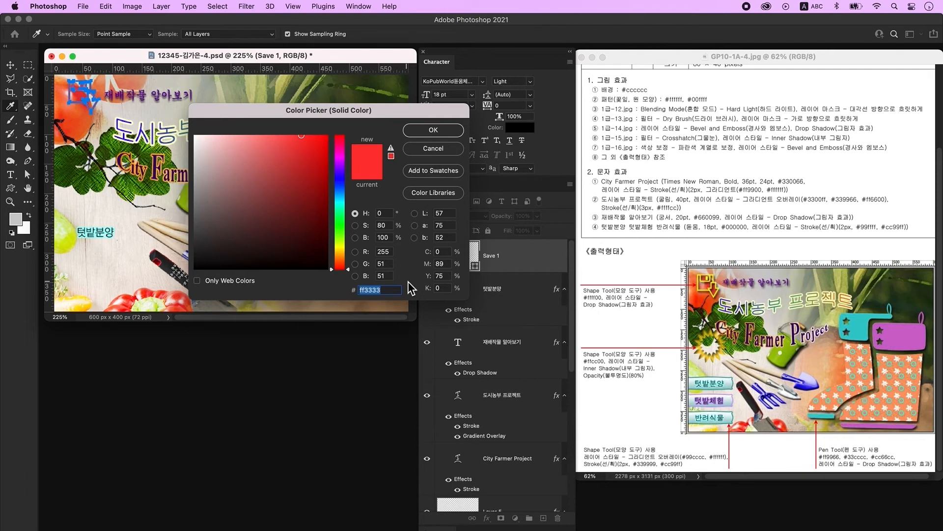
pyautogui.write('ffff00')
pyautogui.press('Return')
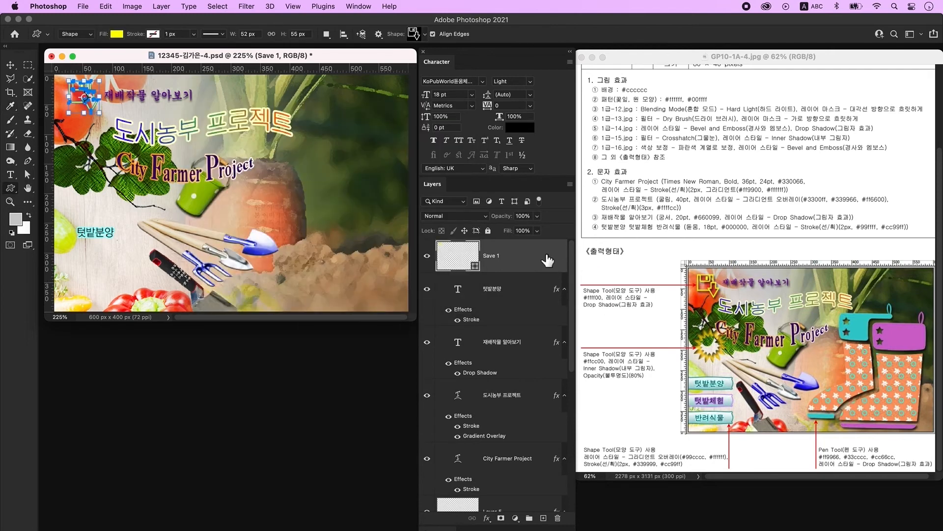
pyautogui.doubleClick(547, 260)
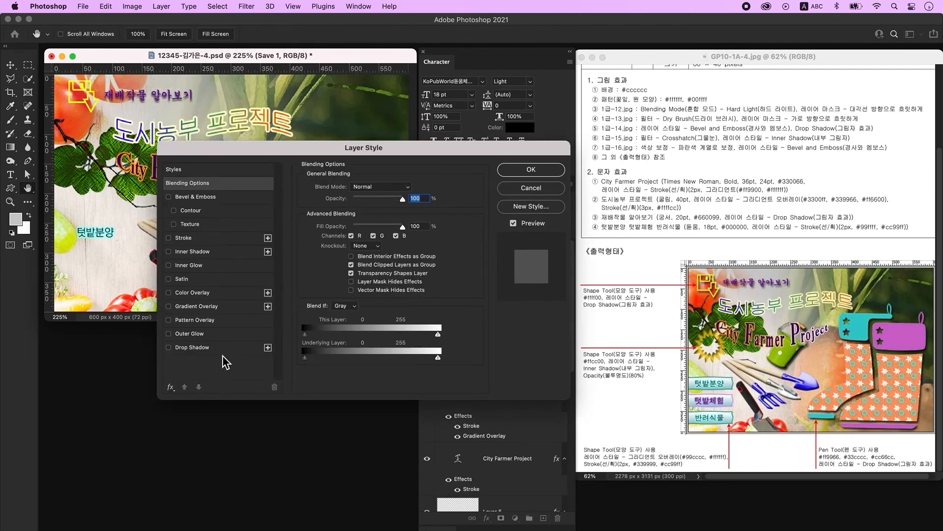
pyautogui.click(222, 348)
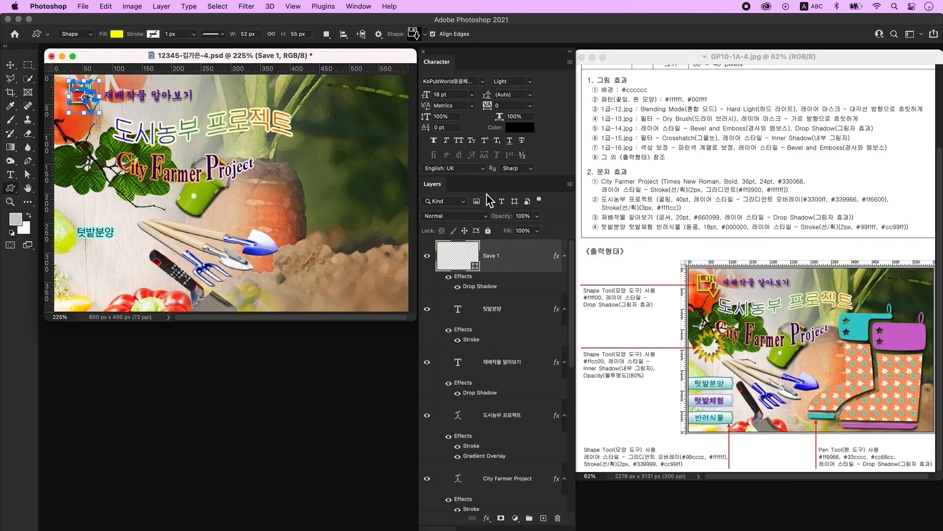
pyautogui.click(544, 518)
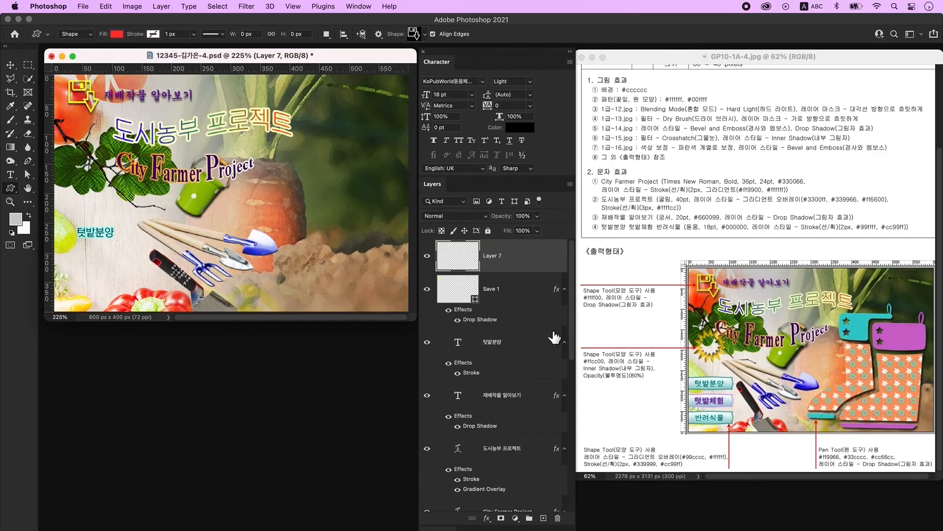
# - Draw a Flower 2 Frame 1 sunburst on the poster's left side and fill it #ffcc00
pyautogui.click(414, 35)
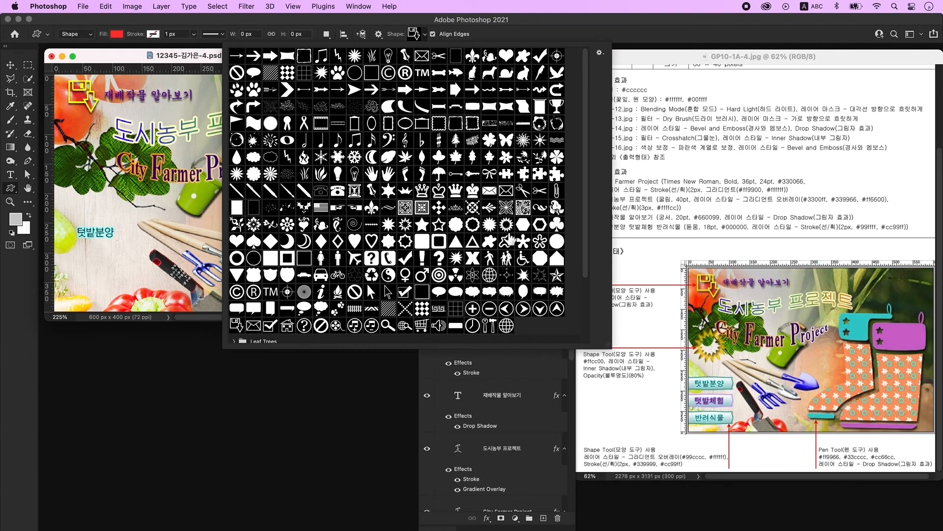
pyautogui.doubleClick(507, 228)
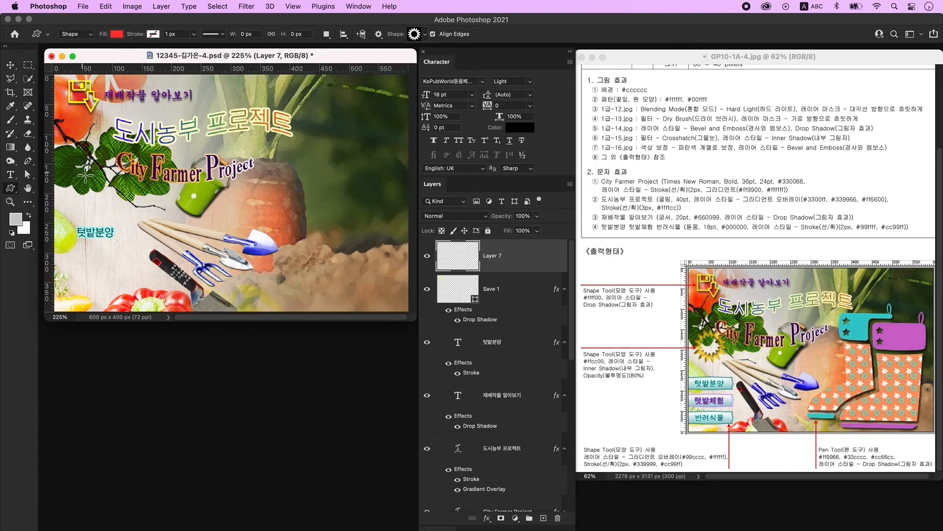
pyautogui.moveTo(69, 160); pyautogui.dragTo(109, 210)
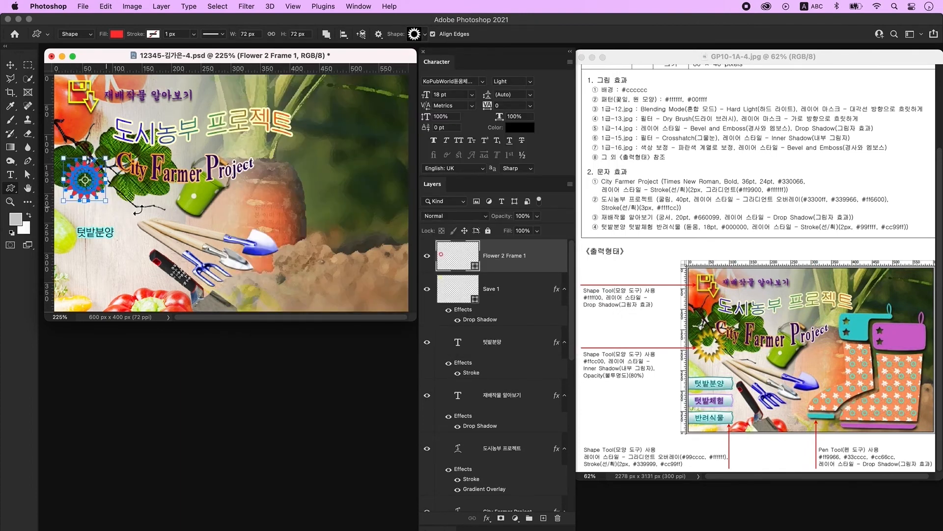
pyautogui.doubleClick(459, 258)
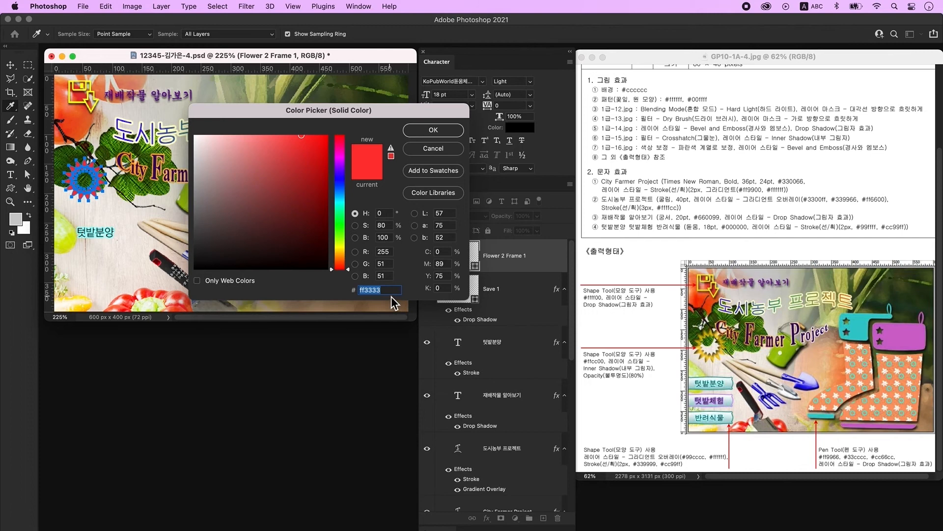
pyautogui.write('ffcc00')
pyautogui.press('Return')
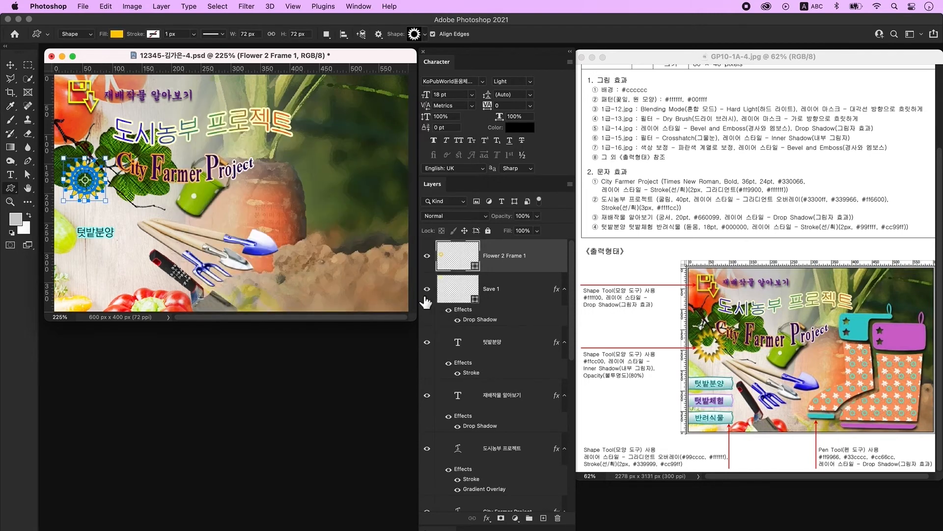
# - Give the sunburst an Inner Shadow and set its layer opacity to 80%
pyautogui.doubleClick(544, 251)
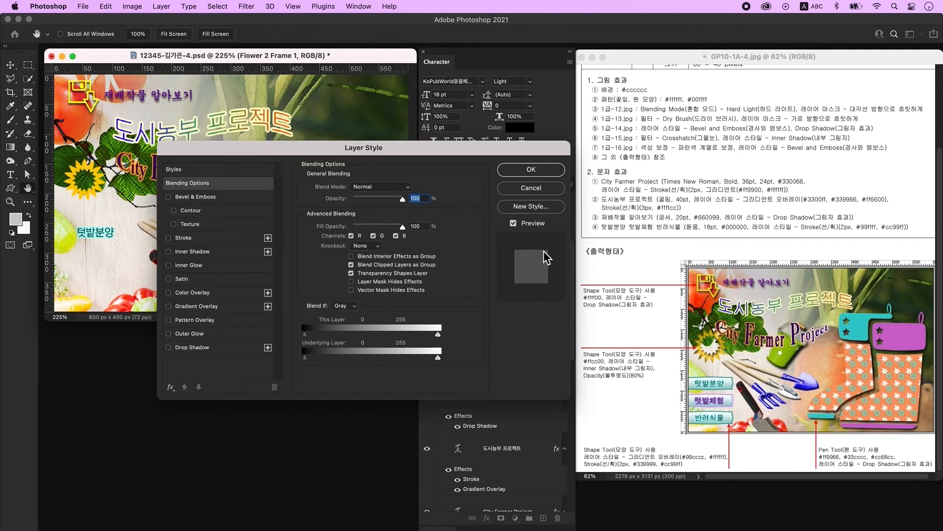
pyautogui.click(199, 251)
pyautogui.click(535, 174)
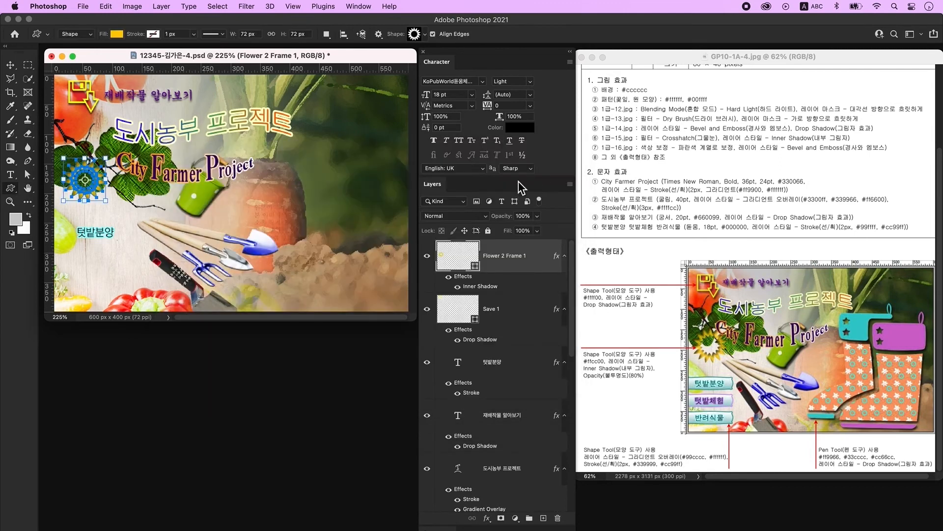
pyautogui.click(522, 217)
pyautogui.write('80')
pyautogui.press('Return')
# - Free-transform the sunburst and add a new empty layer on top
pyautogui.press('v')
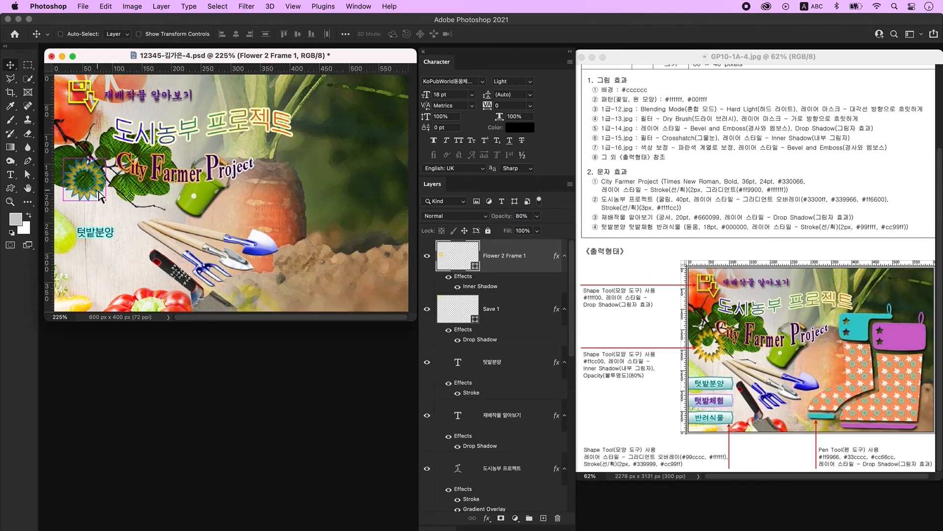
pyautogui.press('super+t')
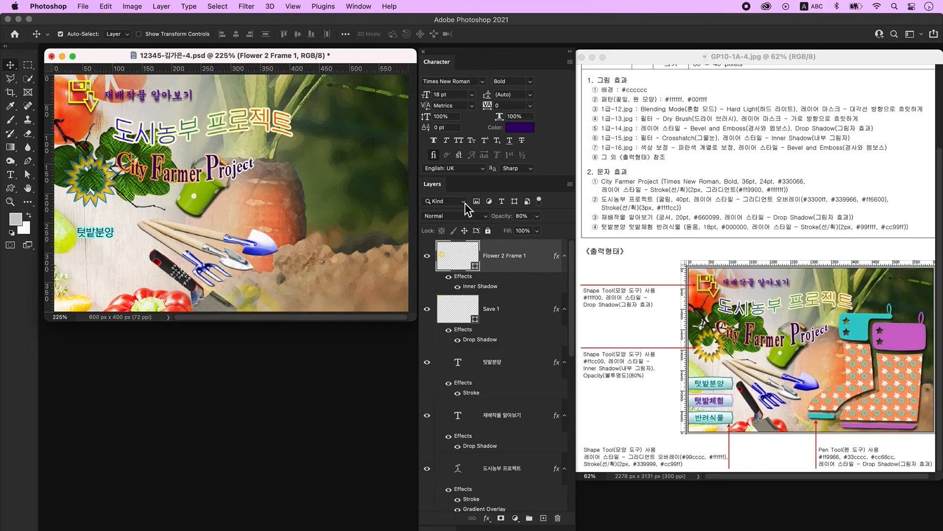
pyautogui.click(543, 518)
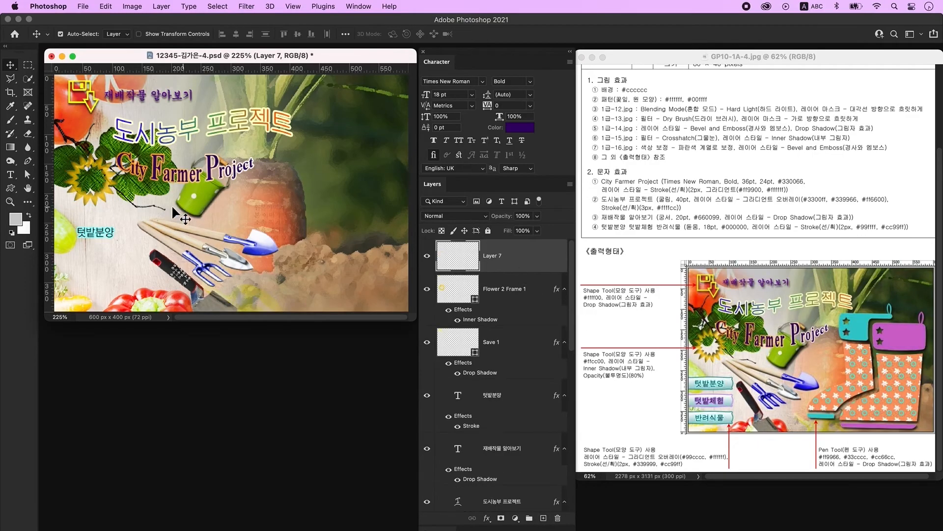
# - Draw a Banner 3 custom shape around the 텃밭분양 text
pyautogui.click(10, 188)
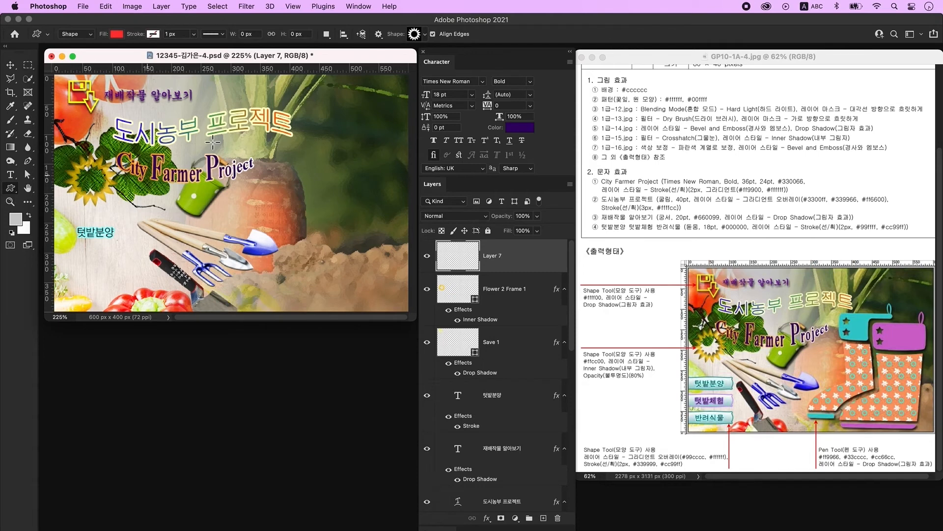
pyautogui.click(415, 36)
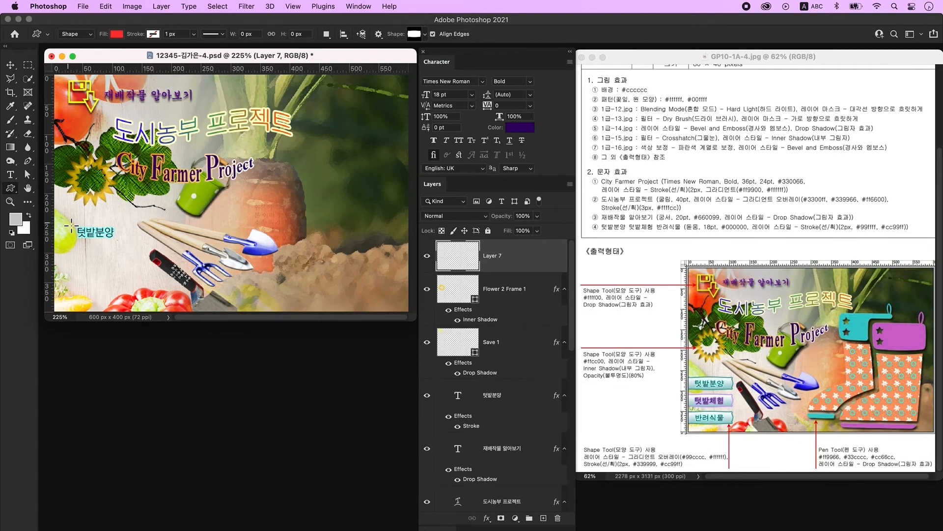
pyautogui.moveTo(71, 225); pyautogui.dragTo(130, 244)
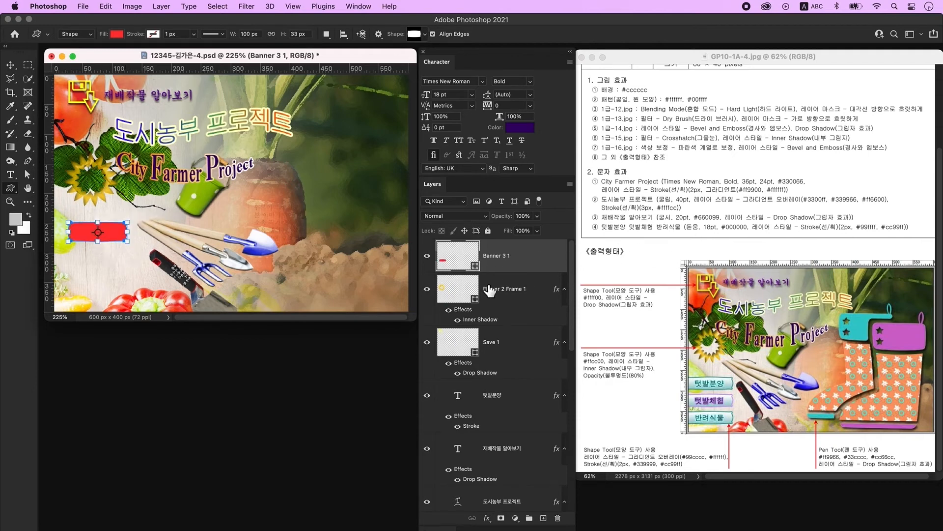
pyautogui.click(544, 262)
# - Add a Gradient Overlay with a #99cccc left stop and remove the middle stop
pyautogui.doubleClick(544, 262)
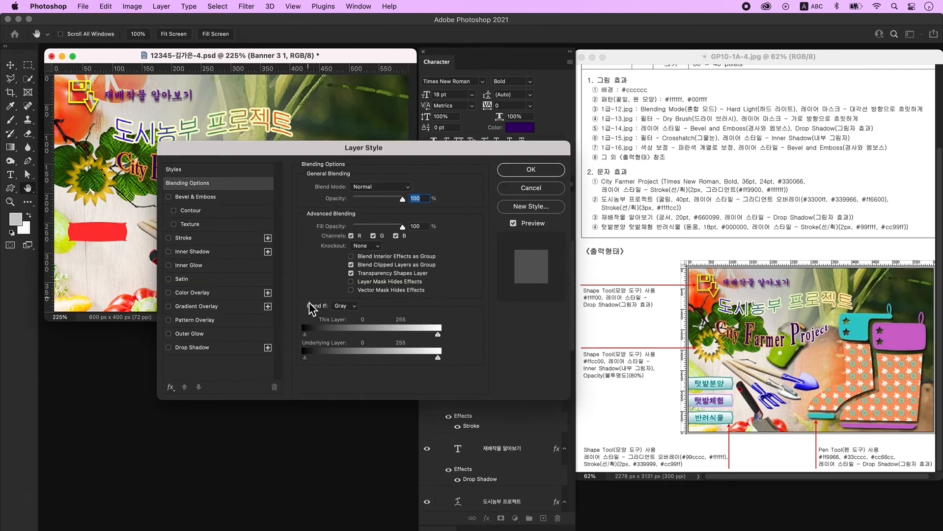
pyautogui.click(197, 306)
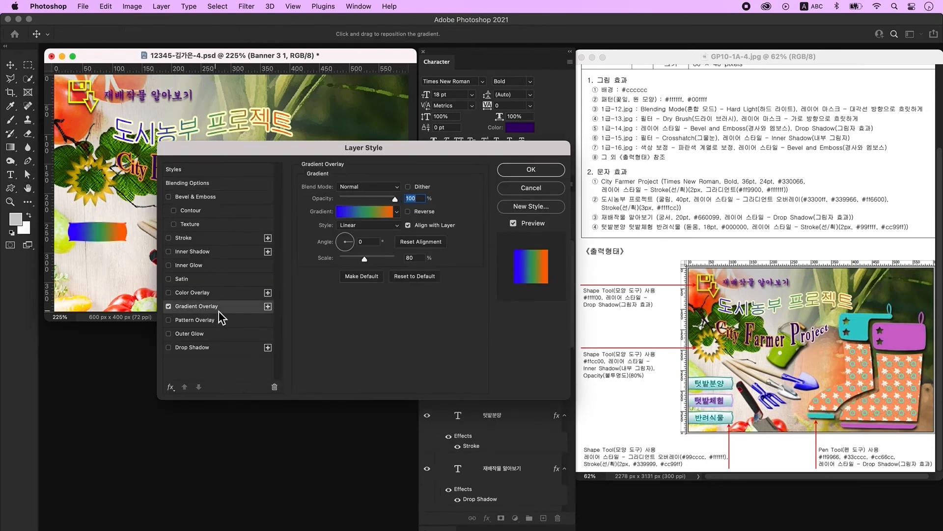
pyautogui.click(380, 217)
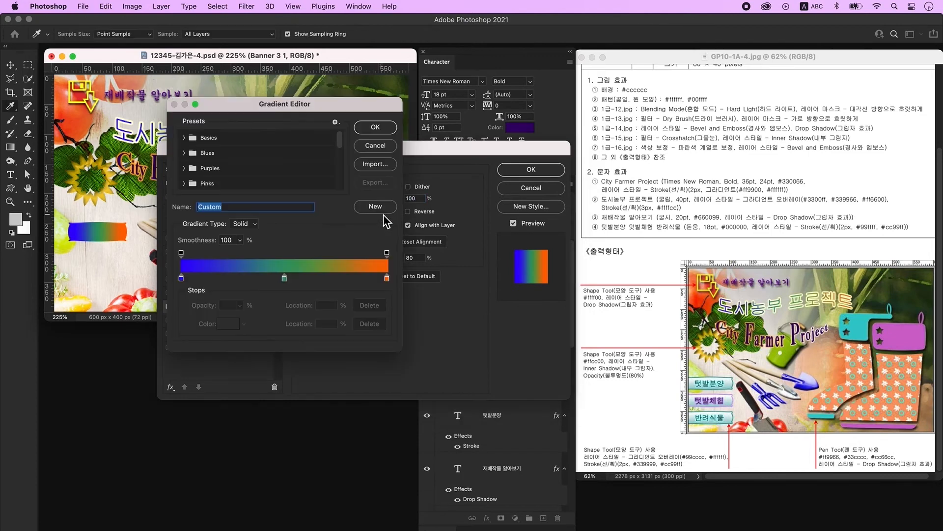
pyautogui.click(182, 279)
pyautogui.doubleClick(181, 279)
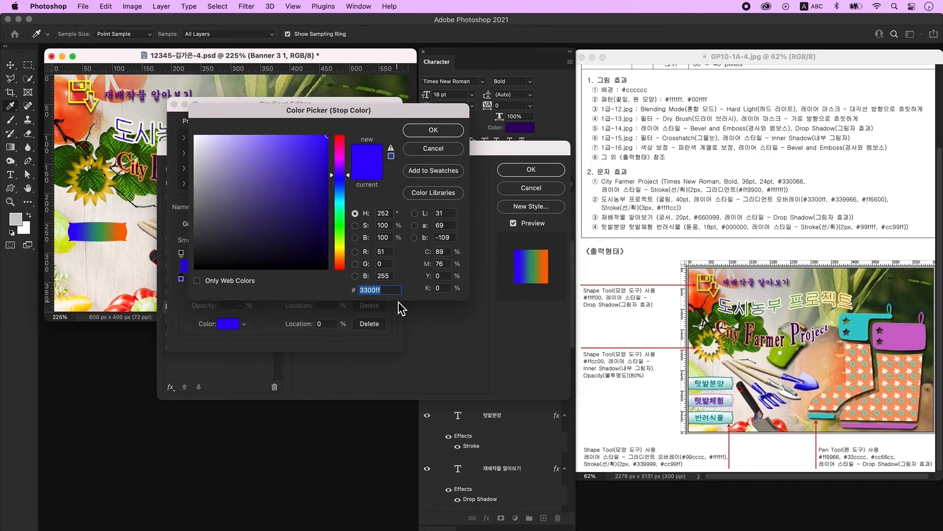
pyautogui.write('99cccc')
pyautogui.press('Return')
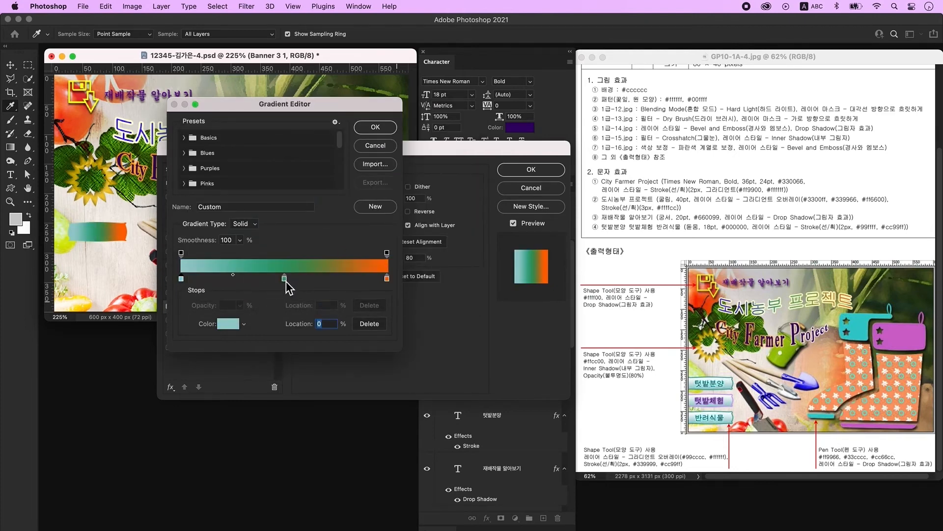
pyautogui.moveTo(286, 281); pyautogui.dragTo(288, 322)
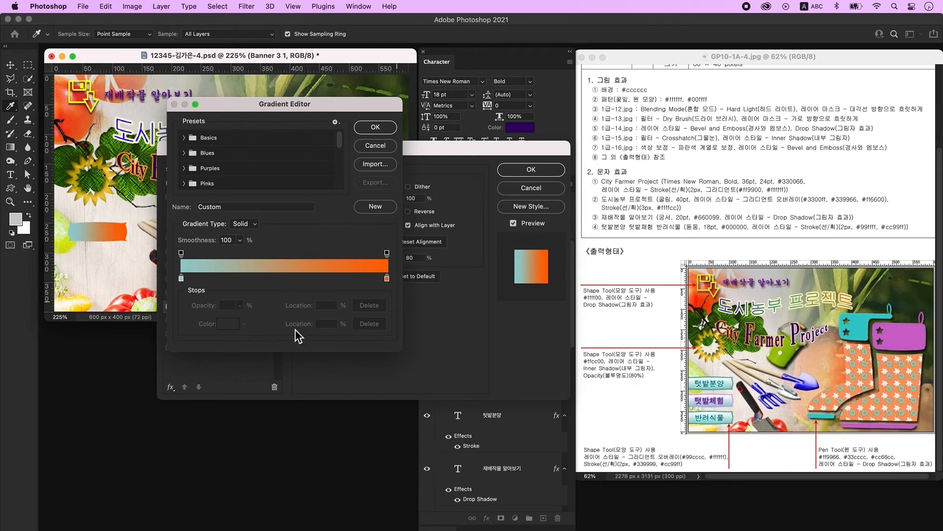
# - Make the gradient's right stop white (#ffffff) and set its angle to 90°
pyautogui.click(387, 279)
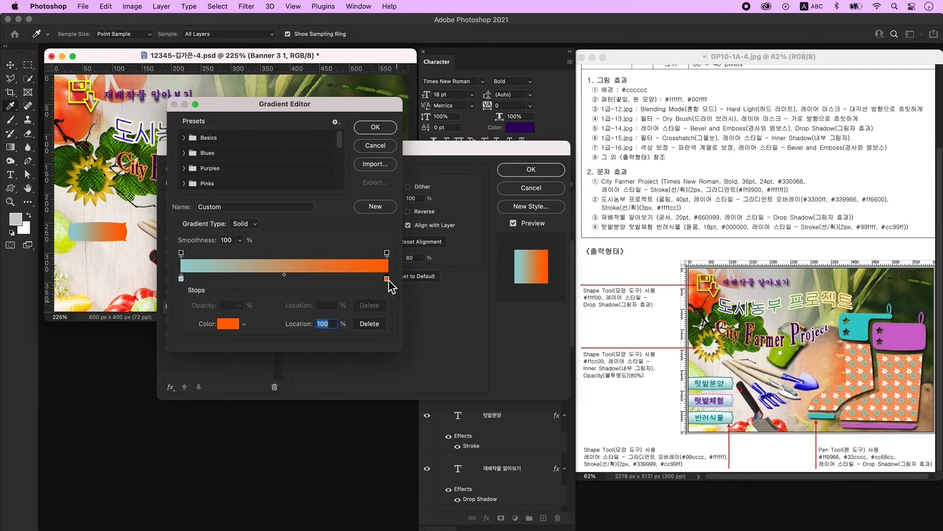
pyautogui.doubleClick(387, 279)
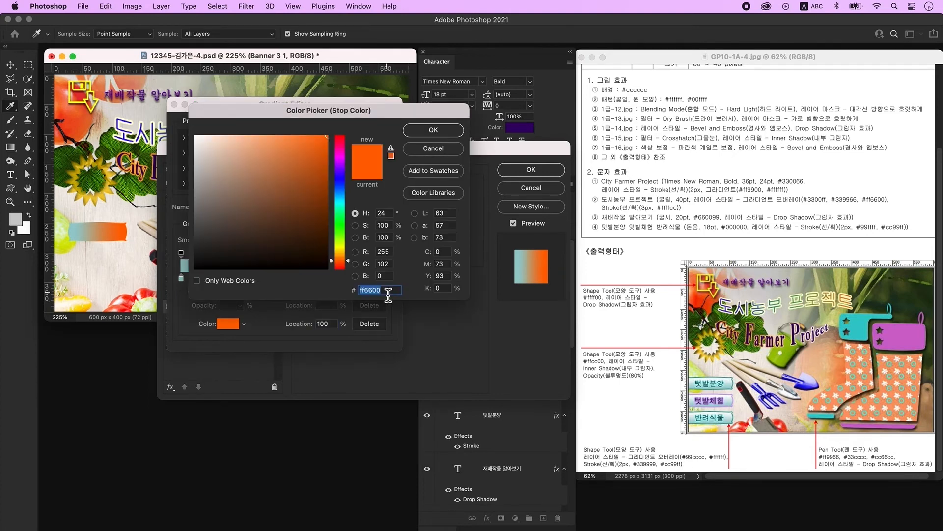
pyautogui.write('ffffff')
pyautogui.press('Return')
pyautogui.press('Return')
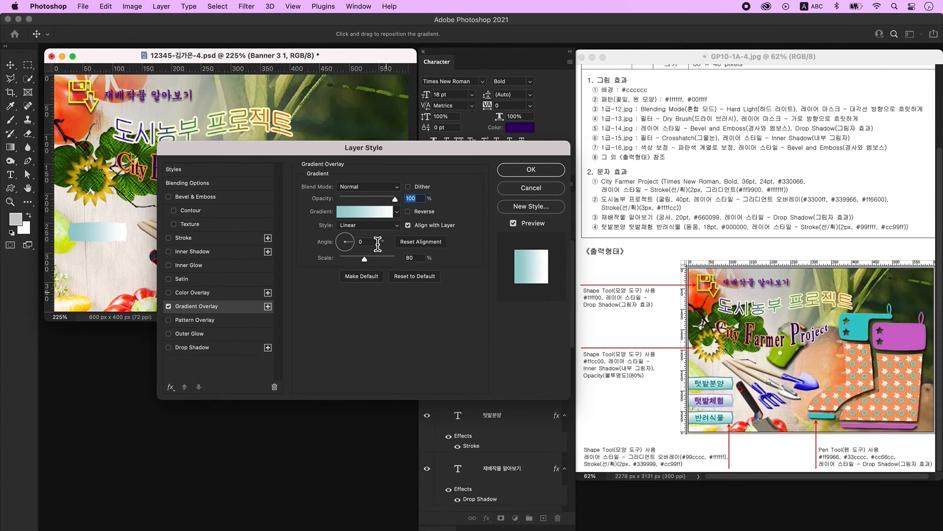
pyautogui.click(377, 242)
pyautogui.write('90')
pyautogui.press('Tab')
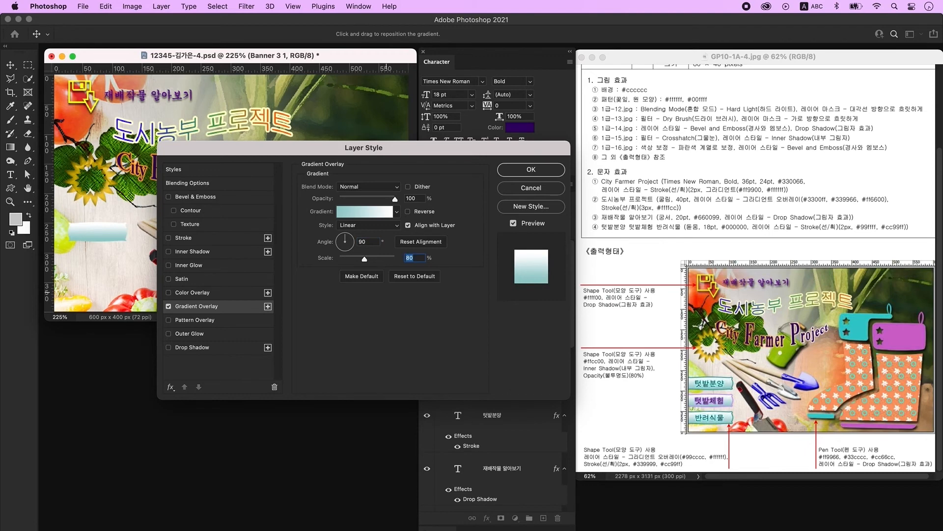
# - Add a 2 px #339999 stroke and move the banner to the poster's left edge
pyautogui.click(197, 238)
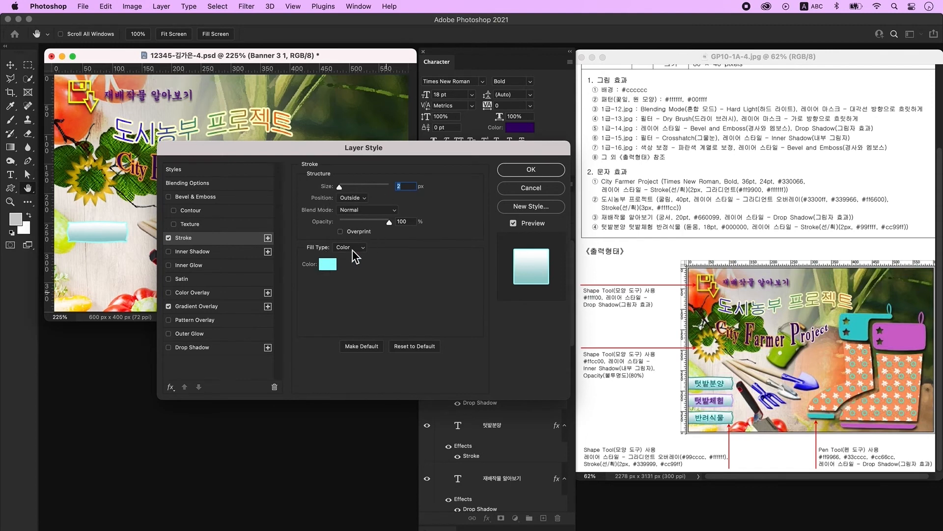
pyautogui.click(327, 265)
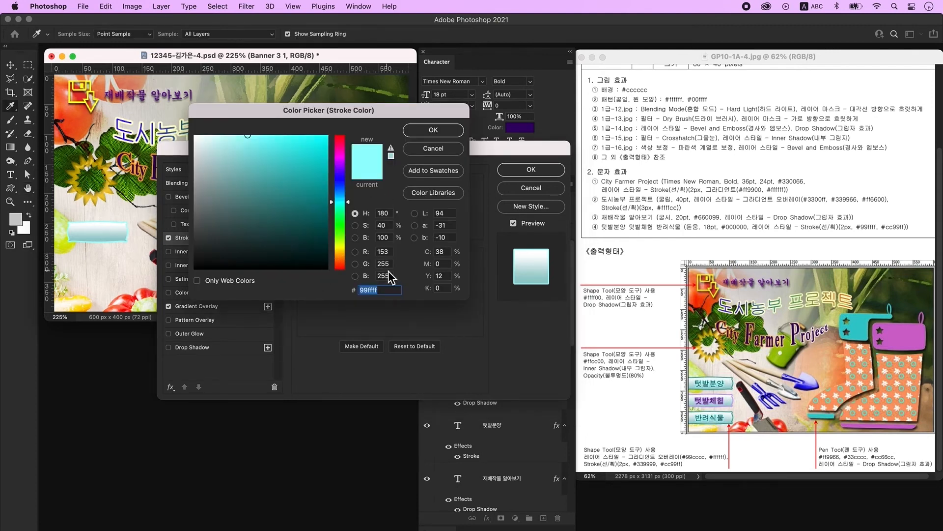
pyautogui.write('339999')
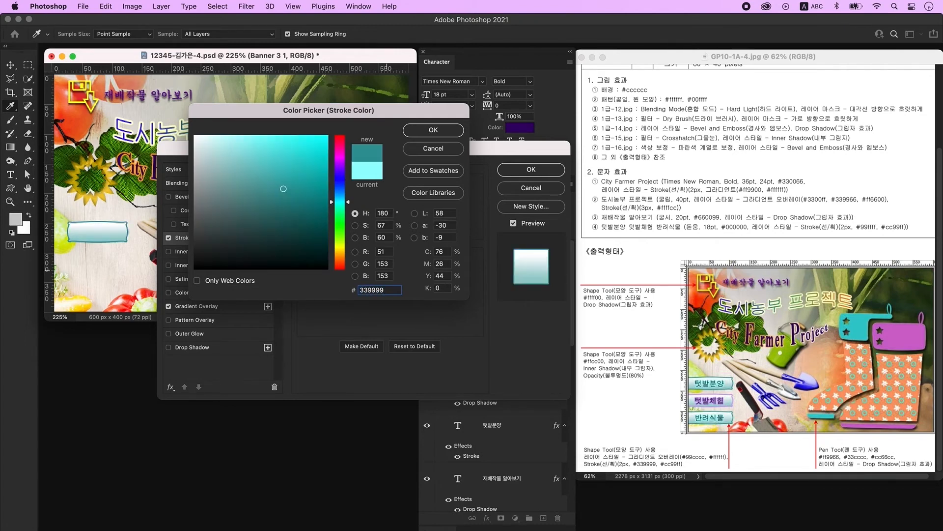
pyautogui.press('Return')
pyautogui.moveTo(104, 232); pyautogui.dragTo(86, 227)
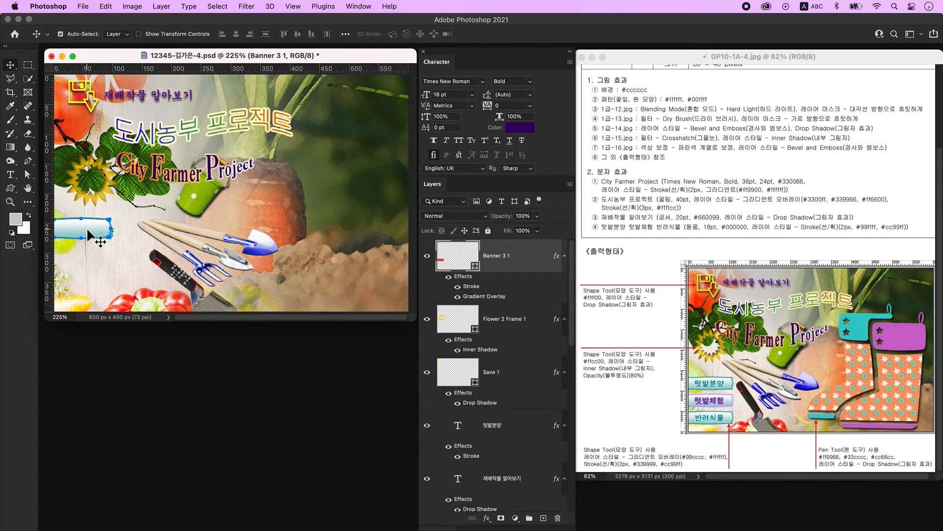
# - Place the banner beneath the 텃밭분양 text and duplicate the labelled banner downward
pyautogui.press('super+bracketleft')
pyautogui.press('super+bracketleft')
pyautogui.press('super+bracketleft')
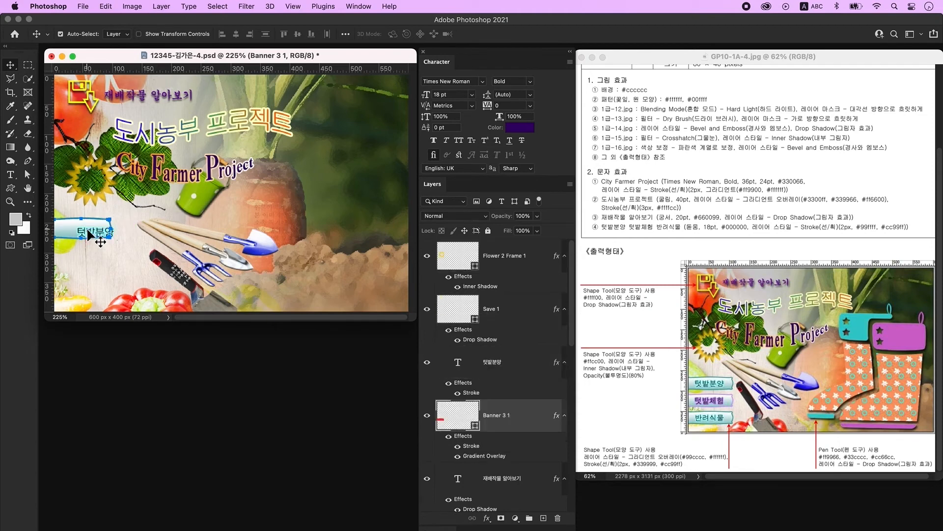
pyautogui.click(93, 232)
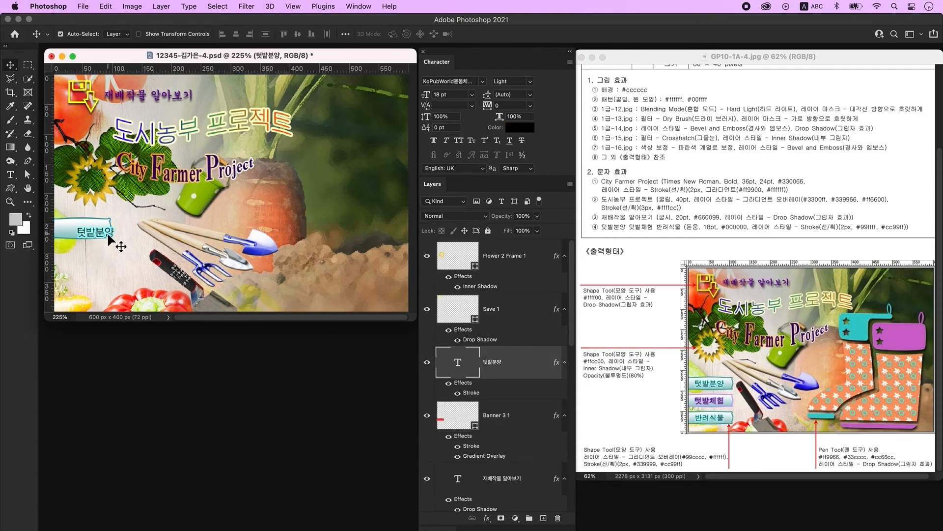
pyautogui.moveTo(80, 231); pyautogui.dragTo(83, 231)
pyautogui.keyDown('shift'); pyautogui.click(108, 230); pyautogui.keyUp('shift')
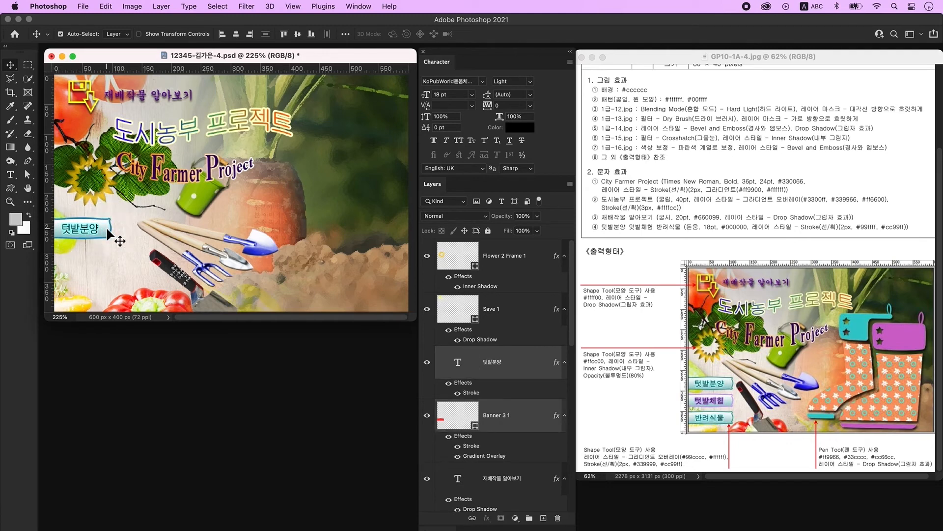
pyautogui.click(107, 229)
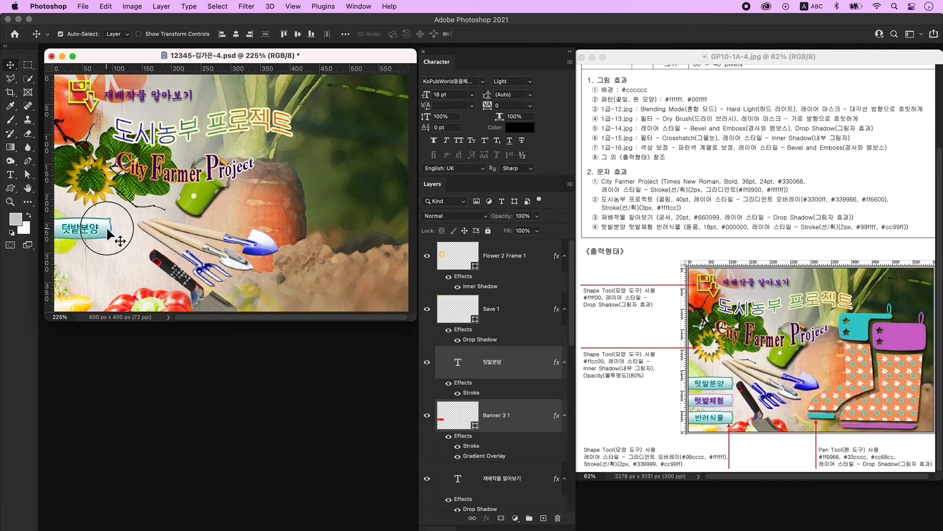
pyautogui.moveTo(105, 233); pyautogui.dragTo(102, 282)
# - Change the middle banner's label from 텃밭분양 to 텃밭체험
pyautogui.press('t')
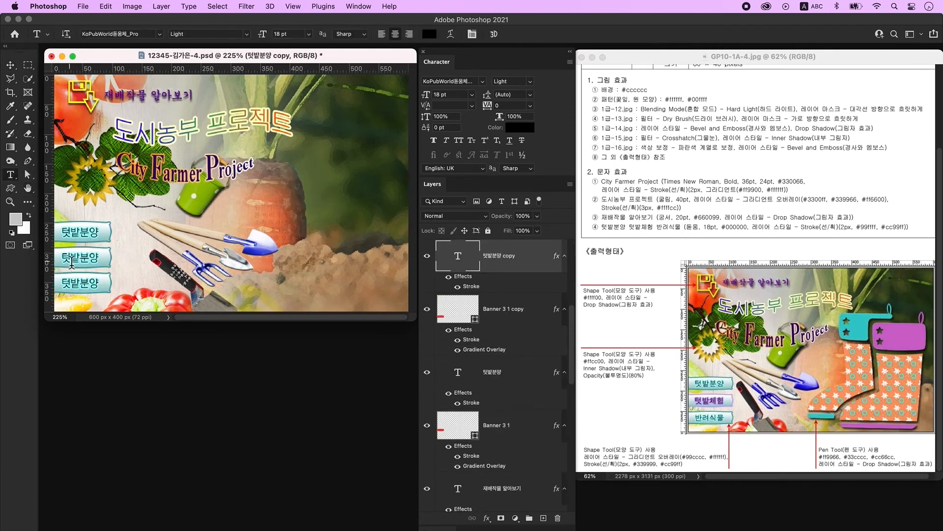
pyautogui.click(85, 259)
pyautogui.press('super+a')
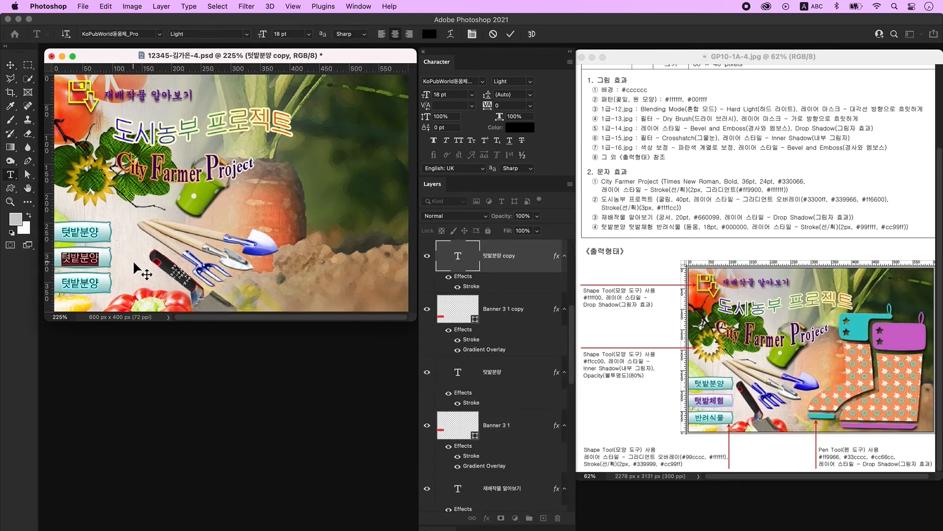
pyautogui.press('Right')
pyautogui.press('BackSpace')
pyautogui.press('BackSpace')
pyautogui.hotkey('ctrl', 'space')
pyautogui.write('체험')
pyautogui.press('super+Return')
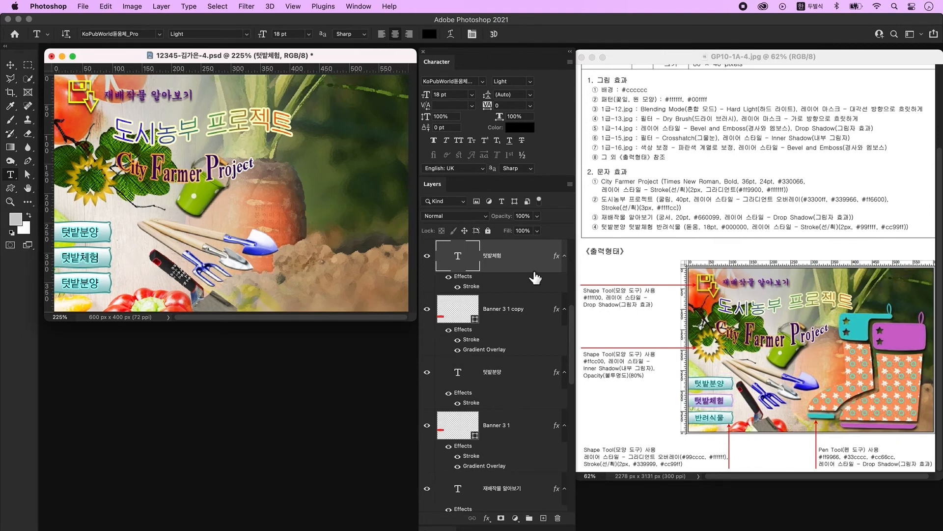
# - Set the 텃밭체험 text's stroke colour to #cc99ff
pyautogui.doubleClick(529, 262)
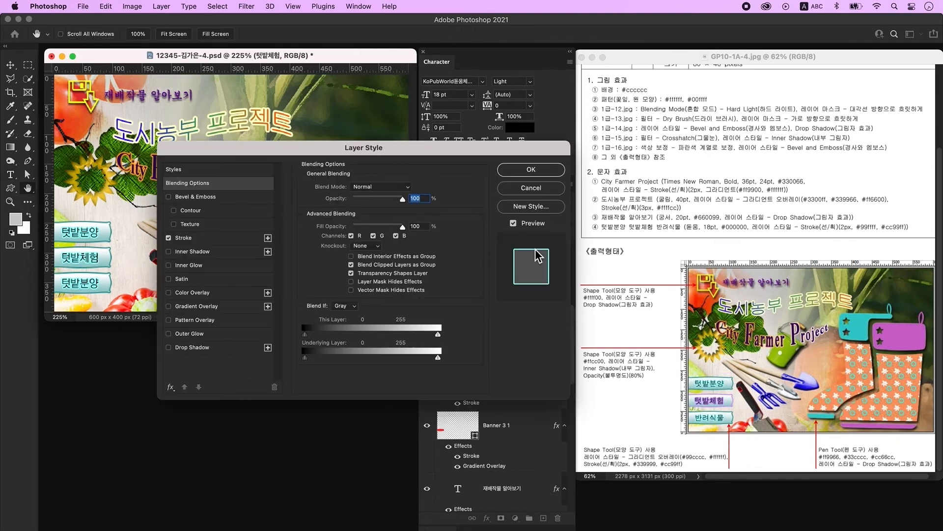
pyautogui.click(202, 241)
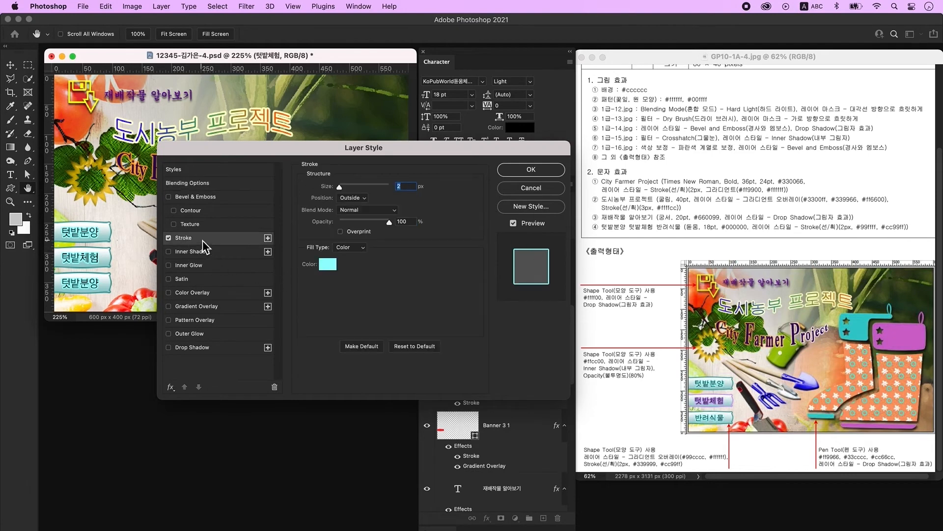
pyautogui.click(332, 270)
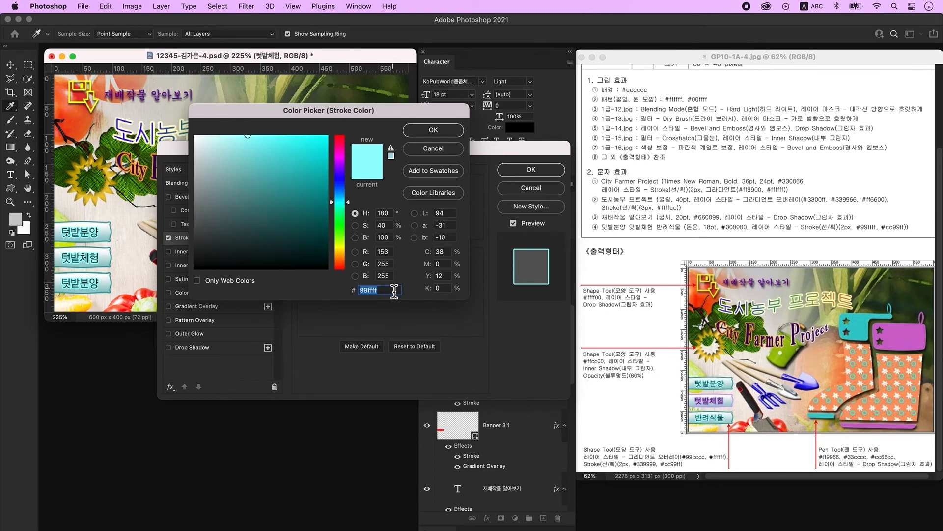
pyautogui.write('cc')
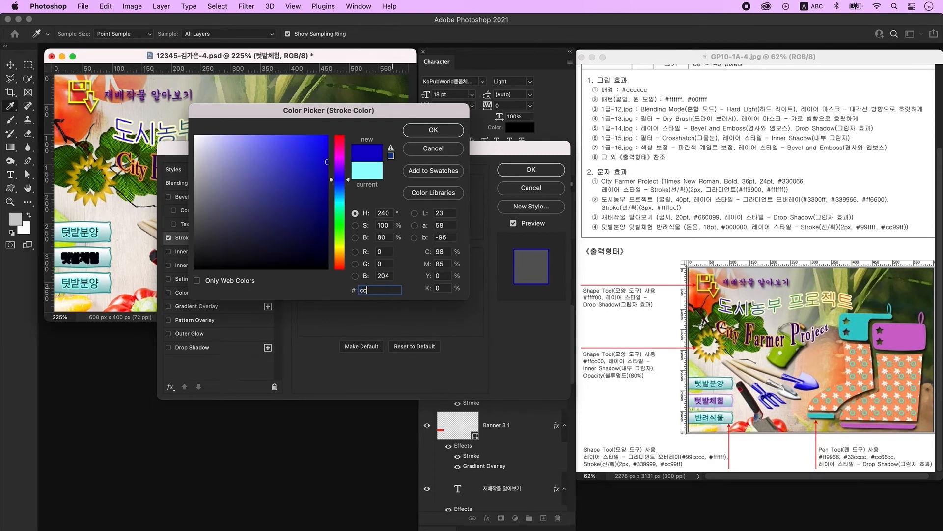
pyautogui.write('99ff')
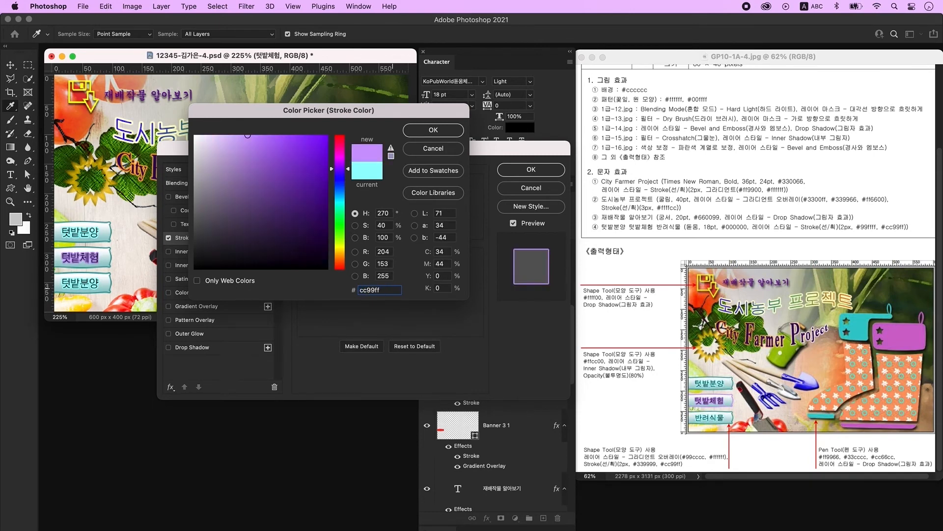
pyautogui.press('Return')
pyautogui.press('Return')
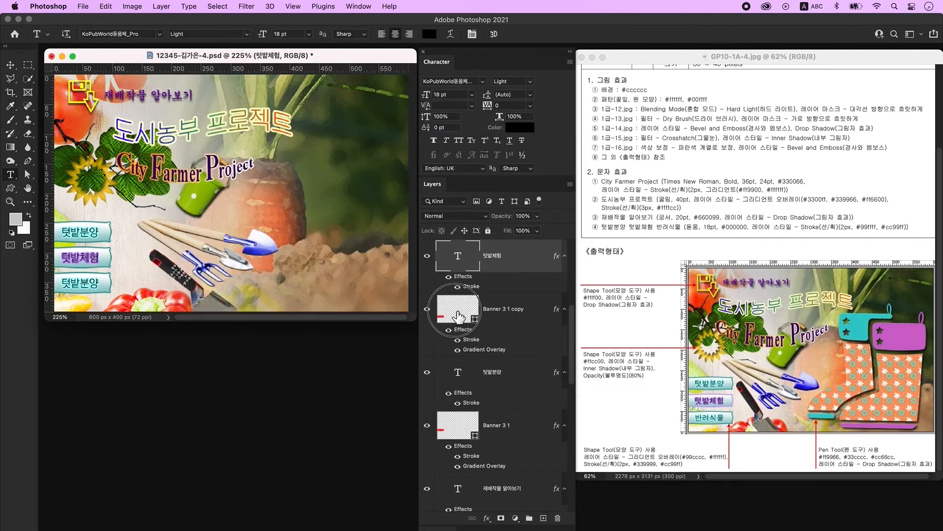
# - Give the middle banner shape a #cc99ff stroke as well
pyautogui.click(459, 318)
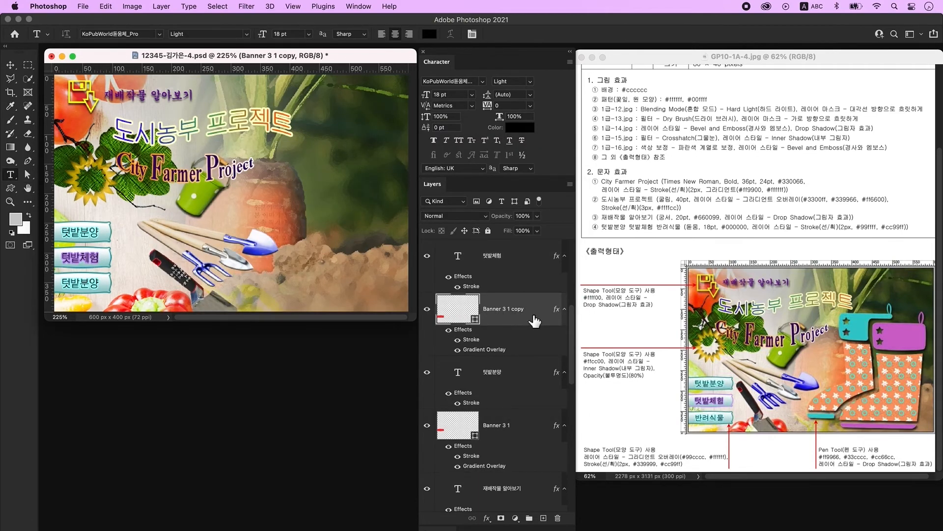
pyautogui.doubleClick(538, 323)
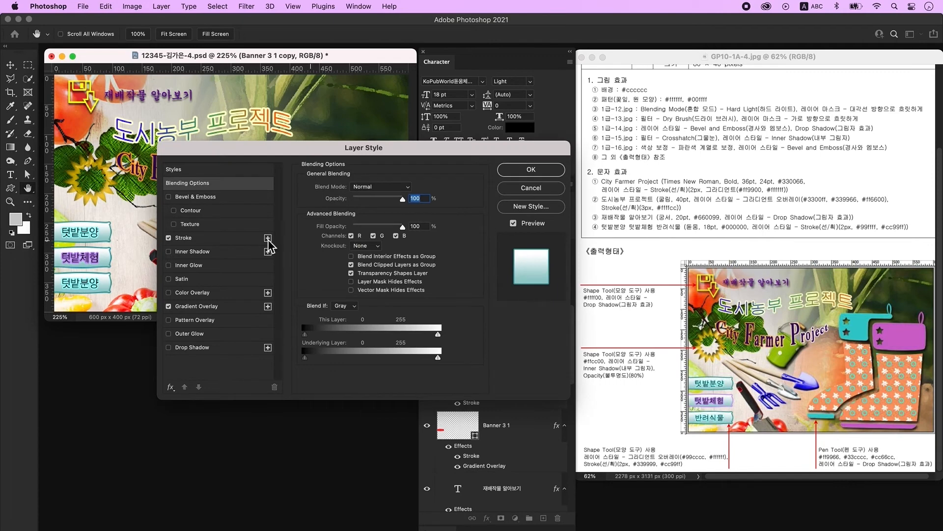
pyautogui.click(194, 239)
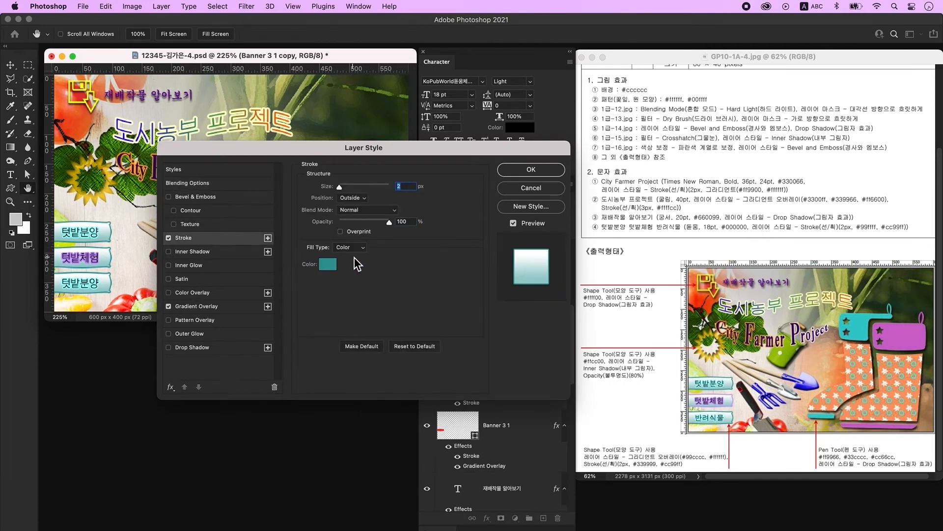
pyautogui.click(328, 266)
pyautogui.write('cc')
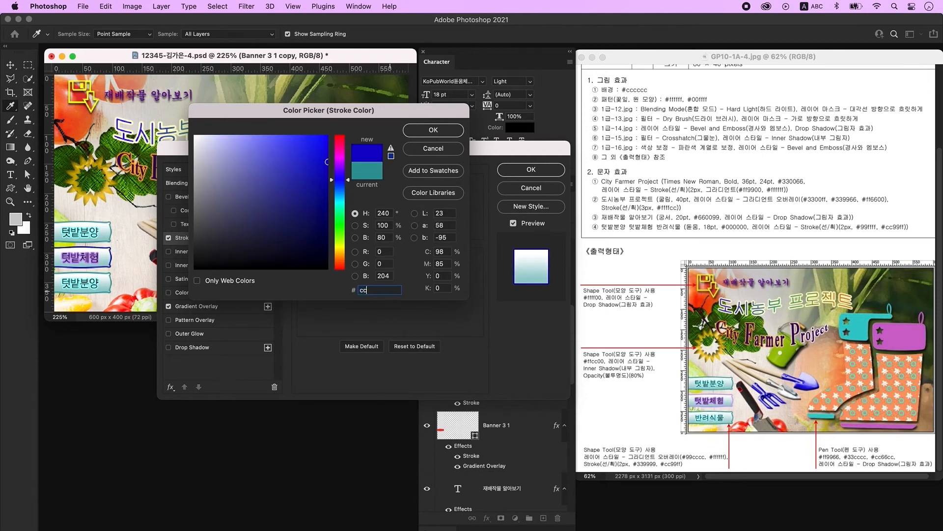
pyautogui.write('99ff')
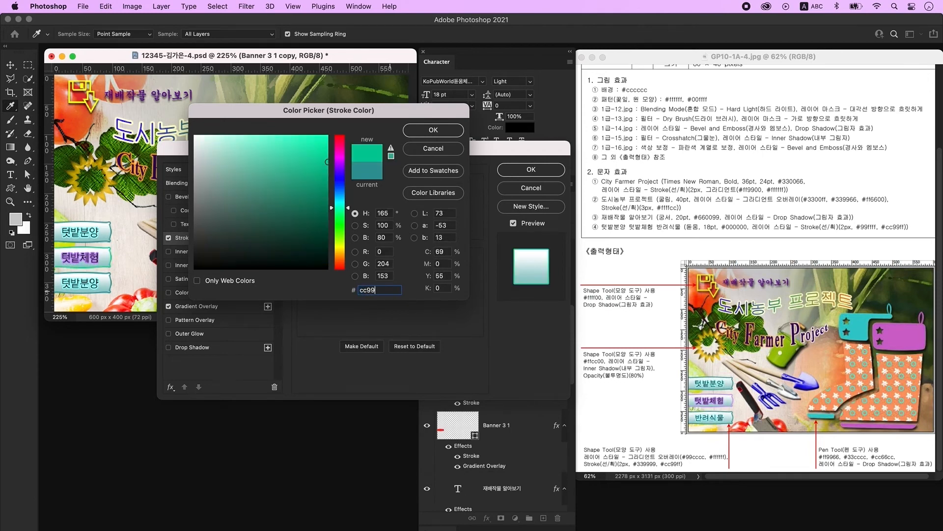
pyautogui.press('Return')
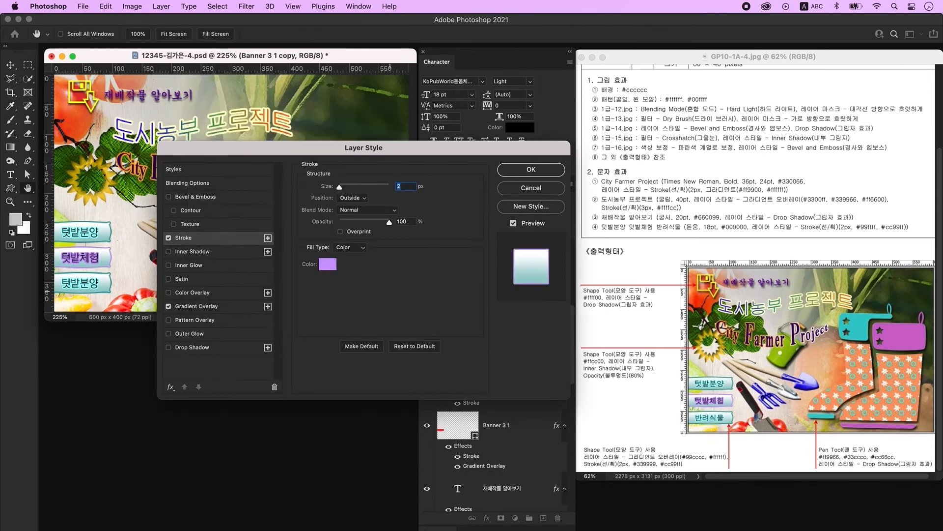
pyautogui.press('Return')
# - Retype the third banner's label as 반려식물
pyautogui.click(81, 284)
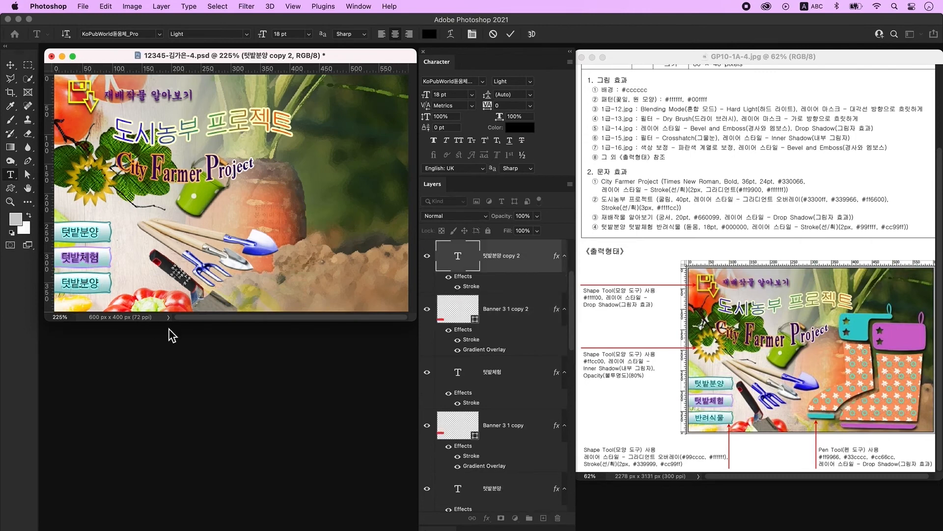
pyautogui.press('super+a')
pyautogui.write('반려시ㄱ물')
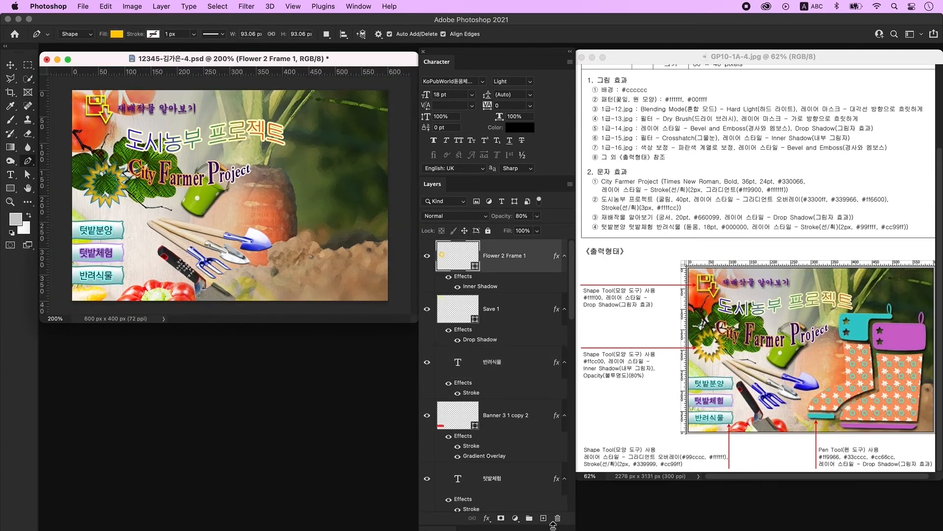
# - Draw a yellow ellipse in the lower middle of the poster on a new layer
pyautogui.click(544, 518)
pyautogui.click(13, 192)
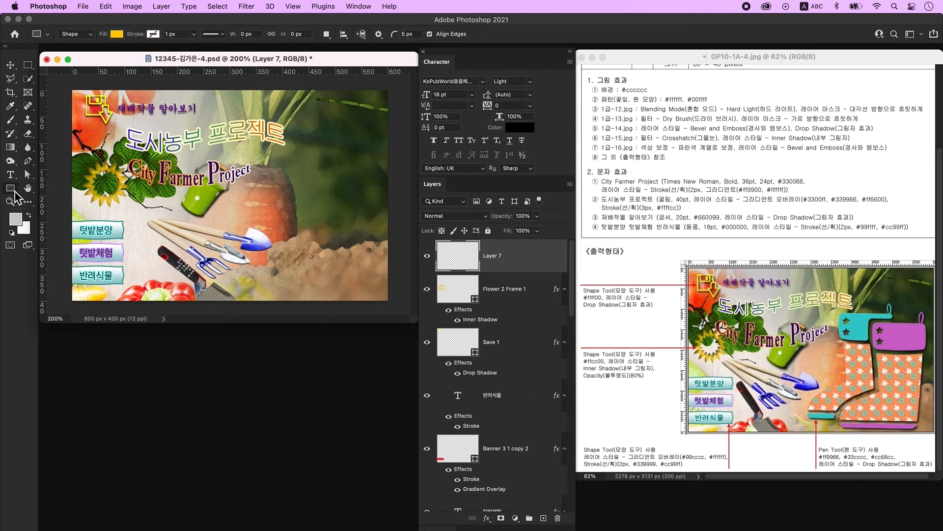
pyautogui.rightClick(14, 192)
pyautogui.click(49, 198)
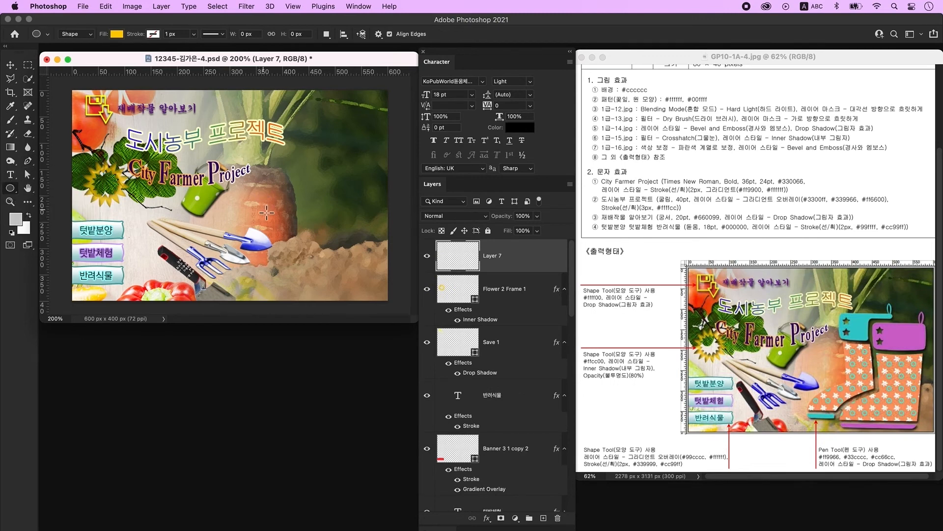
pyautogui.moveTo(241, 206)
pyautogui.mouseDown()
pyautogui.moveTo(362, 264)
pyautogui.moveTo(313, 275)
pyautogui.moveTo(286, 255)
pyautogui.mouseUp()
# - Delete the ellipse's bottom anchor and close the path into a flat-bottomed half-oval
pyautogui.click(28, 175)
pyautogui.rightClick(27, 174)
pyautogui.click(78, 186)
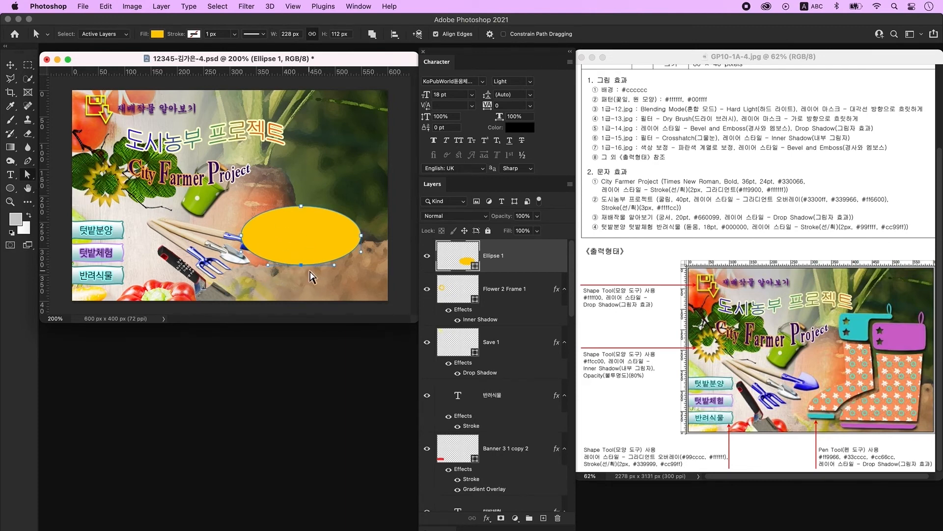
pyautogui.press('BackSpace')
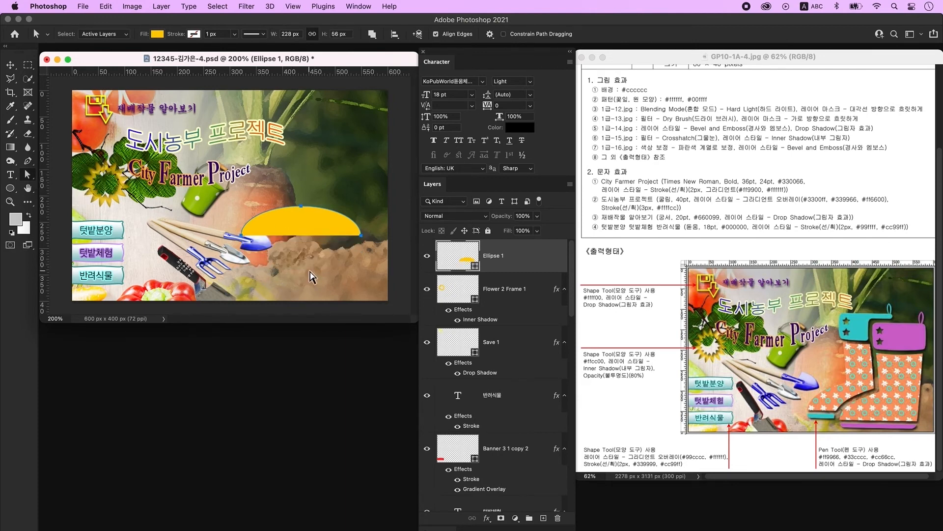
pyautogui.click(28, 161)
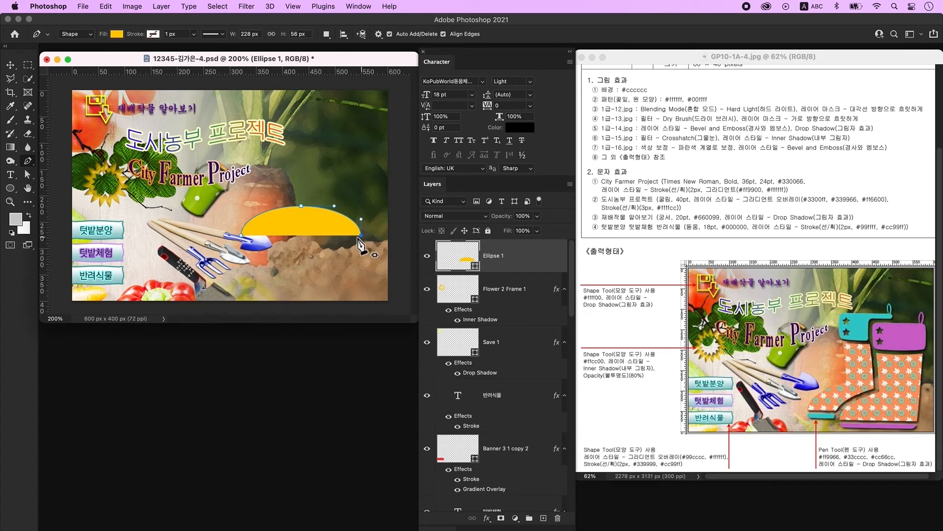
pyautogui.click(242, 236)
# - Add a new empty layer above the half-oval and pick the Rectangle Tool
pyautogui.click(544, 518)
pyautogui.click(9, 189)
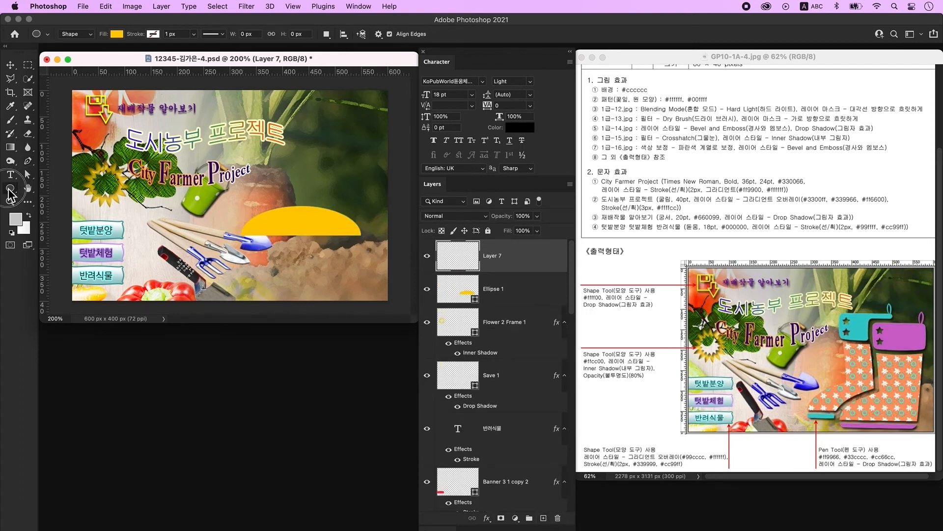
pyautogui.click(8, 190)
pyautogui.click(45, 183)
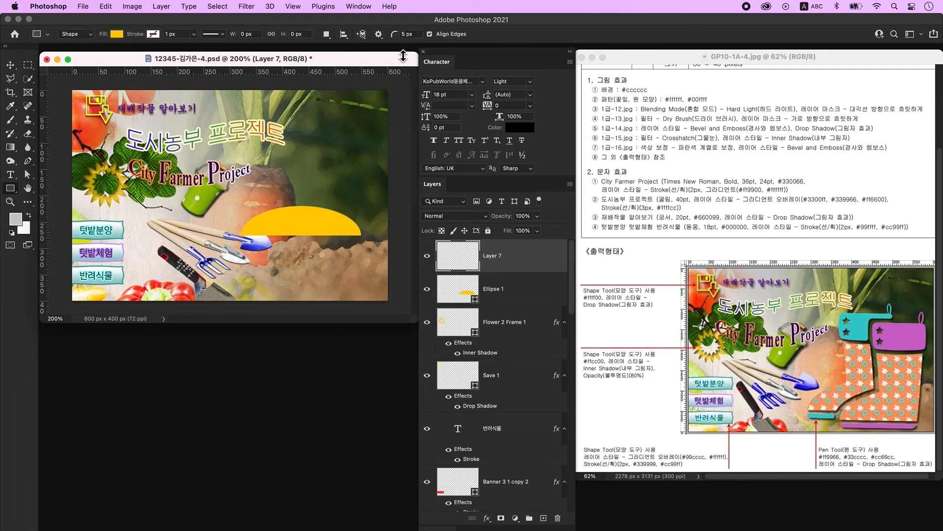
# - Draw a yellow rectangle above the half-oval's right end and flare its top corners outward
pyautogui.moveTo(304, 144); pyautogui.dragTo(360, 234)
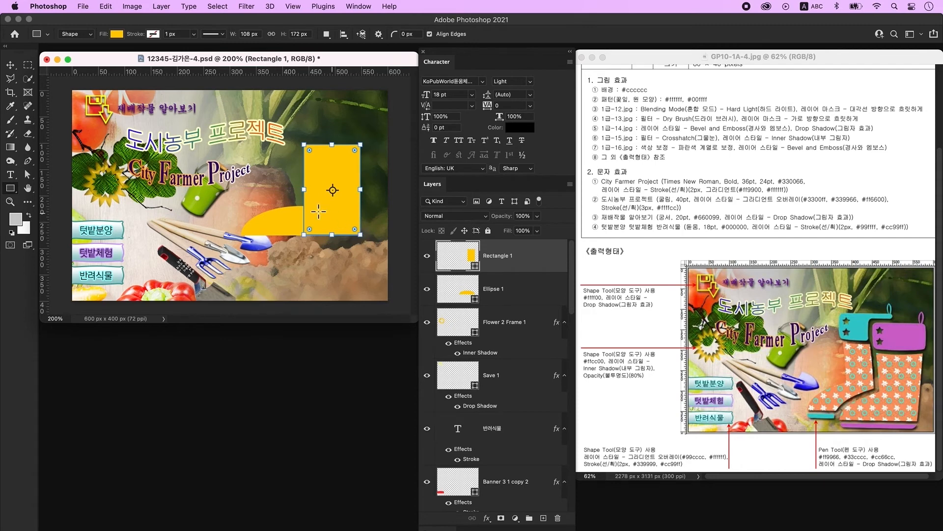
pyautogui.press('a')
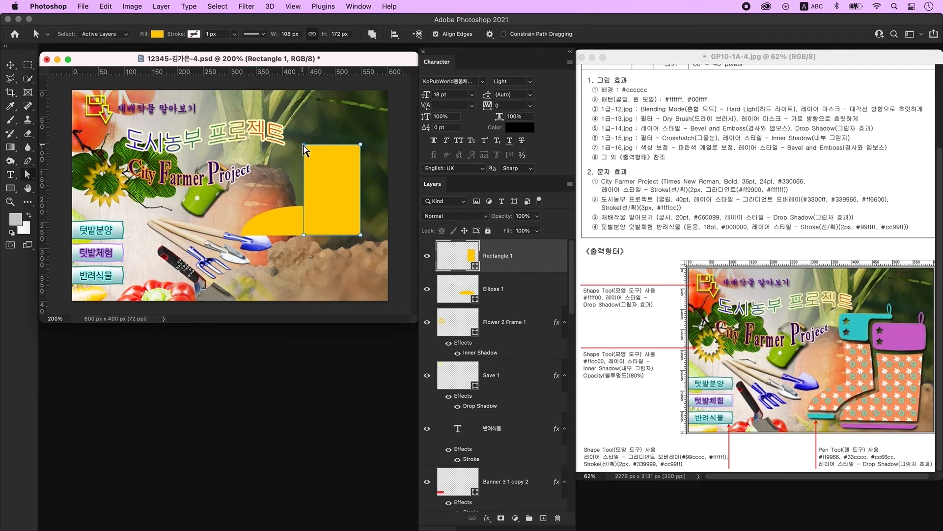
pyautogui.moveTo(304, 146); pyautogui.dragTo(294, 144)
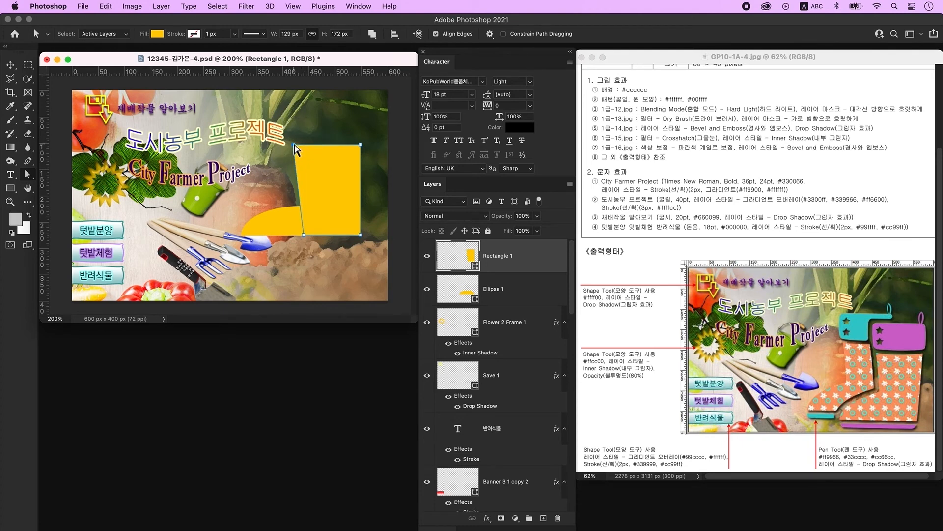
pyautogui.click(365, 150)
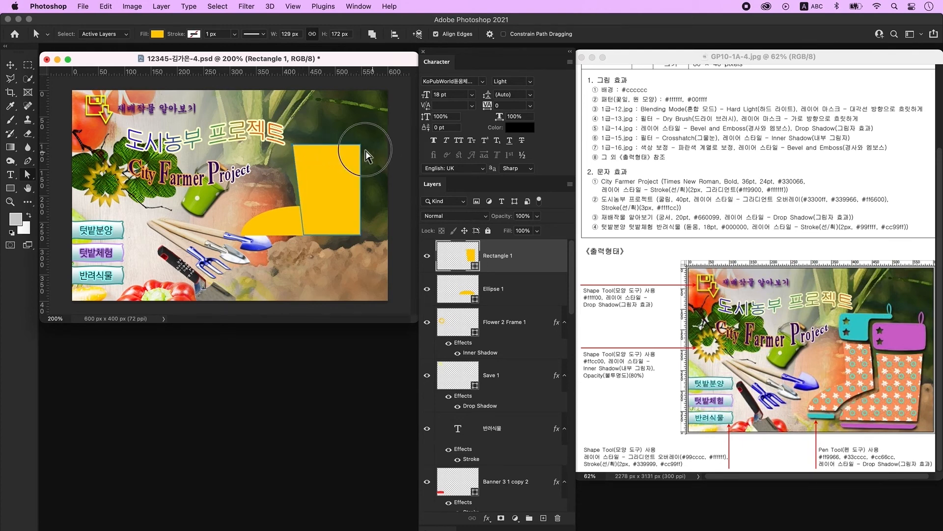
pyautogui.moveTo(361, 144); pyautogui.dragTo(369, 145)
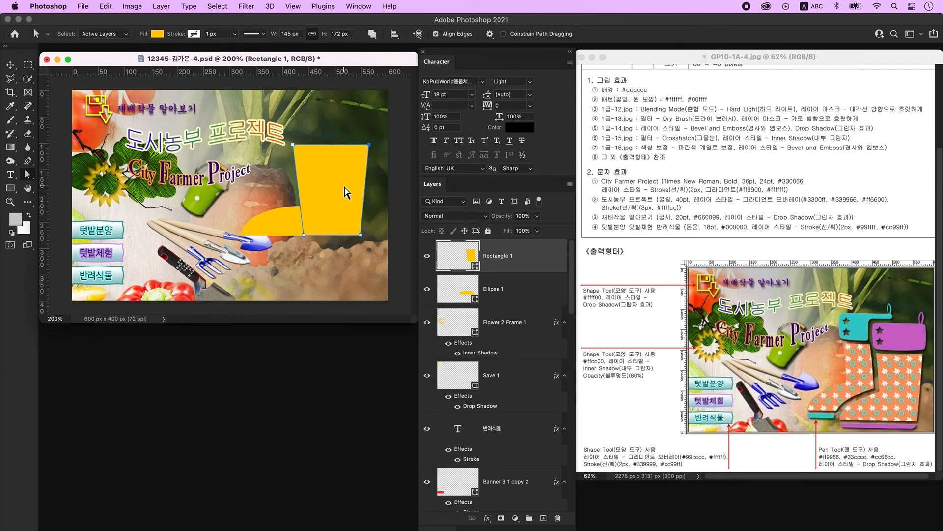
# - Move the shaft's left edge inward to taper it
pyautogui.hotkey('ctrl', 't')
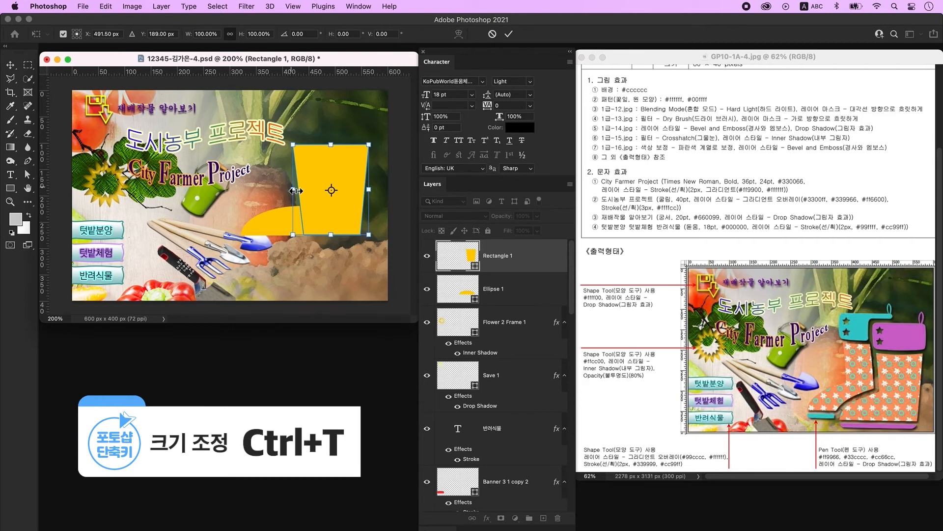
pyautogui.moveTo(300, 193); pyautogui.dragTo(313, 195)
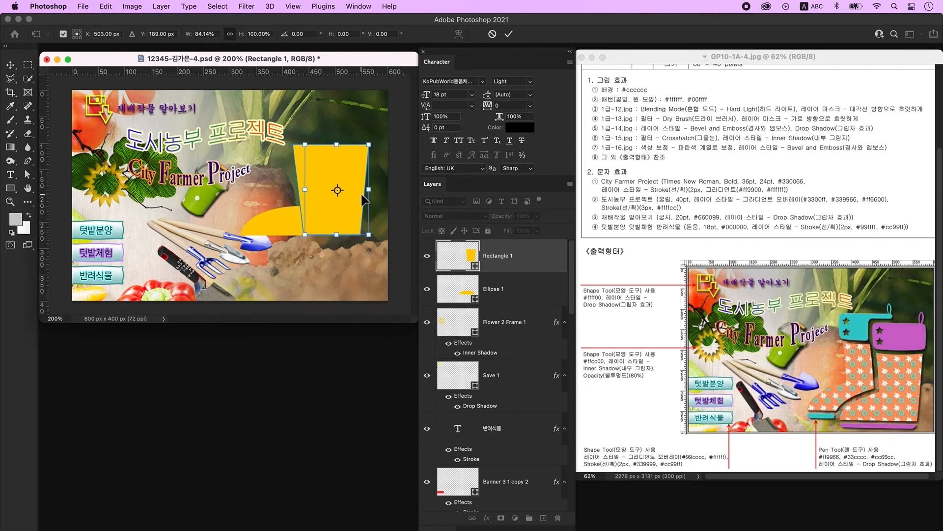
pyautogui.hotkey('ctrl', 'z')
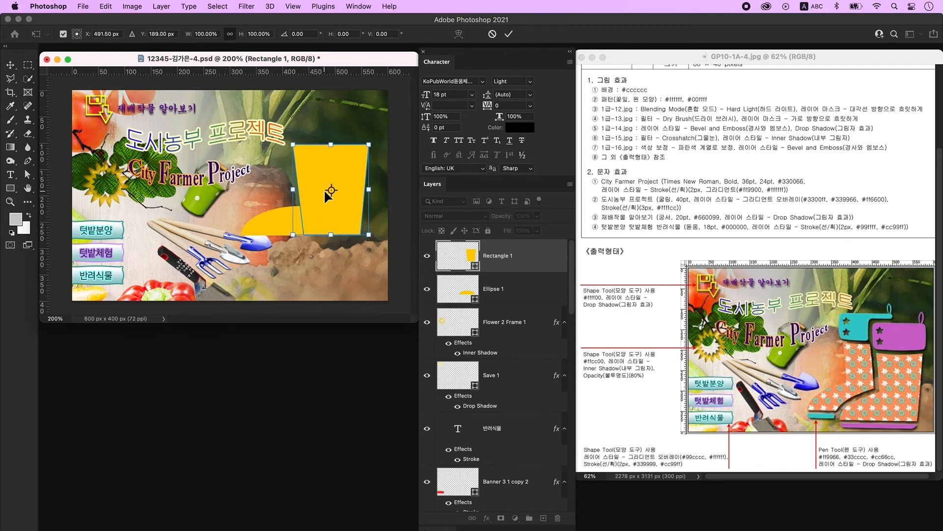
pyautogui.press('Return')
pyautogui.press('a')
pyautogui.click(295, 164)
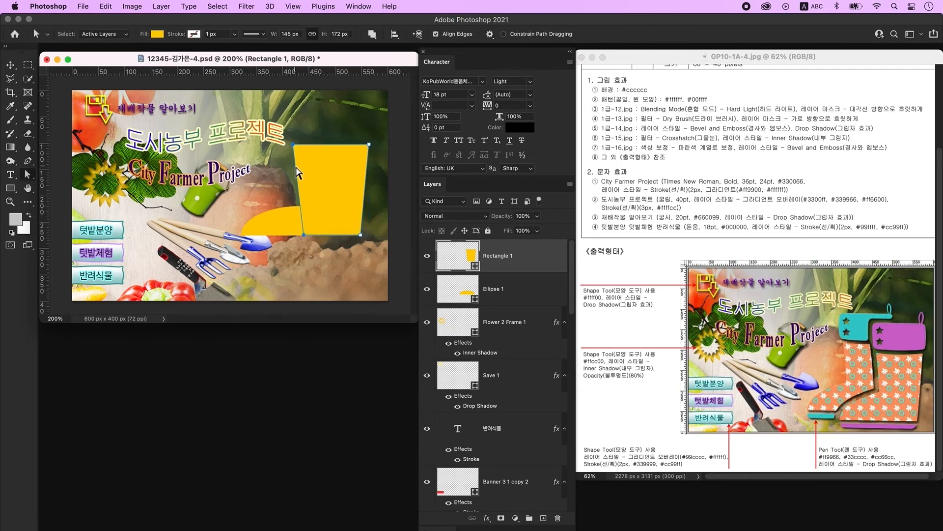
pyautogui.moveTo(296, 165); pyautogui.dragTo(305, 164)
# - Narrow the half-oval into a boot foot and nudge the shaft's left anchors right
pyautogui.click(460, 286)
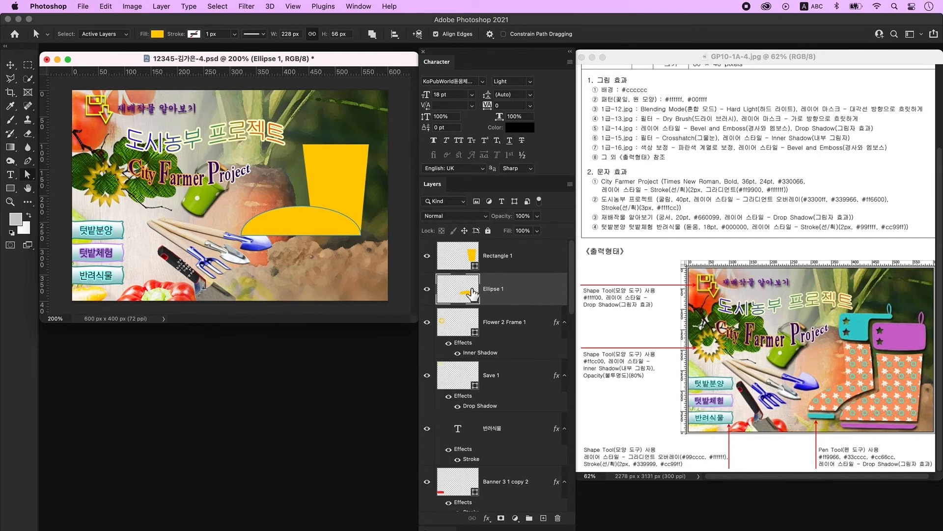
pyautogui.press('super+t')
pyautogui.moveTo(240, 226); pyautogui.dragTo(263, 228)
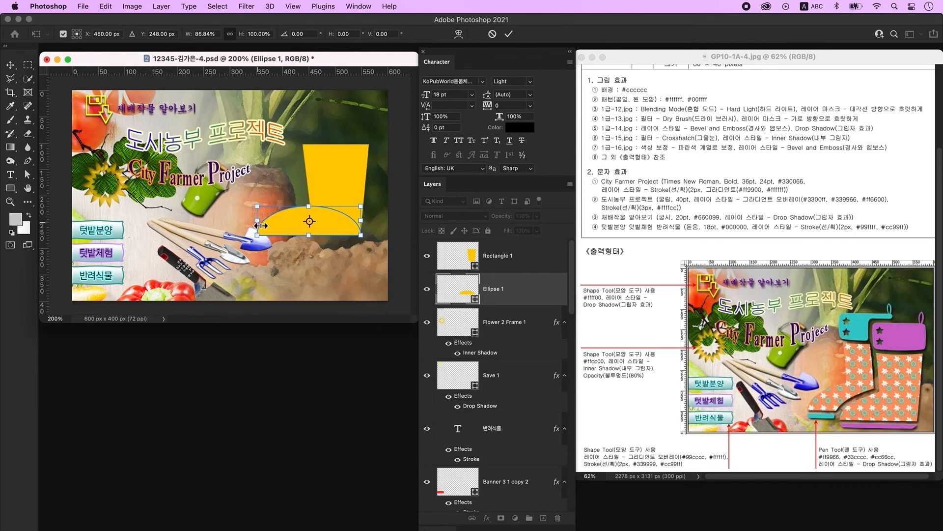
pyautogui.press('Return')
pyautogui.press('a')
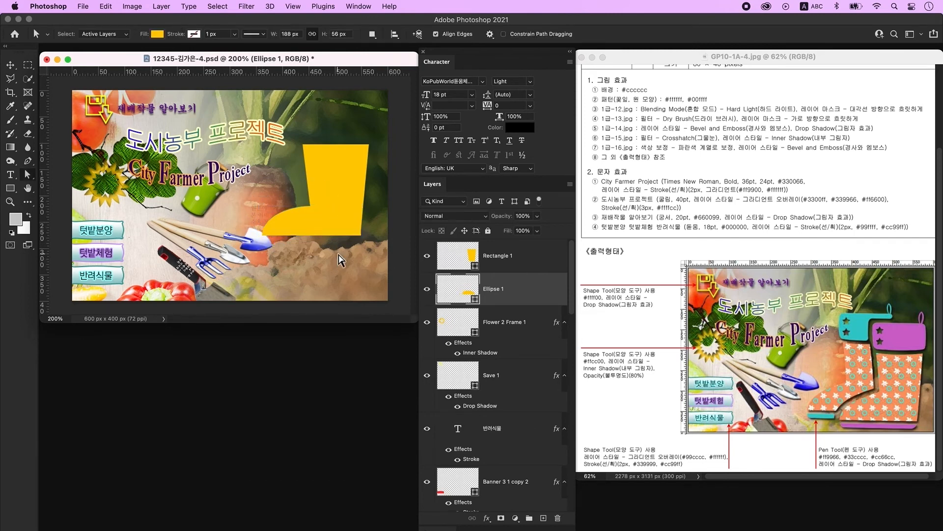
pyautogui.click(355, 176)
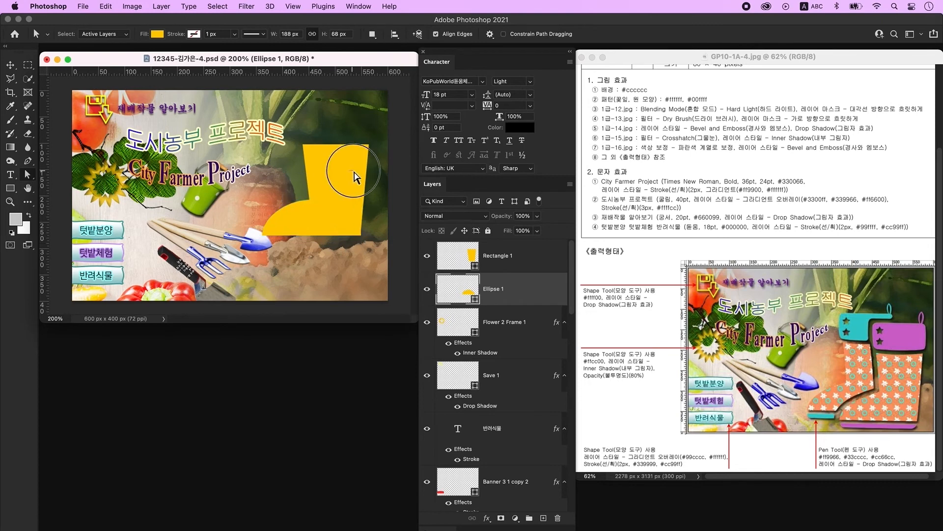
pyautogui.click(464, 253)
pyautogui.press('Right')
pyautogui.press('Right')
pyautogui.press('Right')
pyautogui.press('Right')
pyautogui.press('Right')
pyautogui.press('Right')
pyautogui.press('Right')
pyautogui.press('Right')
pyautogui.press('Right')
pyautogui.press('Right')
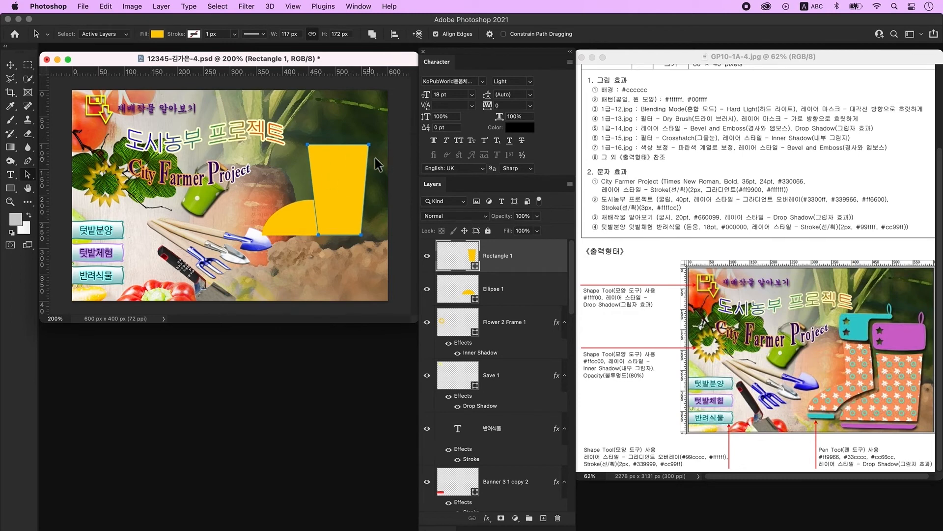
# - Draw a flat ellipse on the shaft's top and merge it with the shaft outline
pyautogui.rightClick(10, 188)
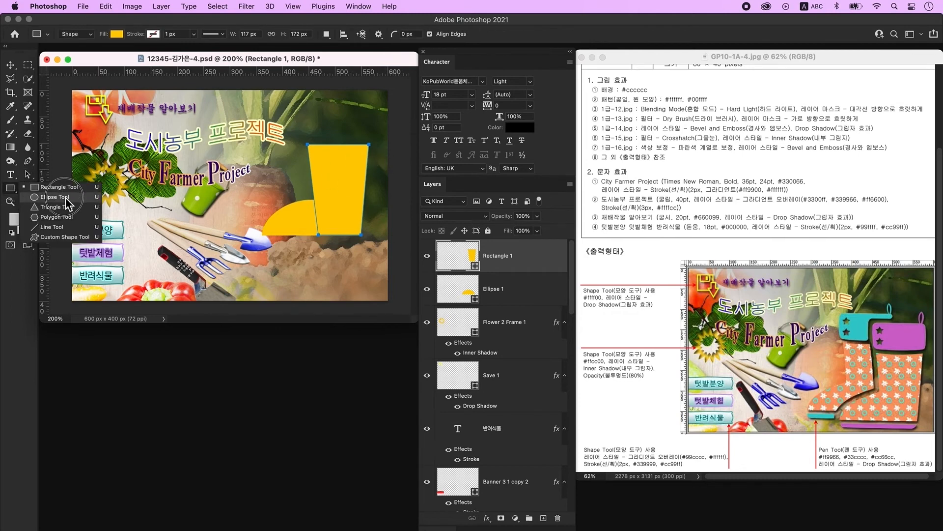
pyautogui.click(49, 195)
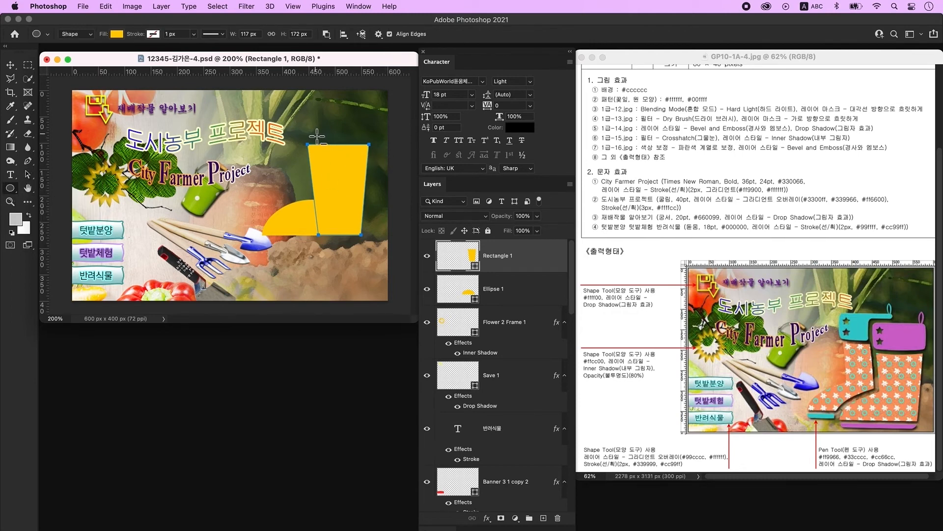
pyautogui.moveTo(310, 136)
pyautogui.mouseDown()
pyautogui.moveTo(368, 127)
pyautogui.moveTo(375, 137)
pyautogui.moveTo(359, 144)
pyautogui.mouseUp()
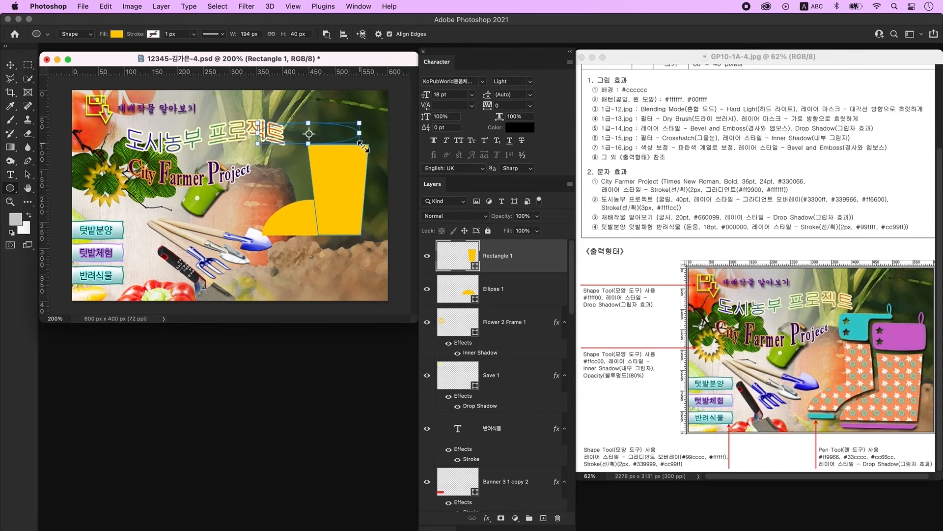
pyautogui.click(28, 175)
pyautogui.moveTo(347, 140); pyautogui.dragTo(380, 144)
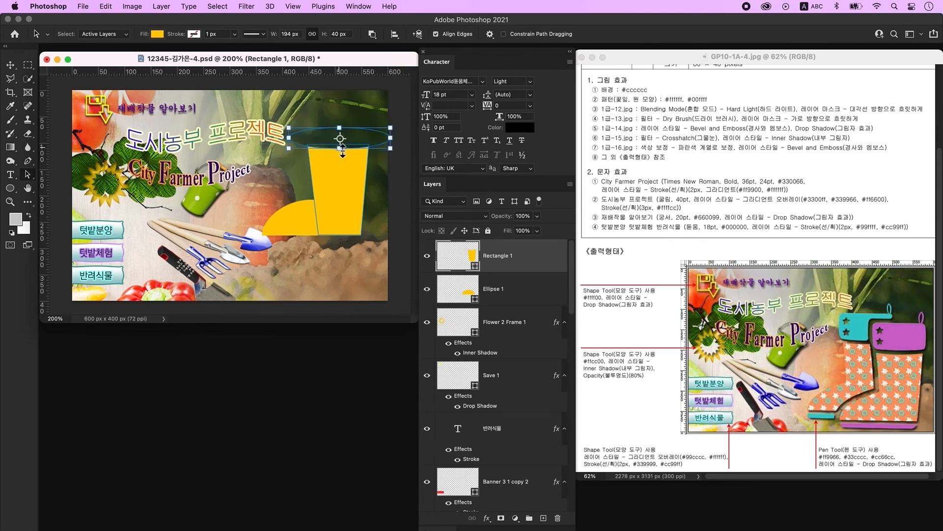
pyautogui.keyDown('shift'); pyautogui.click(343, 148); pyautogui.keyUp('shift')
pyautogui.click(373, 34)
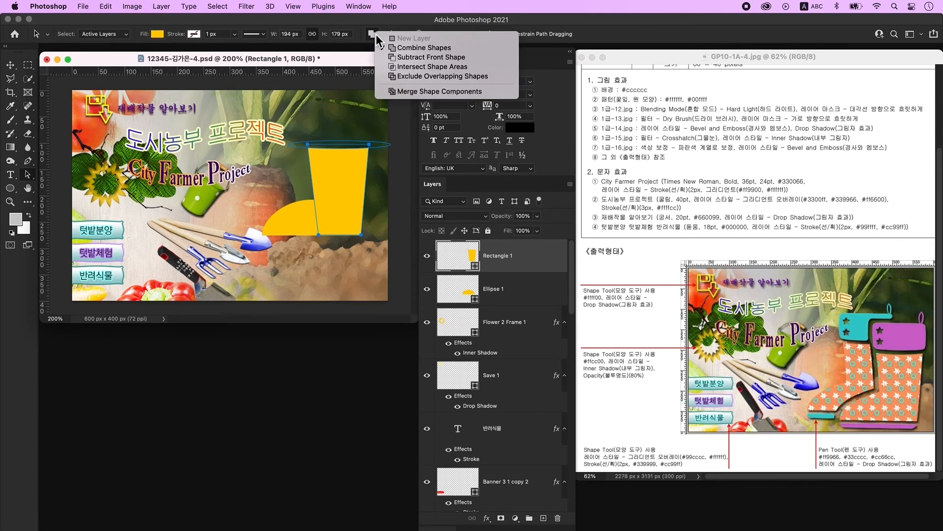
pyautogui.click(416, 91)
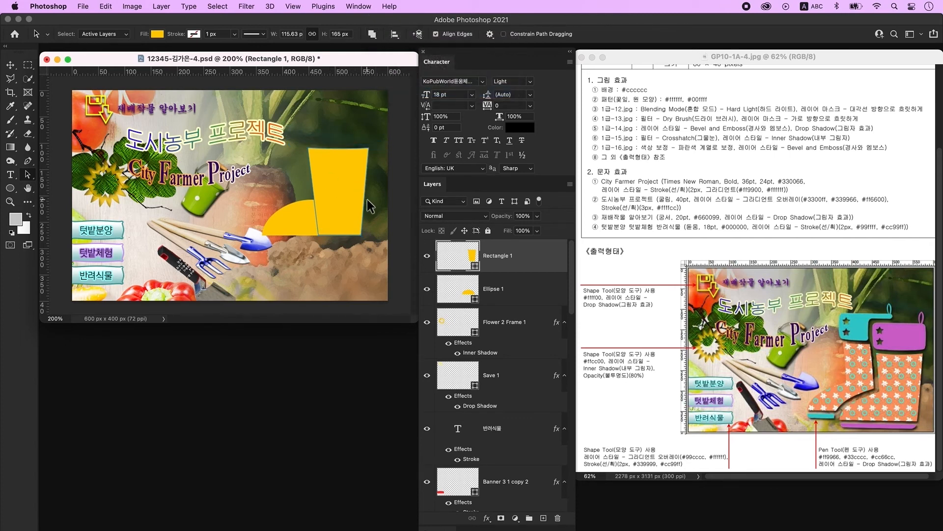
# - Merge the half-oval into the shaft as one shape, shift it down-left, add a layer
pyautogui.hotkey('alt', 'shift', '[')
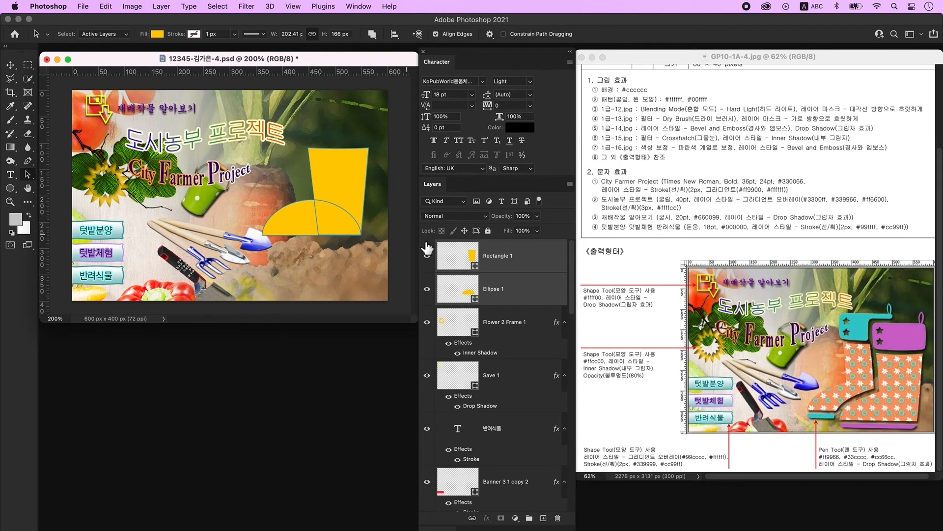
pyautogui.rightClick(538, 256)
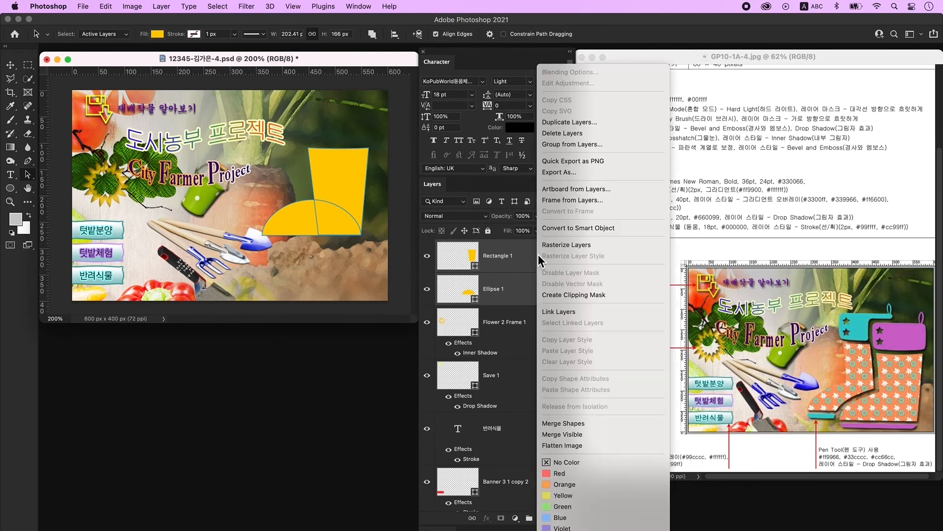
pyautogui.click(596, 425)
pyautogui.click(372, 34)
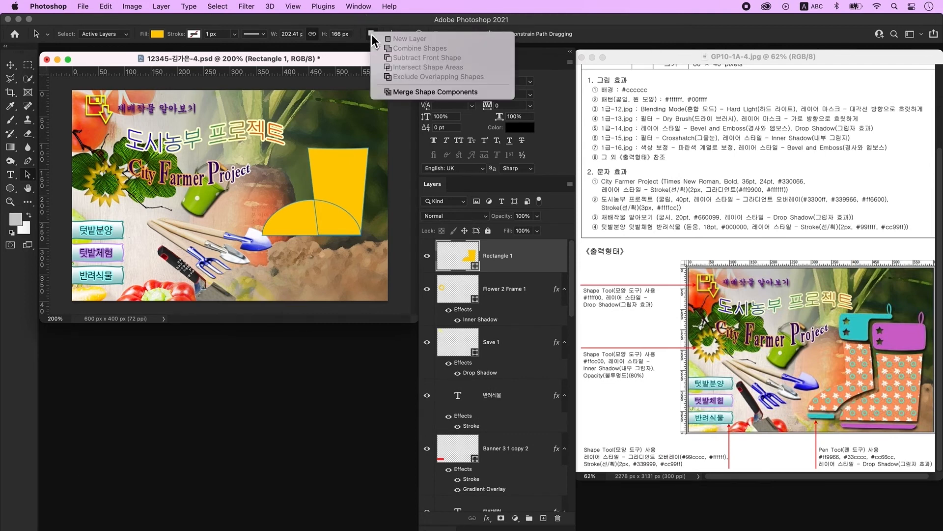
pyautogui.click(459, 92)
pyautogui.moveTo(310, 217); pyautogui.dragTo(275, 256)
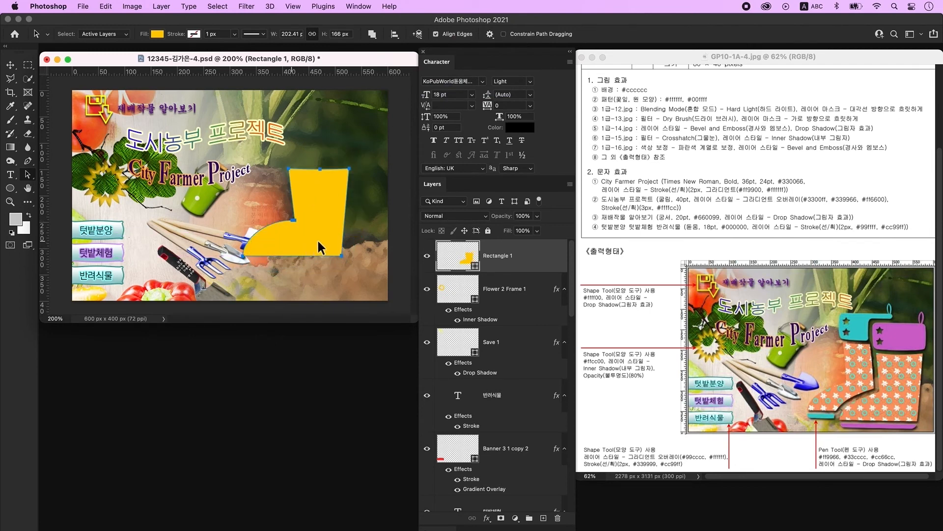
pyautogui.click(544, 518)
# - Draw a blue rounded rectangle with 20 px corners below the boot
pyautogui.click(157, 35)
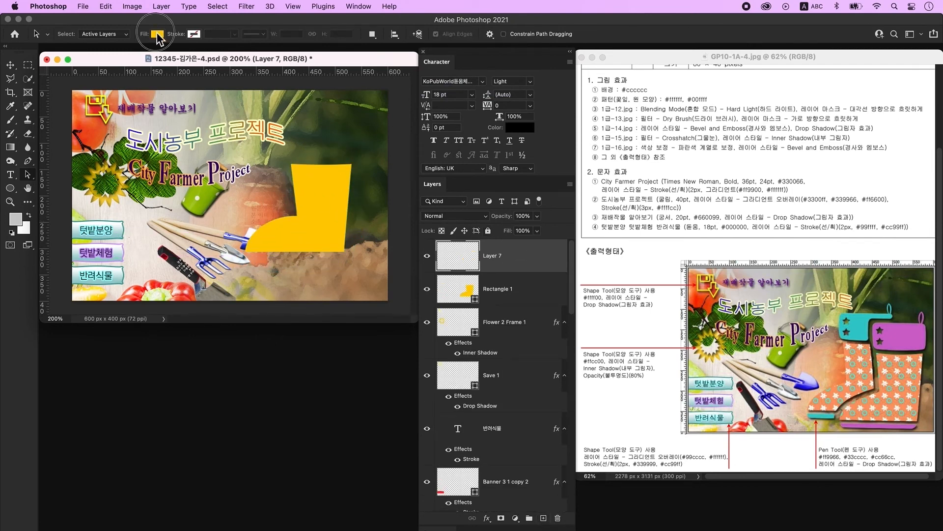
pyautogui.click(10, 188)
pyautogui.click(116, 34)
pyautogui.click(55, 90)
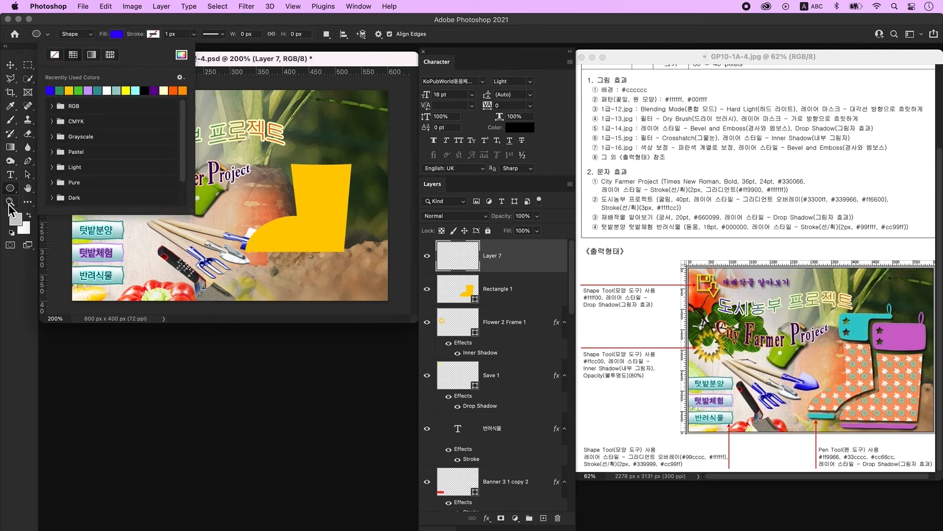
pyautogui.click(11, 188)
pyautogui.click(58, 187)
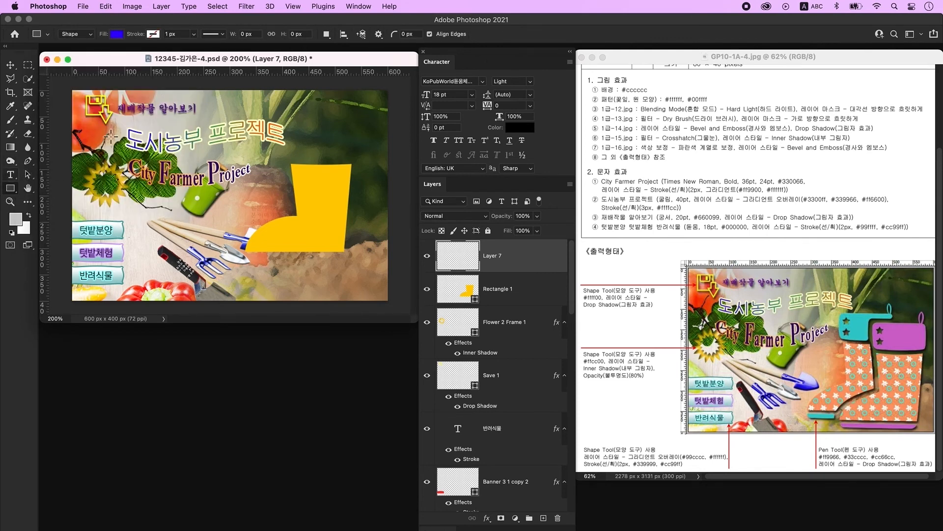
pyautogui.click(413, 37)
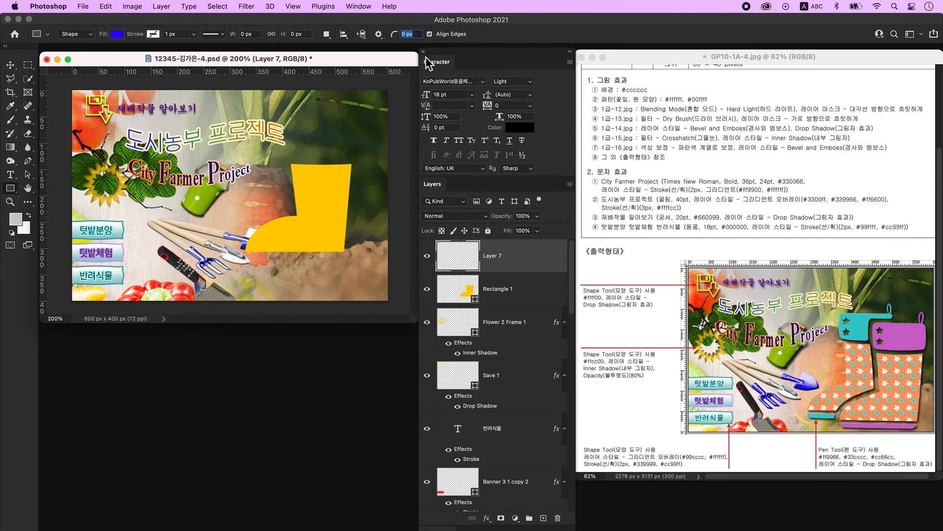
pyautogui.write('20')
pyautogui.press('Return')
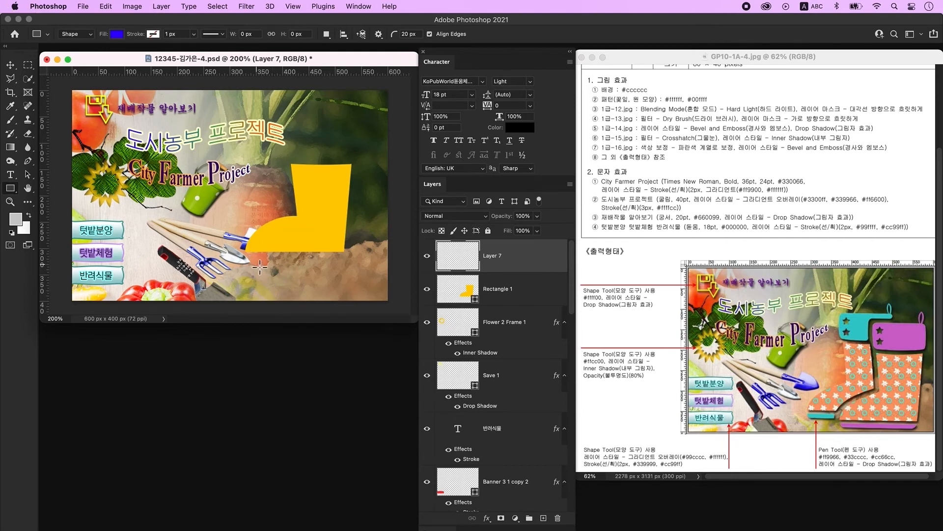
pyautogui.moveTo(245, 258); pyautogui.dragTo(344, 275)
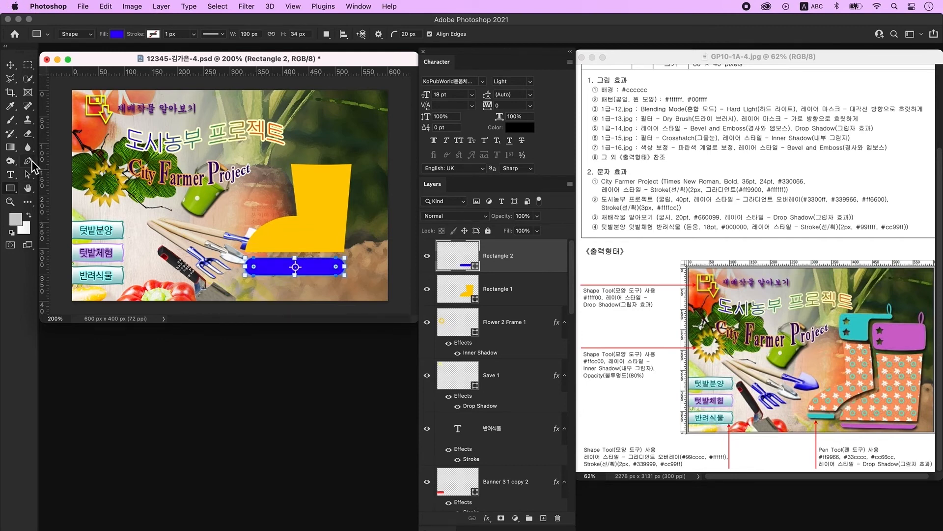
# - Delete its top anchors, close the path, move the sole under the boot, add a layer
pyautogui.click(28, 174)
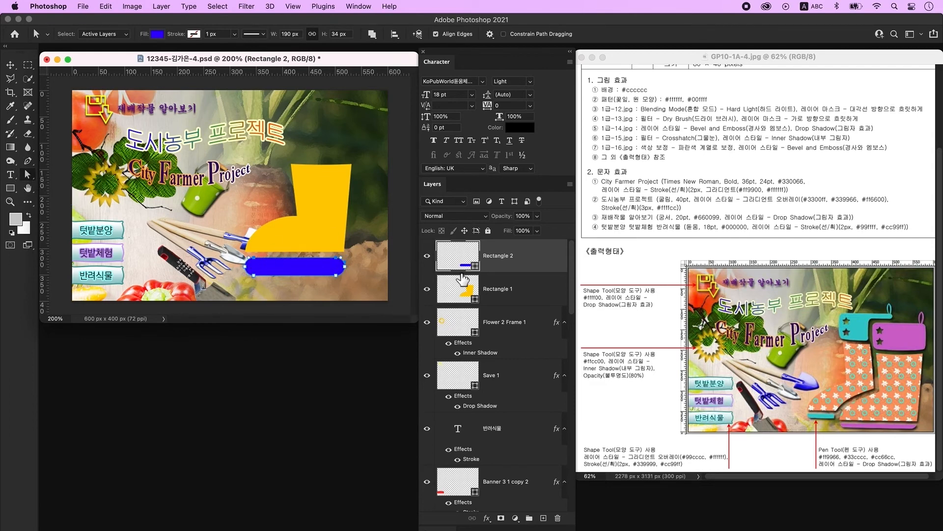
pyautogui.press('Delete')
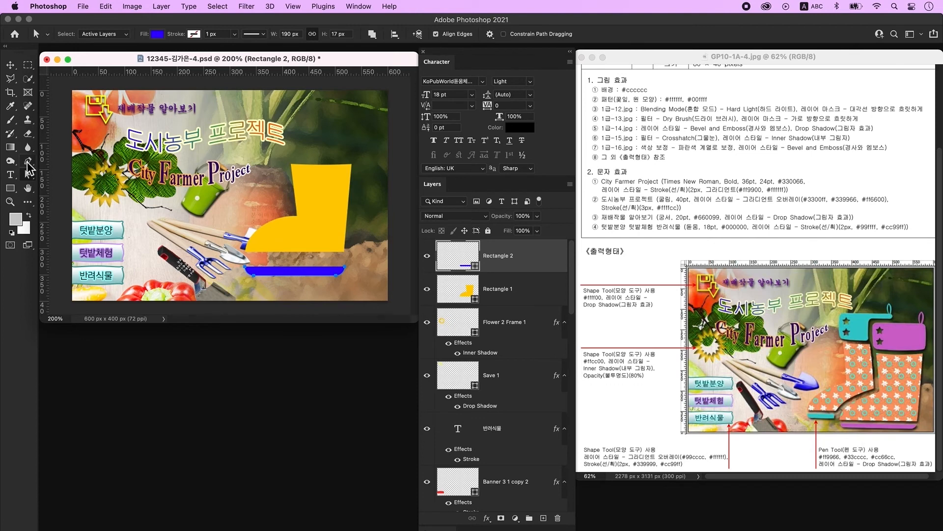
pyautogui.click(28, 161)
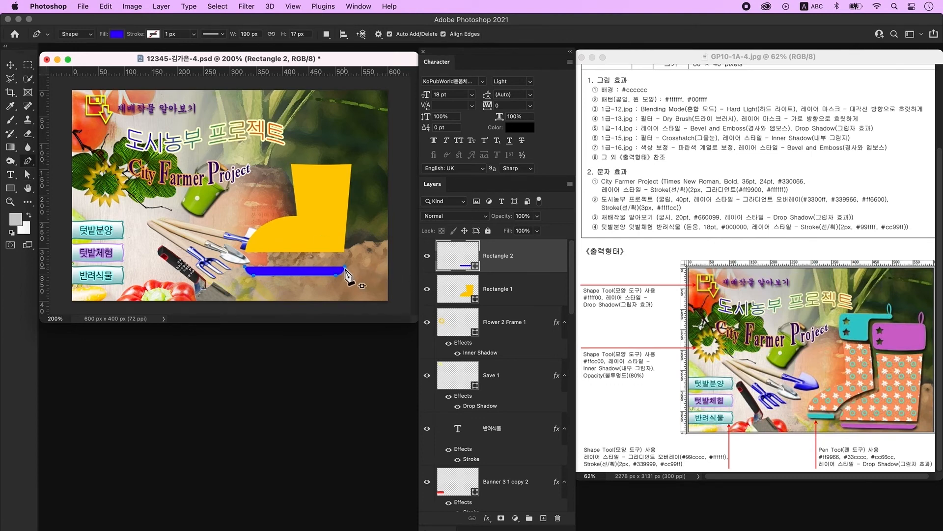
pyautogui.click(246, 267)
pyautogui.click(11, 65)
pyautogui.moveTo(312, 266); pyautogui.dragTo(312, 265)
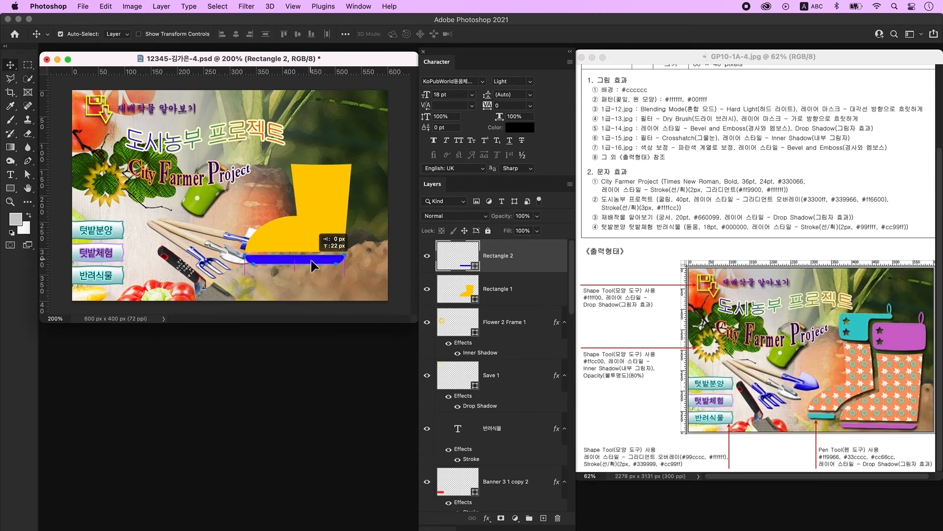
pyautogui.click(543, 519)
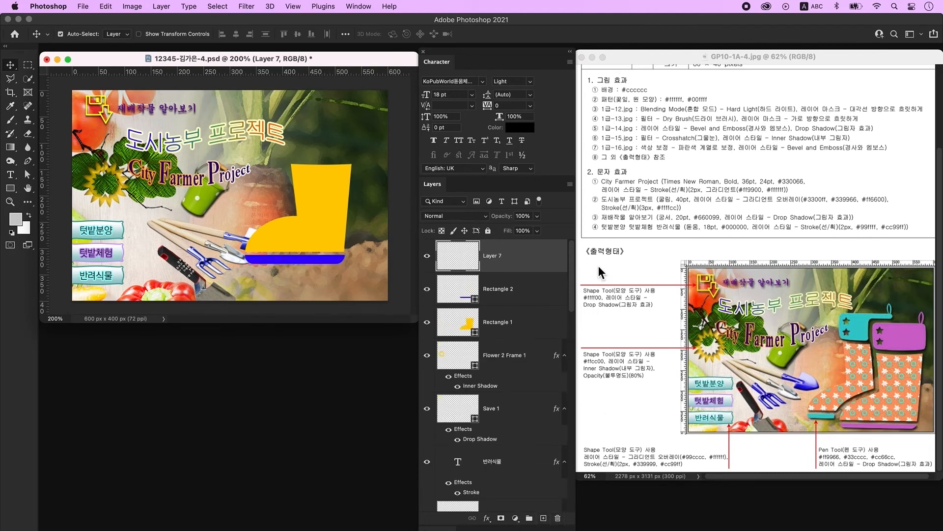
# - Draw a blue rectangle with a 10 px corner radius across the yellow boot's top
pyautogui.click(10, 188)
pyautogui.click(50, 190)
pyautogui.click(418, 34)
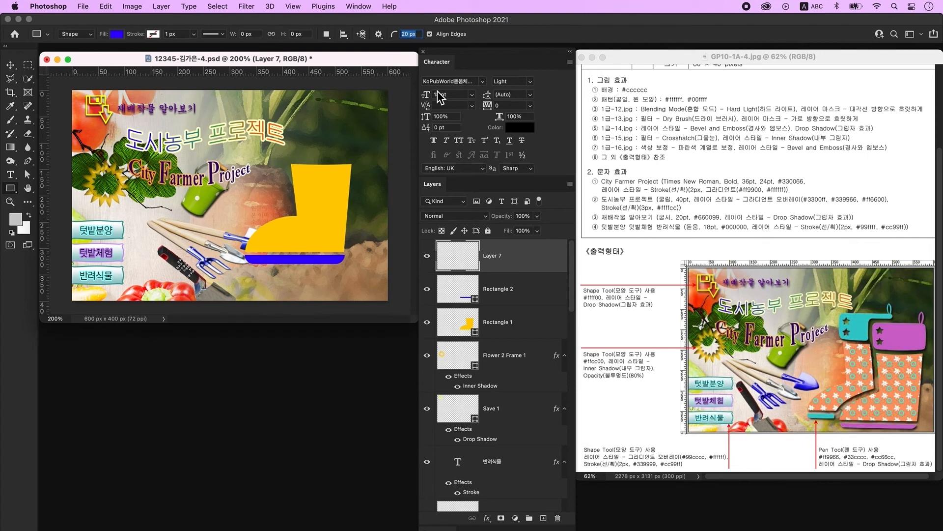
pyautogui.write('10')
pyautogui.moveTo(288, 132); pyautogui.dragTo(355, 163)
pyautogui.press('v')
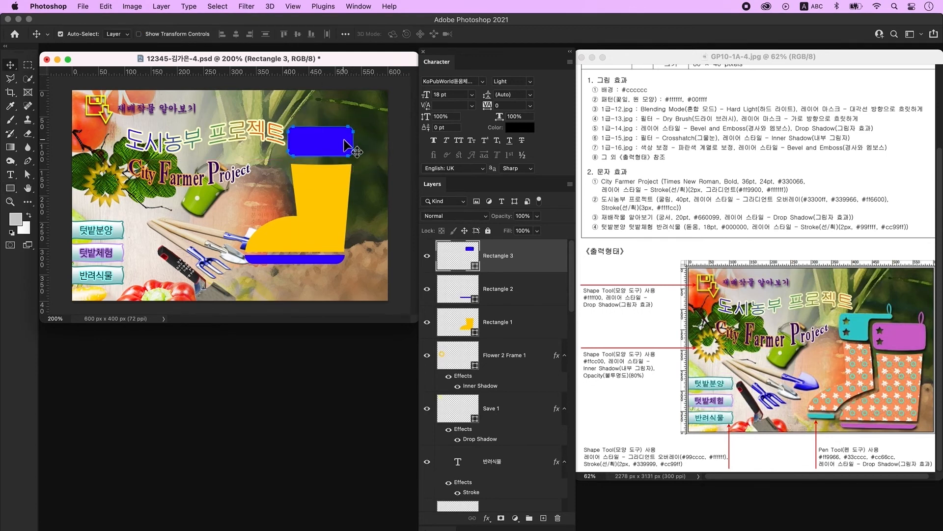
# - Narrow the cuff's bottom edge with a perspective transform, nudge it down, and add an empty layer
pyautogui.hotkey('ctrl', 't')
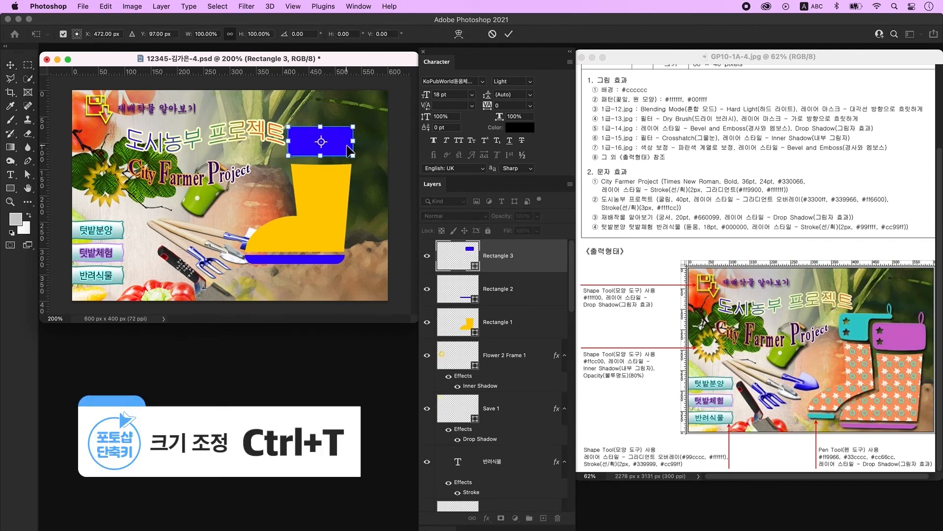
pyautogui.rightClick(346, 143)
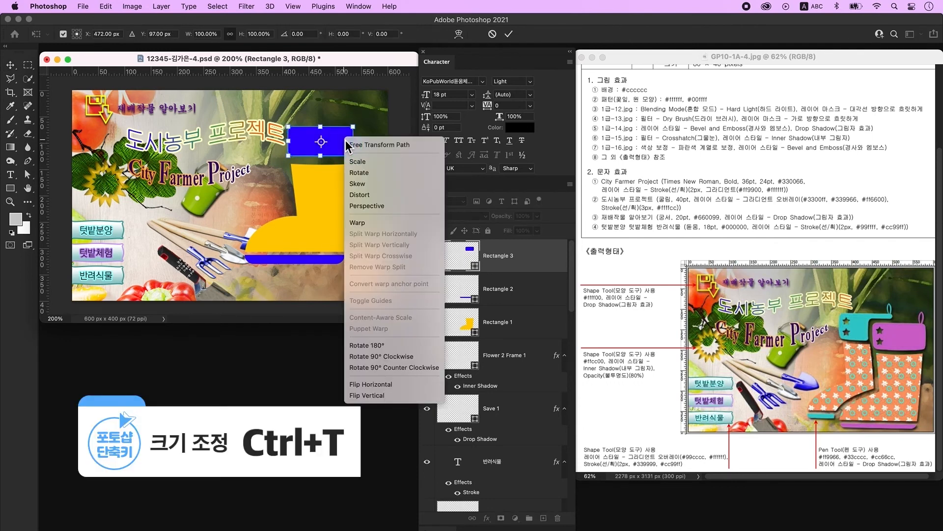
pyautogui.click(393, 207)
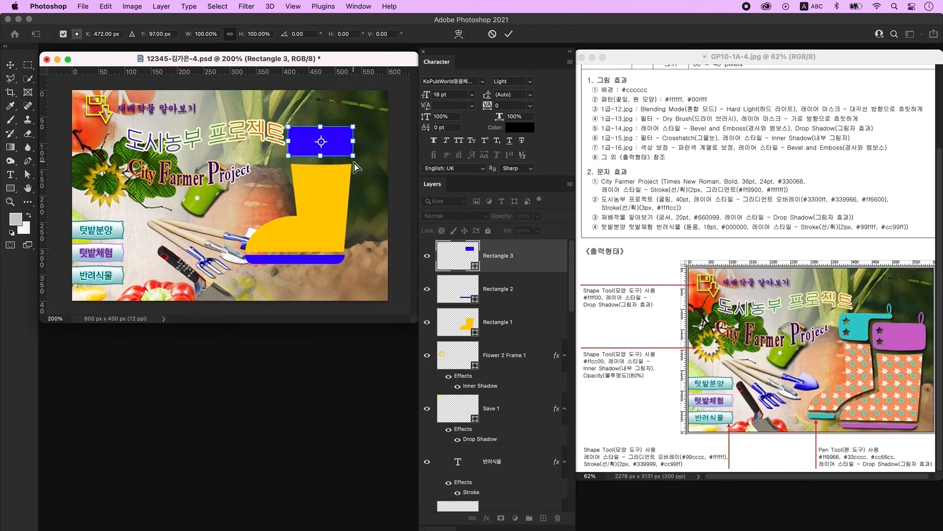
pyautogui.moveTo(354, 156); pyautogui.dragTo(349, 156)
pyautogui.press('Return')
pyautogui.moveTo(327, 148); pyautogui.dragTo(322, 149)
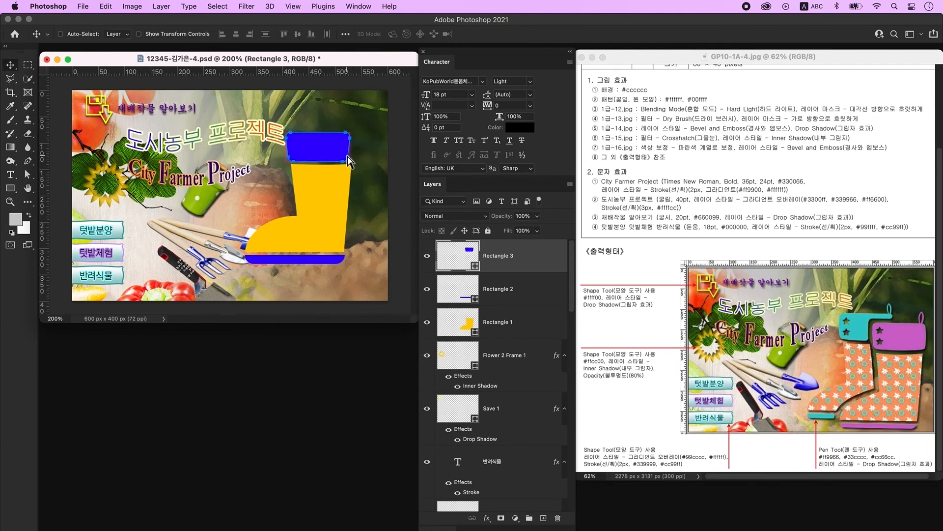
pyautogui.click(543, 517)
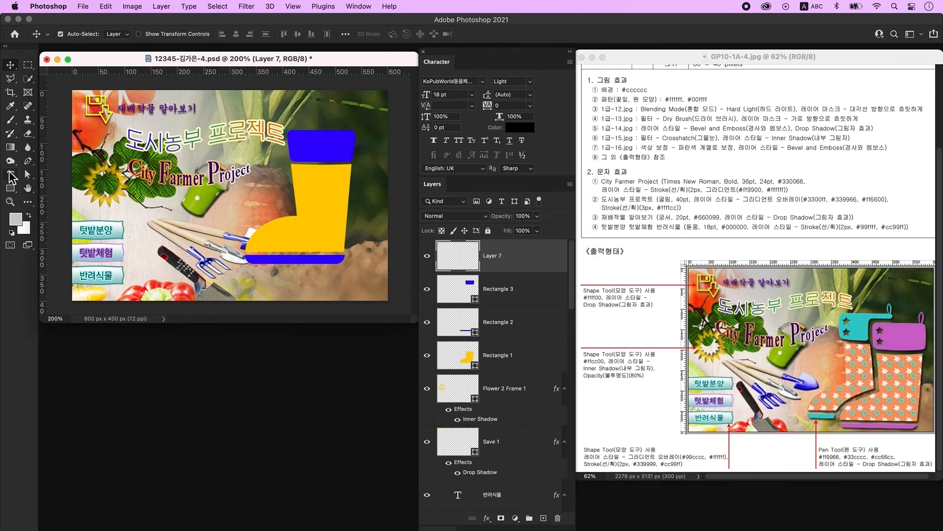
# - Create a star with the Polygon tool using a 60% star ratio
pyautogui.click(10, 188)
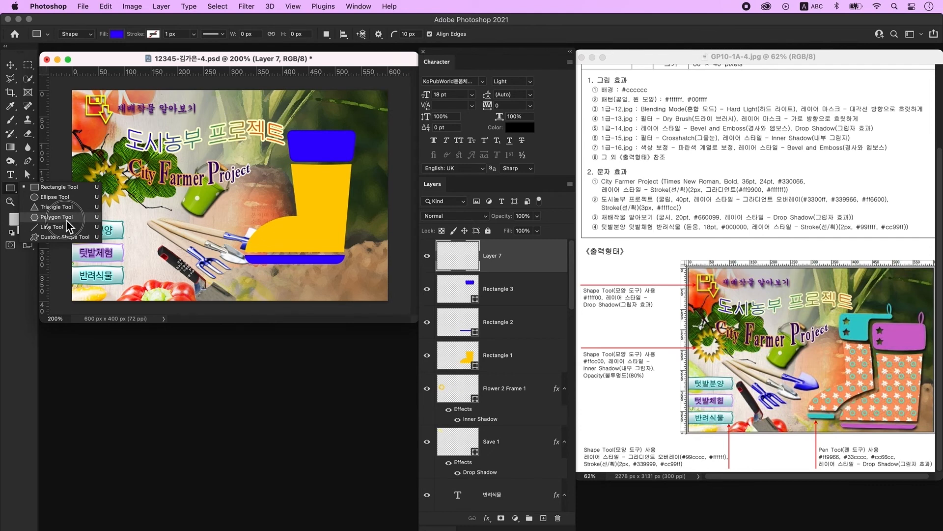
pyautogui.click(68, 227)
pyautogui.click(239, 183)
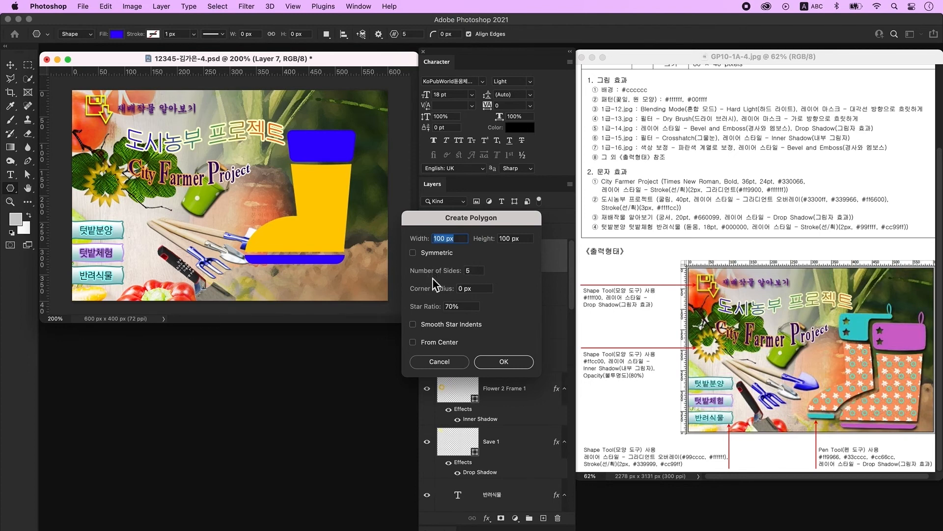
pyautogui.moveTo(471, 217); pyautogui.dragTo(428, 147)
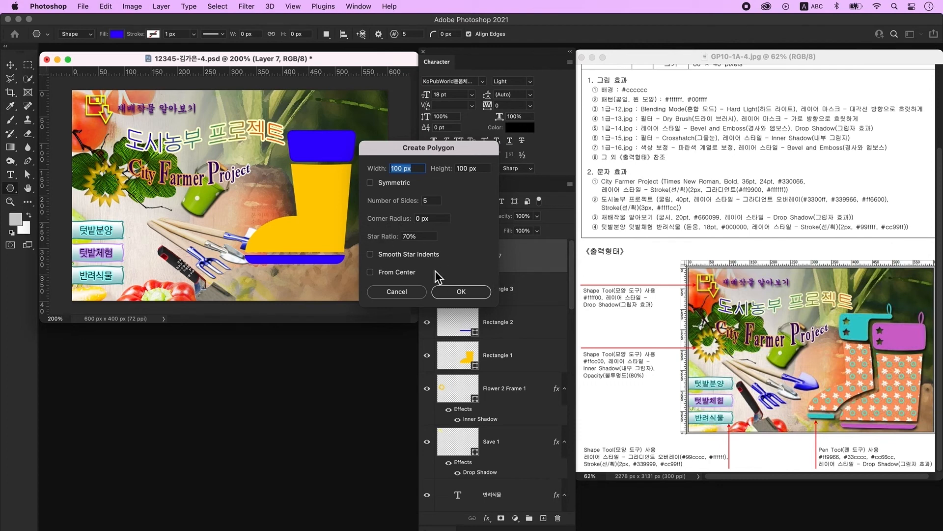
pyautogui.click(404, 237)
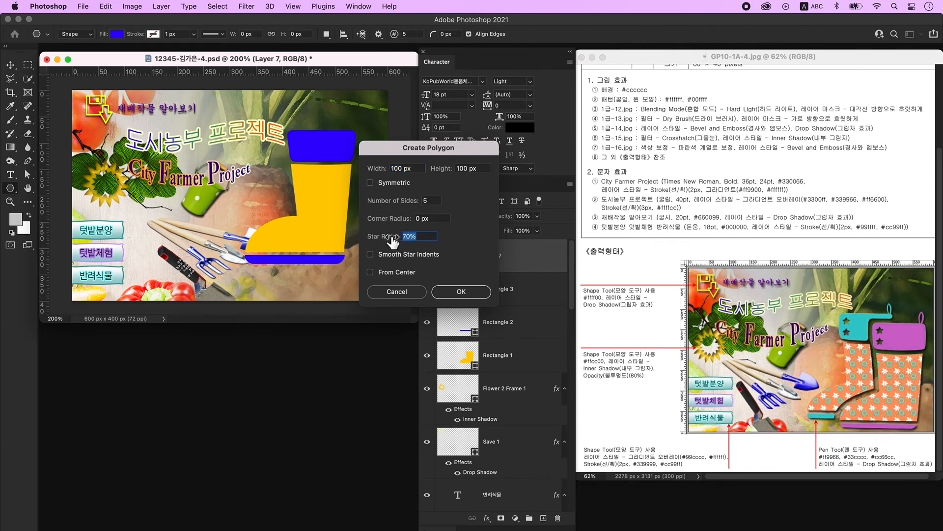
pyautogui.write('60')
pyautogui.click(464, 292)
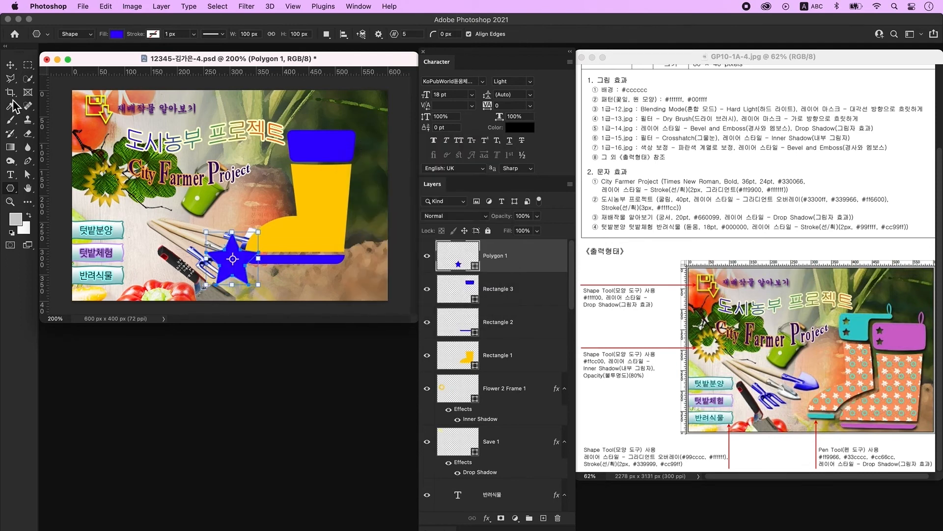
# - Fill the star light purple and shrink it to about half size on the cuff
pyautogui.click(14, 67)
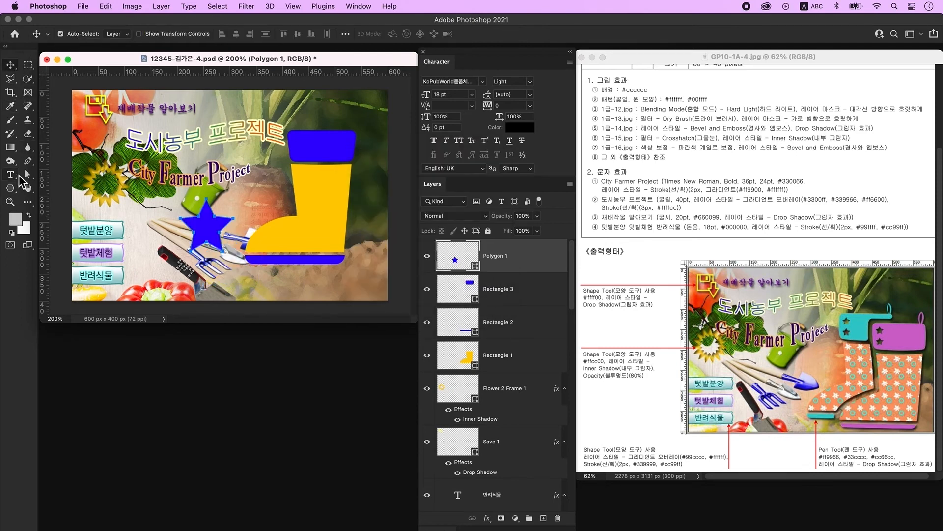
pyautogui.click(14, 190)
pyautogui.click(117, 34)
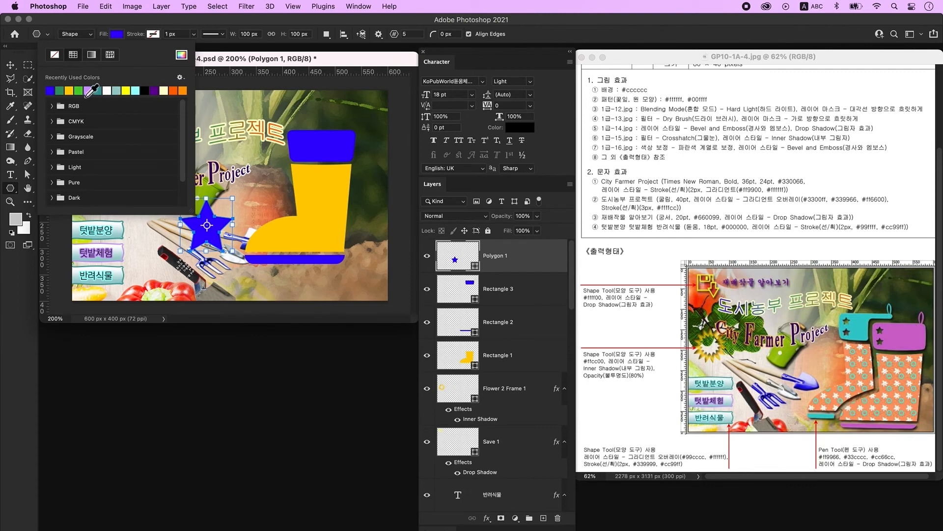
pyautogui.click(96, 91)
pyautogui.click(10, 67)
pyautogui.press('super+t')
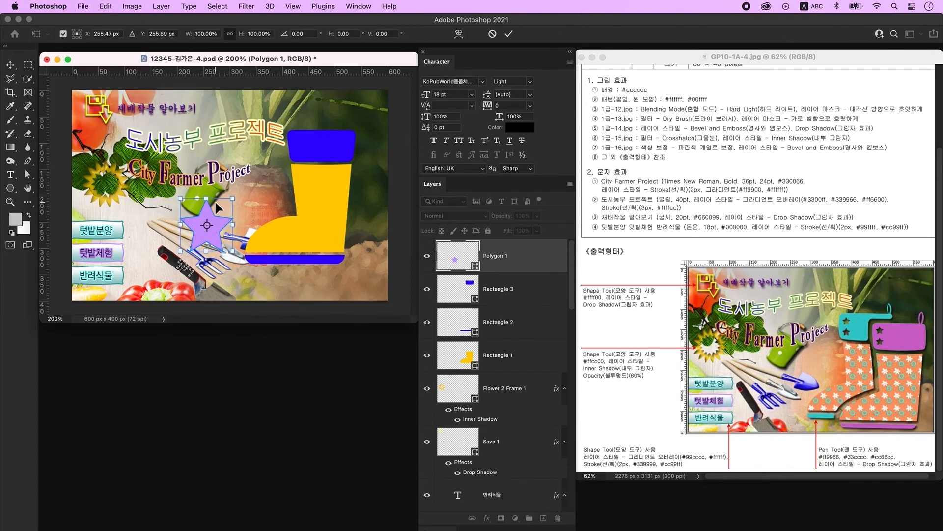
pyautogui.moveTo(209, 200); pyautogui.dragTo(304, 148)
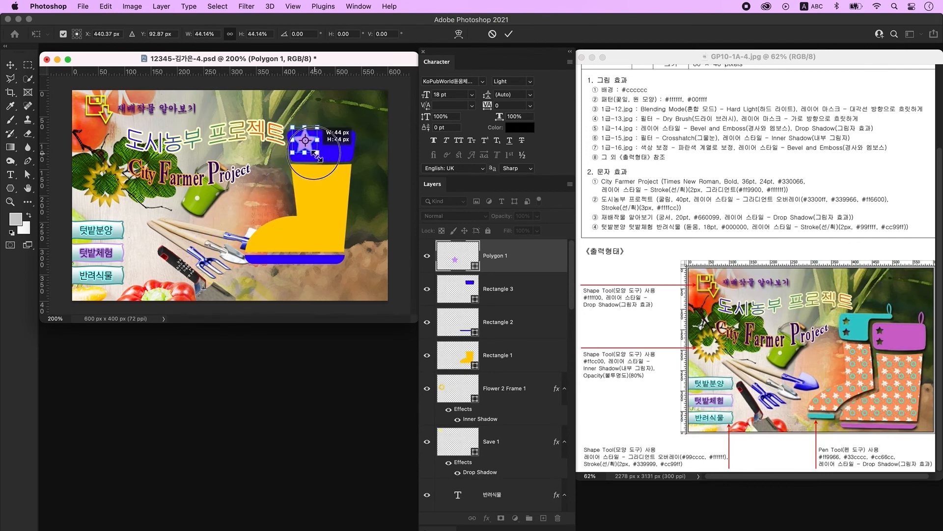
pyautogui.press('Return')
# - Duplicate the star below the first, merge both star layers, and merge their shape components
pyautogui.press('super+j')
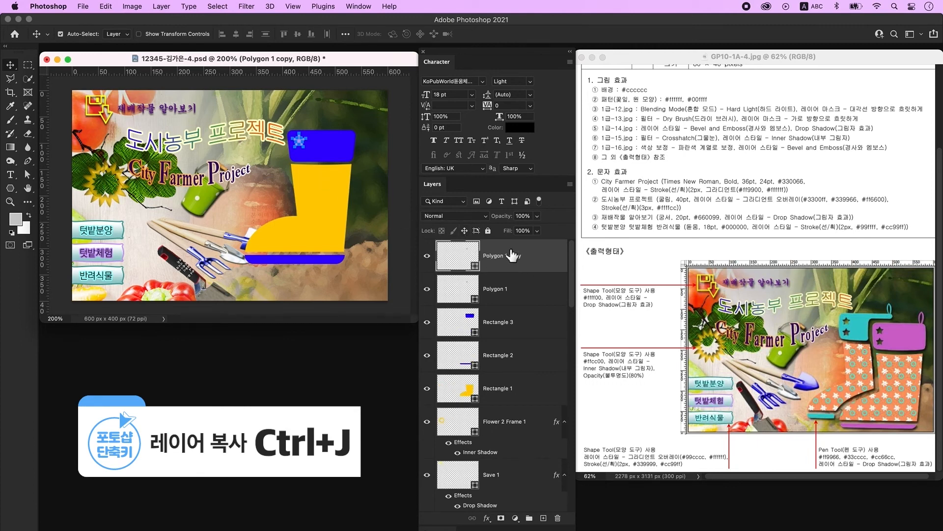
pyautogui.hotkey('shift', 'Down')
pyautogui.hotkey('shift', 'Down')
pyautogui.hotkey('shift', 'Down')
pyautogui.hotkey('shift', 'Down')
pyautogui.hotkey('shift', 'Up')
pyautogui.hotkey('shift', 'Up')
pyautogui.hotkey('shift', 'Down')
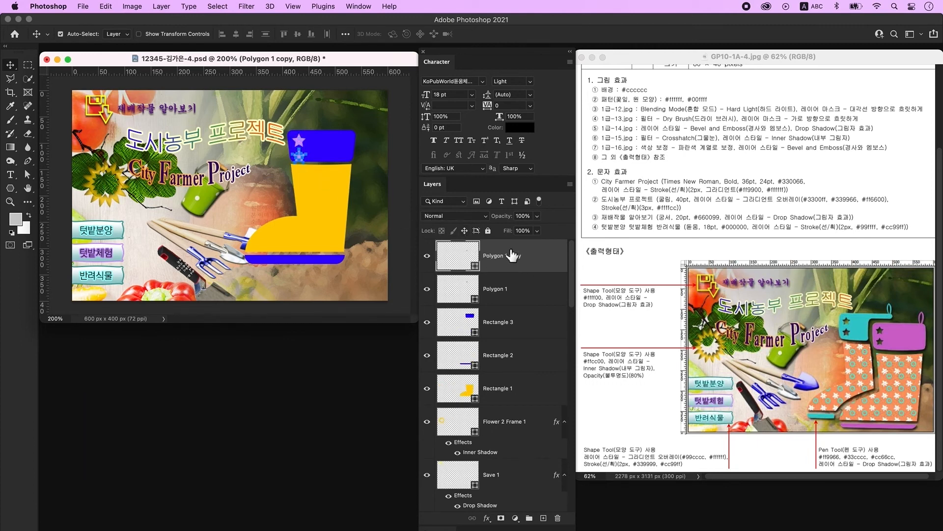
pyautogui.keyDown('shift'); pyautogui.click(525, 294); pyautogui.keyUp('shift')
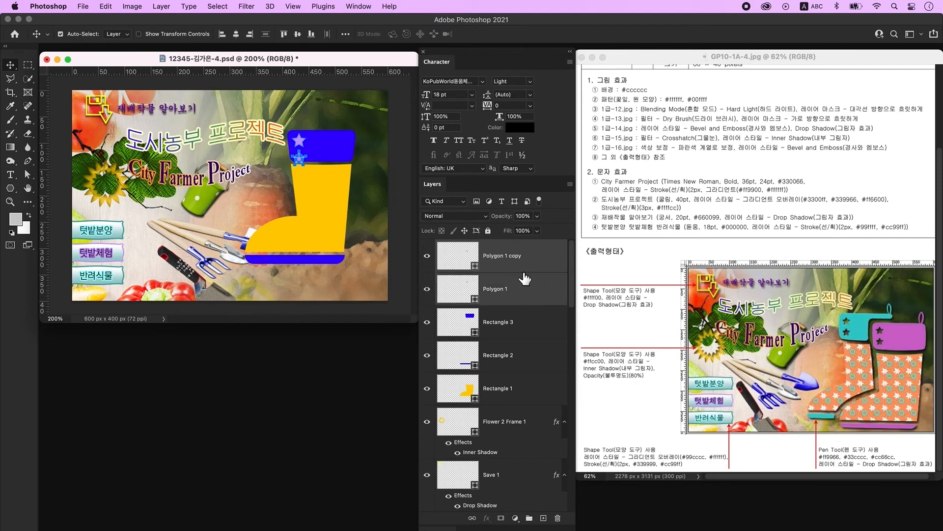
pyautogui.rightClick(539, 283)
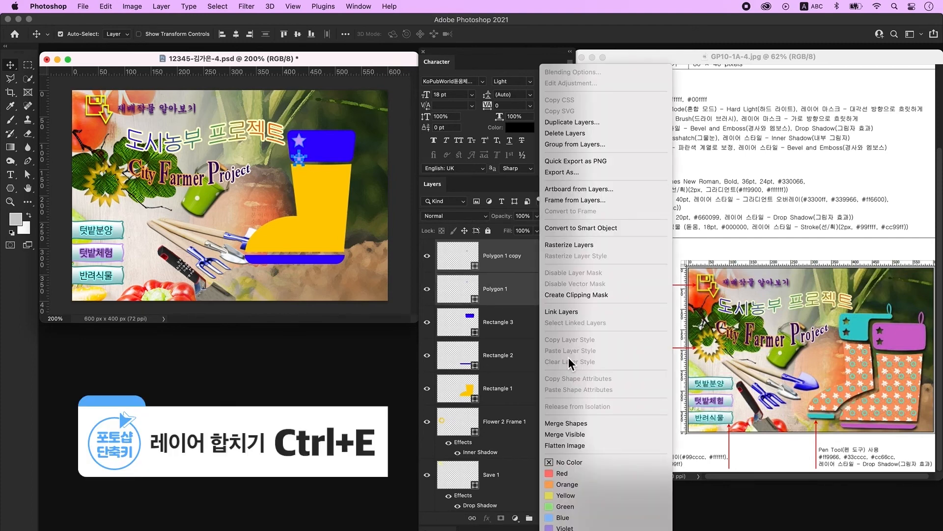
pyautogui.click(598, 423)
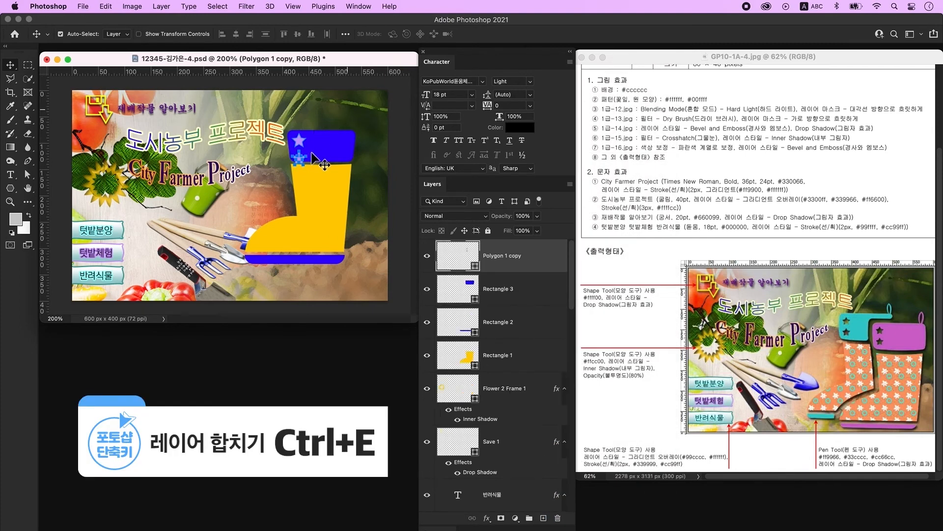
pyautogui.press('u')
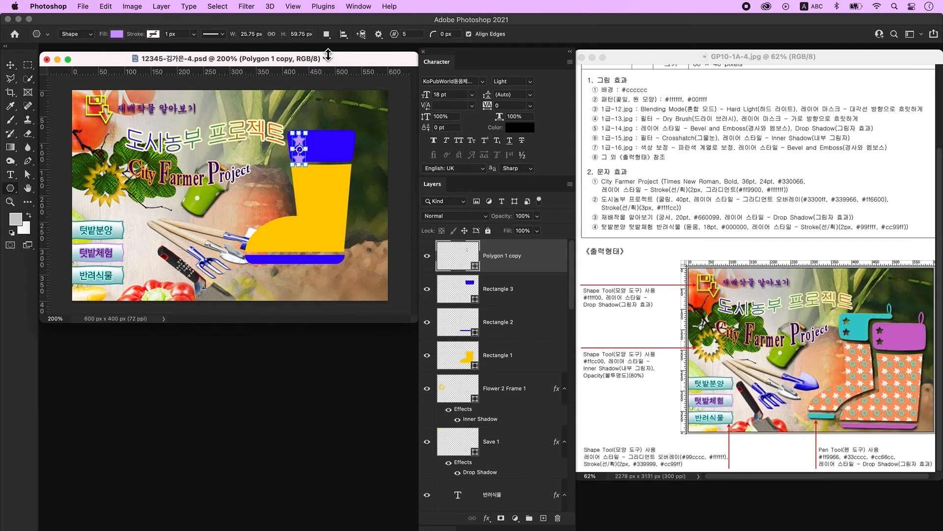
pyautogui.click(344, 33)
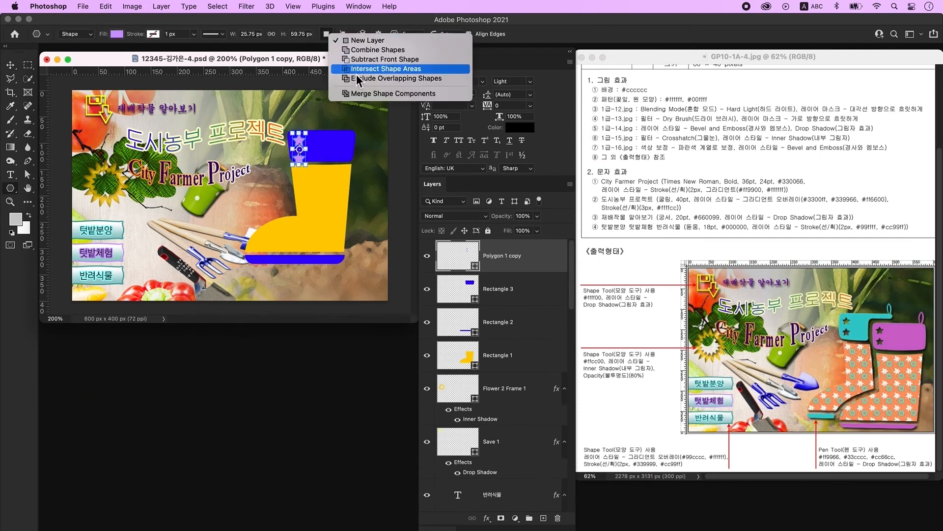
pyautogui.click(375, 94)
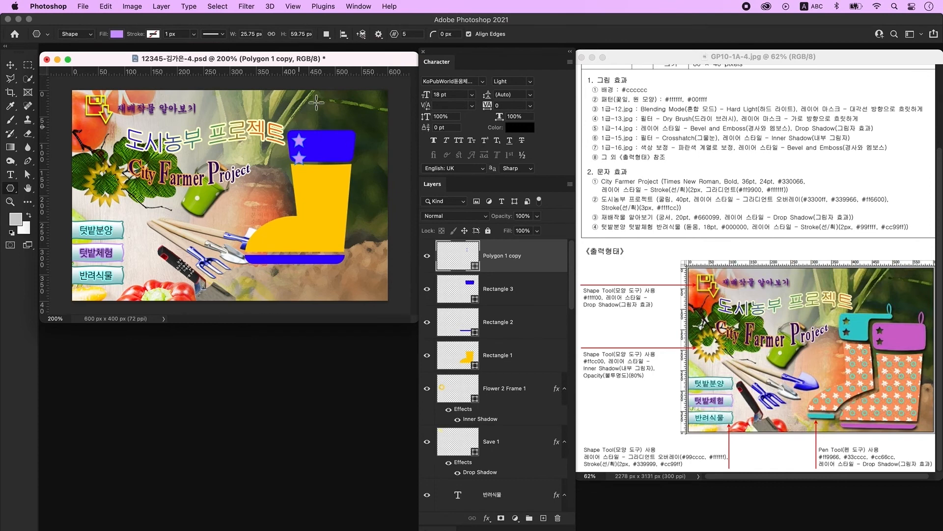
# - Reselect the stars layer and select both star paths with the path selection tool
pyautogui.click(10, 66)
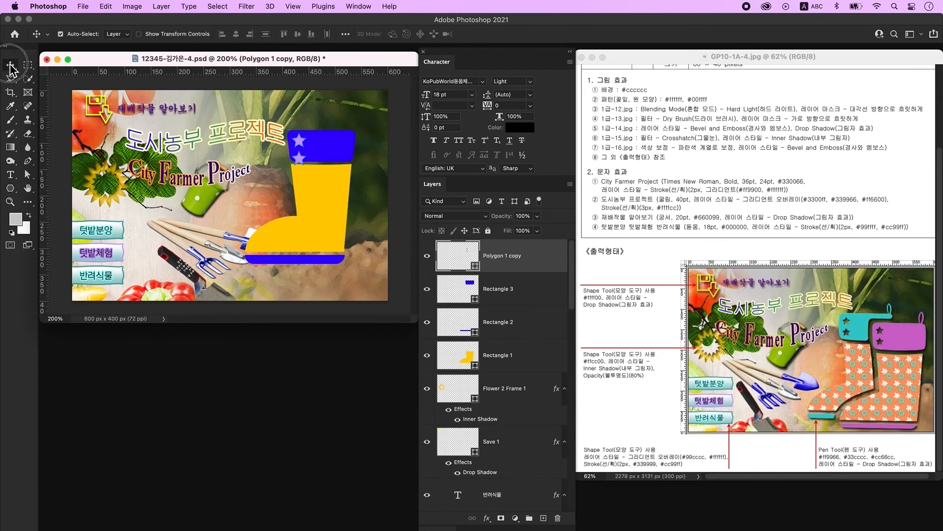
pyautogui.click(314, 164)
pyautogui.keyDown('super'); pyautogui.click(298, 158); pyautogui.keyUp('super')
pyautogui.press('super+t')
pyautogui.press('Return')
pyautogui.press('a')
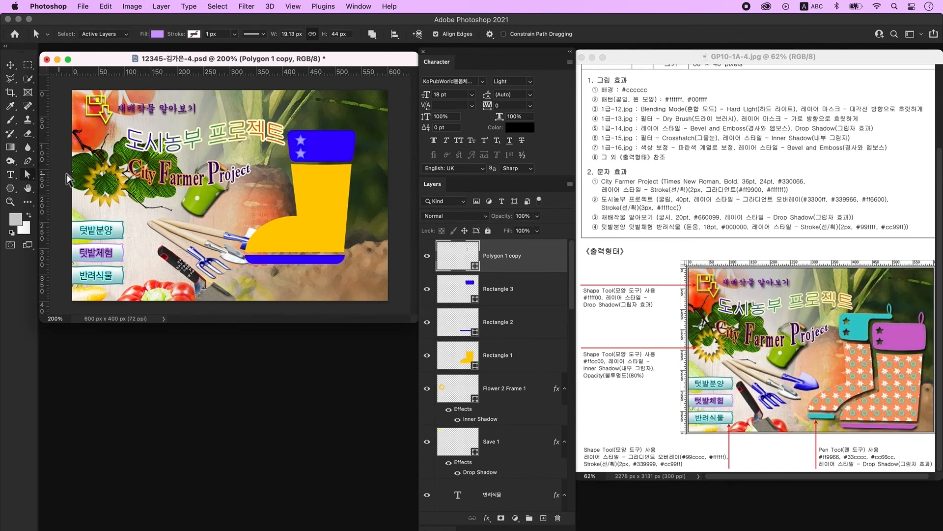
pyautogui.click(303, 146)
pyautogui.click(376, 35)
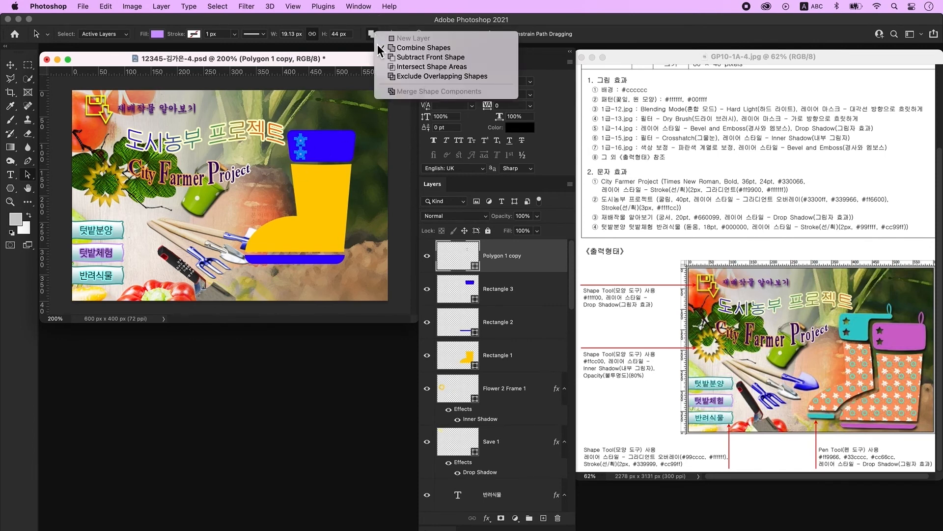
# - Set the stars to Subtract Front Shape and merge the Rectangle 3 cuff into Polygon 1 copy
pyautogui.click(405, 58)
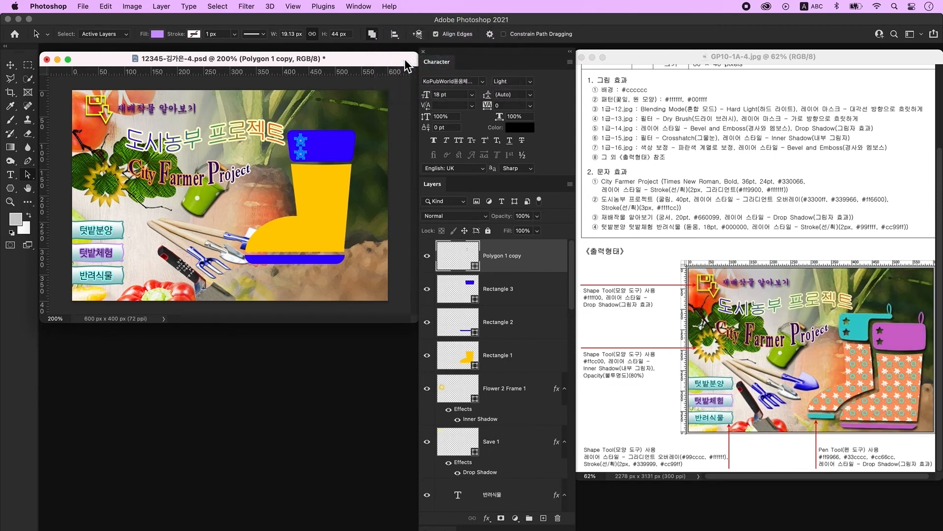
pyautogui.click(524, 295)
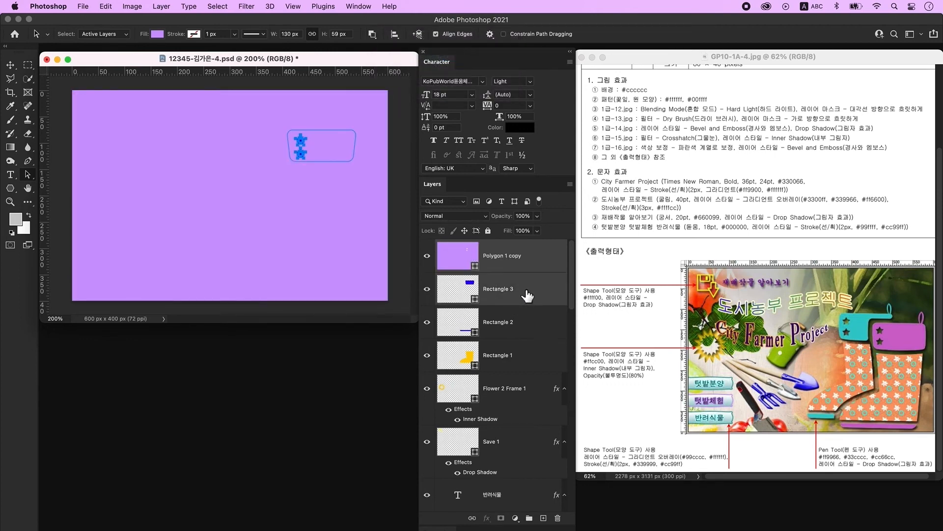
pyautogui.rightClick(546, 260)
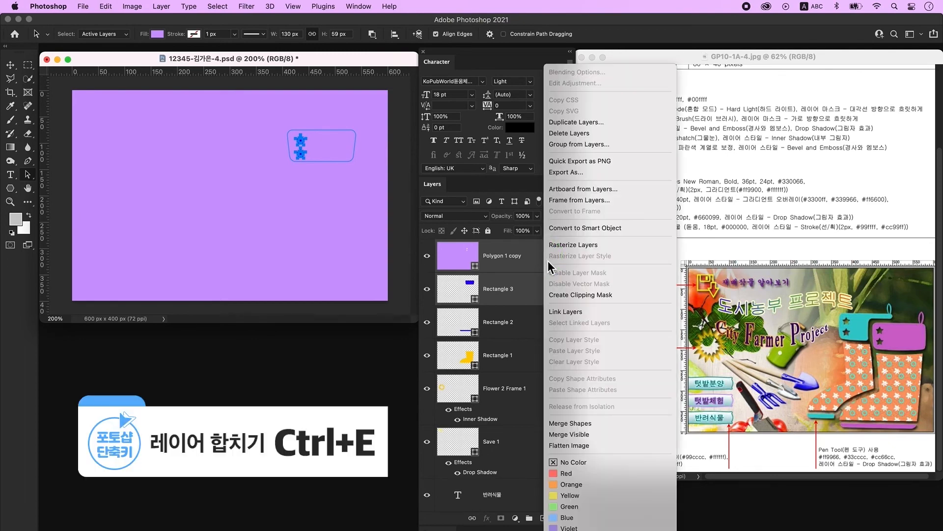
pyautogui.click(591, 426)
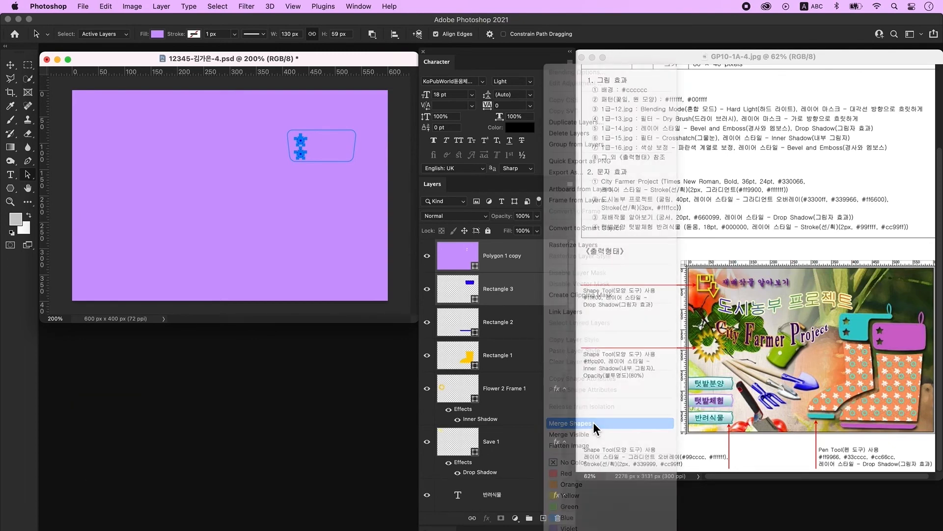
# - Merge the Rectangle 2 bottom stripe into Polygon 1 copy and merge its path components
pyautogui.click(445, 291)
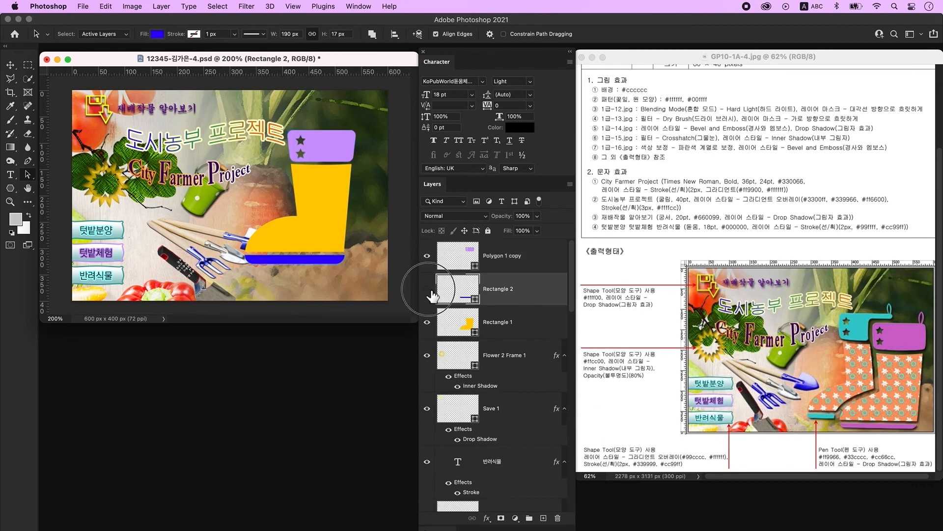
pyautogui.keyDown('shift'); pyautogui.click(537, 260); pyautogui.keyUp('shift')
pyautogui.rightClick(537, 259)
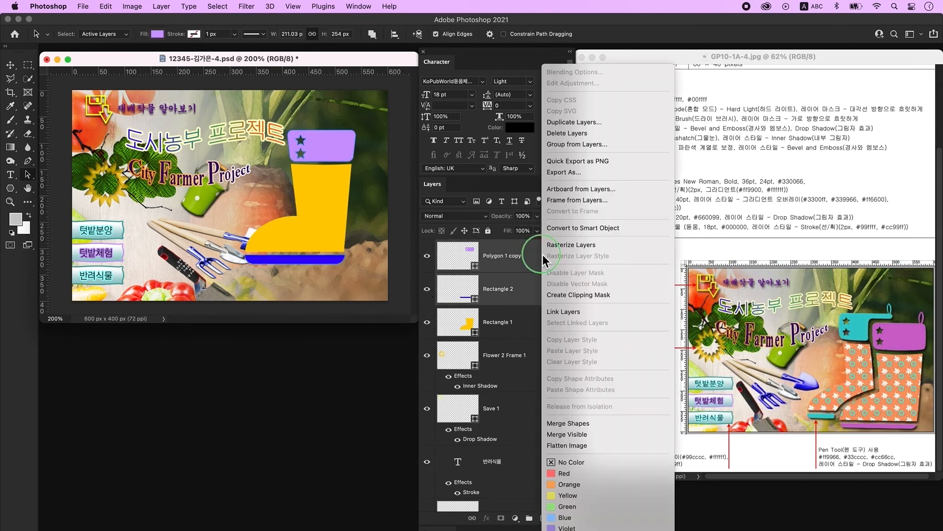
pyautogui.click(584, 425)
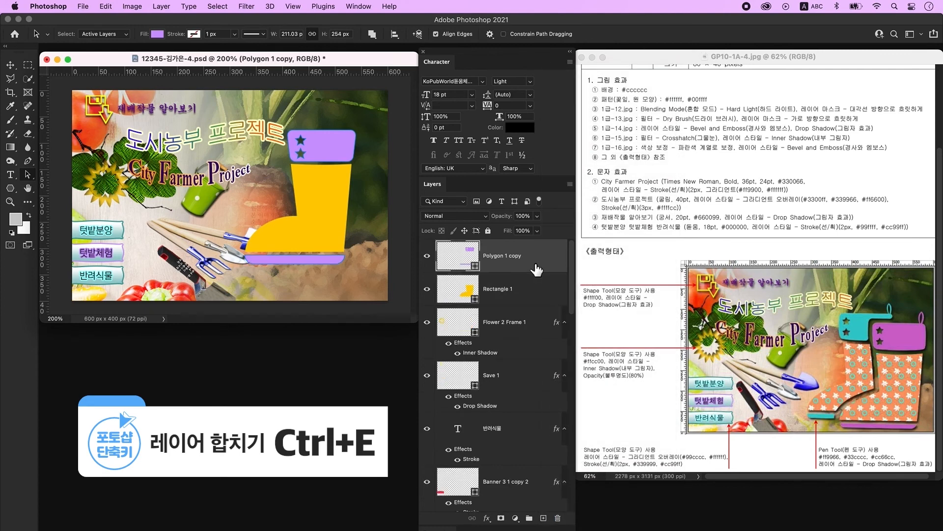
pyautogui.click(373, 34)
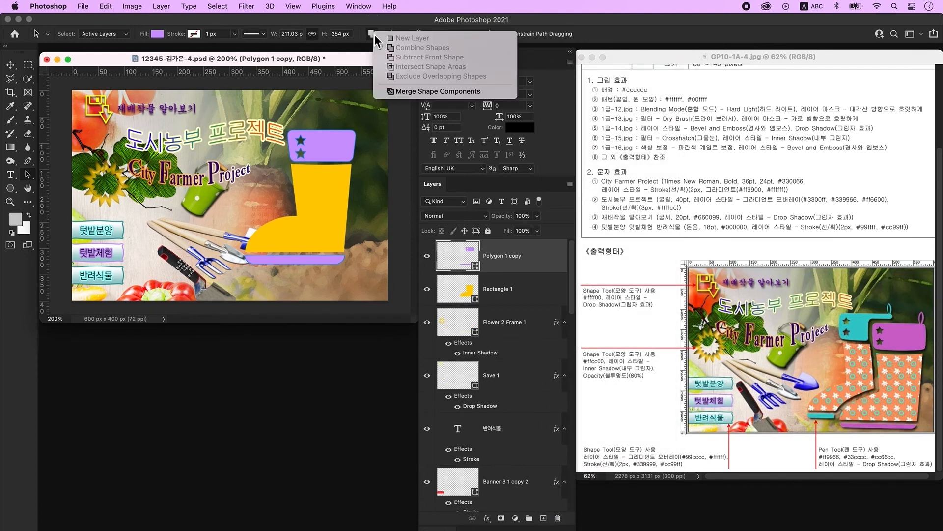
pyautogui.click(433, 93)
# - Select Polygon 1 copy and add an empty new layer above it
pyautogui.click(521, 293)
pyautogui.hscroll(1, 886, 373)
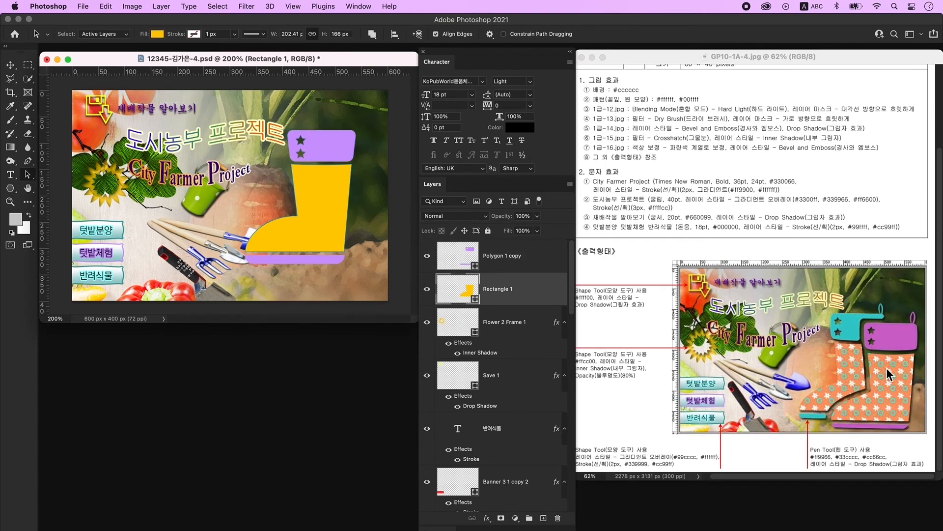
pyautogui.click(525, 262)
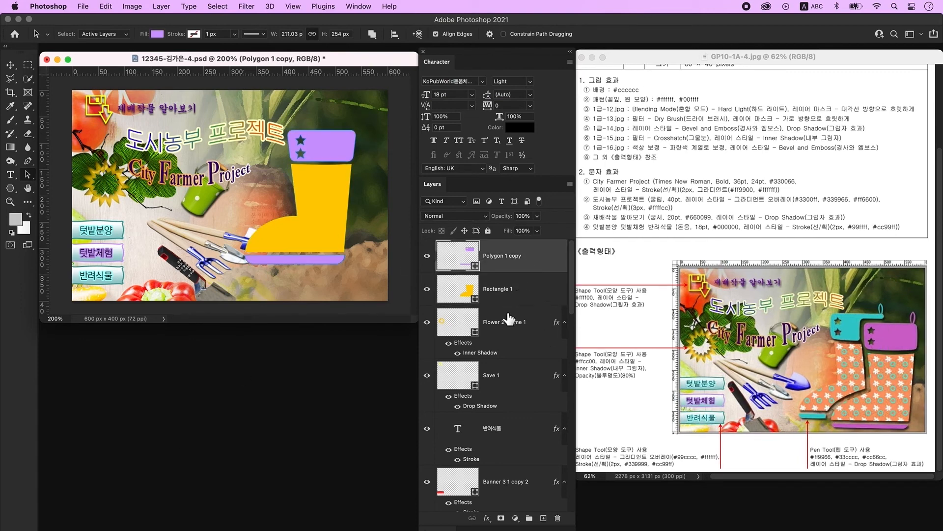
pyautogui.click(543, 517)
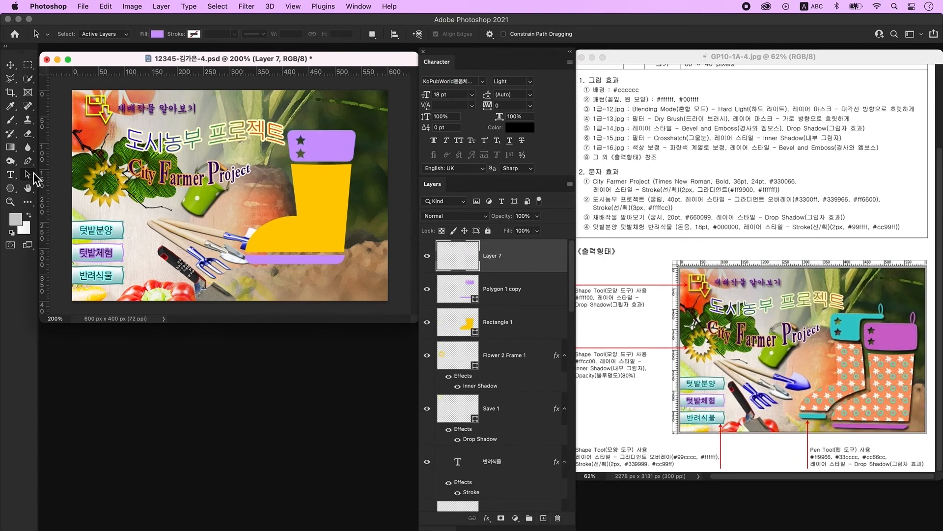
# - Draw a blue ellipse and subtract a smaller ellipse from inside it
pyautogui.click(11, 189)
pyautogui.rightClick(11, 189)
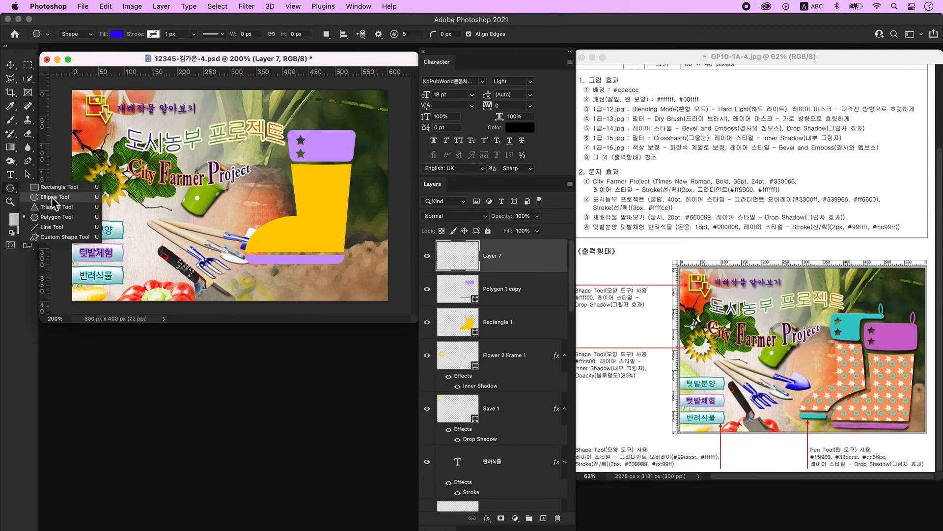
pyautogui.click(51, 197)
pyautogui.moveTo(172, 200)
pyautogui.mouseDown()
pyautogui.moveTo(246, 266)
pyautogui.moveTo(215, 254)
pyautogui.mouseUp()
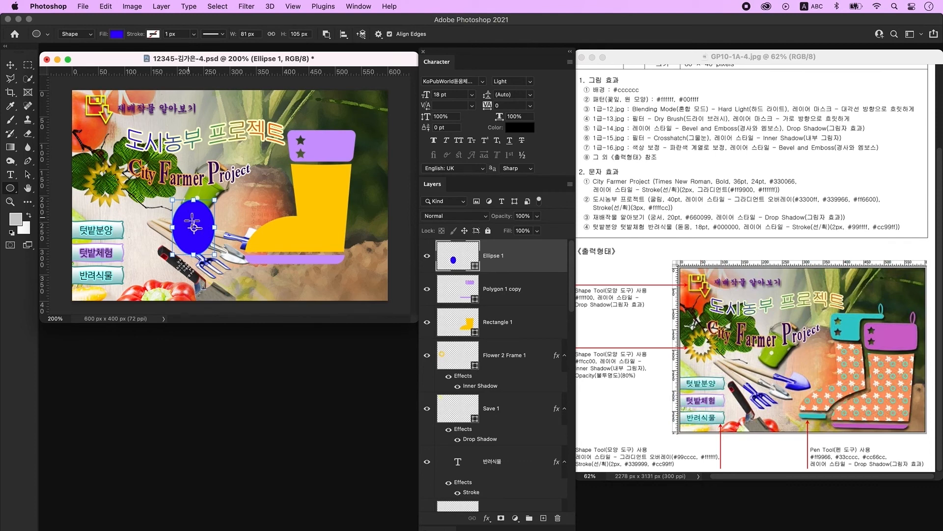
pyautogui.moveTo(194, 226); pyautogui.dragTo(203, 240)
pyautogui.click(30, 177)
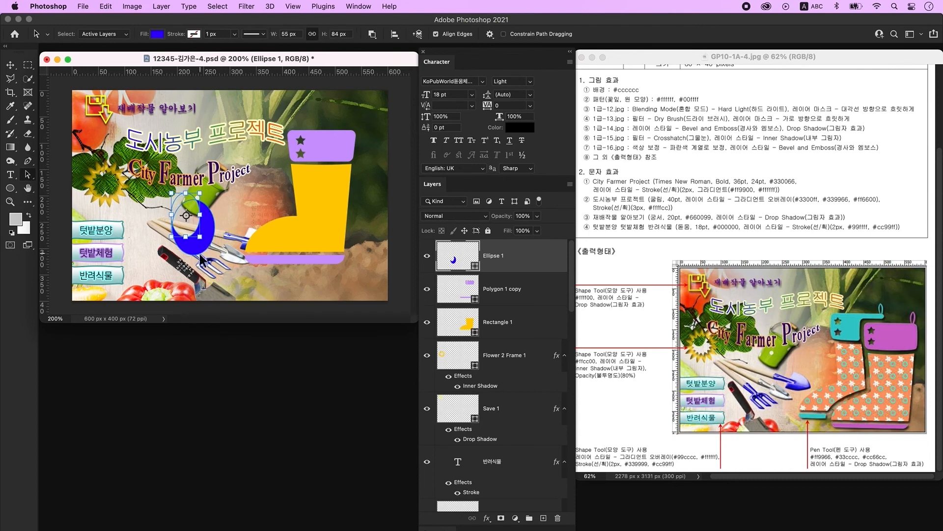
pyautogui.moveTo(200, 237); pyautogui.dragTo(215, 254)
# - Centre the cut-out horizontally and vertically to form a ring, then merge its path components
pyautogui.click(394, 35)
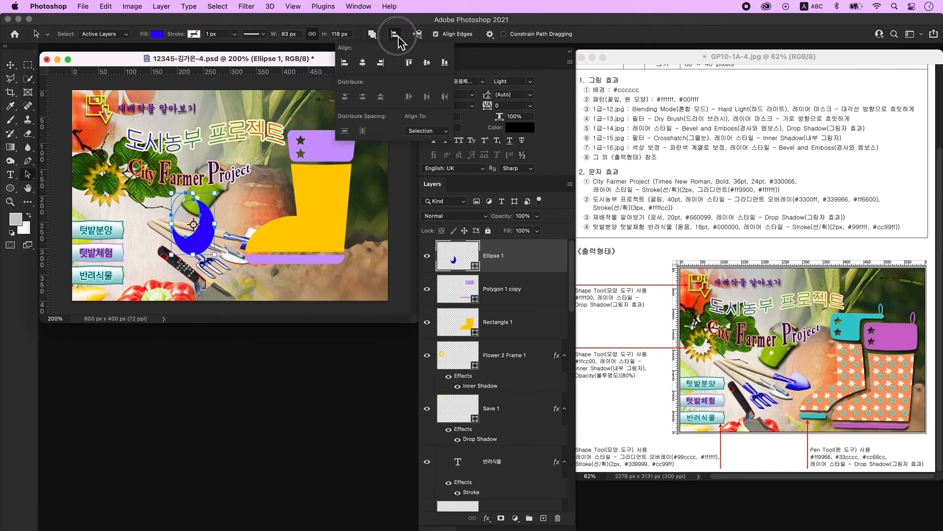
pyautogui.click(363, 63)
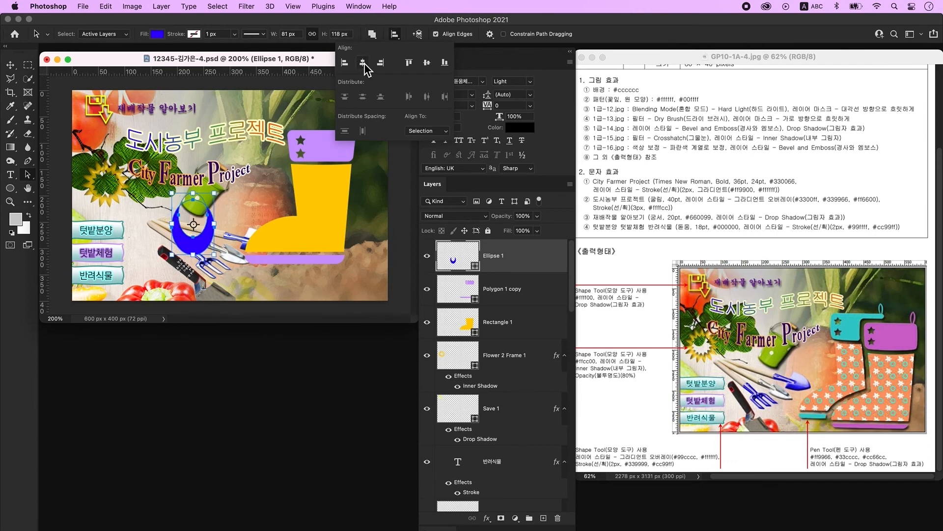
pyautogui.click(427, 63)
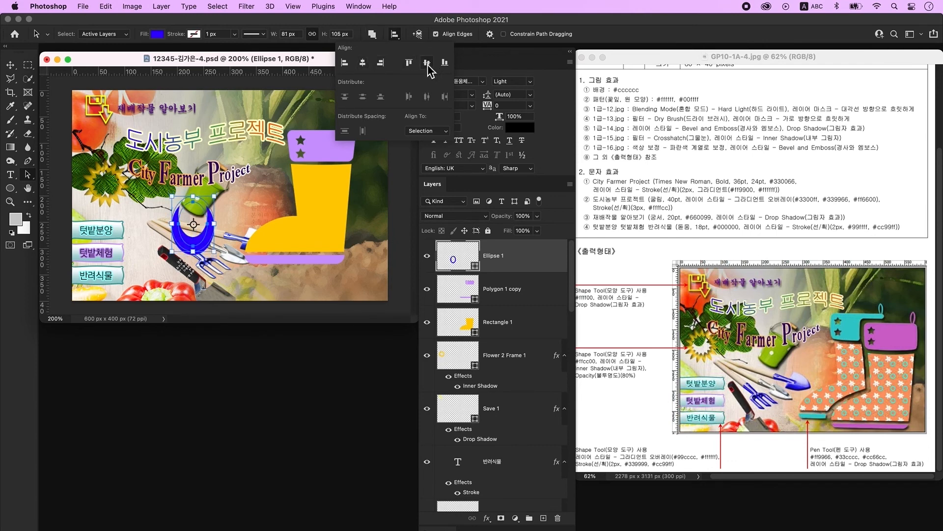
pyautogui.press('Return')
pyautogui.press('Return')
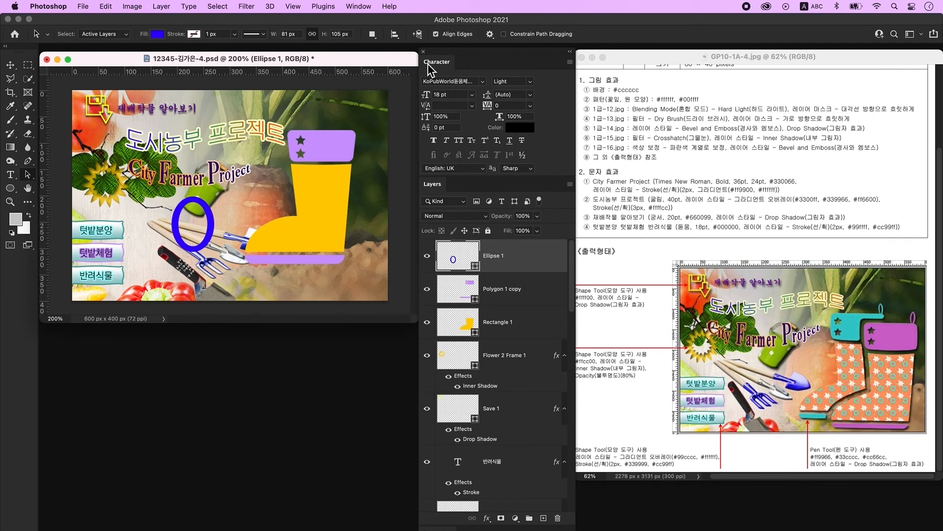
pyautogui.click(373, 34)
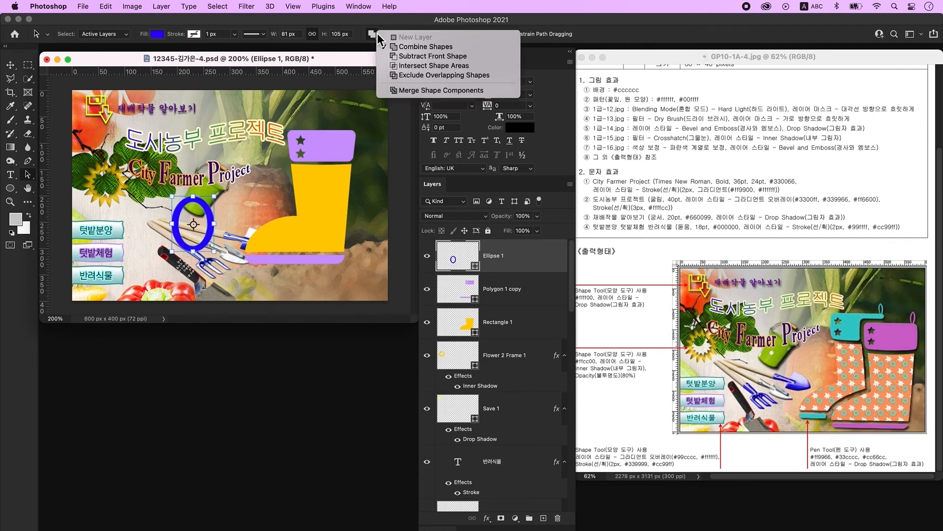
pyautogui.click(412, 91)
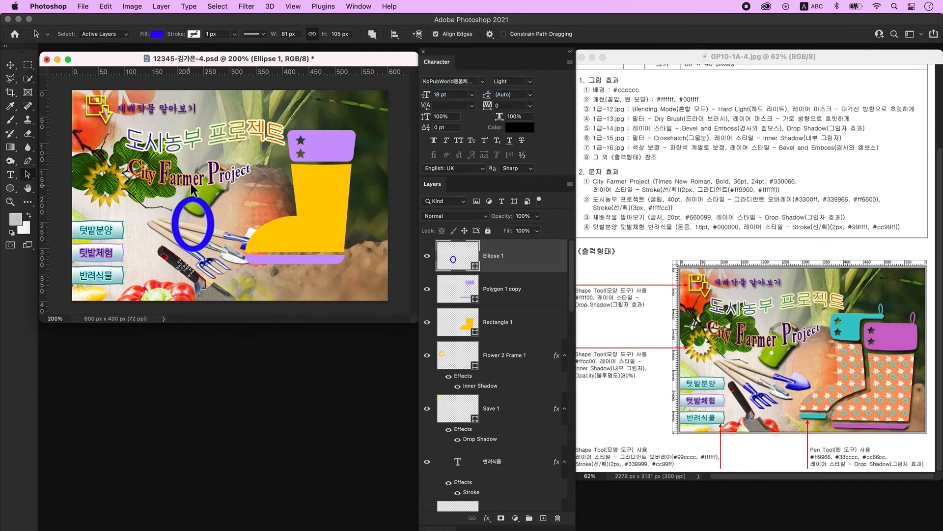
# - Move the ring onto the cuff's upper right and resize it as a loop
pyautogui.click(11, 65)
pyautogui.moveTo(210, 221); pyautogui.dragTo(358, 128)
pyautogui.hotkey('ctrl', 't')
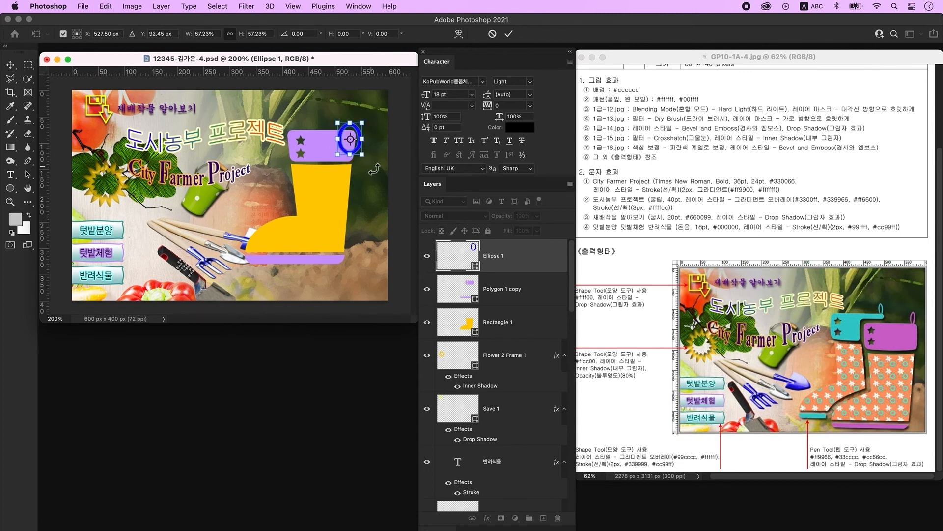
pyautogui.press('Return')
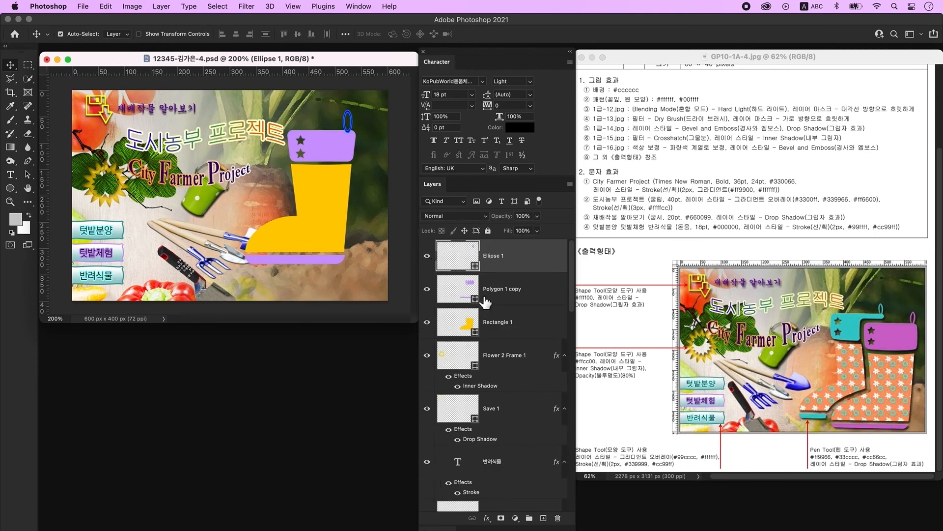
# - Merge the Polygon 1 copy cuff and stripe into the Ellipse 1 ring layer
pyautogui.click(427, 289)
pyautogui.click(427, 289)
pyautogui.keyDown('shift'); pyautogui.click(528, 296); pyautogui.keyUp('shift')
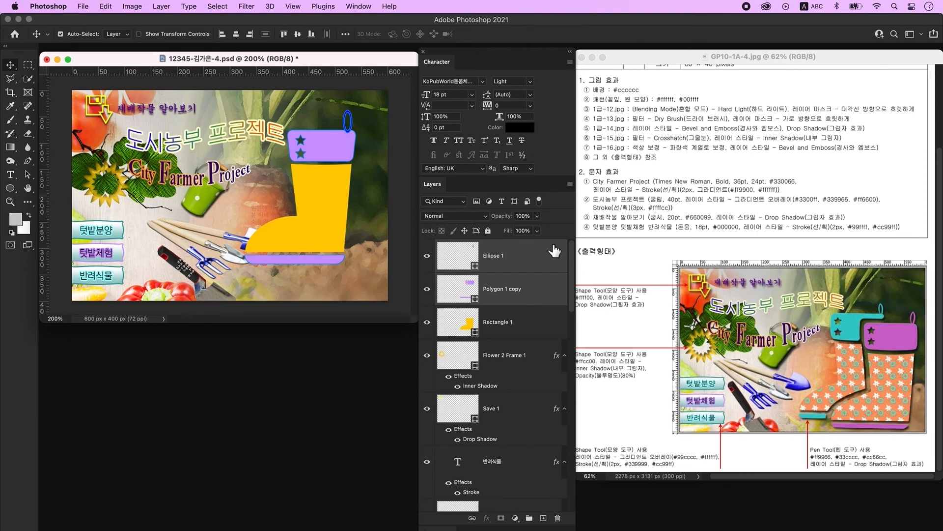
pyautogui.rightClick(553, 250)
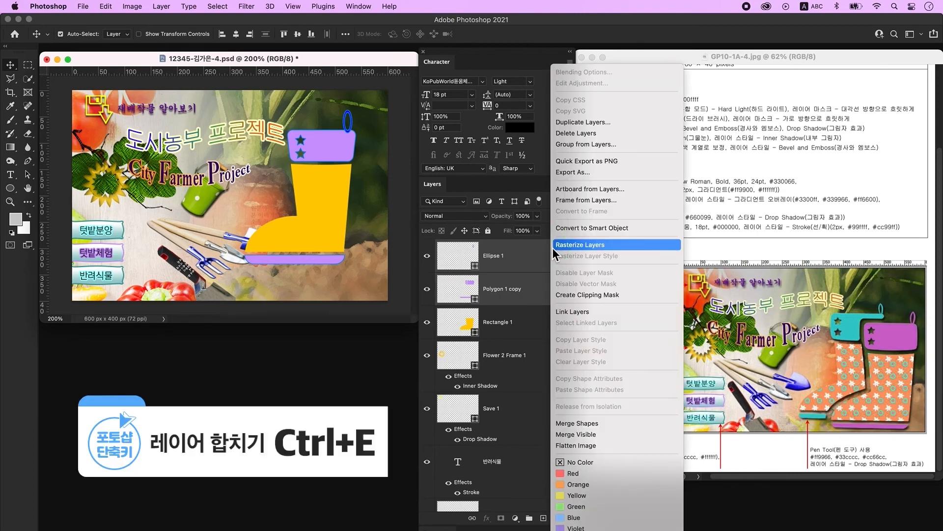
pyautogui.click(603, 423)
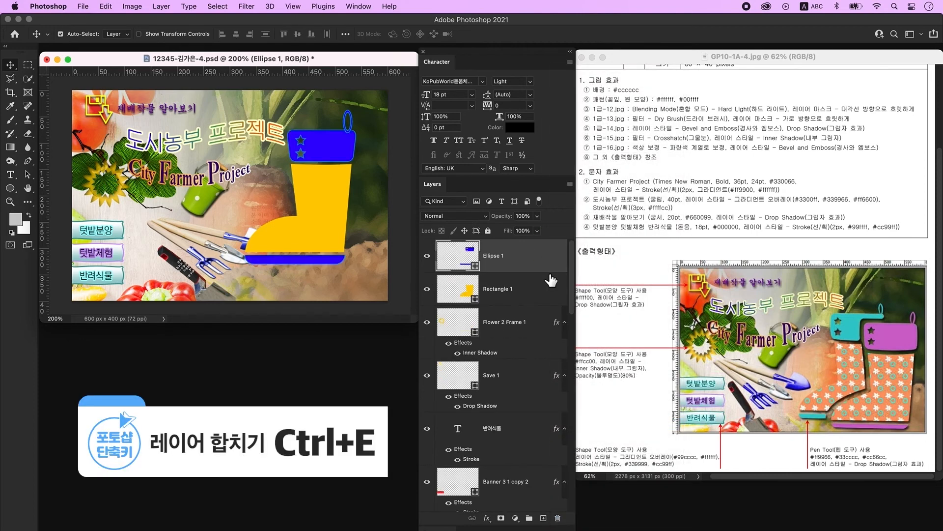
# - Merge the combined shape's path components into one and undo an accidental move of the boot
pyautogui.click(28, 174)
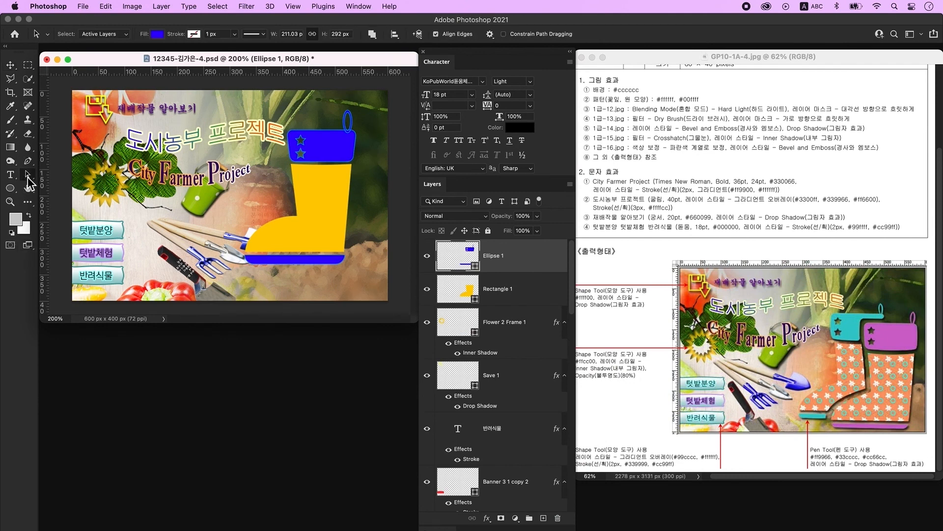
pyautogui.click(372, 34)
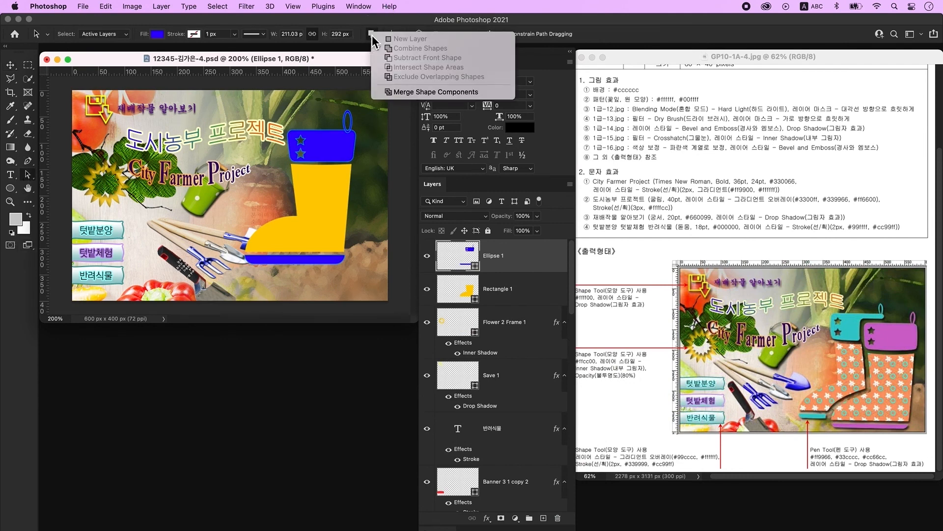
pyautogui.click(416, 92)
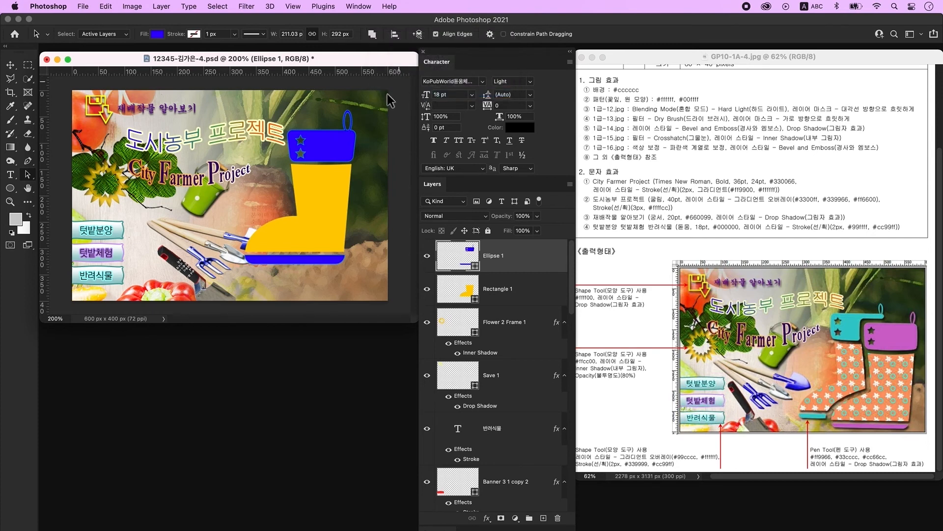
pyautogui.moveTo(337, 213); pyautogui.dragTo(300, 226)
pyautogui.press('super+z')
pyautogui.press('v')
# - Nudge the boot copy right, hide the copied layers, and recolour Rectangle 1 to #ff9966
pyautogui.press('Right')
pyautogui.press('Right')
pyautogui.press('Right')
pyautogui.press('Right')
pyautogui.click(486, 285)
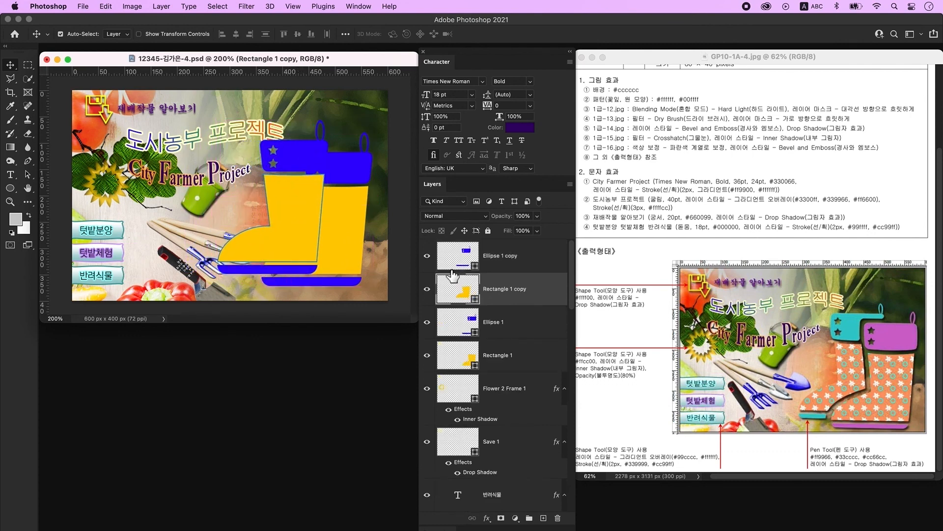
pyautogui.moveTo(427, 262); pyautogui.dragTo(427, 295)
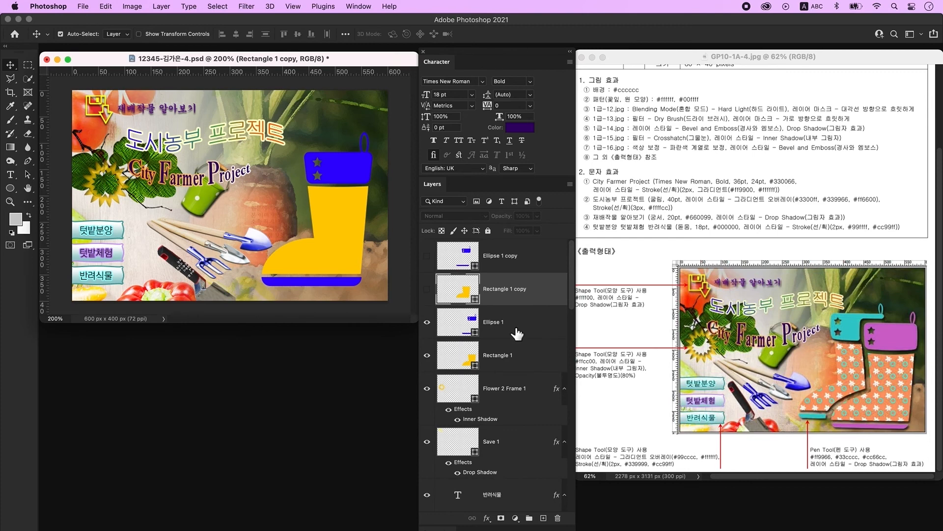
pyautogui.click(462, 356)
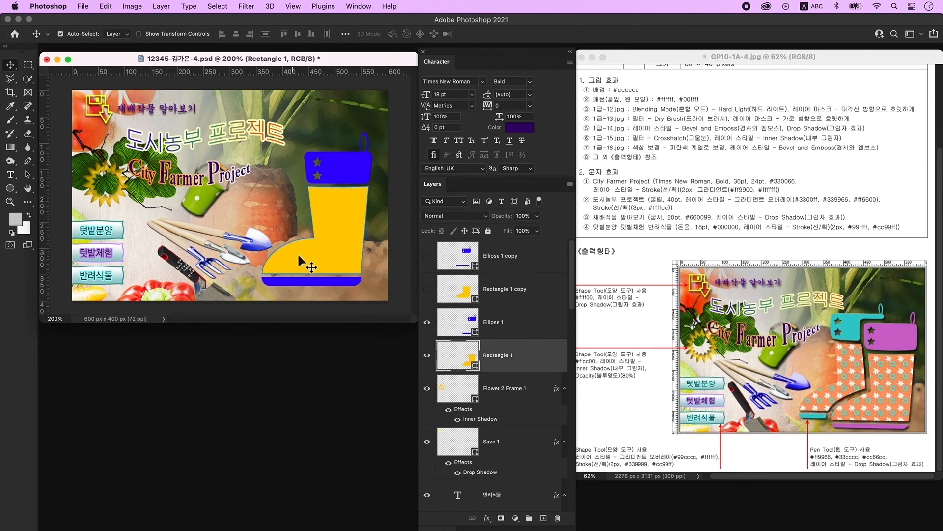
pyautogui.doubleClick(469, 365)
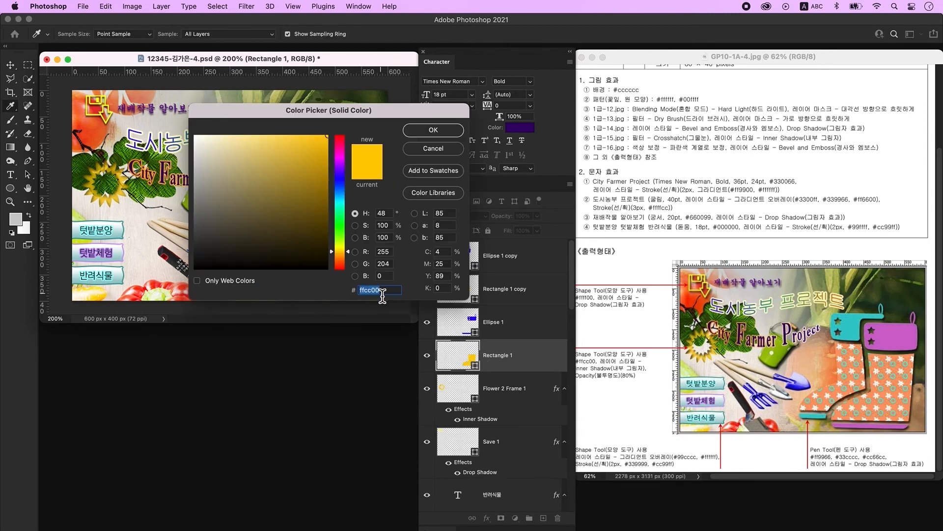
pyautogui.write('ff9966')
pyautogui.press('Return')
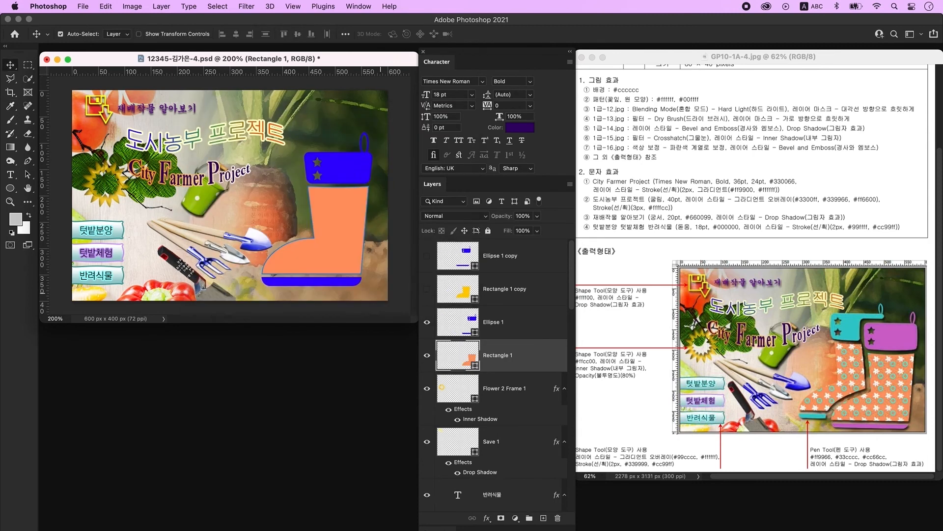
# - Recolour the Ellipse 1 cuff and sole to #cc66cc and show the orange boot body again
pyautogui.click(466, 333)
pyautogui.doubleClick(471, 325)
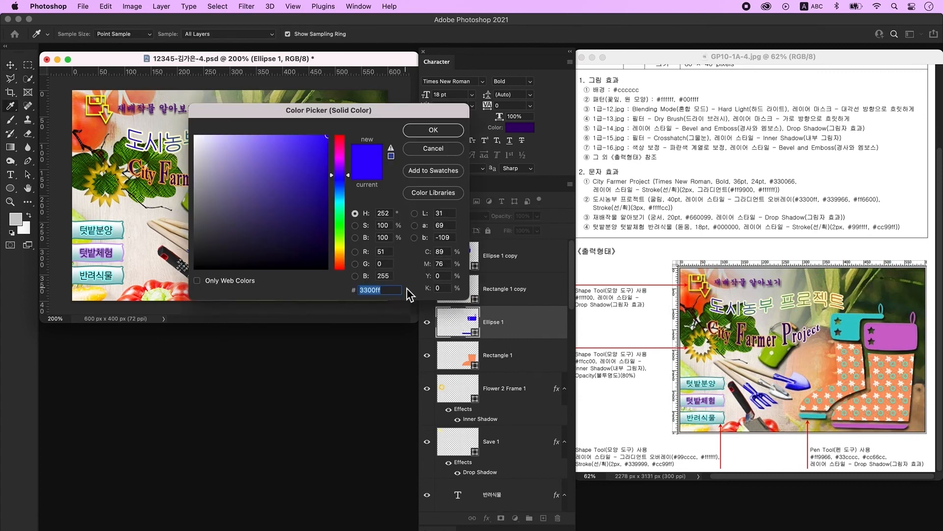
pyautogui.write('33cccc')
pyautogui.press('BackSpace')
pyautogui.press('BackSpace')
pyautogui.press('BackSpace')
pyautogui.press('BackSpace')
pyautogui.press('BackSpace')
pyautogui.press('BackSpace')
pyautogui.write('cc66cc')
pyautogui.press('Return')
pyautogui.click(538, 364)
pyautogui.click(428, 357)
pyautogui.click(427, 357)
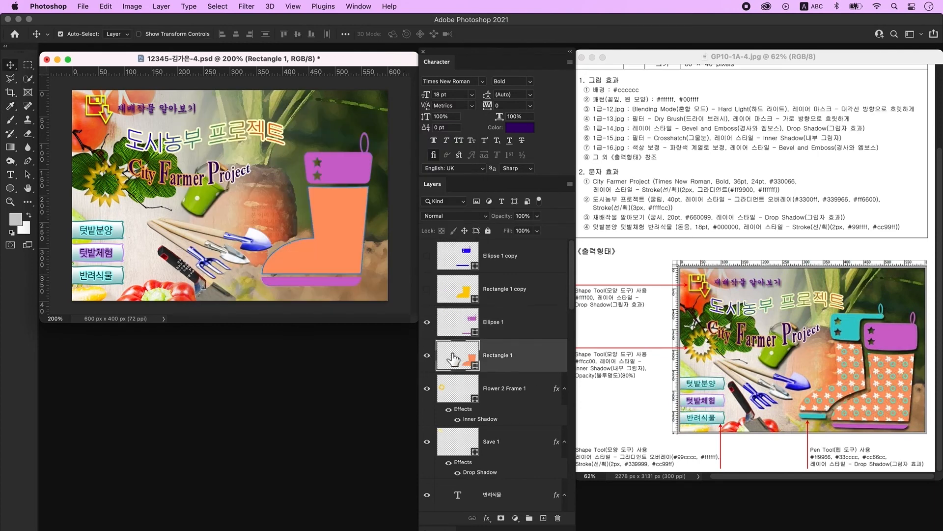
# - Give Rectangle 1 a Drop Shadow and a flower-and-circle Pattern Overlay at 57% scale
pyautogui.doubleClick(545, 364)
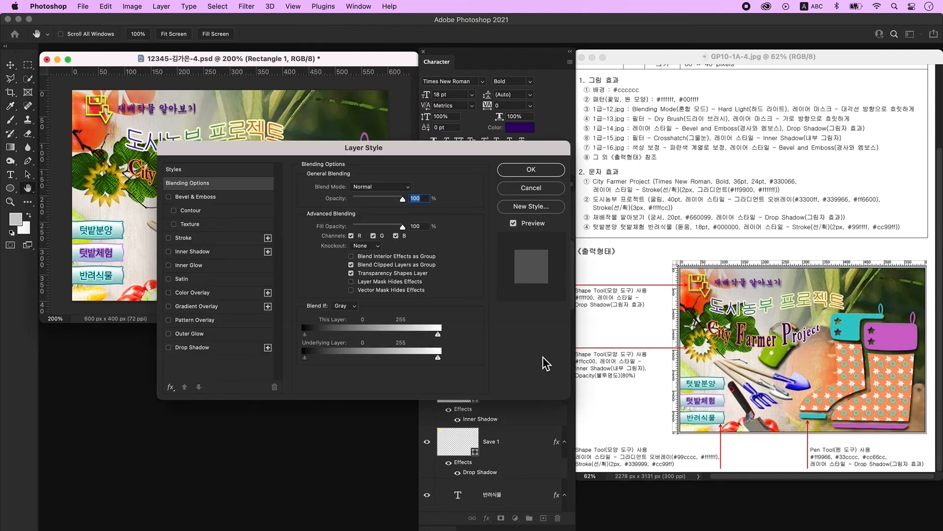
pyautogui.click(203, 347)
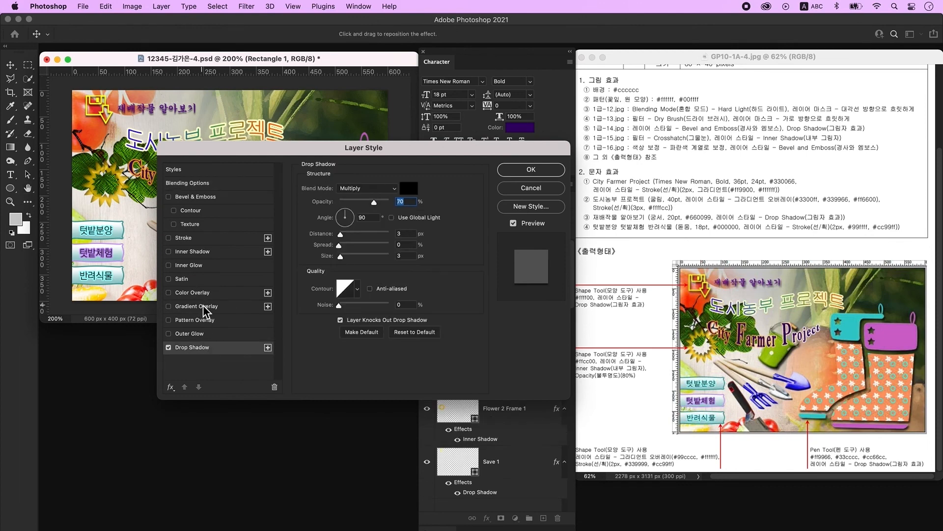
pyautogui.click(205, 320)
pyautogui.moveTo(377, 148); pyautogui.dragTo(626, 102)
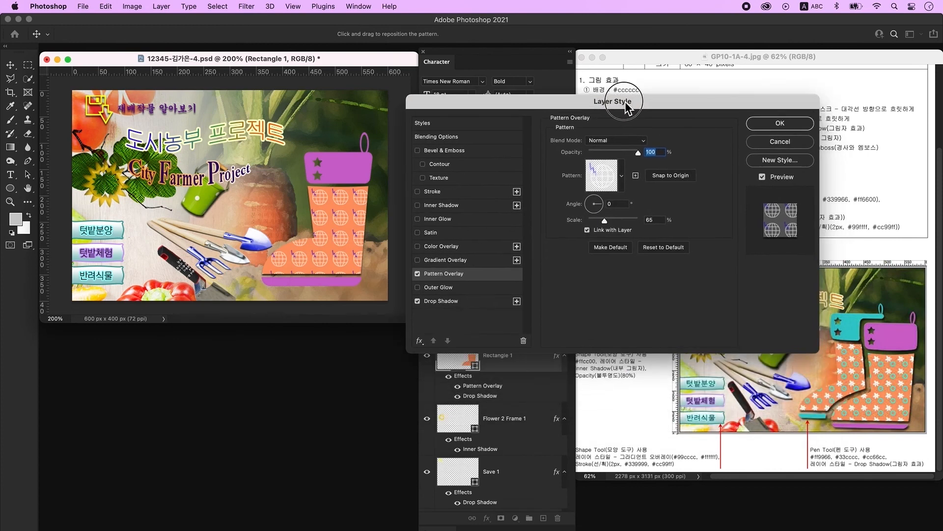
pyautogui.click(604, 178)
pyautogui.scroll(-10, 596, 246)
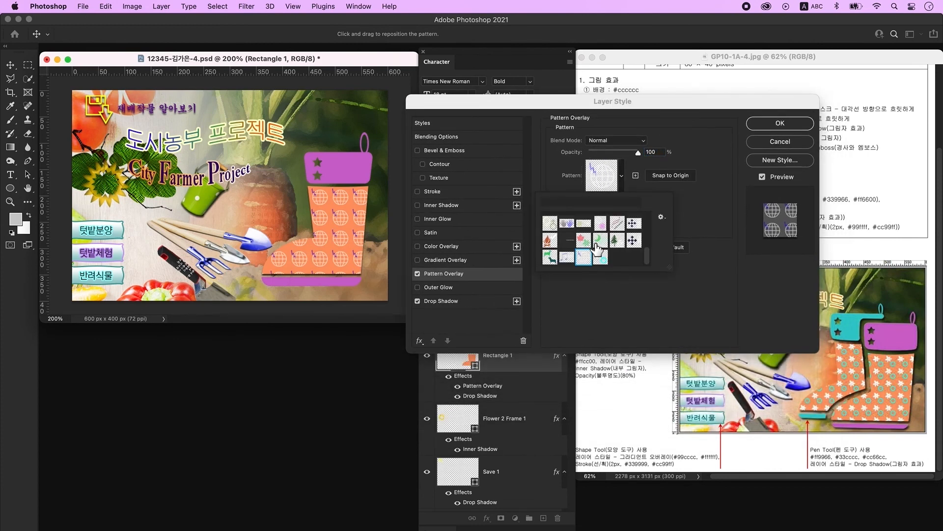
pyautogui.click(609, 267)
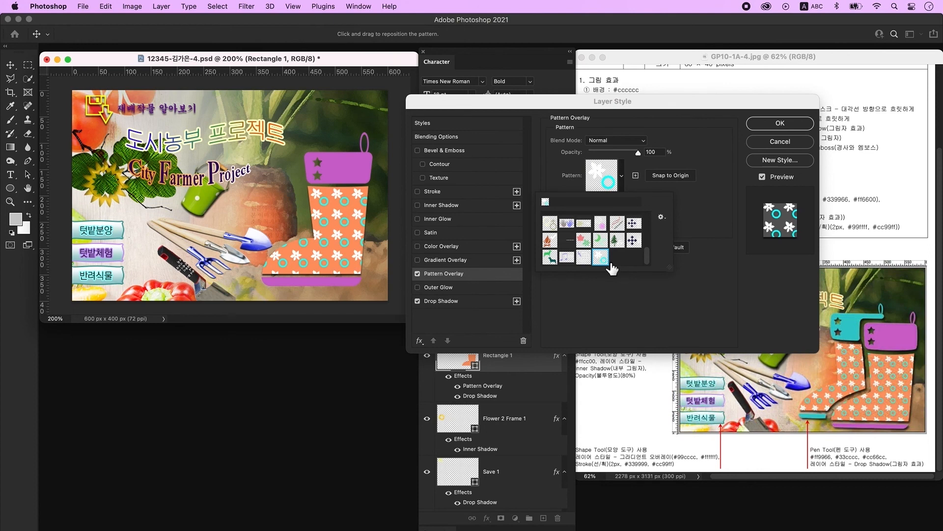
pyautogui.click(724, 207)
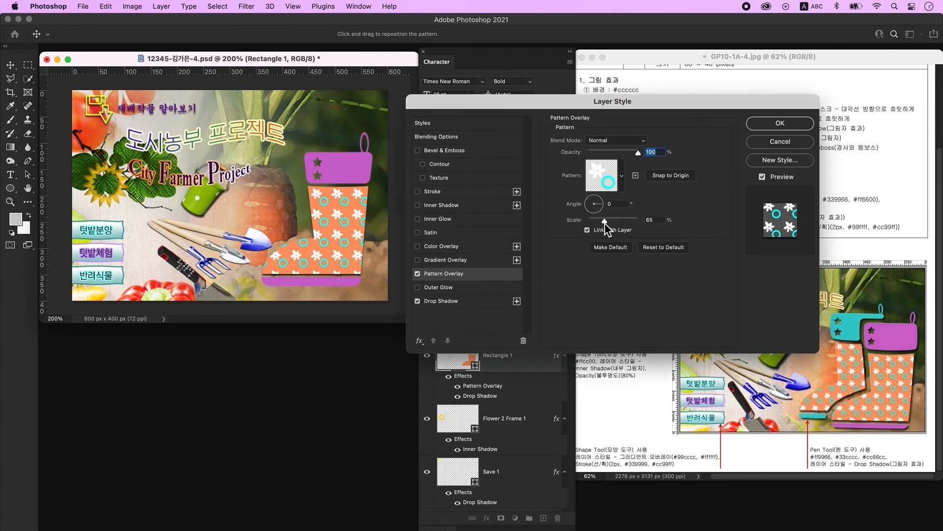
pyautogui.moveTo(606, 223); pyautogui.dragTo(603, 222)
pyautogui.moveTo(333, 214)
pyautogui.mouseDown()
pyautogui.moveTo(341, 211)
pyautogui.moveTo(340, 224)
pyautogui.mouseUp()
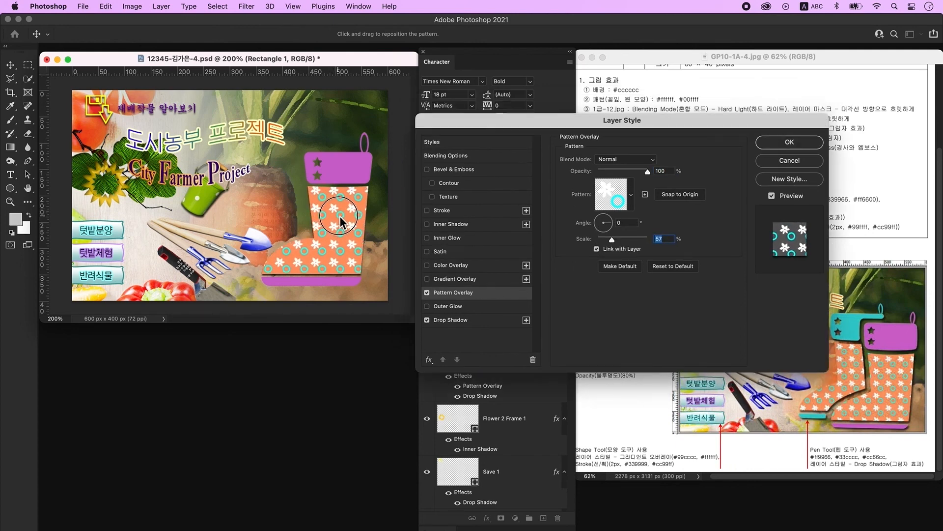
pyautogui.press('Return')
# - Show the purple cuff layer Ellipse 1 and add a Drop Shadow to it
pyautogui.click(427, 322)
pyautogui.click(427, 322)
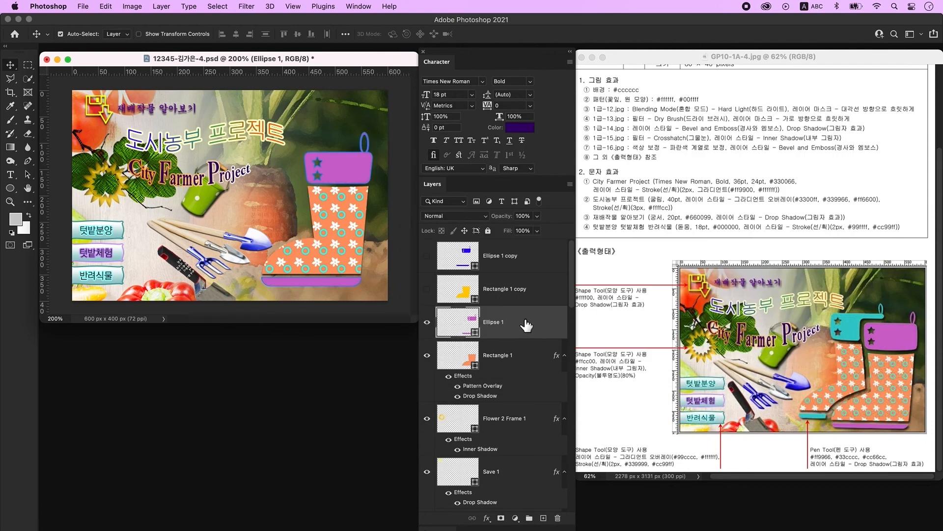
pyautogui.doubleClick(523, 320)
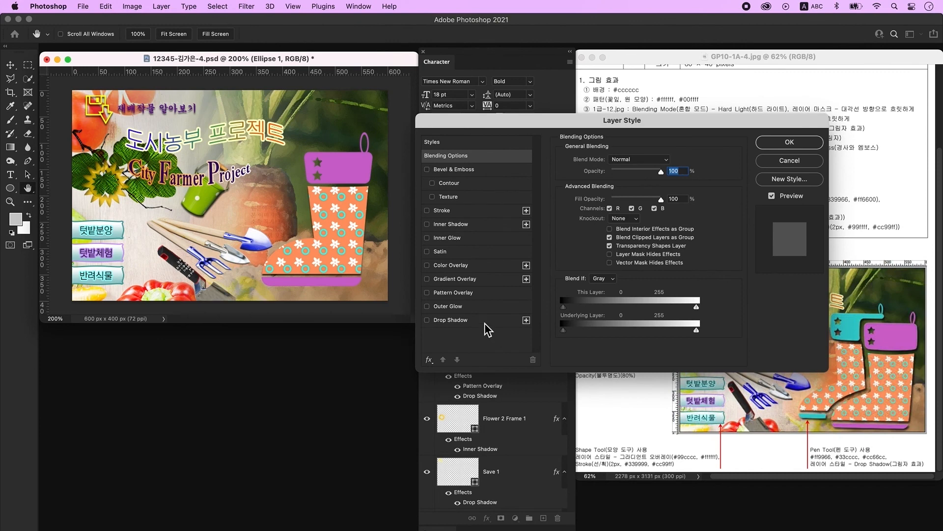
pyautogui.click(479, 322)
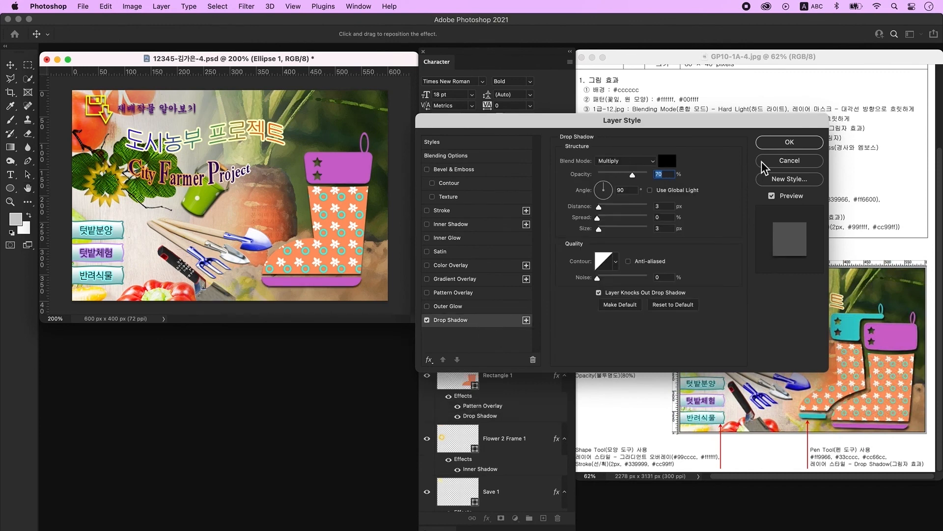
pyautogui.click(781, 147)
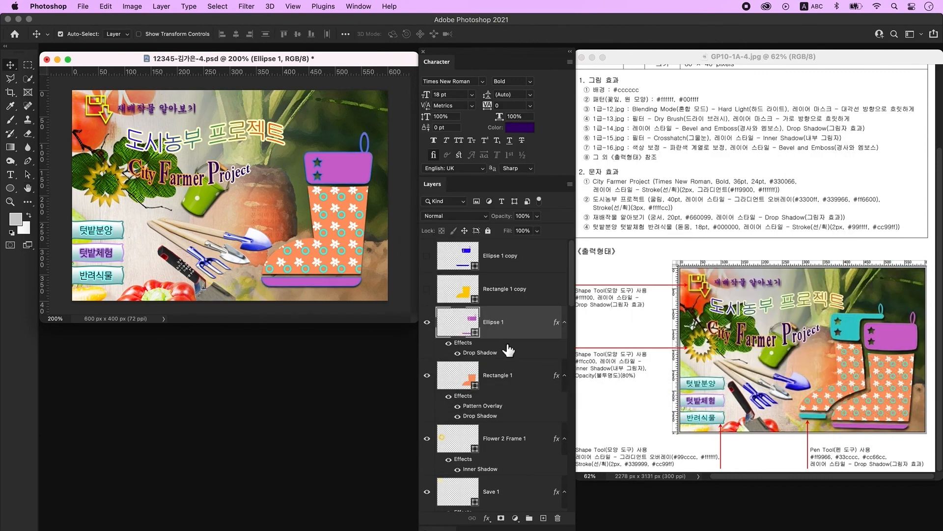
# - Show the second boot's Rectangle 1 copy and Ellipse 1 copy layers
pyautogui.click(427, 289)
pyautogui.click(501, 289)
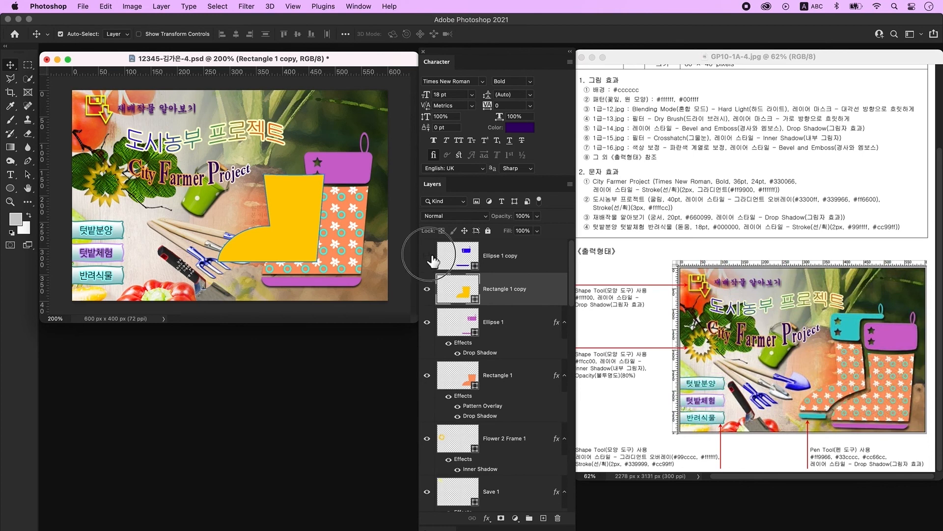
pyautogui.click(427, 256)
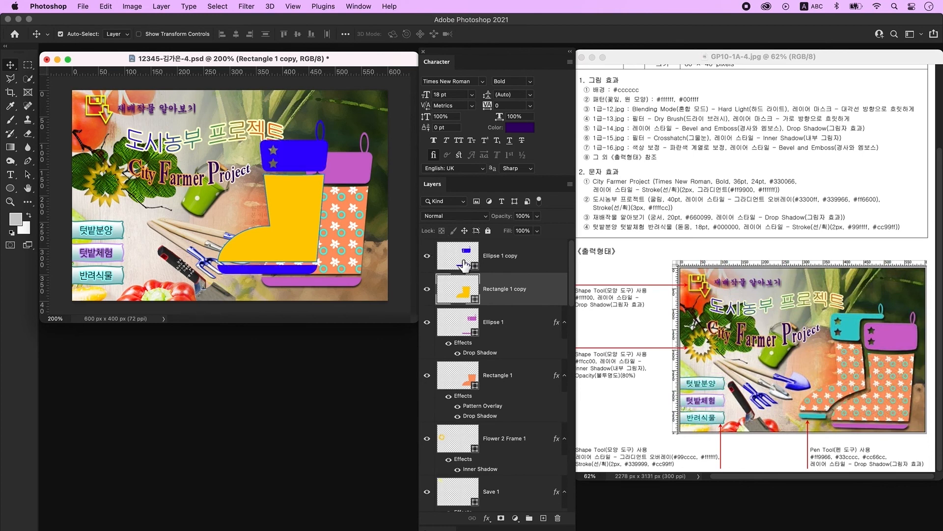
pyautogui.click(462, 262)
# - Recolour the Ellipse 1 copy cuff and sole to #33cccc
pyautogui.click(428, 256)
pyautogui.click(427, 256)
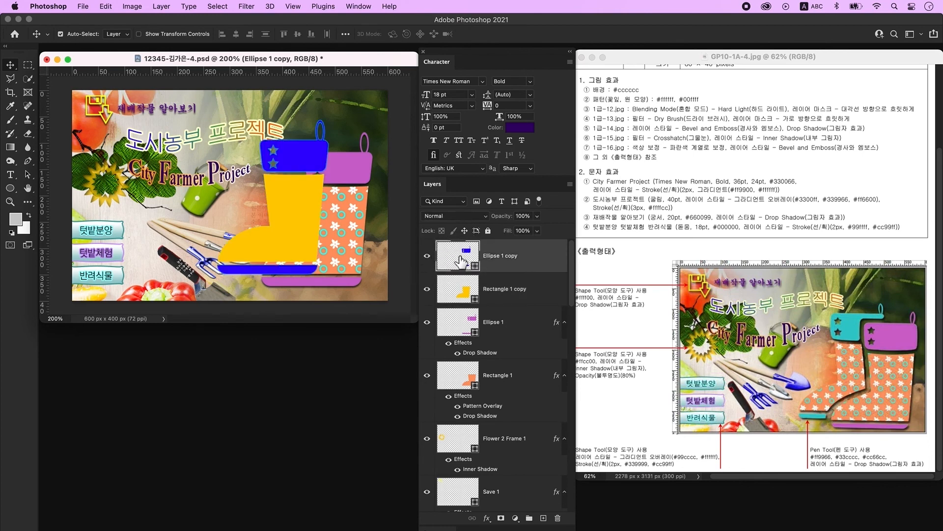
pyautogui.doubleClick(464, 260)
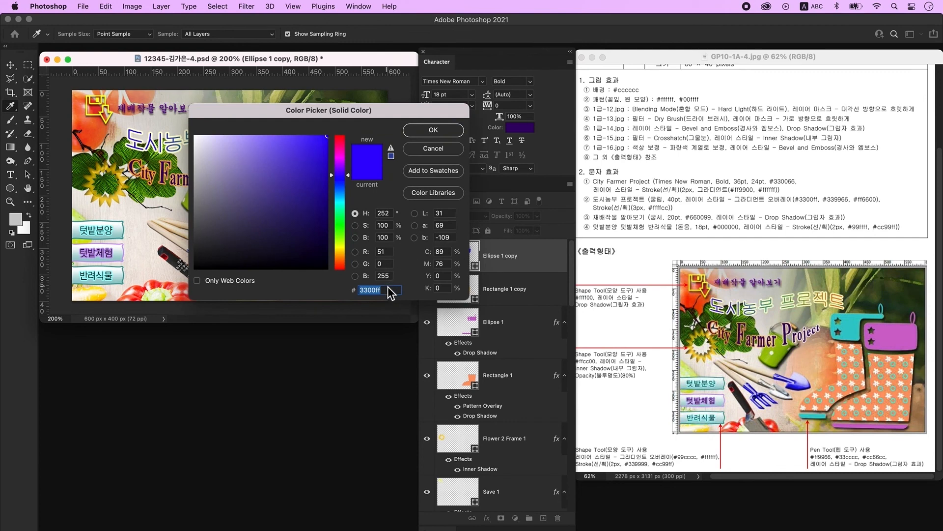
pyautogui.write('33cccc')
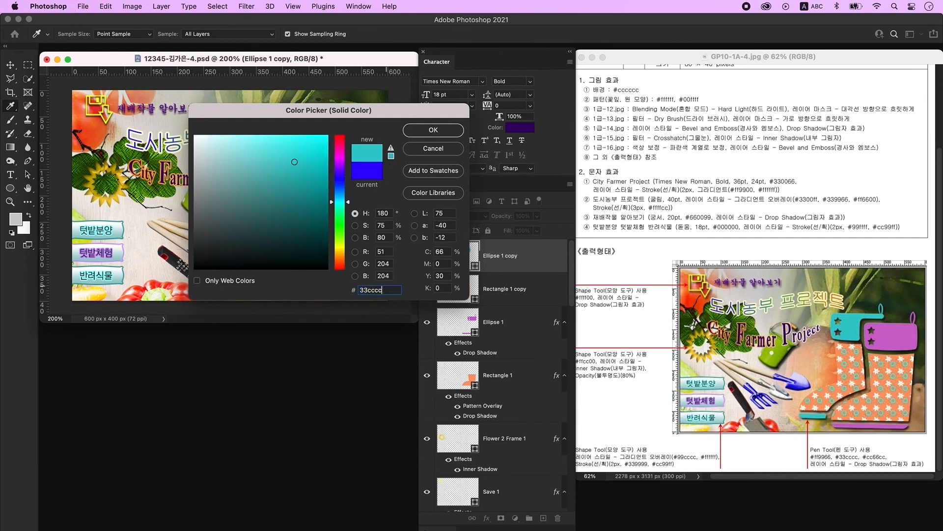
pyautogui.press('Return')
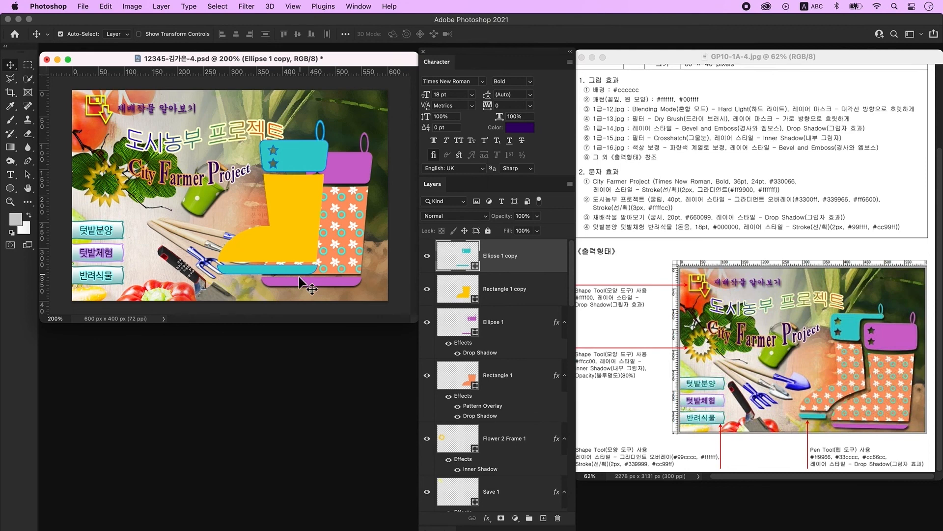
# - Recolour the Rectangle 1 copy boot body to #ff9966
pyautogui.click(296, 233)
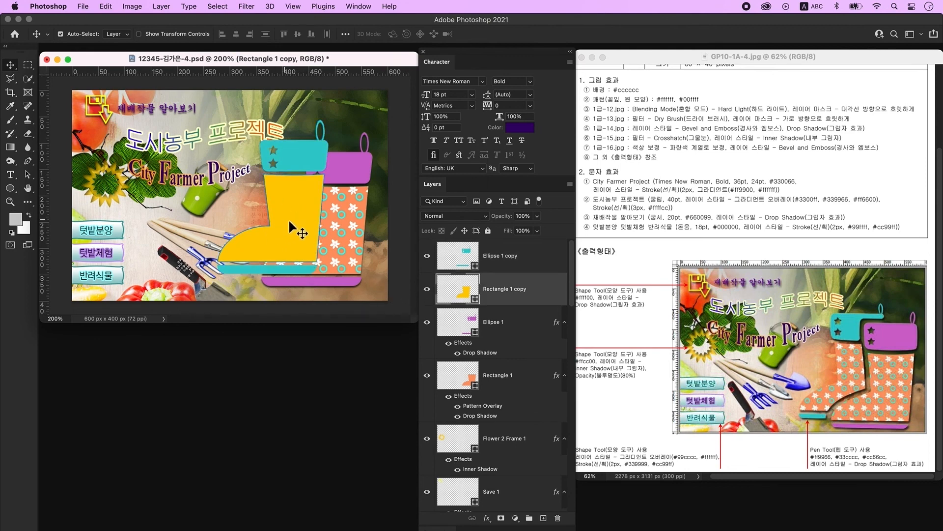
pyautogui.doubleClick(467, 296)
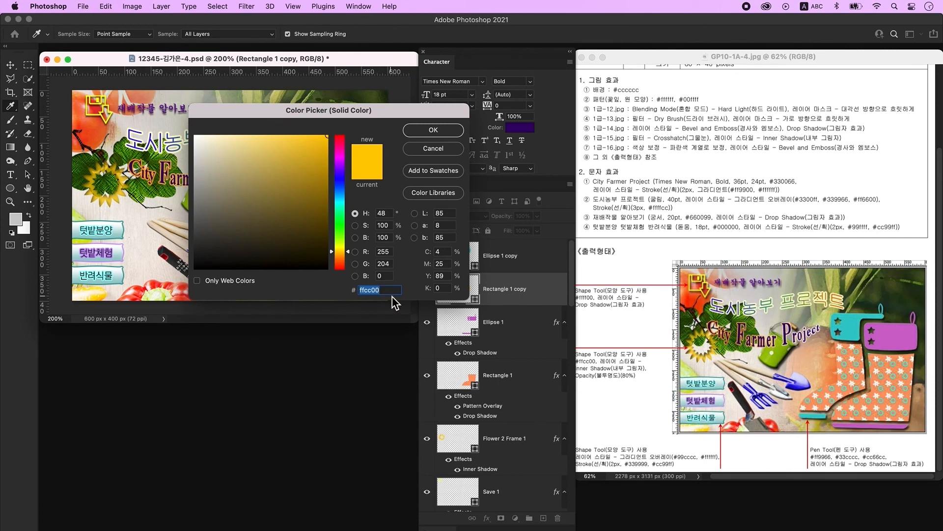
pyautogui.write('ff99')
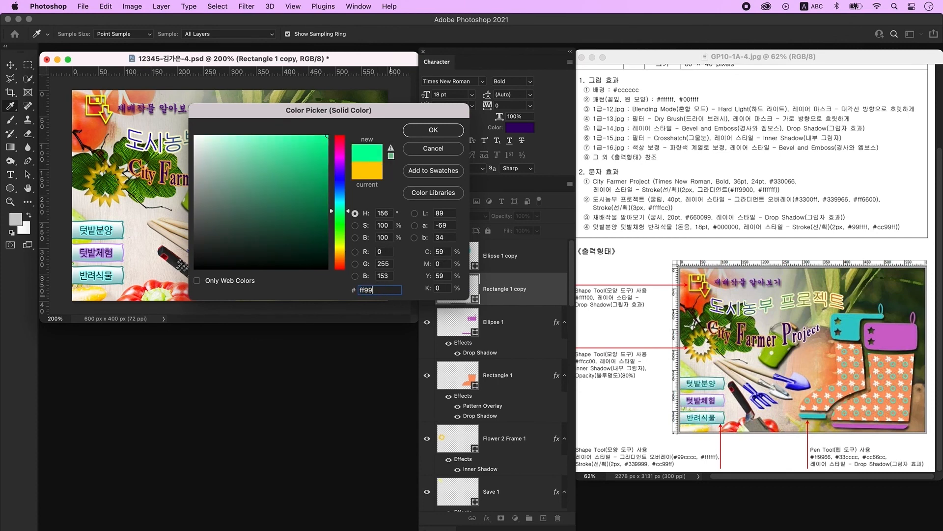
pyautogui.write('66')
pyautogui.press('Return')
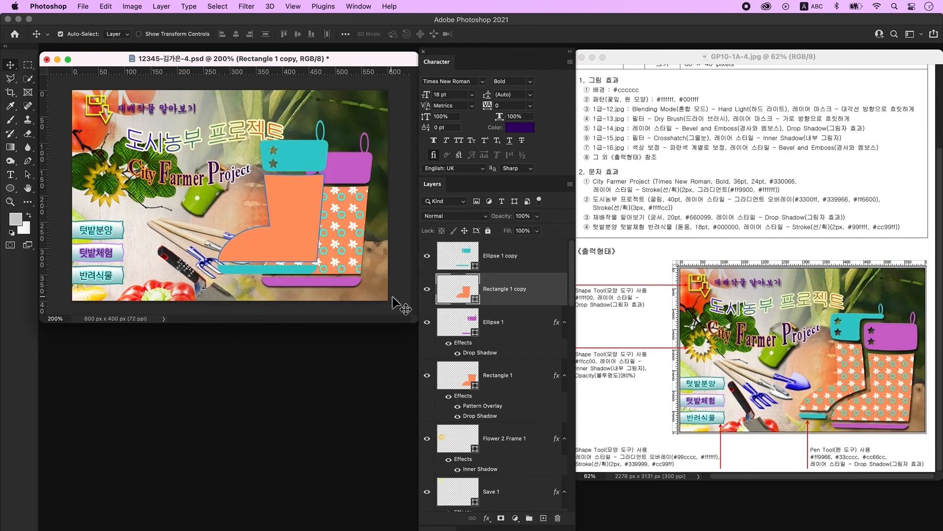
# - Copy Rectangle 1's flower pattern and drop shadow effects onto the second boot, Rectangle 1 copy
pyautogui.click(468, 400)
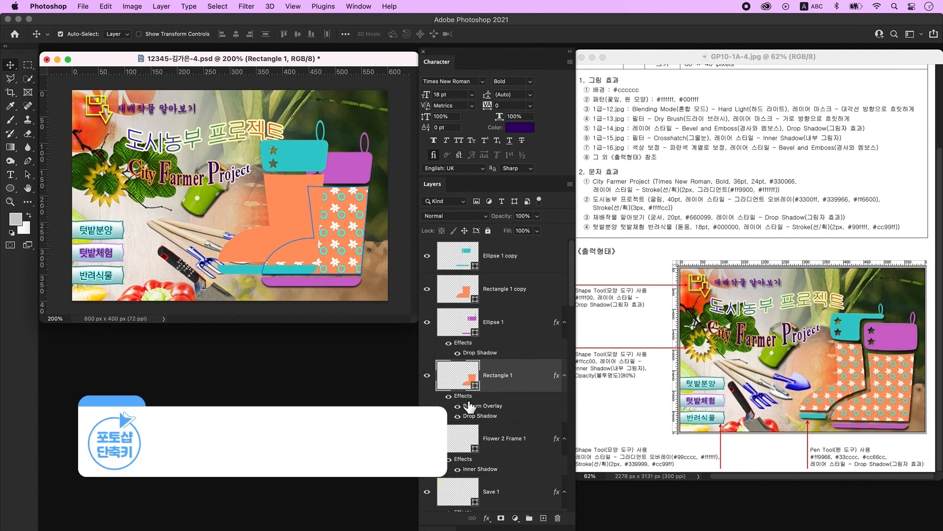
pyautogui.moveTo(463, 396); pyautogui.dragTo(506, 291)
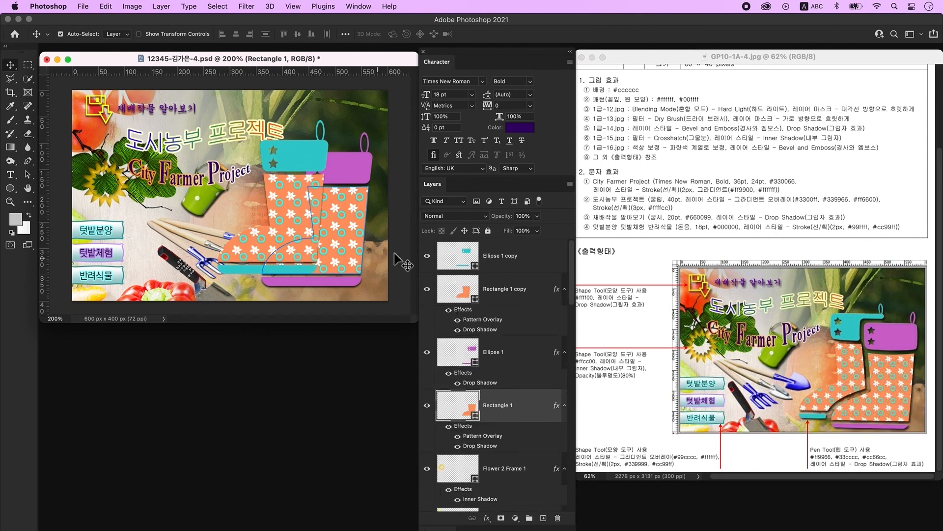
pyautogui.click(498, 270)
pyautogui.click(427, 256)
pyautogui.click(428, 256)
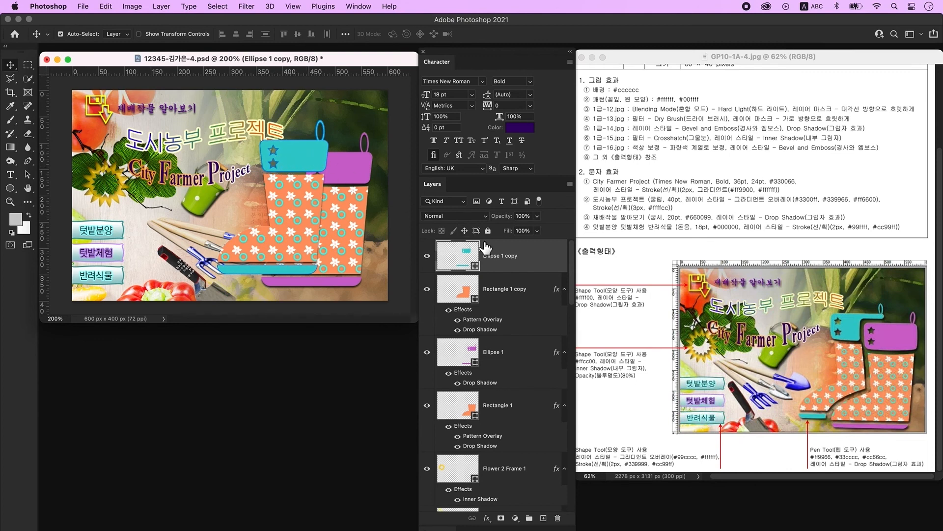
# - Give the cyan cuff a drop shadow and move both copy layers behind the purple-cuffed boot
pyautogui.doubleClick(538, 262)
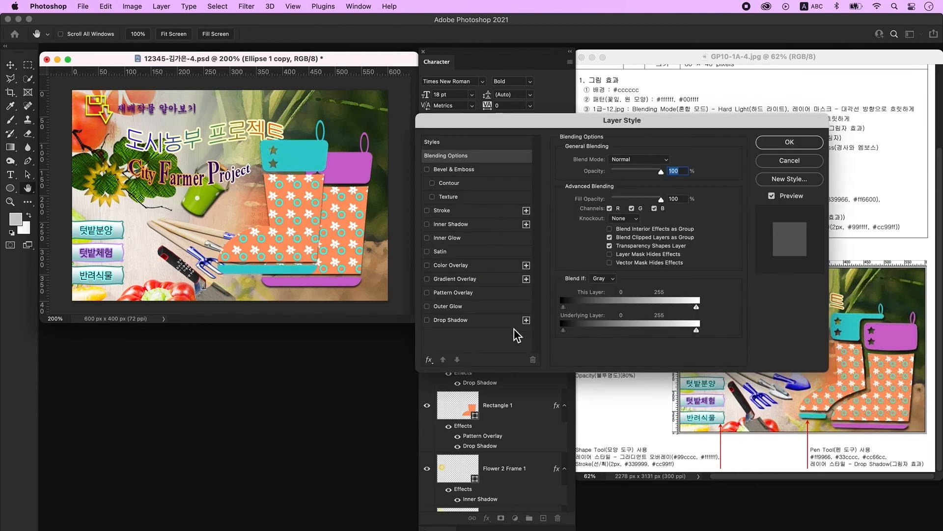
pyautogui.click(478, 324)
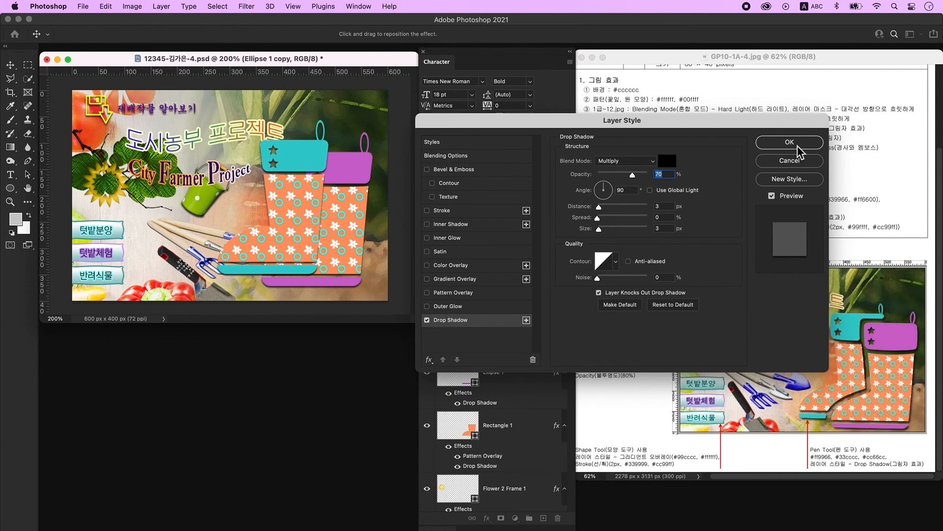
pyautogui.click(797, 144)
pyautogui.keyDown('shift'); pyautogui.click(524, 317); pyautogui.keyUp('shift')
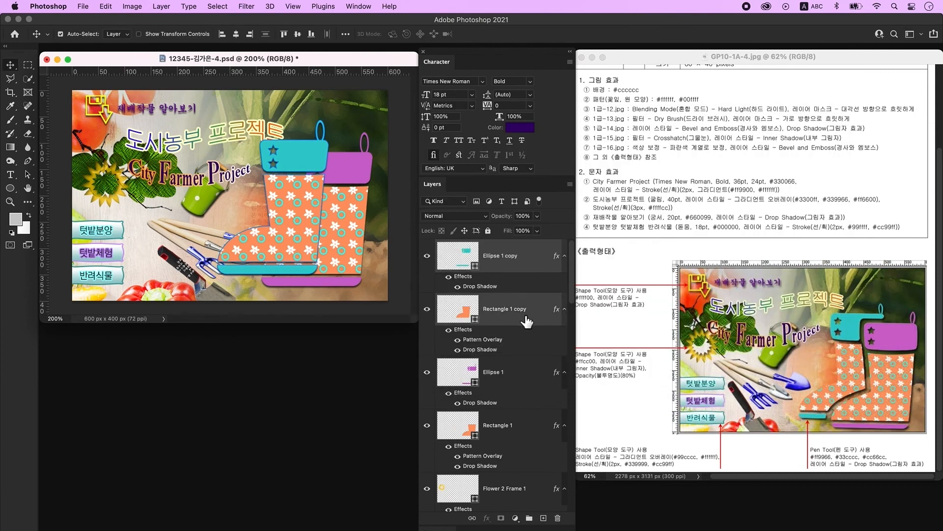
pyautogui.press('super+bracketleft')
pyautogui.press('super+bracketleft')
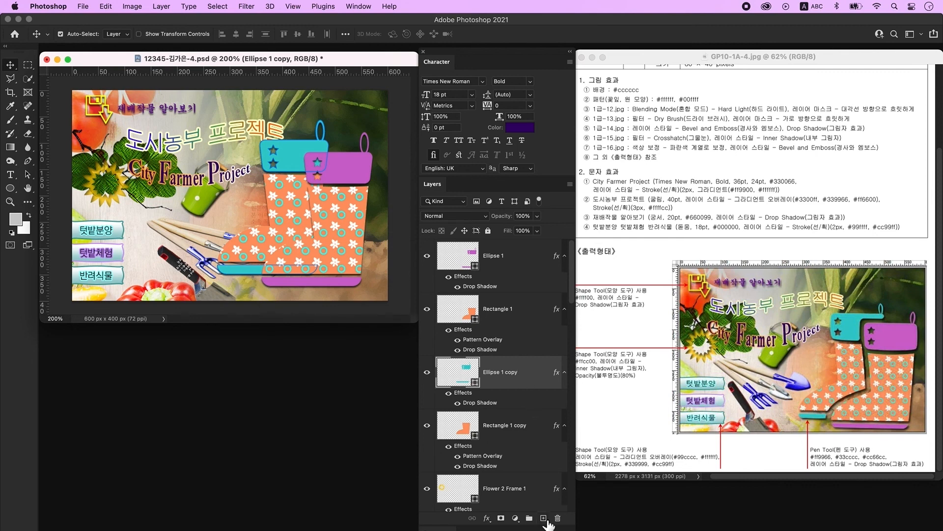
# - Set up a new Pen shape with no fill and a pink-red f71158 stroke
pyautogui.click(543, 518)
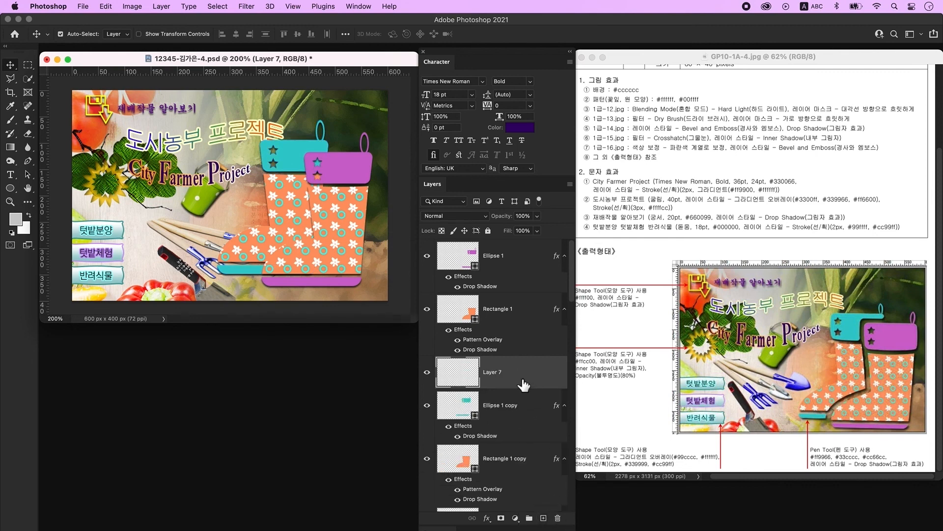
pyautogui.click(28, 161)
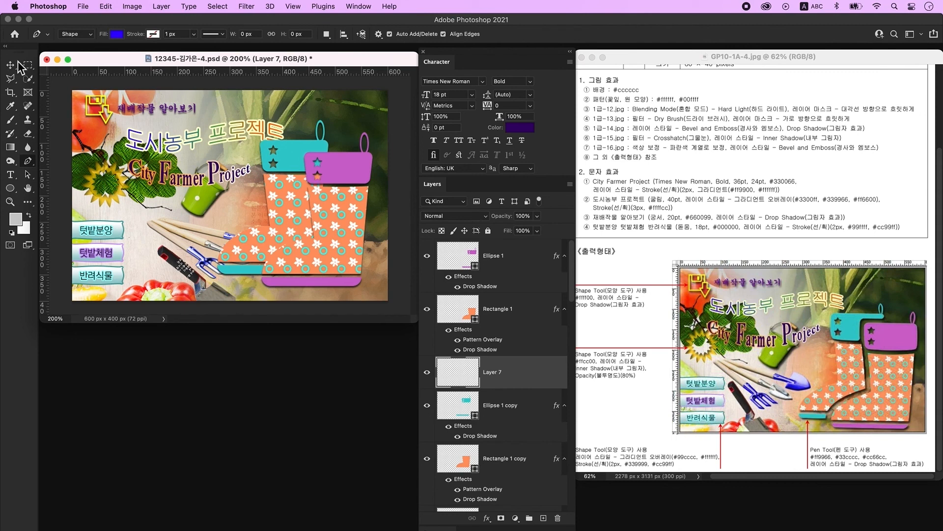
pyautogui.click(118, 34)
pyautogui.click(57, 56)
pyautogui.click(153, 34)
pyautogui.click(144, 91)
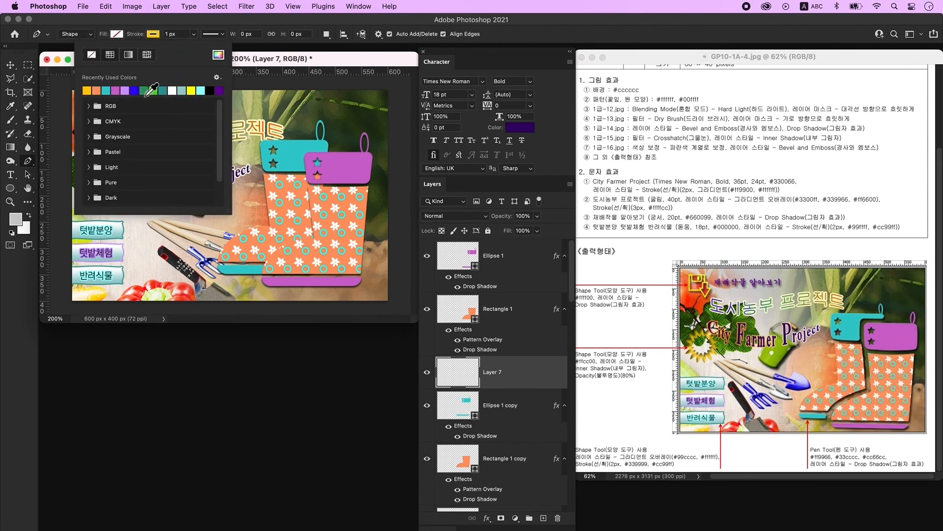
pyautogui.click(218, 55)
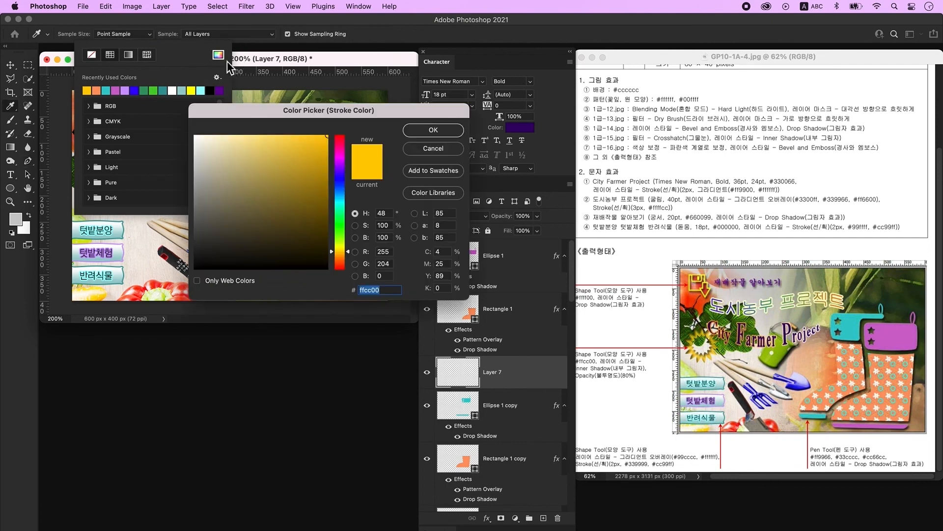
pyautogui.click(340, 142)
pyautogui.click(318, 139)
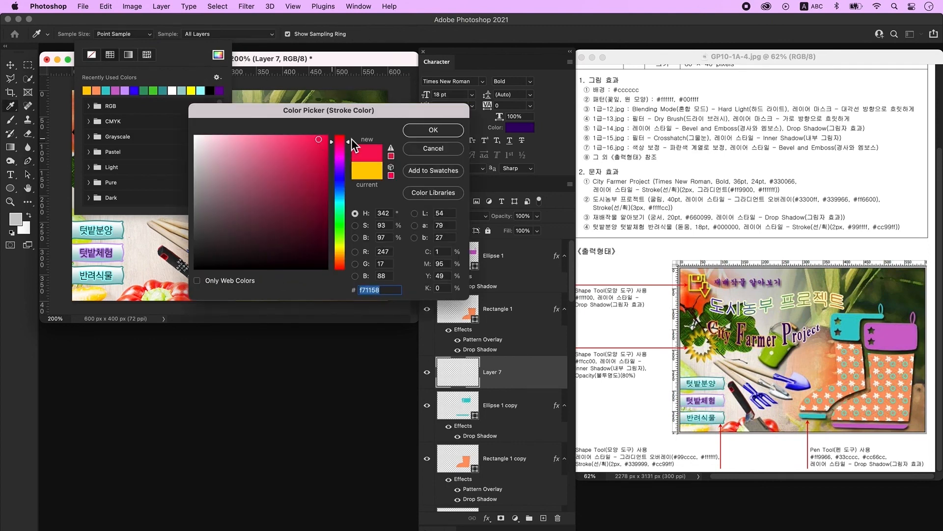
pyautogui.click(444, 132)
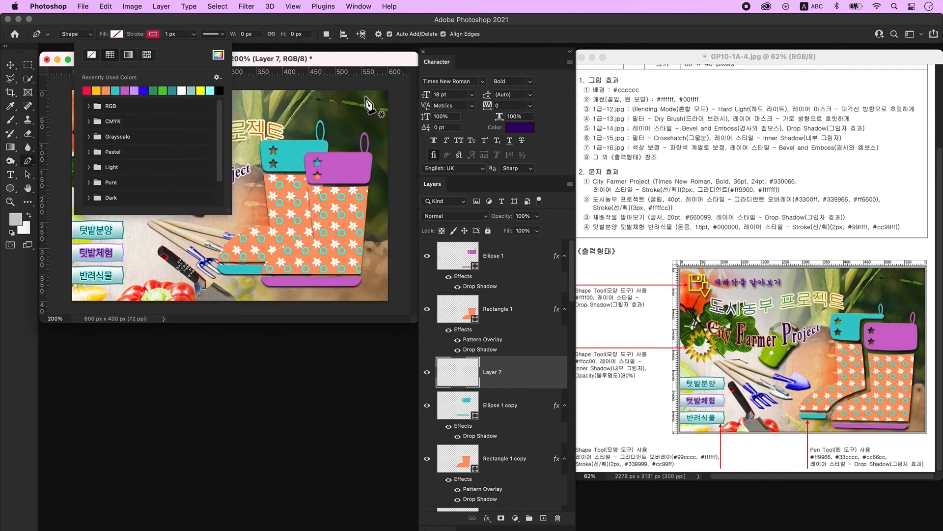
# - Trace a closed outline around the front boot's top, heel, toe and sole
pyautogui.click(342, 149)
pyautogui.click(315, 149)
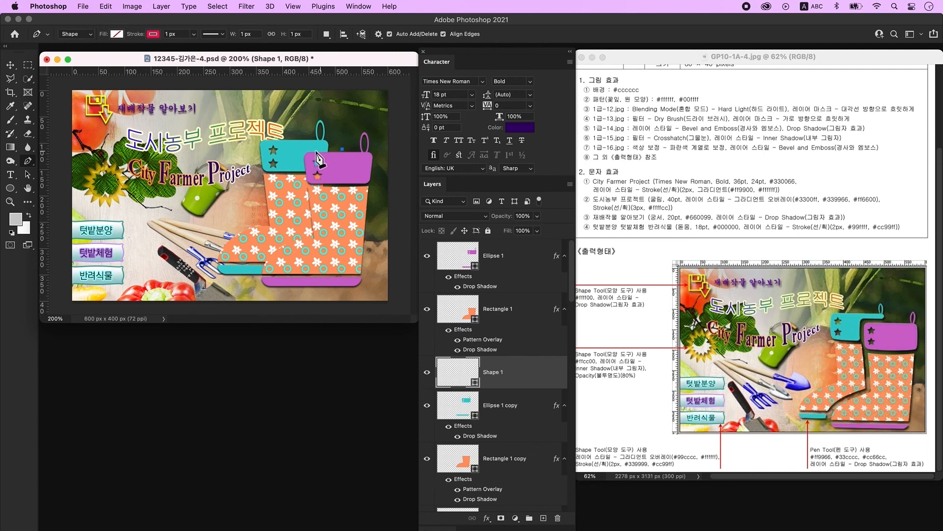
pyautogui.moveTo(301, 157); pyautogui.dragTo(302, 167)
pyautogui.keyDown('alt'); pyautogui.click(302, 158); pyautogui.keyUp('alt')
pyautogui.click(308, 233)
pyautogui.moveTo(258, 278); pyautogui.dragTo(253, 319)
pyautogui.click(255, 290)
pyautogui.click(333, 292)
pyautogui.click(377, 286)
pyautogui.click(343, 149)
# - Fill the outline shape with crimson and remove its stroke
pyautogui.click(117, 34)
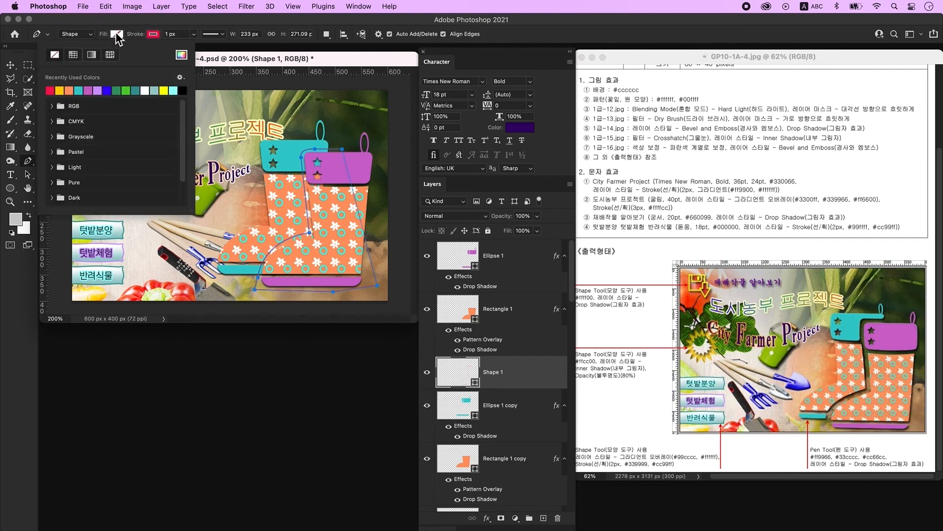
pyautogui.click(54, 92)
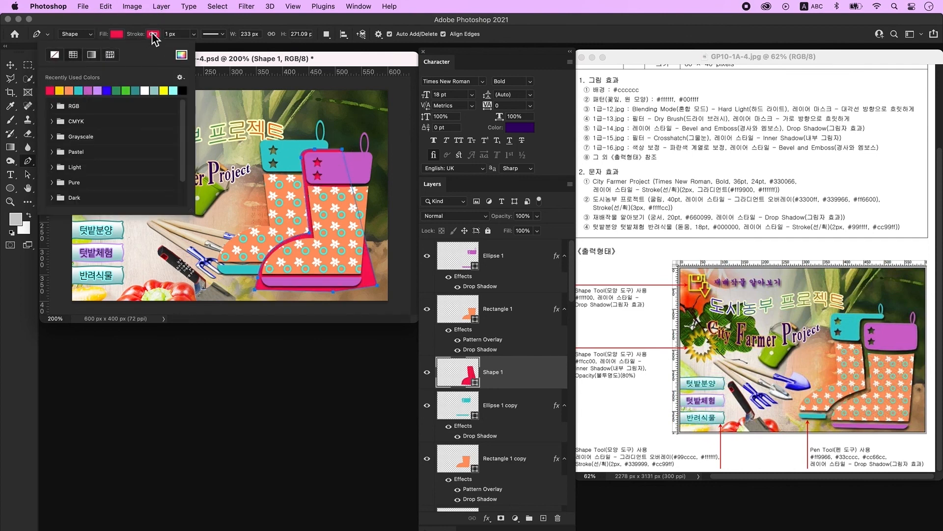
pyautogui.click(153, 34)
pyautogui.click(92, 55)
pyautogui.press('Return')
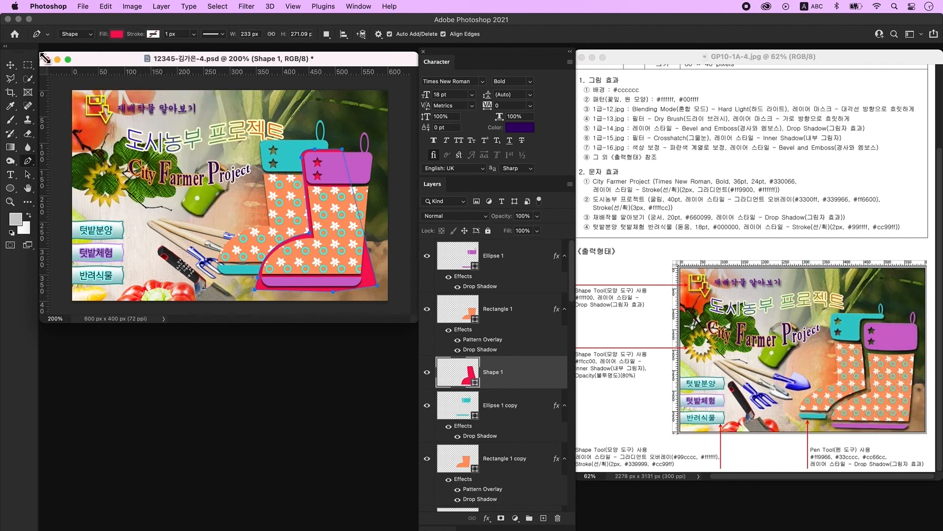
# - Nudge the crimson shape slightly up and to the right
pyautogui.press('v')
pyautogui.press('Return')
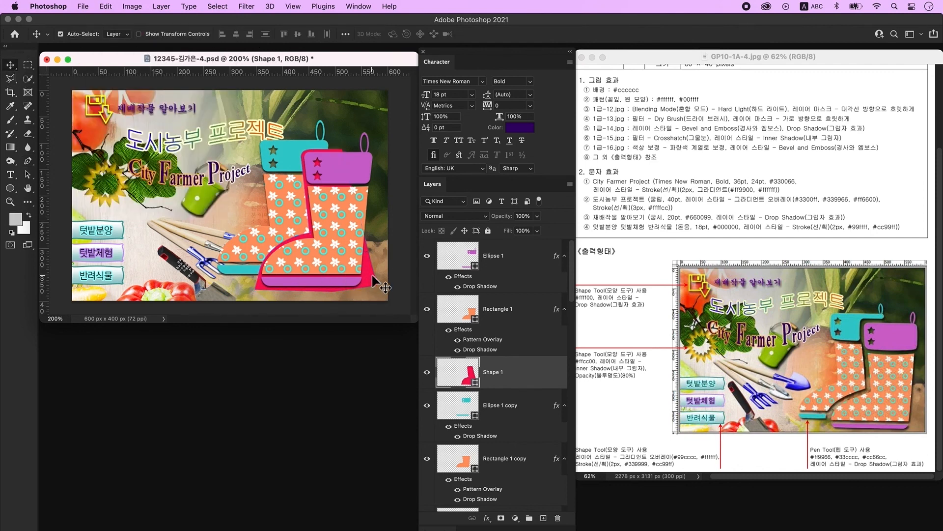
pyautogui.click(370, 276)
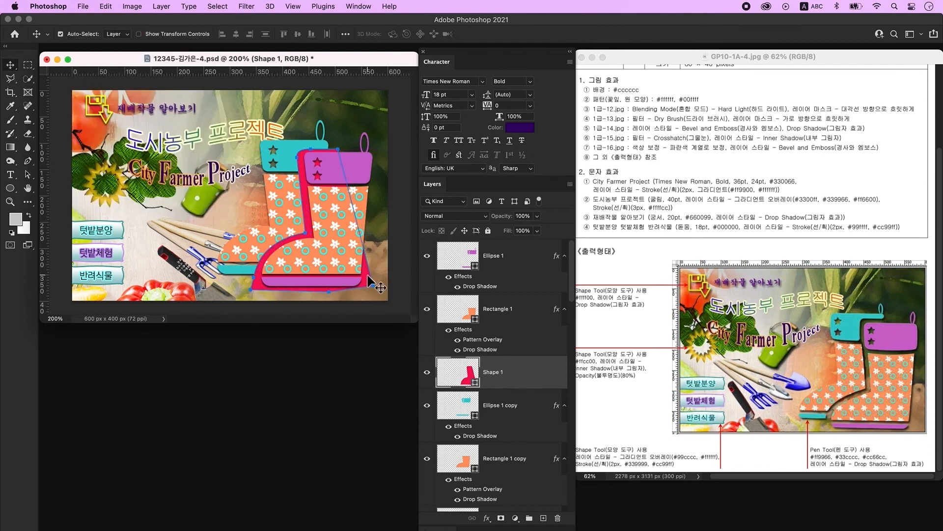
pyautogui.press('Right')
pyautogui.press('Right')
pyautogui.press('Up')
pyautogui.press('Up')
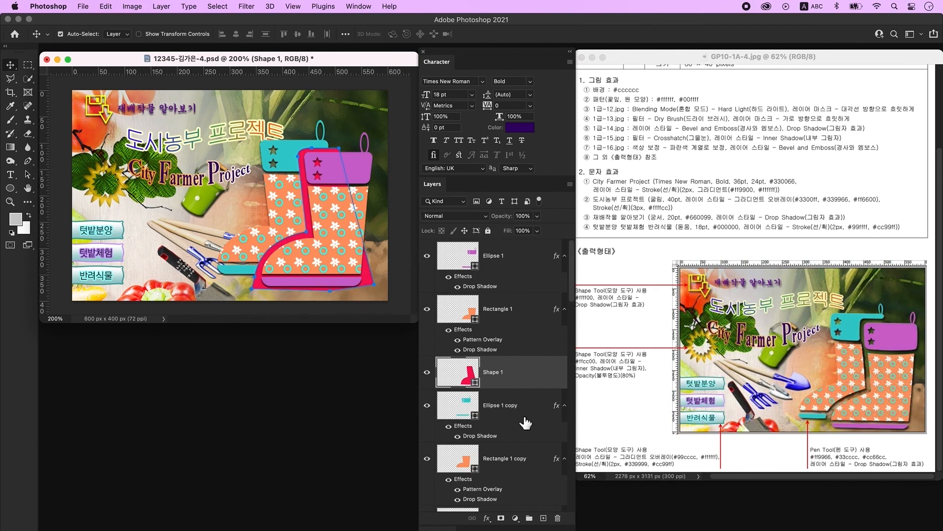
# - Duplicate the crimson Shape 1 layer, hide the copy and reselect the original Shape 1
pyautogui.press('super+j')
pyautogui.scroll(-3, 537, 422)
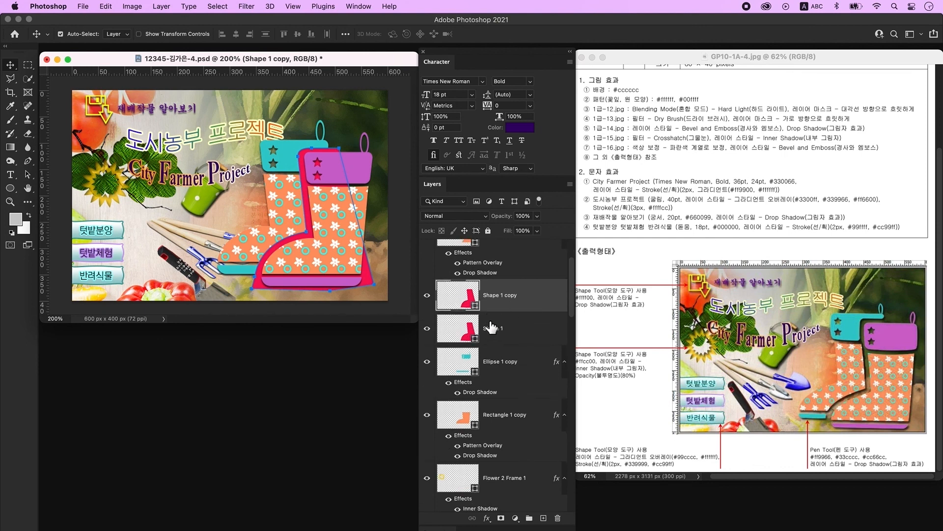
pyautogui.click(427, 295)
pyautogui.scroll(-2, 476, 319)
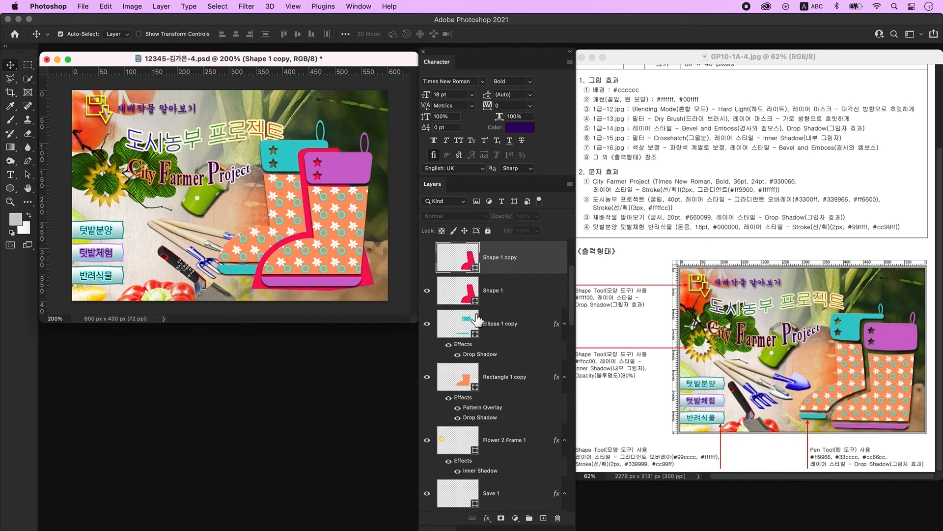
pyautogui.click(434, 288)
pyautogui.scroll(-1, 428, 291)
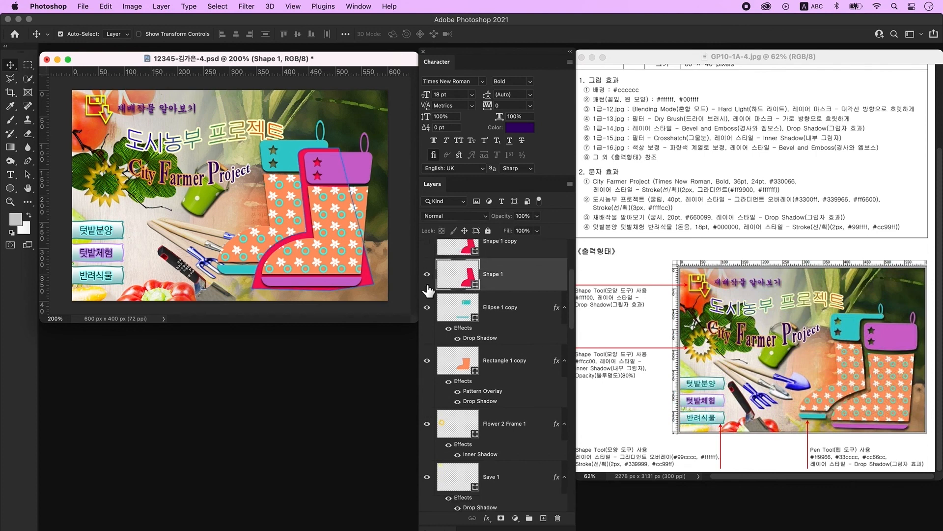
pyautogui.click(427, 275)
pyautogui.click(427, 274)
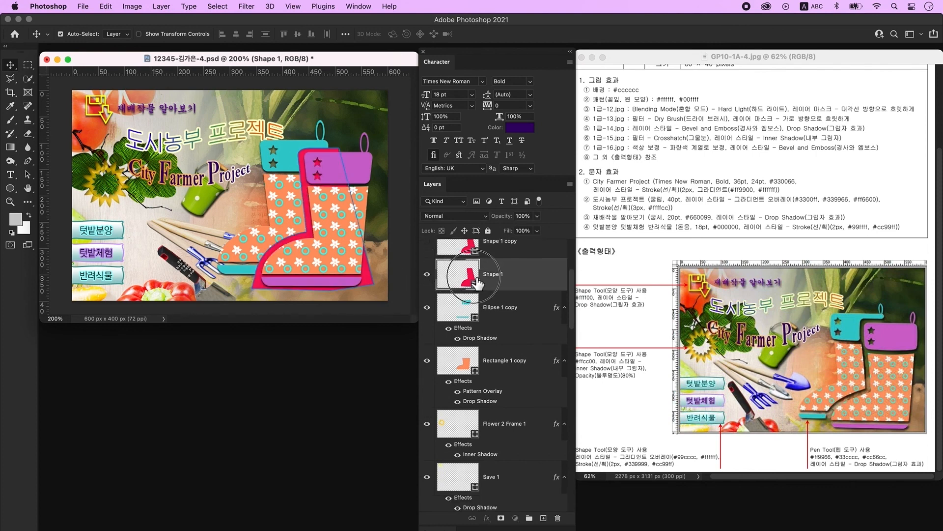
# - Set the crimson shape's path to Subtract Front Shape
pyautogui.click(27, 175)
pyautogui.click(79, 173)
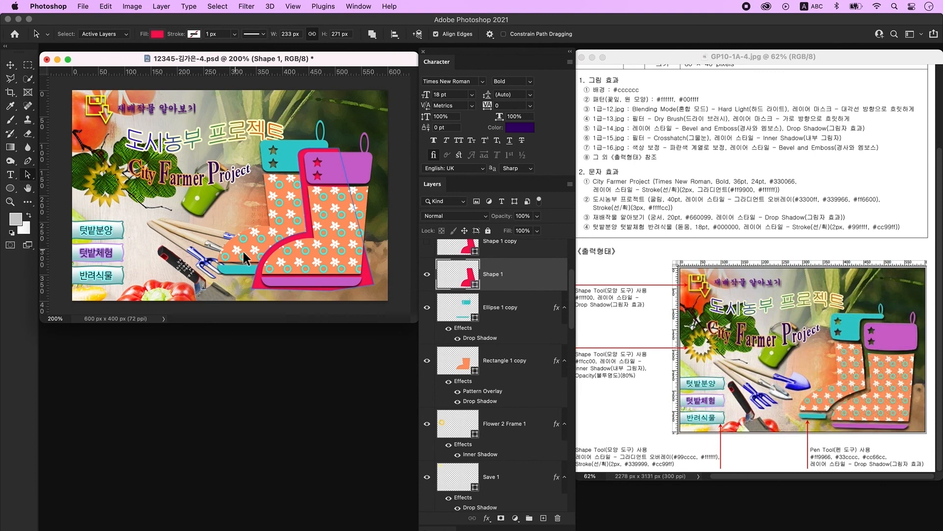
pyautogui.click(282, 241)
pyautogui.click(373, 33)
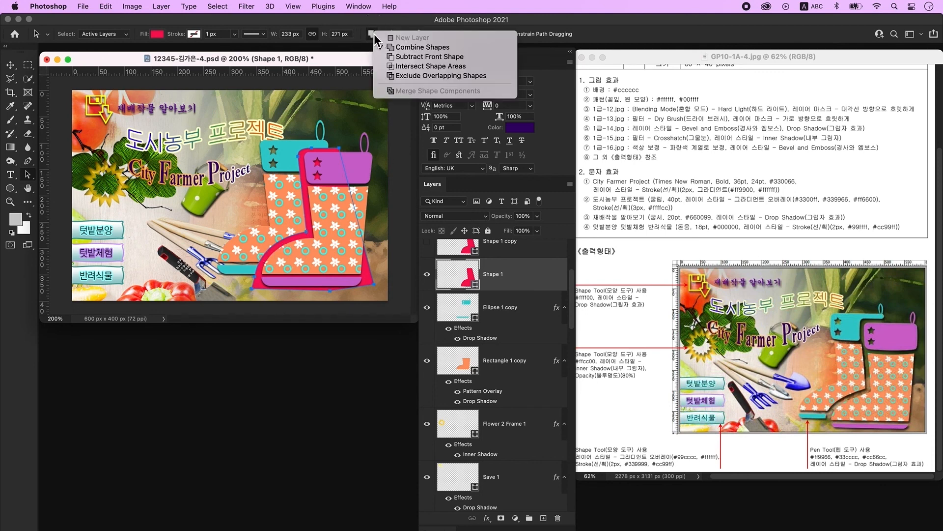
pyautogui.click(408, 58)
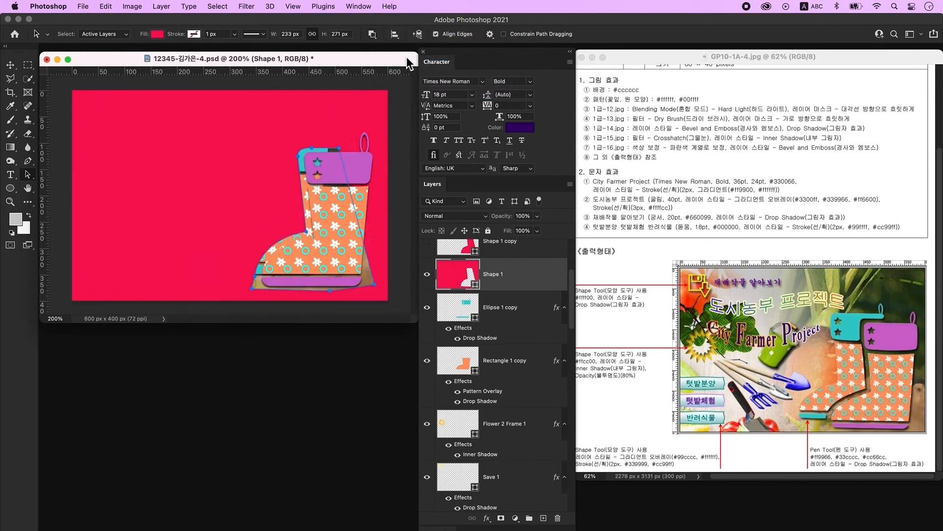
# - Merge the Ellipse 1 copy cuff into Shape 1 and apply Merge Shape Components
pyautogui.keyDown('shift'); pyautogui.click(514, 315); pyautogui.keyUp('shift')
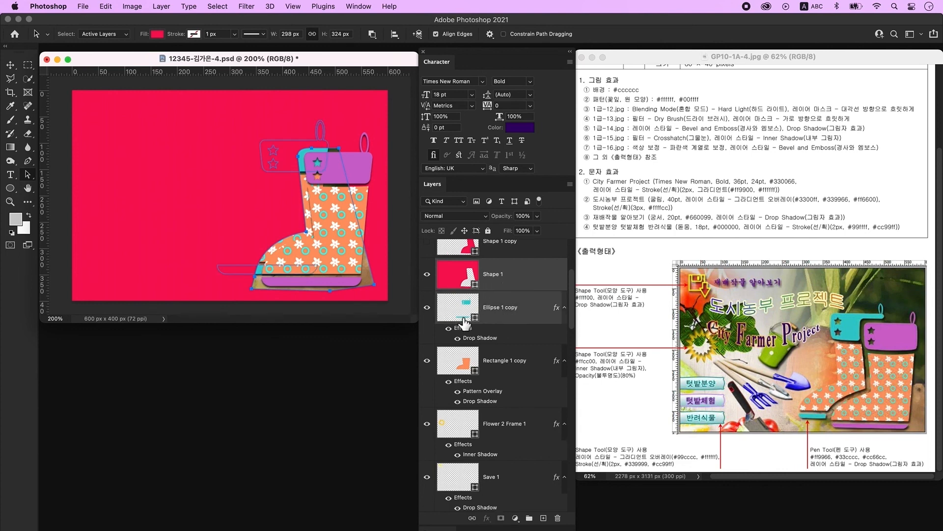
pyautogui.rightClick(531, 305)
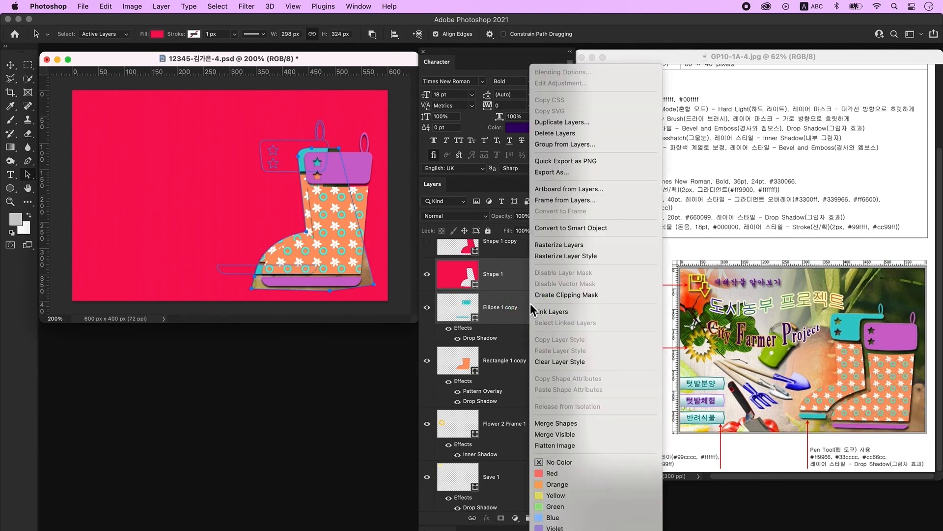
pyautogui.click(577, 425)
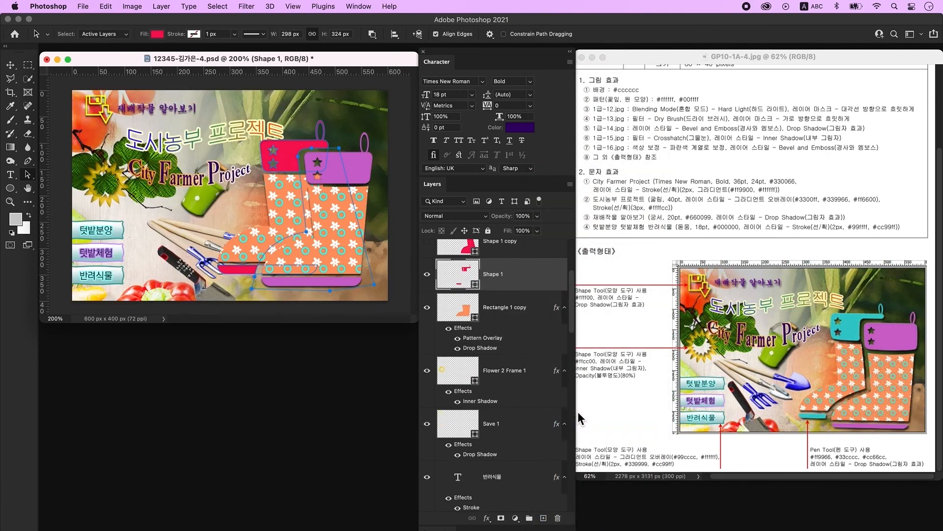
pyautogui.scroll(2, 500, 344)
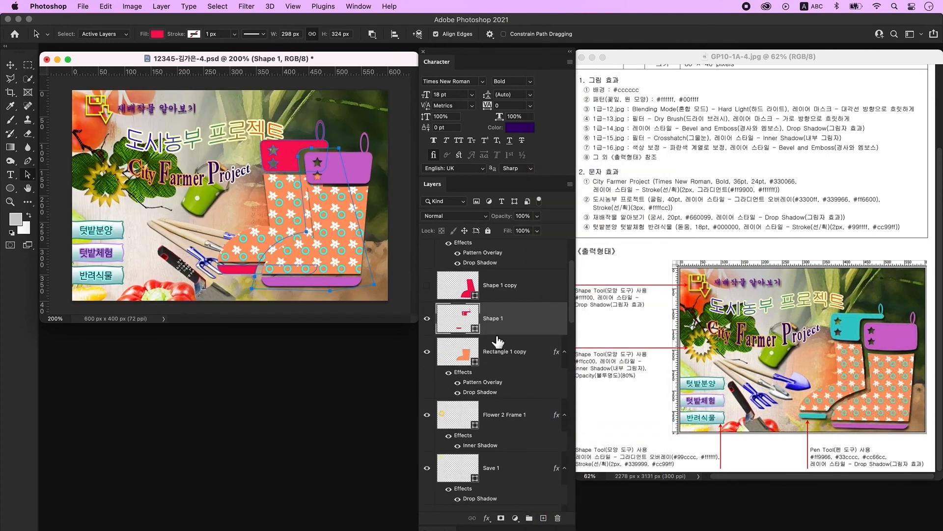
pyautogui.click(372, 34)
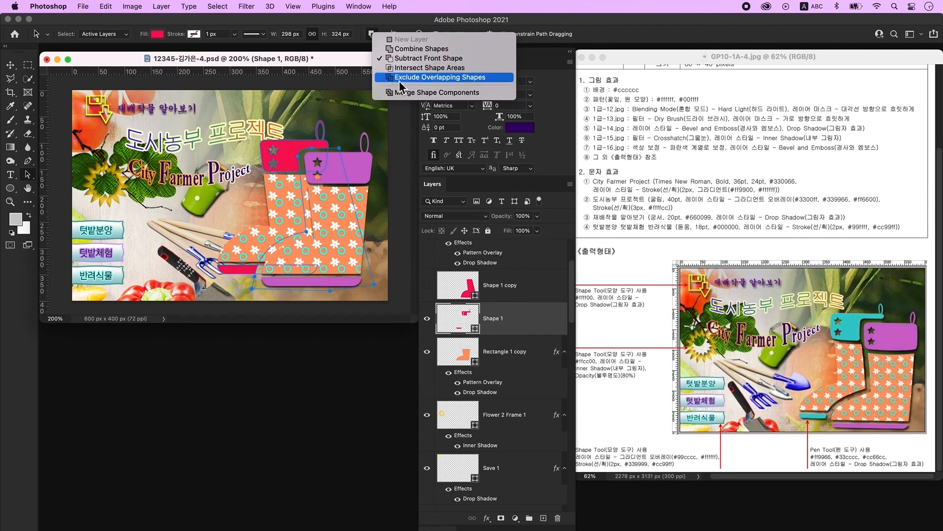
pyautogui.click(412, 94)
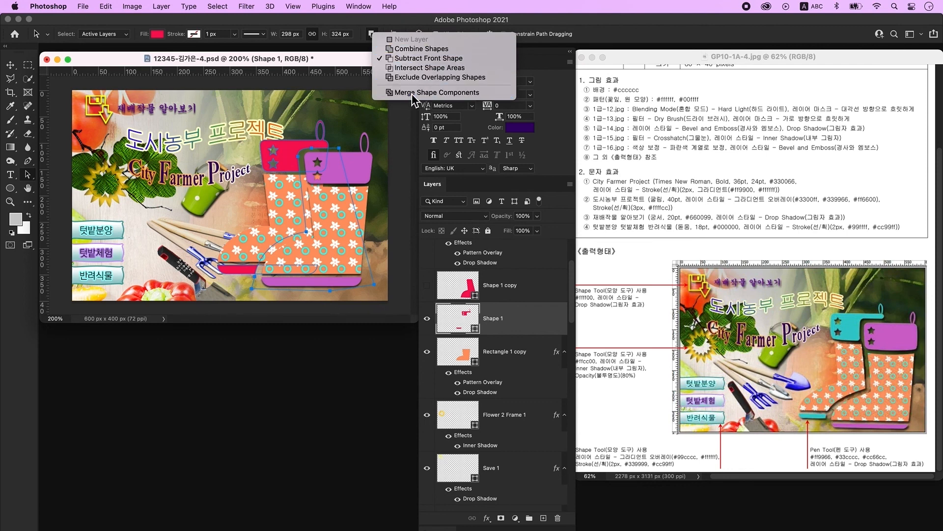
# - Show Shape 1 copy, move it below Shape 1, and compare with the back boot hidden and shown
pyautogui.scroll(-1, 462, 294)
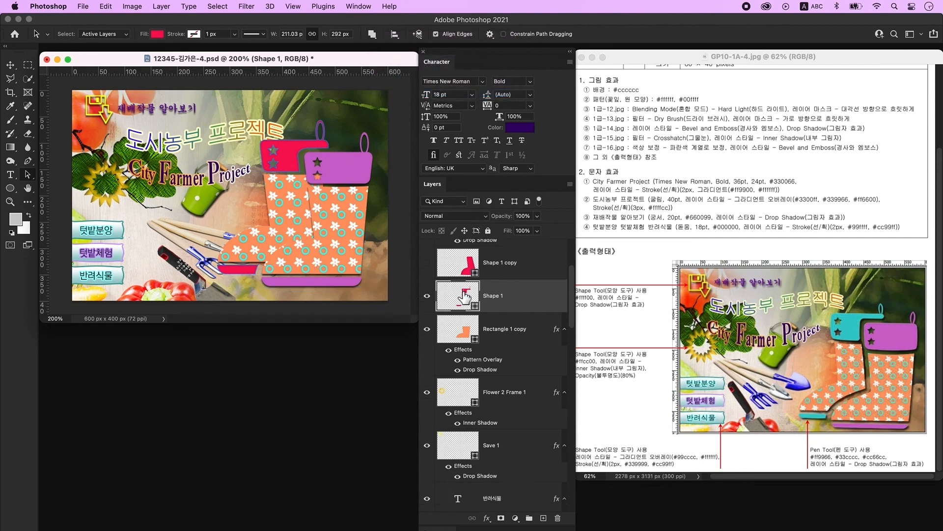
pyautogui.click(499, 278)
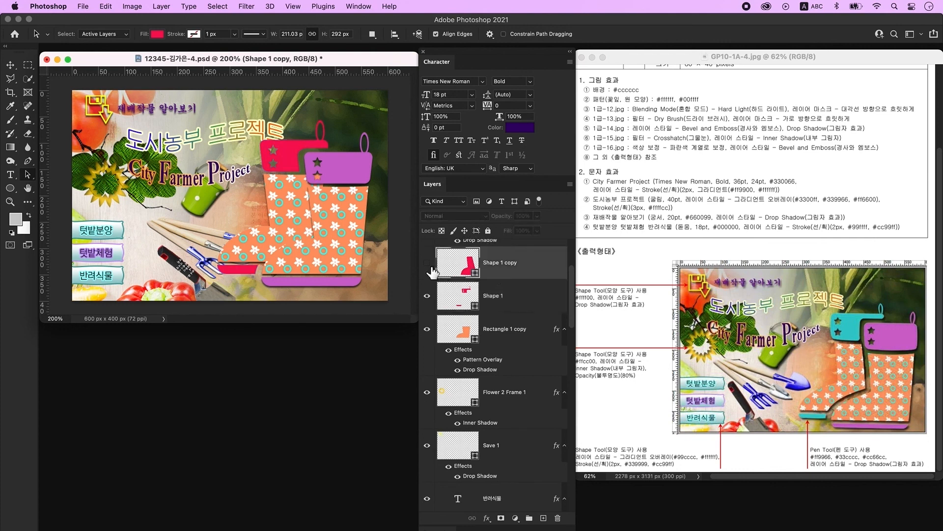
pyautogui.click(428, 264)
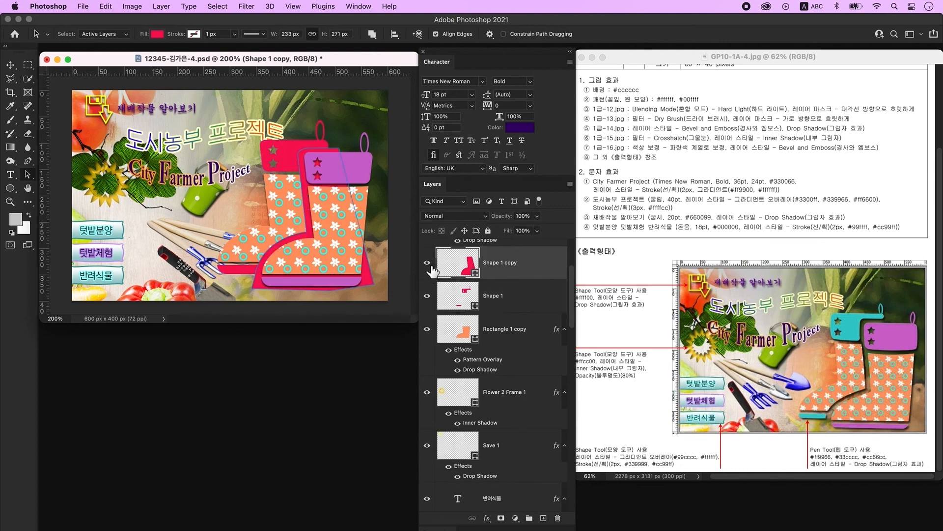
pyautogui.moveTo(512, 277); pyautogui.dragTo(548, 325)
pyautogui.click(431, 332)
pyautogui.click(431, 331)
pyautogui.click(431, 331)
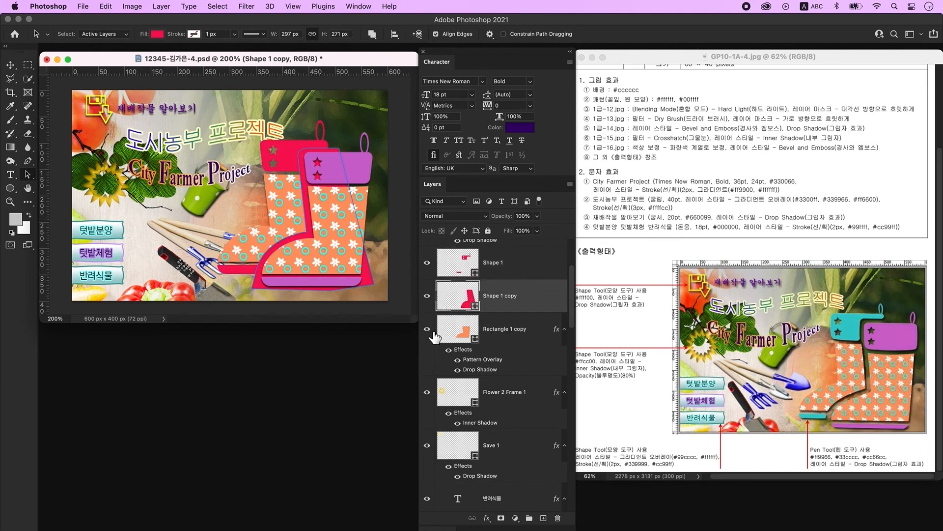
pyautogui.click(430, 331)
pyautogui.click(431, 331)
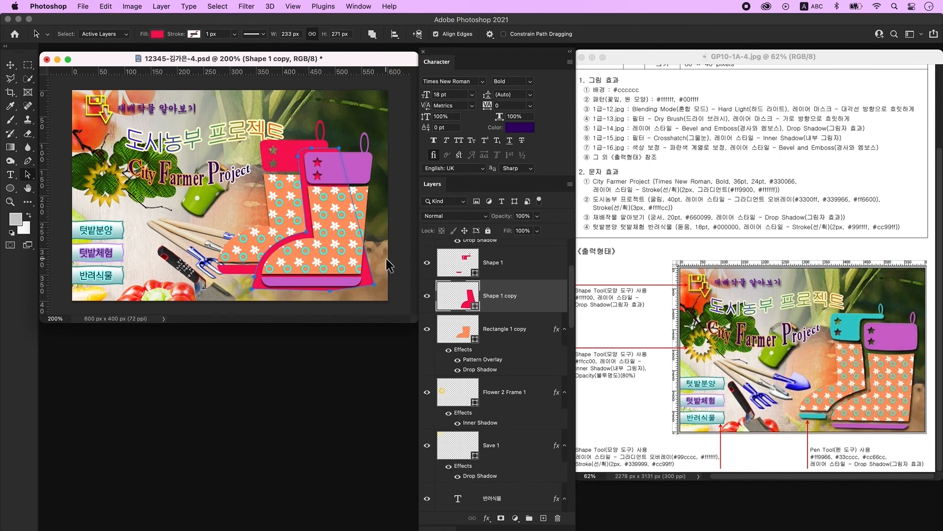
# - Set the boot path to Subtract Front Shape and merge Rectangle 1 copy into Shape 1 copy
pyautogui.click(374, 36)
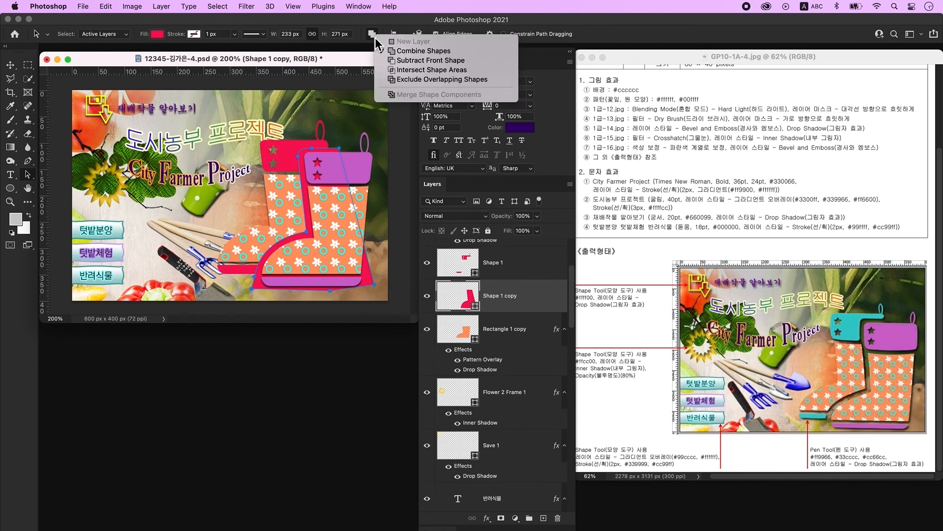
pyautogui.click(422, 60)
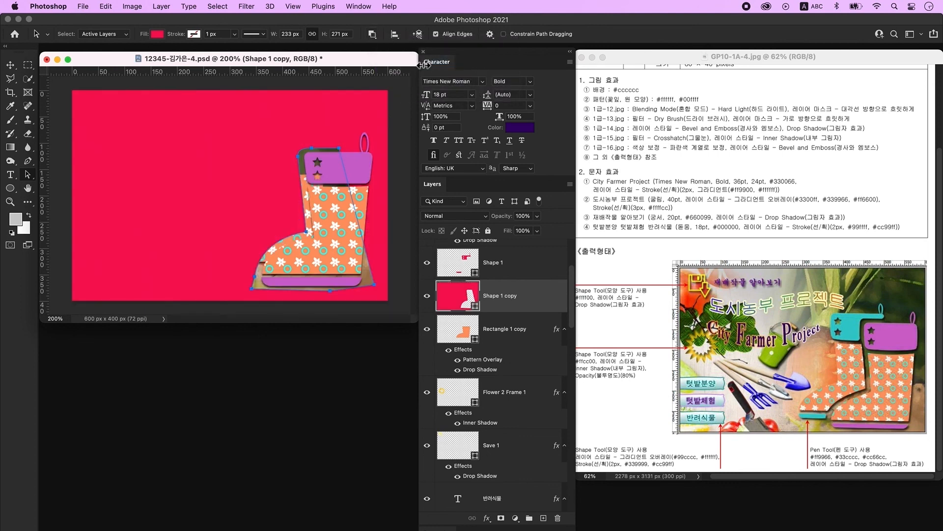
pyautogui.click(522, 336)
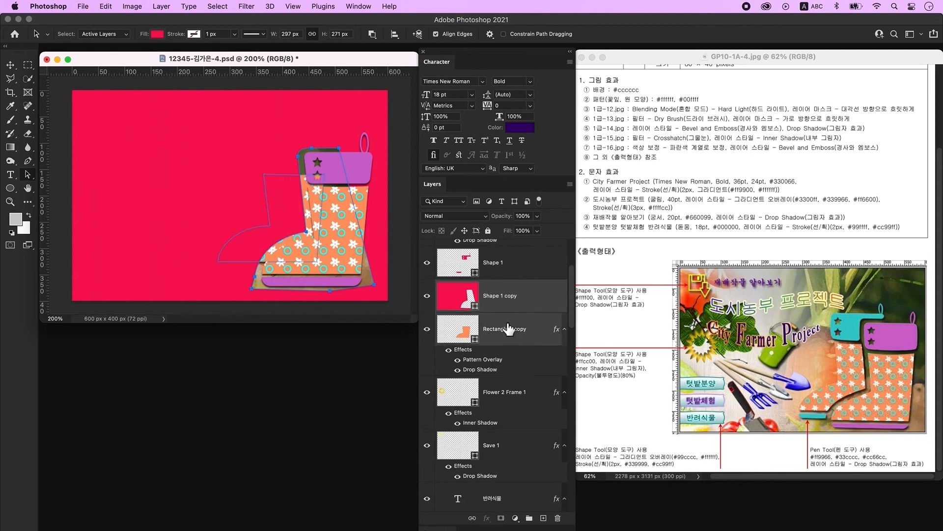
pyautogui.rightClick(541, 329)
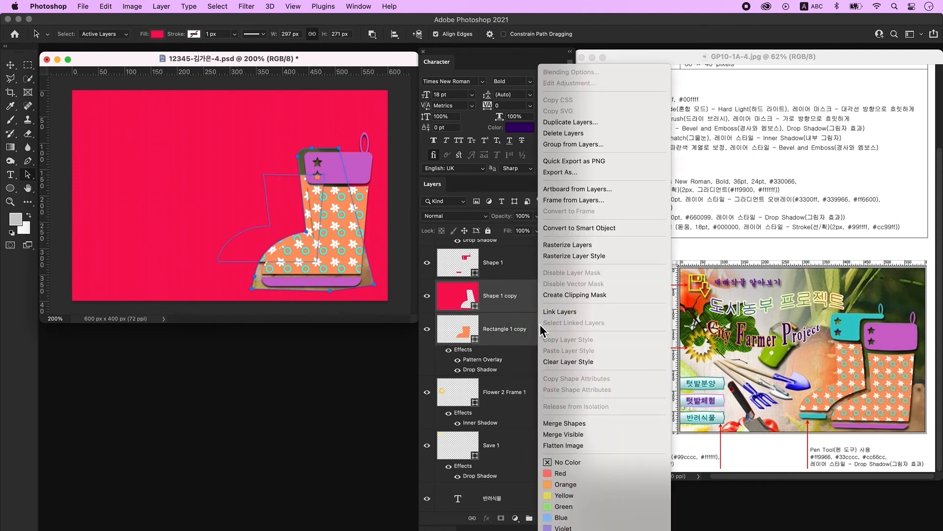
pyautogui.click(586, 423)
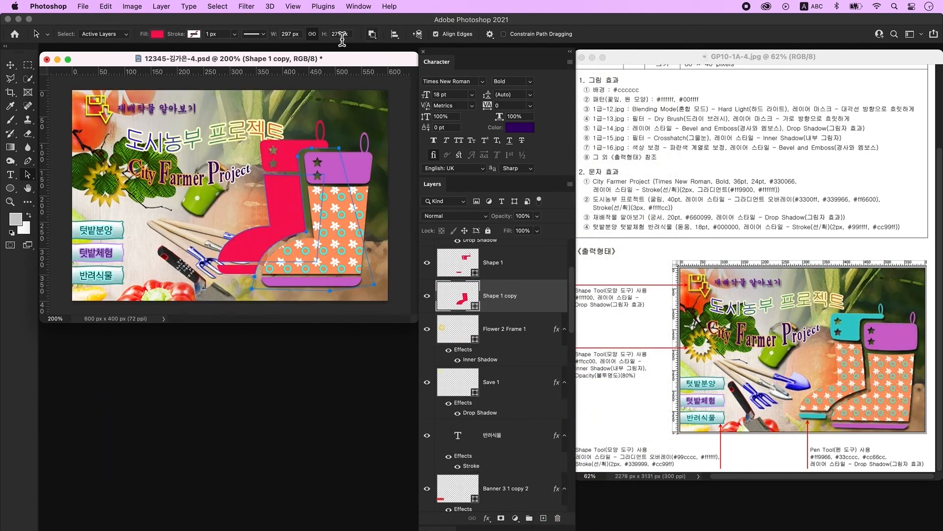
# - Apply Merge Shape Components to the back boot and select its red path
pyautogui.click(373, 35)
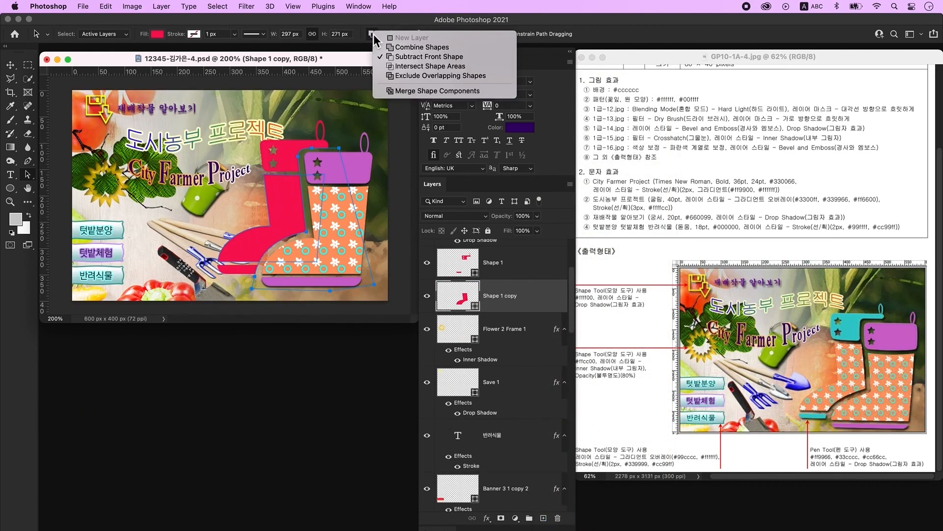
pyautogui.click(441, 92)
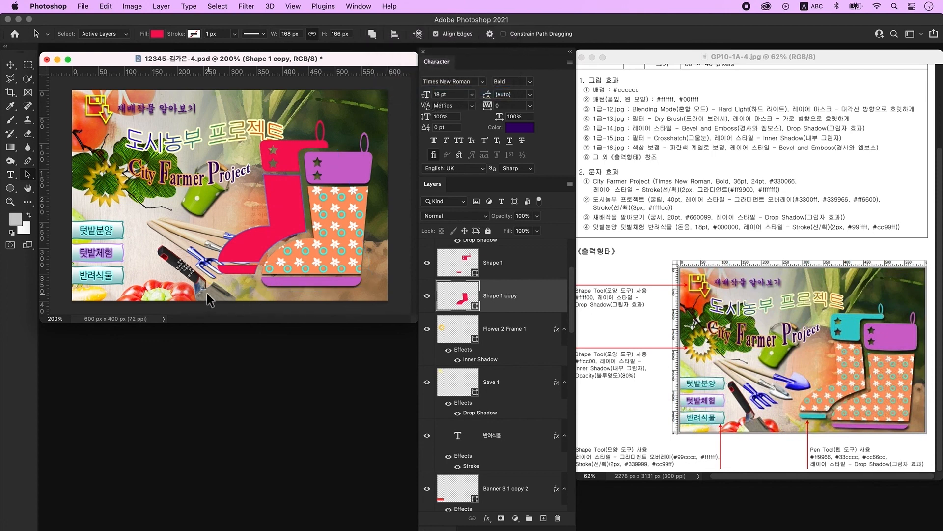
pyautogui.click(276, 226)
# - Fill the back boot with #ff9966 and recolour Shape 1 to teal #33cccc
pyautogui.scroll(3, 488, 364)
pyautogui.doubleClick(458, 407)
pyautogui.doubleClick(388, 290)
pyautogui.write('ff9966')
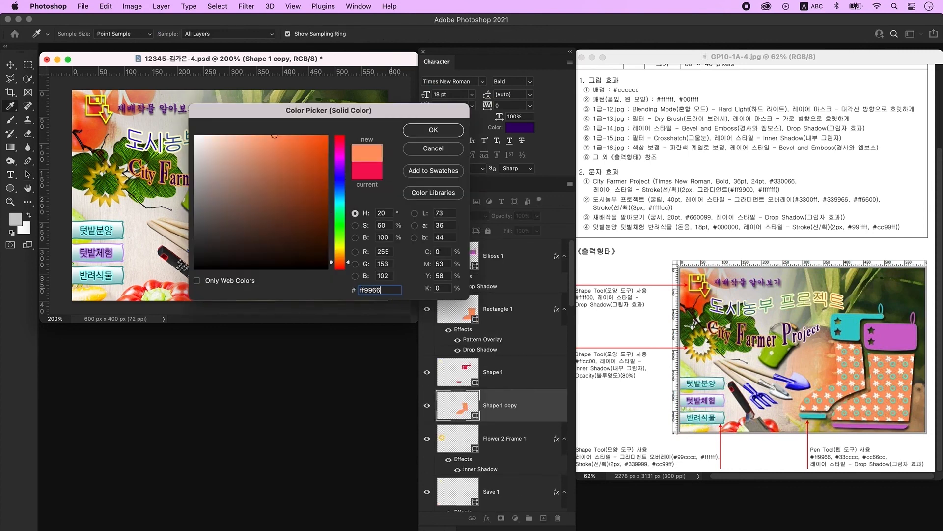
pyautogui.press('Return')
pyautogui.doubleClick(458, 339)
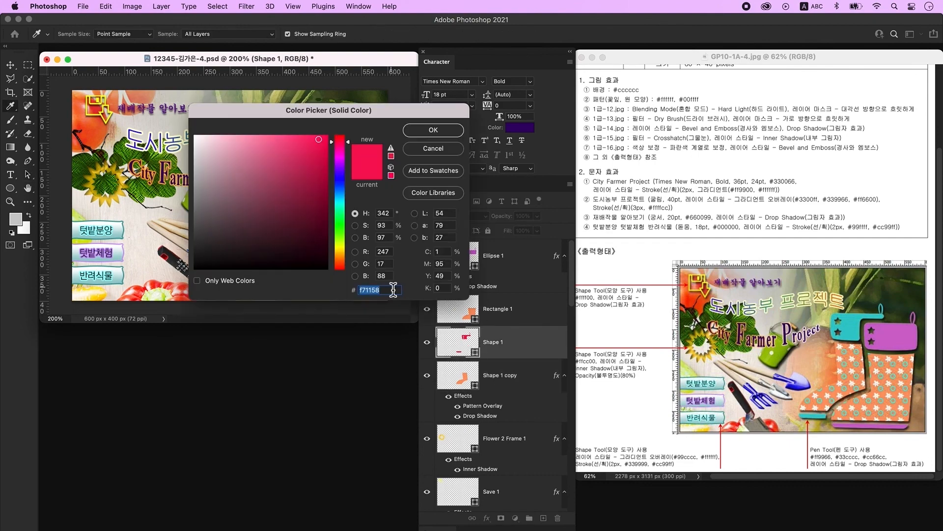
pyautogui.write('33cccc')
pyautogui.press('Return')
# - Add a drop shadow to Shape 1 and copy Shape 1 copy's effects onto Rectangle 1
pyautogui.doubleClick(522, 347)
pyautogui.click(475, 322)
pyautogui.press('Return')
pyautogui.click(491, 309)
pyautogui.moveTo(557, 395); pyautogui.dragTo(522, 300)
pyautogui.click(11, 66)
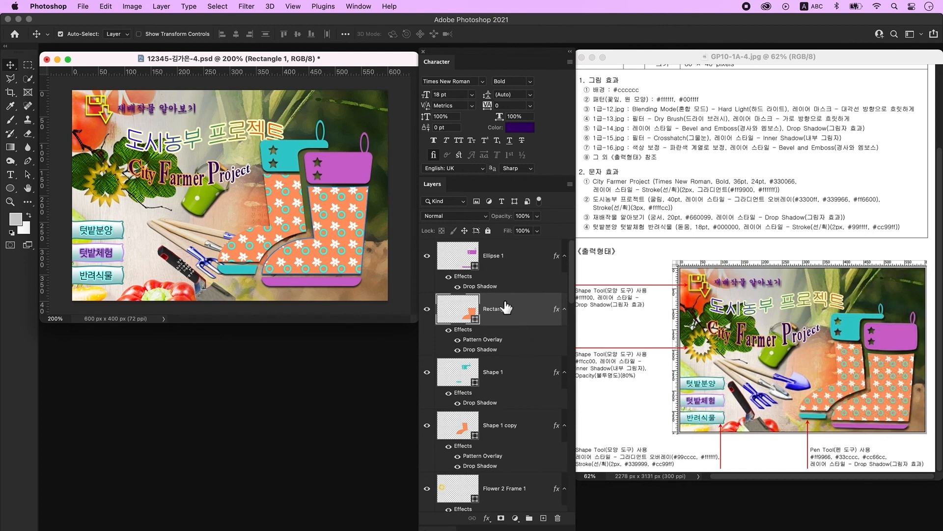
pyautogui.click(506, 261)
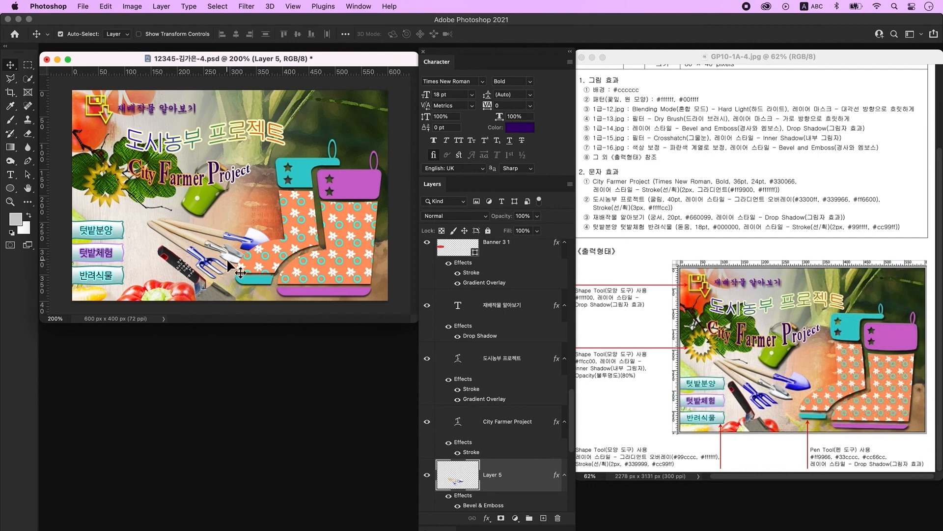
# - Scale the garden tools down with Free Transform
pyautogui.press('super+t')
pyautogui.moveTo(273, 279); pyautogui.dragTo(254, 269)
pyautogui.press('Return')
# - Move the trowel left, rotate it about 19 degrees and shrink it to about 80%
pyautogui.moveTo(210, 294); pyautogui.dragTo(189, 291)
pyautogui.press('super+t')
pyautogui.moveTo(132, 239); pyautogui.dragTo(148, 227)
pyautogui.moveTo(199, 328); pyautogui.dragTo(191, 310)
pyautogui.moveTo(174, 259); pyautogui.dragTo(166, 262)
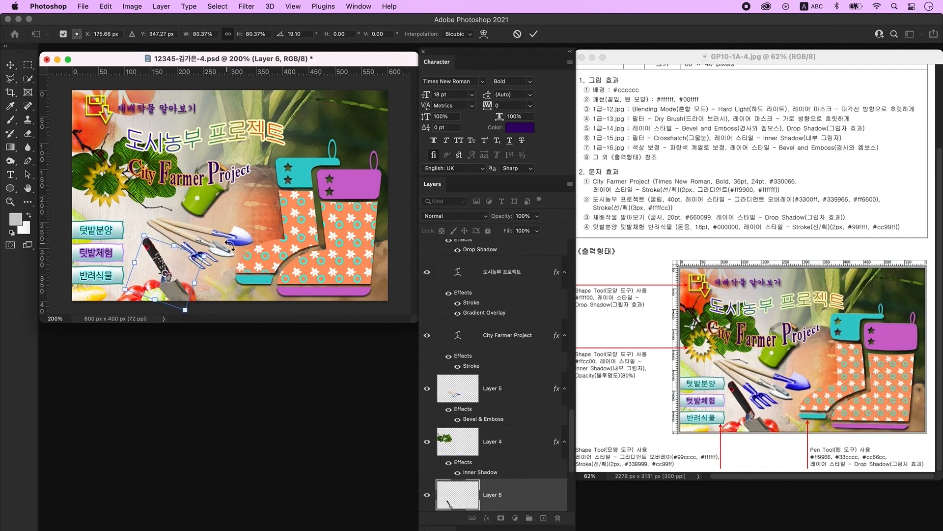
pyautogui.press('Return')
pyautogui.click(216, 236)
# - Enlarge the garden tools to about 106% and select the sunflower frame layer
pyautogui.press('super+t')
pyautogui.moveTo(245, 266); pyautogui.dragTo(252, 273)
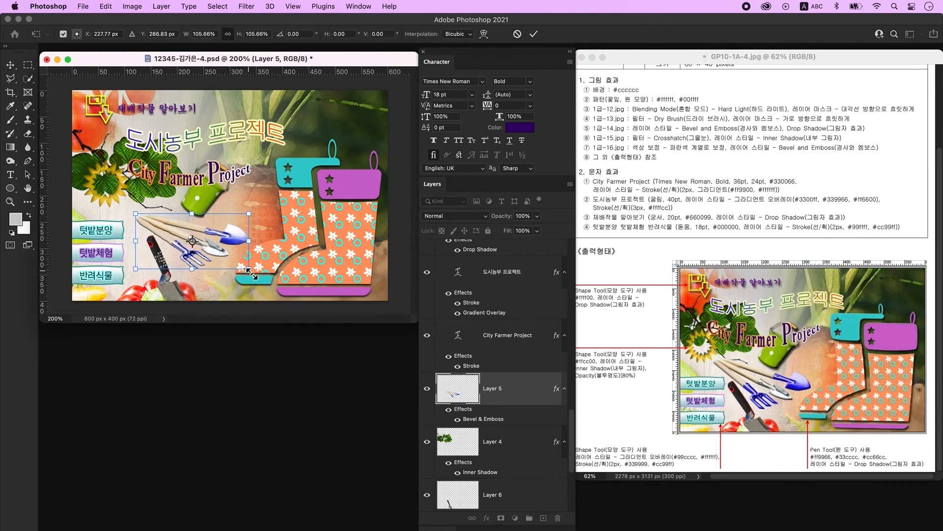
pyautogui.press('Return')
pyautogui.click(110, 202)
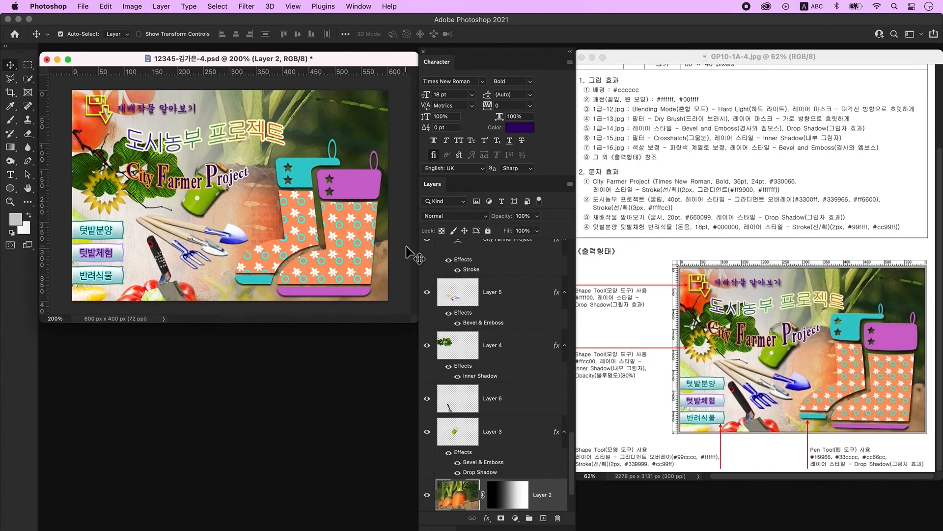
pyautogui.click(83, 6)
# - Save a copy of the poster to the computer as a JPEG at Quality 12 Maximum
pyautogui.click(134, 130)
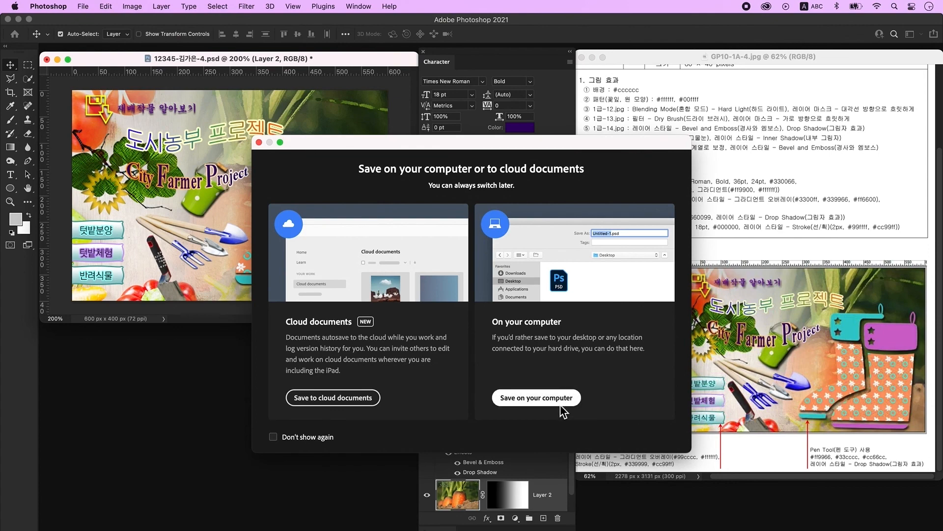
pyautogui.click(561, 403)
pyautogui.click(461, 326)
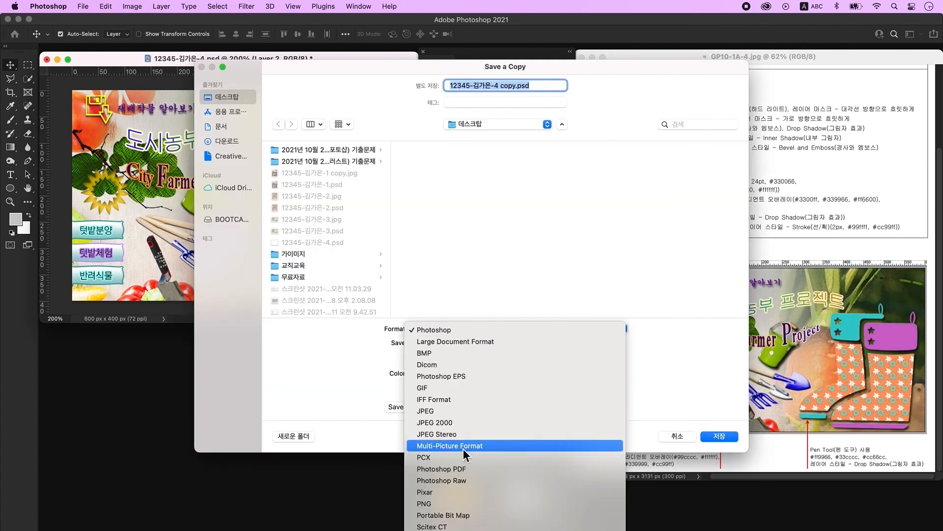
pyautogui.click(463, 412)
pyautogui.press('Return')
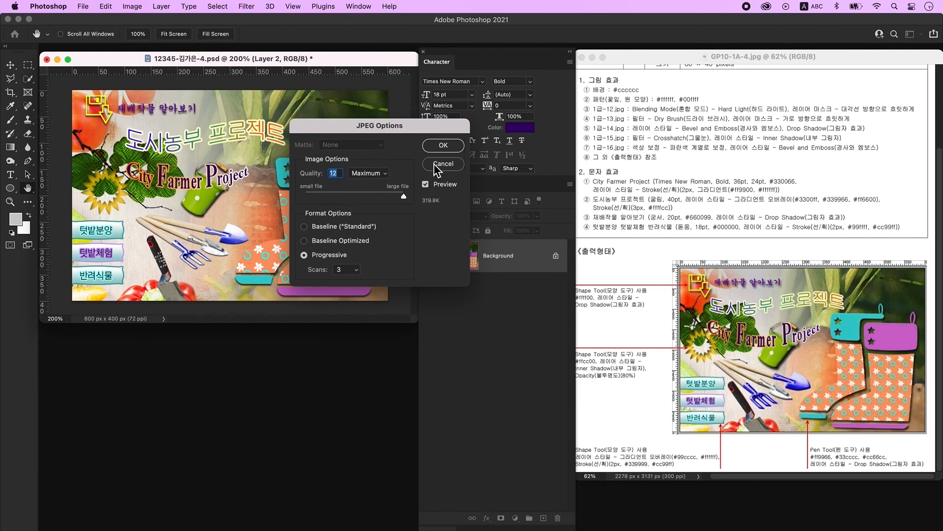
pyautogui.click(446, 146)
pyautogui.click(133, 6)
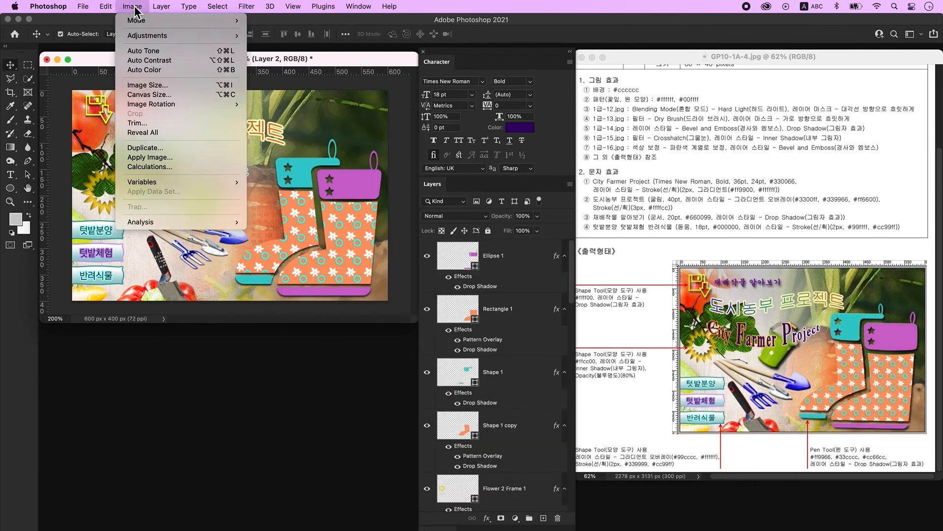
# - Resize the poster from 600 × 400 to 60 × 40 pixels in Image Size
pyautogui.click(159, 85)
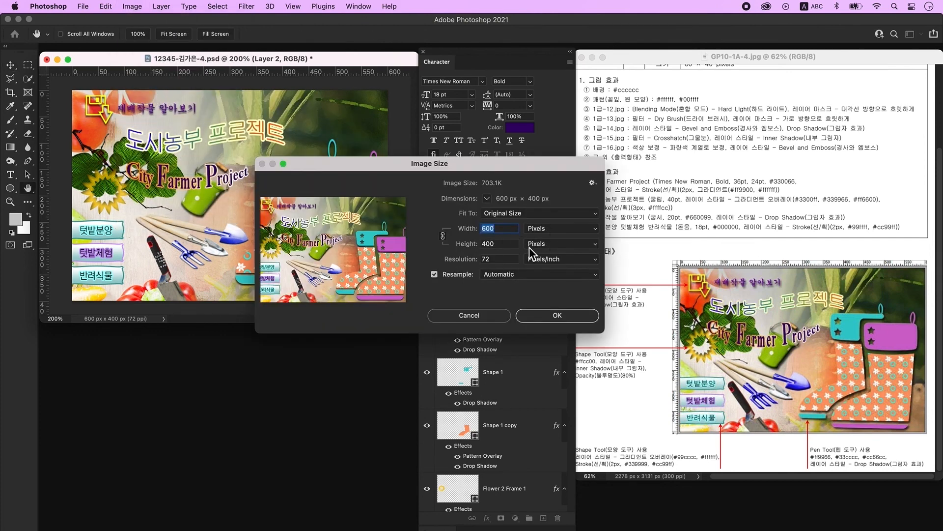
pyautogui.write('60')
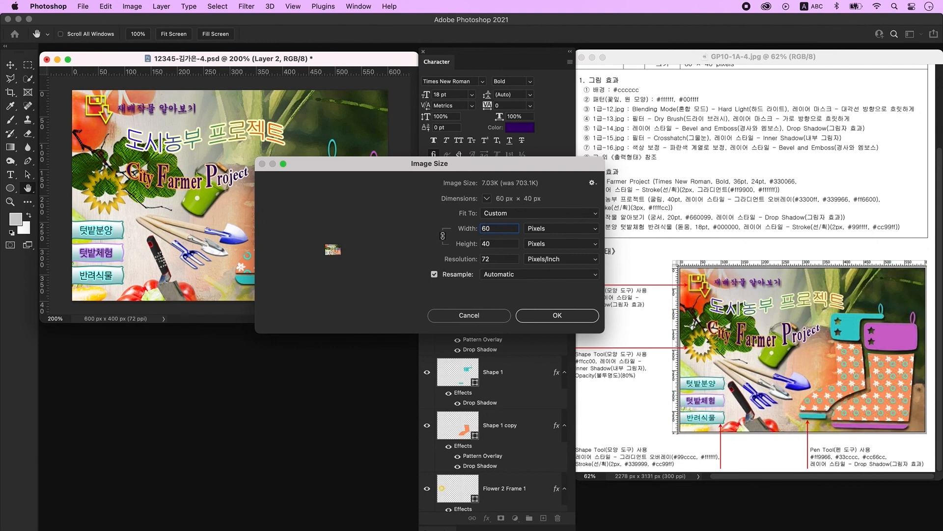
pyautogui.click(579, 315)
pyautogui.click(83, 7)
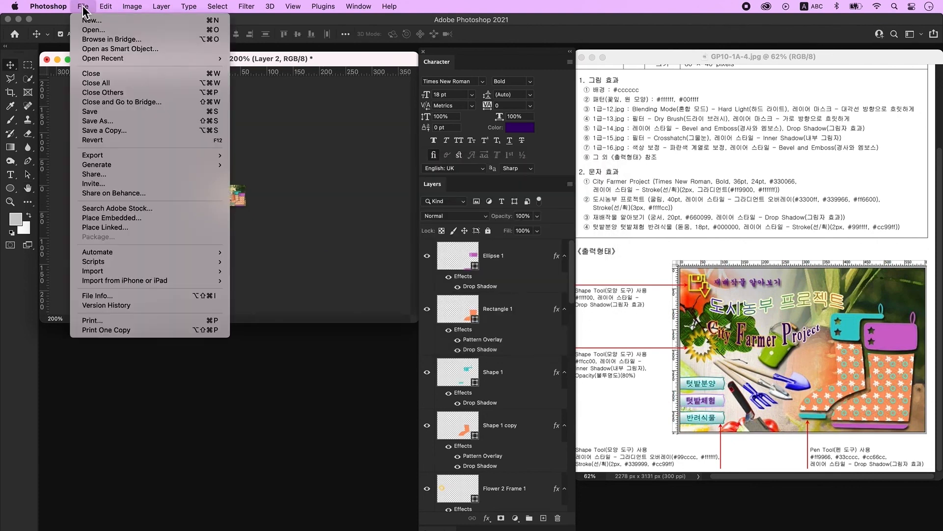